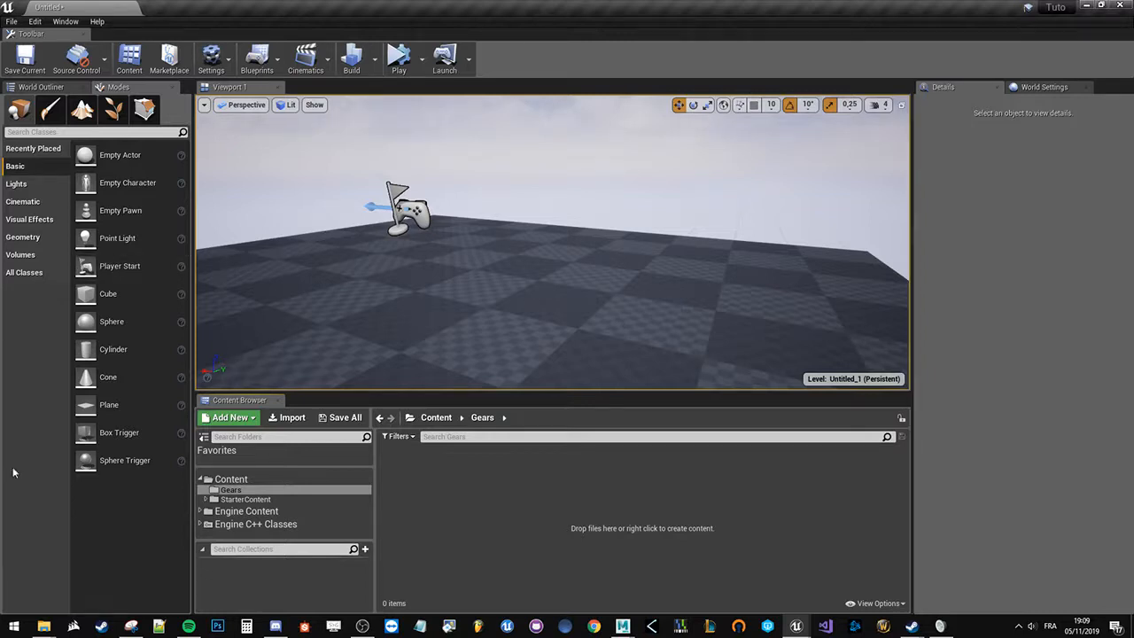
right_click_drag(474, 258, 454, 266)
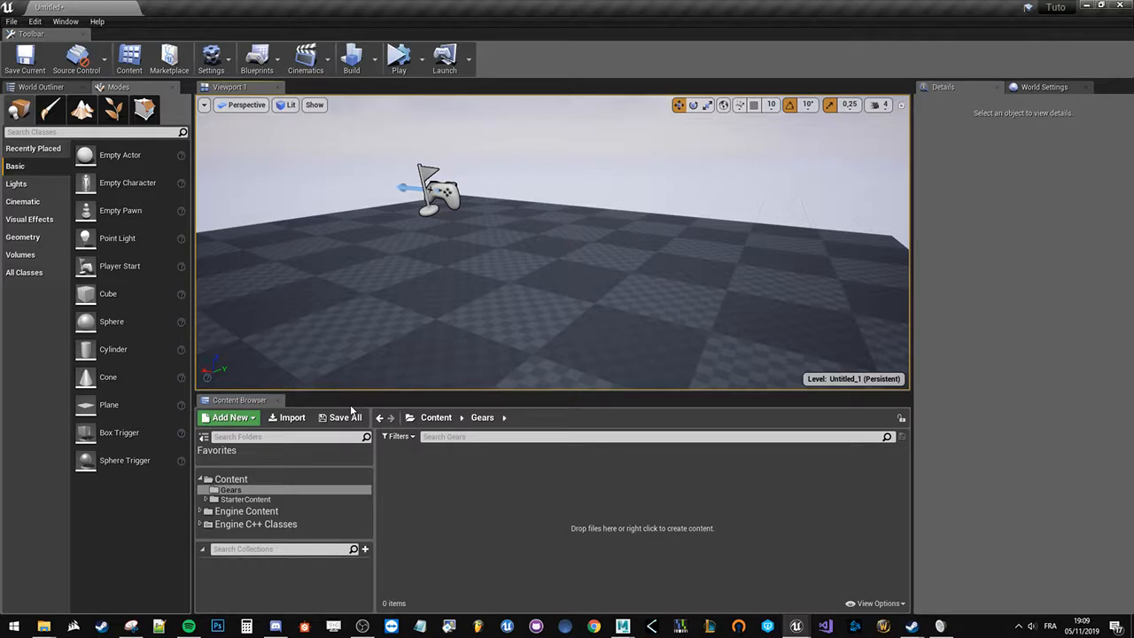
left_click_drag(193, 163, 178, 158)
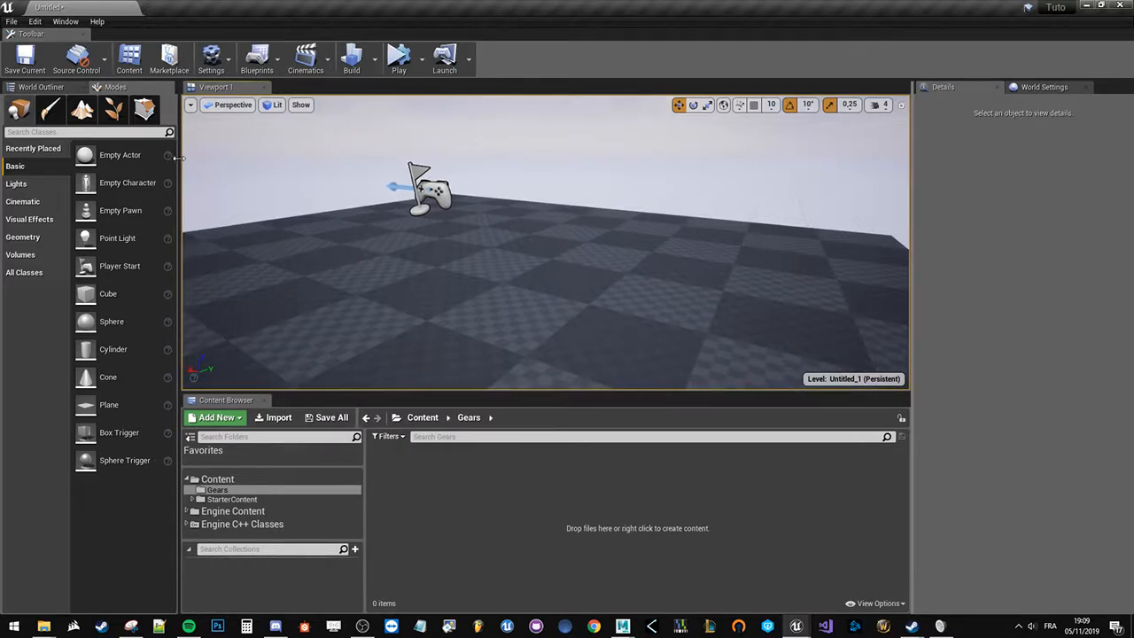
- Switch to File Explorer and start importing Gears.fbx from the TUTO folder into the Gears content folder
left_click(43, 626)
left_click(130, 575)
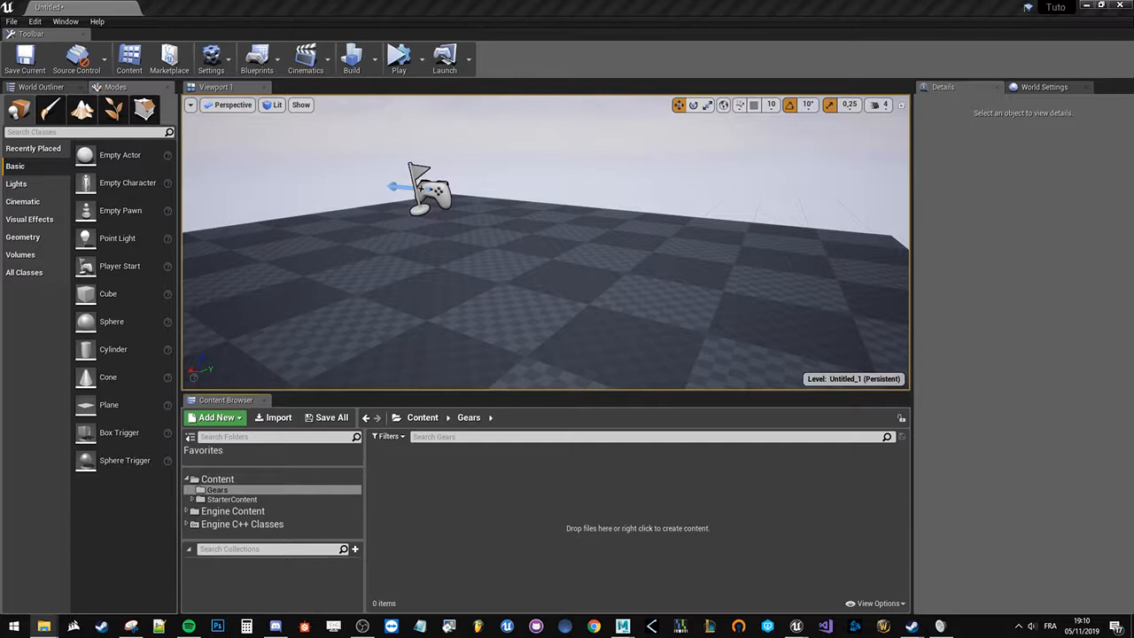
left_click_drag(0, 212, 826, 174)
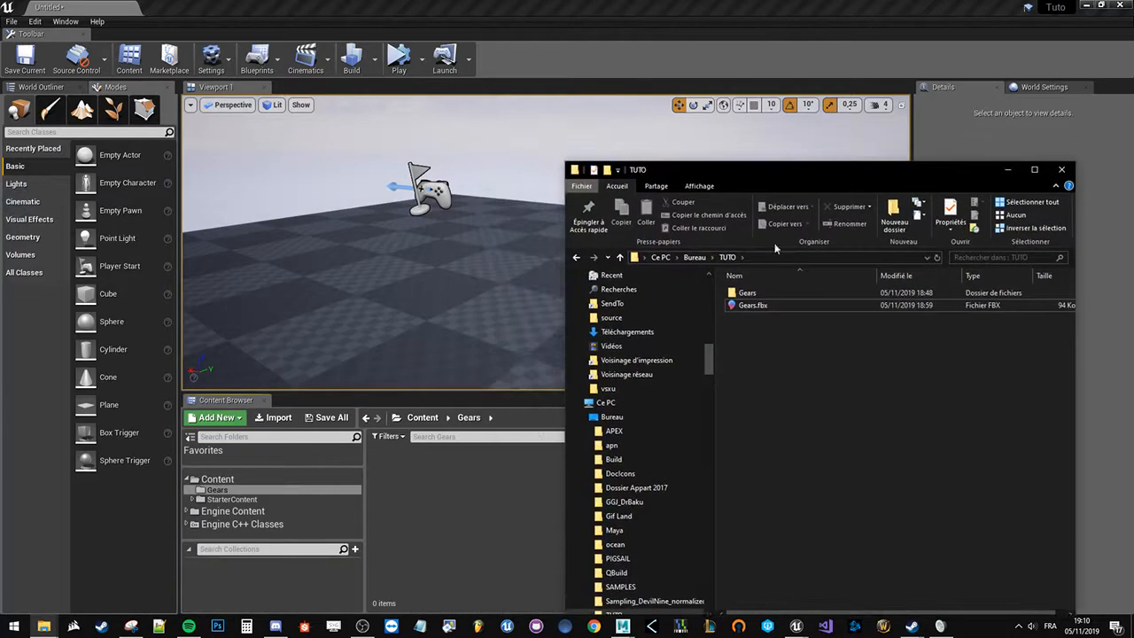
left_click(752, 307)
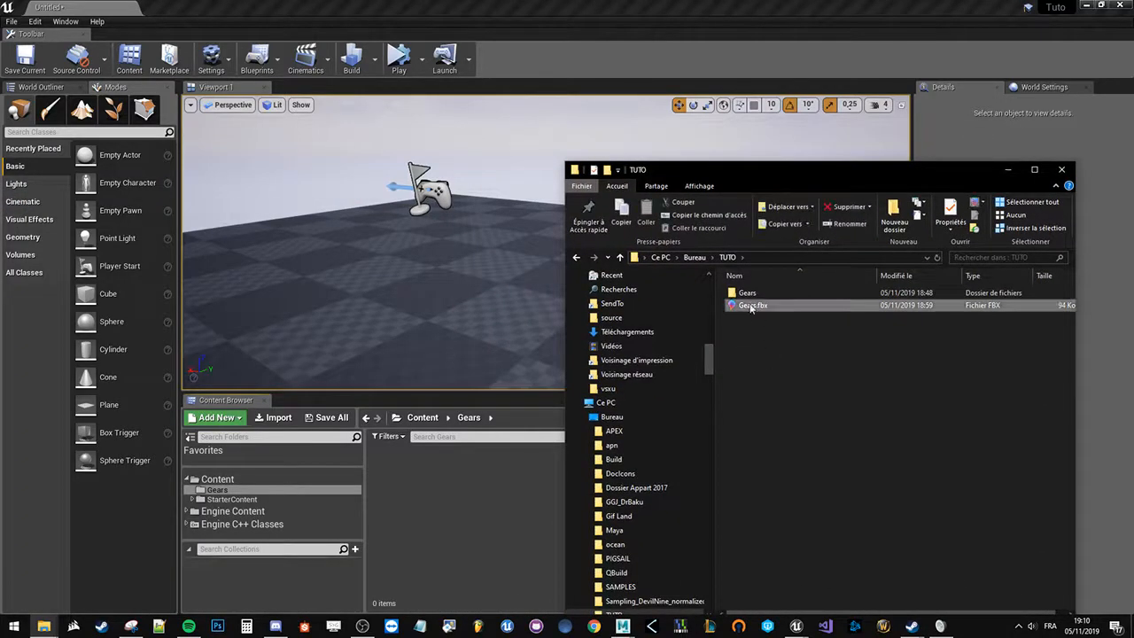
left_click_drag(423, 488, 423, 488)
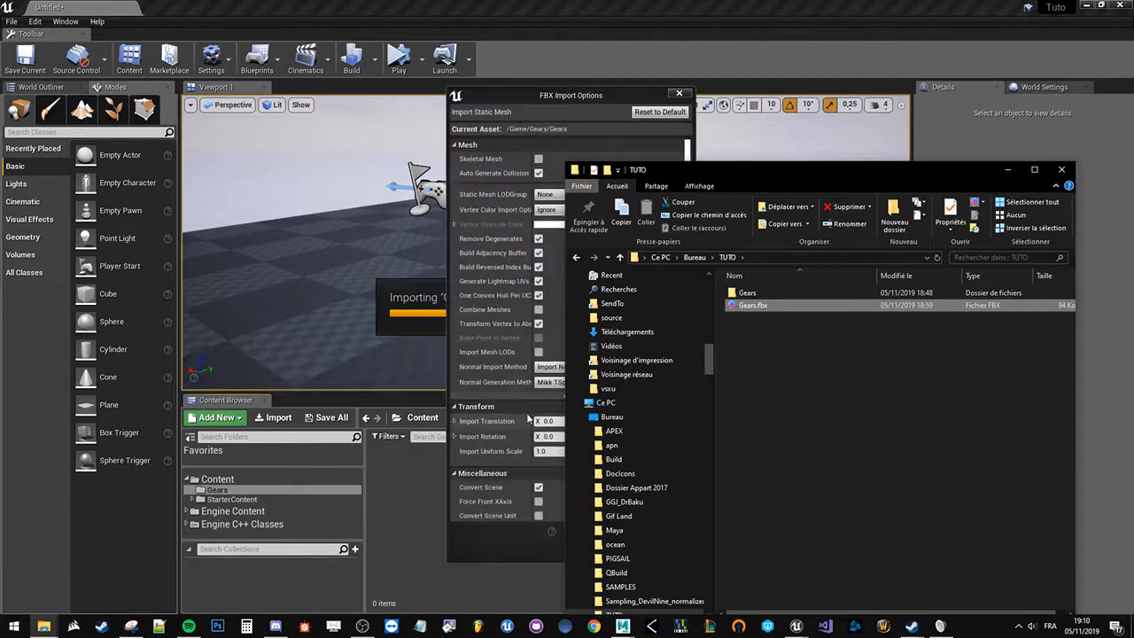
left_click(1062, 169)
left_click_drag(598, 95, 298, 89)
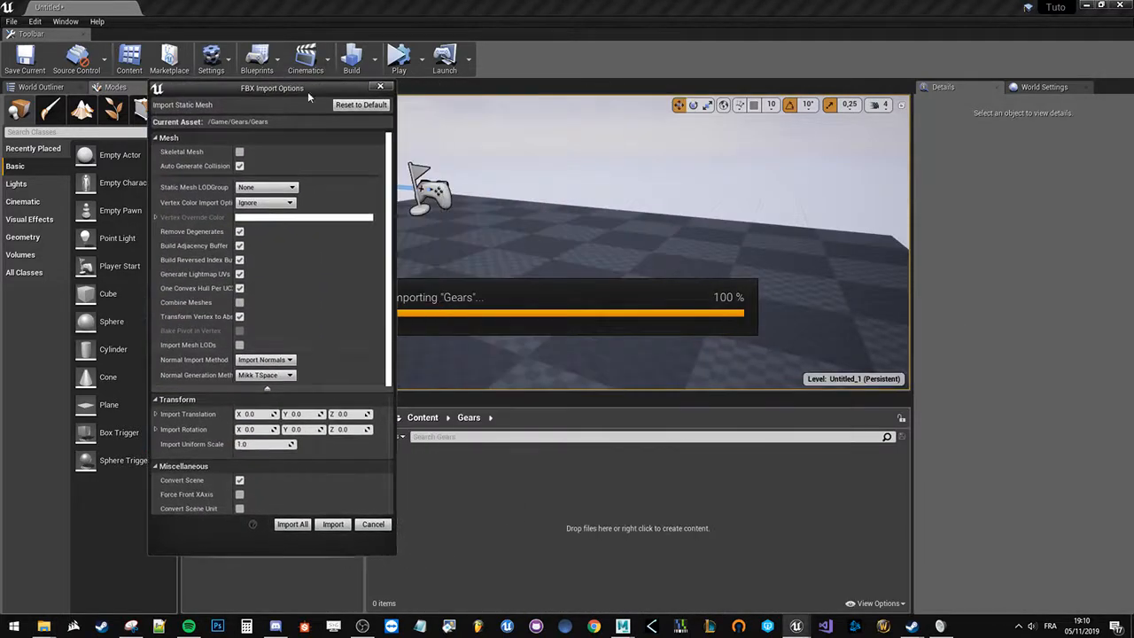
- Switch to Maya to look at the large and small gear objects, and return to the mesh section of the FBX import options
mouse_move(623, 626)
left_click(673, 576)
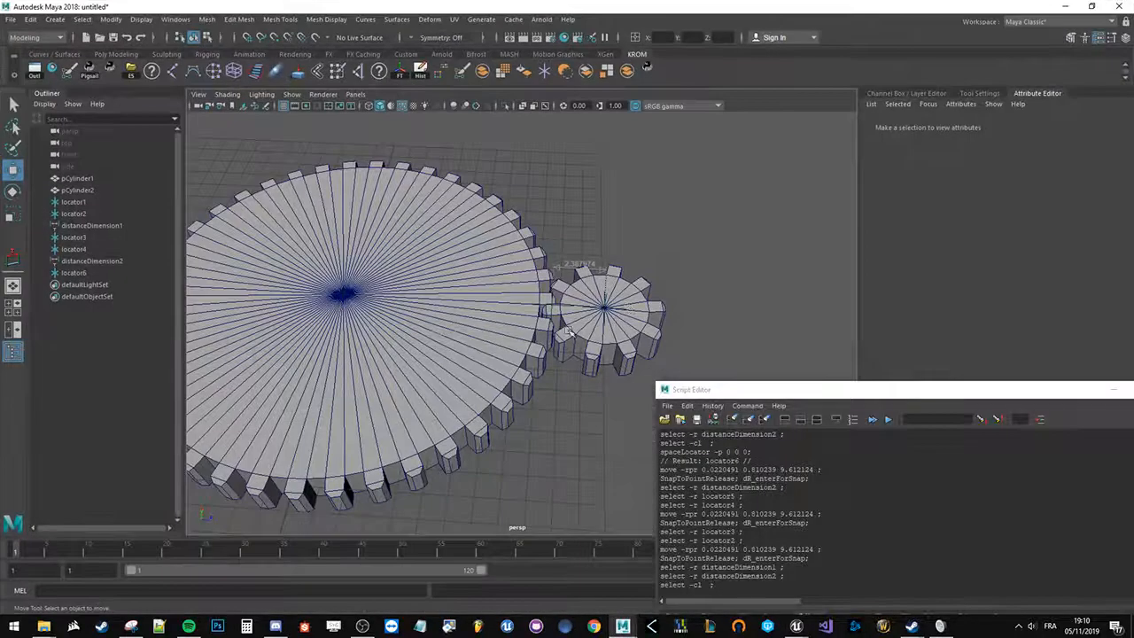
left_click(512, 337)
left_click(595, 350)
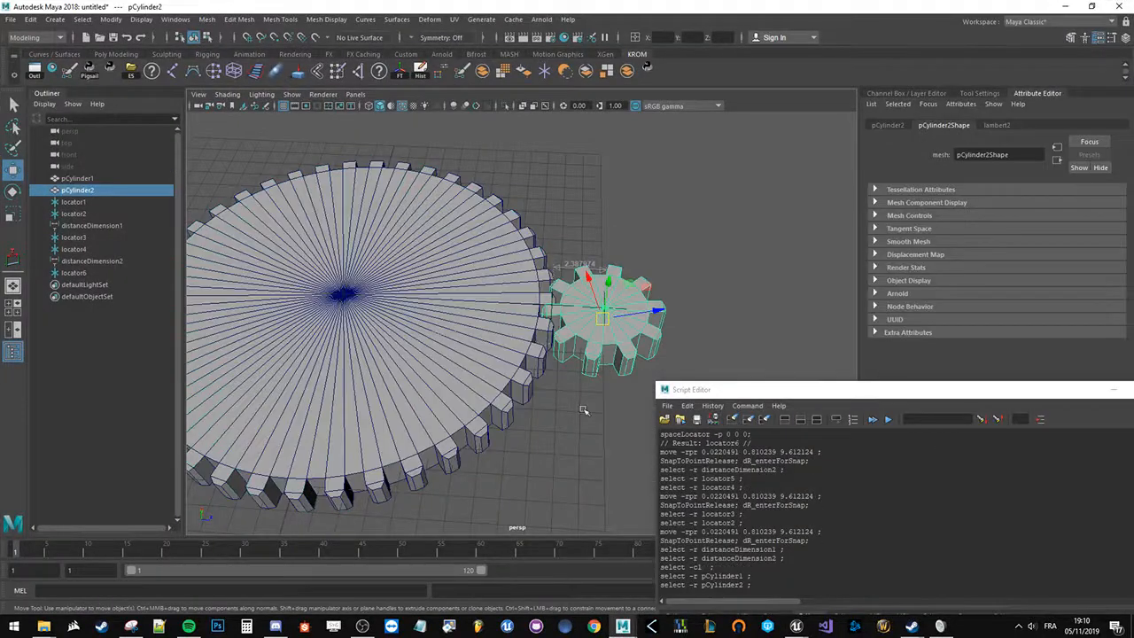
left_click(1065, 6)
left_click_drag(257, 97, 300, 92)
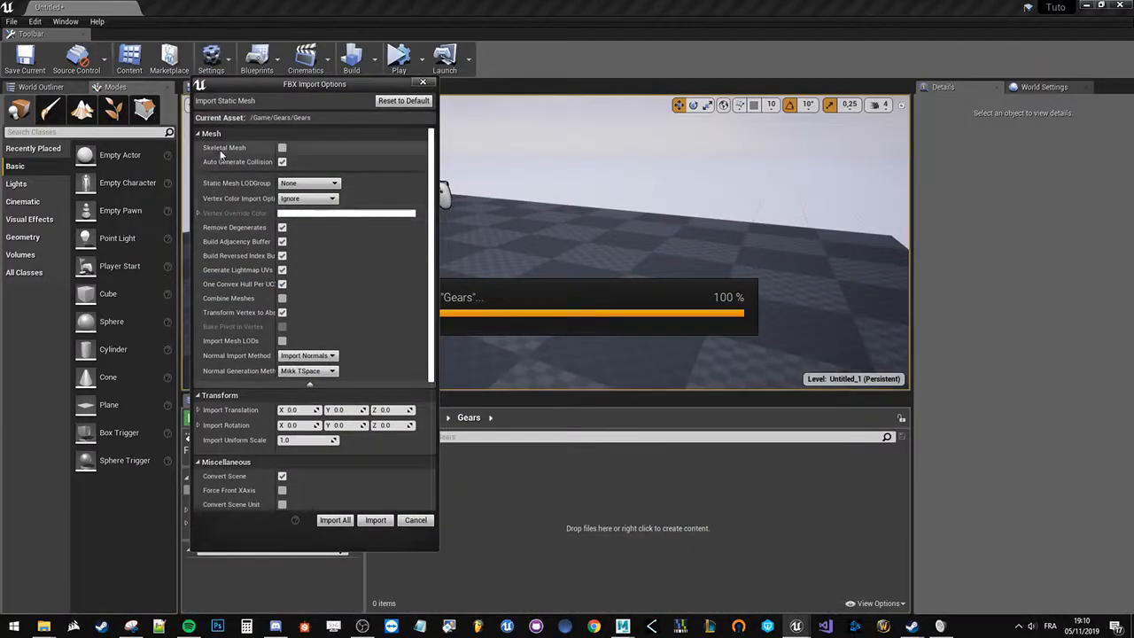
left_click(209, 133)
left_click(205, 132)
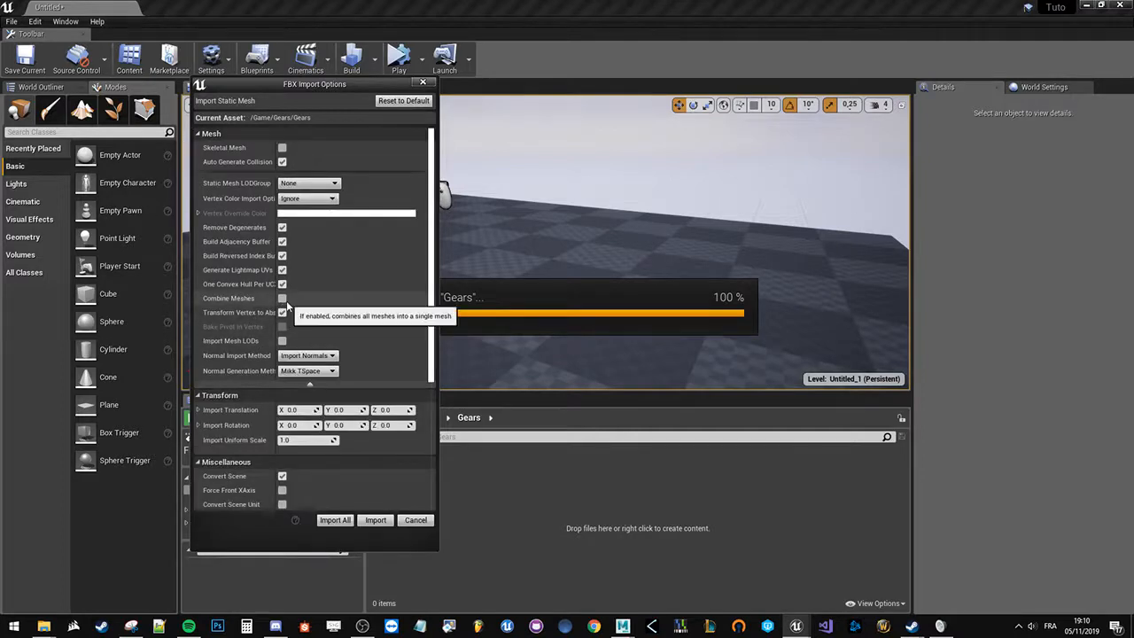
- Switch to Maya again and examine the large and small gears as separate objects from several angles
key("alt+Tab")
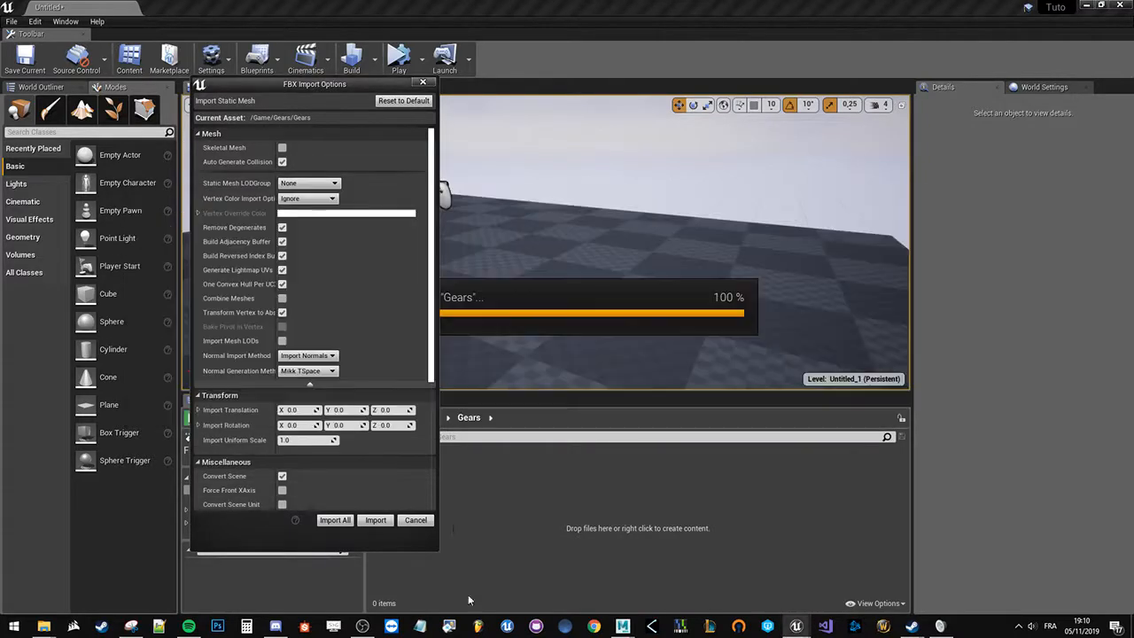
left_click(621, 627)
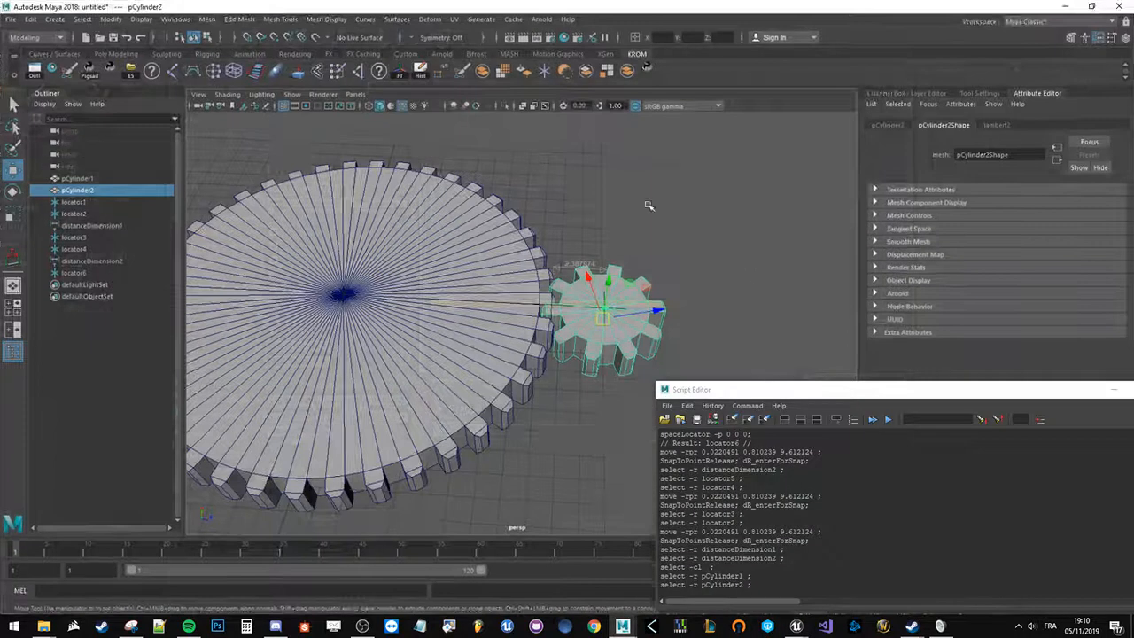
left_click_drag(510, 365, 455, 317, "alt")
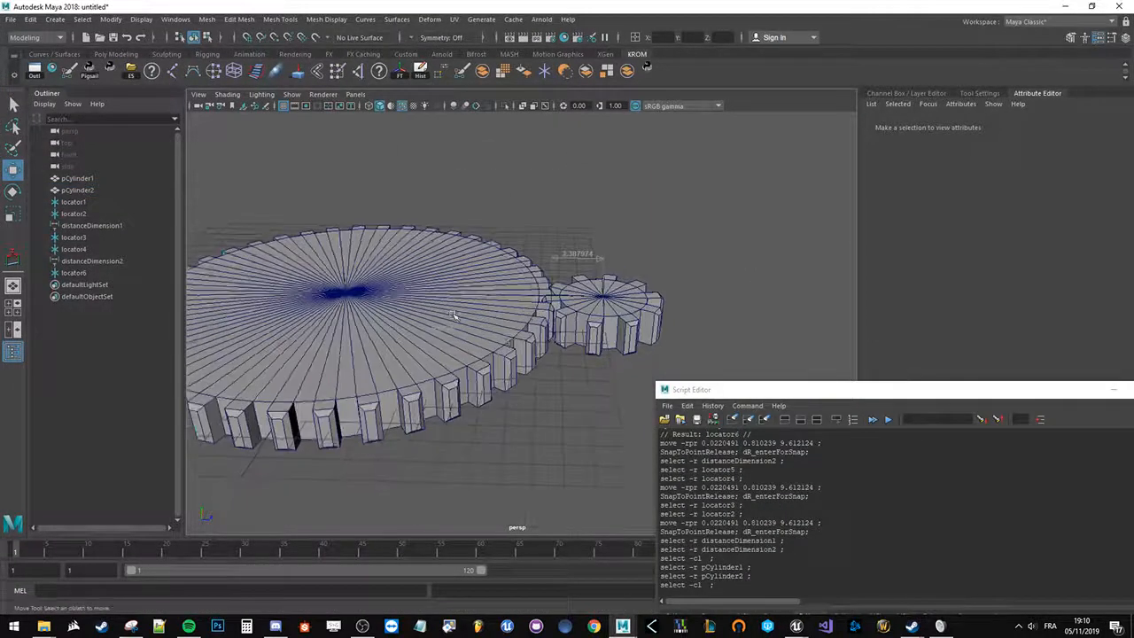
left_click(462, 316)
left_click(595, 314)
left_click_drag(618, 394, 572, 377, "alt")
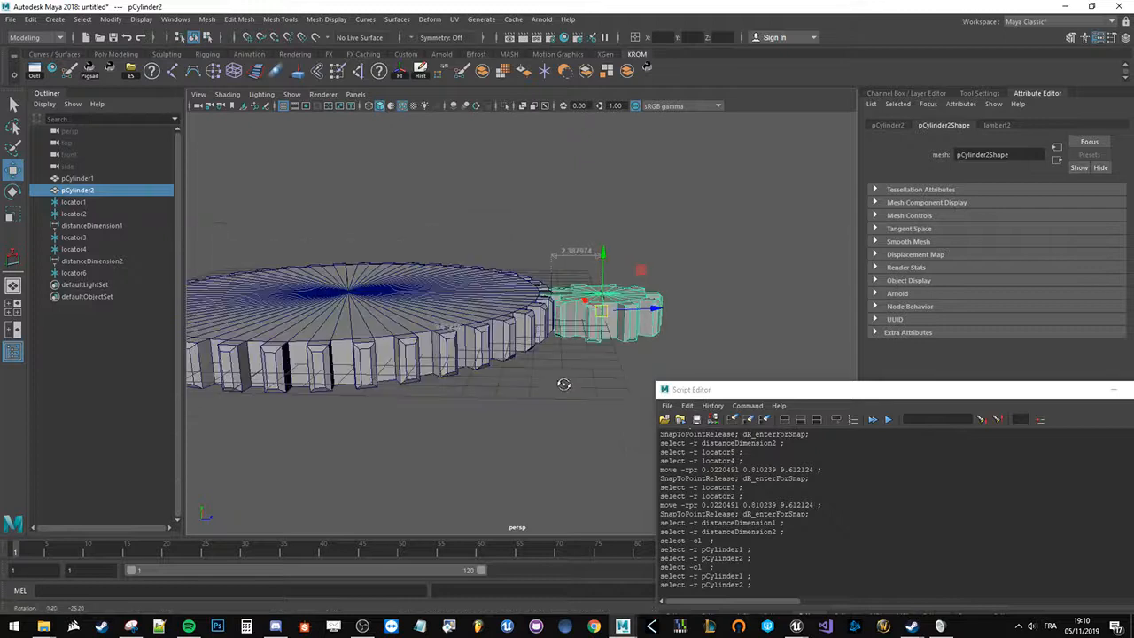
left_click(413, 300)
left_click_drag(408, 409, 390, 382, "alt")
left_click_drag(509, 360, 516, 410, "alt")
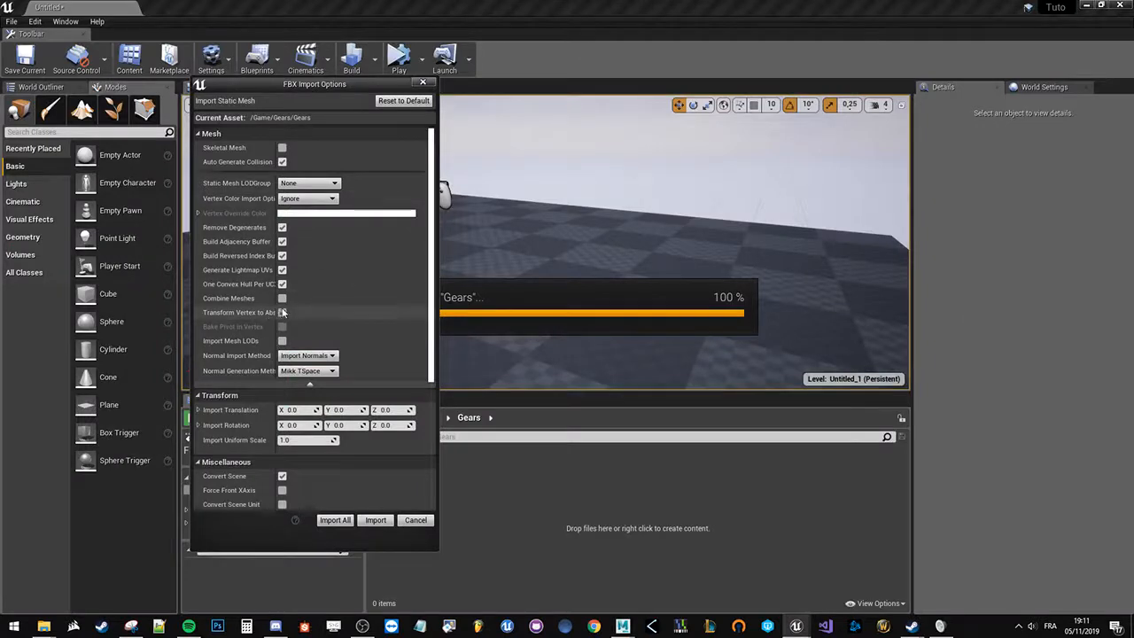
- Import the gears into Unreal as separate static meshes, keeping Combine Meshes off and Transform Vertex to Absolute on
left_click(282, 312)
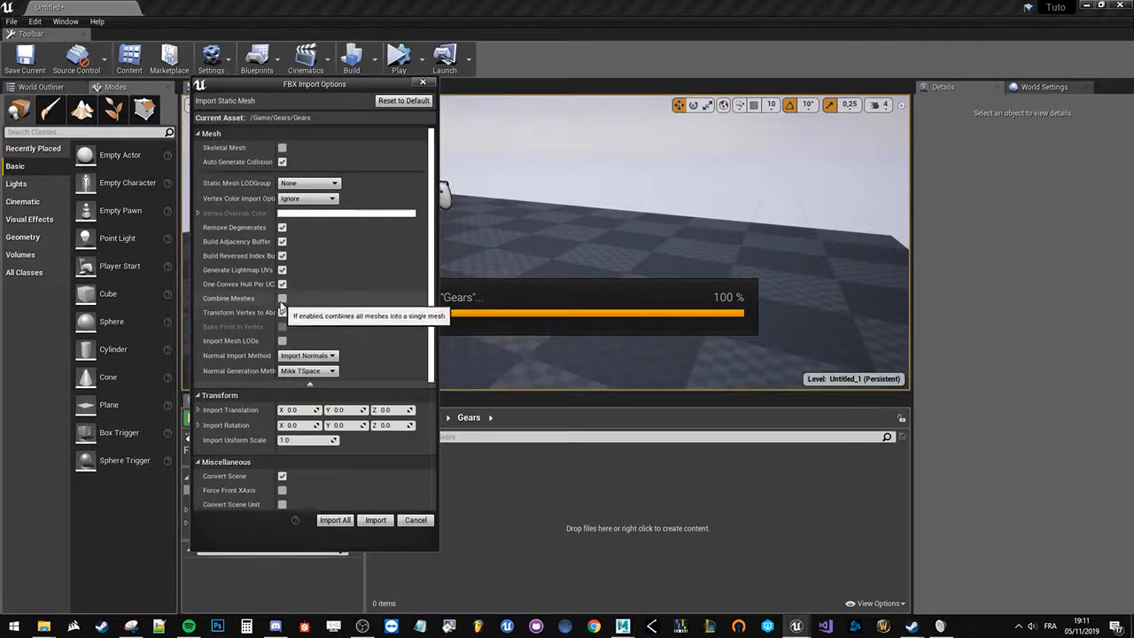
left_click(375, 520)
mouse_move(398, 469)
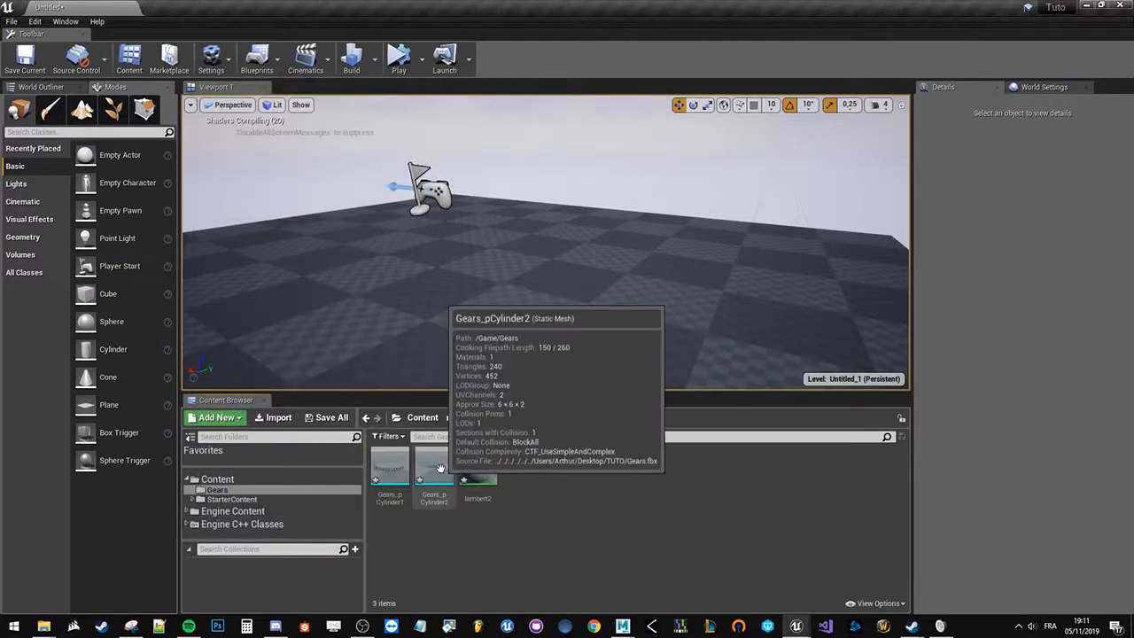
- Open the large gear mesh Gears_pCylinder1, show its pivot to check where it lies, and close the mesh
double_click(392, 469)
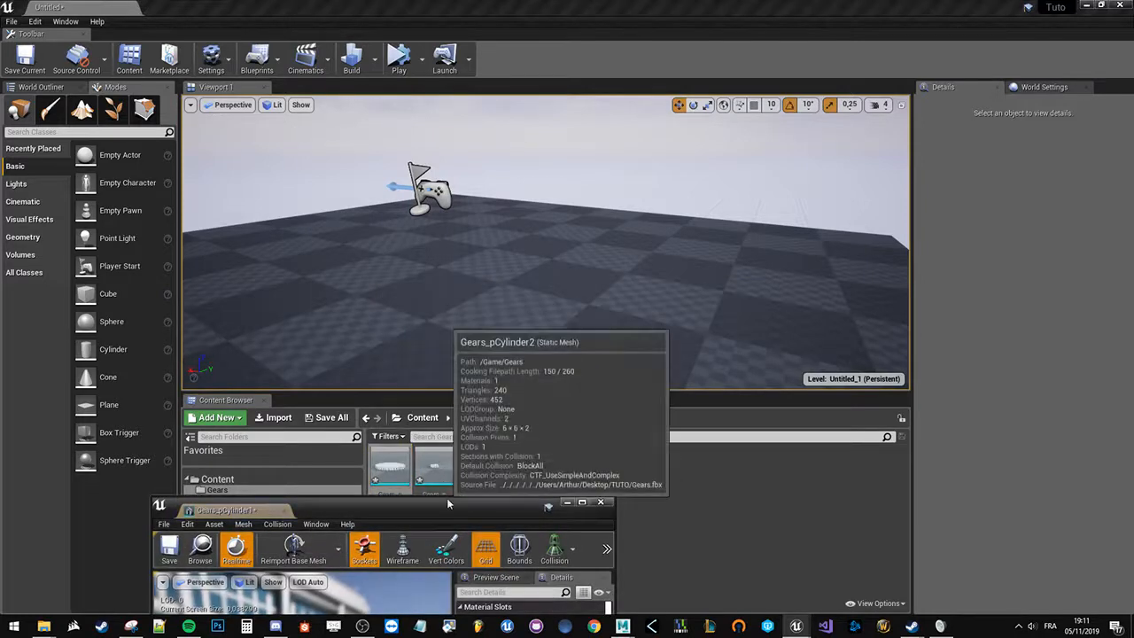
double_click(448, 510)
mouse_move(412, 230)
left_mouse_down()
mouse_move(414, 288)
mouse_move(431, 284)
mouse_move(432, 221)
left_mouse_up()
left_click(450, 46)
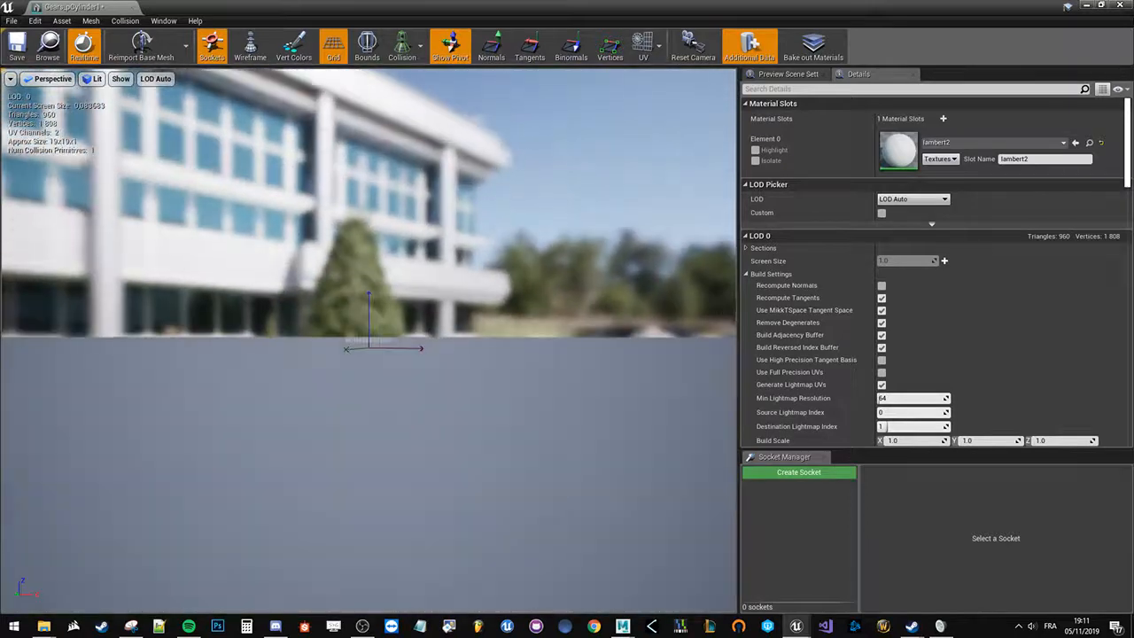
left_click(134, 7)
- Open the small gear mesh Gears_pCylinder2 and show its pivot to check its position relative to the gear
double_click(433, 467)
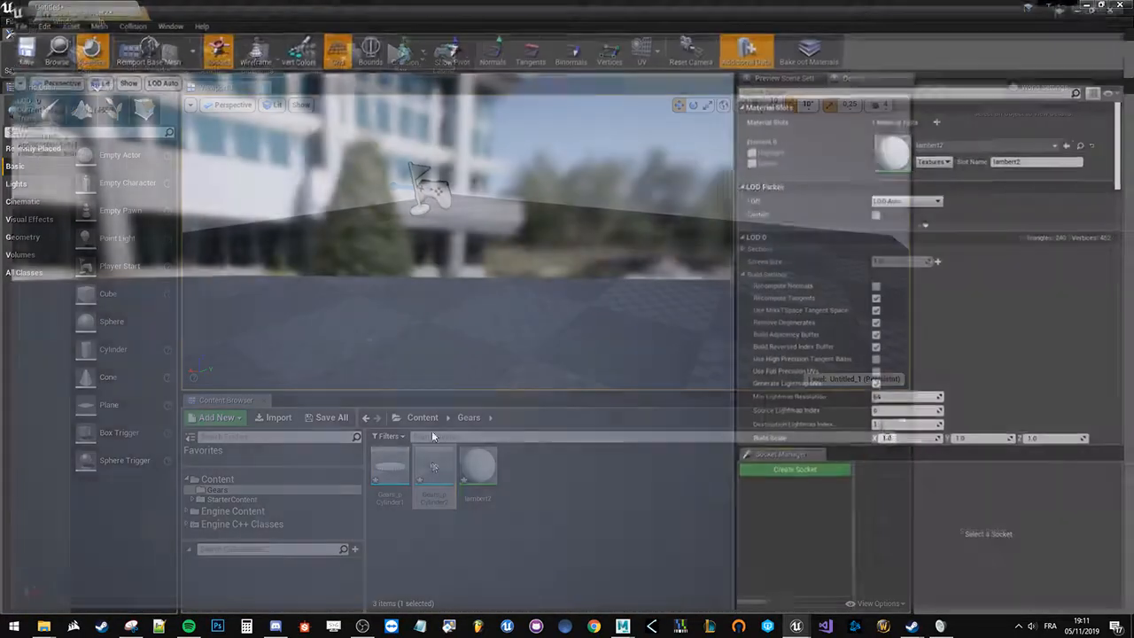
left_click(451, 48)
left_click_drag(431, 266, 421, 249)
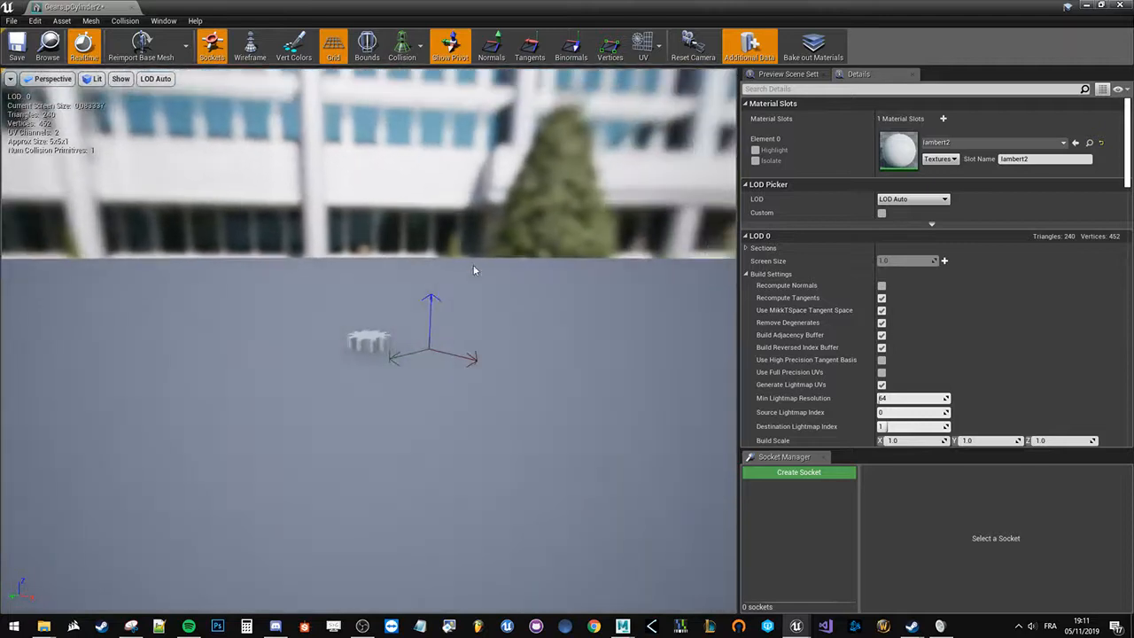
- Switch to Maya and compare the pivot positions of the large and small gears from above and below, and return to Unreal
key("alt+Tab")
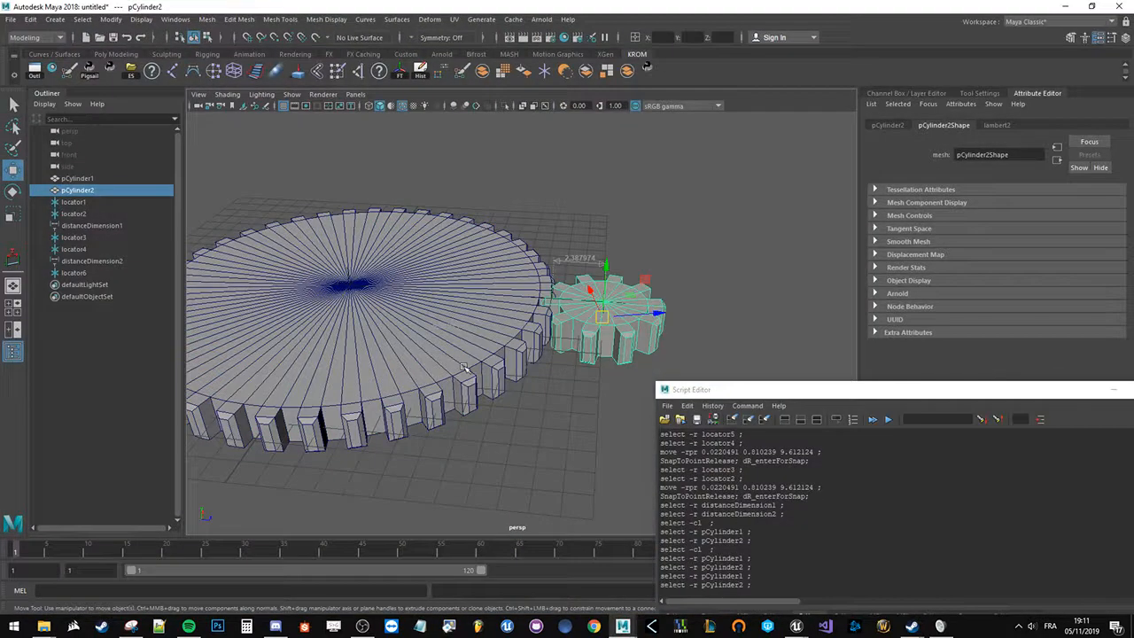
left_click(558, 374)
left_click(516, 330)
left_click_drag(508, 397, 532, 323, "alt")
left_click(538, 315)
left_click_drag(529, 367, 602, 310, "alt")
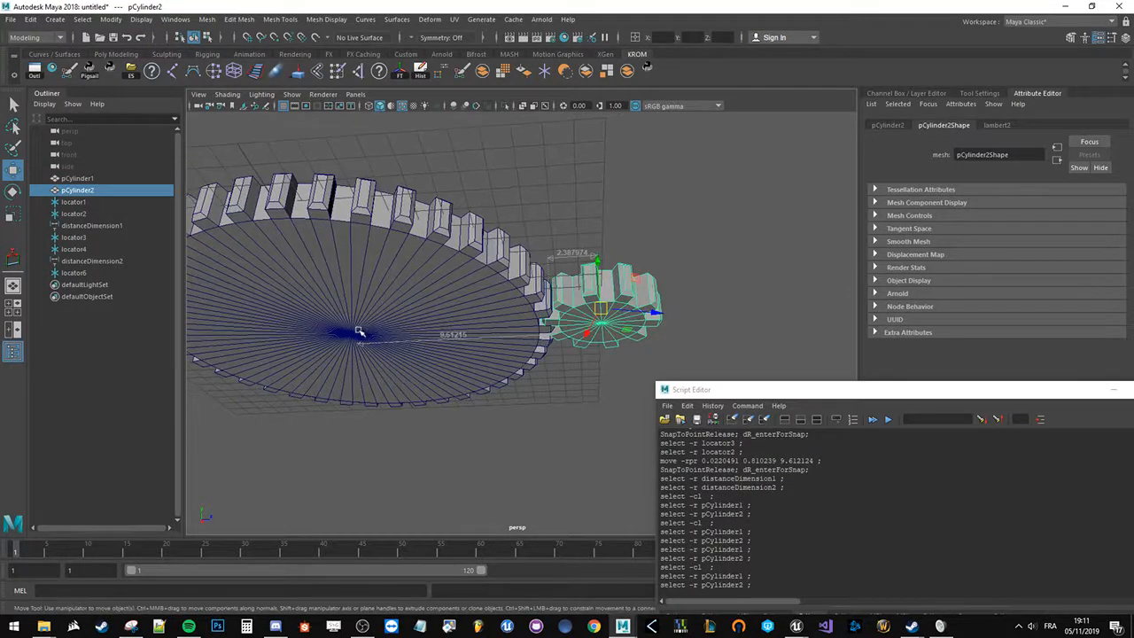
left_click_drag(388, 302, 383, 346, "alt")
left_click(1066, 6)
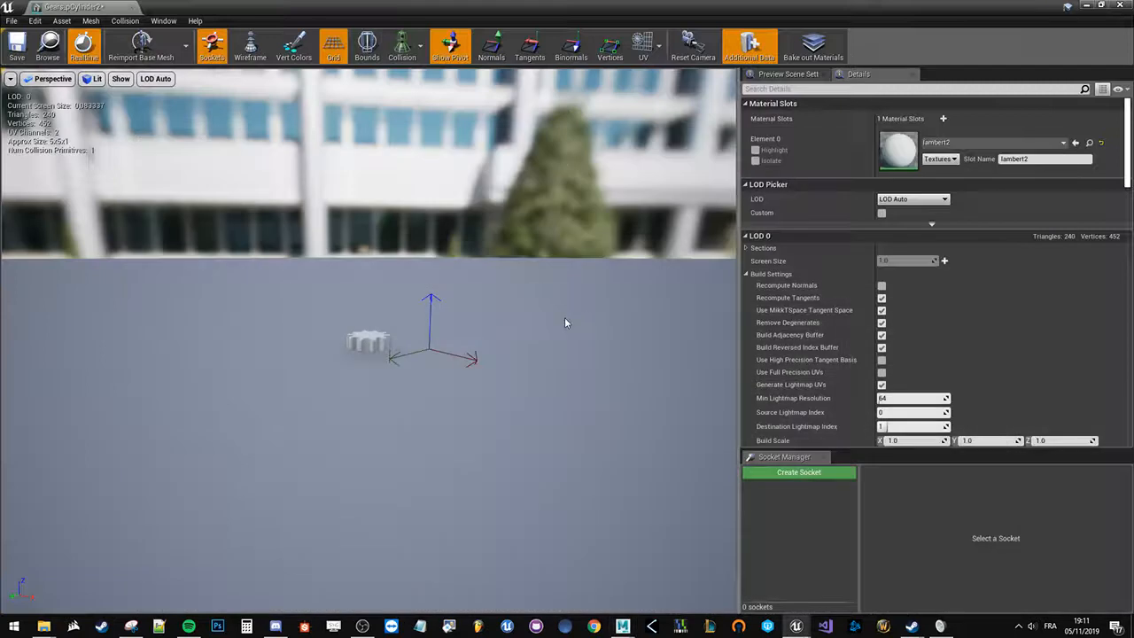
- In the small gear's import settings, disable Transform Vertex to Absolute and enable Bake Pivot in Vertex
scroll(863, 261, "down", 8)
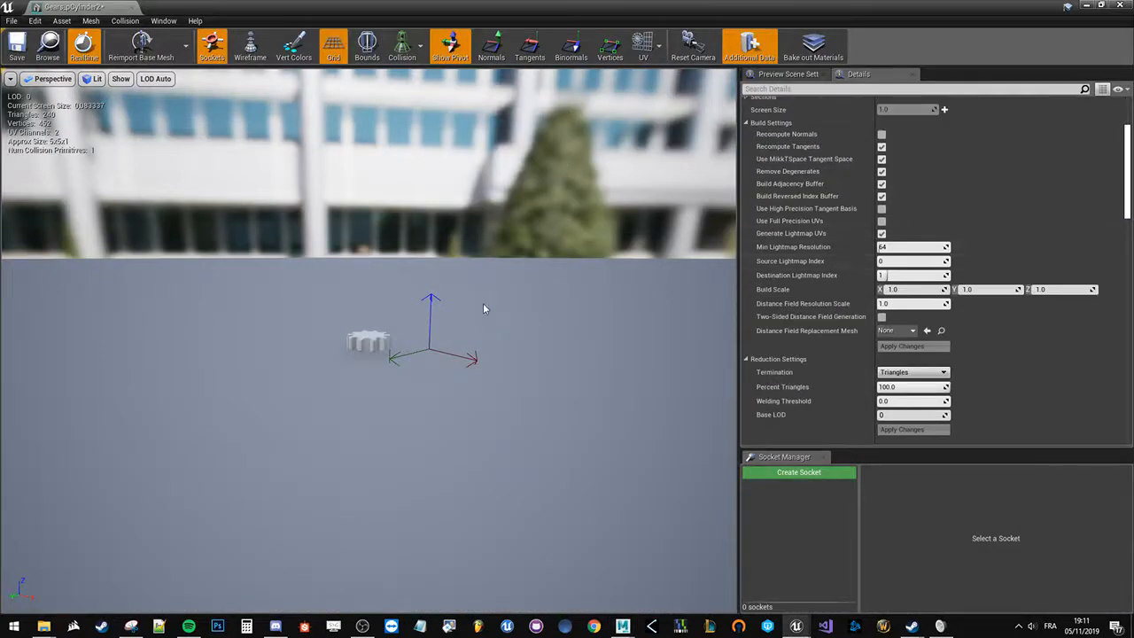
left_click_drag(483, 307, 491, 317)
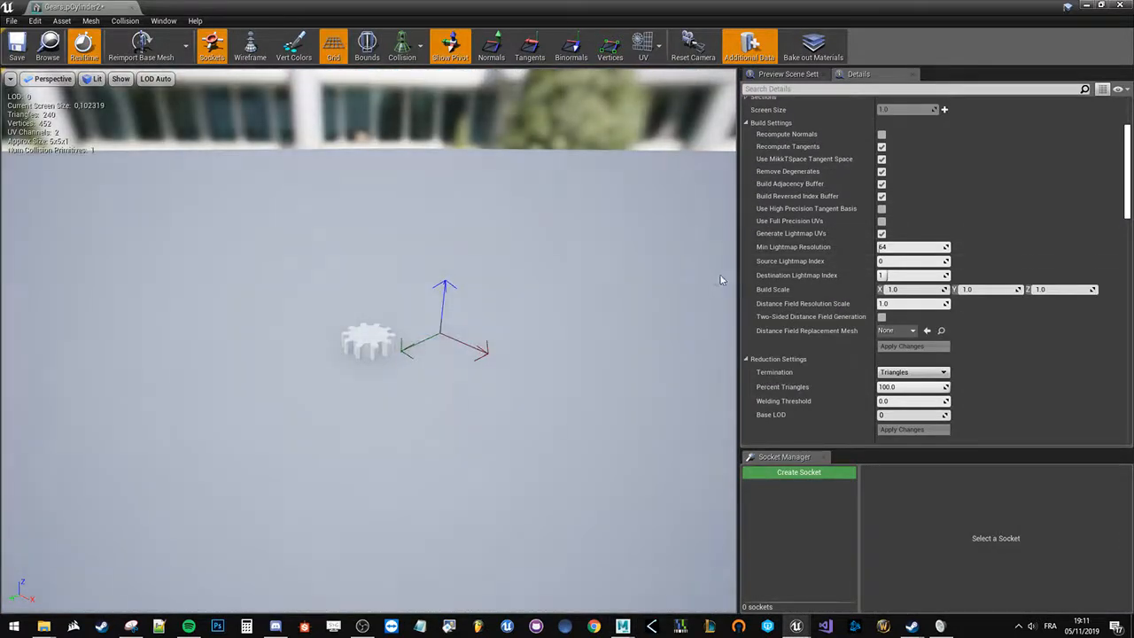
scroll(852, 319, "down", 15)
scroll(855, 342, "down", 15)
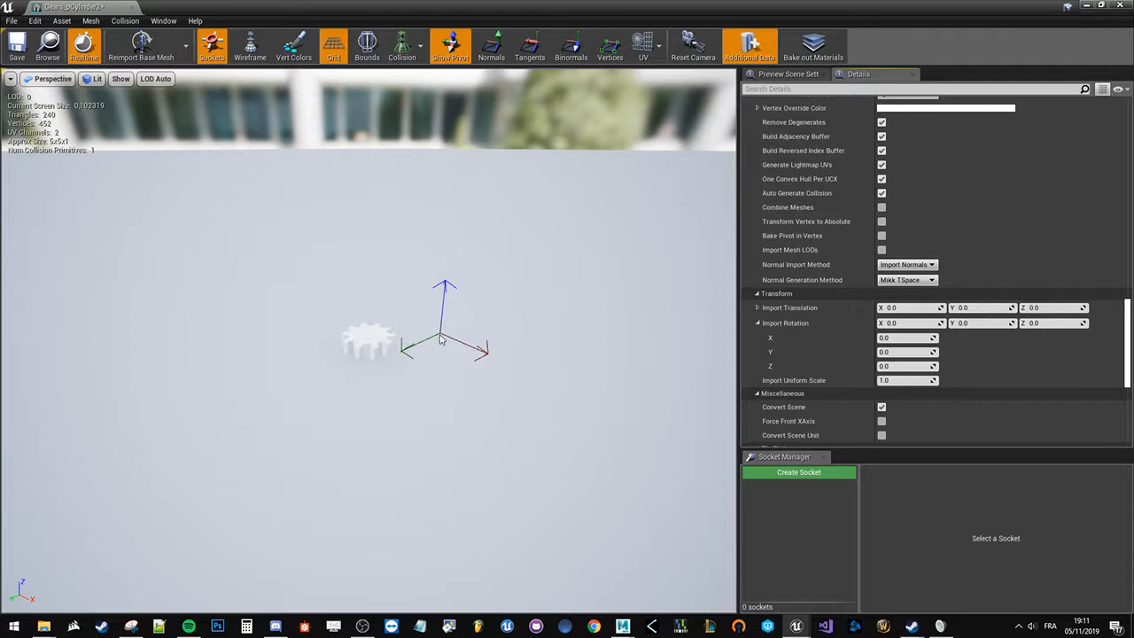
left_click_drag(450, 371, 443, 343)
scroll(453, 372, "up", 2)
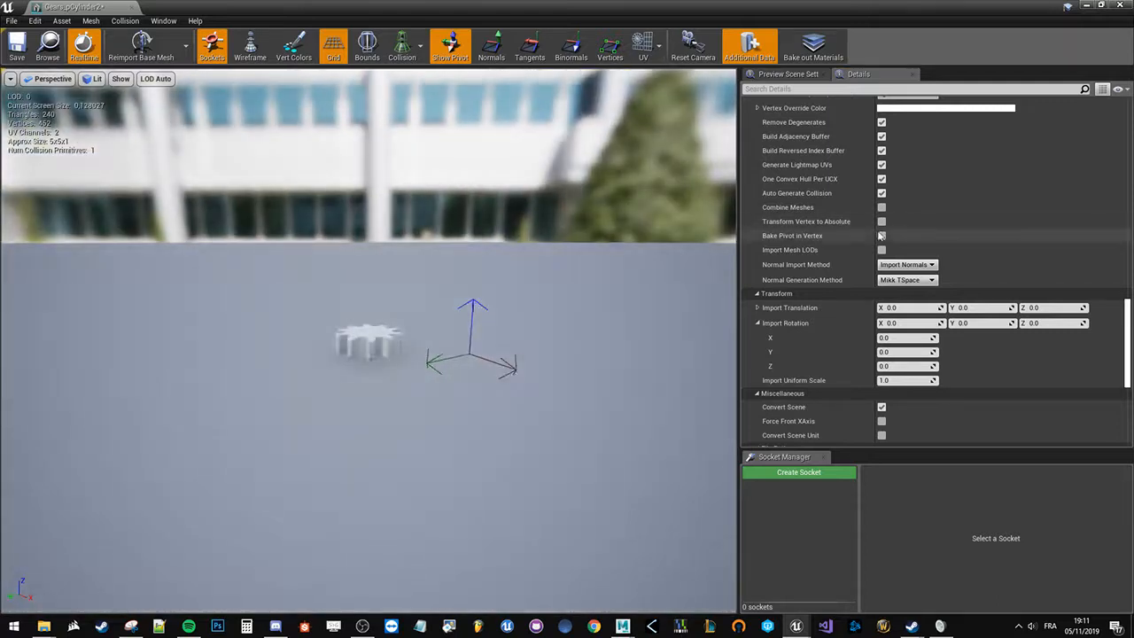
left_click(882, 236)
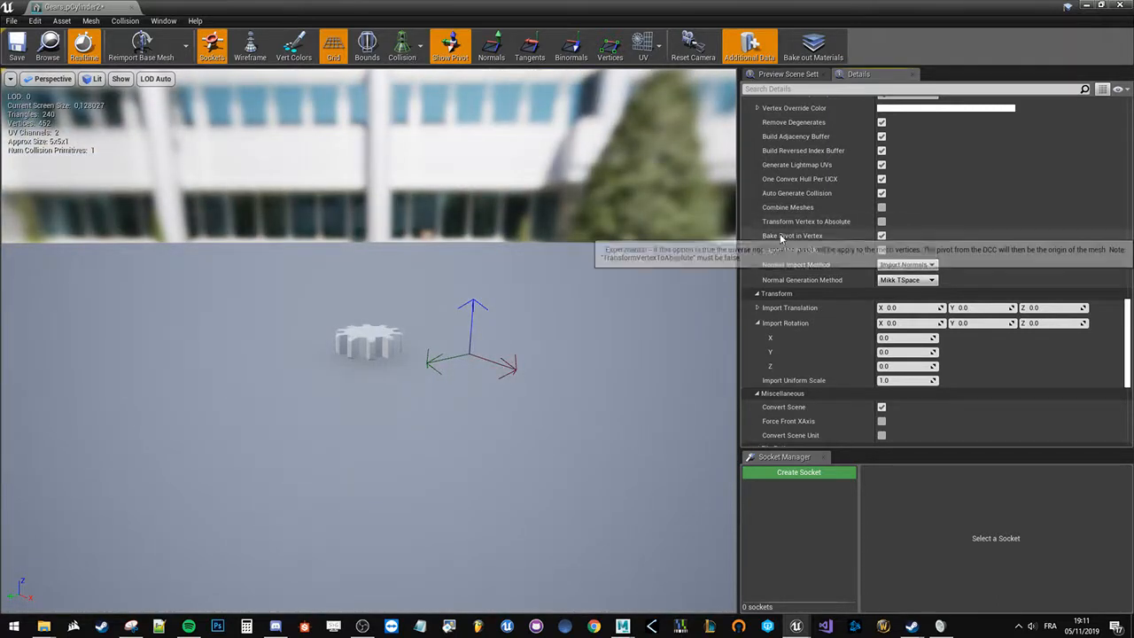
- Reimport the small gear mesh, inspect its pivot from several angles, and close the mesh
left_click_drag(421, 319, 421, 350)
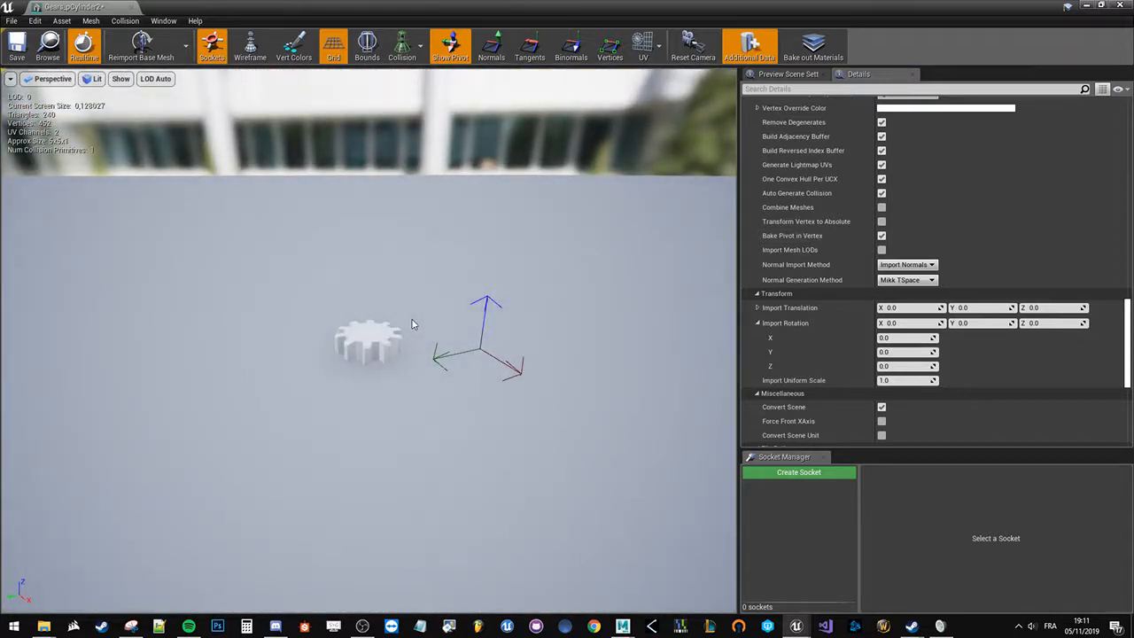
left_click(140, 45)
mouse_move(421, 398)
left_mouse_down("alt")
mouse_move(418, 354)
mouse_move(411, 399)
left_mouse_up("alt")
scroll(492, 401, "up", 5)
left_click_drag(492, 402, 425, 395, "alt")
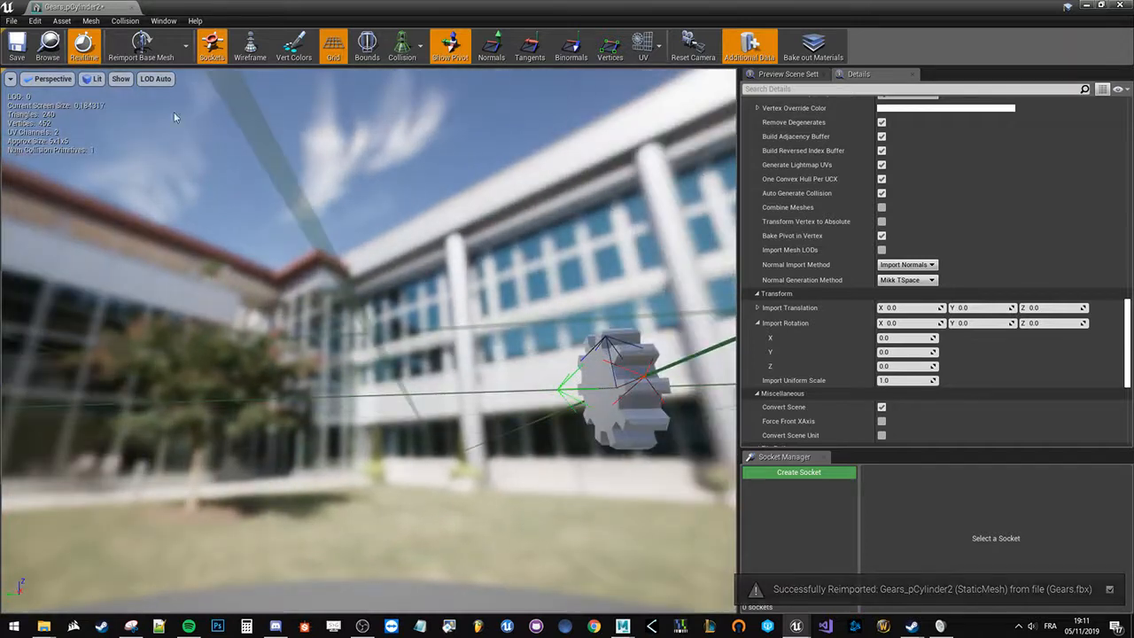
middle_click(95, 7)
- Open the large gear mesh Gears_pCylinder1, disable Transform Vertex to Absolute and enable Bake Pivot in Vertex in its import settings
left_click(399, 466)
double_click(400, 466)
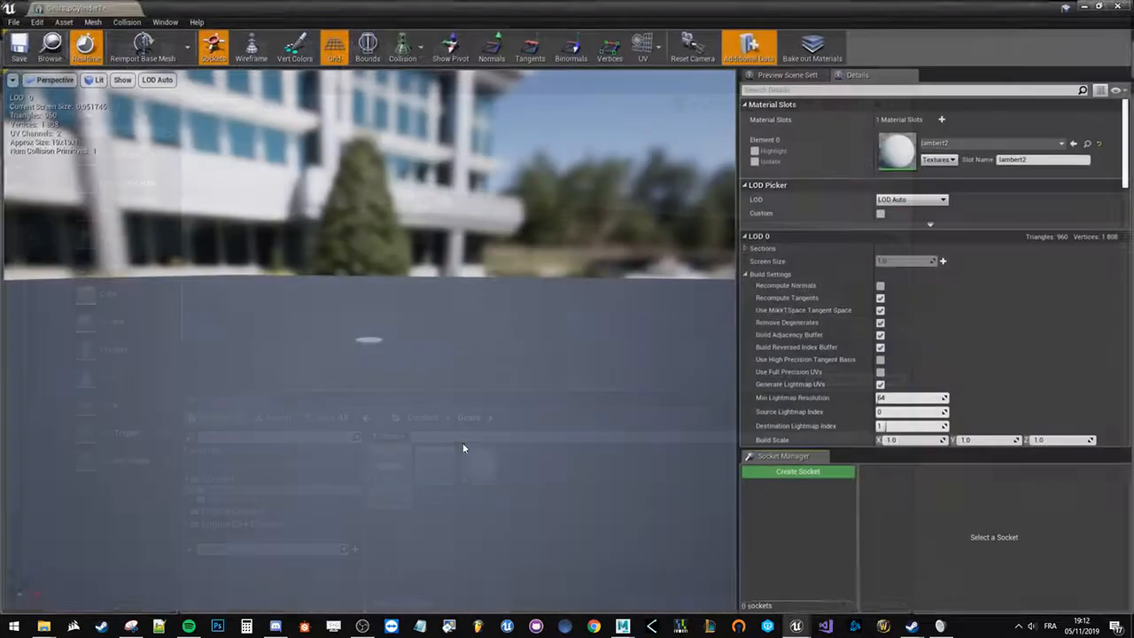
scroll(884, 307, "down", 8)
scroll(883, 307, "down", 10)
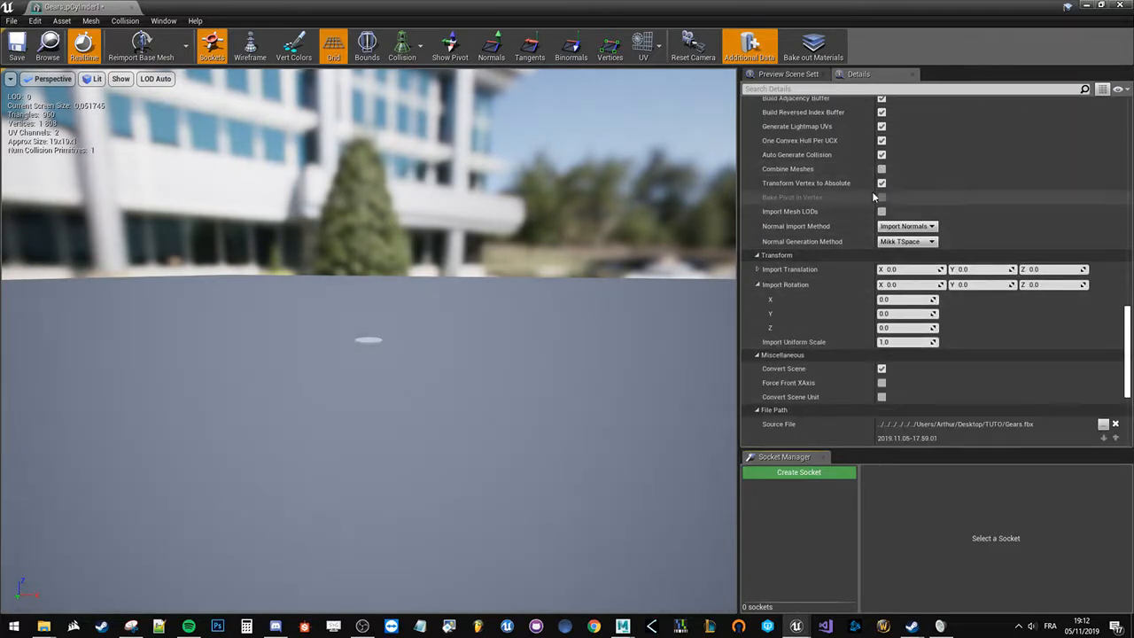
scroll(872, 191, "up", 2)
left_click(882, 240)
left_click(881, 254)
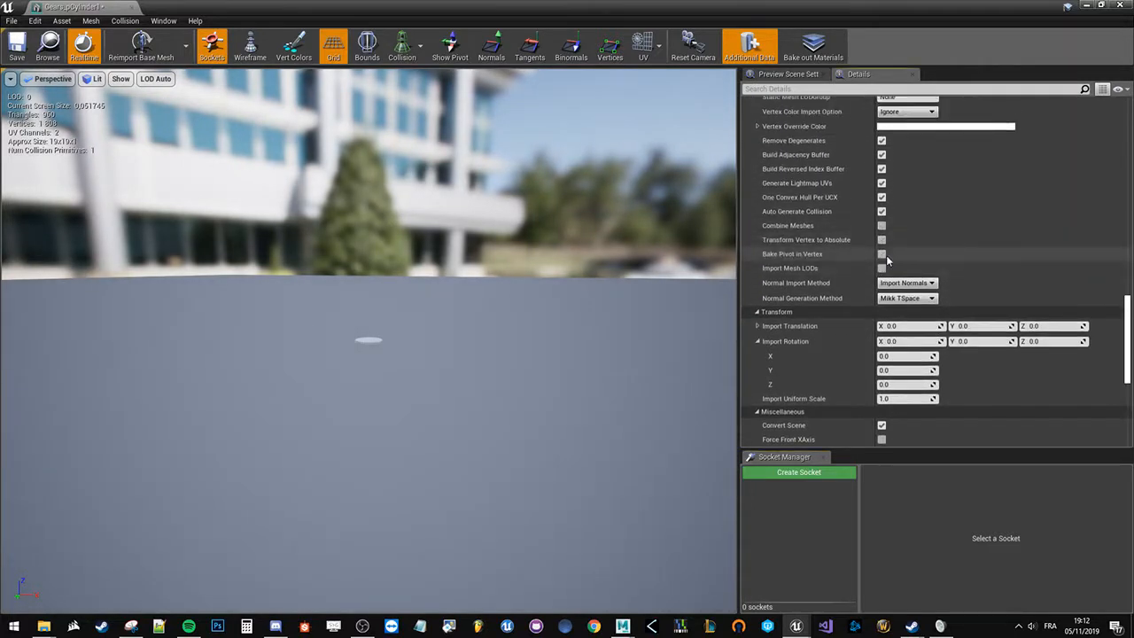
- Save the large gear mesh, and open Gears_pCylinder1 and Gears_pCylinder2 together for bulk editing in the property matrix
left_click(18, 44)
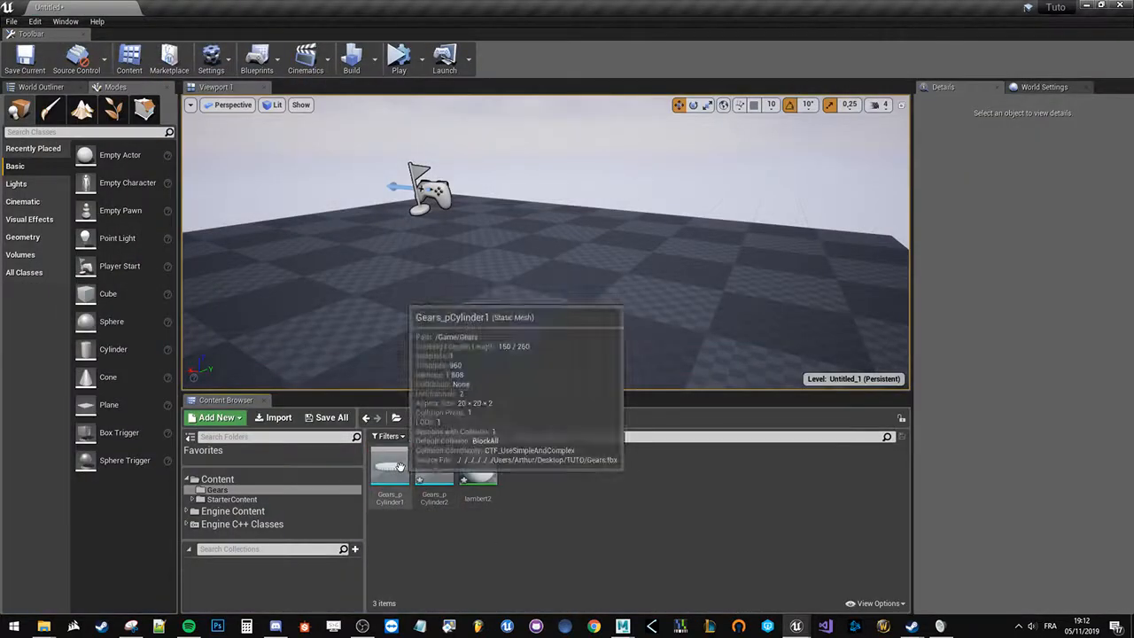
left_click(399, 467)
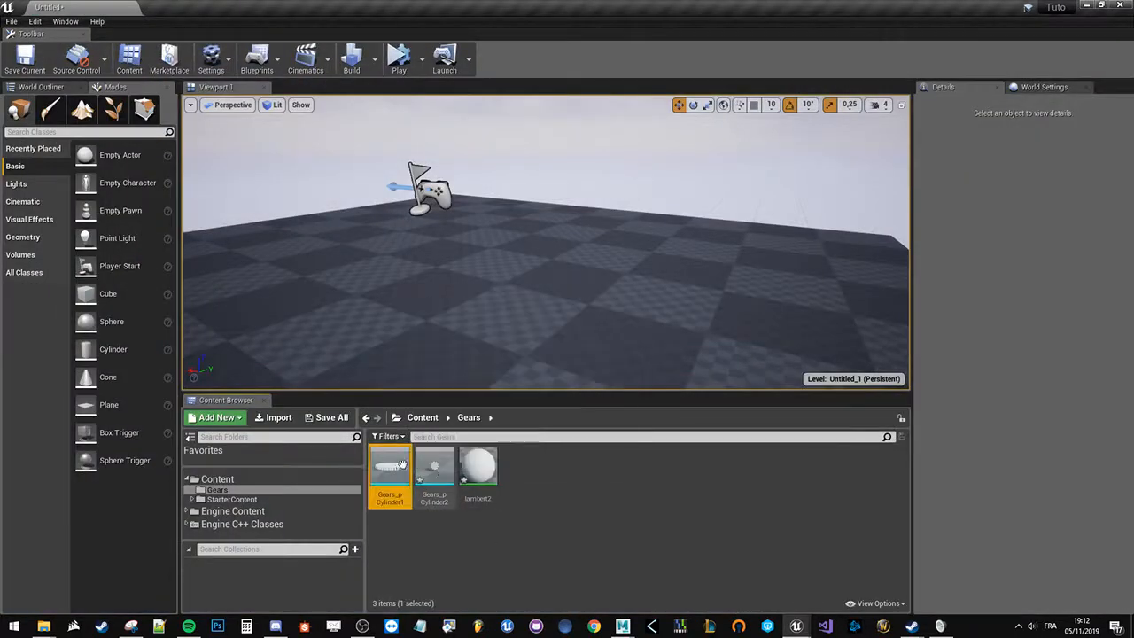
left_click(433, 474, "ctrl")
right_click(431, 475)
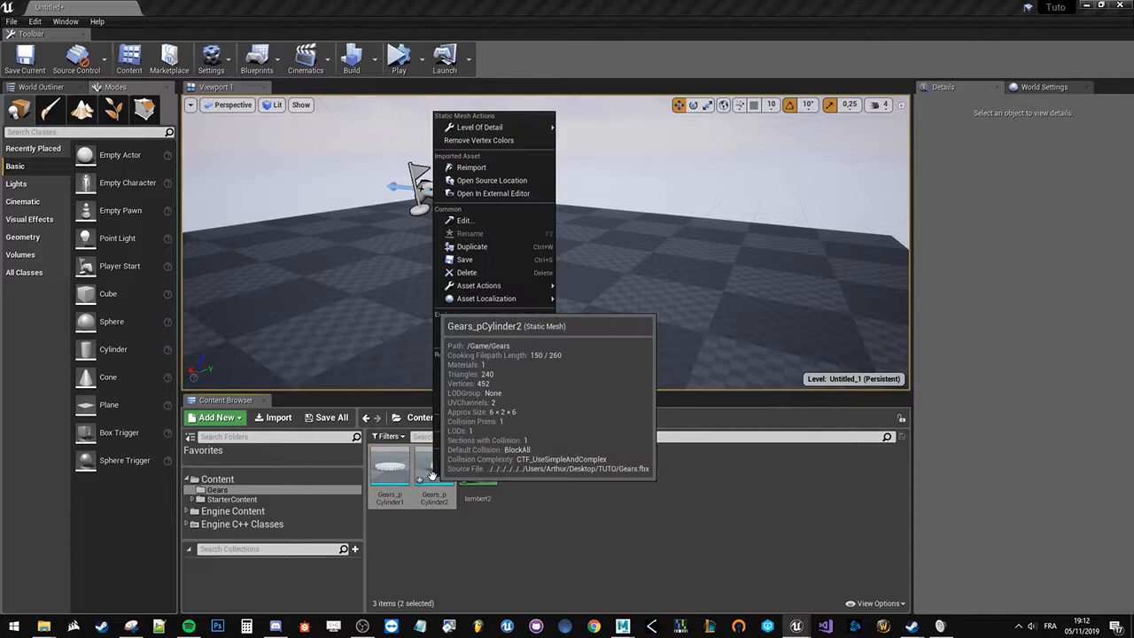
mouse_move(505, 286)
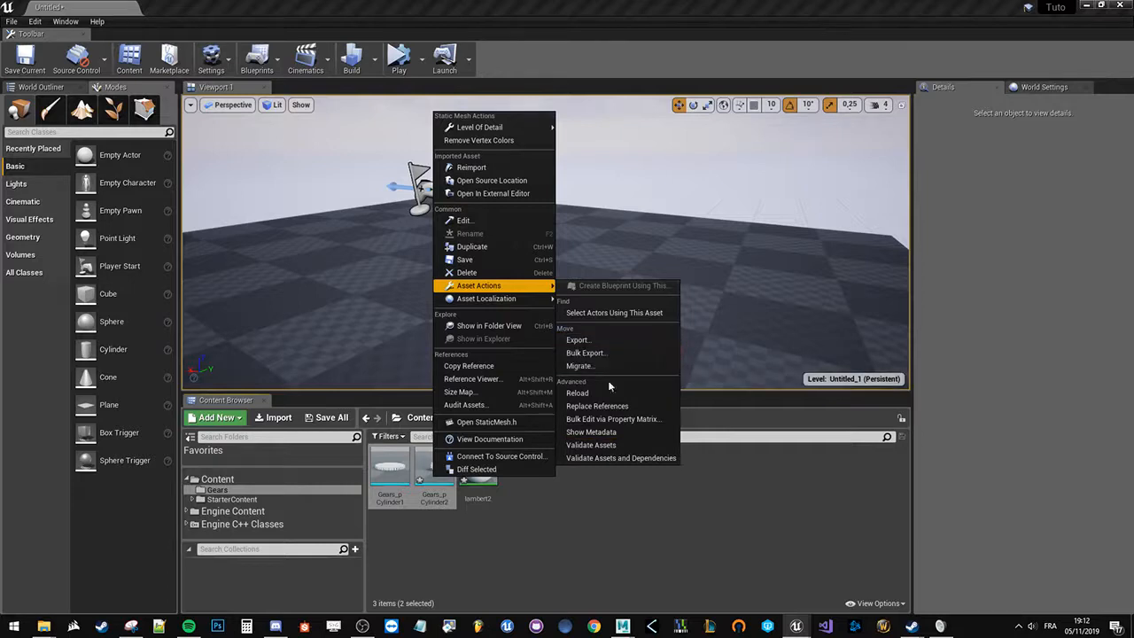
left_click(574, 420)
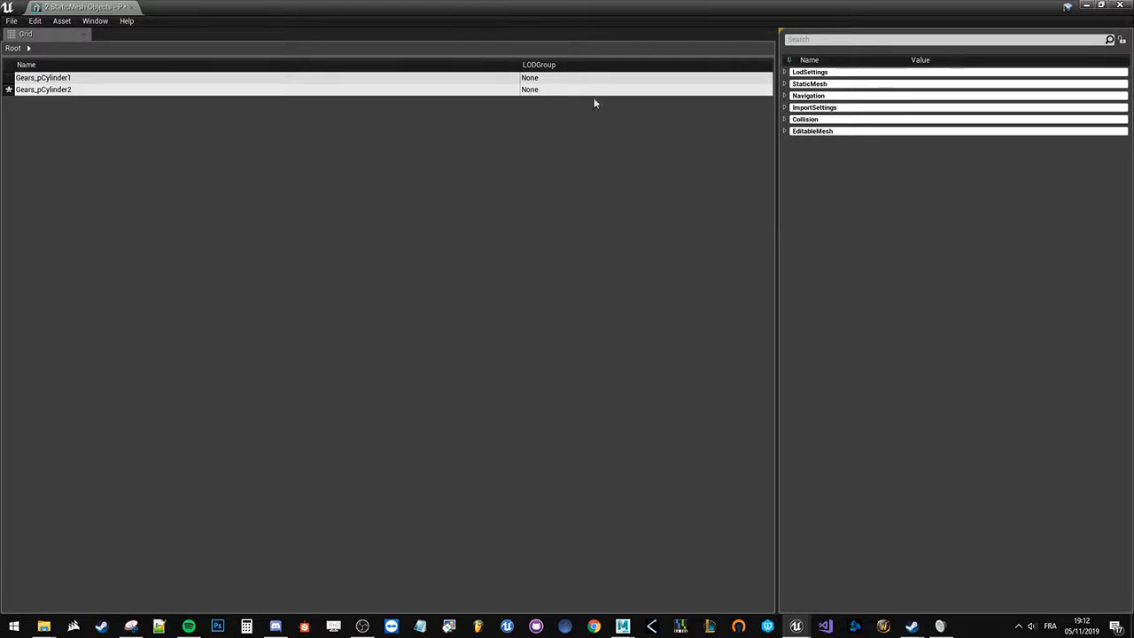
- Examine the StaticMesh, Navigation, ImportSettings, Collision and EditableMesh properties shared by both gears, including the Body Setup's Default Instance
left_click(785, 83)
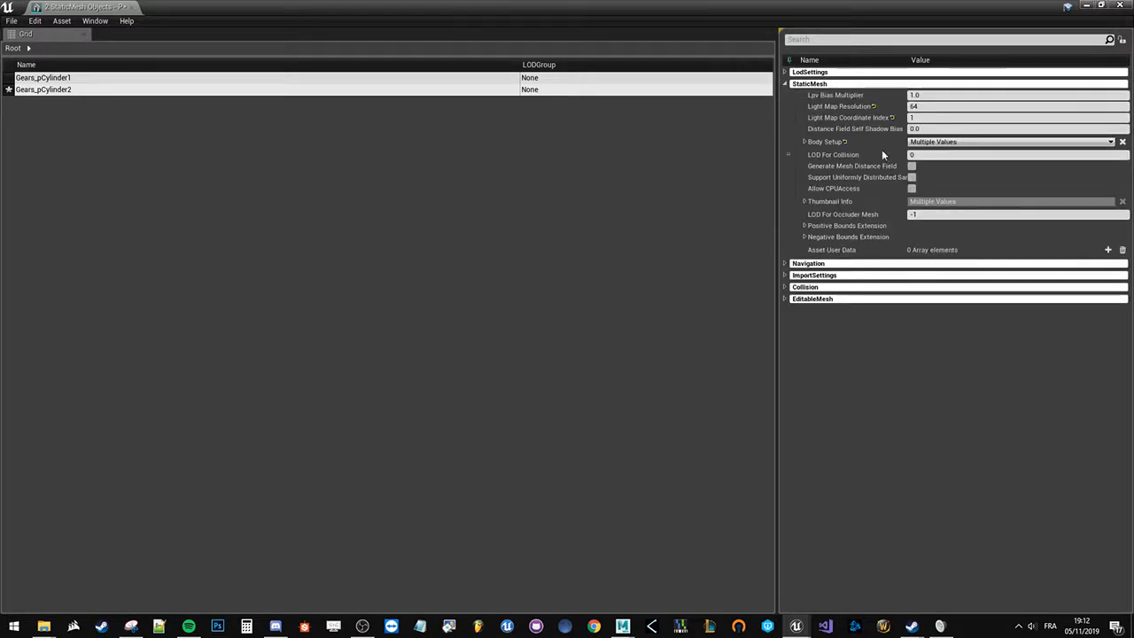
left_click(785, 274)
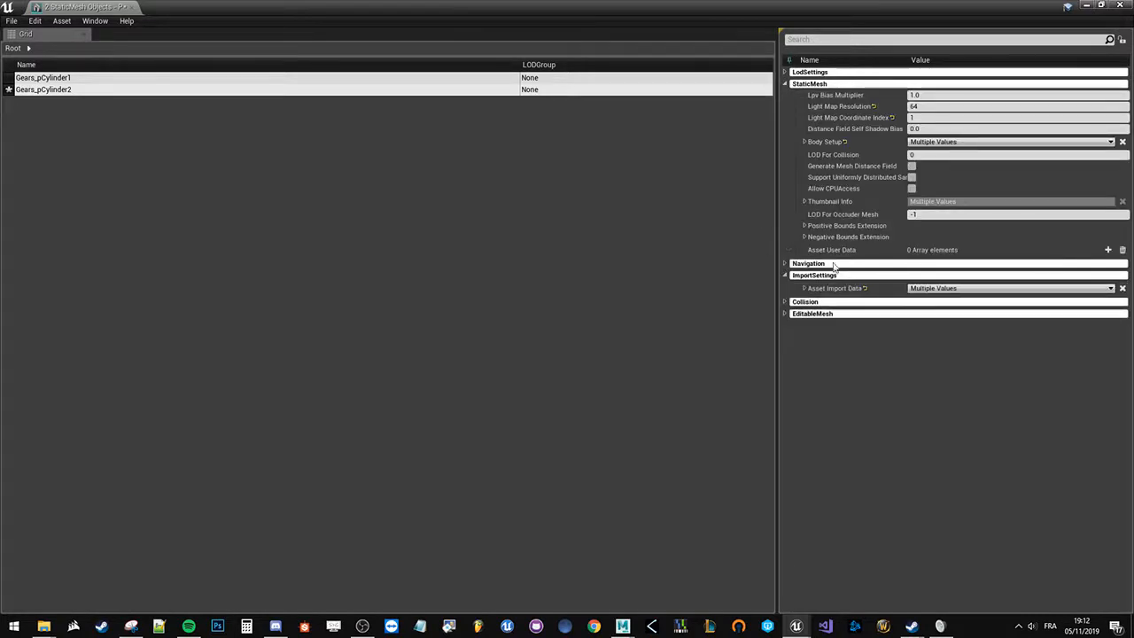
left_click(785, 263)
left_click(785, 328)
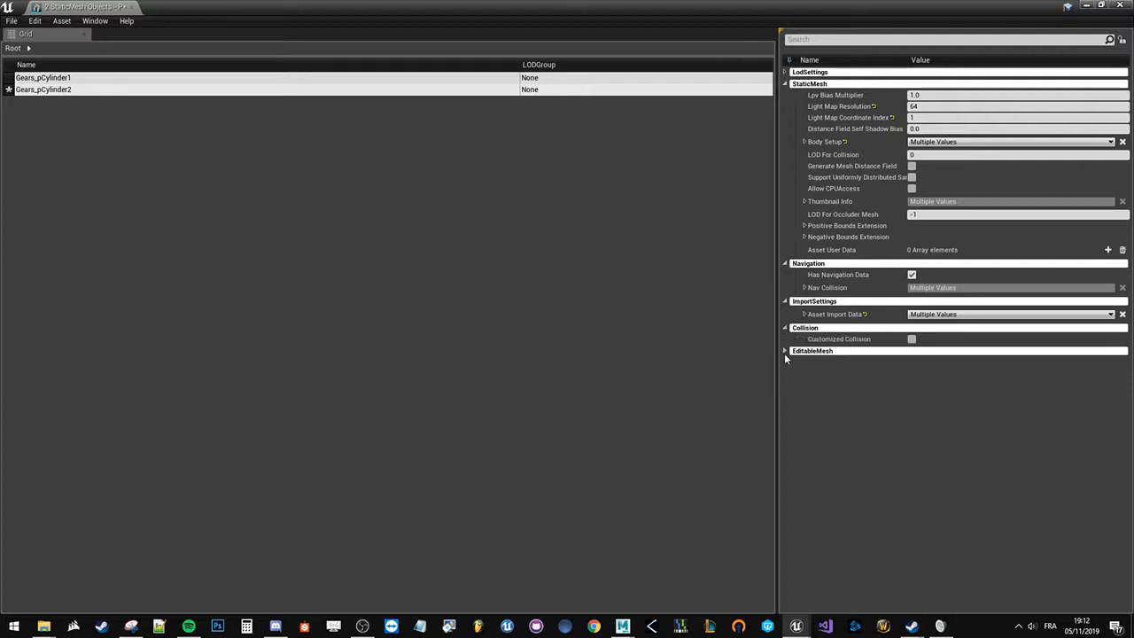
left_click(785, 352)
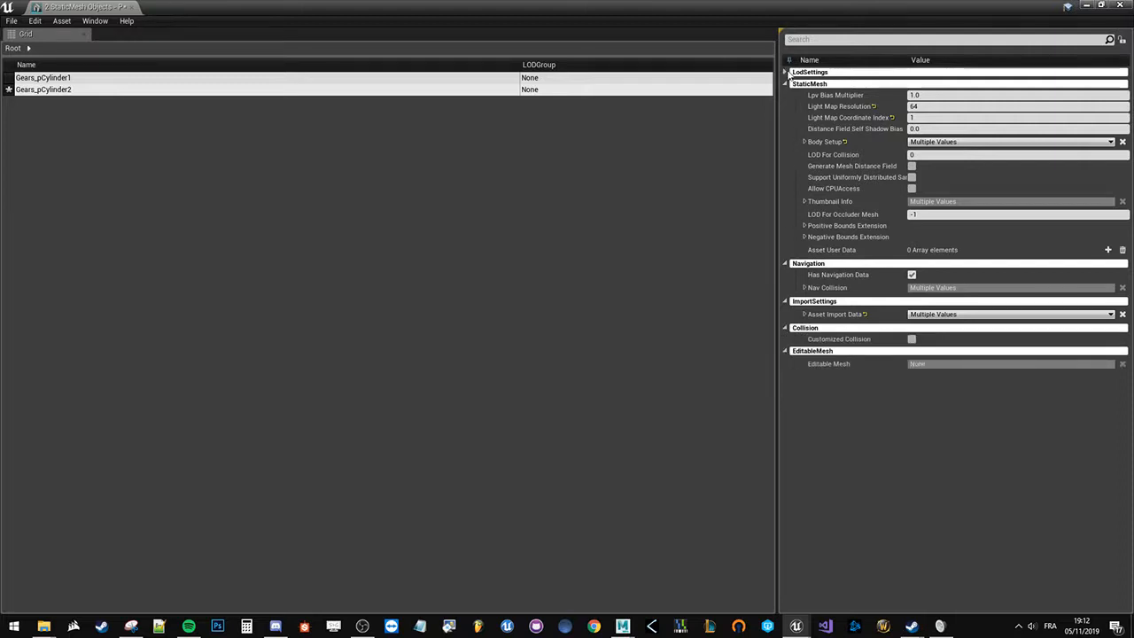
left_click(805, 142)
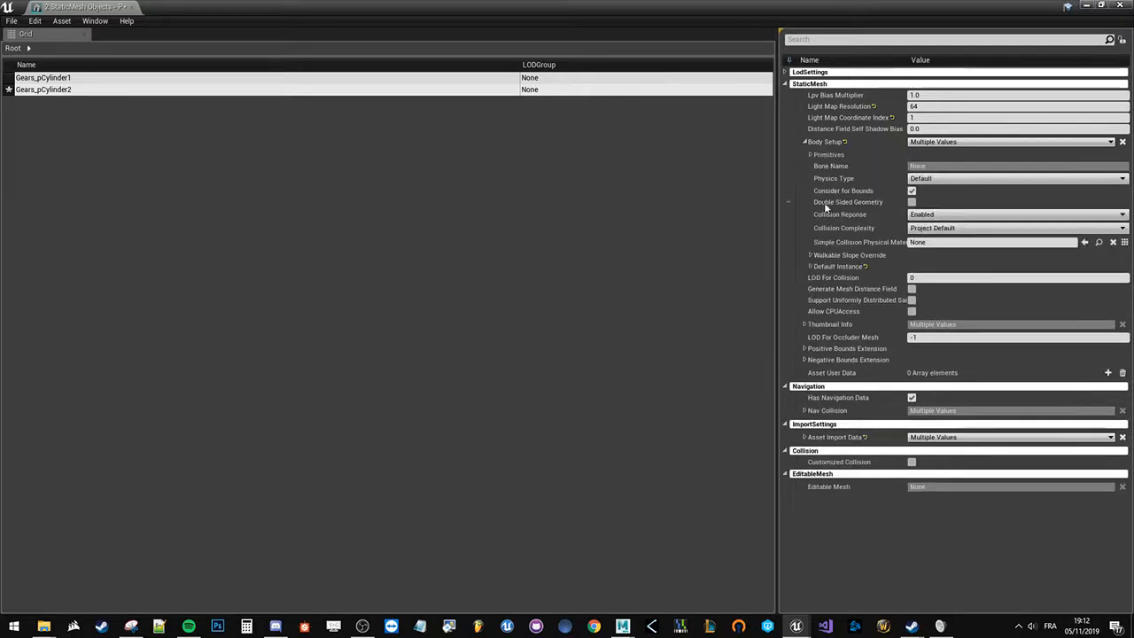
left_click(809, 266)
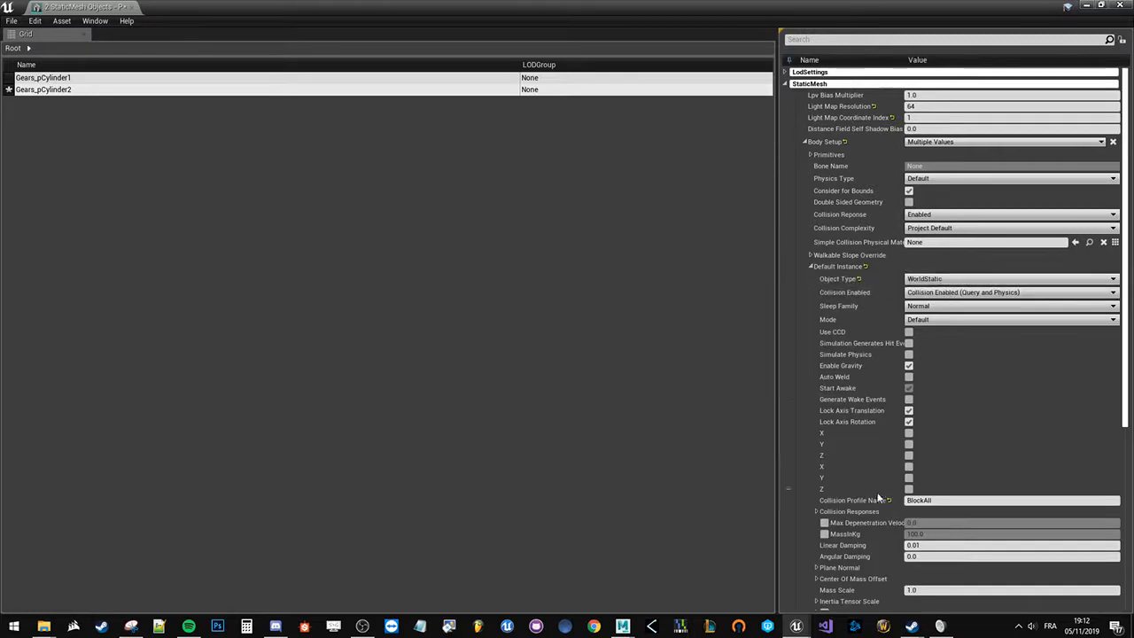
scroll(856, 418, "down", 5)
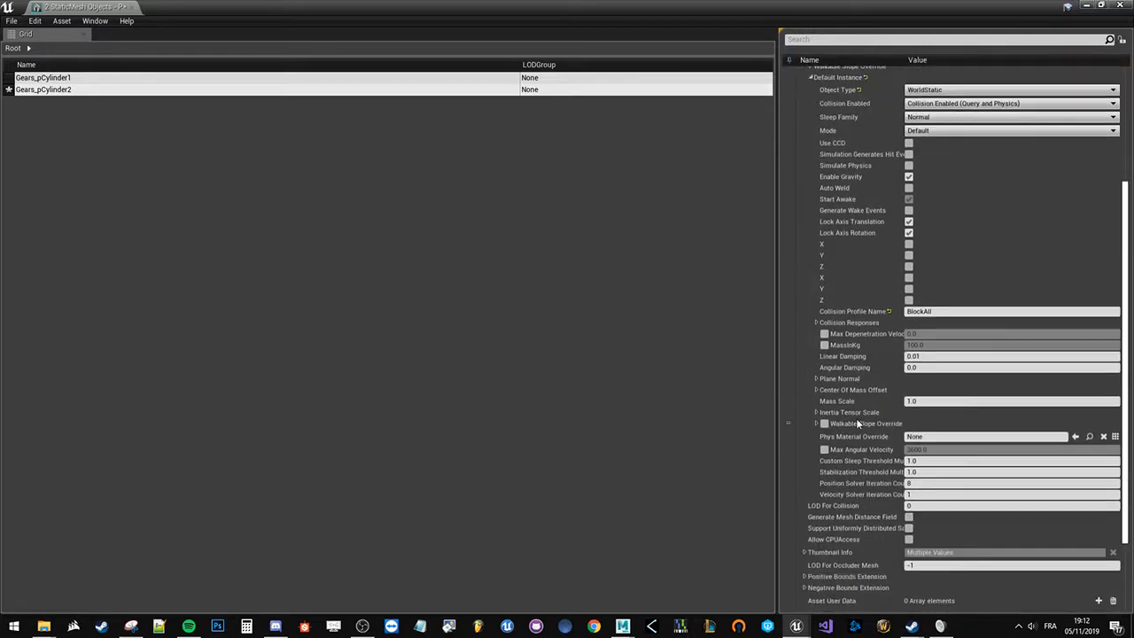
- Filter the shared gear properties by "bake" to check the Bake Pivot in Vertex import option
left_click(795, 40)
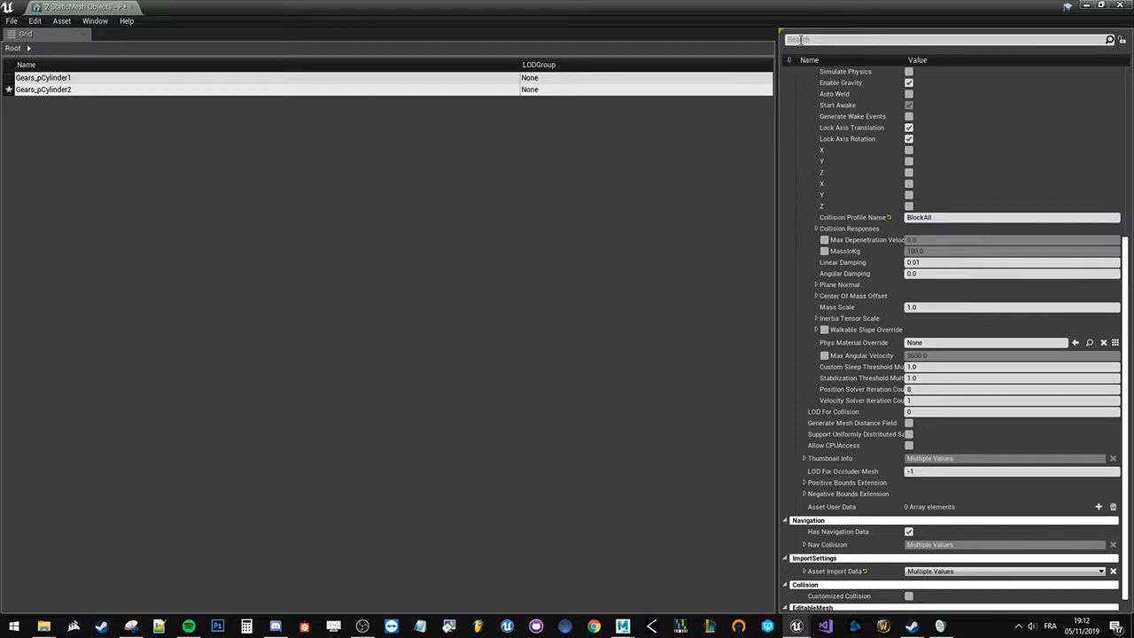
type("bake")
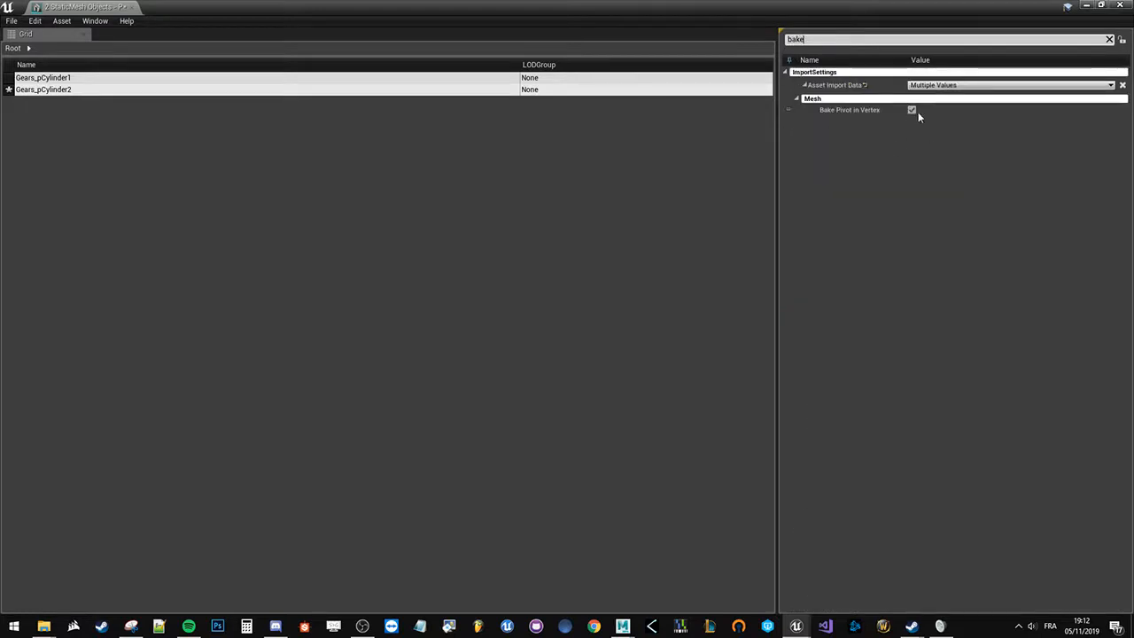
left_click(814, 39)
left_click(807, 40)
left_click(854, 130)
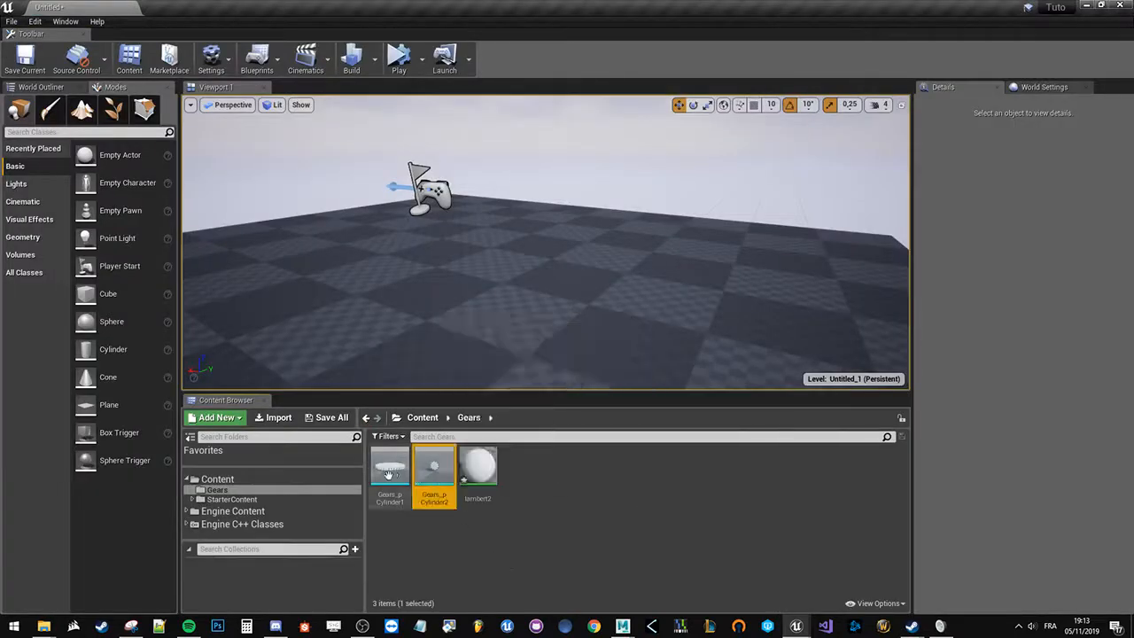
- Reimport both gear meshes, Gears_pCylinder1 and Gears_pCylinder2, from their source file
left_click(388, 474, "ctrl")
right_click(388, 475)
left_click(423, 175)
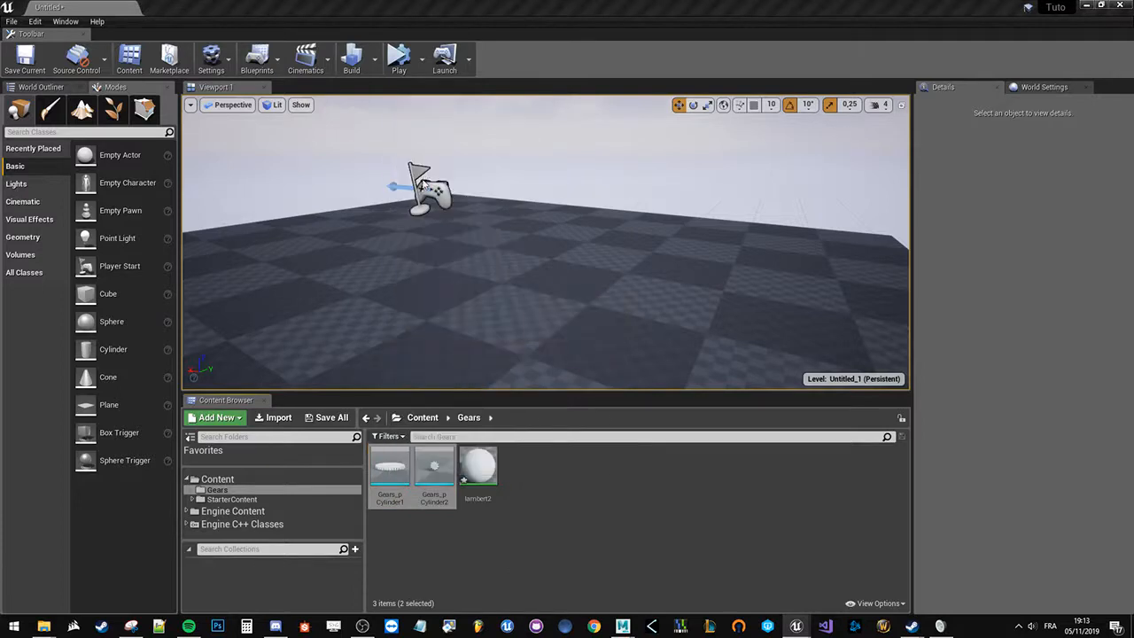
left_click(536, 533)
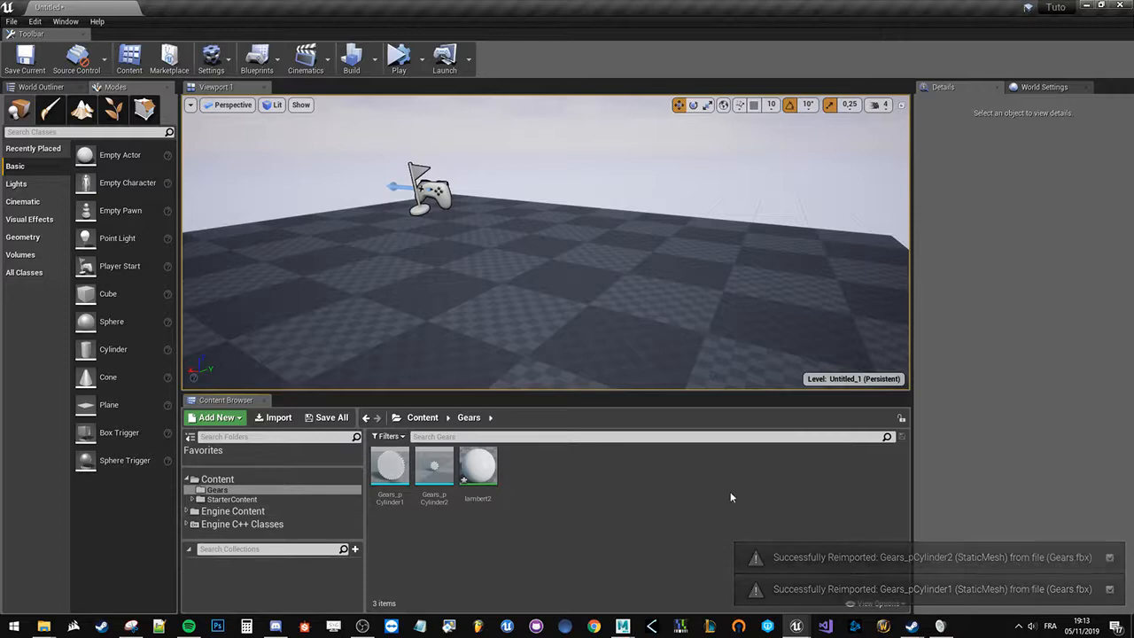
- Switch to Maya, inspect the large and small gears' pivots and relative placement from several angles, and return to Unreal
mouse_move(625, 626)
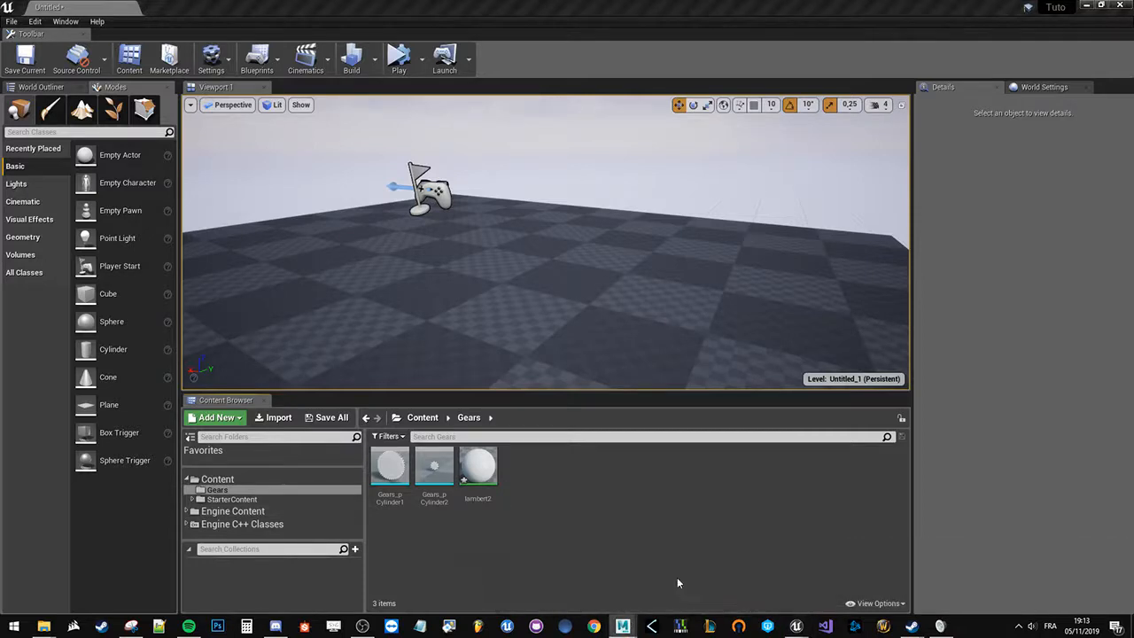
left_click(680, 582)
left_click_drag(499, 352, 502, 433, "alt")
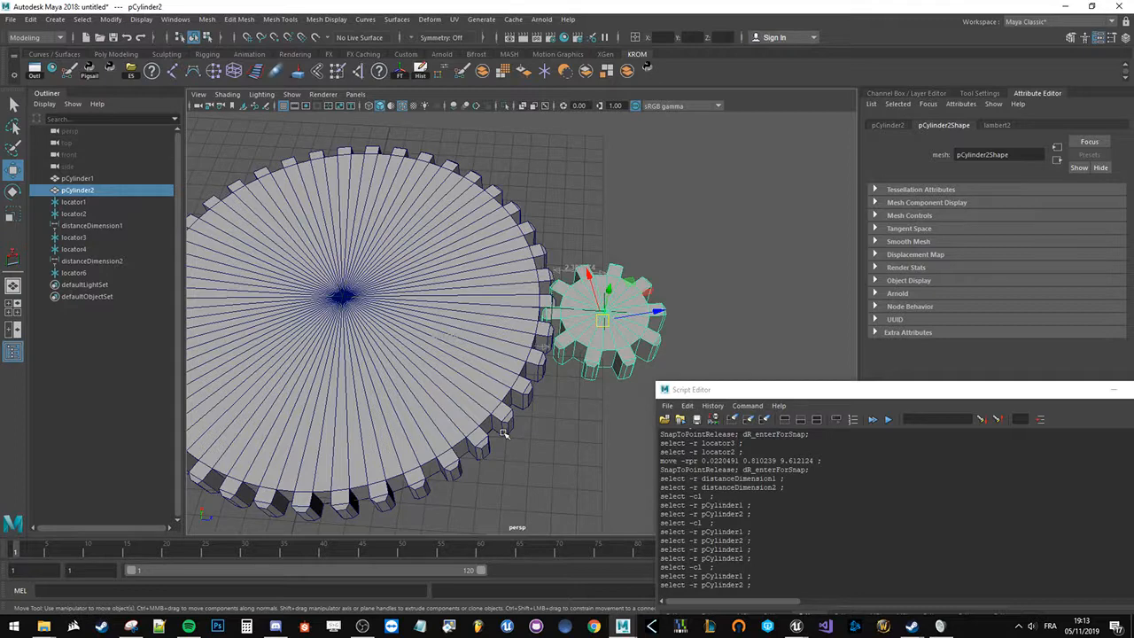
left_click_drag(505, 430, 539, 369, "alt")
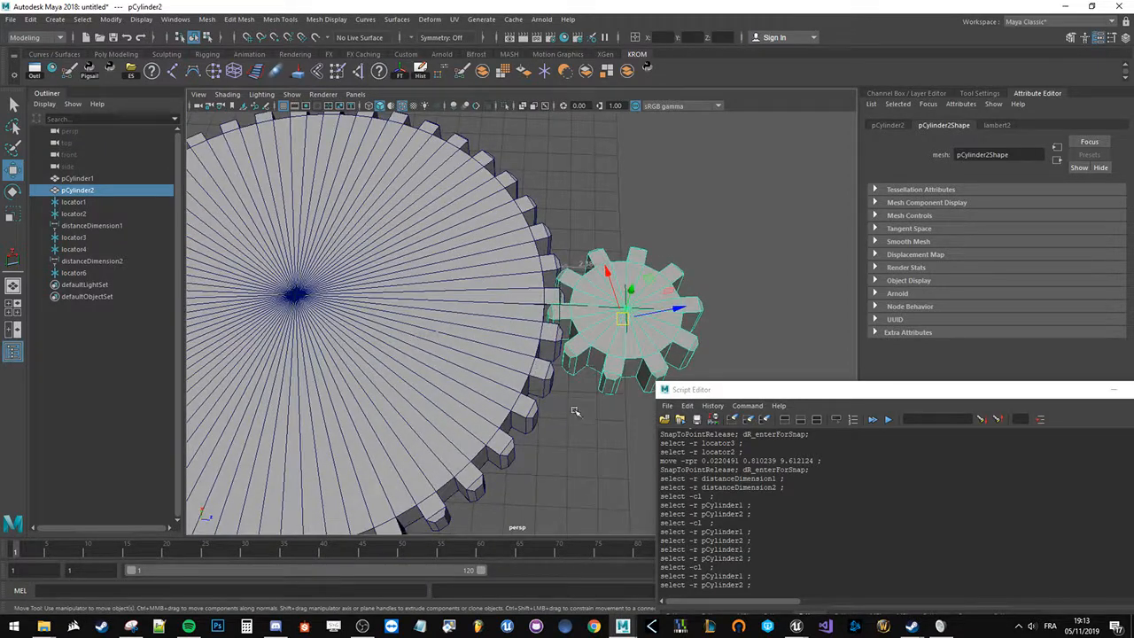
left_click(574, 411)
left_click(493, 372)
left_click(599, 329)
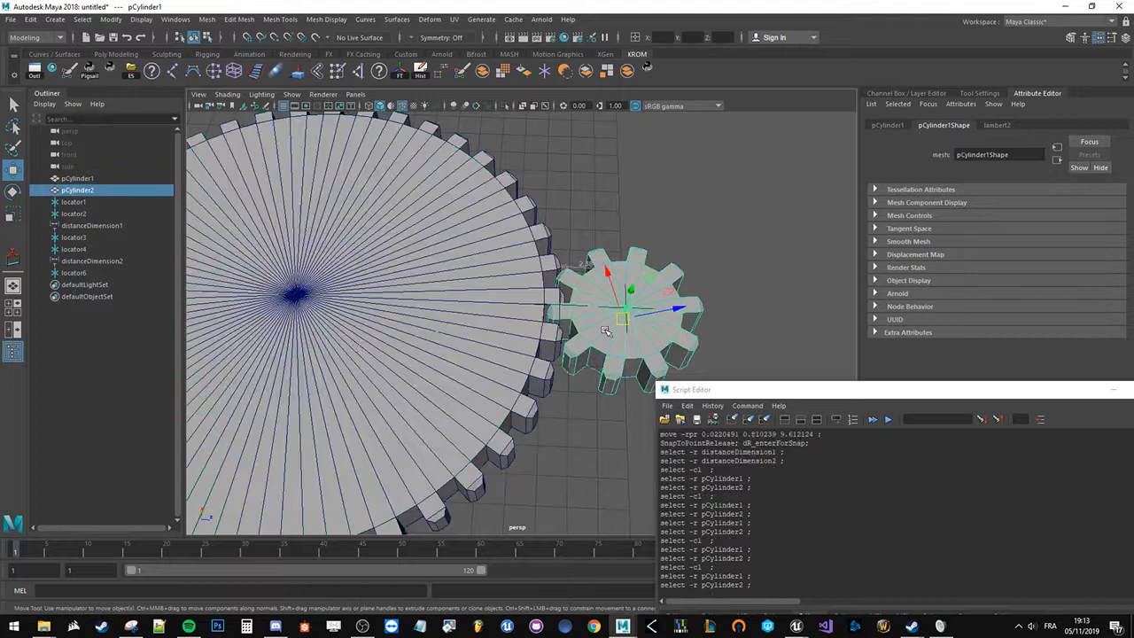
left_click(358, 343)
left_click(592, 343)
left_click_drag(500, 350, 523, 362, "alt")
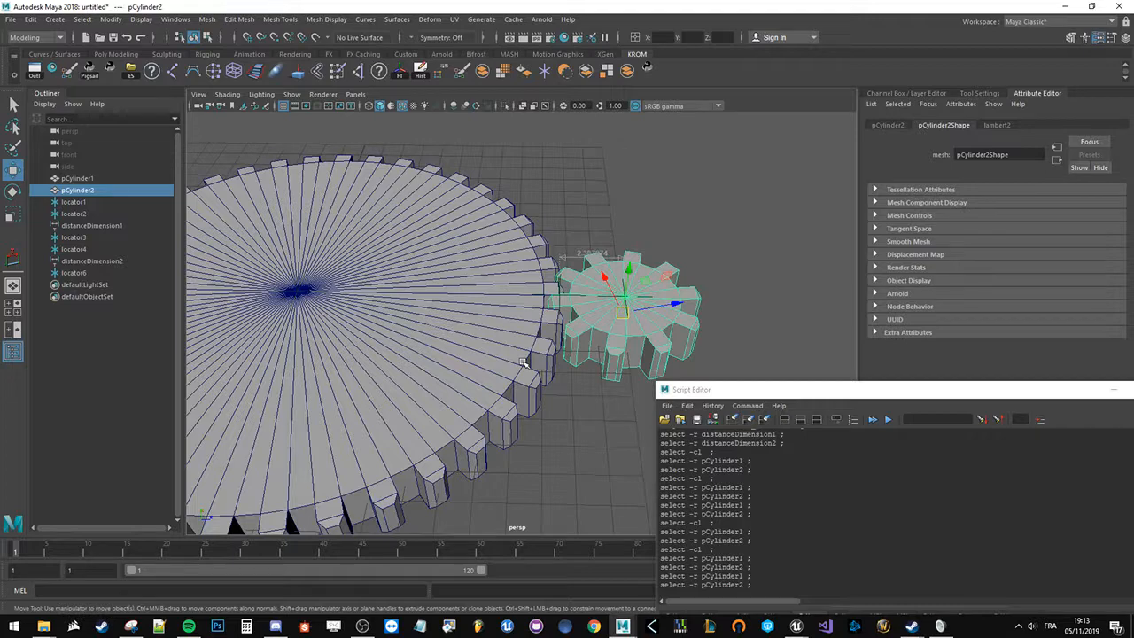
left_click(1064, 6)
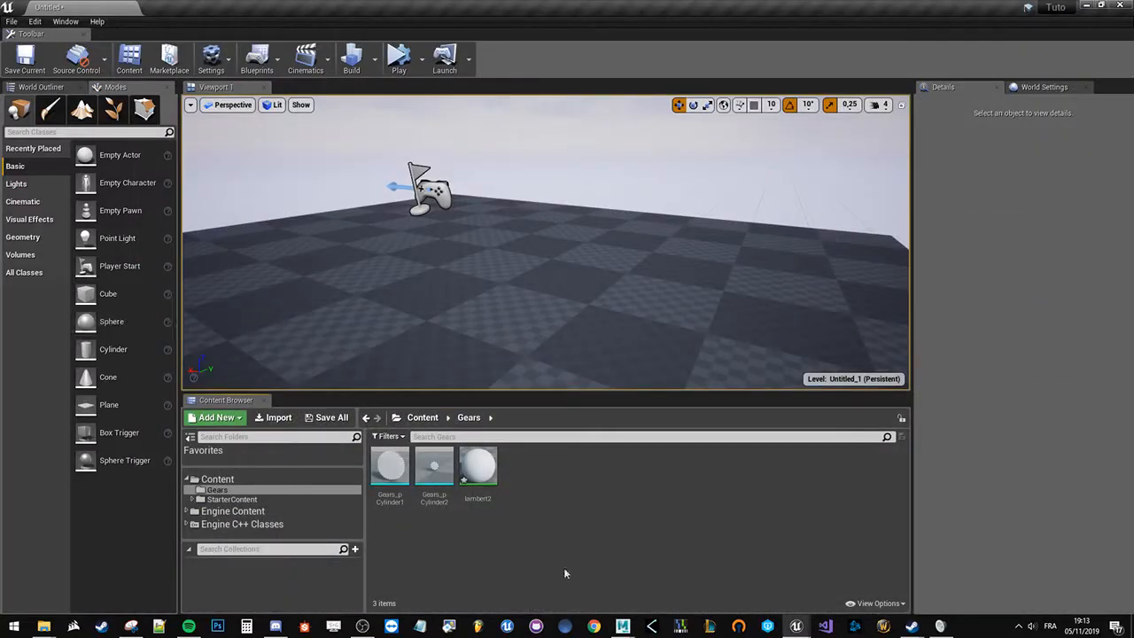
- Start creating a new Blueprint class in the Gears folder
left_click_drag(520, 218, 530, 246, "alt")
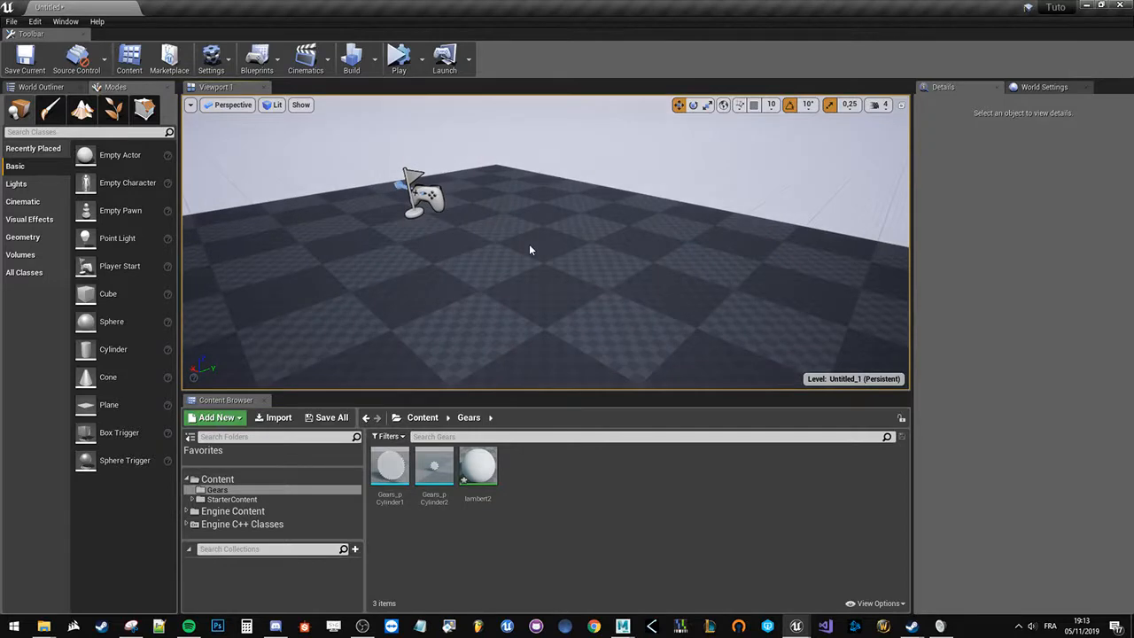
left_click(571, 488)
right_click(563, 486)
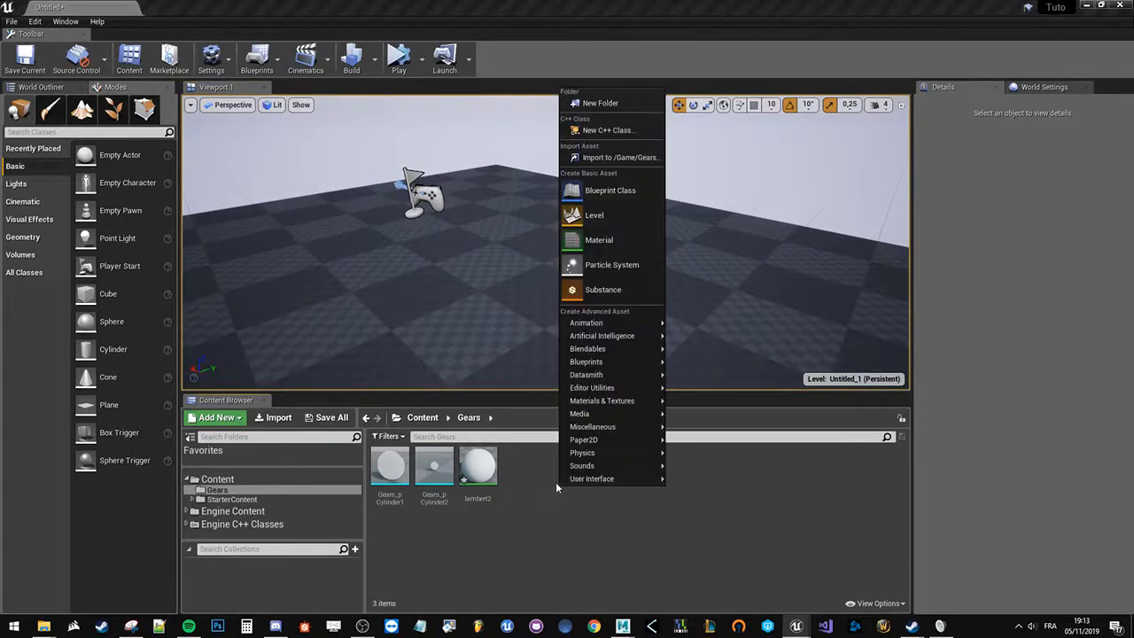
left_click(601, 201)
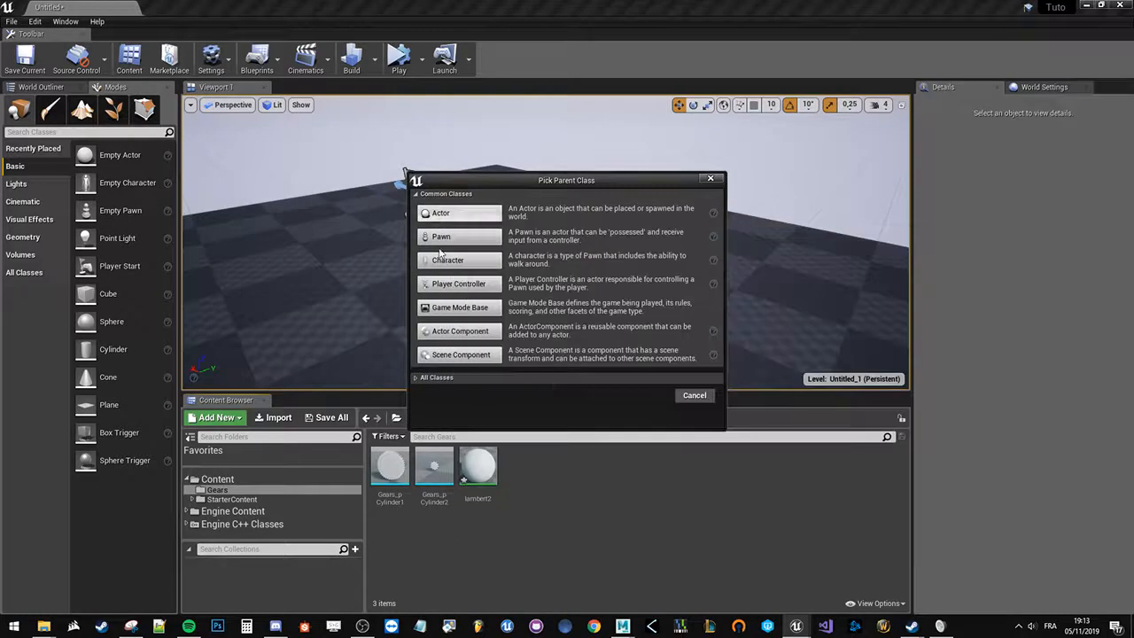
- Search all available parent classes for "static mes" and clear the search
left_click(434, 378)
left_click(434, 377)
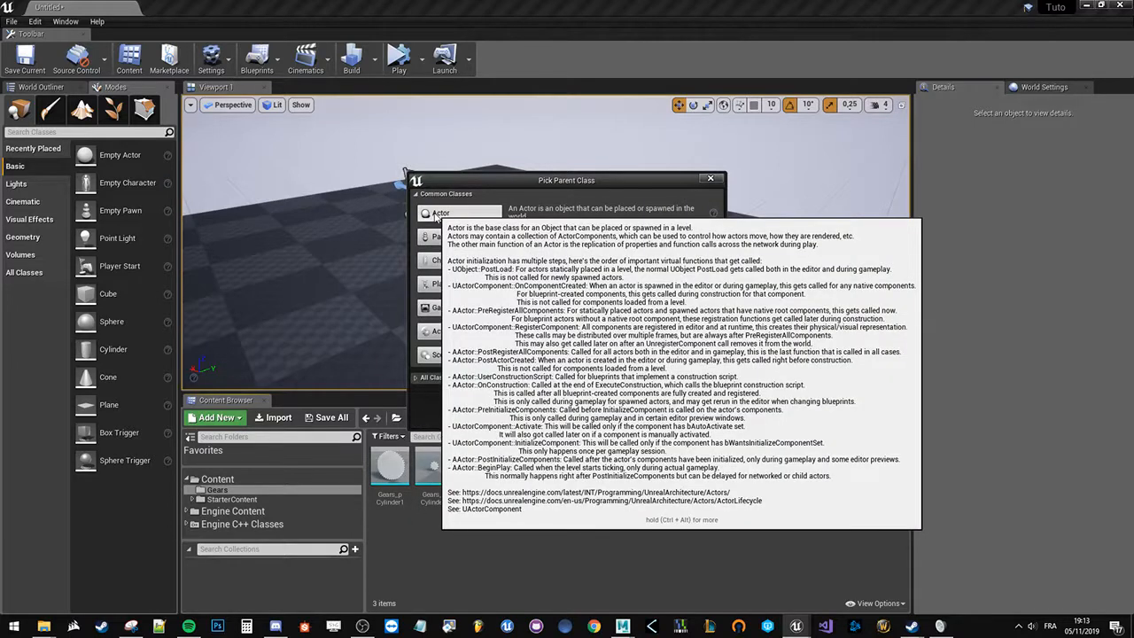
left_click(455, 379)
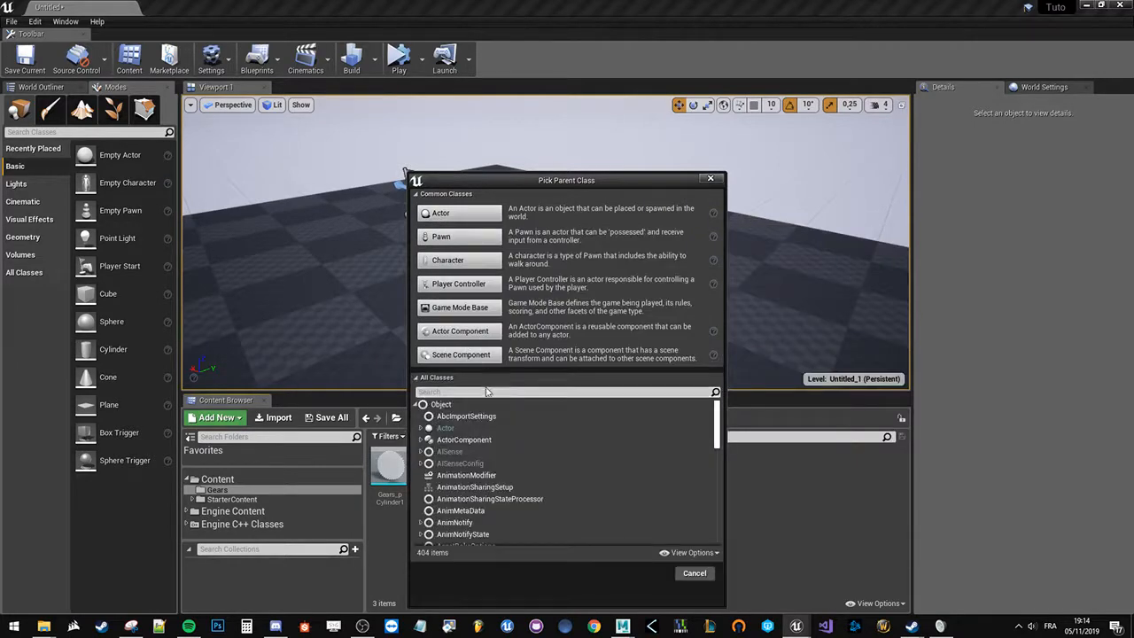
left_click(487, 392)
type("static mes")
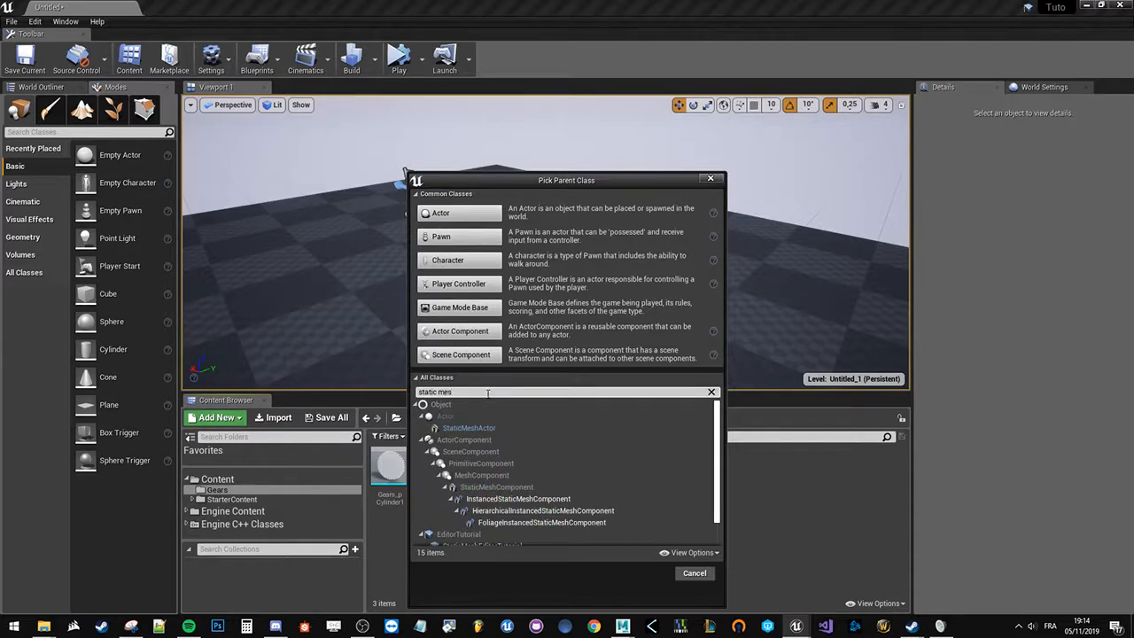
key("ctrl+a")
key("BackSpace")
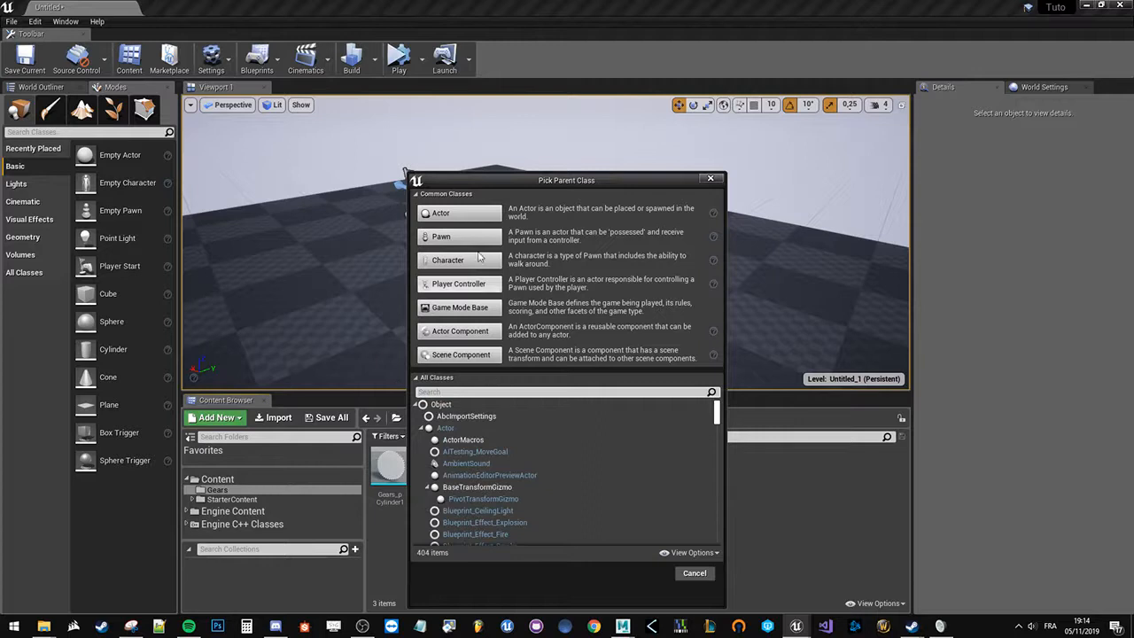
- Create the Blueprint with Actor as its parent class, name it BP_Gears, and open it
mouse_move(447, 215)
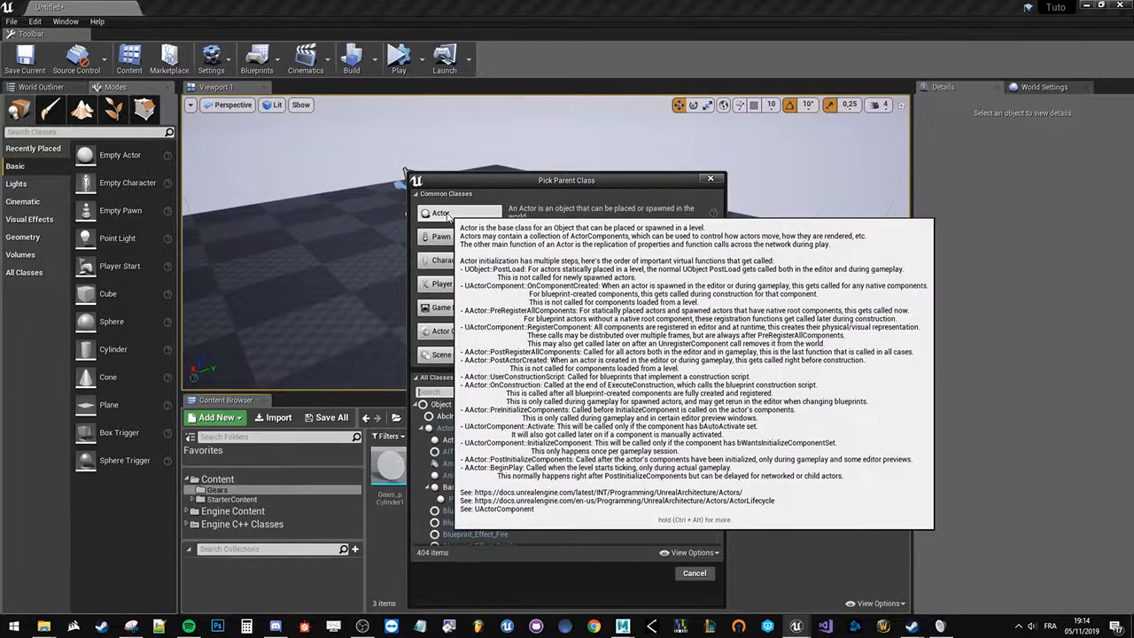
left_click(440, 213)
type("BP_Gears")
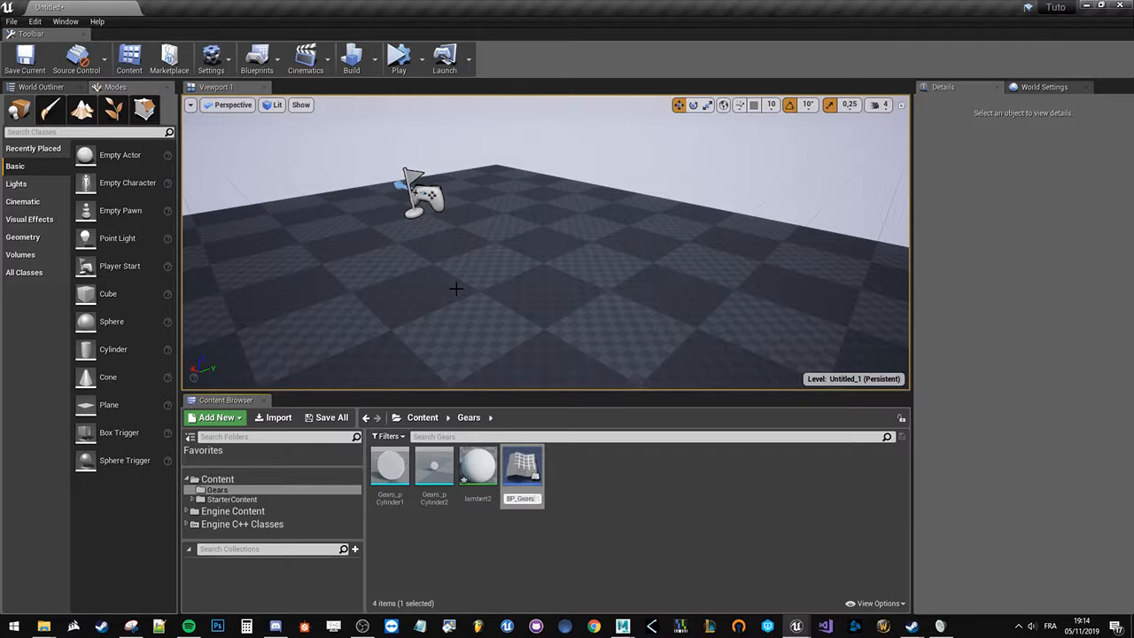
key("Return")
key("Return")
- Save BP_Gears and delete the default BeginPlay, ActorBeginOverlap and Tick event nodes from its Event Graph
right_click_drag(457, 289, 324, 319)
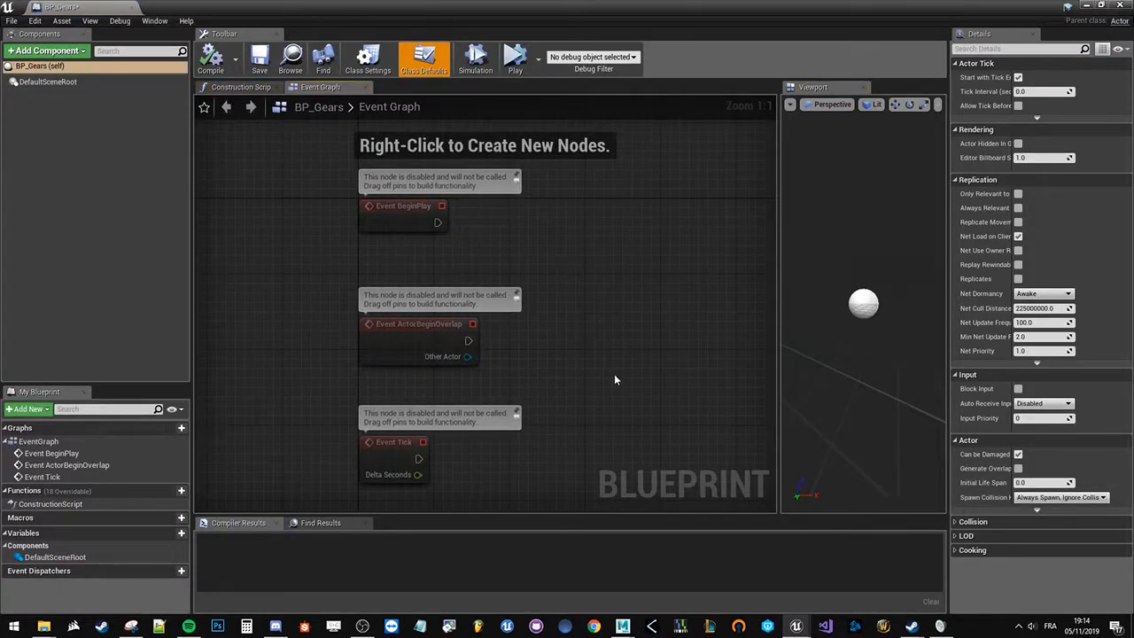
key("ctrl+s")
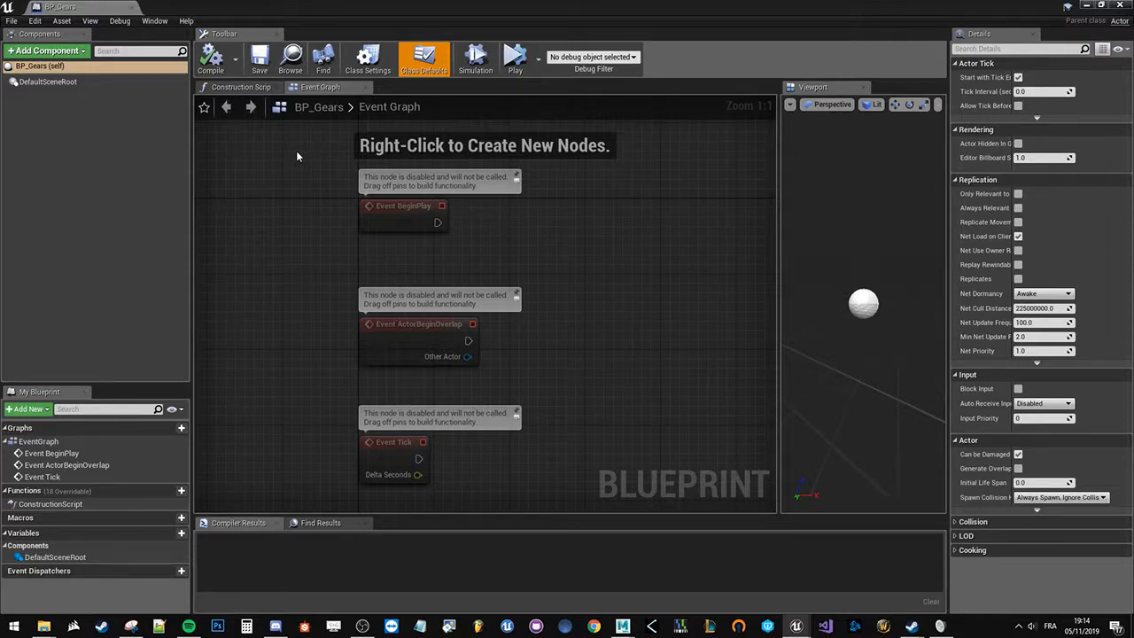
left_click_drag(304, 166, 444, 493)
key("Delete")
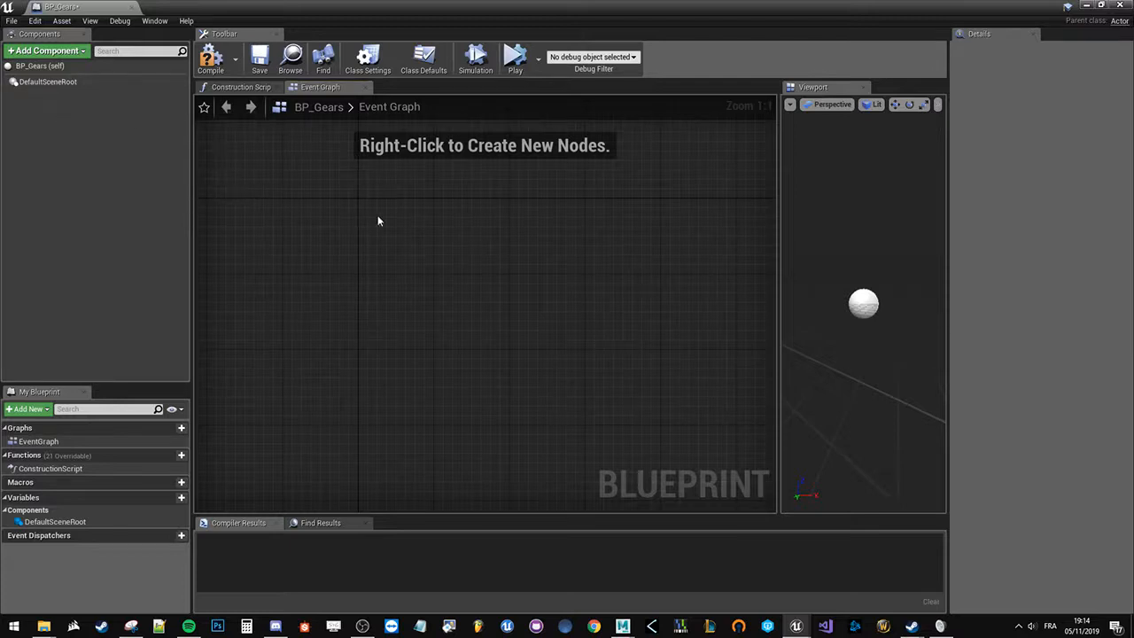
- Add a Static Mesh component with its default name under DefaultSceneRoot, and widen the viewport beside the Event Graph
left_click_drag(782, 290, 582, 296)
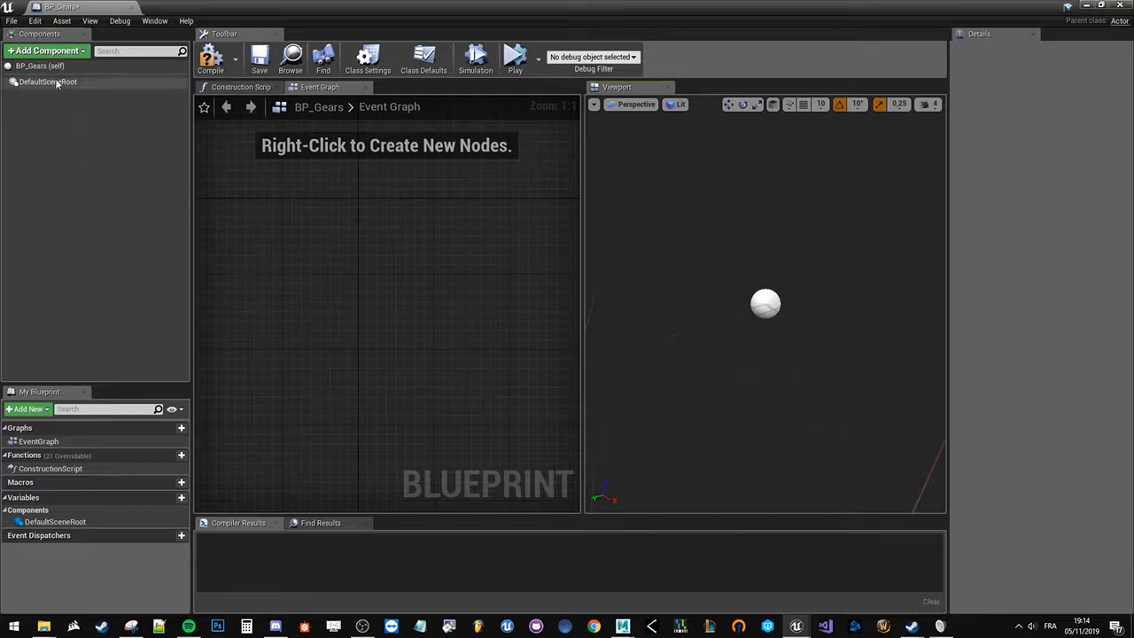
left_click(40, 53)
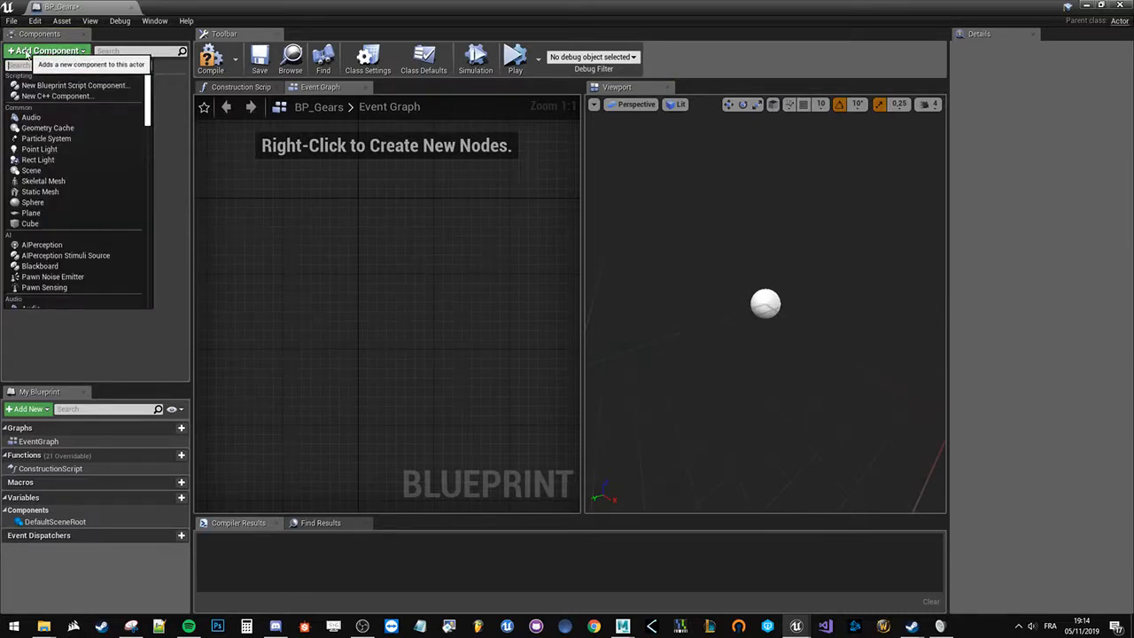
type("static mesh")
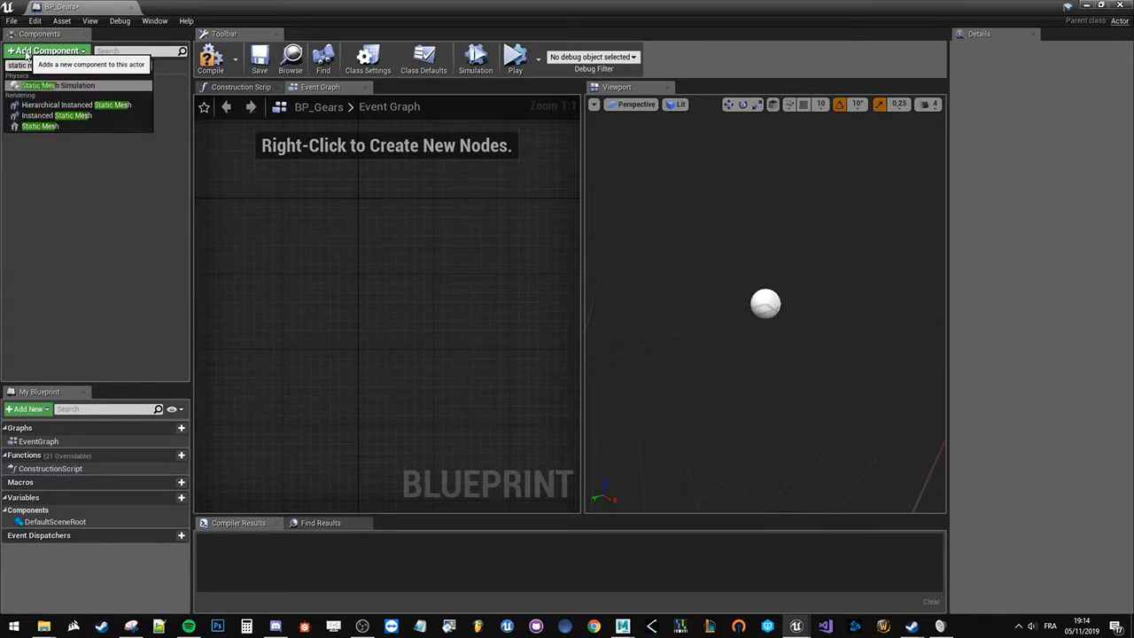
left_click(40, 126)
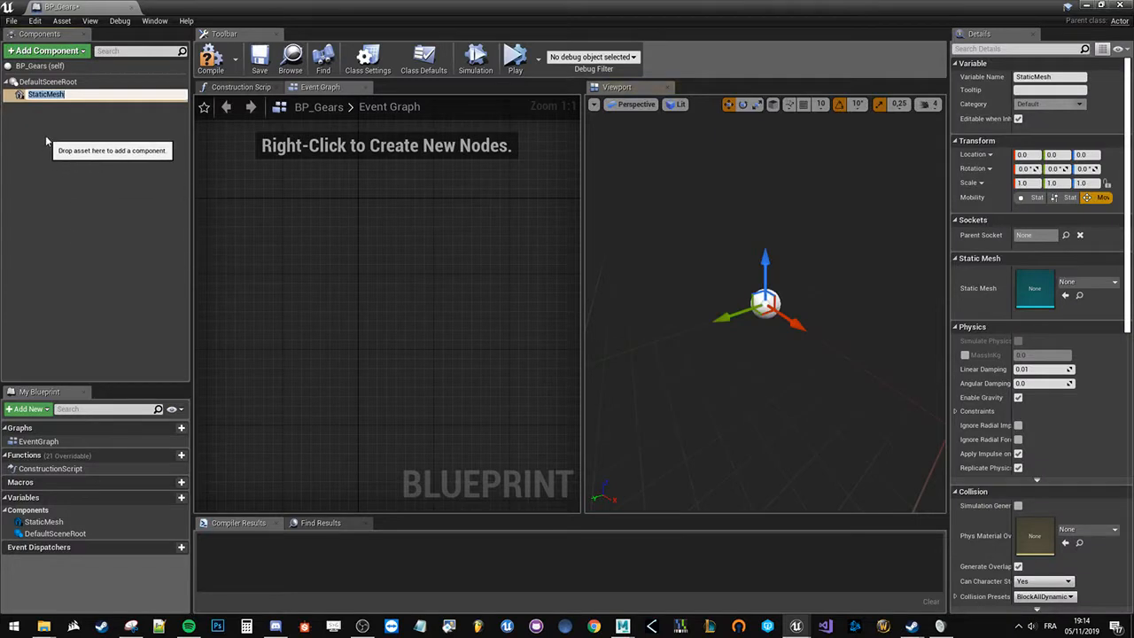
key("Return")
left_click_drag(637, 353, 700, 311, "alt")
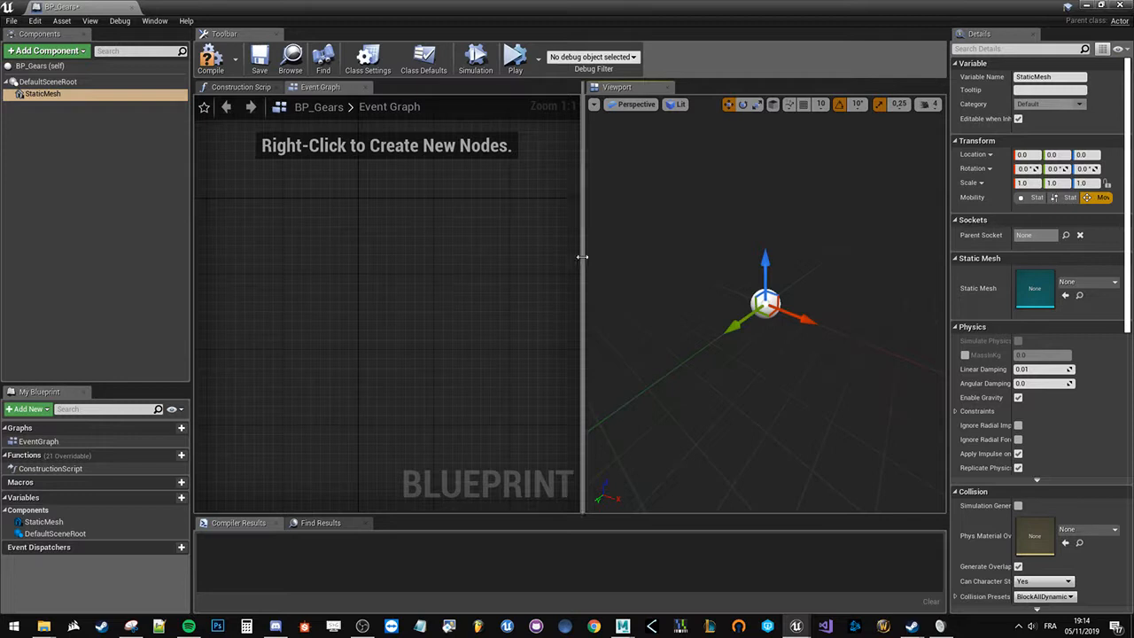
left_click_drag(581, 261, 537, 254)
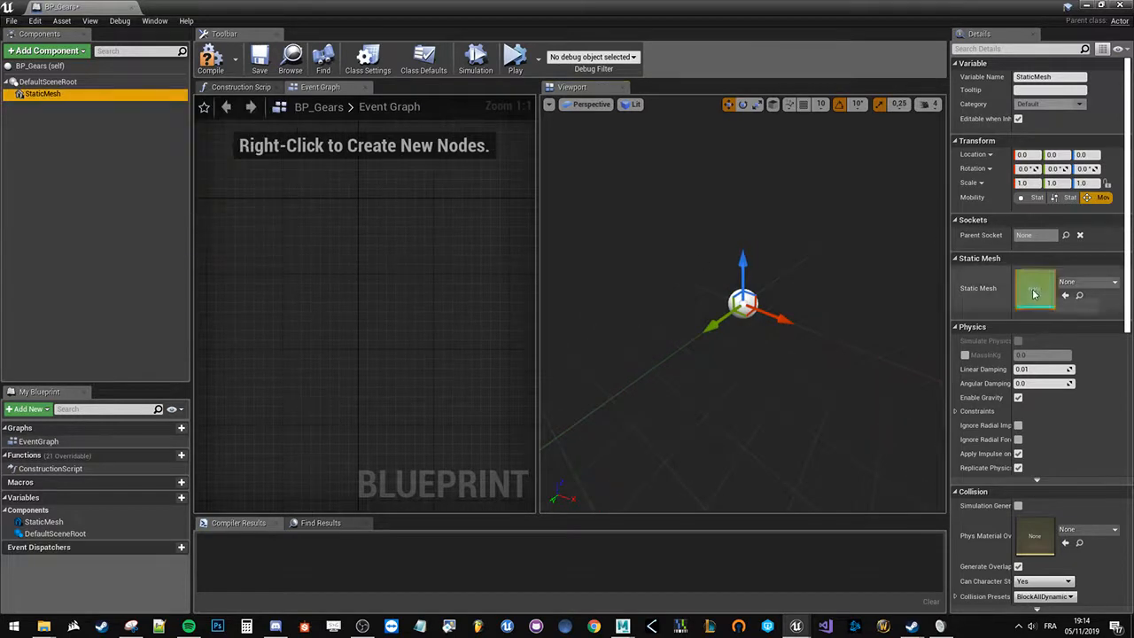
- Try the 1x1x1_Box_Pivot and ArcadeEditorSphere meshes on the StaticMesh component
left_click(1088, 282)
left_click(1032, 439)
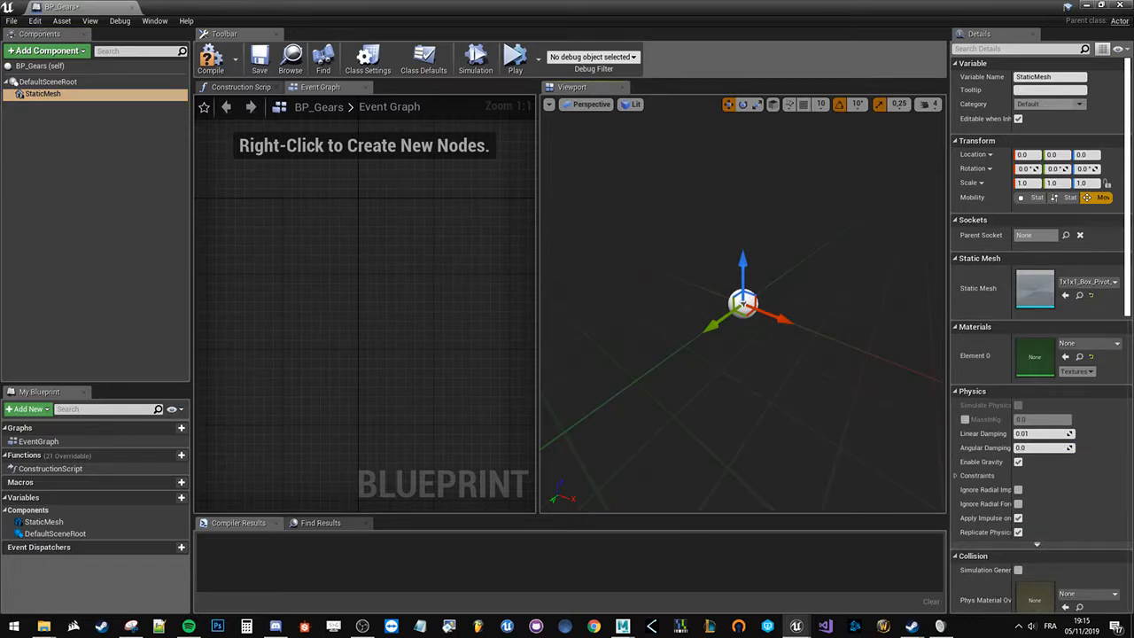
left_click(1111, 281)
left_click(1038, 457)
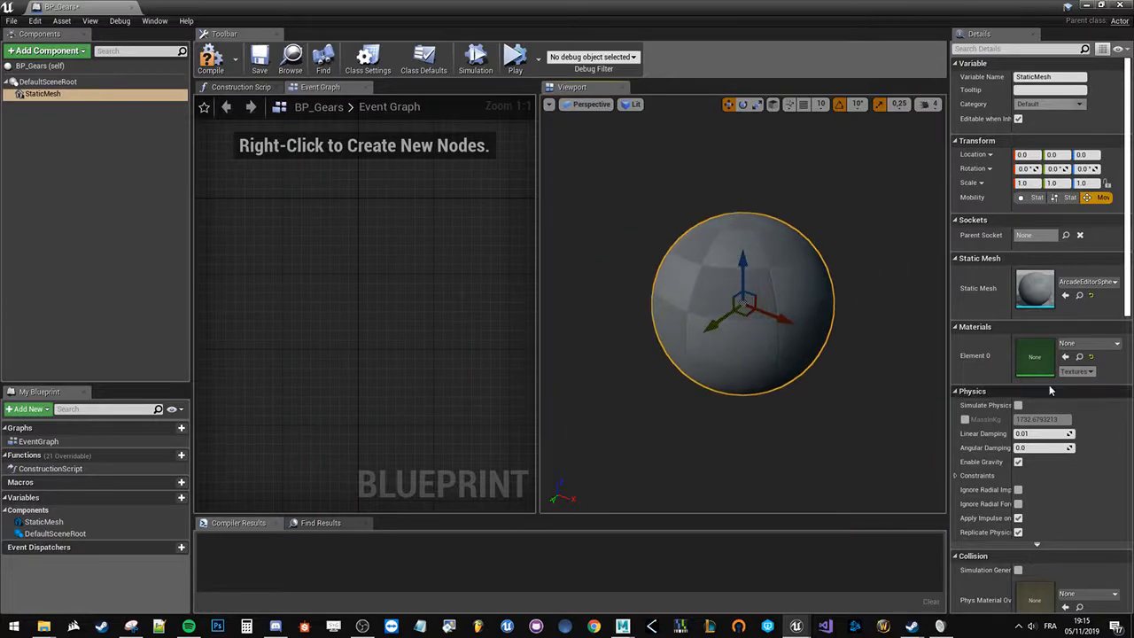
- Assign the AnimTreeEd_PreviewFloor mesh to the StaticMesh component
left_click(1112, 281)
left_click(1032, 443)
left_click_drag(775, 390, 586, 353)
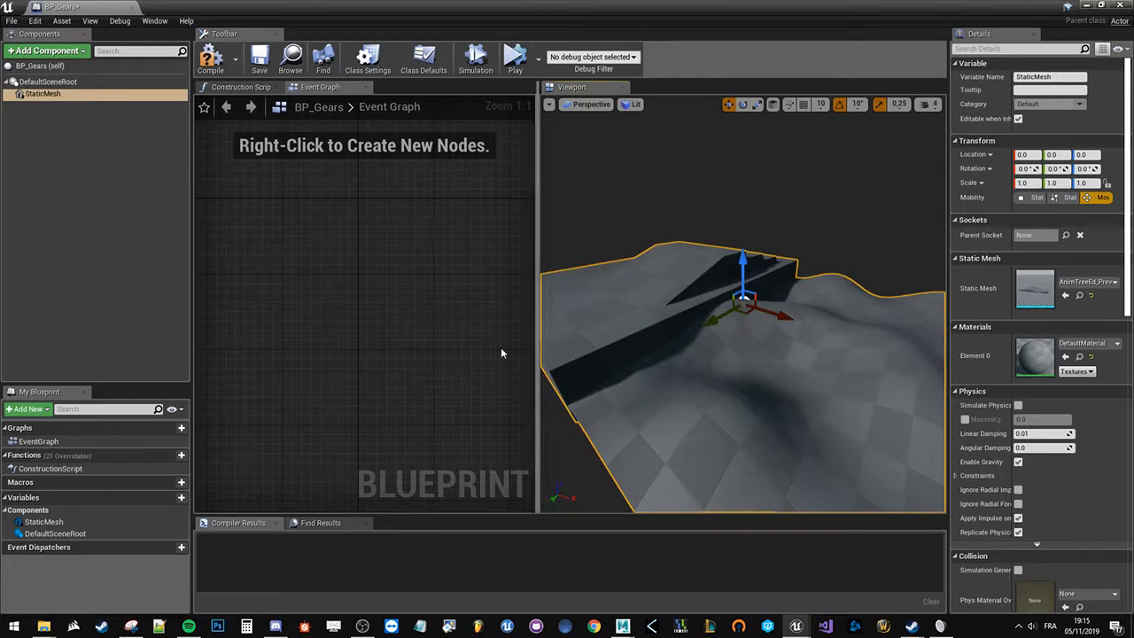
- Uncover the Content Browser to view the imported gear meshes in the Gears folder, and maximize the BP_Gears window again
left_click_drag(466, 5, 871, 372)
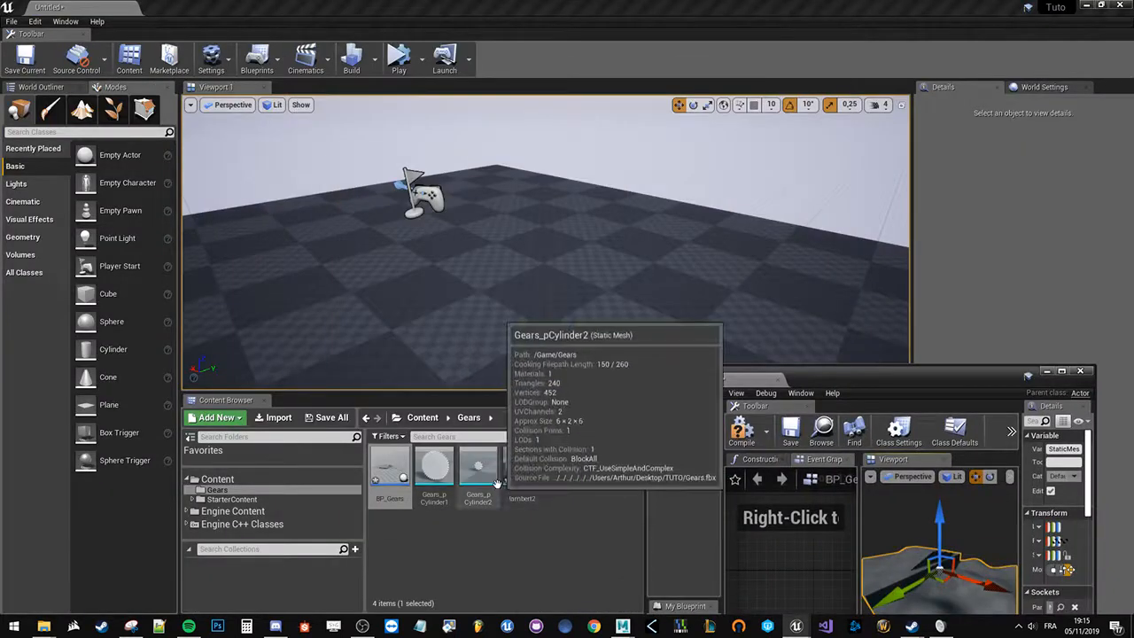
double_click(827, 367)
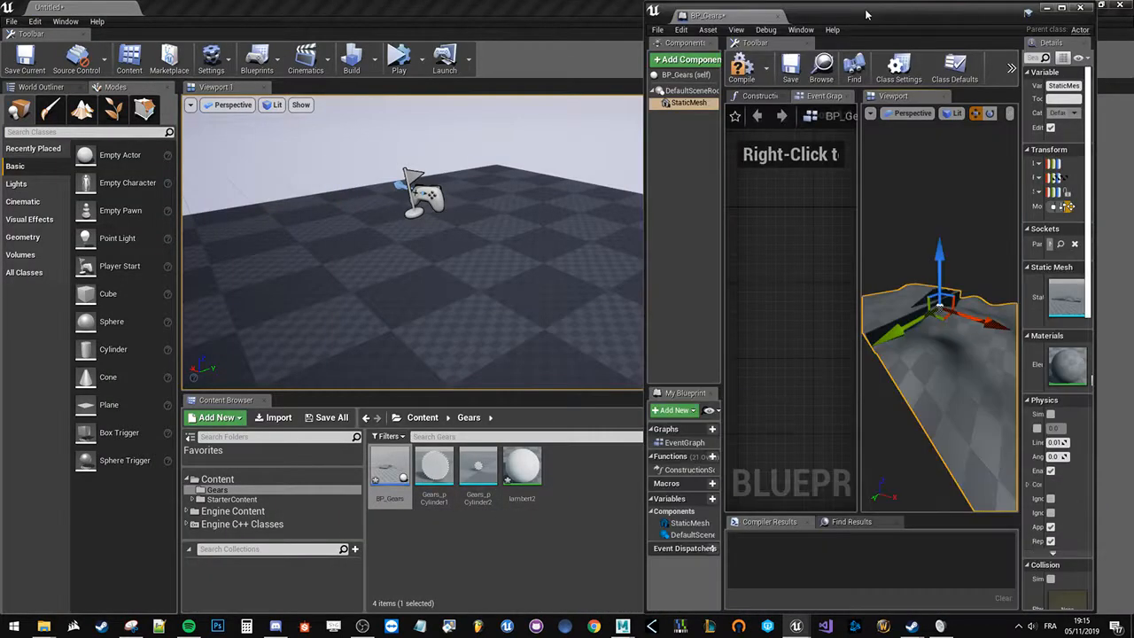
left_click_drag(866, 12, 706, 102)
double_click(706, 102)
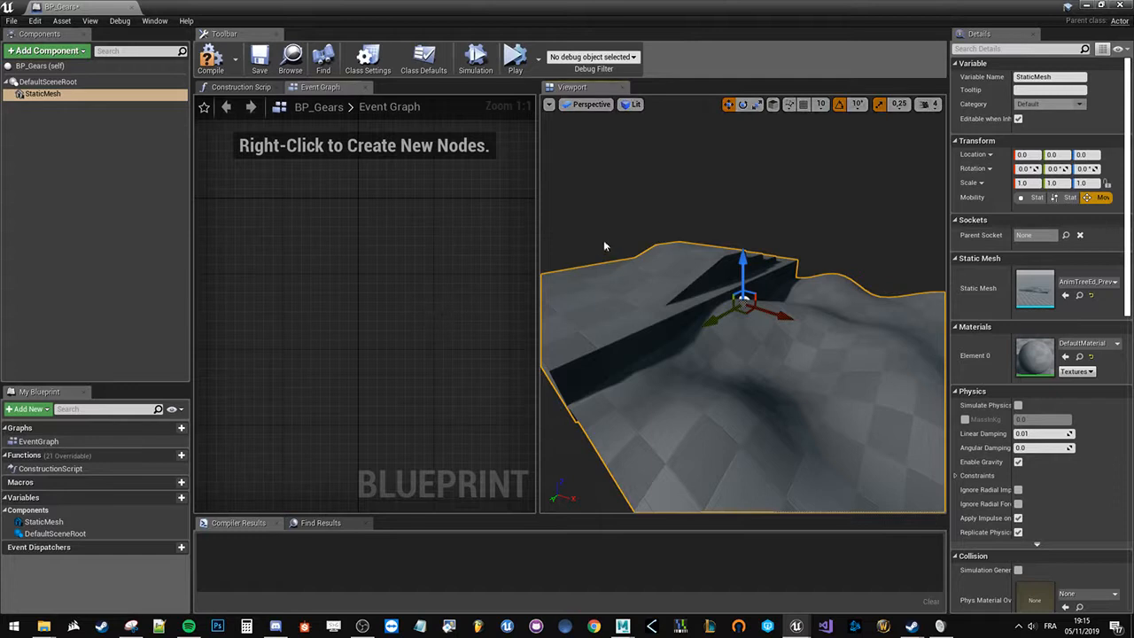
- Open the Construction Script graph, enlarge its area against the viewport, and move the Construction Script node to the graph's upper part
left_click(154, 192)
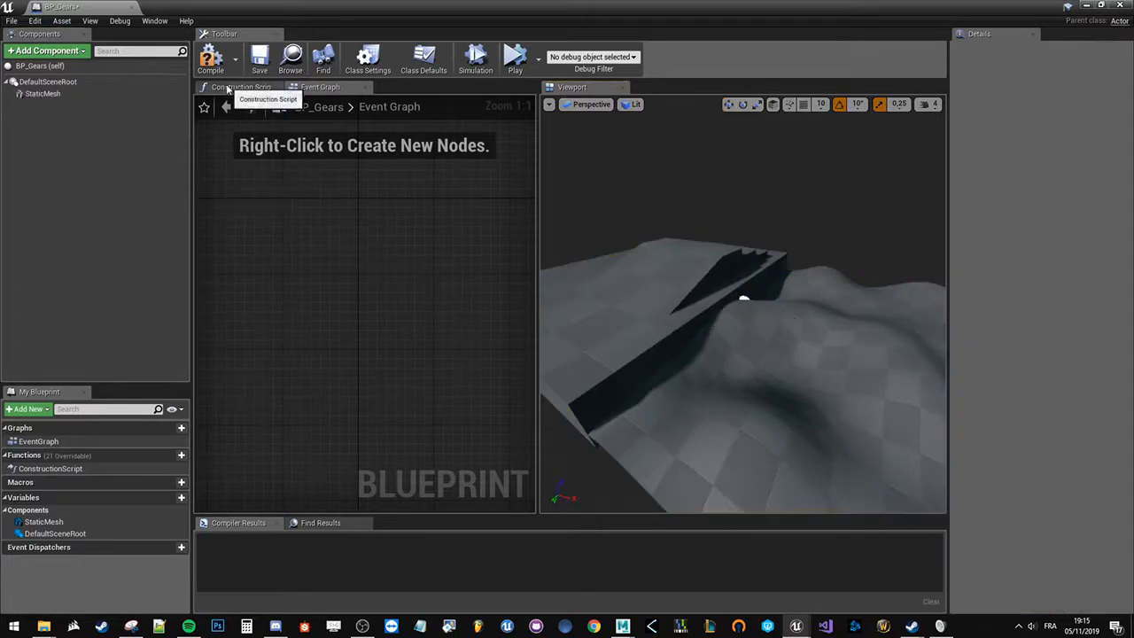
left_click(228, 89)
left_click(42, 93)
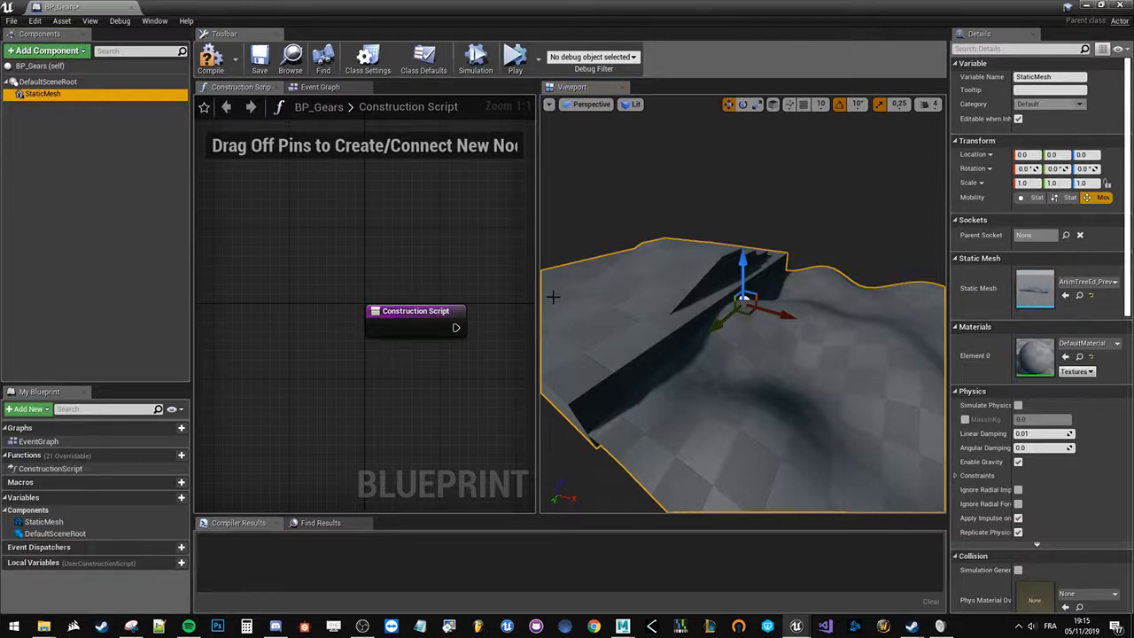
left_click_drag(537, 297, 751, 298)
left_click_drag(428, 327, 356, 224)
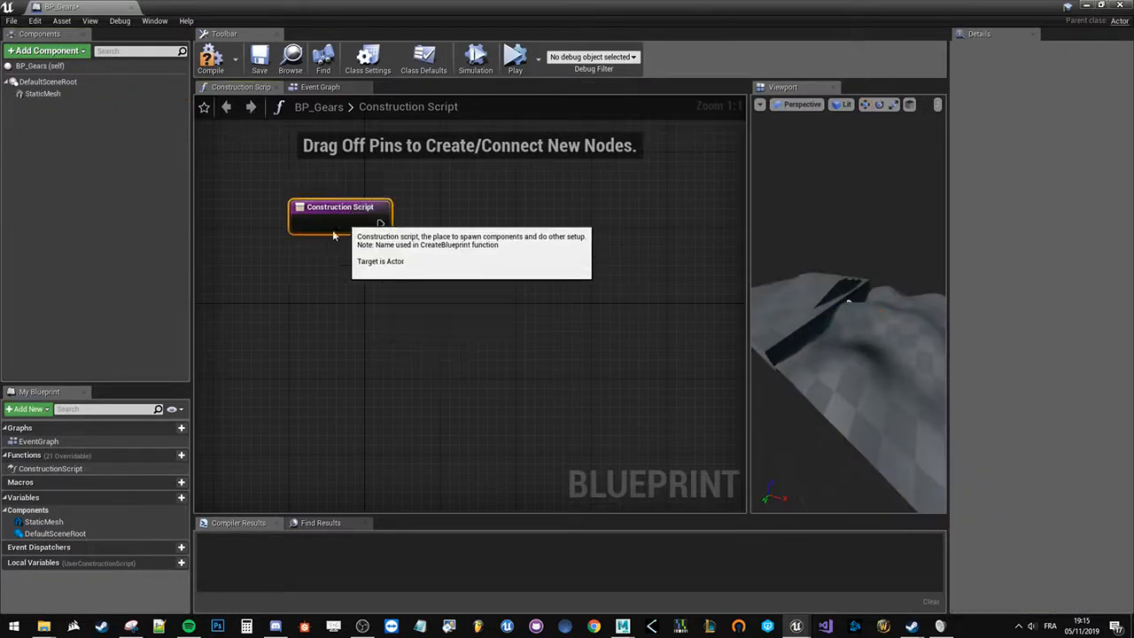
key("Home")
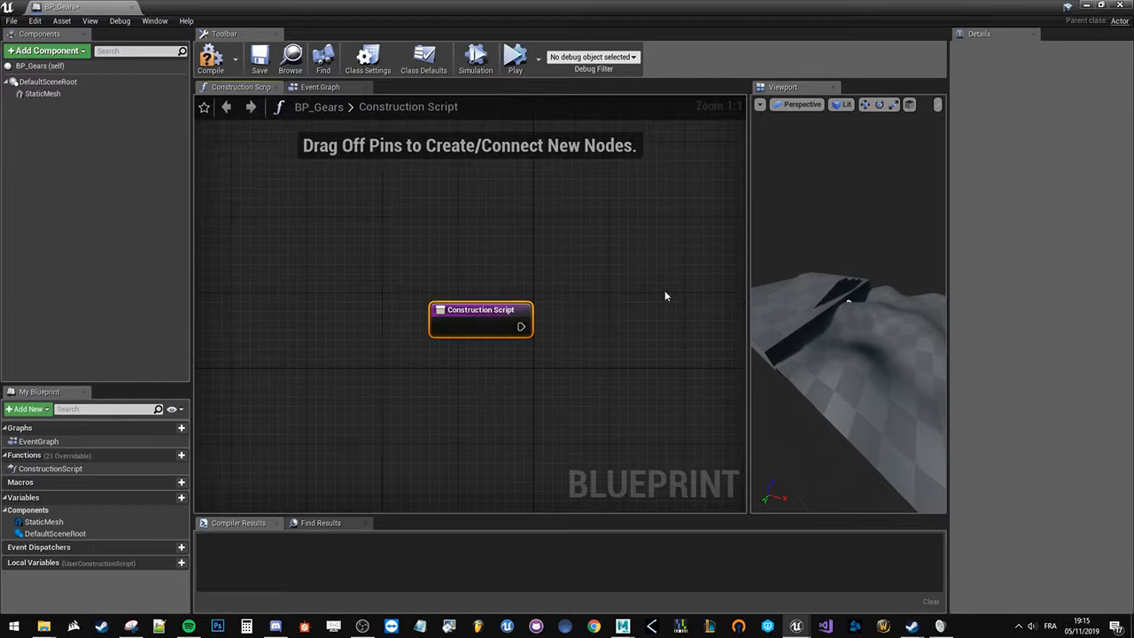
left_click_drag(497, 315, 487, 306)
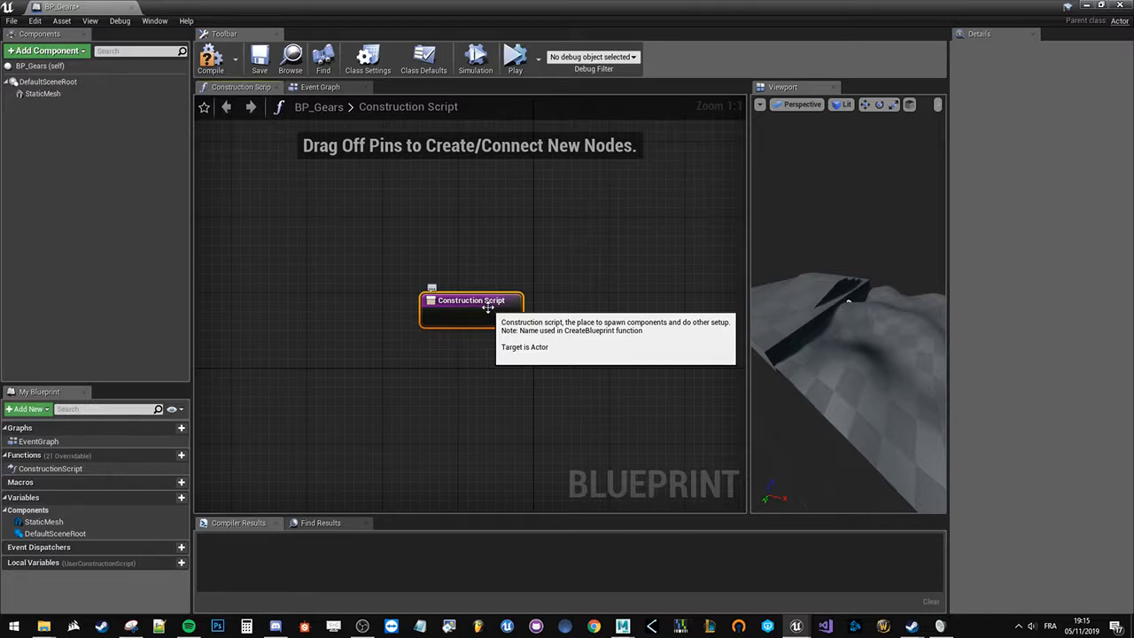
left_click_drag(488, 307, 431, 228)
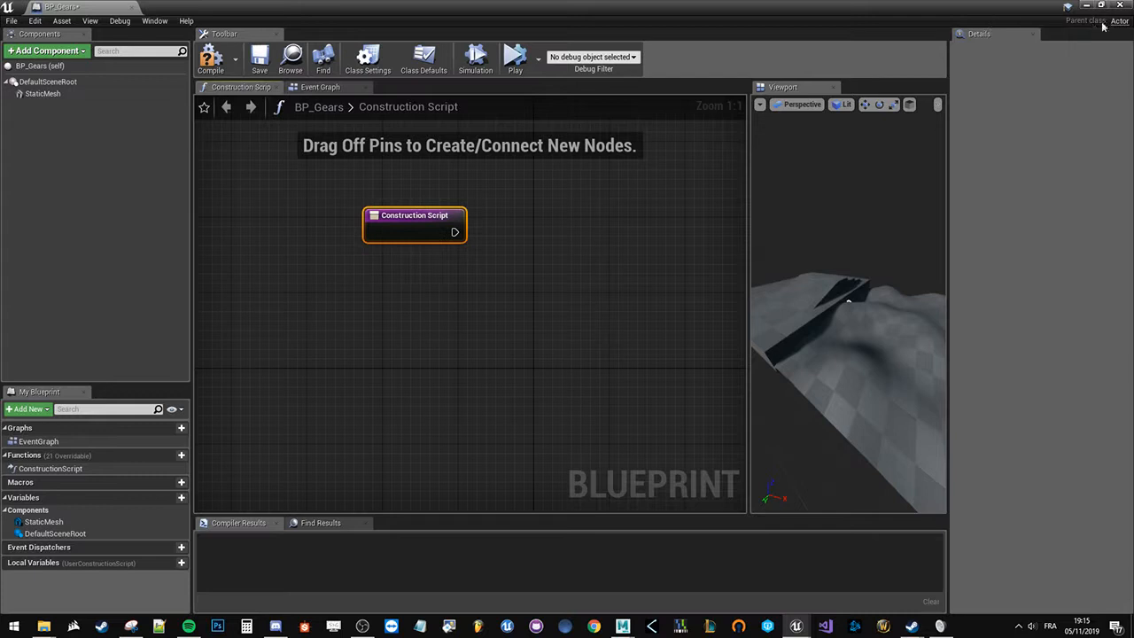
- Look at the assets of the Gears folder in the main editor window and return to the maximized Blueprint window
left_click(402, 315)
right_click_drag(402, 315, 380, 367)
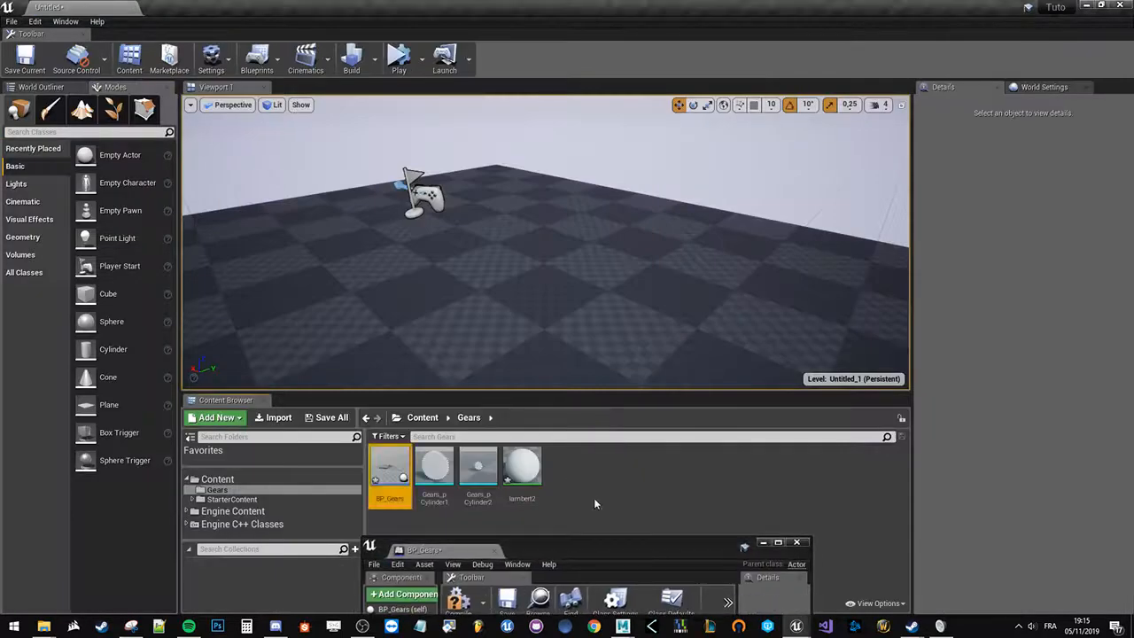
right_click(595, 417)
left_click(633, 177)
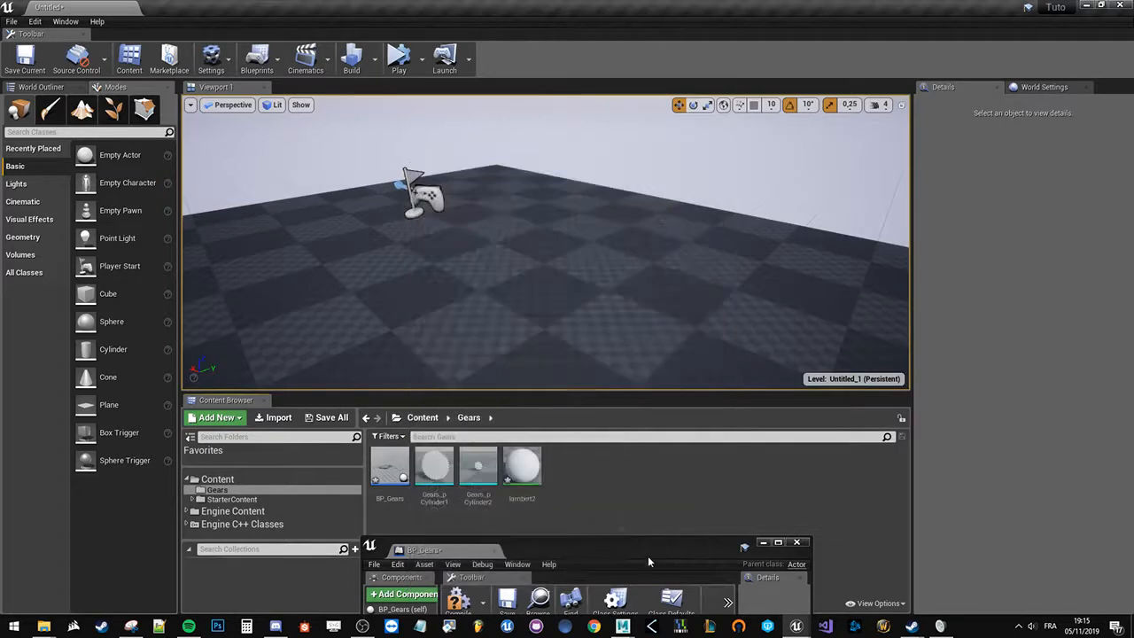
double_click(648, 555)
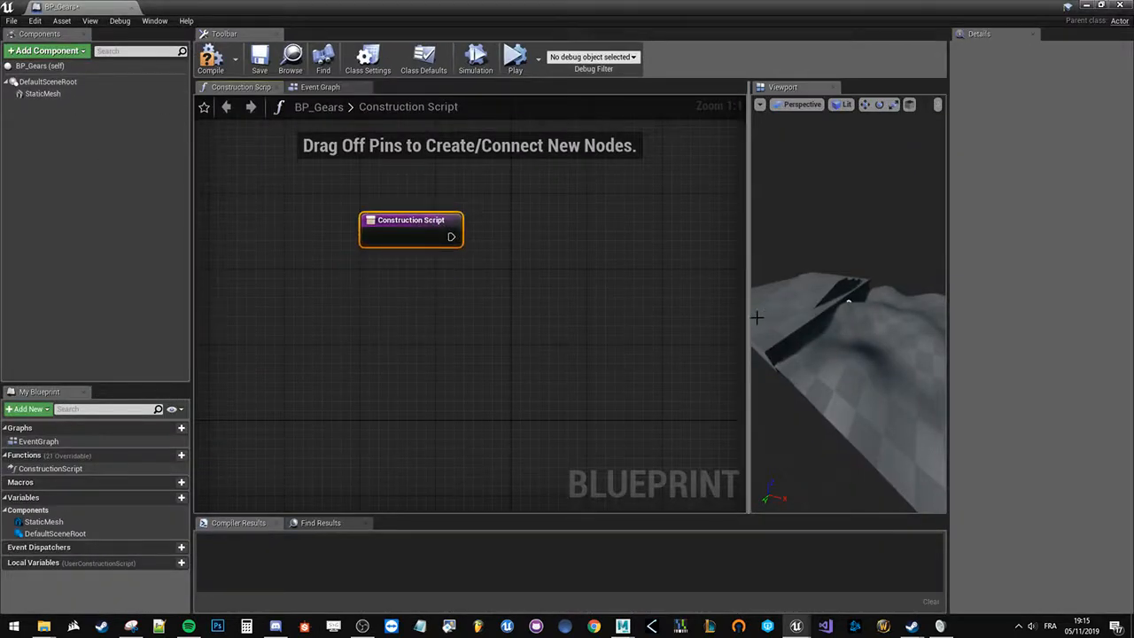
- Place one reference to the StaticMesh component in the Construction Script graph, directly below the Construction Script node
left_click(43, 93)
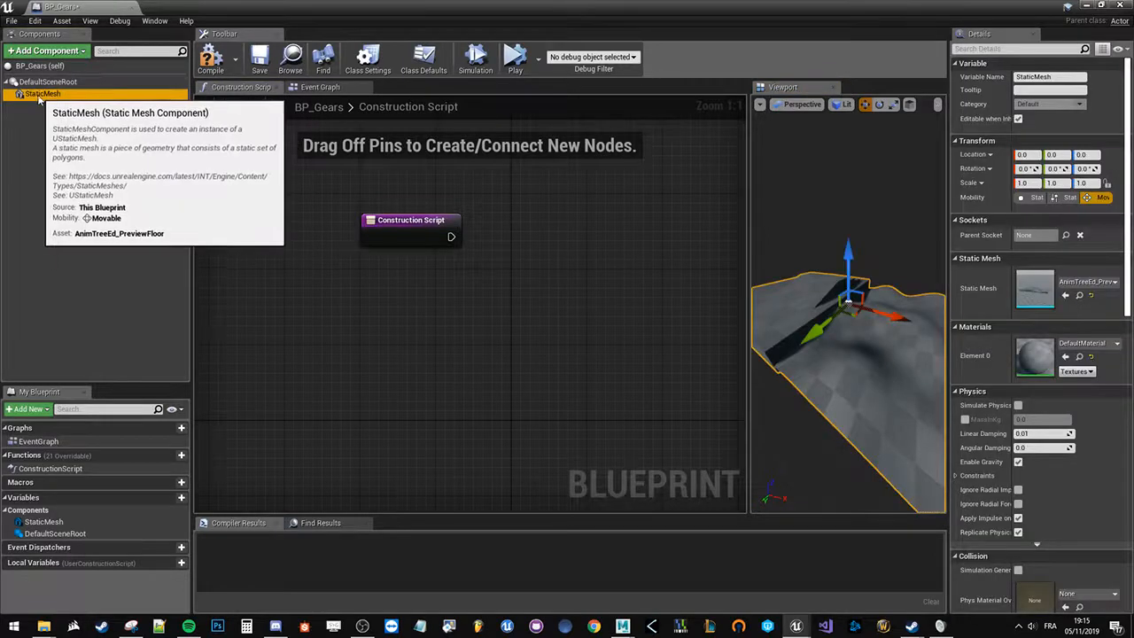
left_click_drag(41, 100, 401, 282)
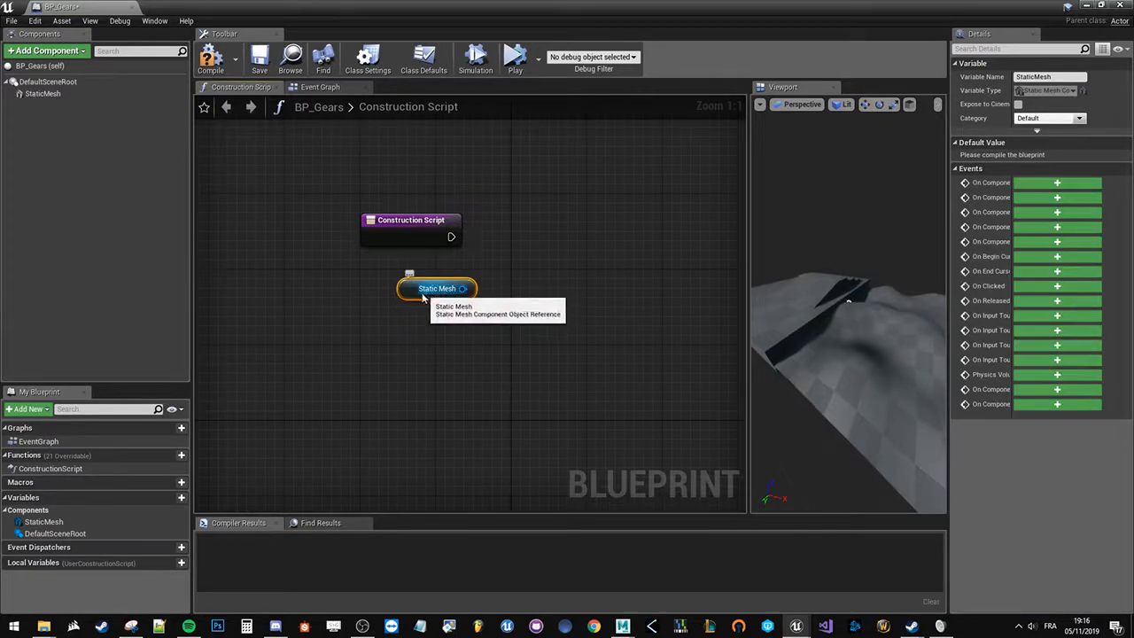
left_click(130, 160)
left_click_drag(48, 95, 482, 334)
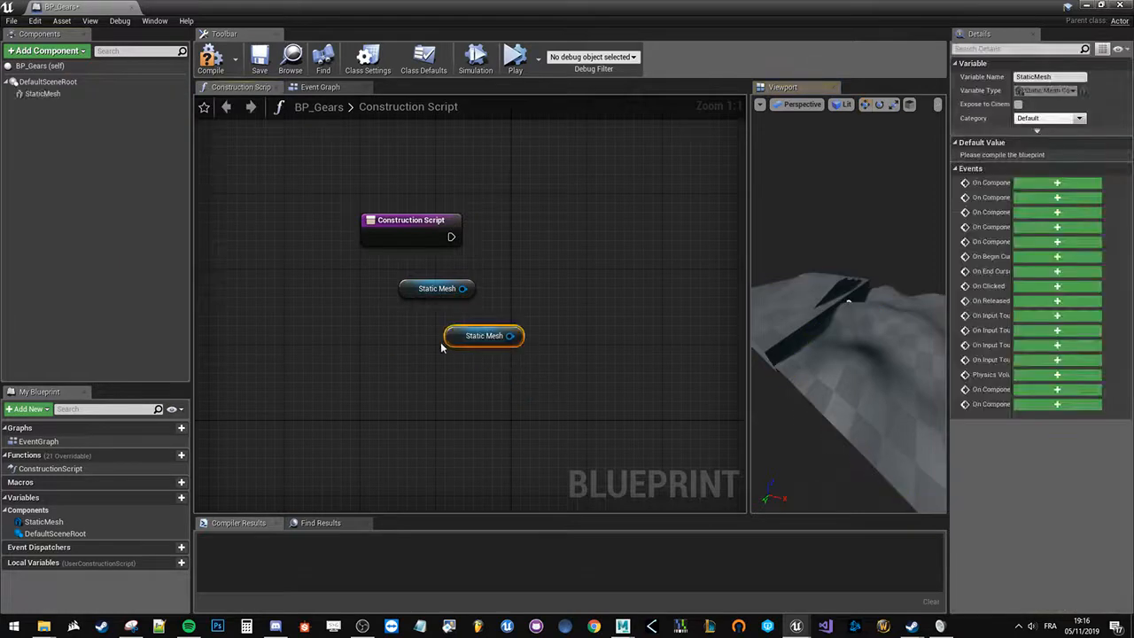
key("Delete")
left_click_drag(440, 293, 405, 296)
- Examine the StaticMesh component's mesh, material, physics and collision settings
left_click(43, 93)
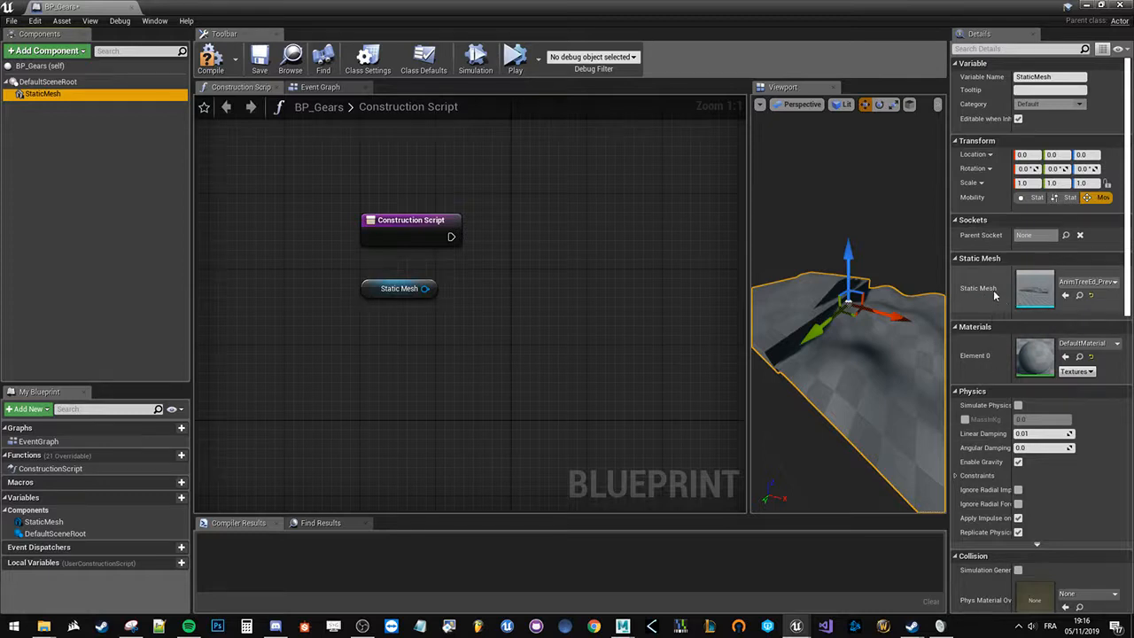
scroll(984, 319, "down", 4)
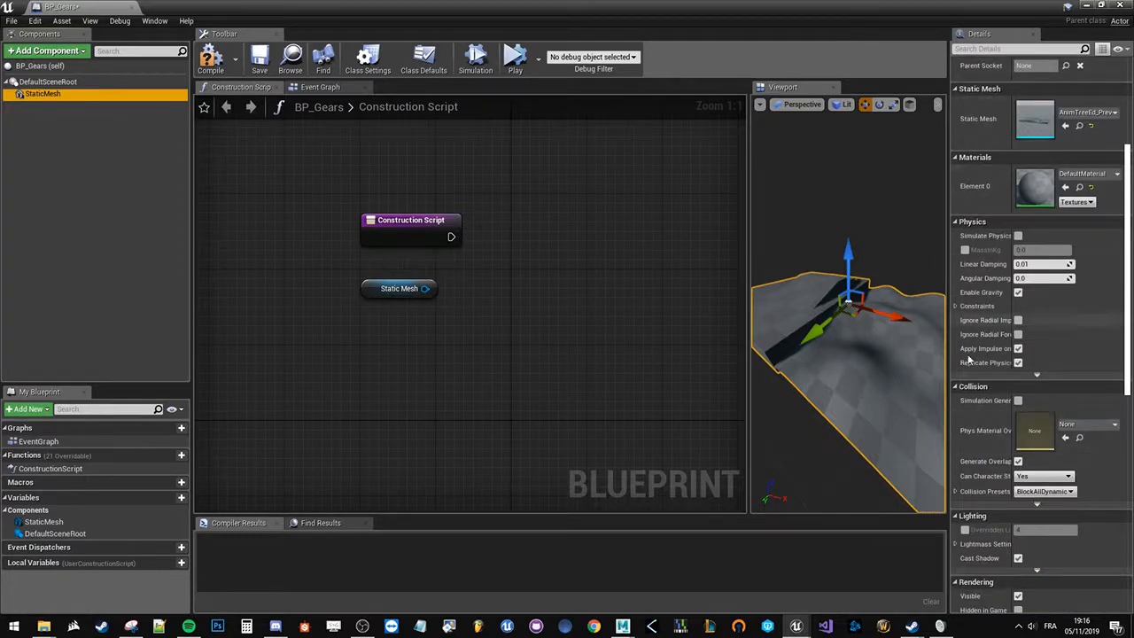
scroll(983, 336, "up", 3)
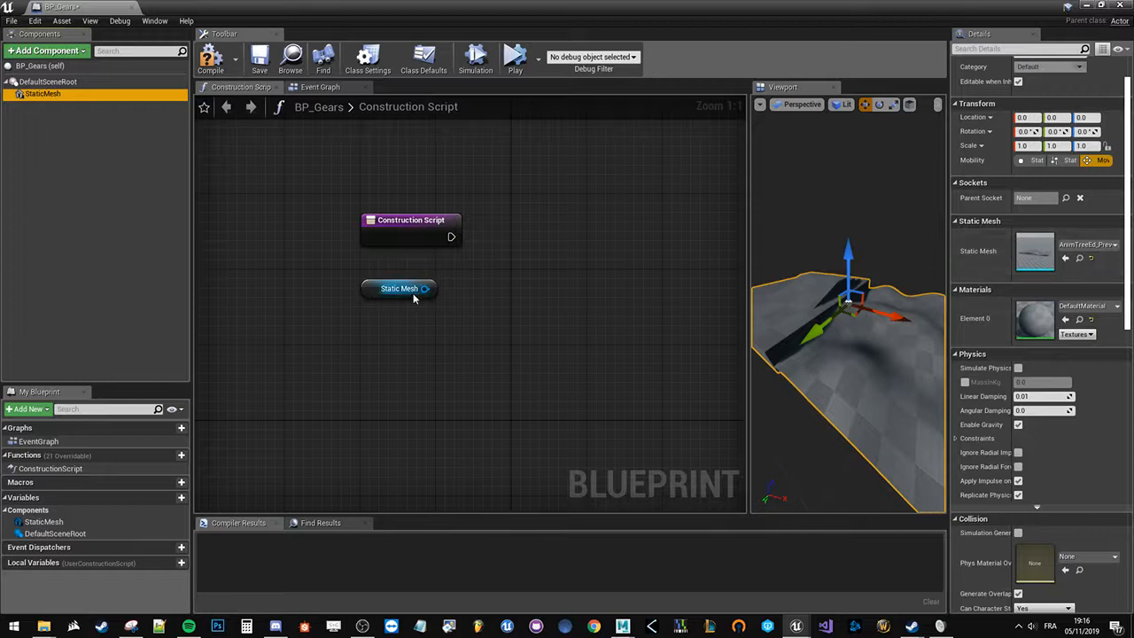
- Add a Set Static Mesh node targeting the Static Mesh reference and executed by the Construction Script node, and place it beside that node
left_click_drag(426, 288, 538, 271)
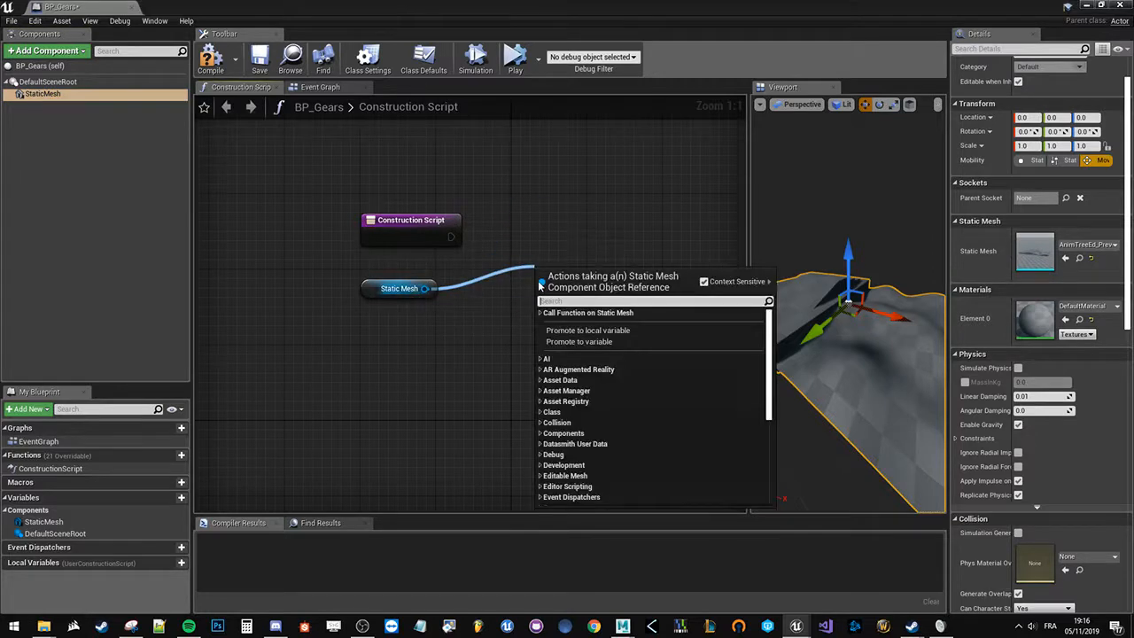
type("set")
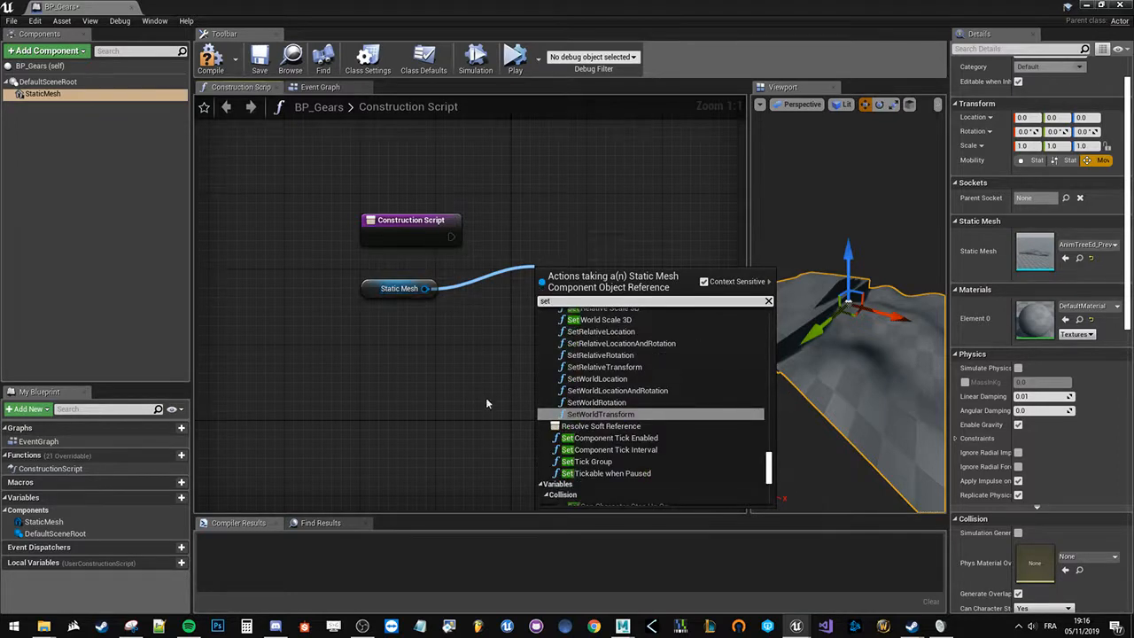
scroll(578, 378, "up", 3)
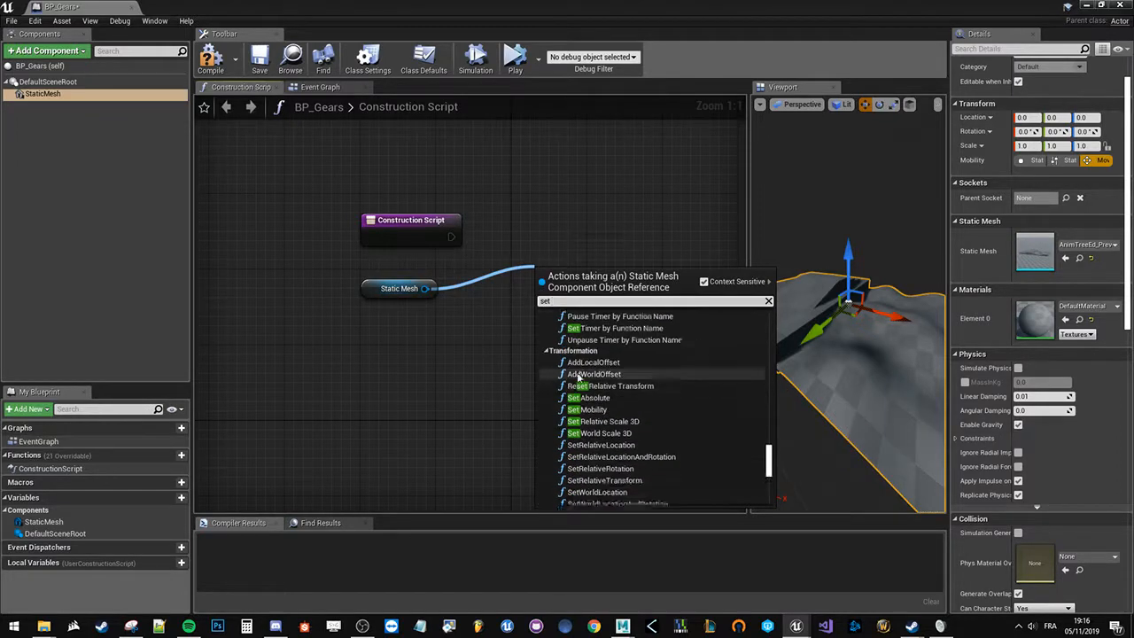
scroll(585, 390, "up", 5)
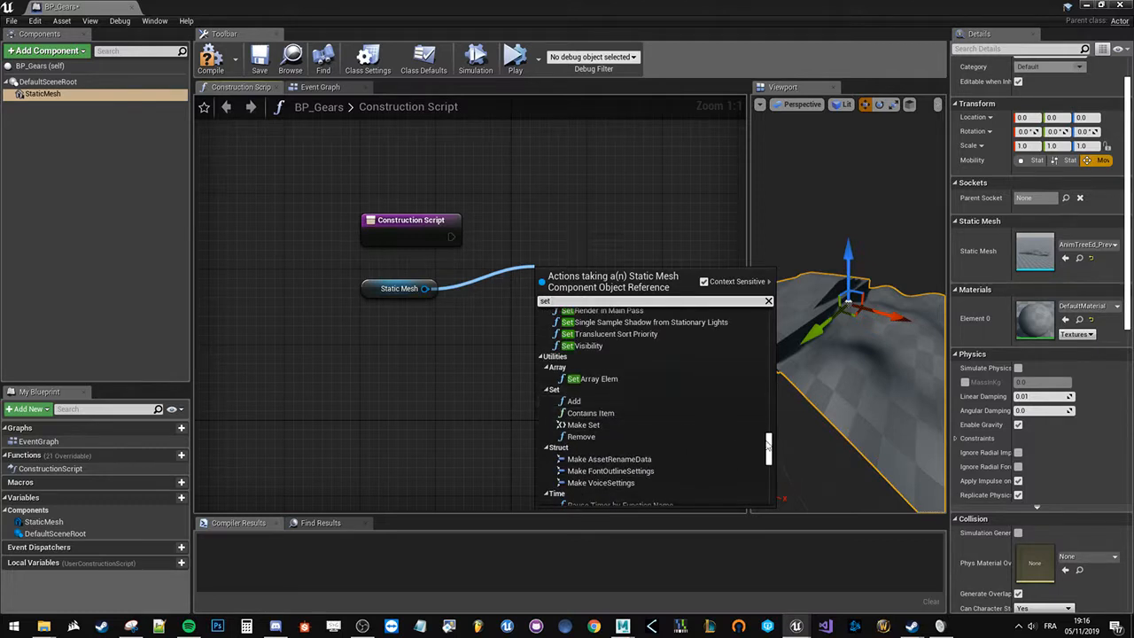
left_click_drag(769, 449, 770, 480)
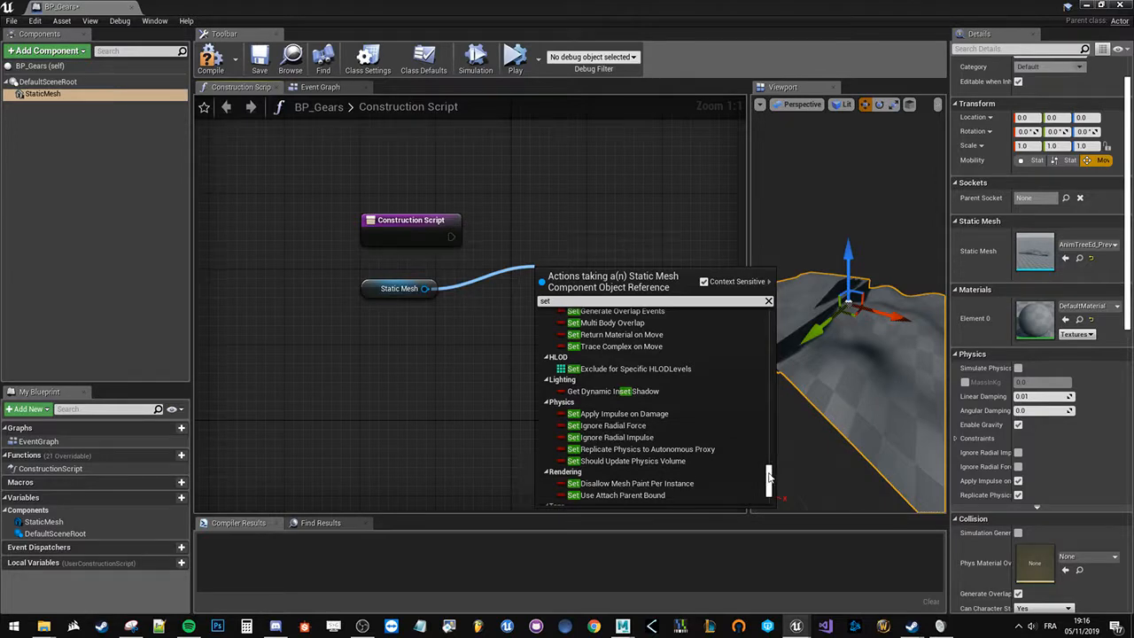
left_click_drag(769, 479, 768, 425)
scroll(768, 425, "up", 1)
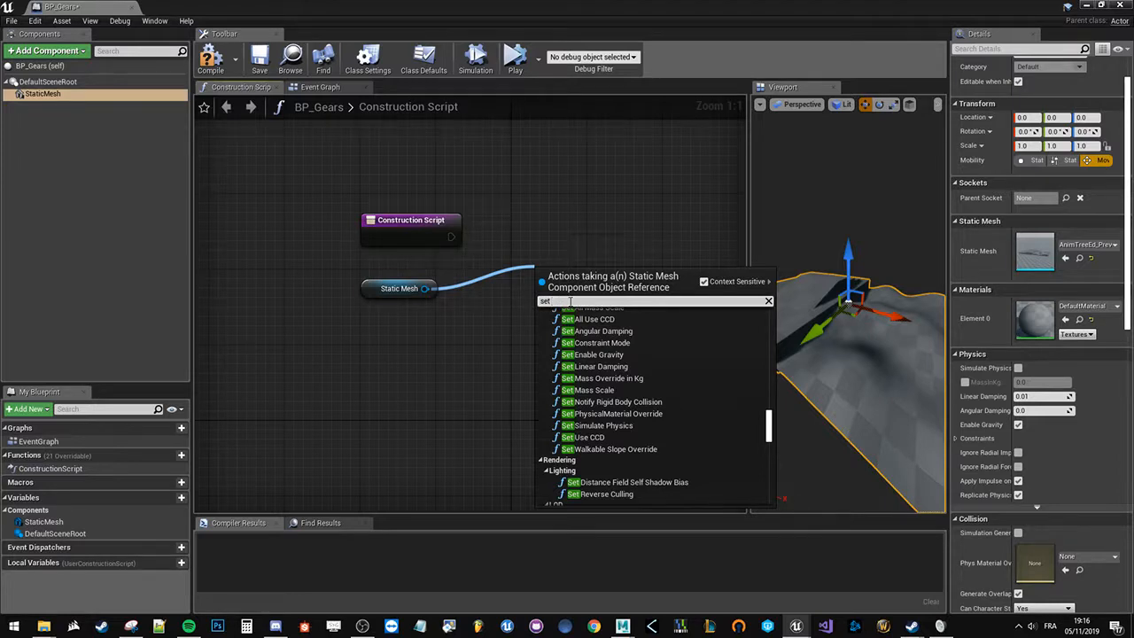
type("static m")
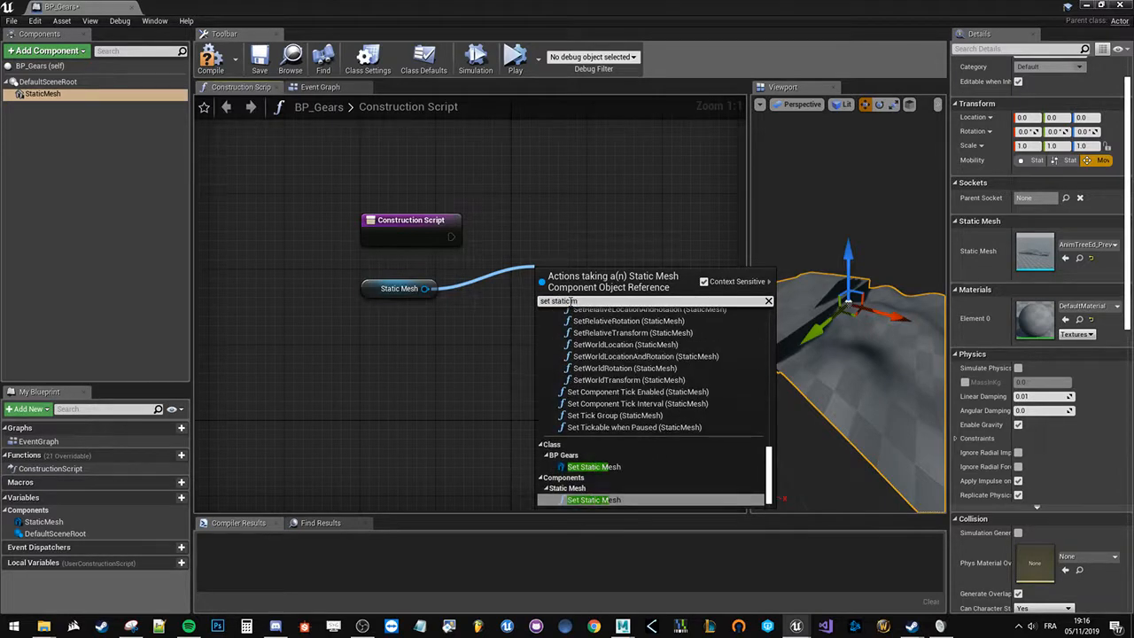
left_click(580, 502)
left_click_drag(570, 303, 552, 256)
scroll(524, 255, "up", 7)
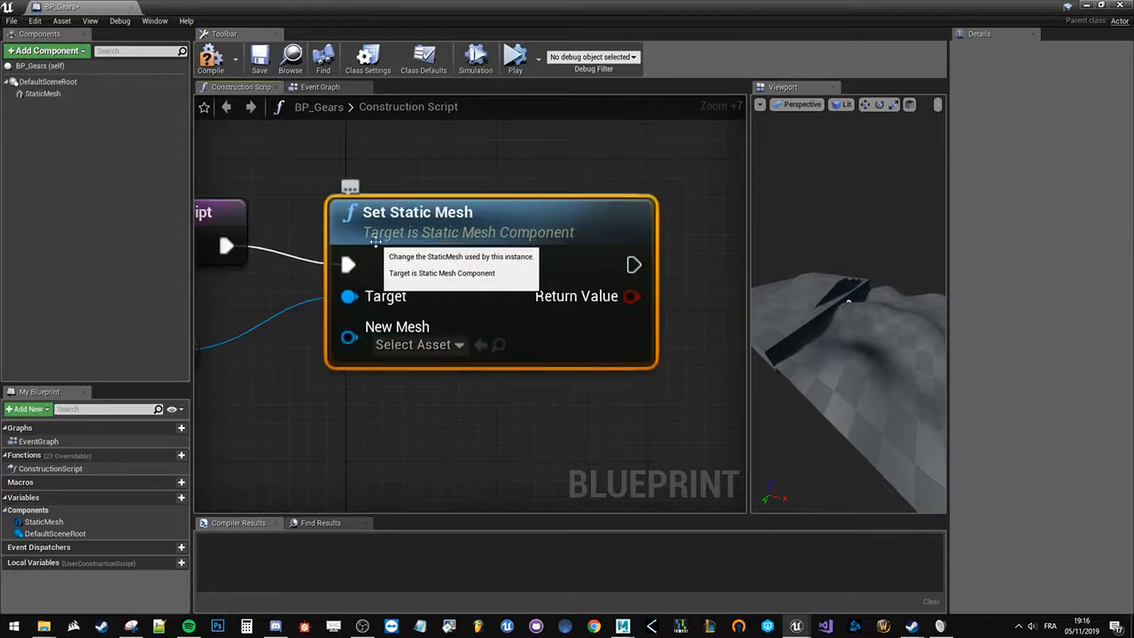
- Move the Static Mesh reference node slightly closer beneath the Construction Script node
right_click_drag(438, 227, 501, 246)
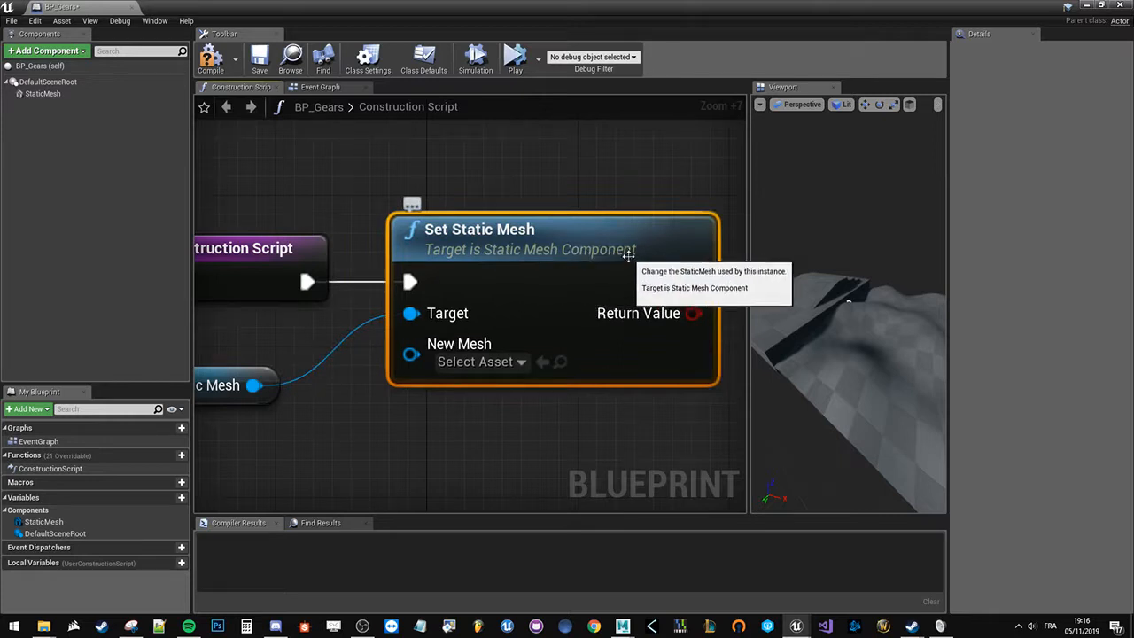
right_click_drag(239, 440, 459, 384)
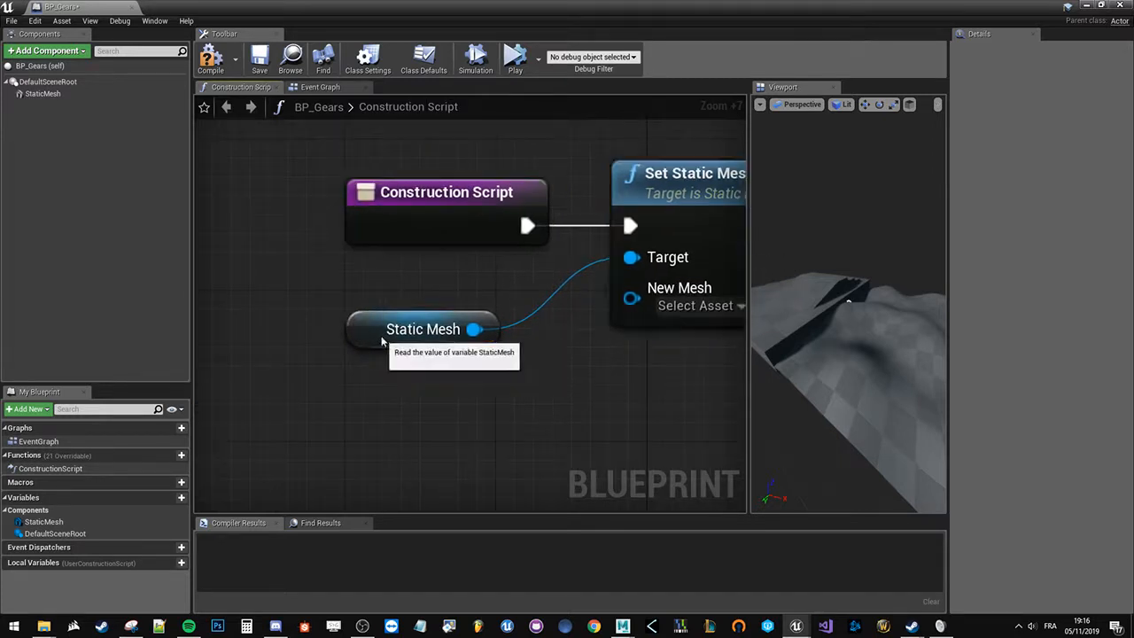
left_click_drag(381, 339, 381, 318)
left_click(580, 344)
right_click_drag(581, 344, 375, 340)
left_click_drag(426, 294, 345, 382)
left_click(352, 382)
left_click(496, 300)
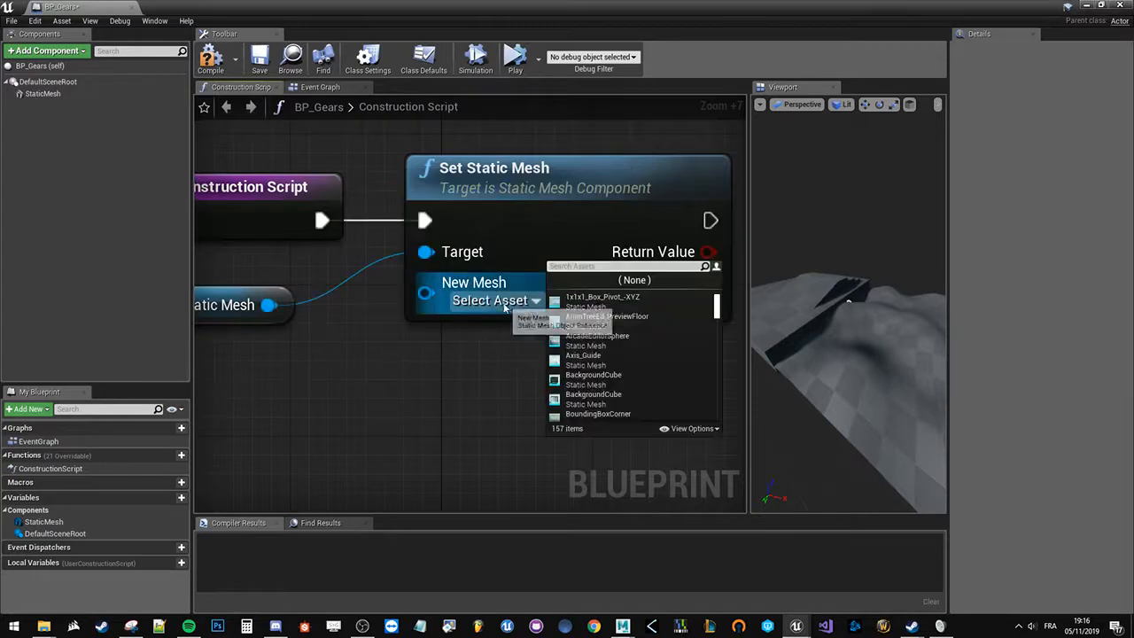
left_click(398, 369)
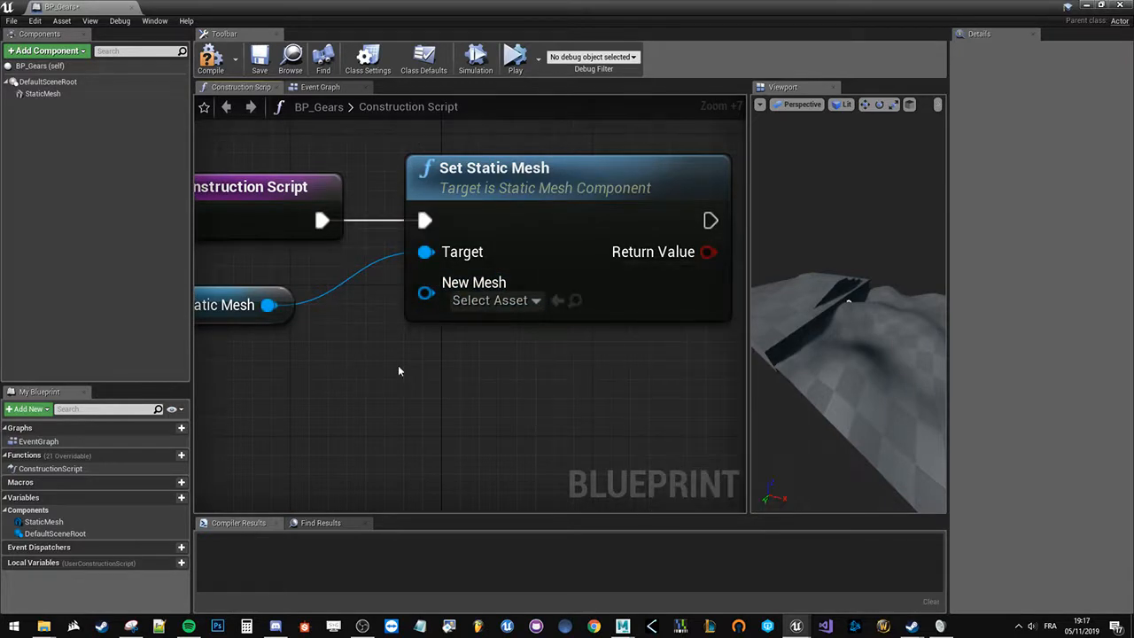
- Promote the Set Static Mesh node's New Mesh input to a variable named myMesh and place its node below the Static Mesh reference
right_click_drag(398, 369, 539, 373)
left_click_drag(567, 302, 498, 401)
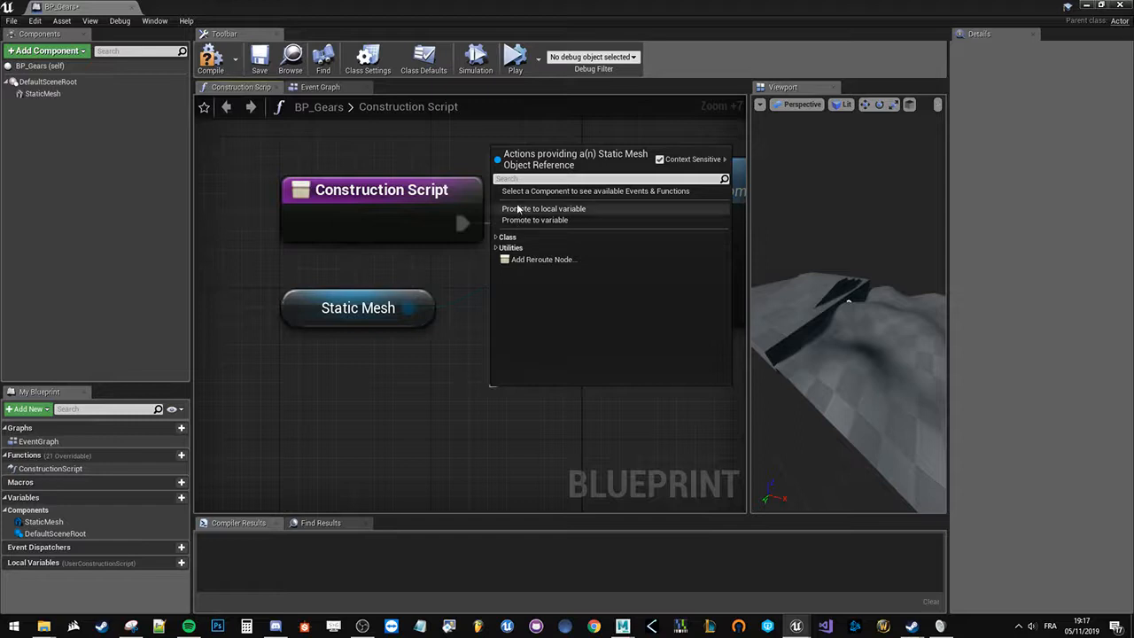
left_click(536, 219)
left_click_drag(355, 169, 317, 368)
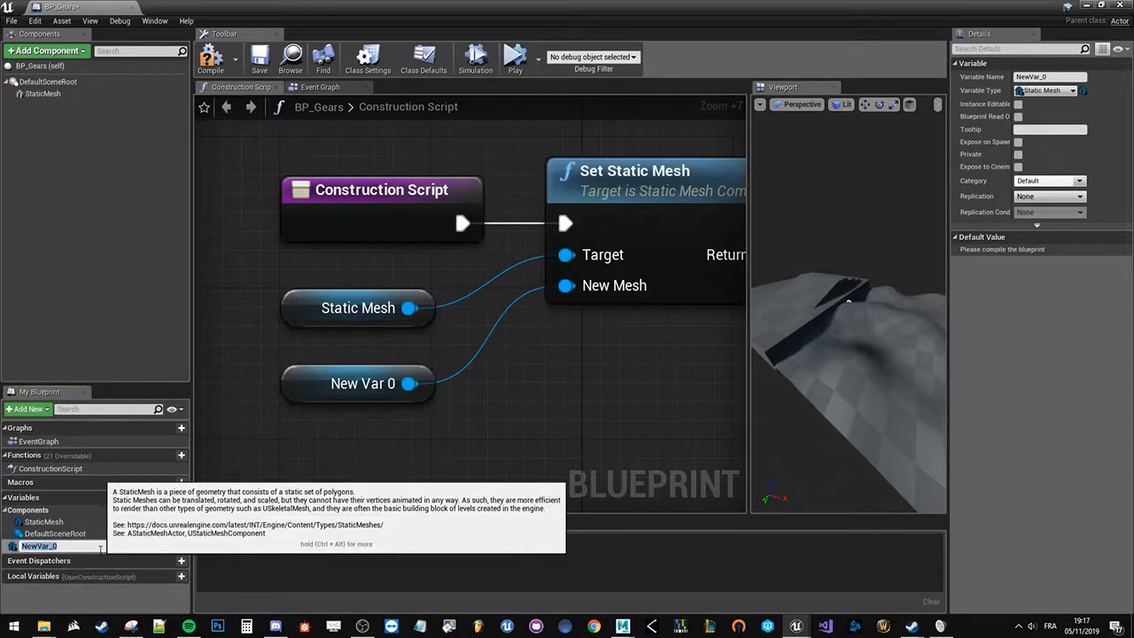
key("Return")
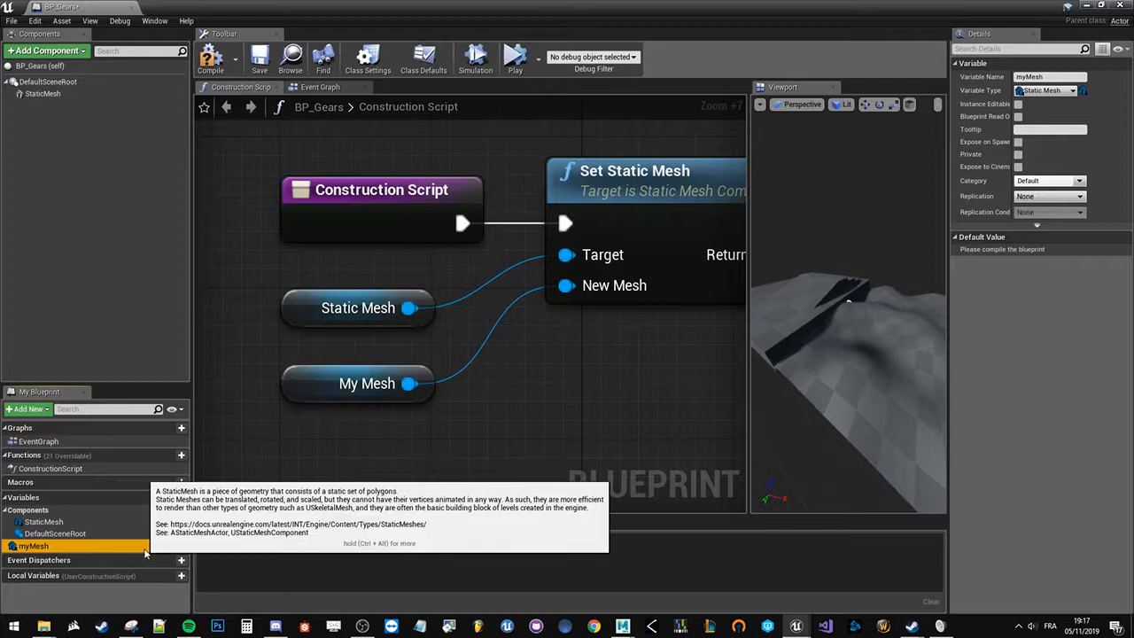
- Make the myMesh variable instance editable, and compile and save the Blueprint
left_click(182, 547)
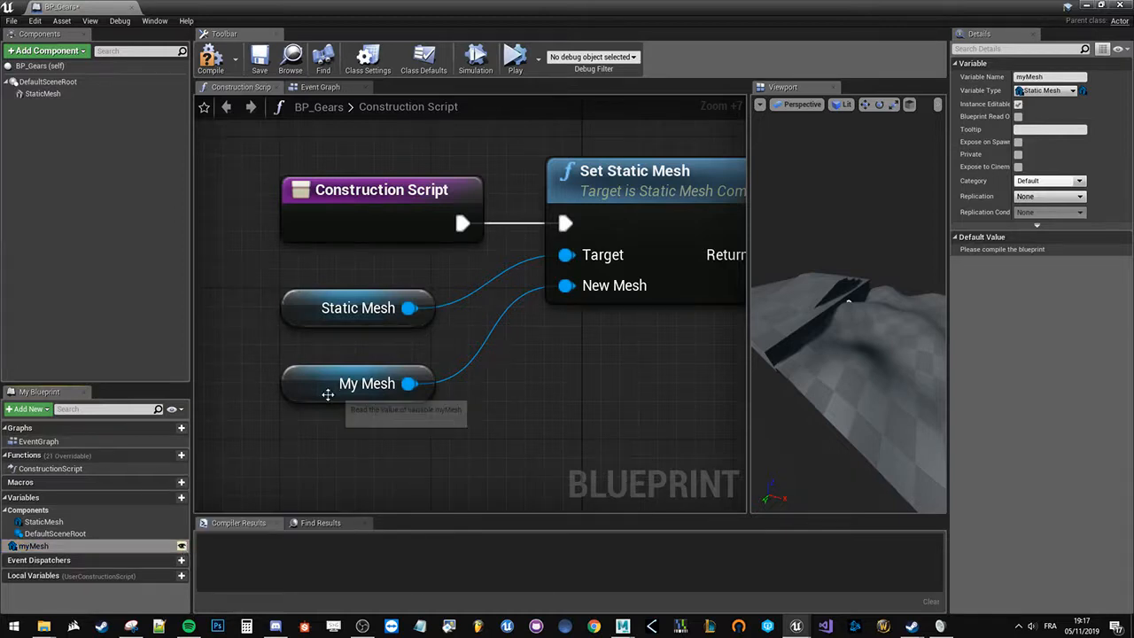
left_click(210, 60)
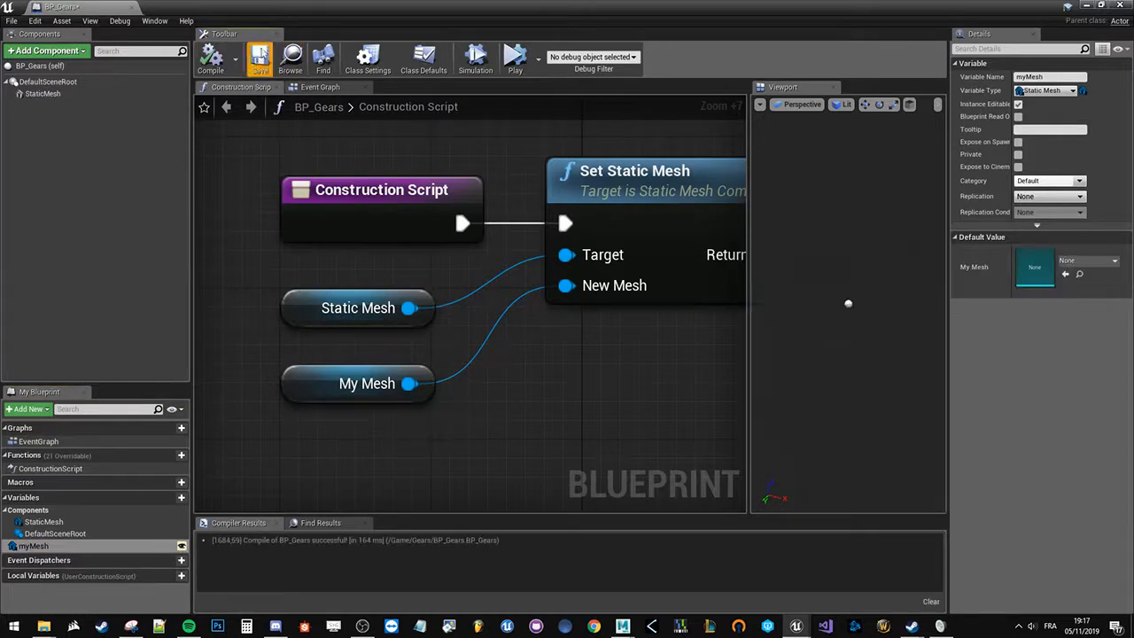
left_click(319, 398)
left_click(497, 424)
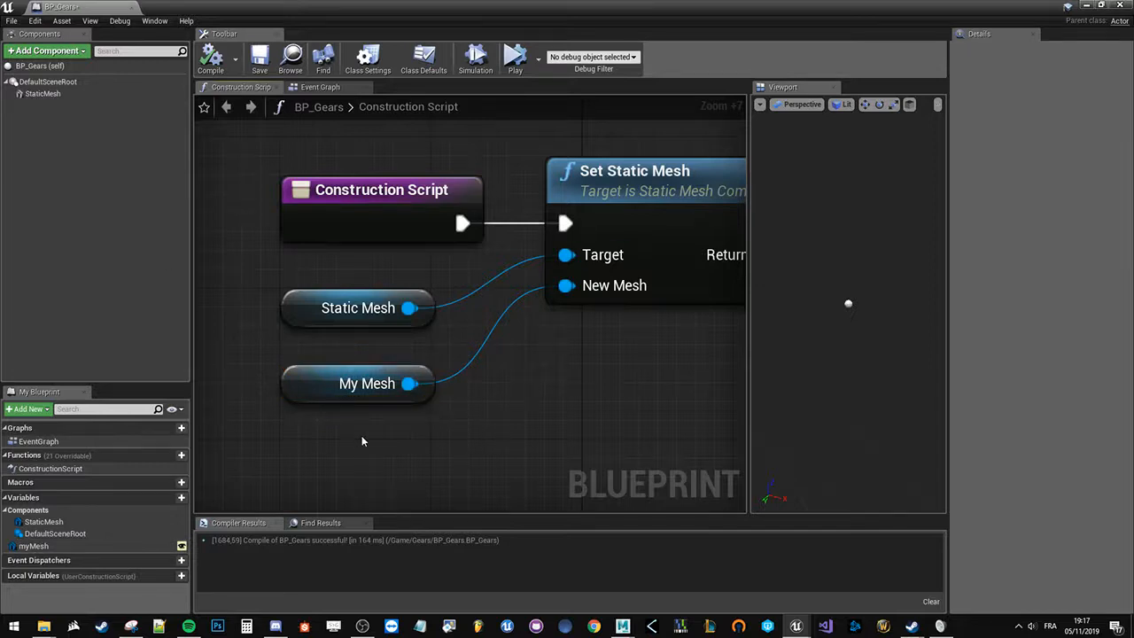
- Set the default value of the myMesh variable to Gears_pCylinder1 and compile the Blueprint
left_click(33, 546)
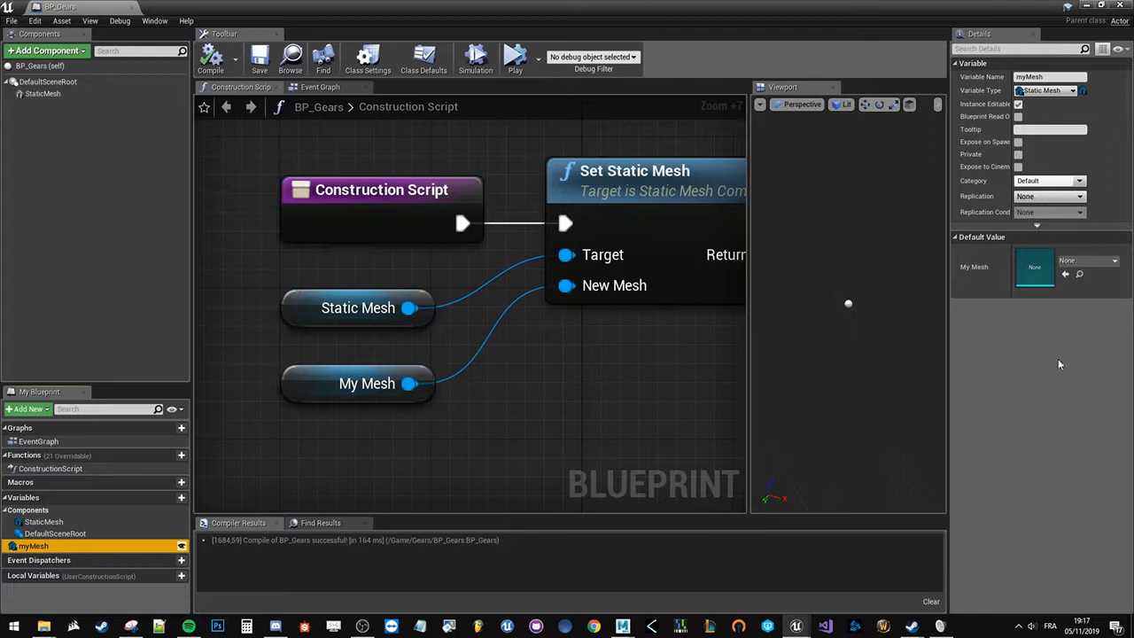
left_click(1089, 260)
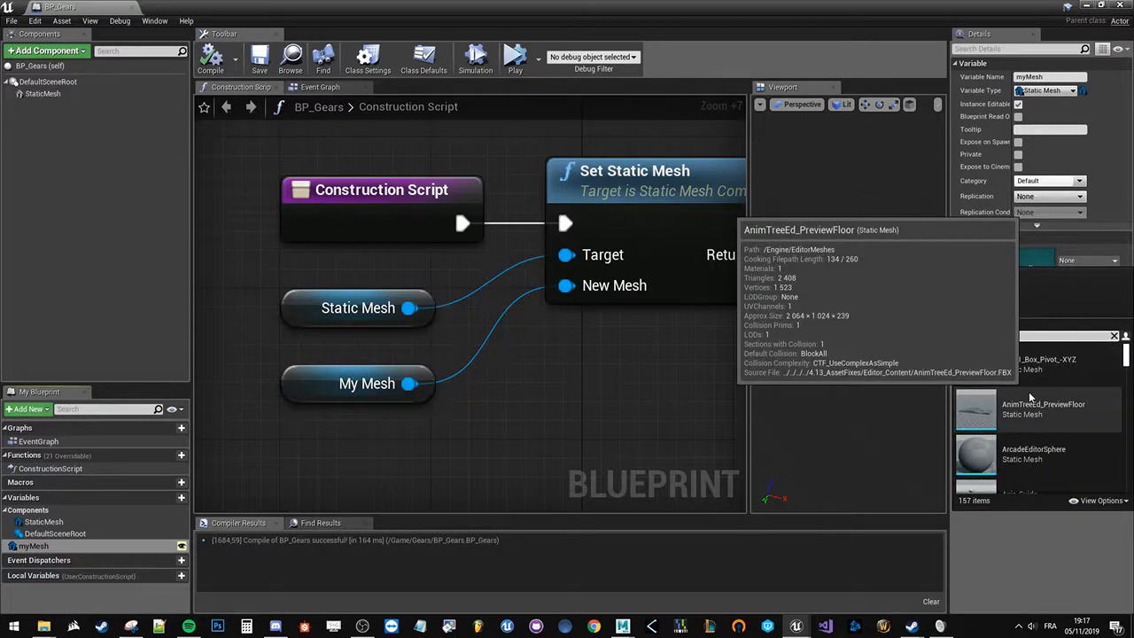
type("gear")
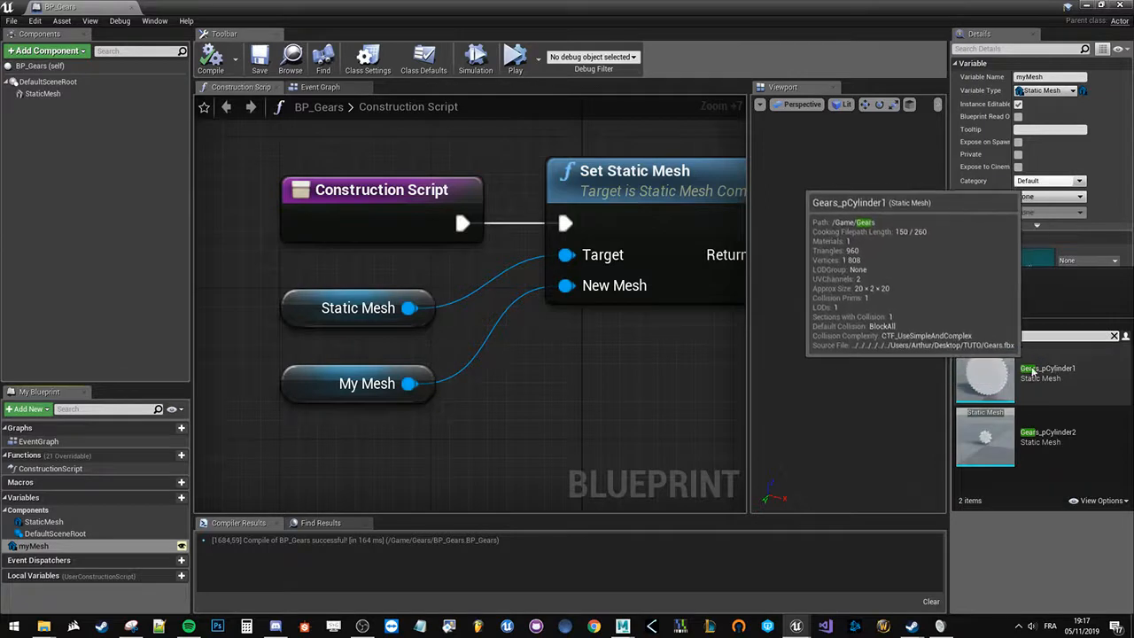
left_click(1035, 394)
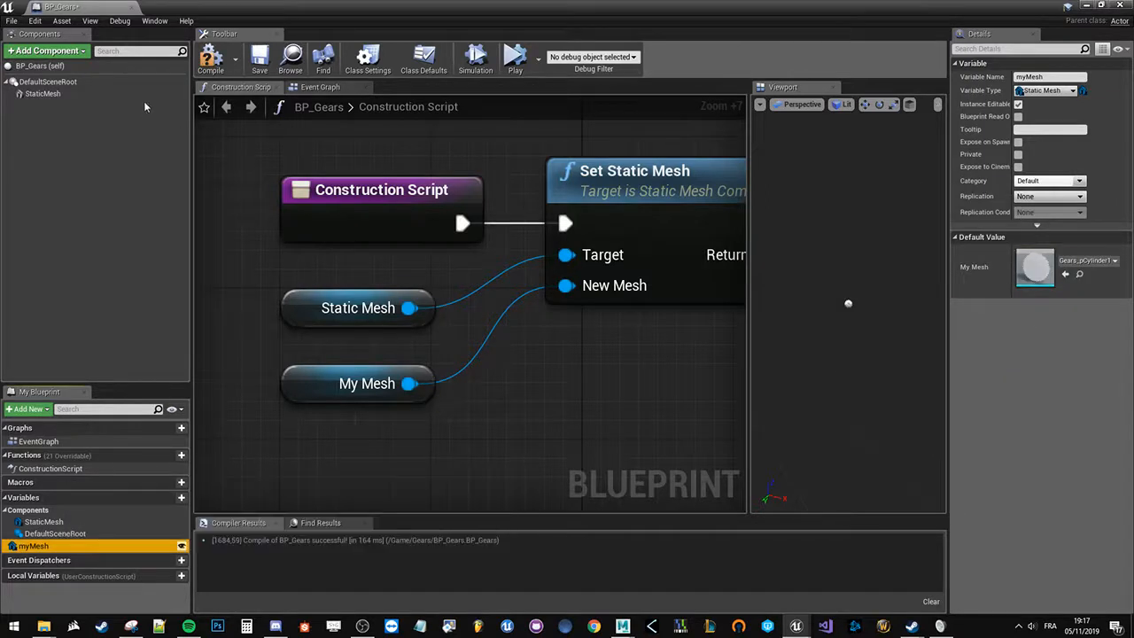
left_click(211, 56)
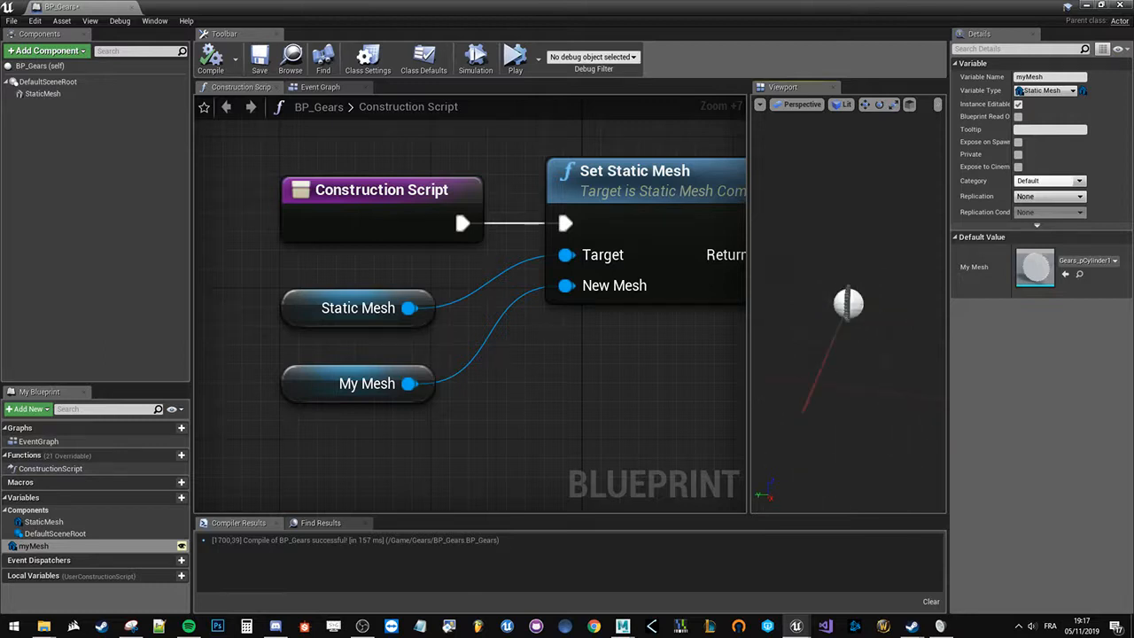
- Move the Blueprint window aside and place one BP_Gears actor in the level, near the Player Start
left_click_drag(572, 7, 806, 540)
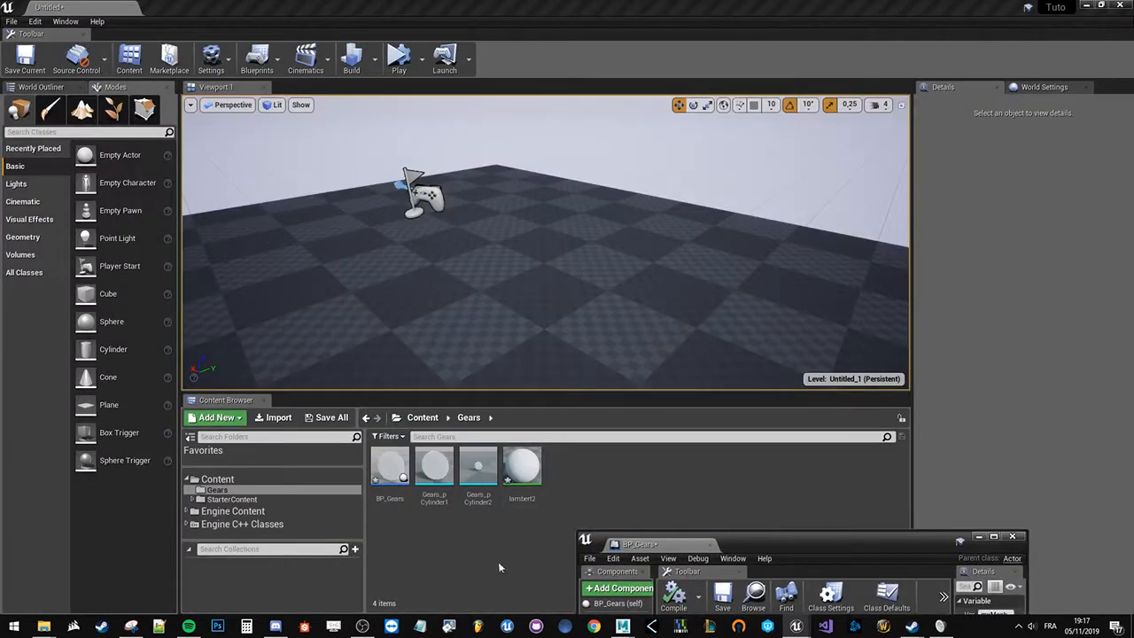
left_click(401, 479)
left_click_drag(401, 479, 430, 138)
right_click_drag(454, 200, 496, 231)
key("w")
key("w")
left_click(497, 145)
right_click_drag(496, 145, 489, 93)
- Duplicate the gear actor along the X axis and position the copy beside the original, at about X -60.14, with their teeth meeting
left_click_drag(452, 210, 565, 236, "alt")
key("w")
right_click_drag(546, 251, 475, 274)
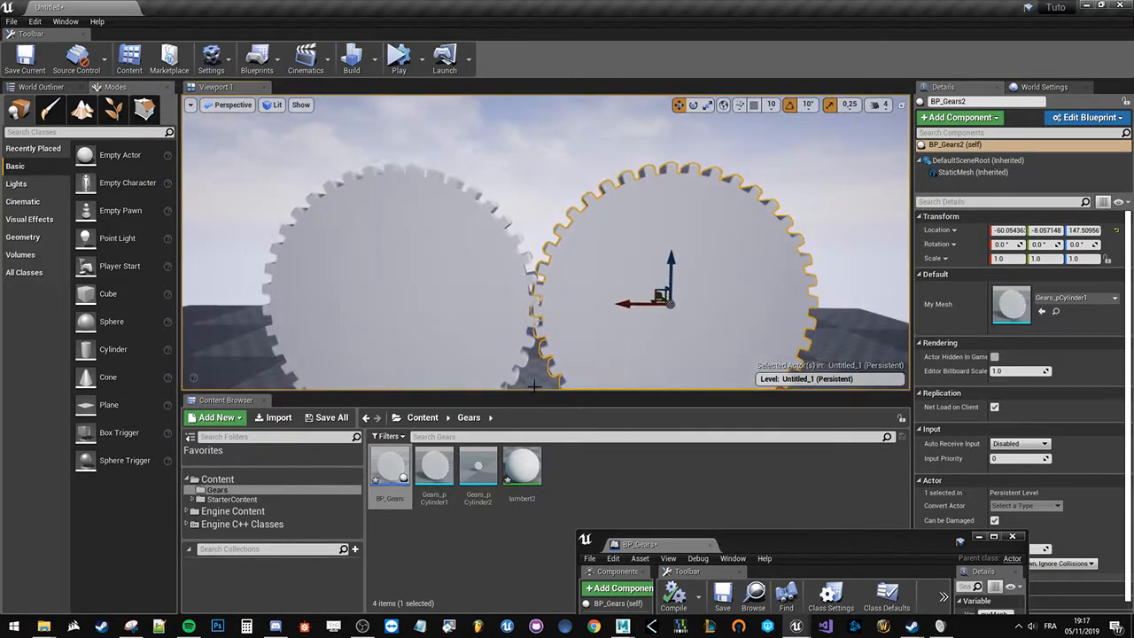
left_click_drag(540, 394, 539, 469)
left_click_drag(625, 344, 626, 344)
right_click_drag(611, 349, 610, 341)
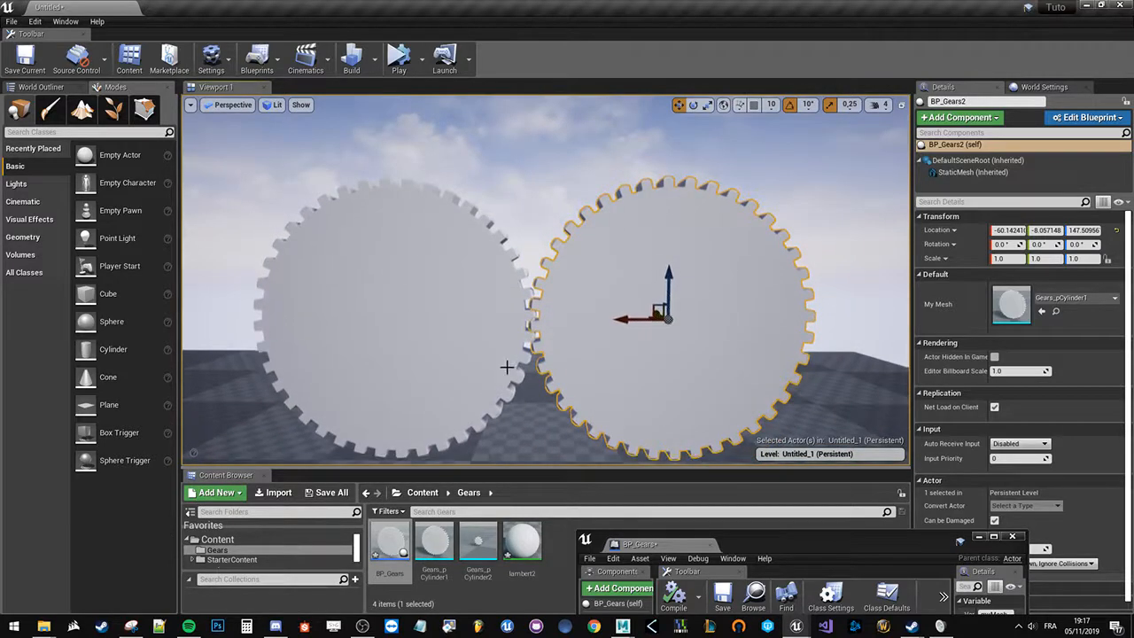
- Return to the maximized Blueprint window, narrow the Details area, and reposition all four Construction Script nodes together
double_click(803, 536)
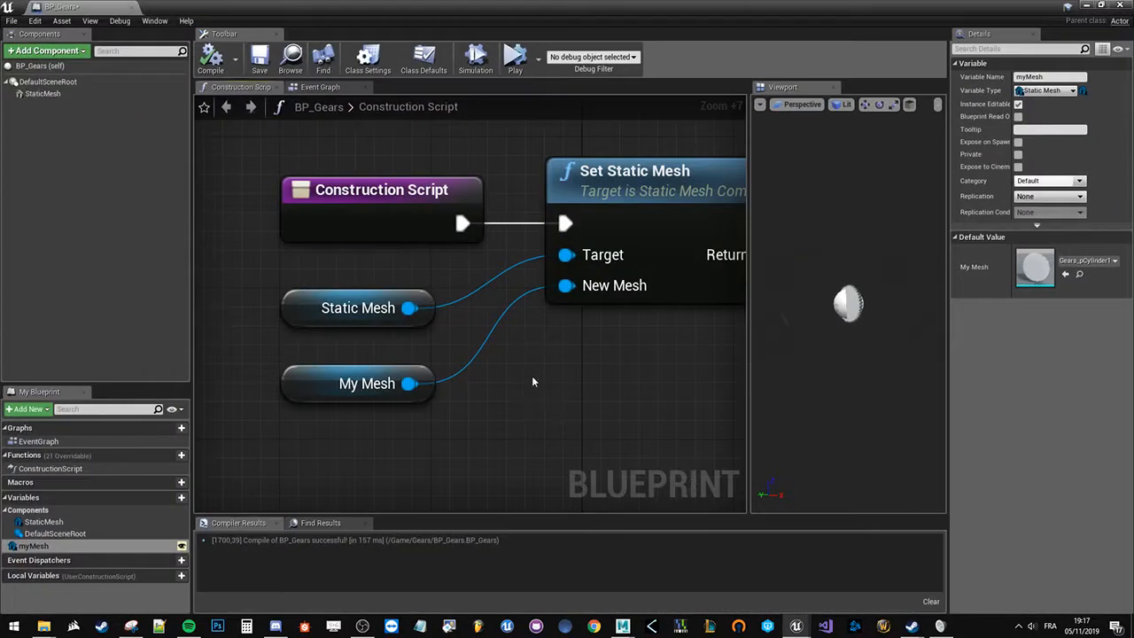
scroll(532, 383, "down", 1)
left_click_drag(946, 375, 1059, 375)
scroll(607, 423, "down", 2)
left_click_drag(312, 187, 400, 227)
right_click_drag(641, 390, 824, 510)
right_click_drag(543, 209, 469, 435)
left_click_drag(312, 182, 706, 487)
right_click_drag(667, 250, 606, 408)
left_click_drag(618, 288, 603, 241)
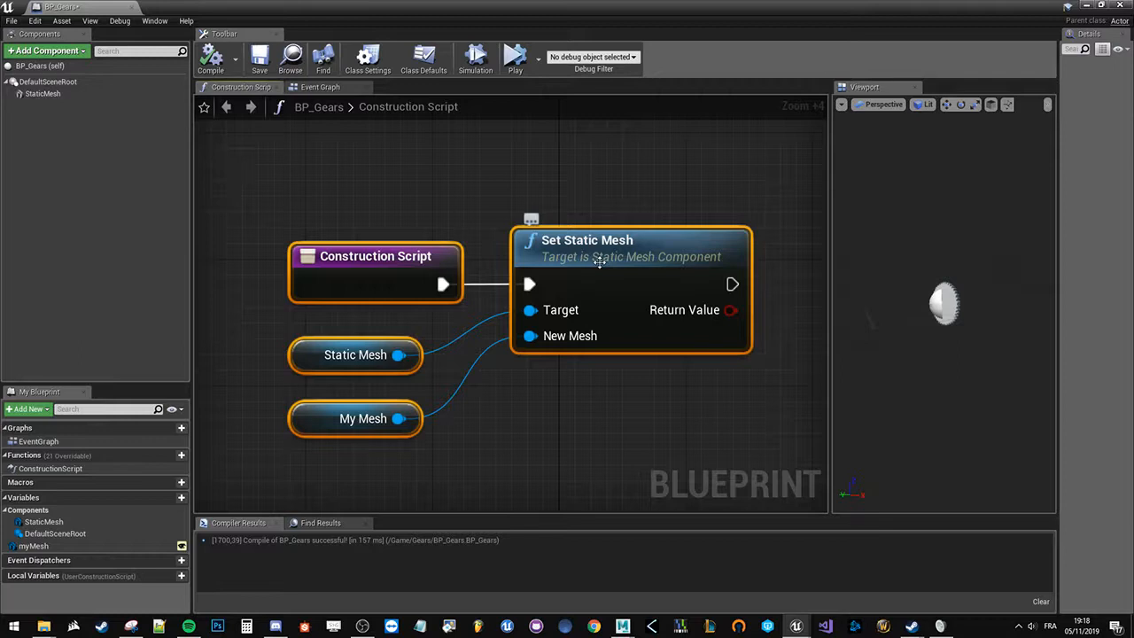
left_click(633, 206)
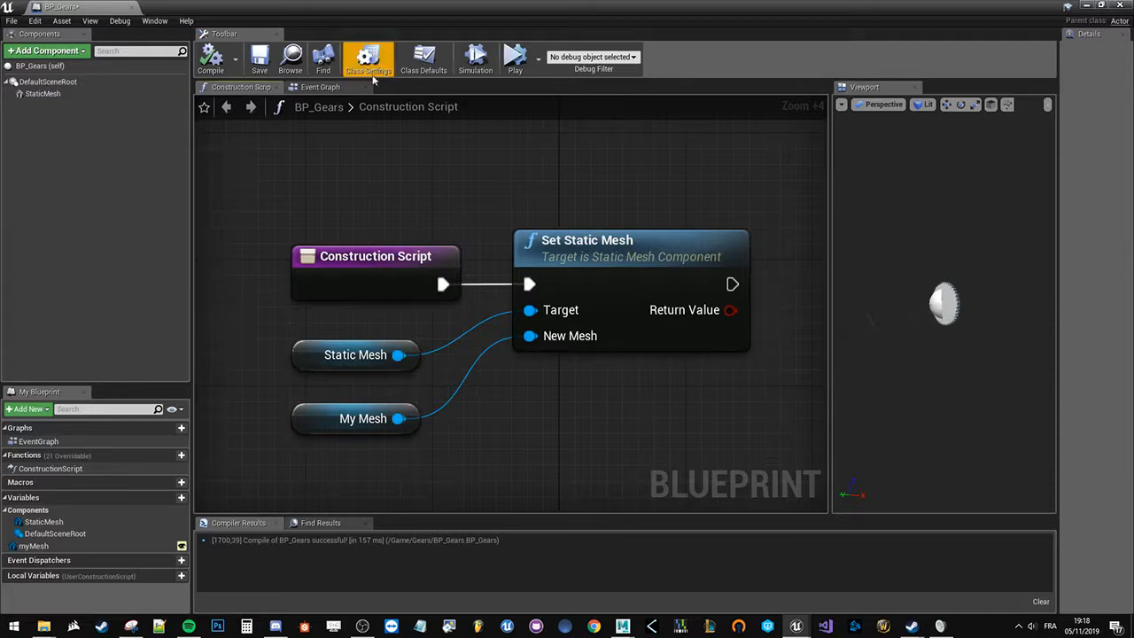
- Add an Event Tick node to the Event Graph and move it up and to the left in the graph
left_click(321, 87)
right_click_drag(321, 169, 383, 285)
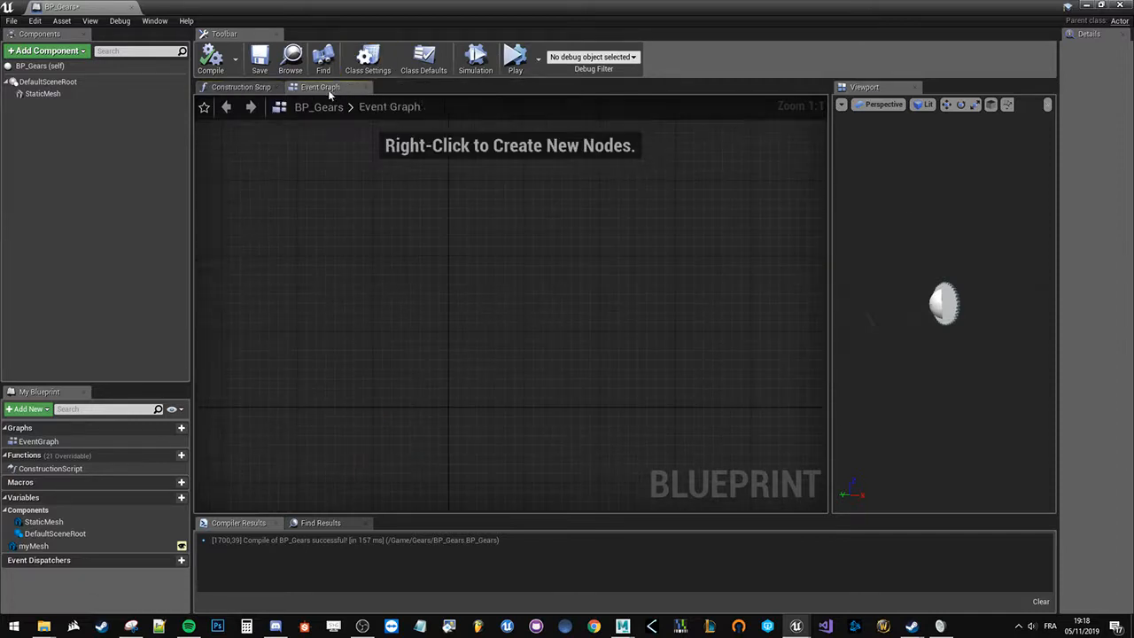
right_click(437, 321)
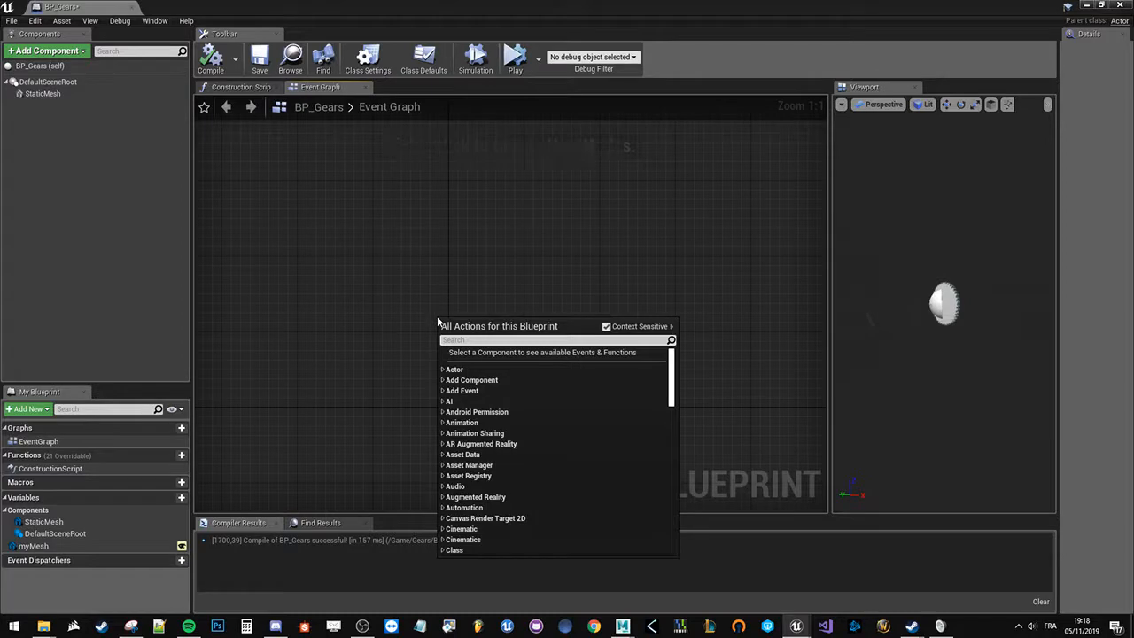
type("tick")
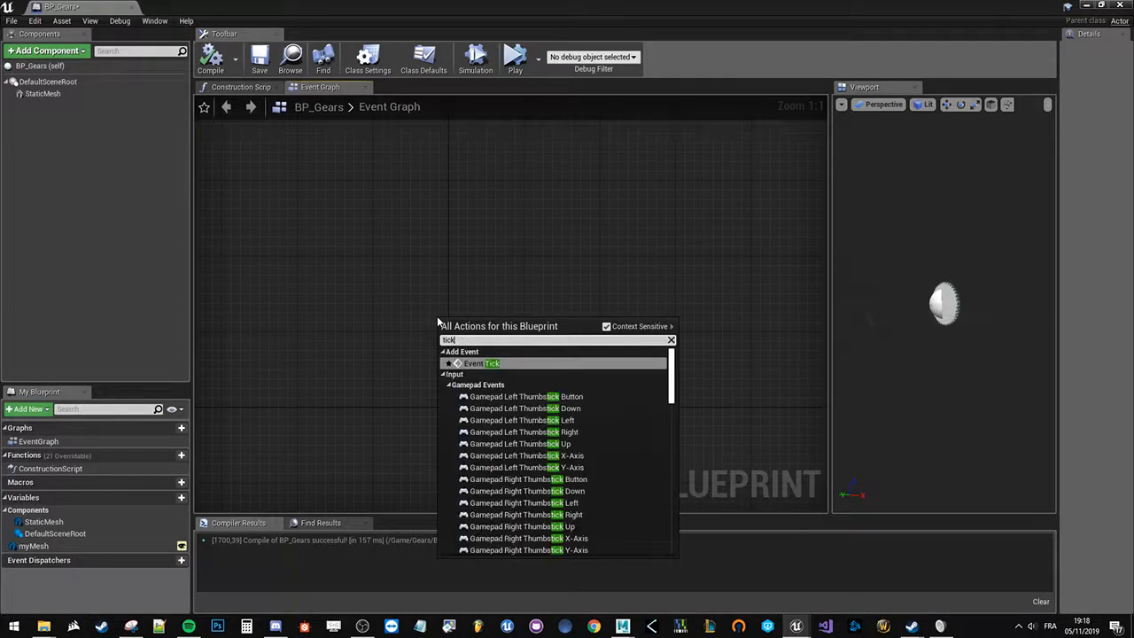
left_click(470, 360)
scroll(497, 346, "up", 7, "ctrl")
left_click_drag(503, 328, 479, 311)
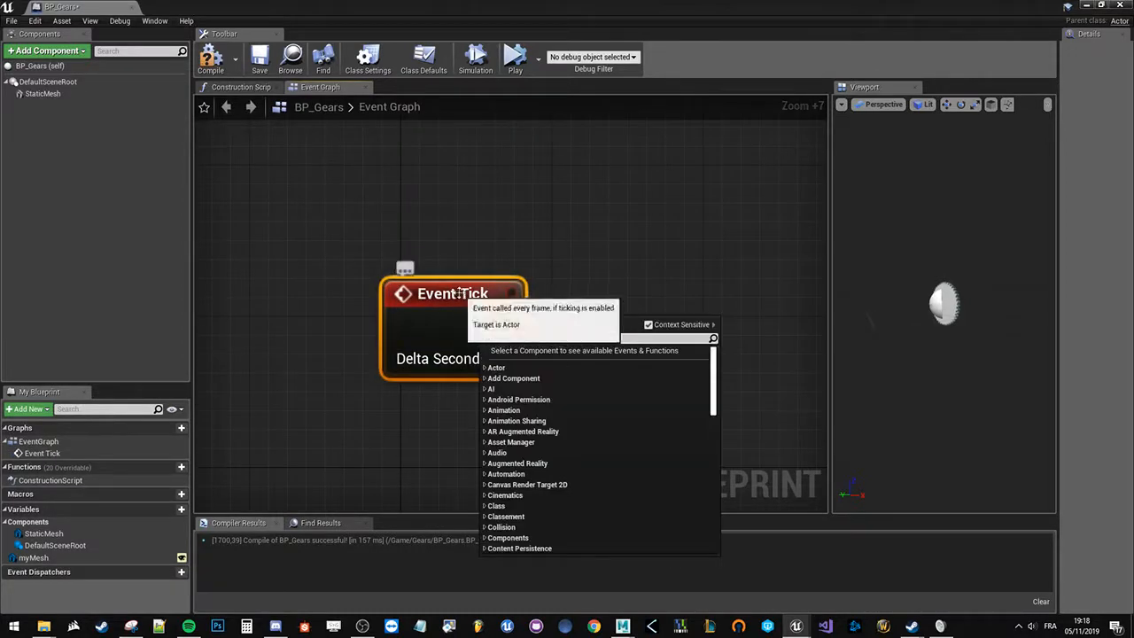
left_click(462, 295)
mouse_move(427, 295)
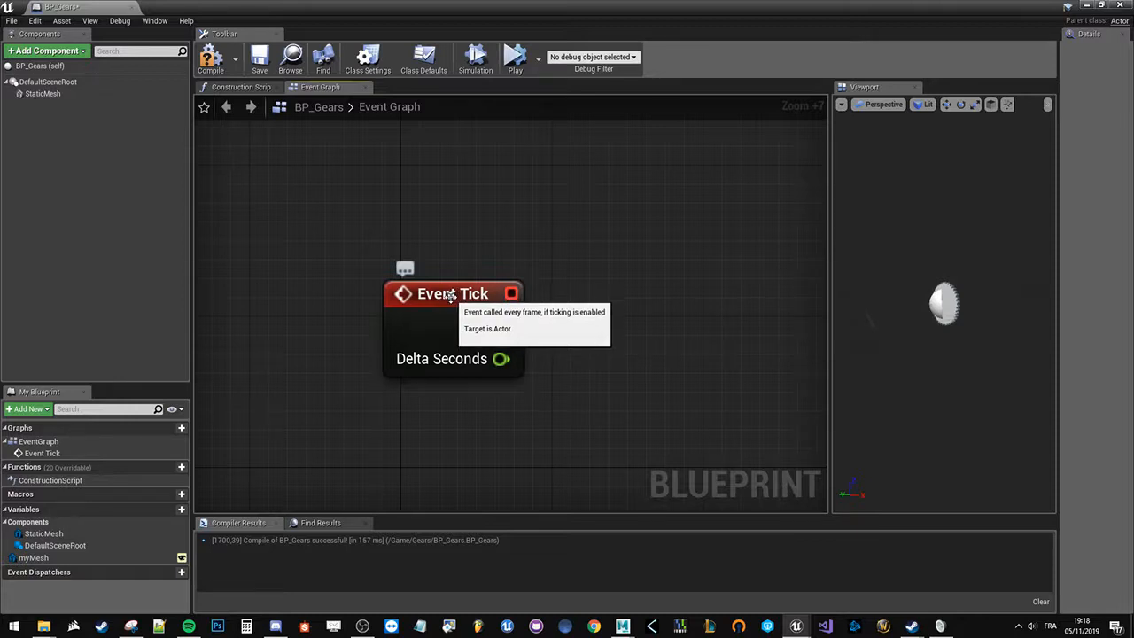
left_click_drag(451, 295, 338, 217)
scroll(520, 333, "down", 1)
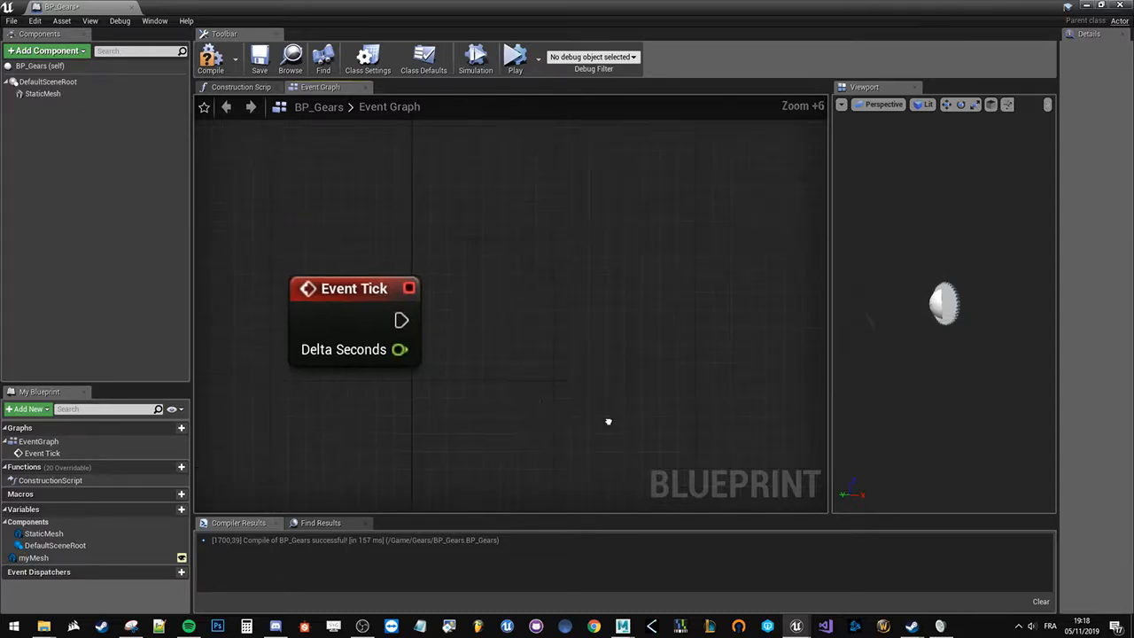
- Shrink the Compiler Results area slightly and select the StaticMesh component's gear in the Blueprint preview
left_click_drag(603, 517, 585, 536)
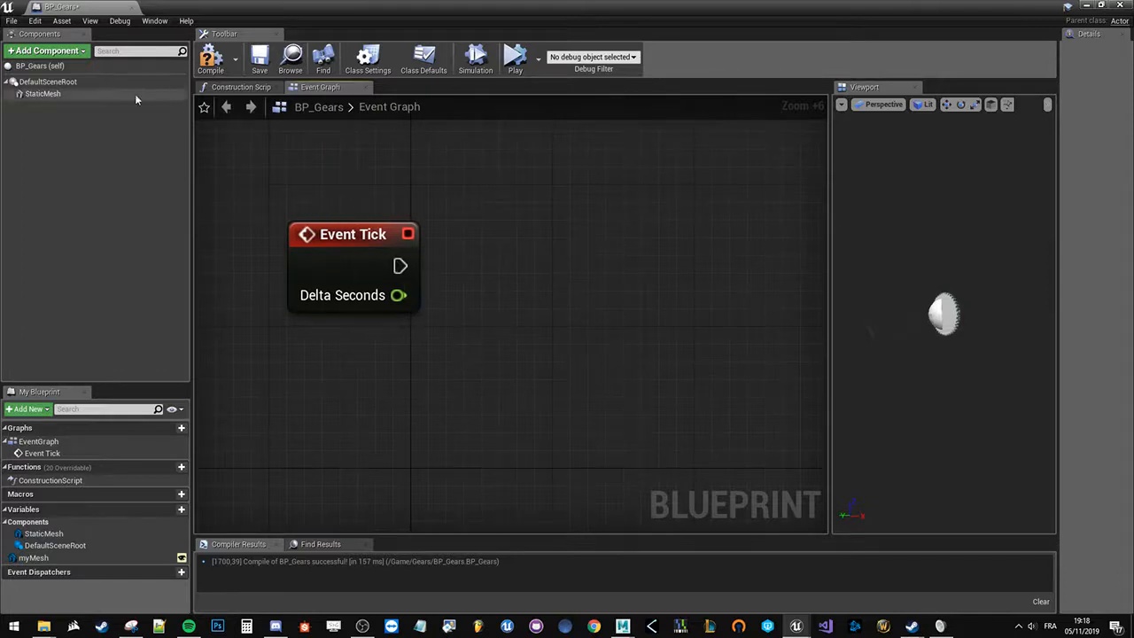
left_click_drag(58, 82, 68, 154)
left_click(67, 154)
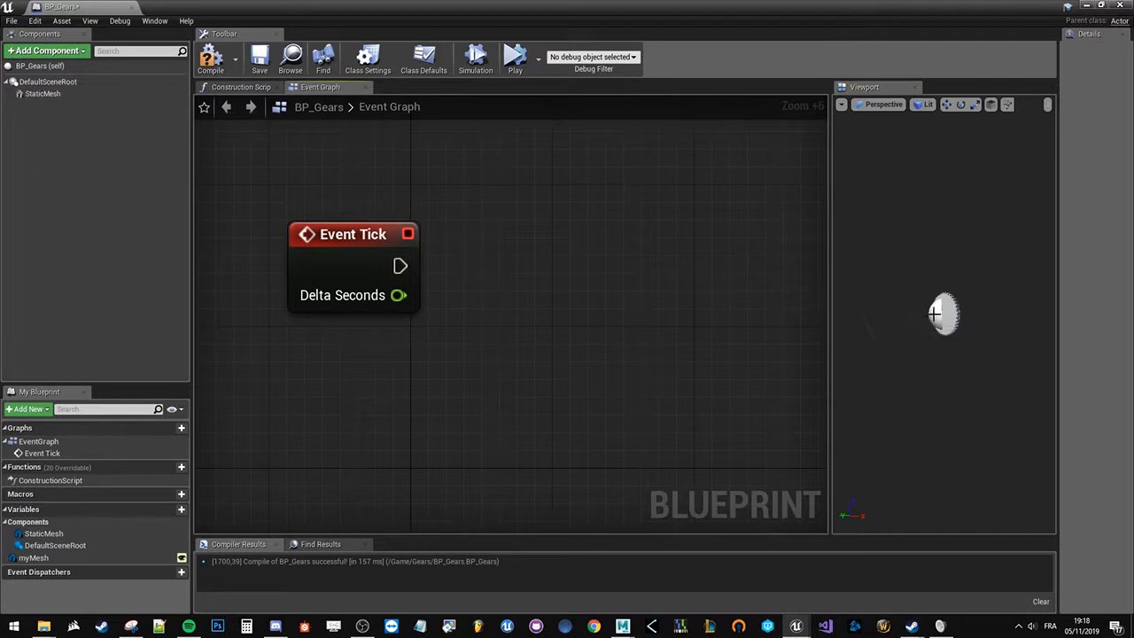
scroll(935, 312, "up", 5)
left_click(931, 282)
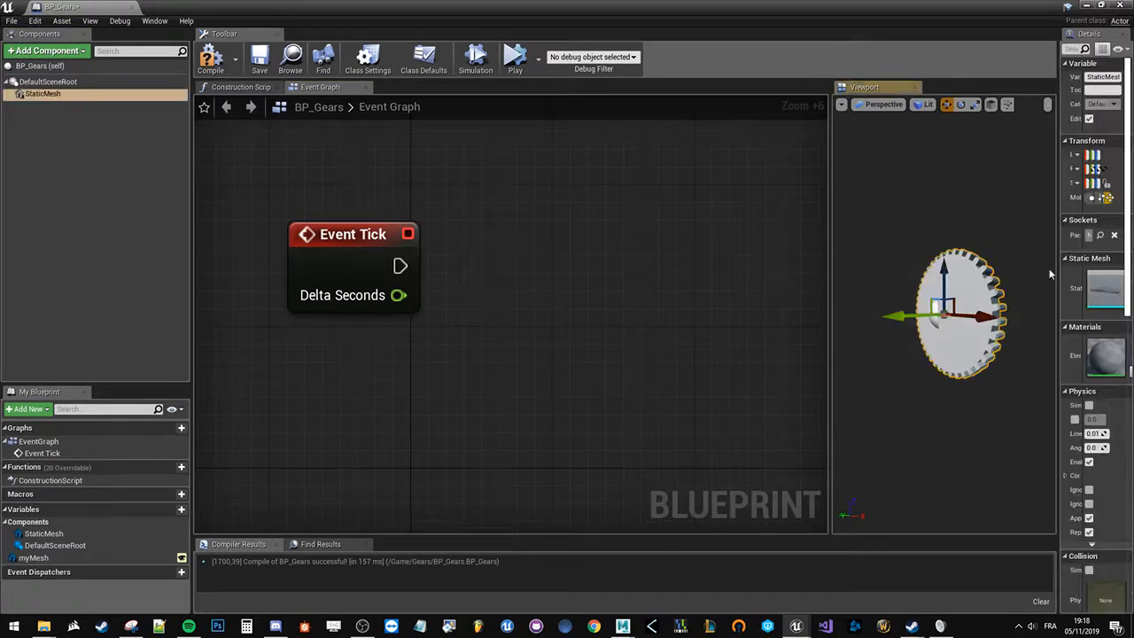
left_click_drag(1050, 274, 1118, 276, "alt")
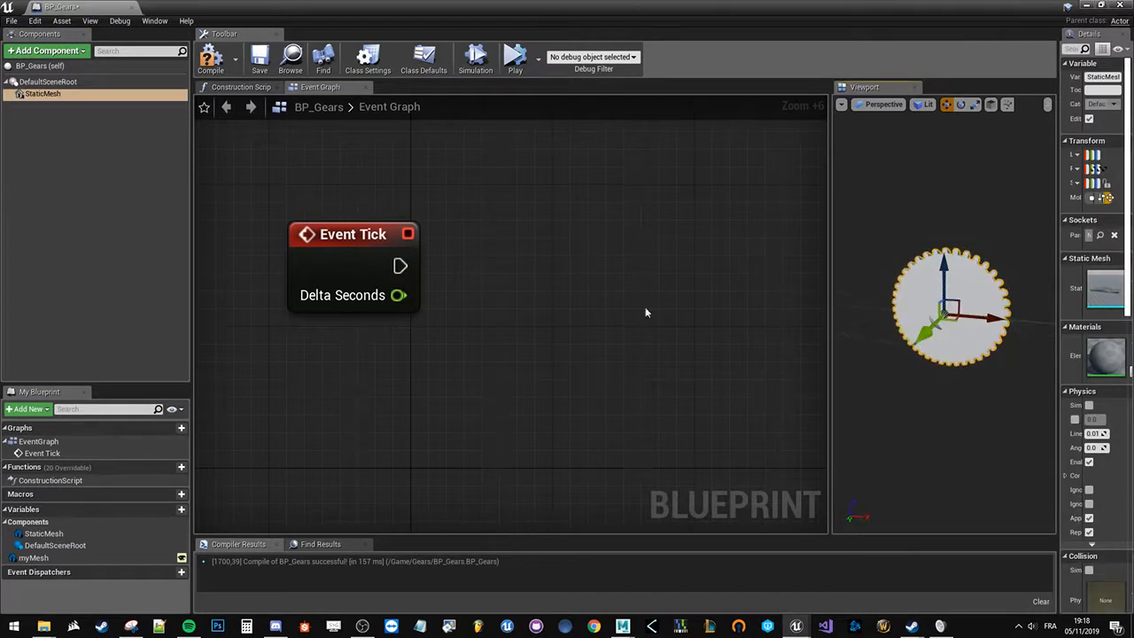
- Examine the rotation axes of the original BP_Gears actor in the level and return to the maximized Blueprint window
double_click(600, 8)
left_click(452, 236)
left_click_drag(402, 292, 328, 291, "alt")
key("e")
mouse_move(383, 260)
left_mouse_down()
mouse_move(420, 254)
mouse_move(387, 259)
mouse_move(372, 275)
left_mouse_up()
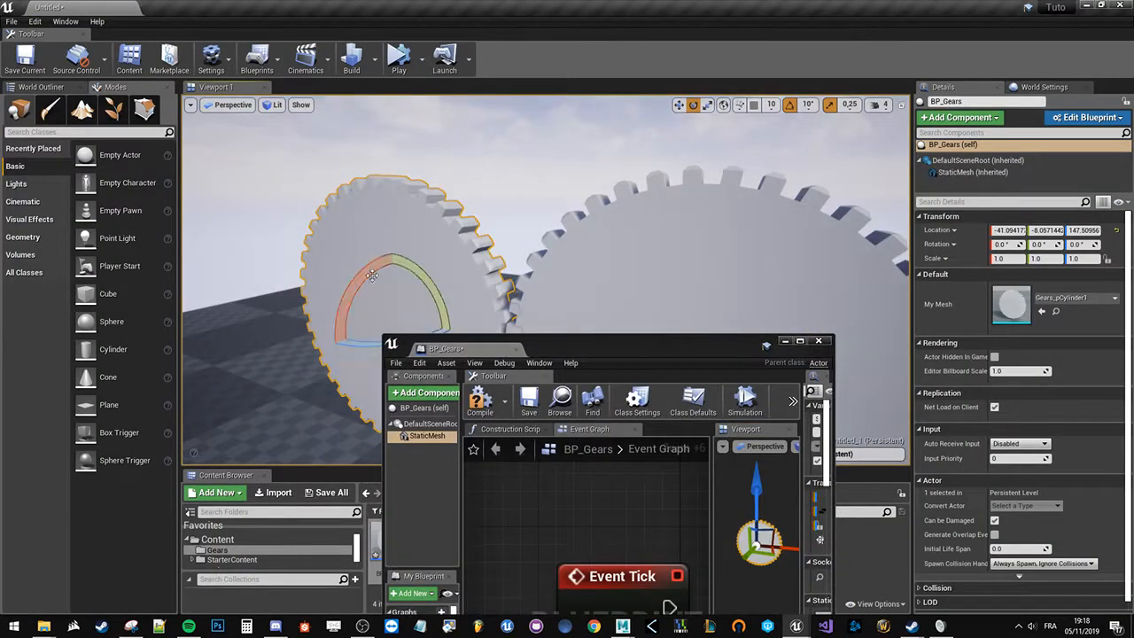
double_click(575, 341)
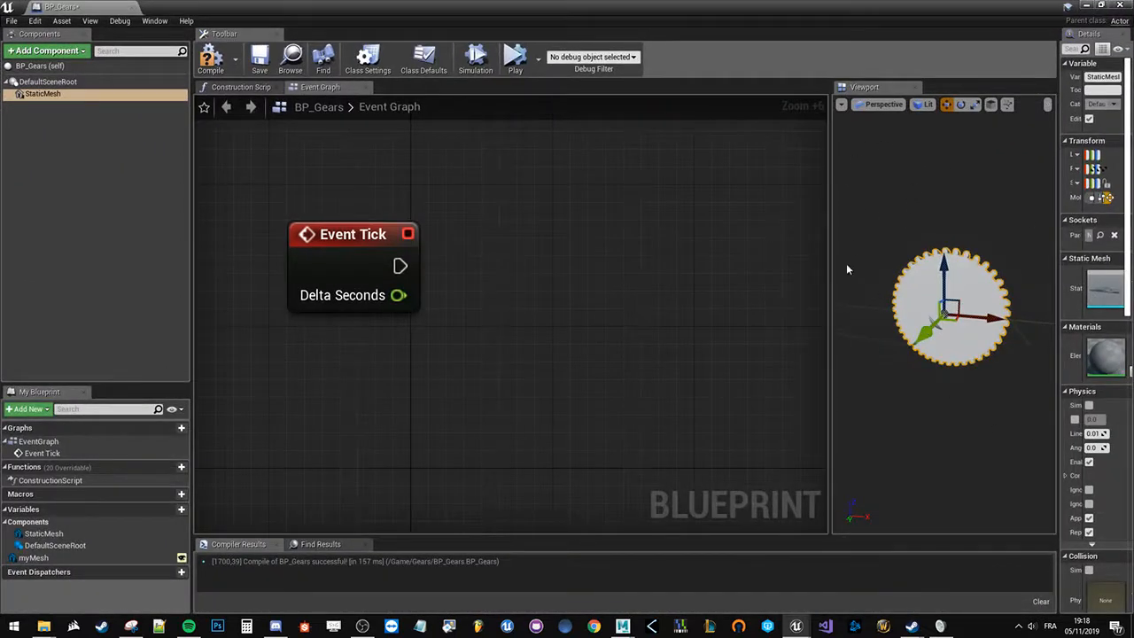
- Widen the Blueprint preview and rotate the StaticMesh gear about its Y axis
left_click_drag(830, 275, 696, 281)
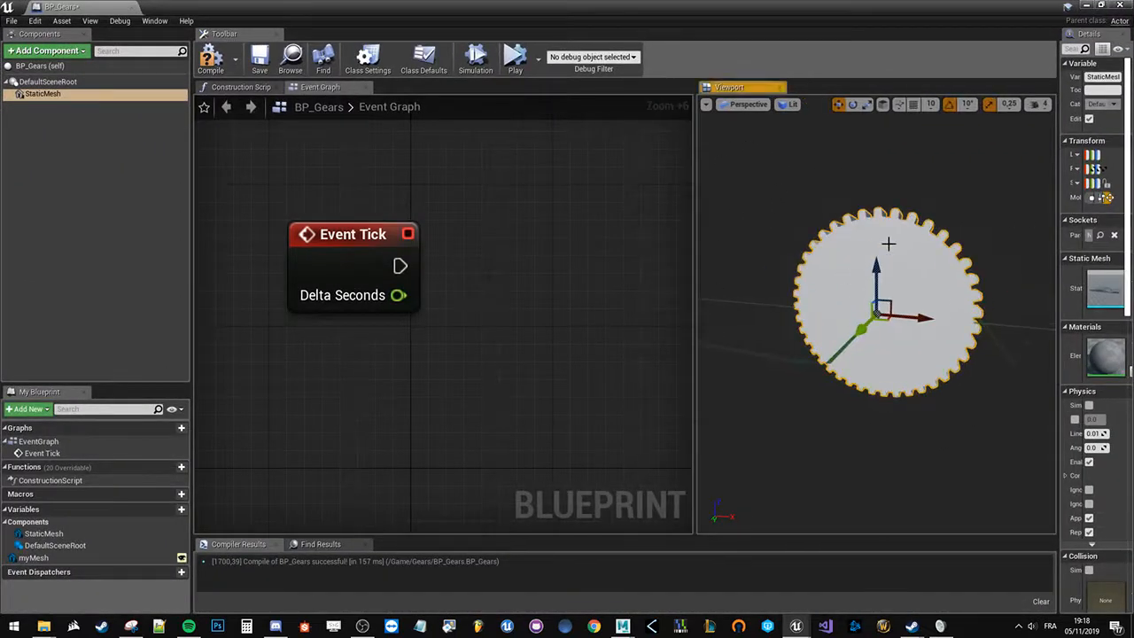
key("e")
left_click_drag(899, 253, 923, 266)
left_click_drag(945, 363, 959, 335)
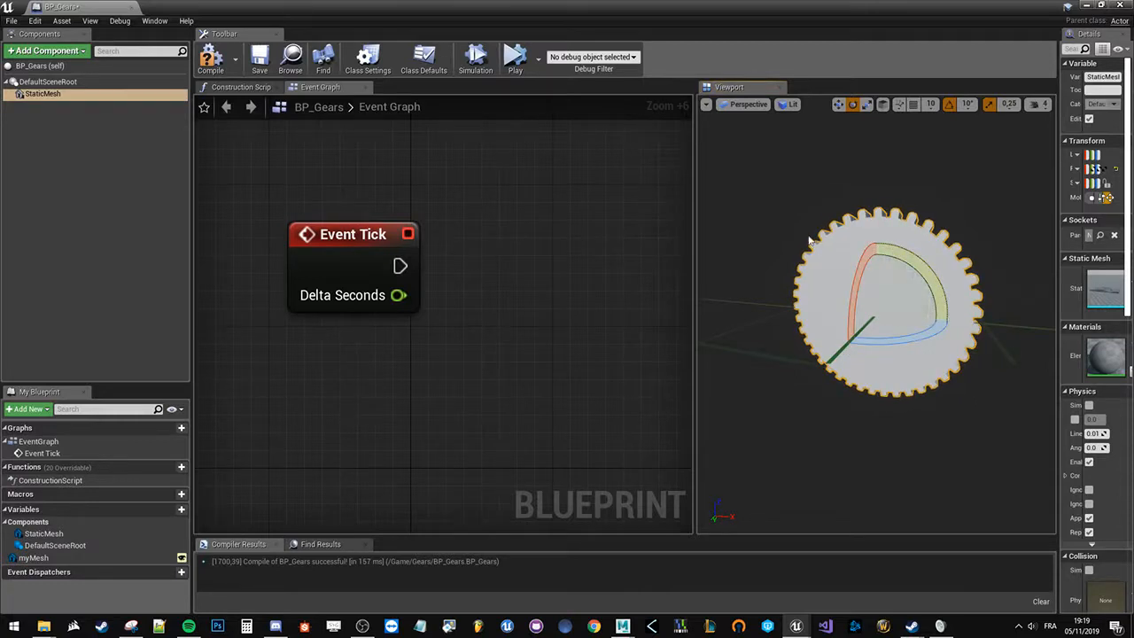
- Place a reference to the StaticMesh component in the Event Graph just below the Event Tick node
right_click_drag(467, 297, 433, 293)
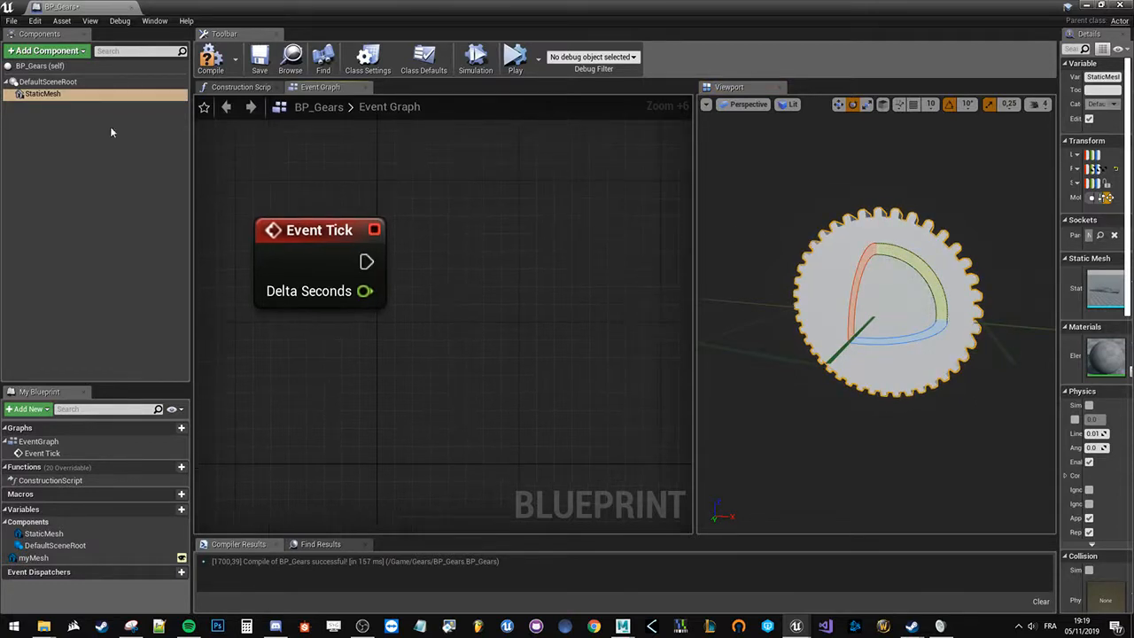
left_click(272, 220)
left_click(49, 95)
left_click_drag(44, 94, 304, 396)
- Create an AddLocalRotation node from the Static Mesh reference's output
left_click_drag(392, 358, 518, 304)
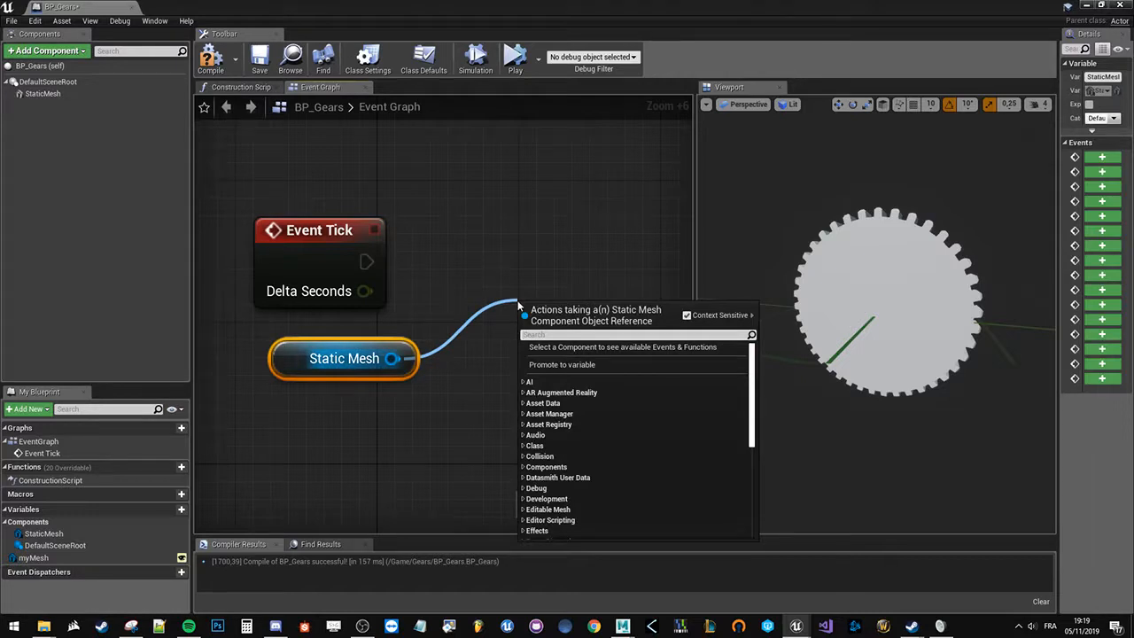
type("a")
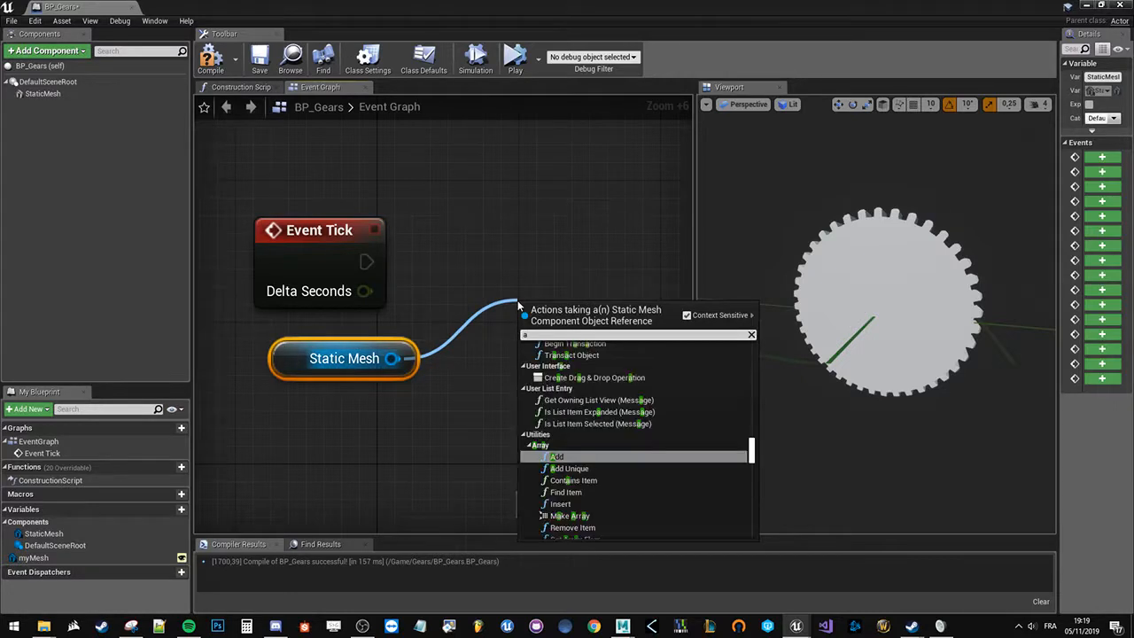
type("dd")
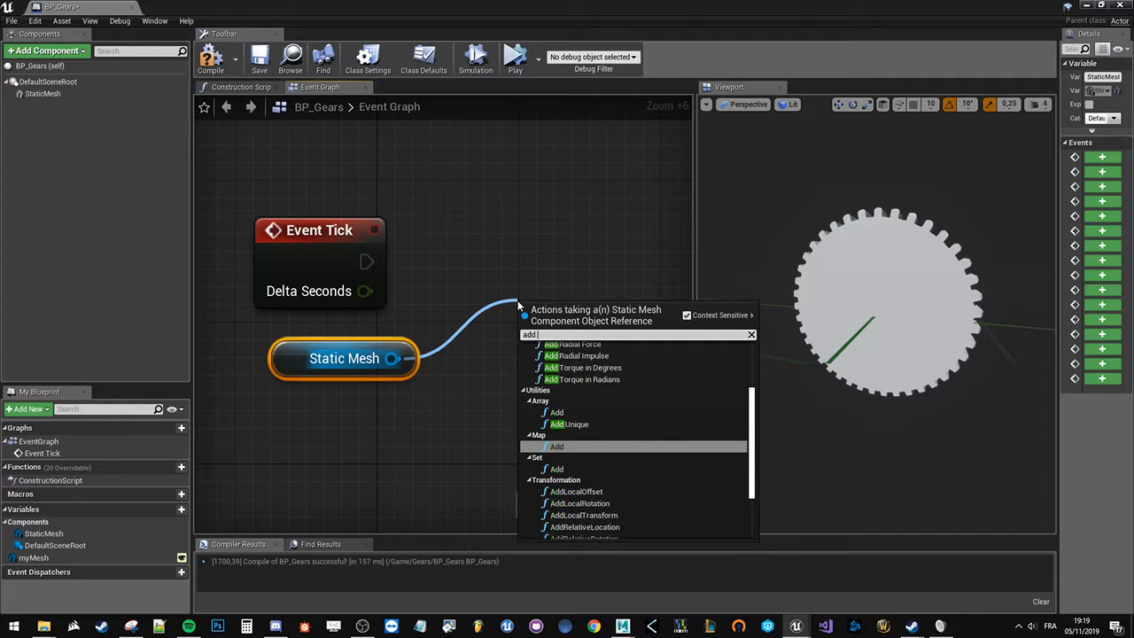
type(" local")
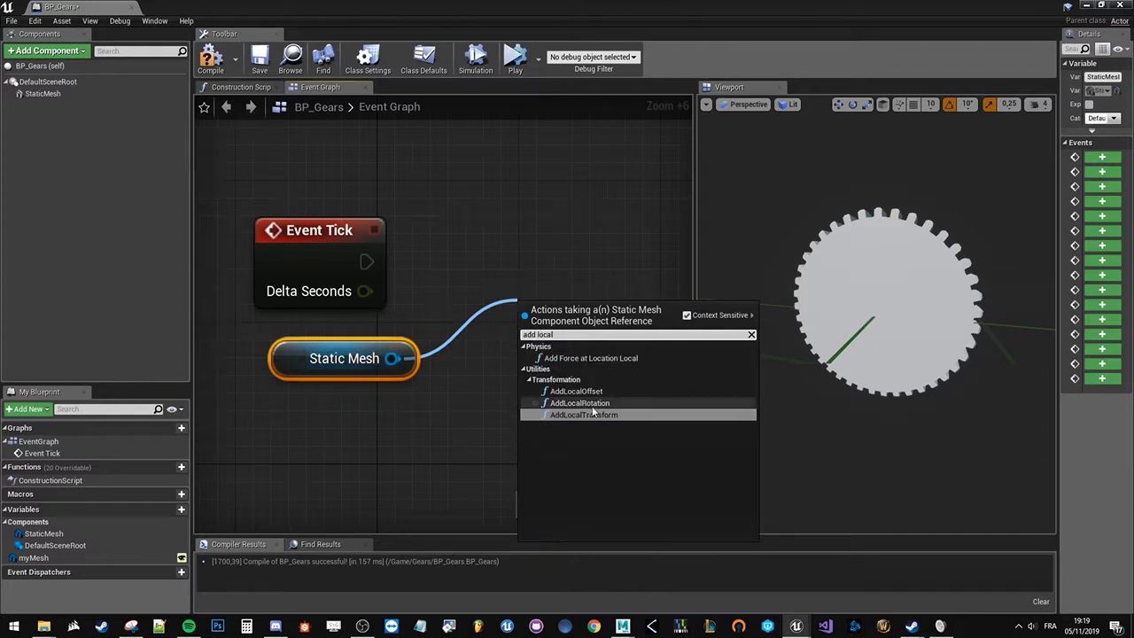
left_click(594, 409)
- Align AddLocalRotation with Event Tick, connect their execution pins, and tuck the Static Mesh reference closer under Event Tick
left_click_drag(574, 338, 563, 234)
left_click_drag(367, 262, 538, 261)
left_click_drag(391, 358, 538, 291)
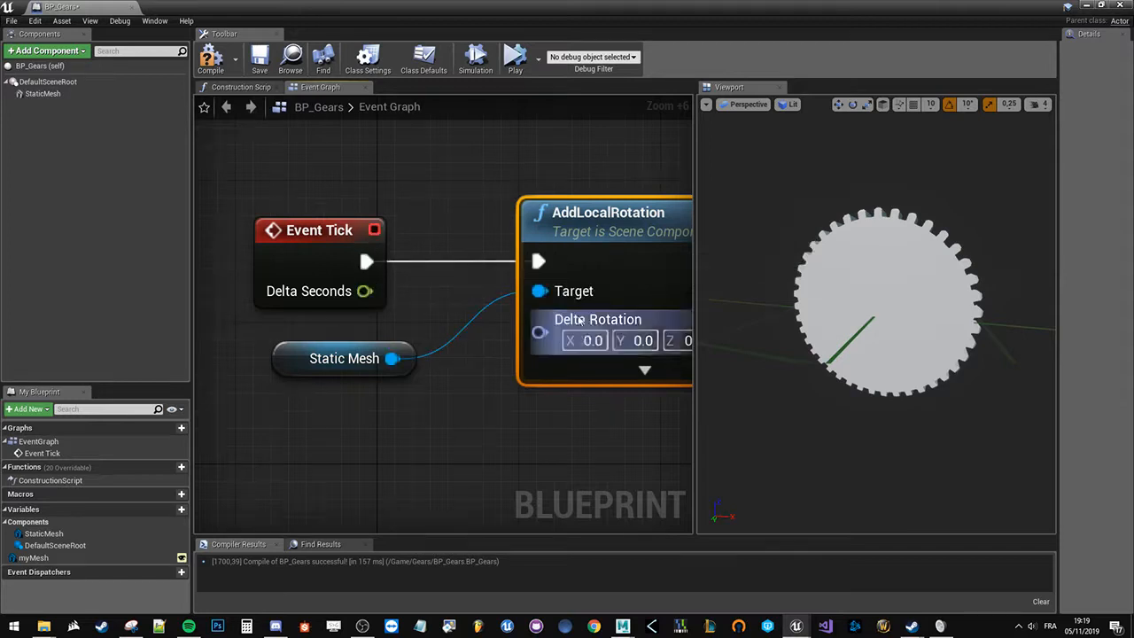
right_click_drag(409, 410, 332, 416)
left_click_drag(252, 384, 235, 368)
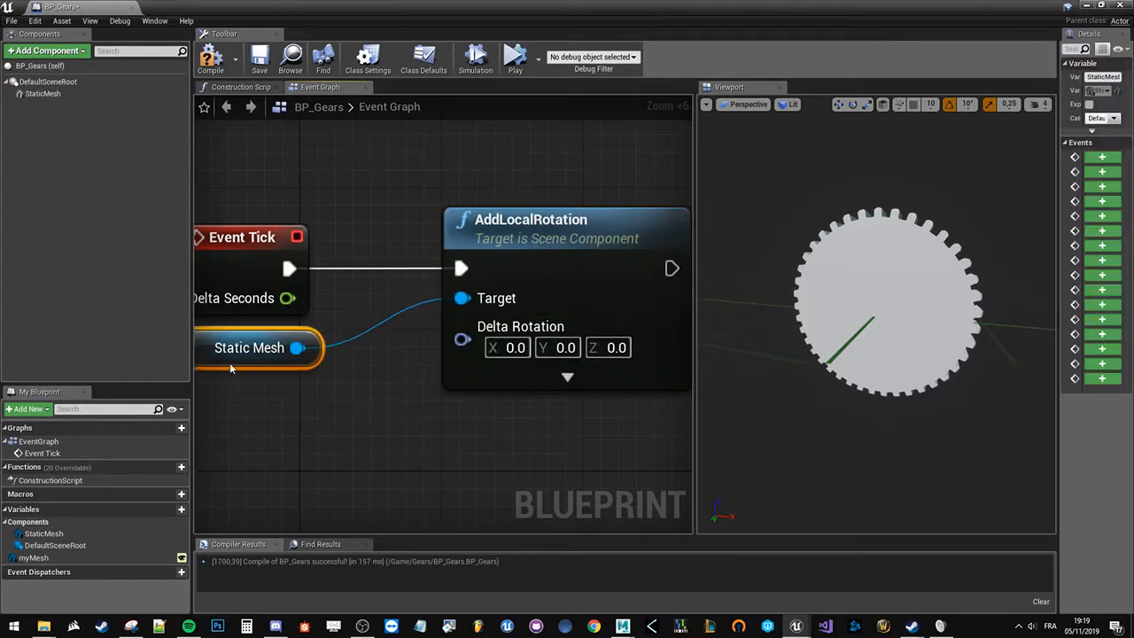
- Expand the AddLocalRotation node to show its Sweep and Teleport options and tidy the nodes feeding it
left_click(483, 441)
left_click(567, 377)
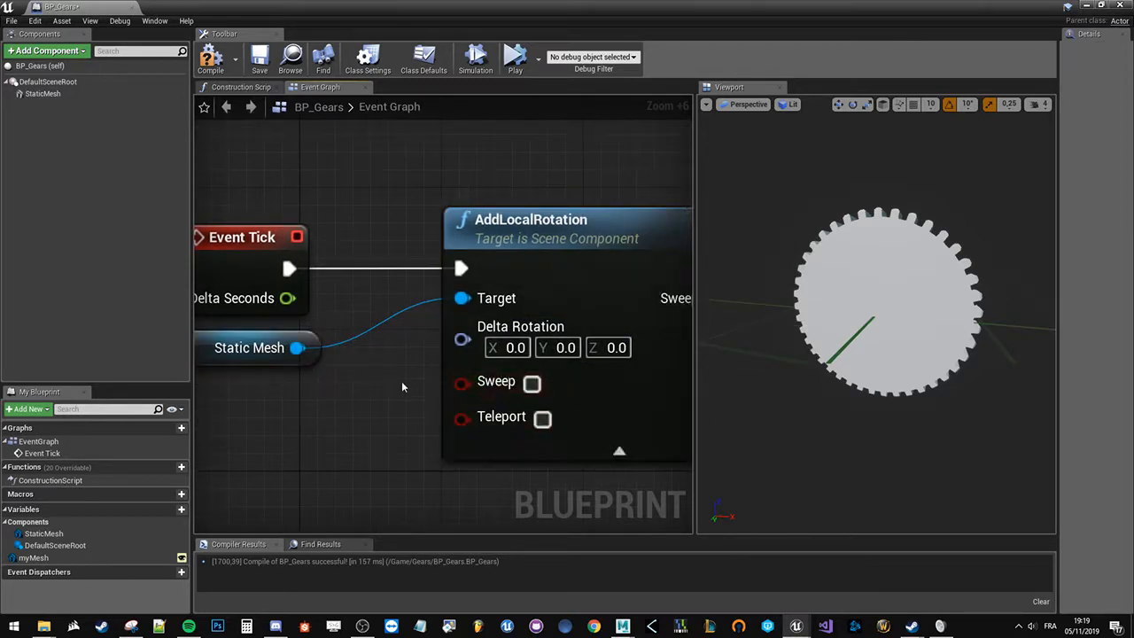
right_click_drag(398, 363, 462, 290)
left_click_drag(355, 355, 240, 182)
left_click(485, 320)
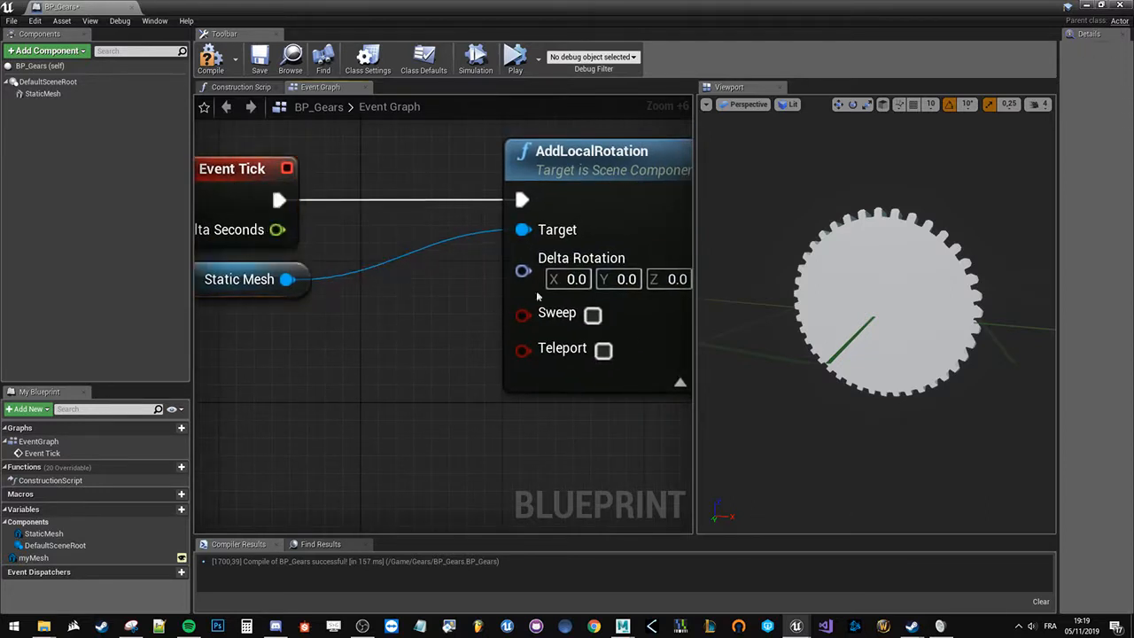
- Check the gear's rotation axes in the preview and split AddLocalRotation's Delta Rotation into separate X, Y and Z pins
left_click(873, 269)
mouse_move(784, 308)
right_mouse_down()
mouse_move(767, 309)
mouse_move(785, 307)
right_mouse_up()
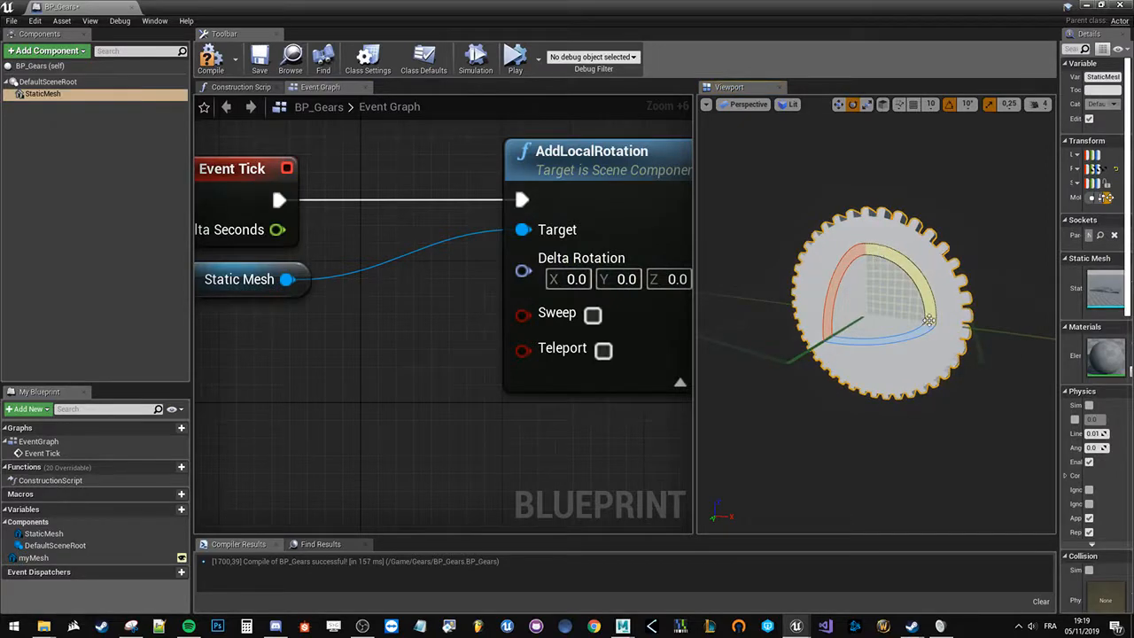
right_click(522, 273)
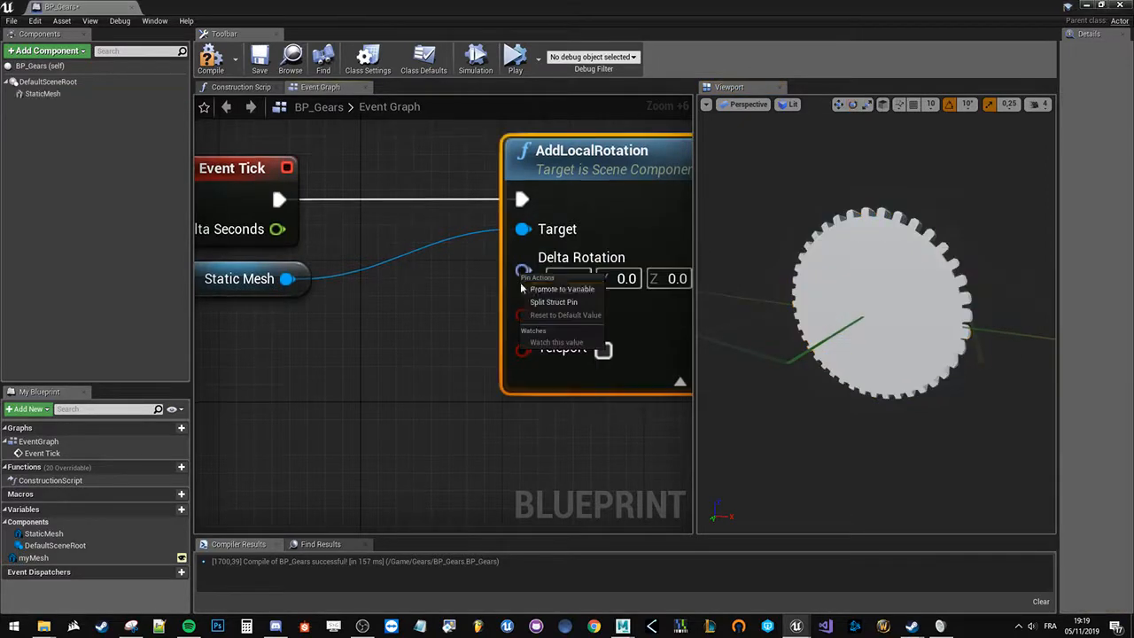
left_click(546, 305)
left_click_drag(521, 304, 399, 368)
left_click(285, 367)
- Move the Event Tick and Static Mesh nodes together farther away from AddLocalRotation
right_click_drag(316, 368, 425, 372)
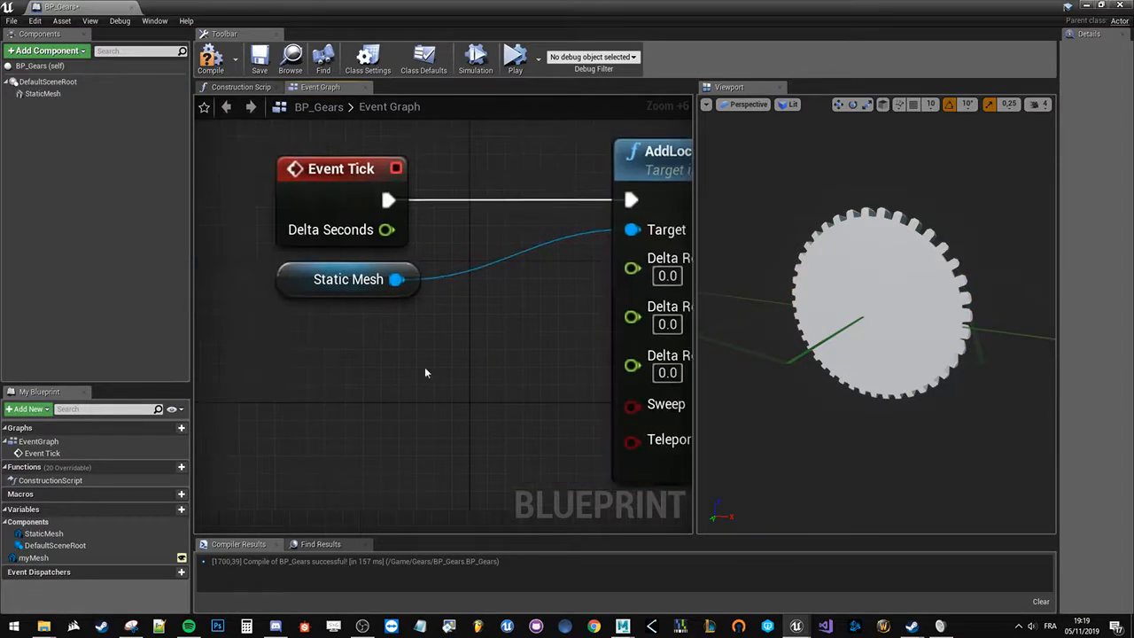
left_click_drag(425, 372, 353, 209)
left_click_drag(373, 168, 209, 172)
left_click(414, 213)
- Widen the Event Graph area by narrowing the Blueprint preview, keeping the whole node chain in view
left_click_drag(255, 229, 431, 308)
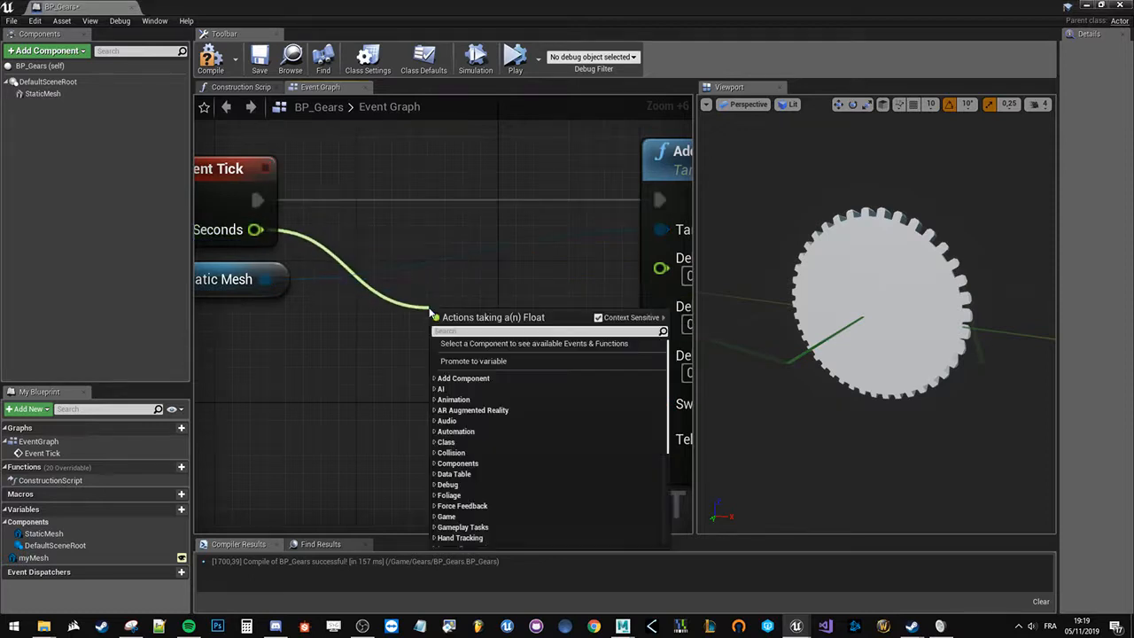
left_click(396, 307)
scroll(396, 305, "down", 1)
scroll(396, 311, "down", 2)
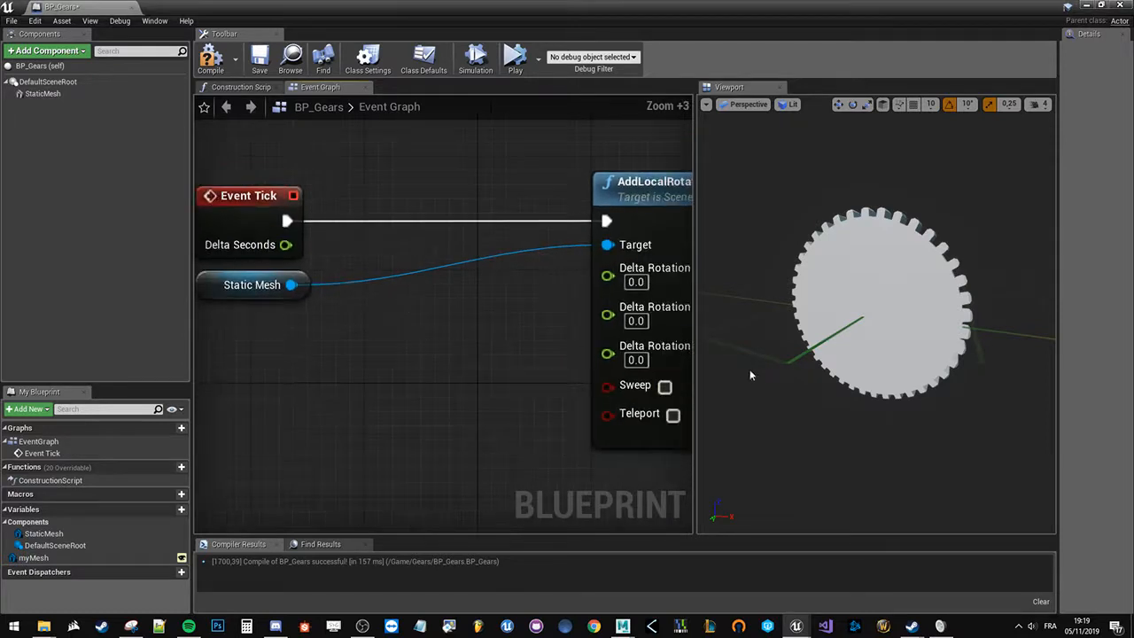
left_click_drag(696, 362, 764, 367)
right_click_drag(459, 355, 504, 367)
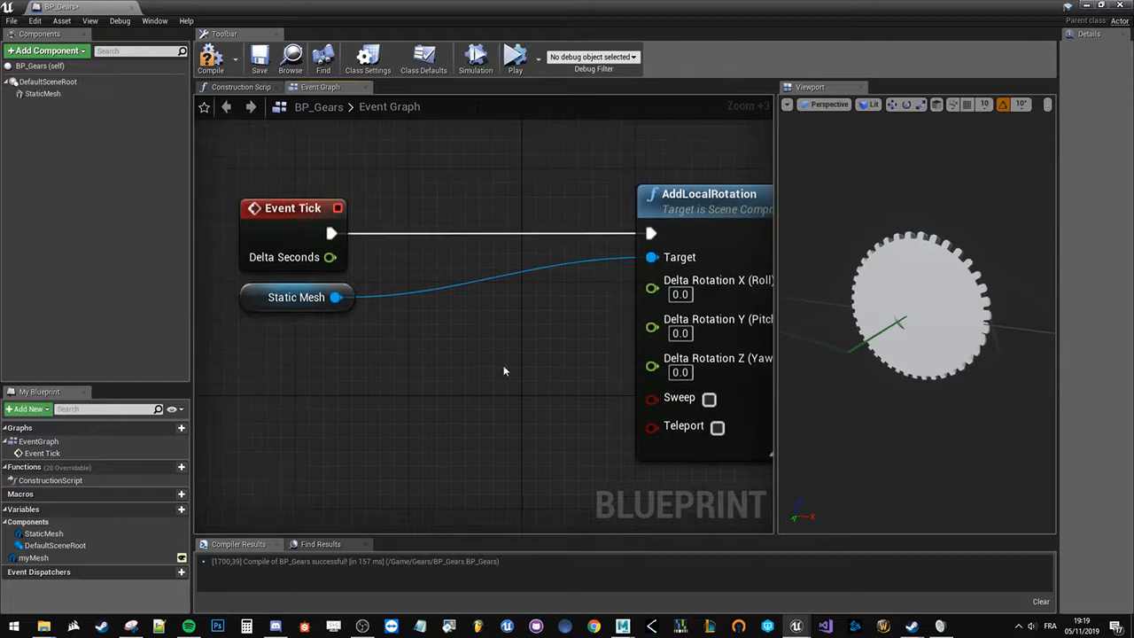
- Move the Static Mesh reference next to AddLocalRotation's Target input, beneath the execution wire
left_click_drag(227, 170, 754, 413)
right_click_drag(388, 323, 448, 337)
left_click(382, 249)
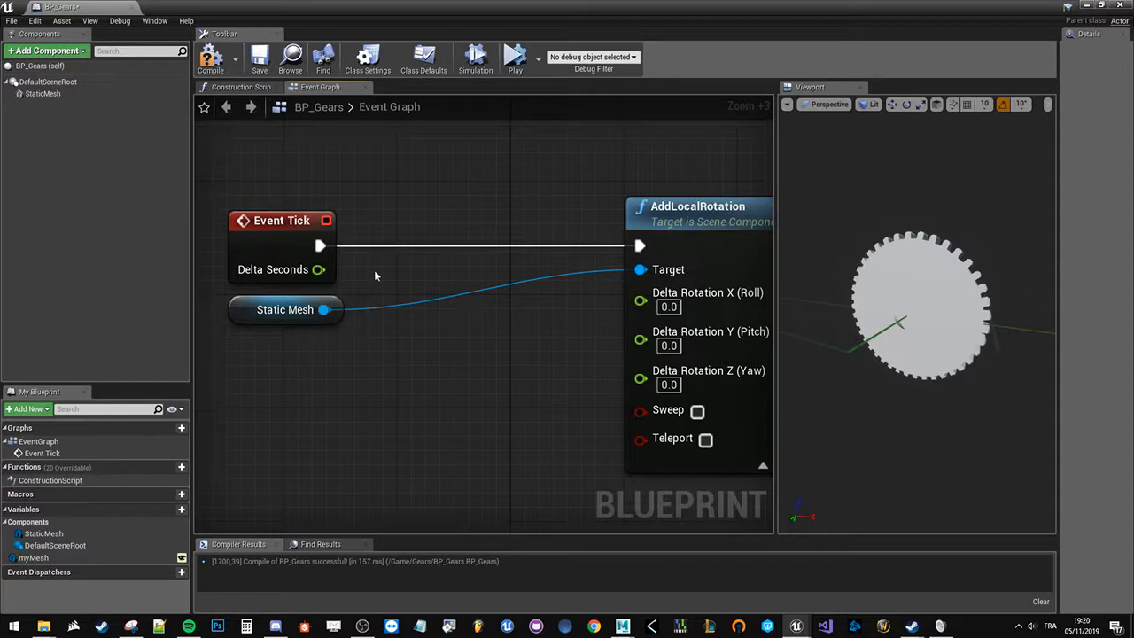
left_click_drag(263, 312, 519, 285)
left_click(476, 302)
right_click_drag(463, 304, 461, 351)
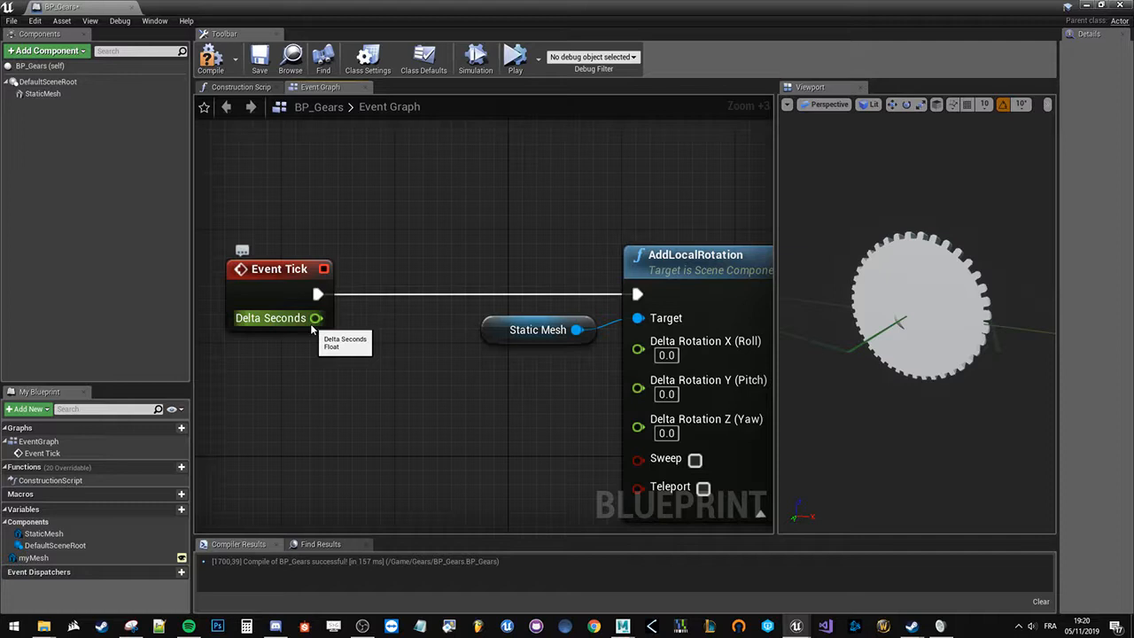
left_click_drag(312, 329, 368, 401)
left_click(291, 422)
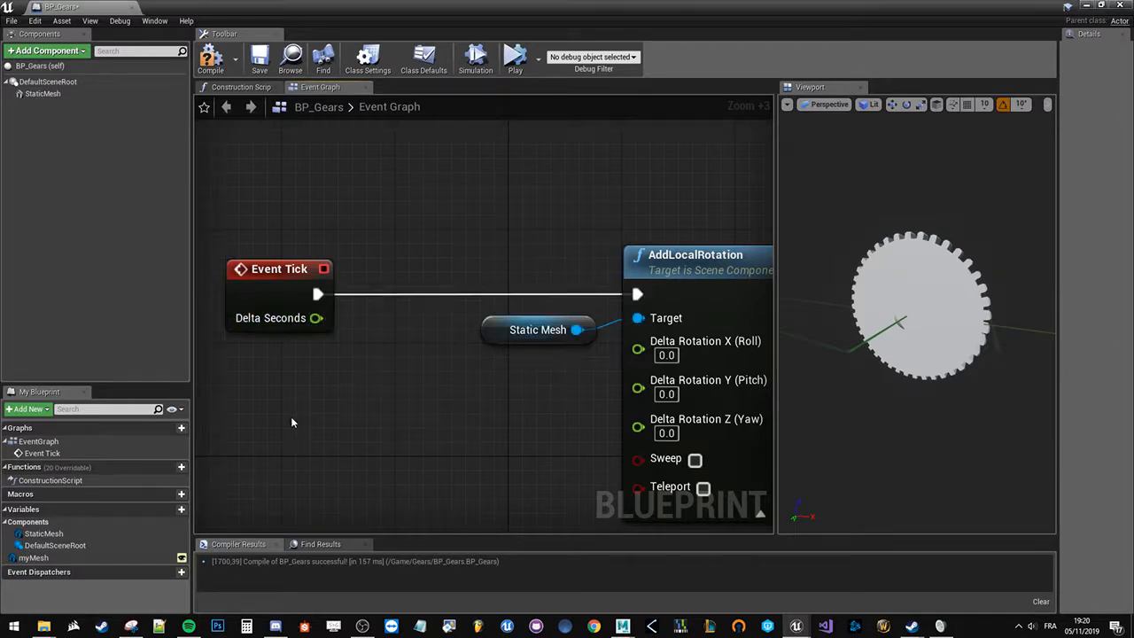
- Add a comment box in the empty graph area above the Event Tick node
right_click_drag(291, 421, 321, 465)
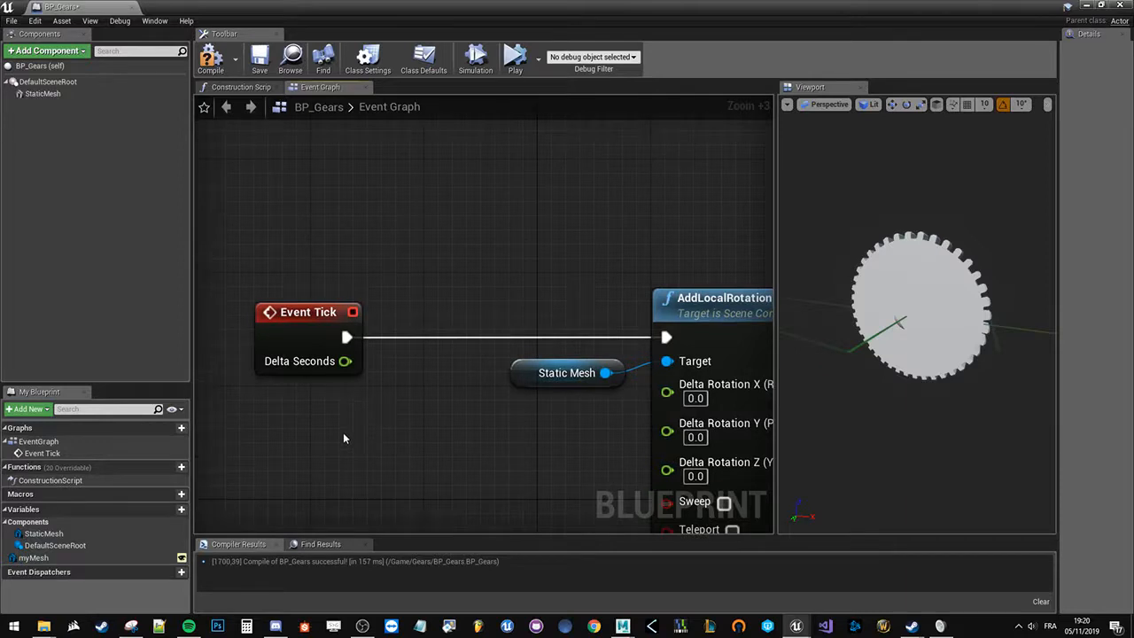
scroll(343, 432, "down", 1)
right_click_drag(377, 220, 430, 272)
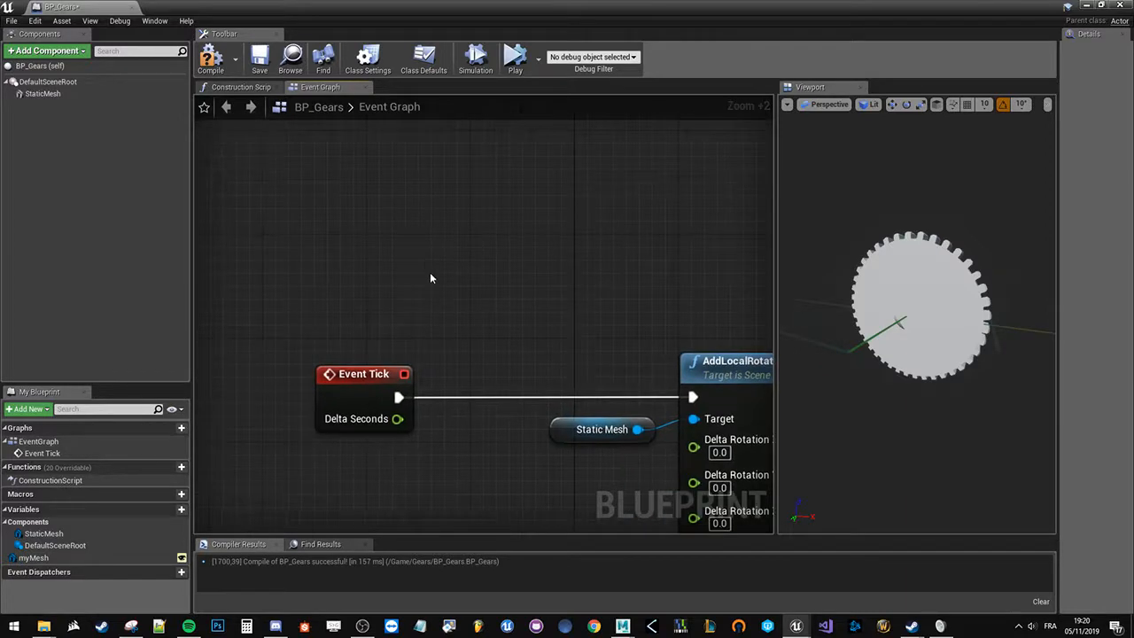
key("c")
key("Return")
left_click_drag(572, 269, 441, 215)
- Title the comment box "anim sur 5 frames"
double_click(388, 227)
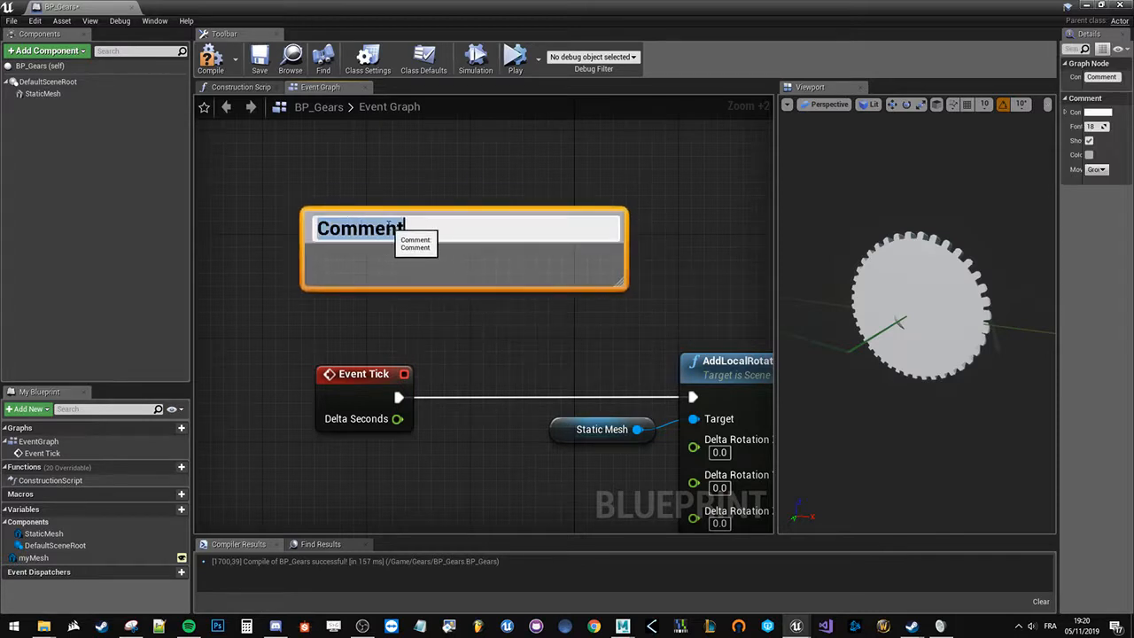
type("anim ")
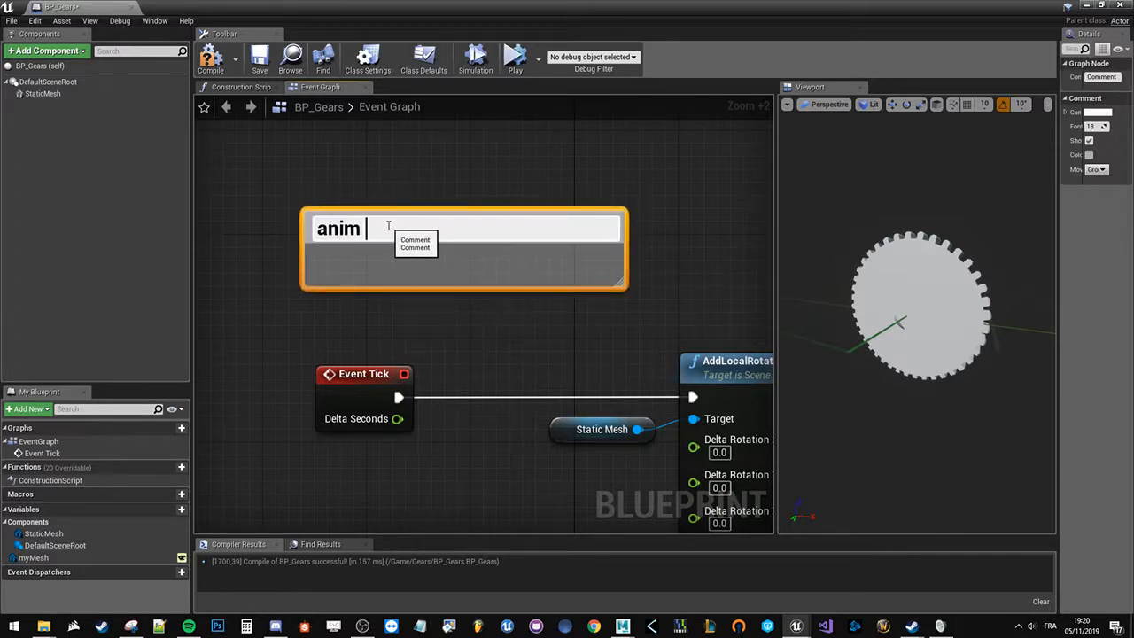
type("sur 5 frames")
key("Return")
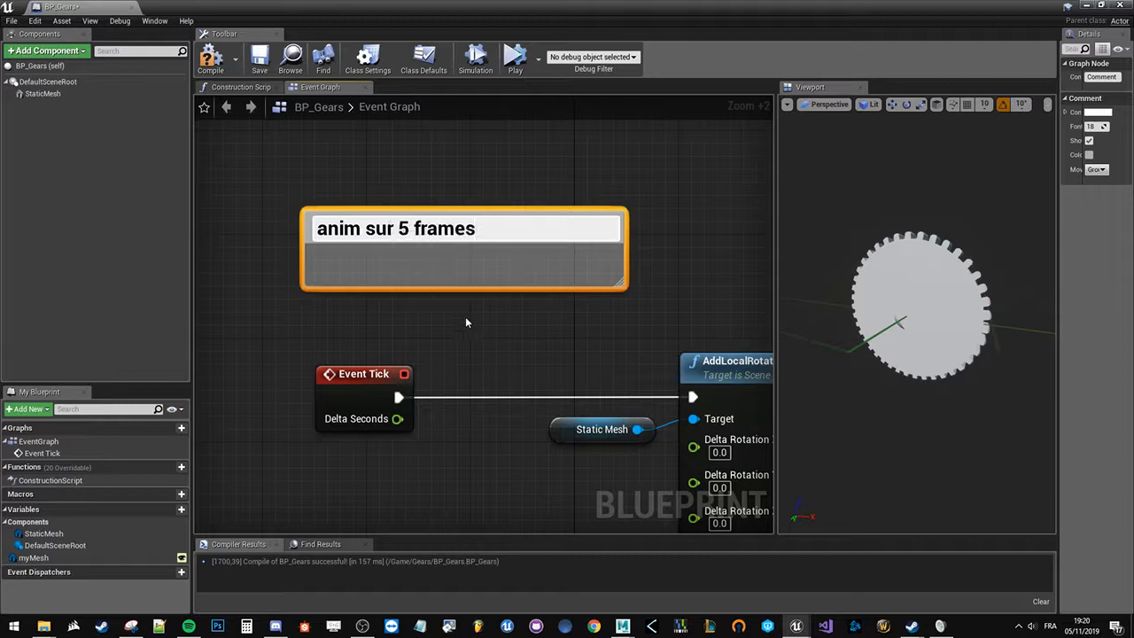
left_click(465, 316)
- Widen the comment box and extend its title with "- 5 images par secondes."
left_click_drag(626, 238, 671, 245)
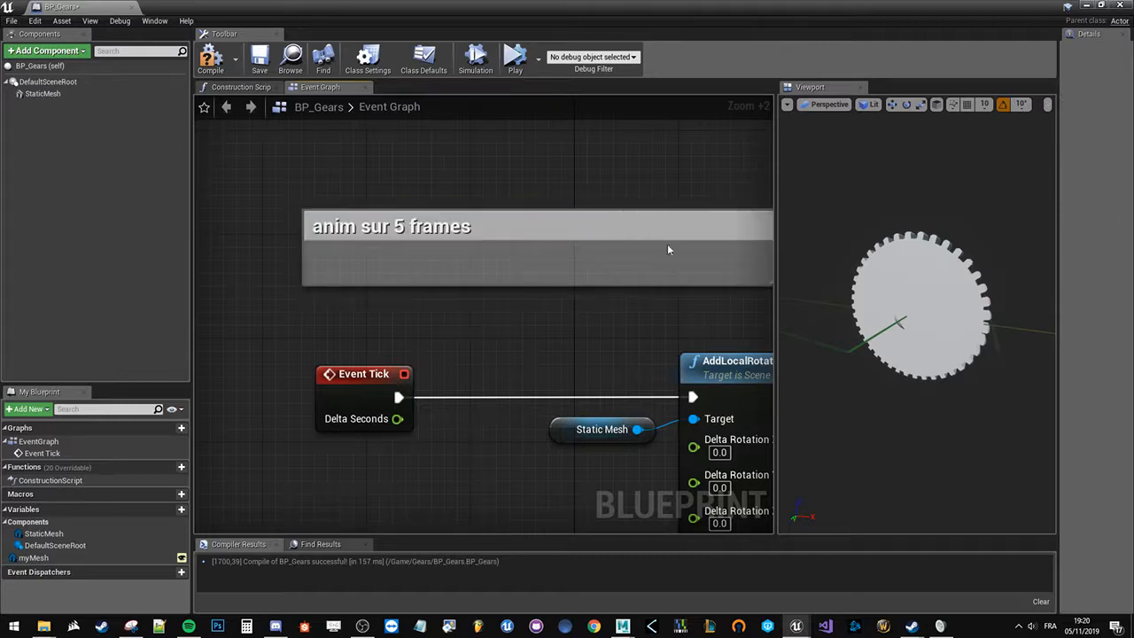
double_click(492, 228)
key("End")
type("- ")
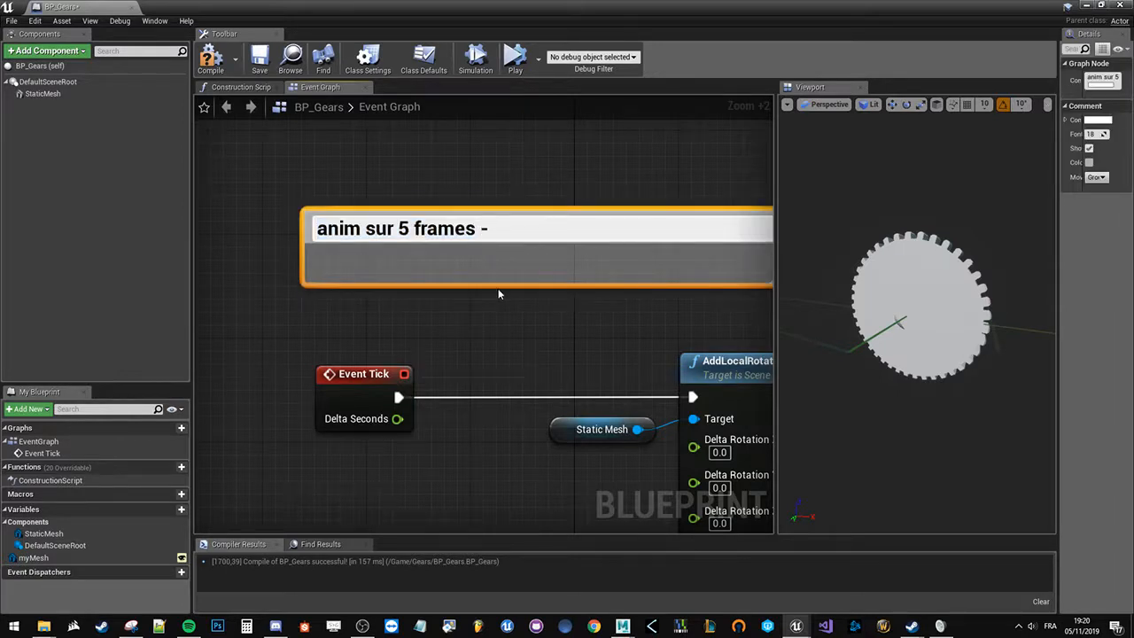
type("5 images par secondes.")
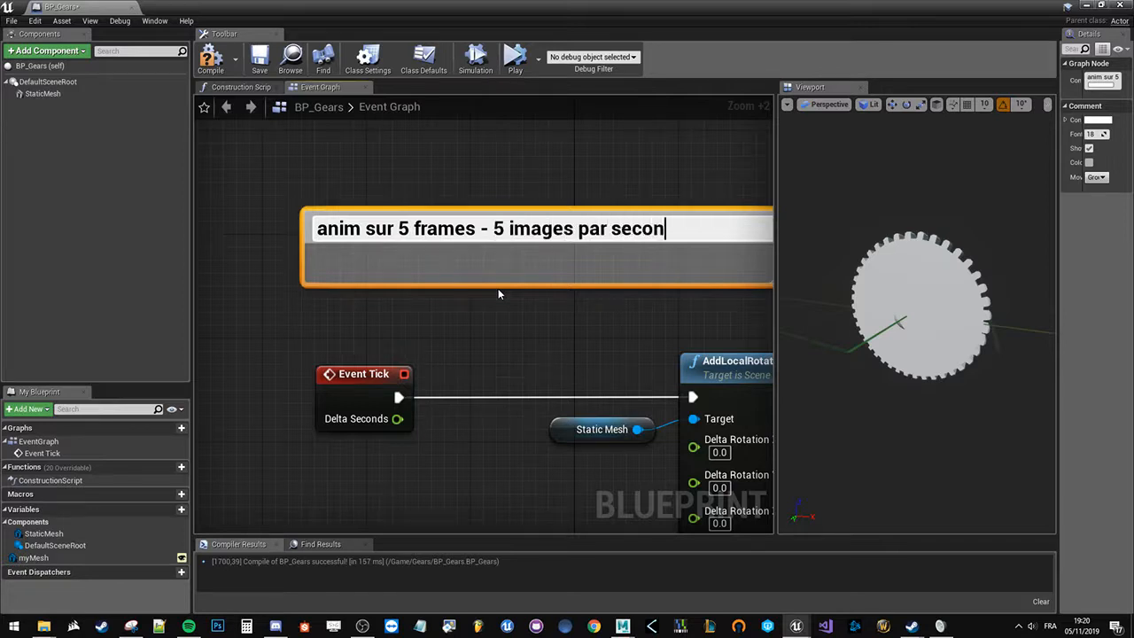
left_click(514, 301)
right_click_drag(516, 302, 372, 305)
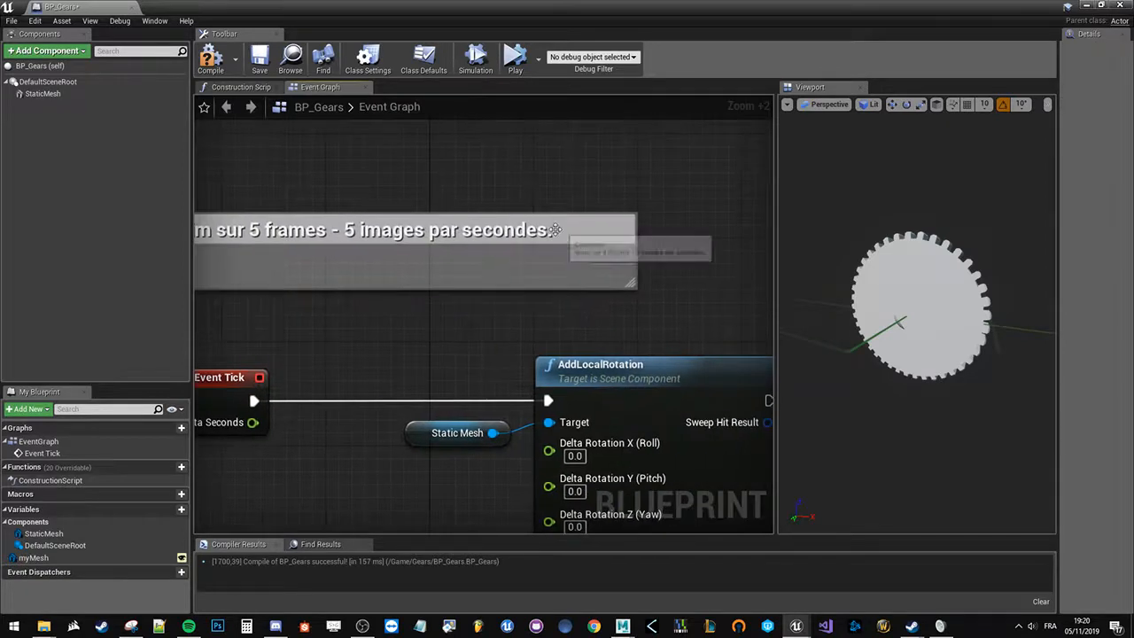
- Replace the final period of the comment title with "- 1/5"
double_click(559, 229)
left_click(560, 229)
key("BackSpace")
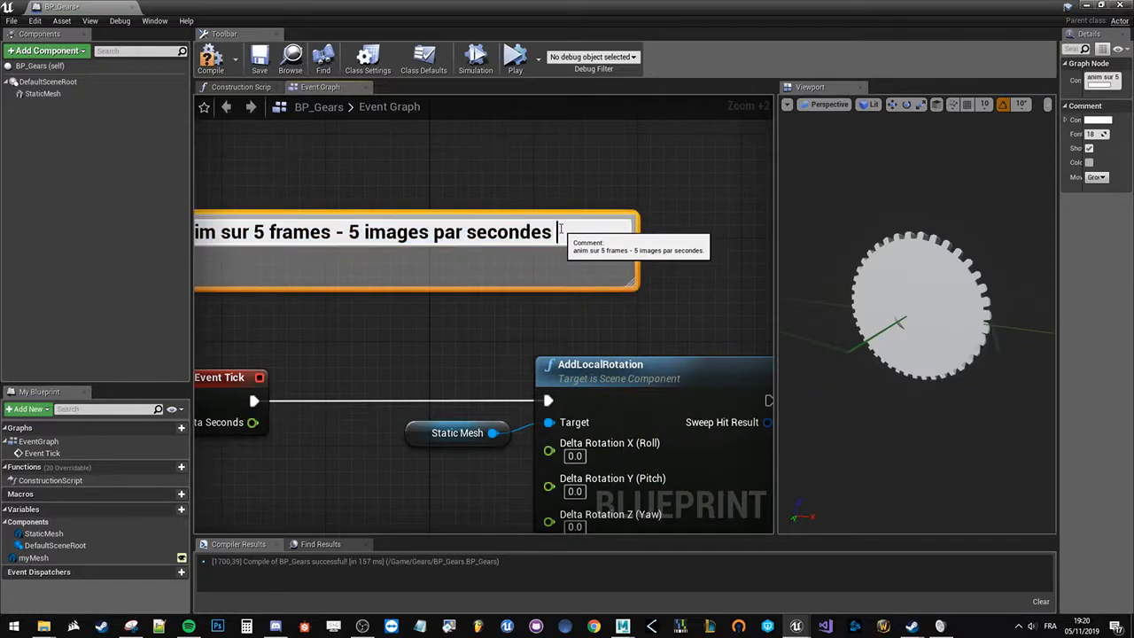
right_click_drag(566, 266, 624, 285)
double_click(634, 252)
left_click(634, 252)
type("1")
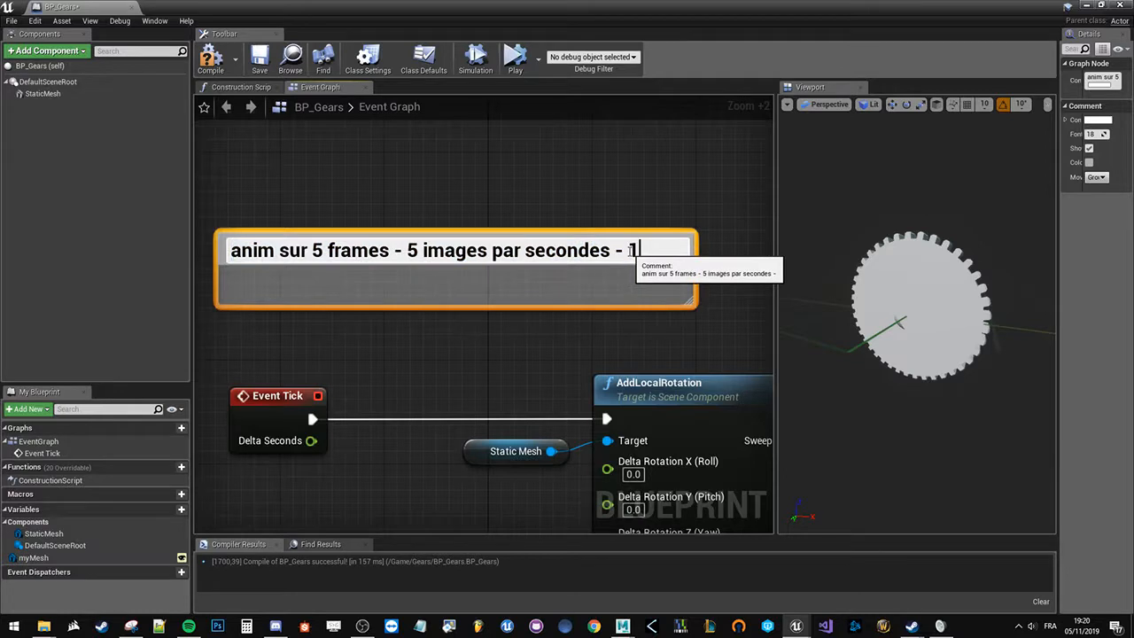
type("/5")
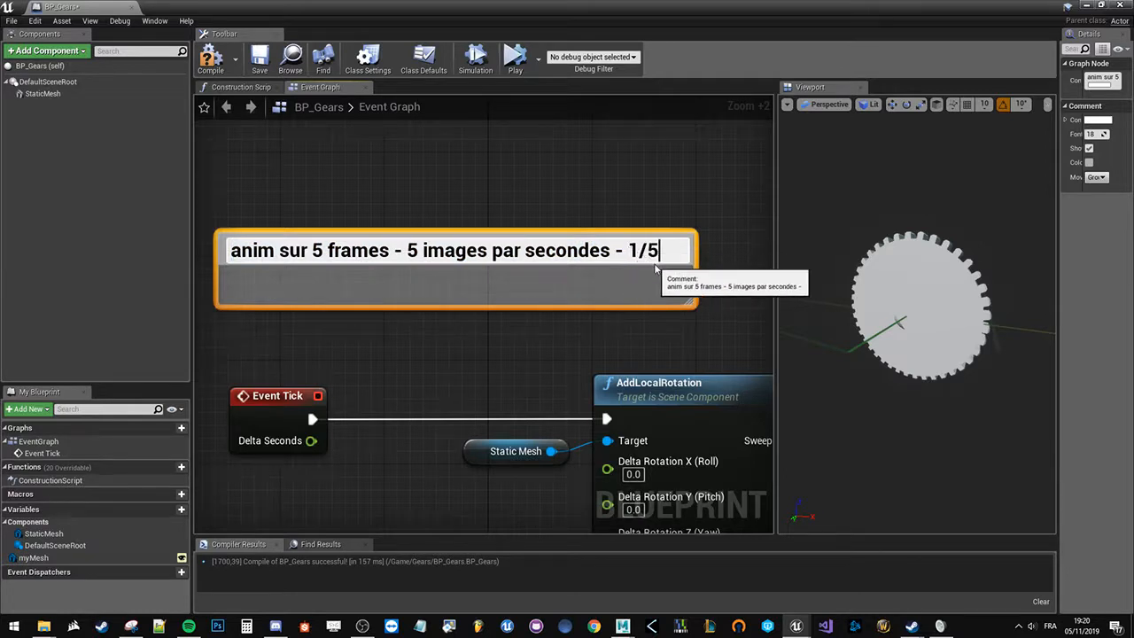
- Widen the comment box further and append ": 0.2" to its title
left_click_drag(699, 281, 775, 273)
right_click_drag(653, 269, 573, 299)
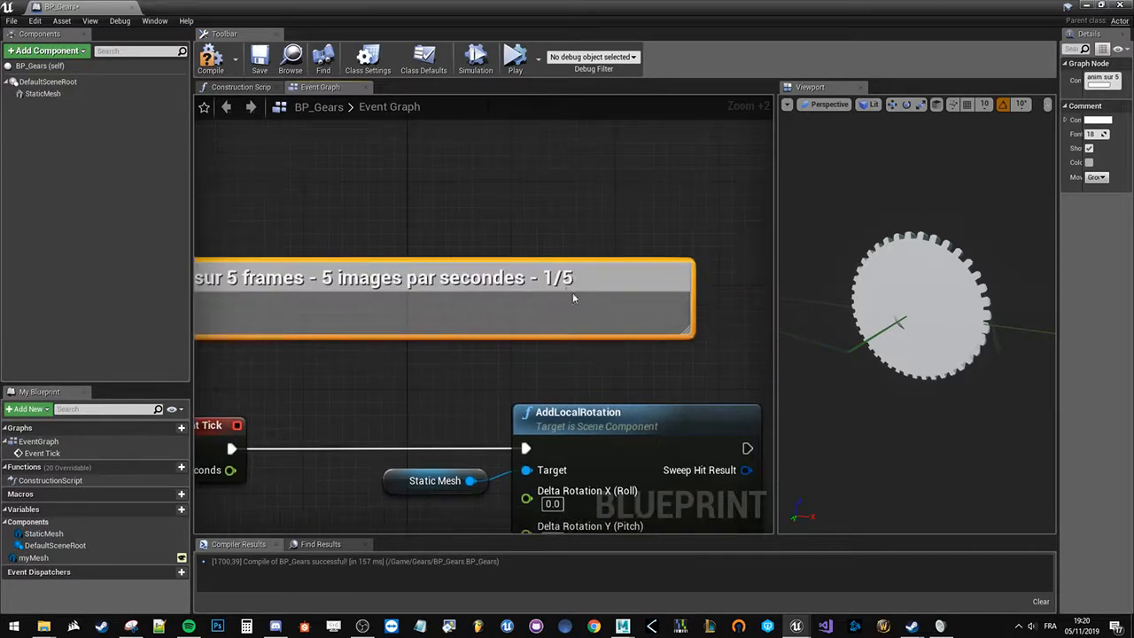
double_click(576, 288)
left_click(579, 280)
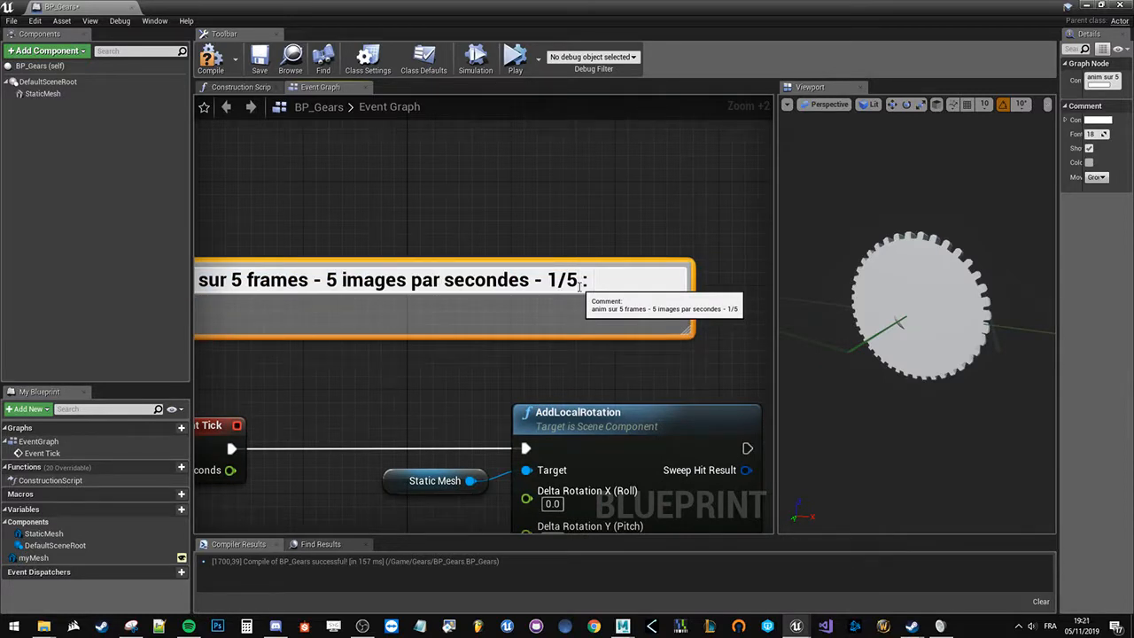
type(": 0.2")
left_click(568, 358)
- Insert "/\t =" before 0.2 in the comment box title
right_click_drag(521, 302, 678, 261)
right_click_drag(533, 248, 426, 274)
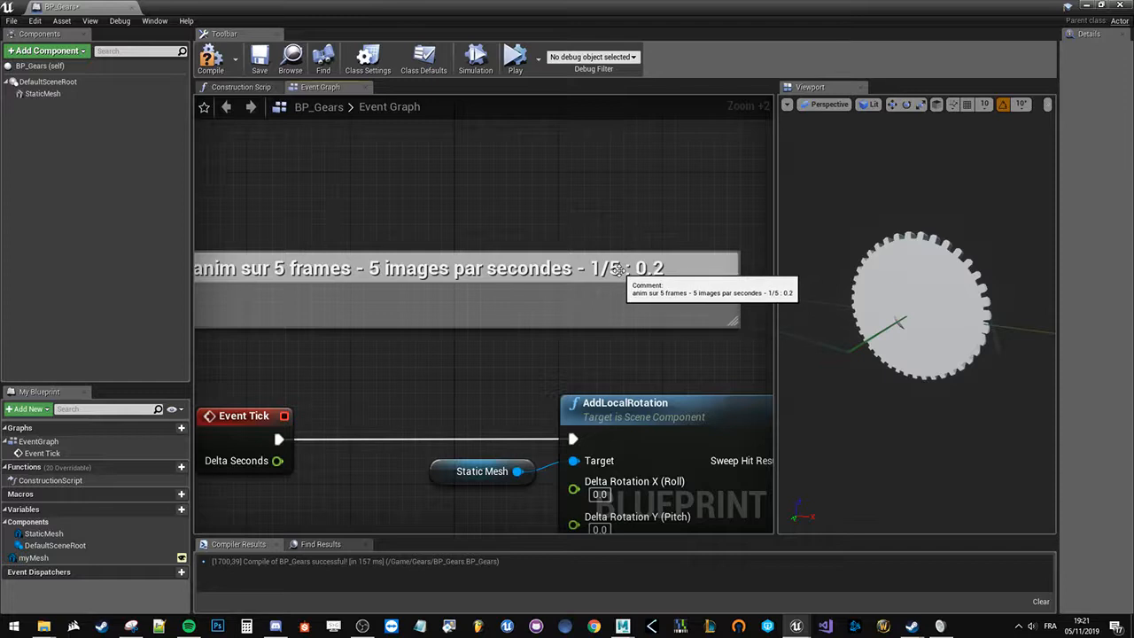
right_click_drag(652, 269, 556, 274)
double_click(556, 275)
left_click_drag(543, 274, 573, 274)
left_click(546, 269)
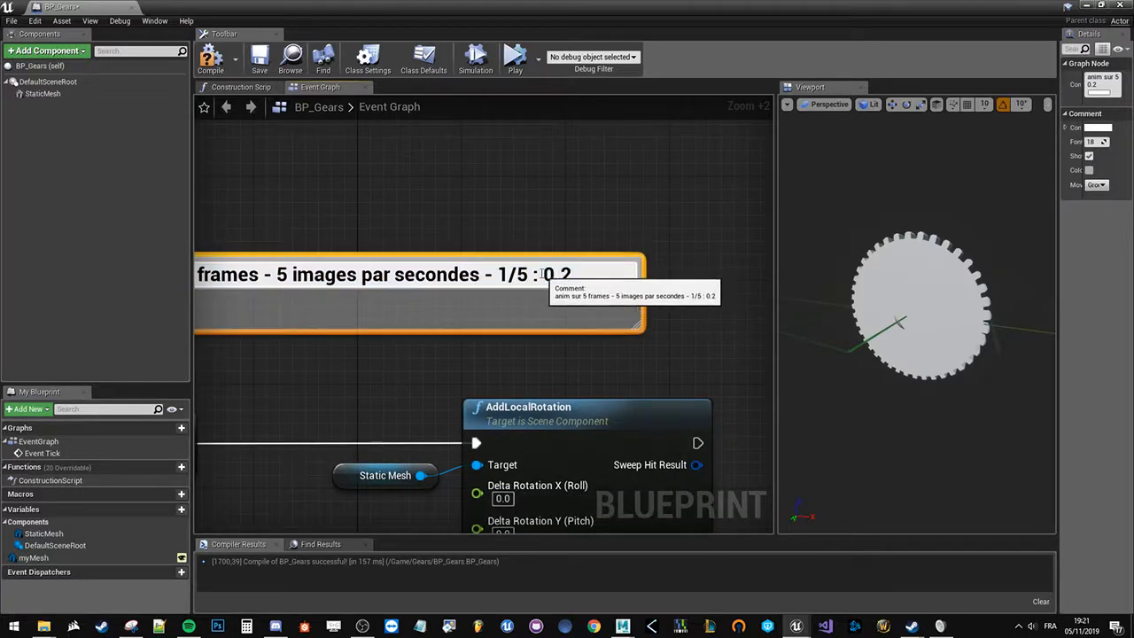
type("/\\t")
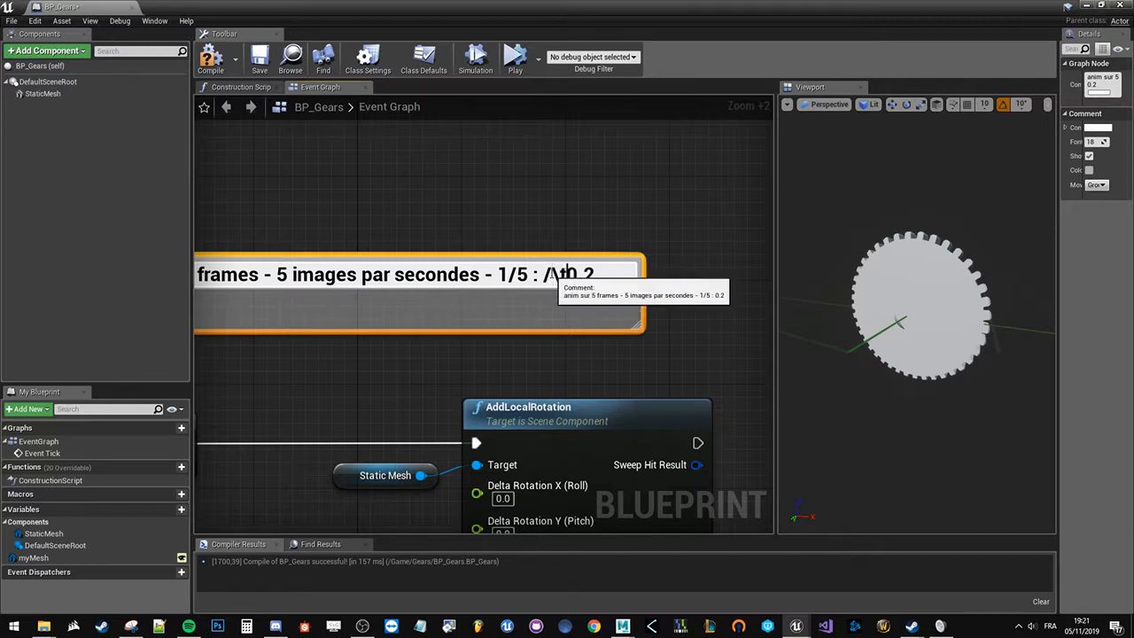
left_click(571, 273)
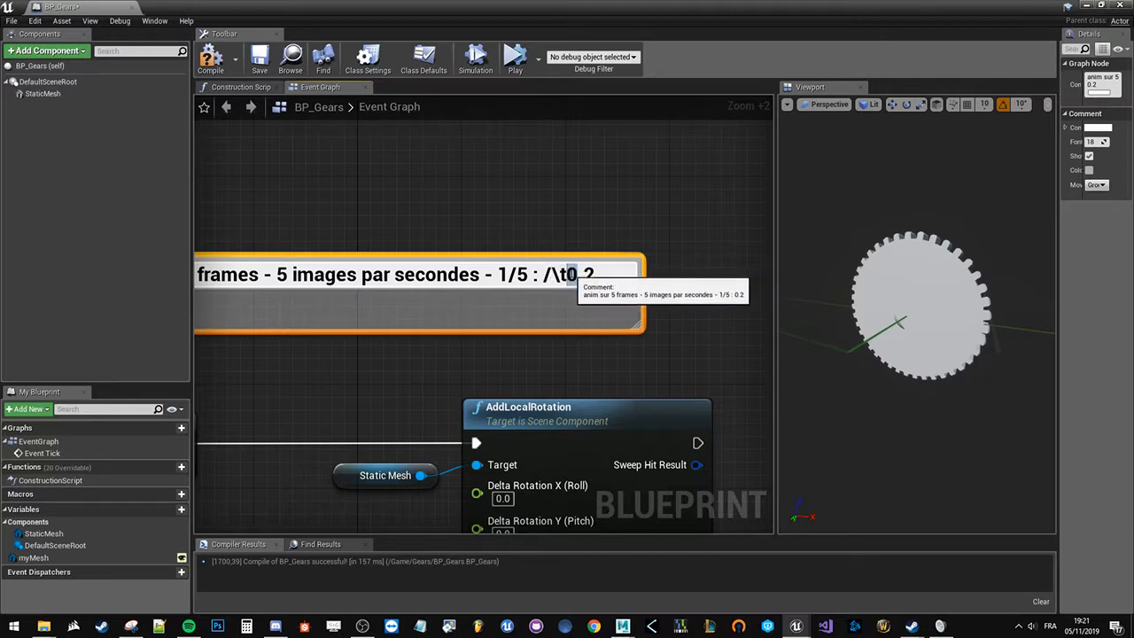
type("=")
left_click(654, 292)
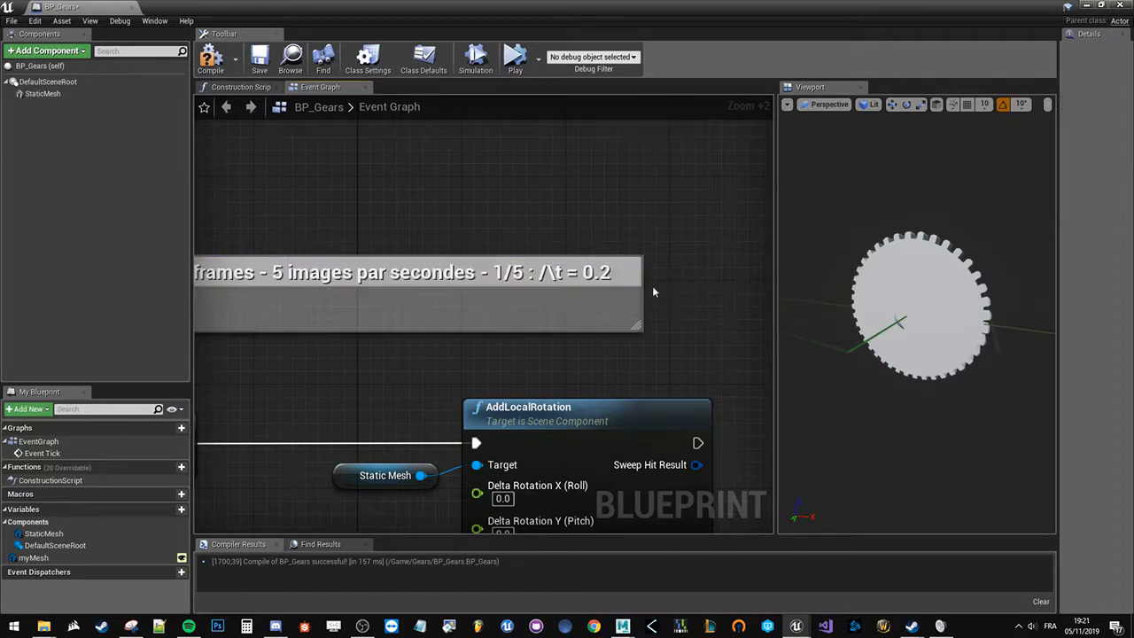
- Widen the comment box further and set AddLocalRotation's Delta Rotation Y (Pitch) to 5.0
left_click_drag(656, 285, 785, 278)
double_click(649, 268)
right_click_drag(480, 311, 608, 114)
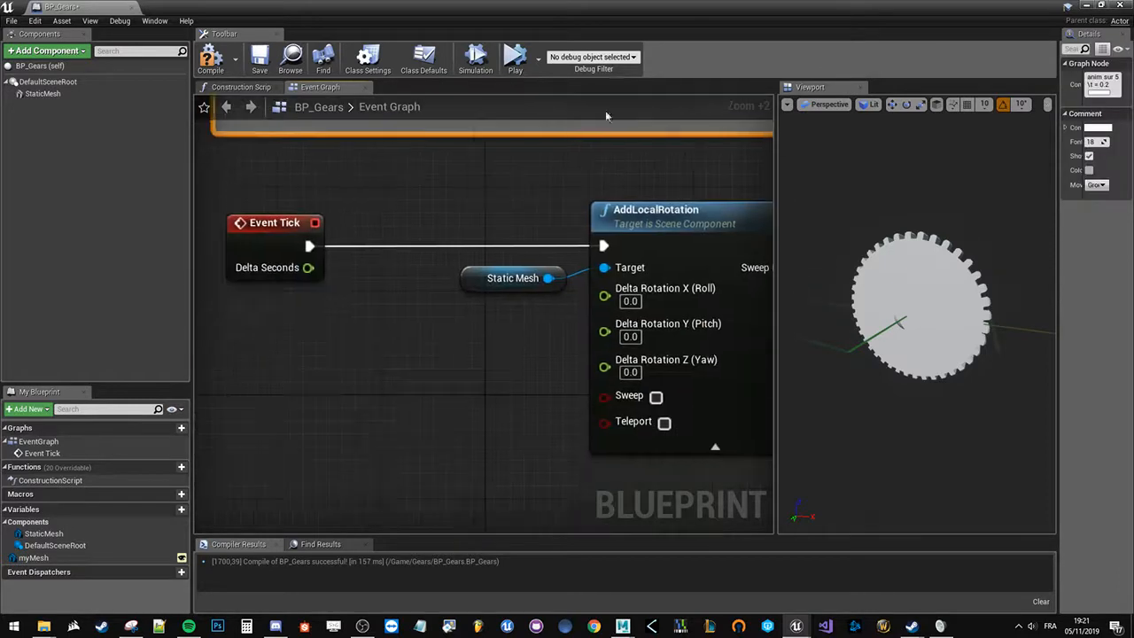
left_click(523, 376)
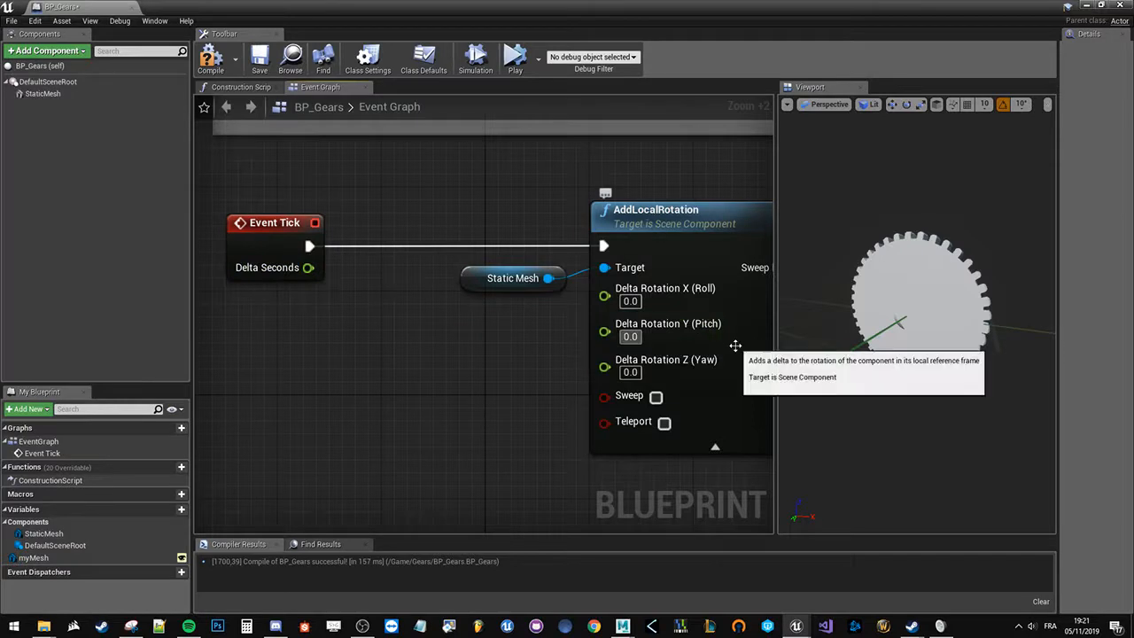
right_click_drag(499, 378, 480, 247)
- Append "- 5*5 = 25" to the comment box title
double_click(499, 206)
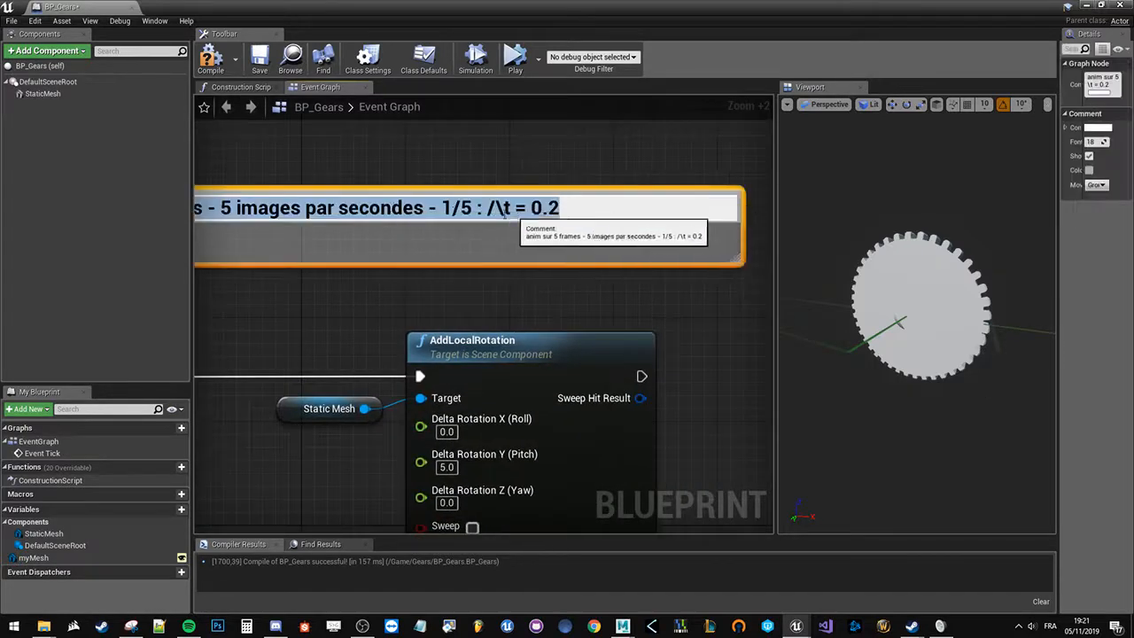
left_click(551, 207)
key("End")
type("-")
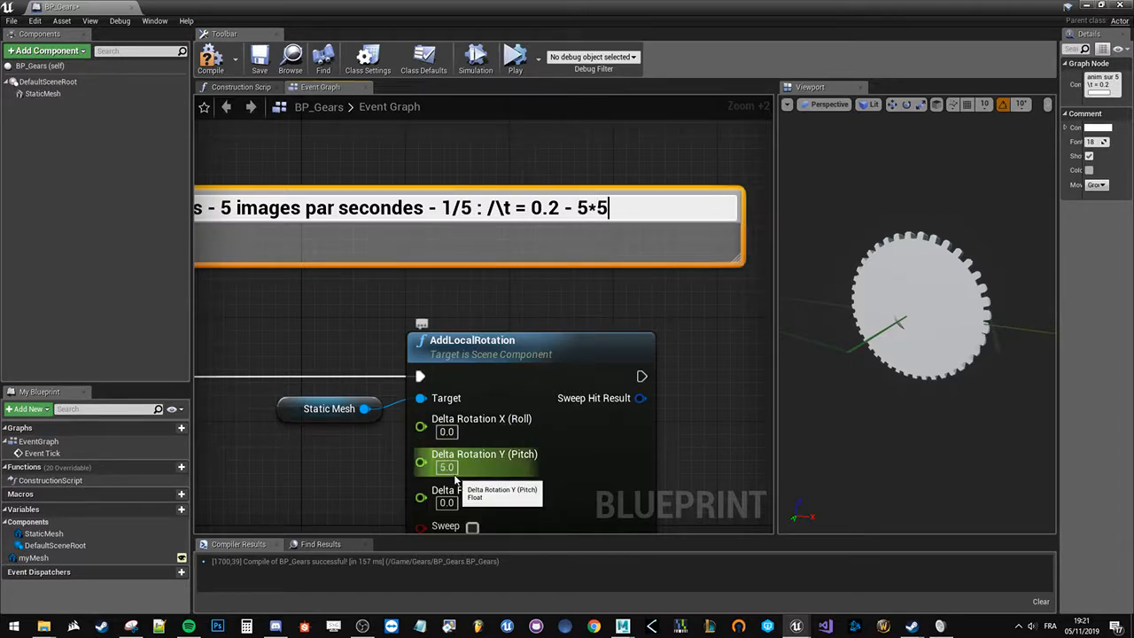
type("5")
key("Return")
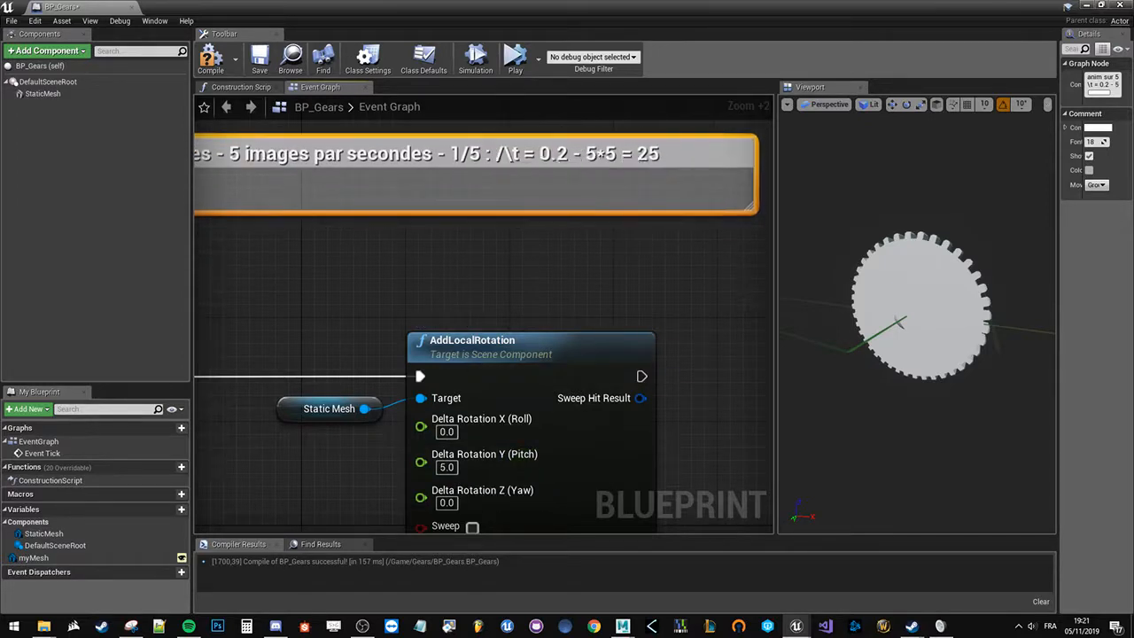
- Duplicate the comment box and place the copy directly below the original, aligned with its edges
scroll(376, 274, "down", 2)
key("ctrl+c")
key("ctrl+v")
left_click_drag(382, 282, 279, 279)
- Change the frame rate in the copied comment's title to "1 image par seconde"
double_click(281, 277)
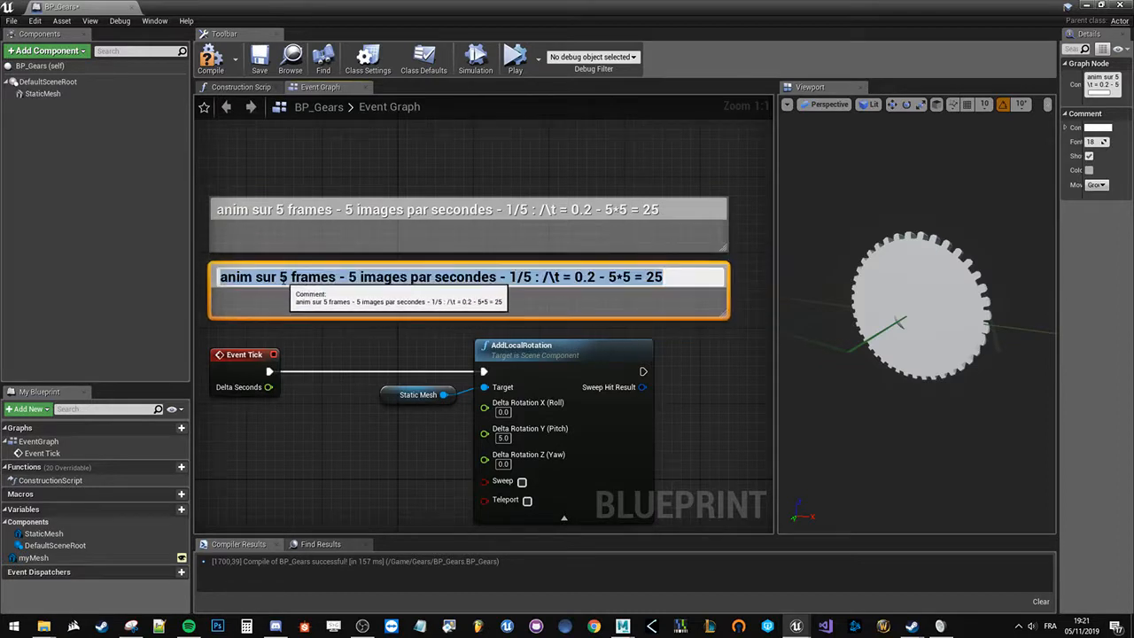
left_click(333, 277)
key("shift+Home")
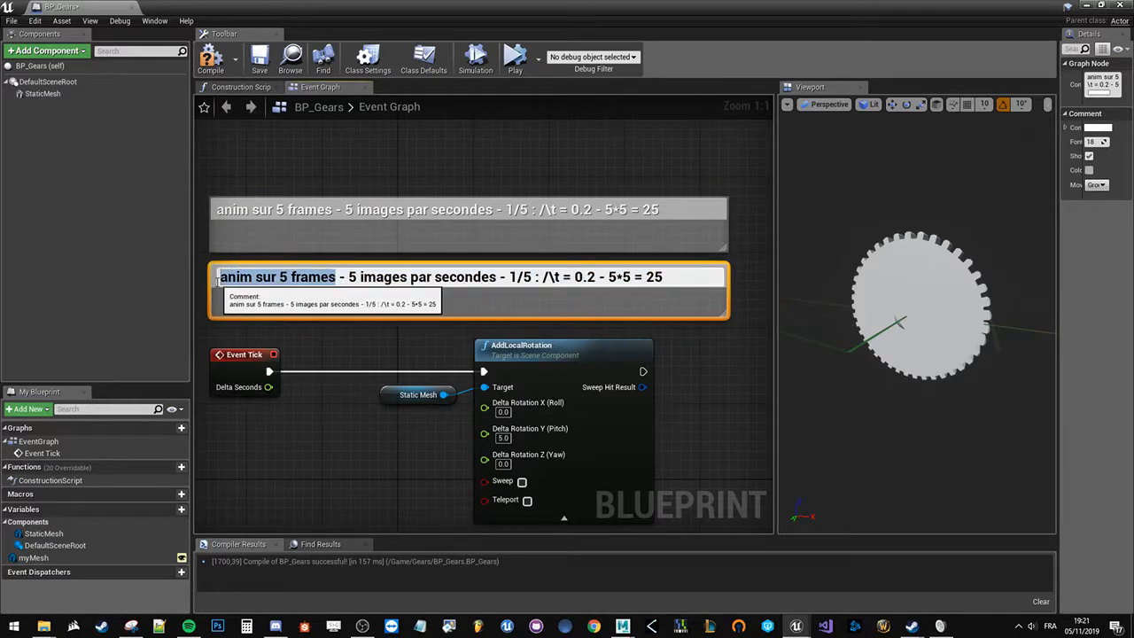
left_click(358, 276)
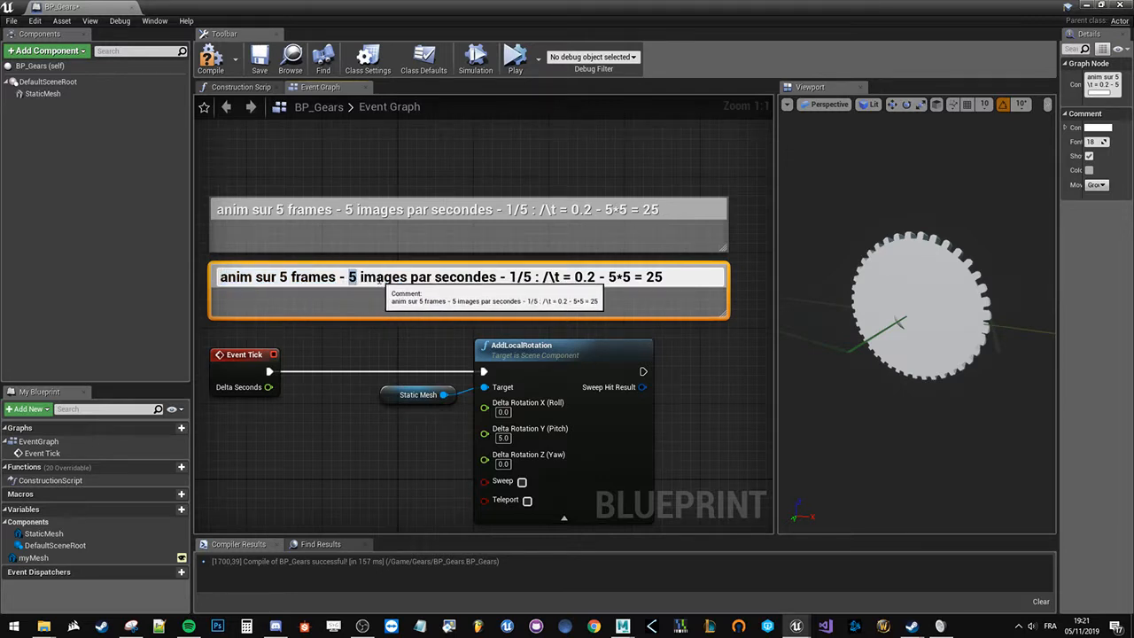
left_click(405, 275)
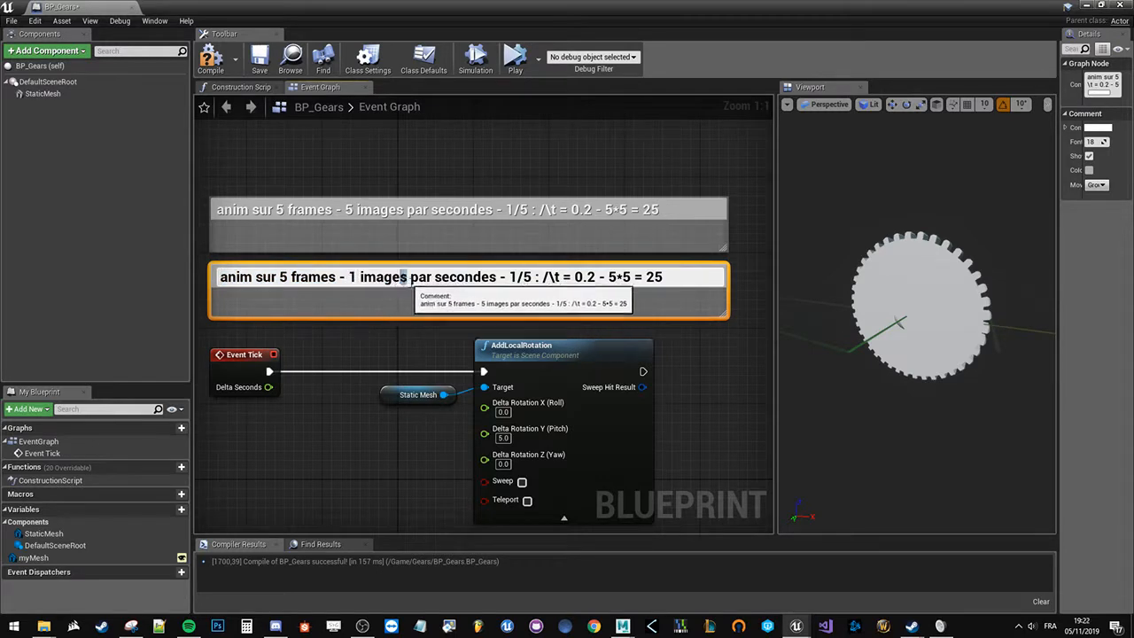
key("BackSpace")
left_click(489, 276)
key("BackSpace")
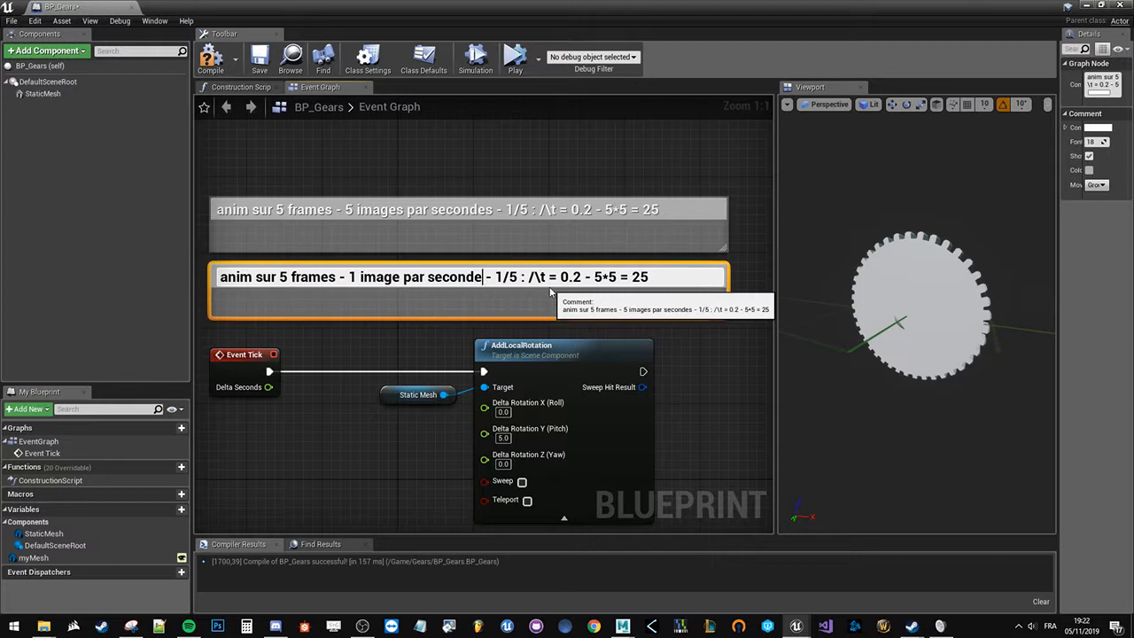
- Change the ratio in the lower comment's title to 1/1 and its /\t value to 1
double_click(519, 277)
type("1")
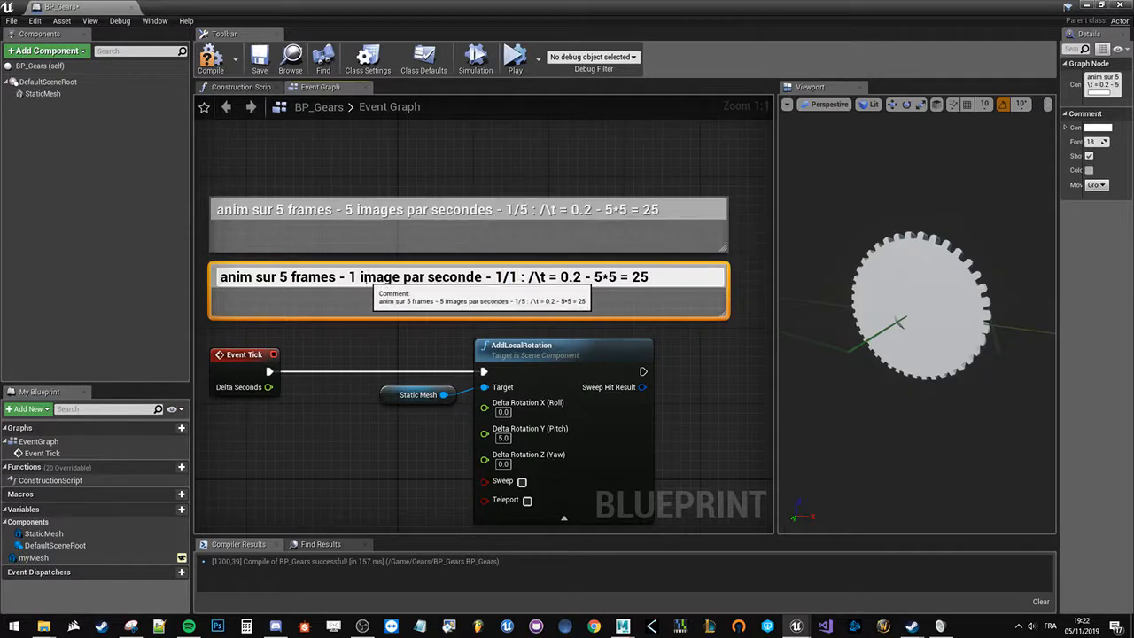
left_click_drag(559, 278, 585, 277)
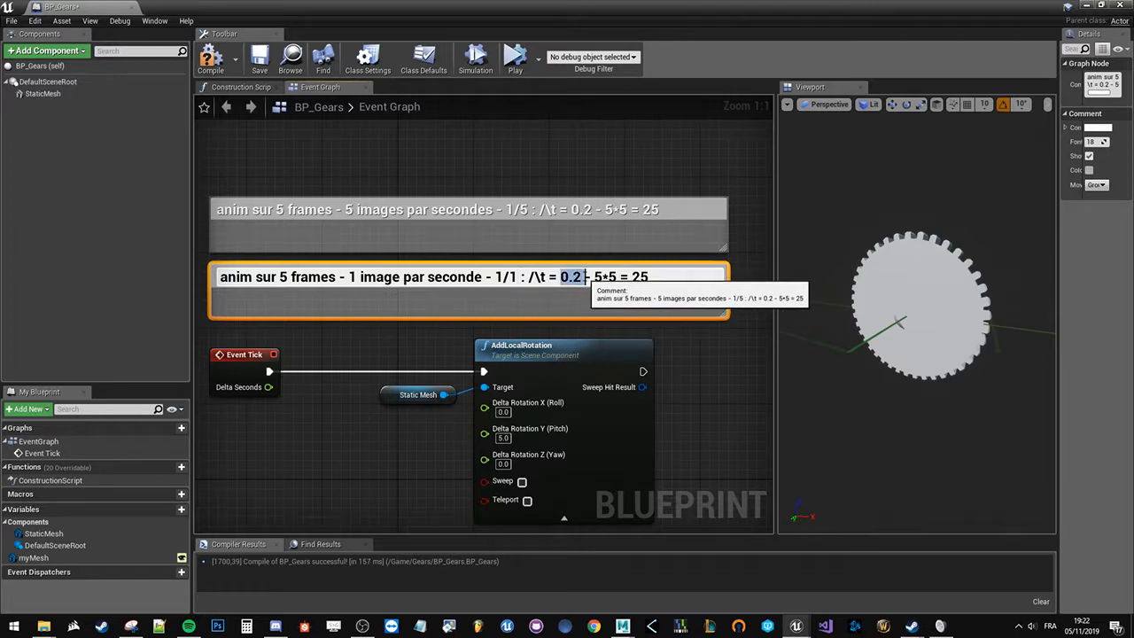
type("1")
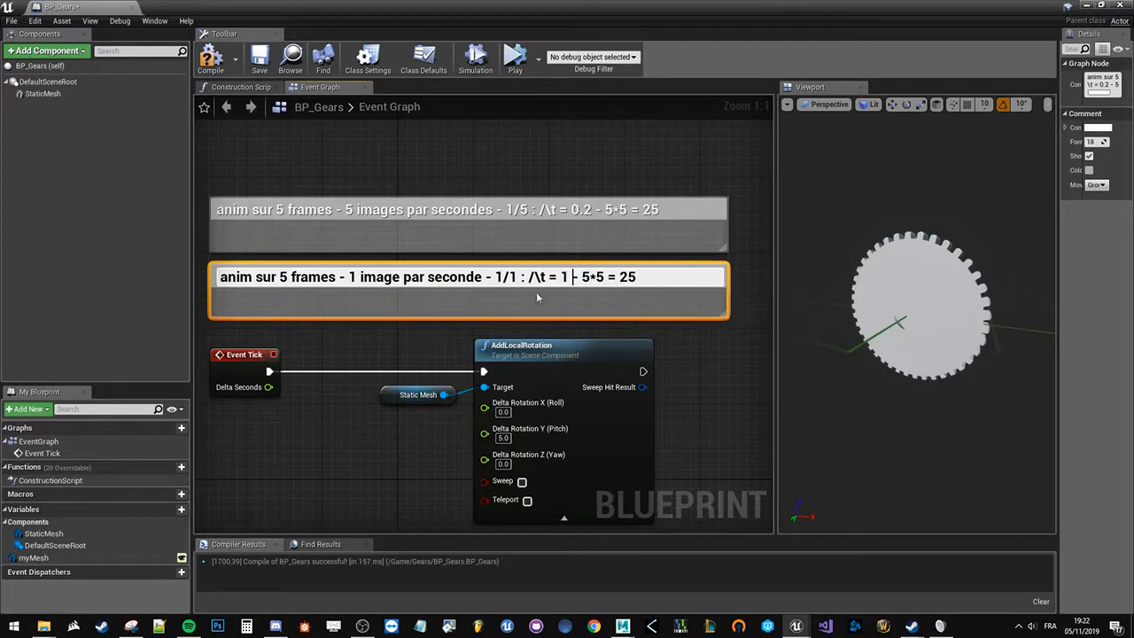
- Change the calculation at the end of the lower comment's title to "5*1 = 5"
double_click(620, 211)
left_click_drag(624, 211, 631, 211)
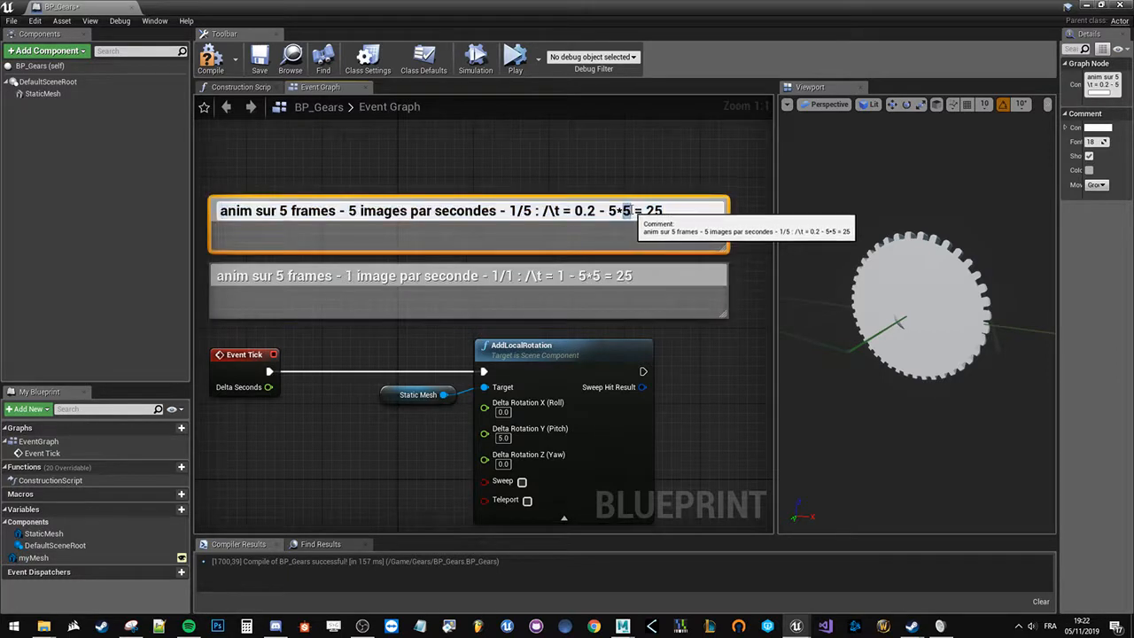
double_click(233, 278)
left_click_drag(220, 274, 320, 269)
left_click_drag(583, 273, 604, 277)
type("1")
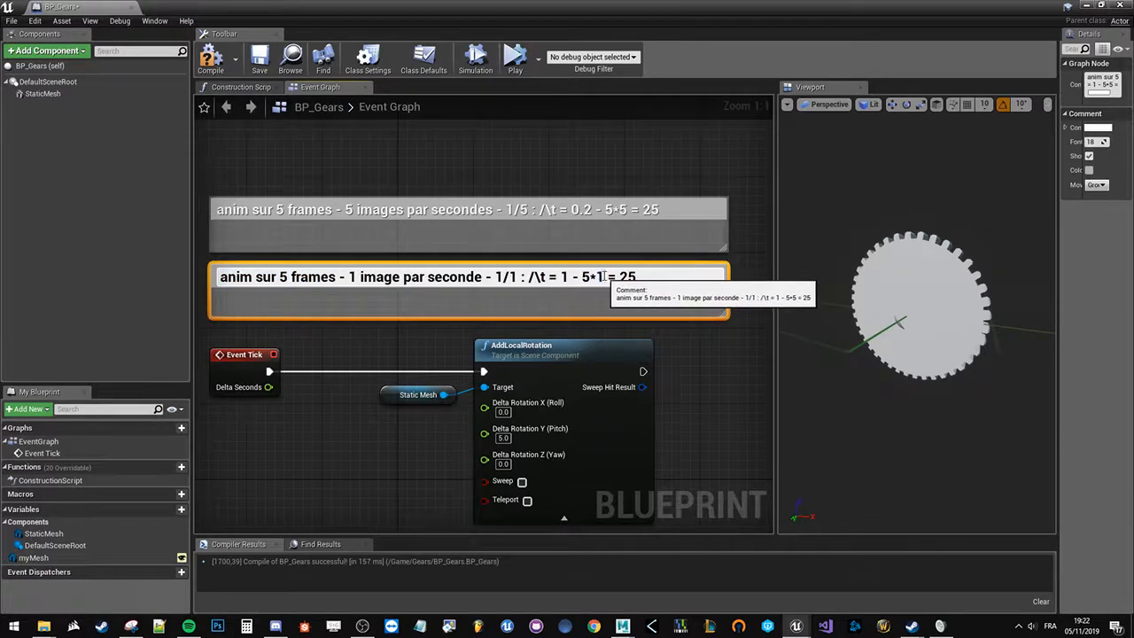
left_click_drag(607, 276, 541, 275)
left_click_drag(636, 276, 620, 276)
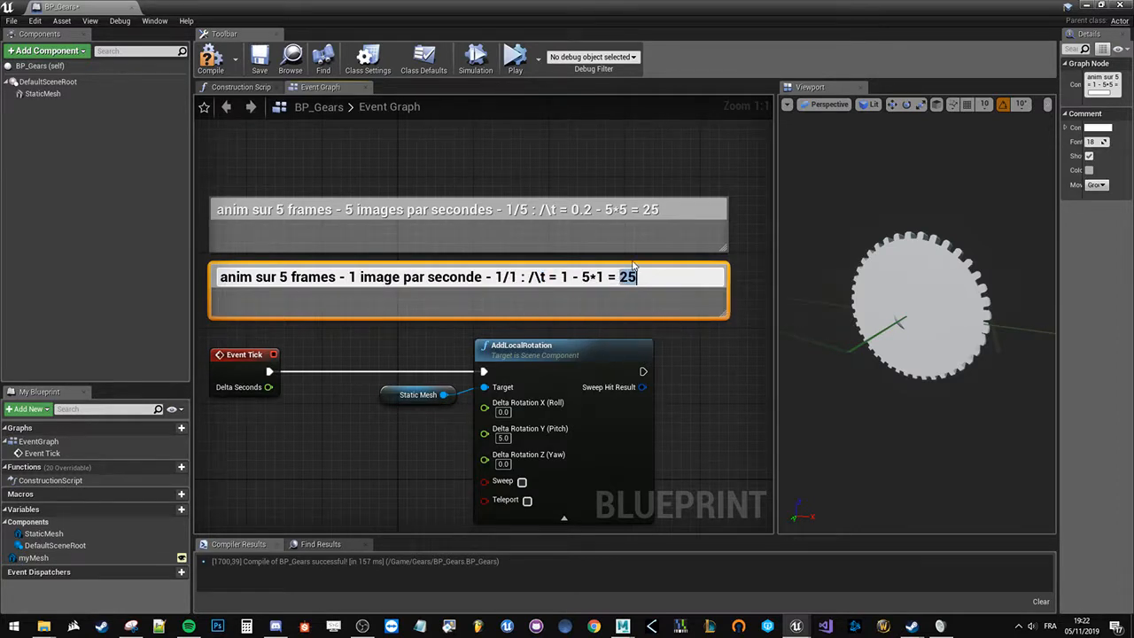
type("5")
left_click(687, 338)
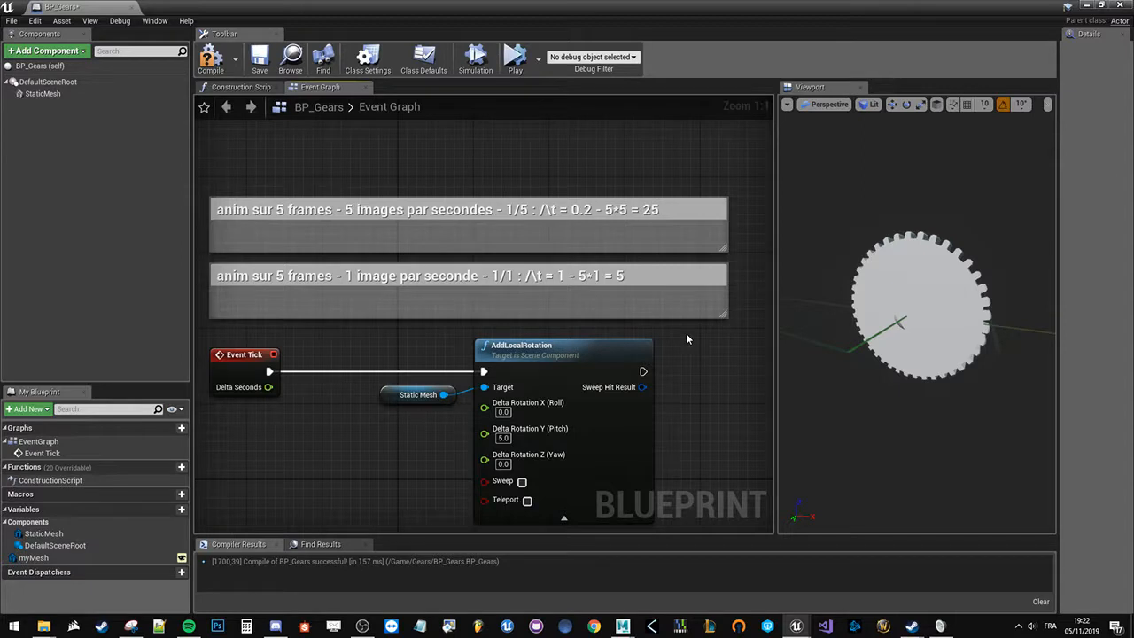
- Add a float * float multiply node fed by Event Tick's Delta Seconds
right_click_drag(677, 330, 724, 265)
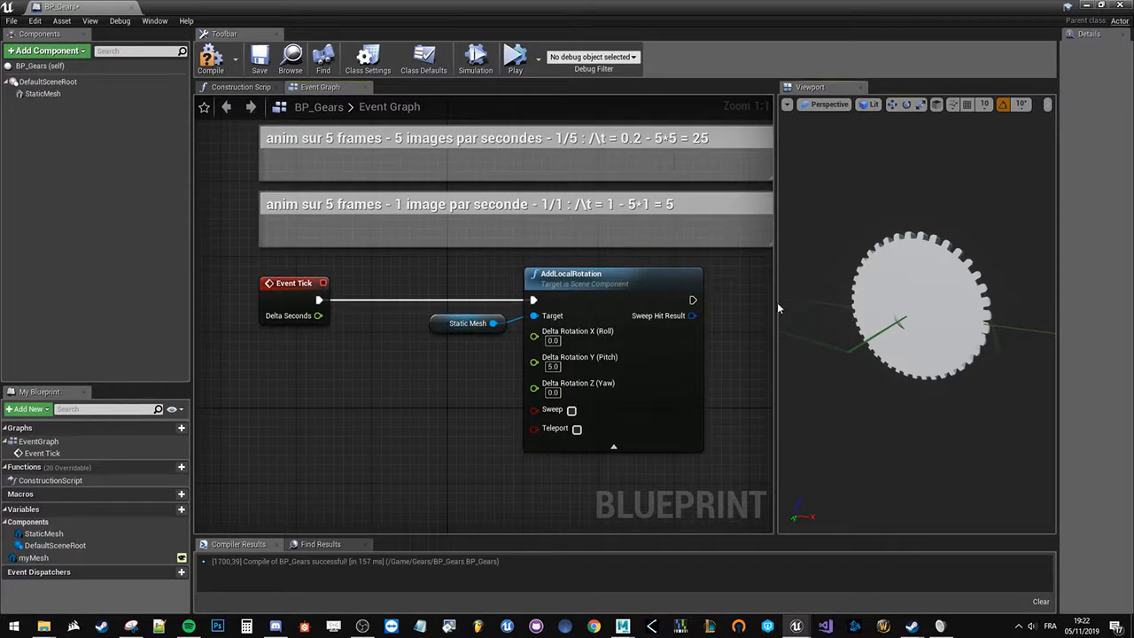
scroll(317, 358, "up", 1)
scroll(317, 350, "up", 1)
left_click_drag(319, 308, 390, 399)
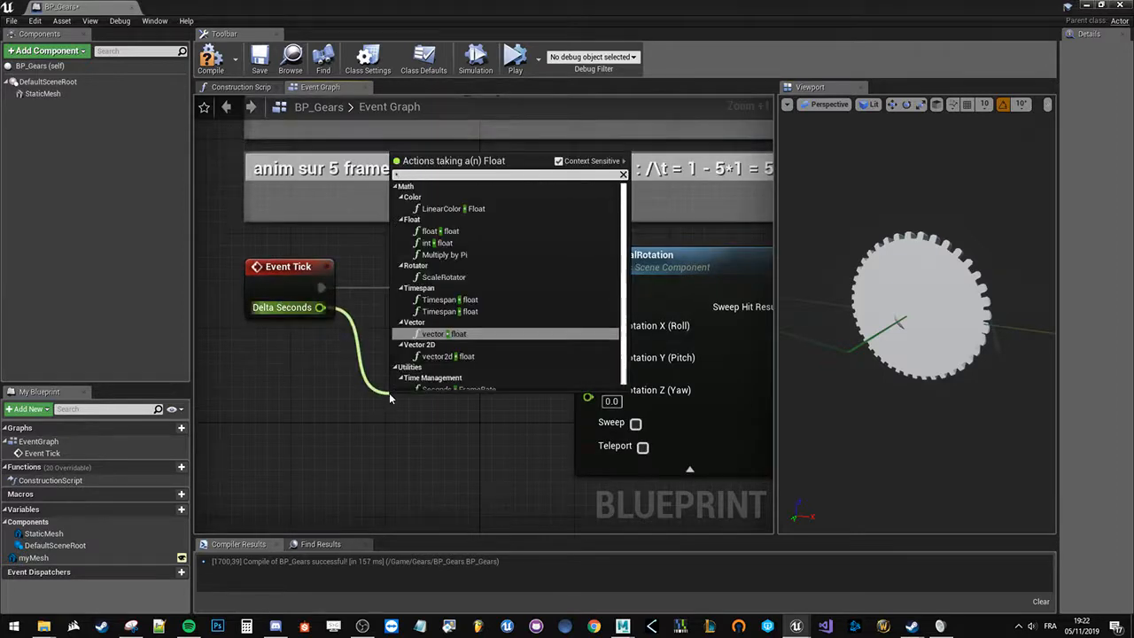
left_click(440, 231)
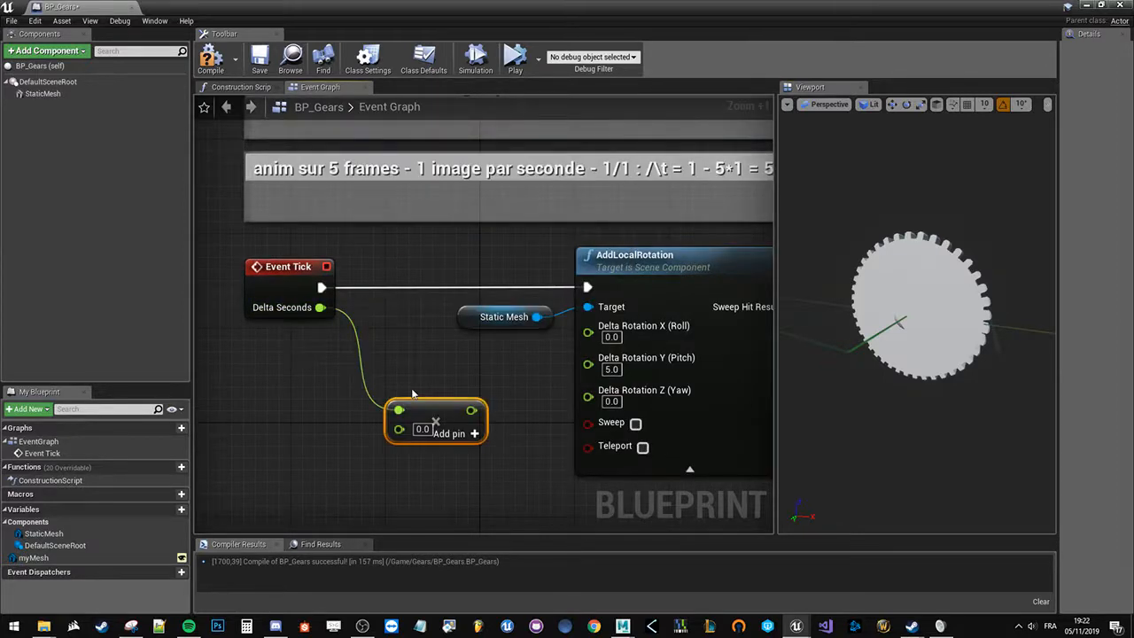
- Examine the frame rates and the /\t term in the two comment titles above the nodes
right_click_drag(412, 393, 340, 511)
left_click_drag(259, 171, 679, 365)
left_click(459, 338)
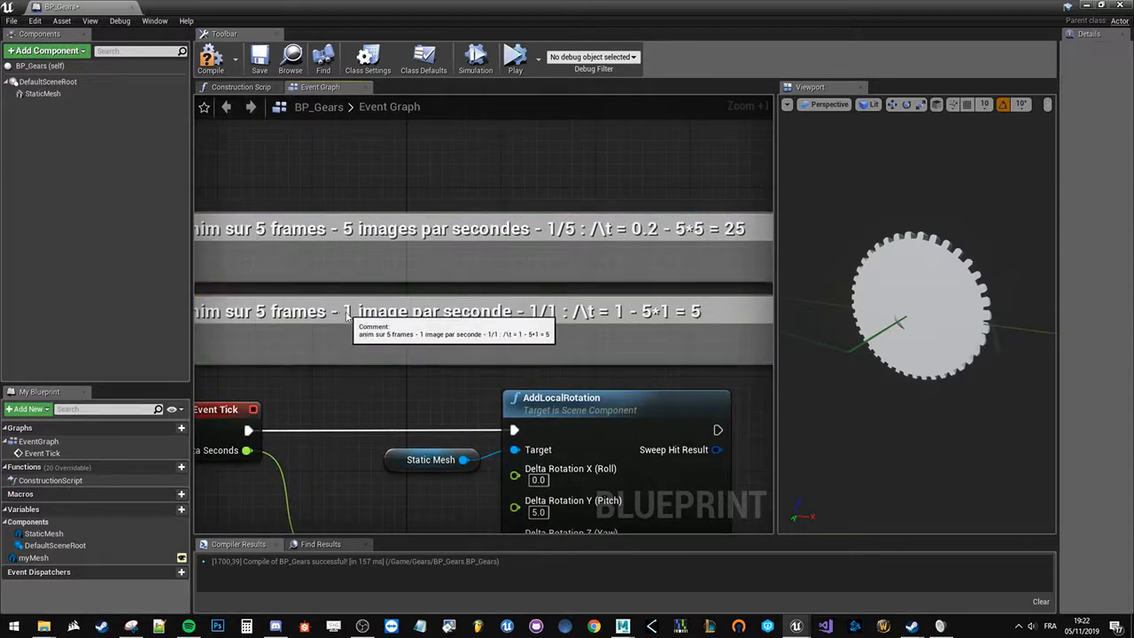
double_click(582, 312)
left_click_drag(577, 312, 602, 313)
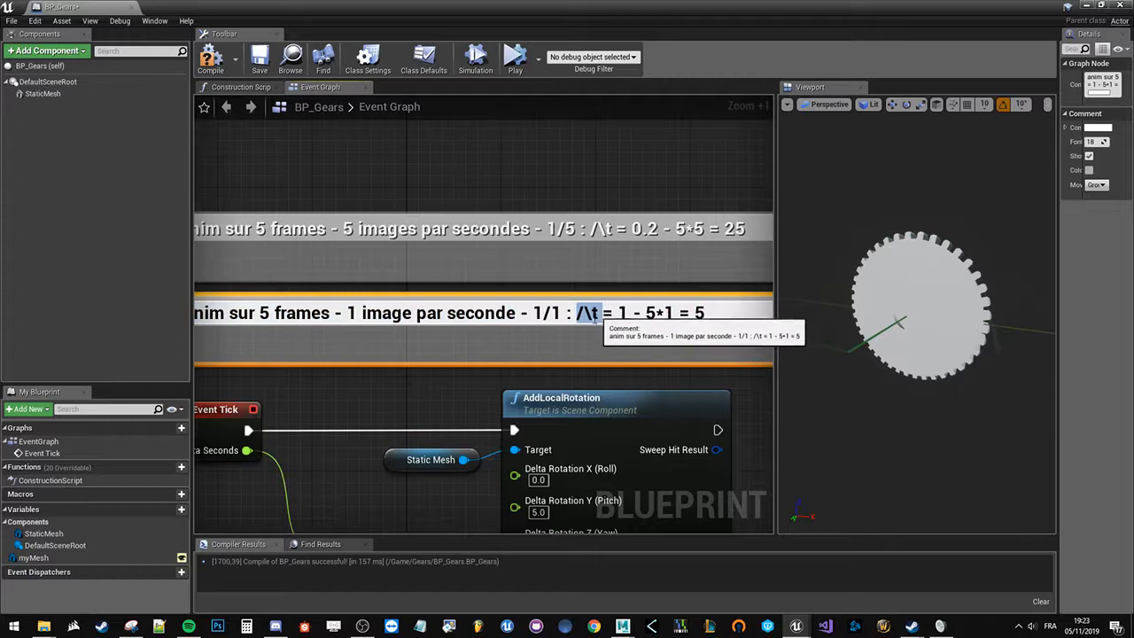
left_click(590, 343)
left_click_drag(633, 165, 682, 354)
left_click(688, 374)
right_click_drag(688, 374, 743, 189)
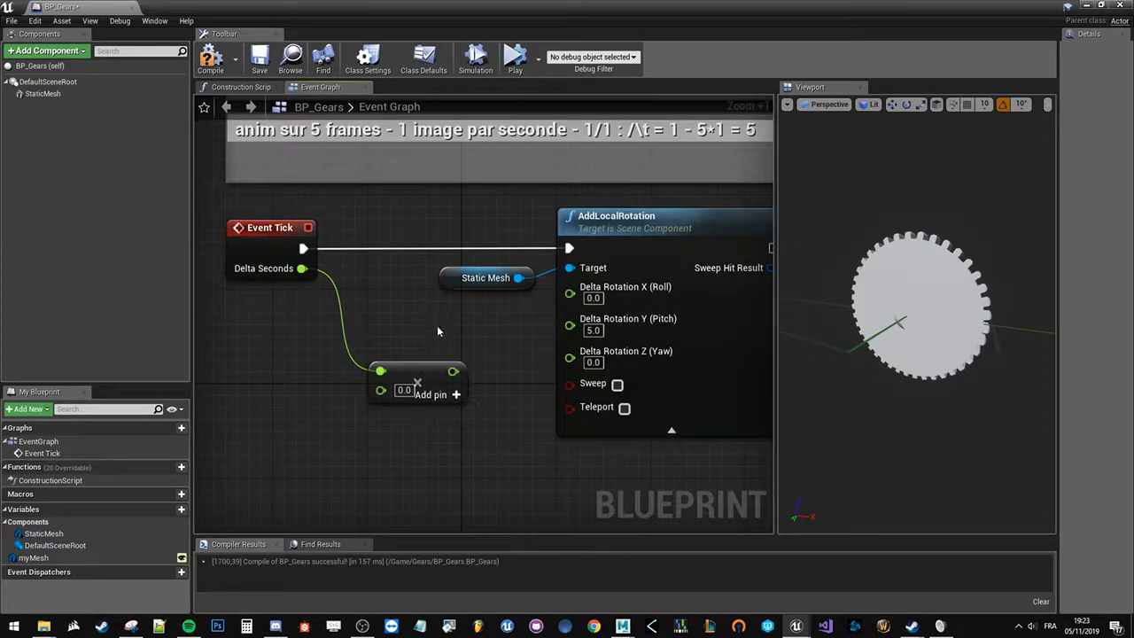
- Promote the multiply node's second input to an instance-editable variable named "speed" and compile the Blueprint
left_click_drag(429, 376, 315, 345)
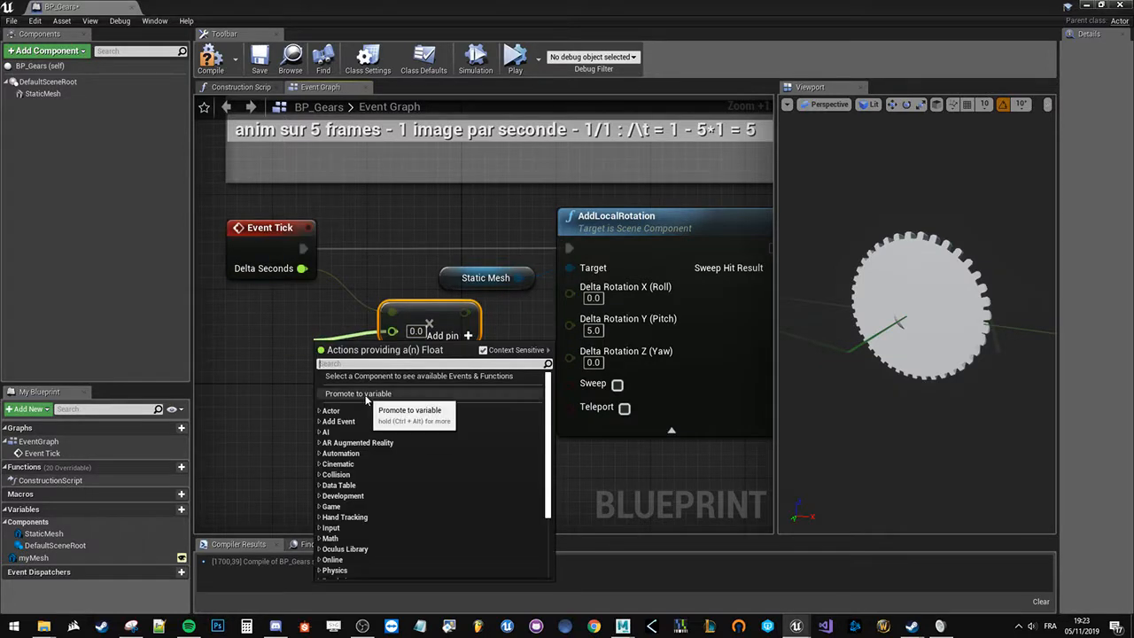
left_click(364, 395)
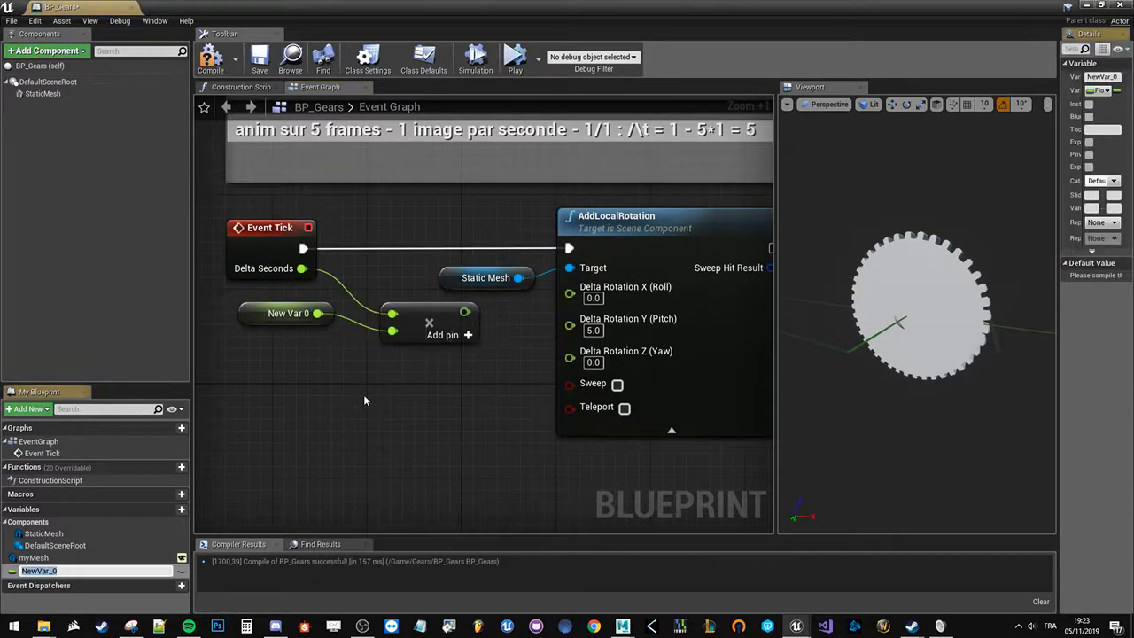
type("speed")
key("Return")
left_click(181, 570)
left_click(210, 58)
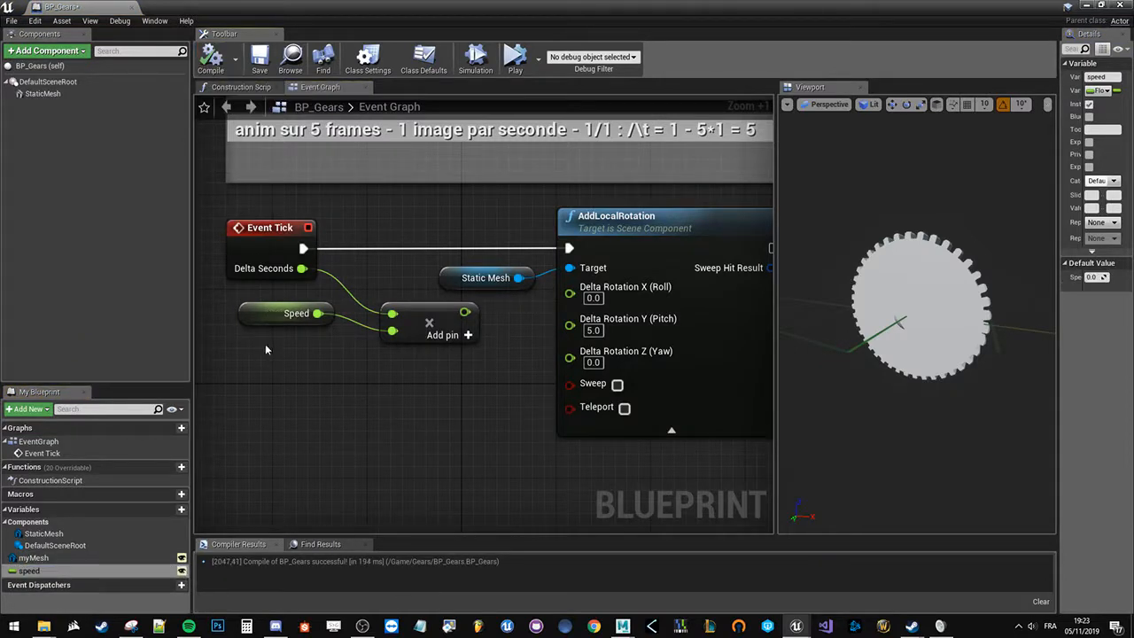
- Connect the multiply result to AddLocalRotation's Delta Rotation Y (Pitch), tidying the nodes, and compile and save the Blueprint
left_click_drag(262, 316, 238, 340)
left_click_drag(432, 321, 571, 325)
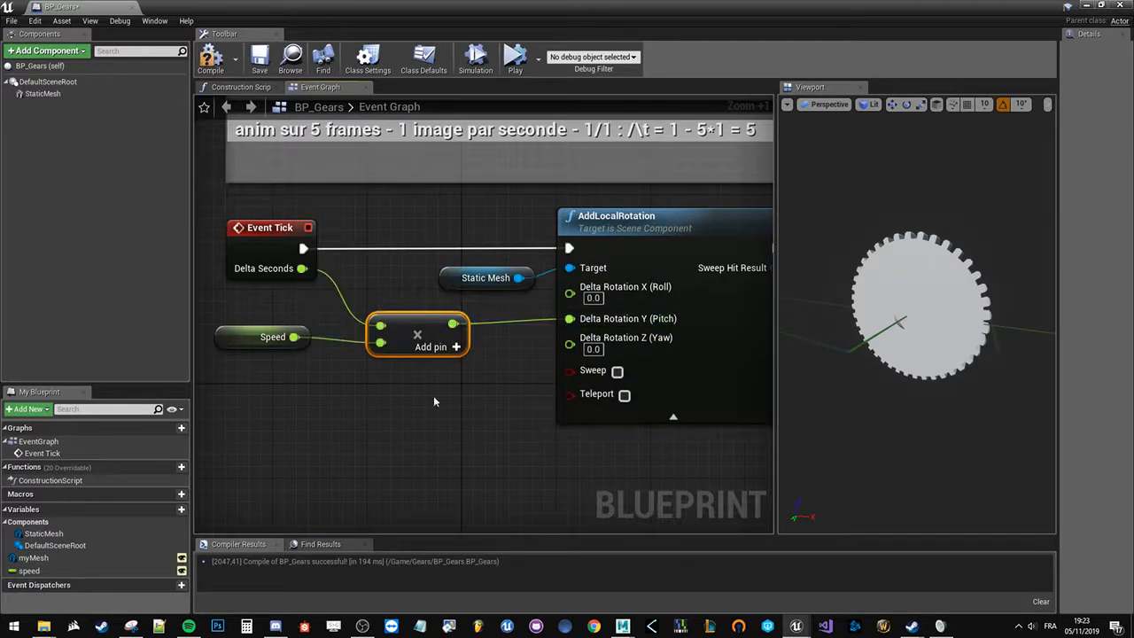
left_click(210, 56)
left_click(259, 58)
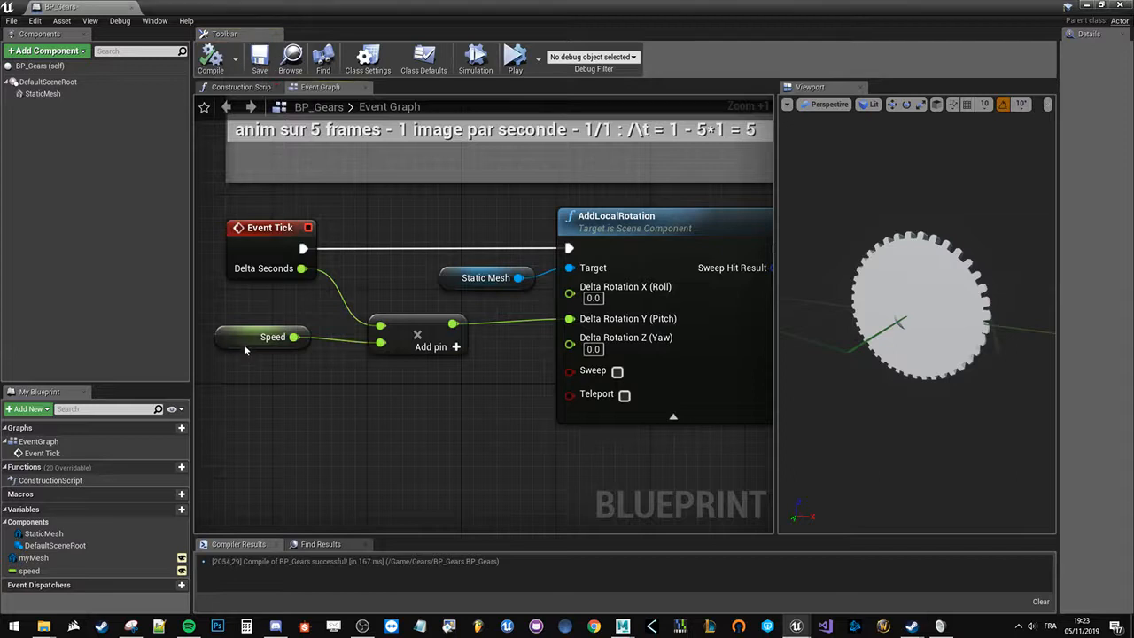
left_click_drag(243, 344, 244, 379)
- Set the Speed of both gear actors in the level to 250 and test their rotation in simulation
left_click(1084, 6)
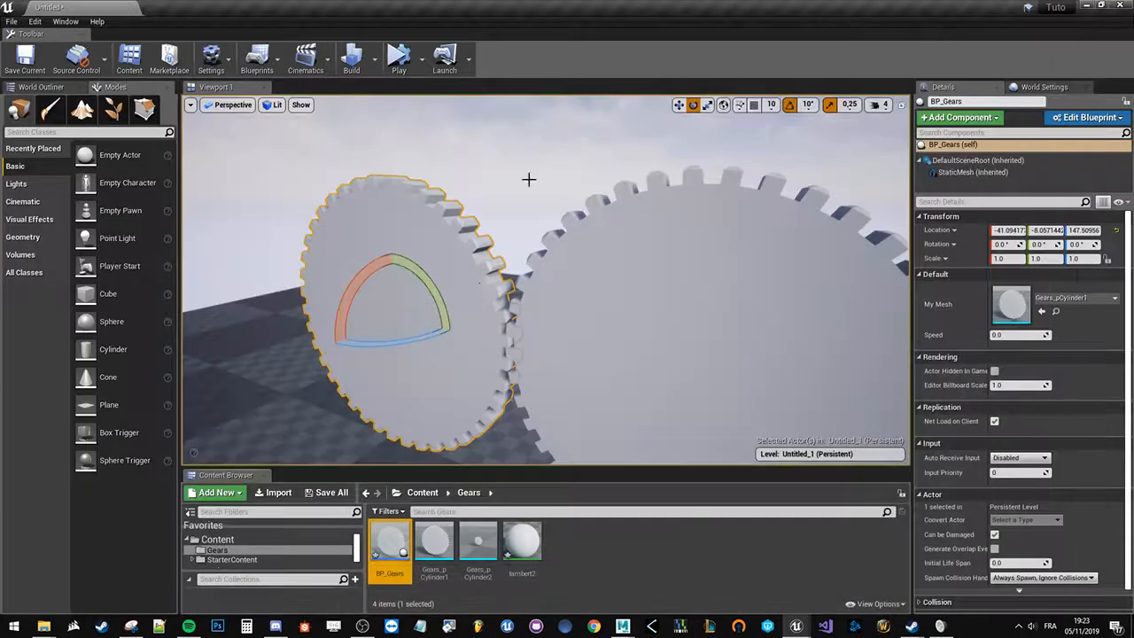
left_click(605, 306, "ctrl")
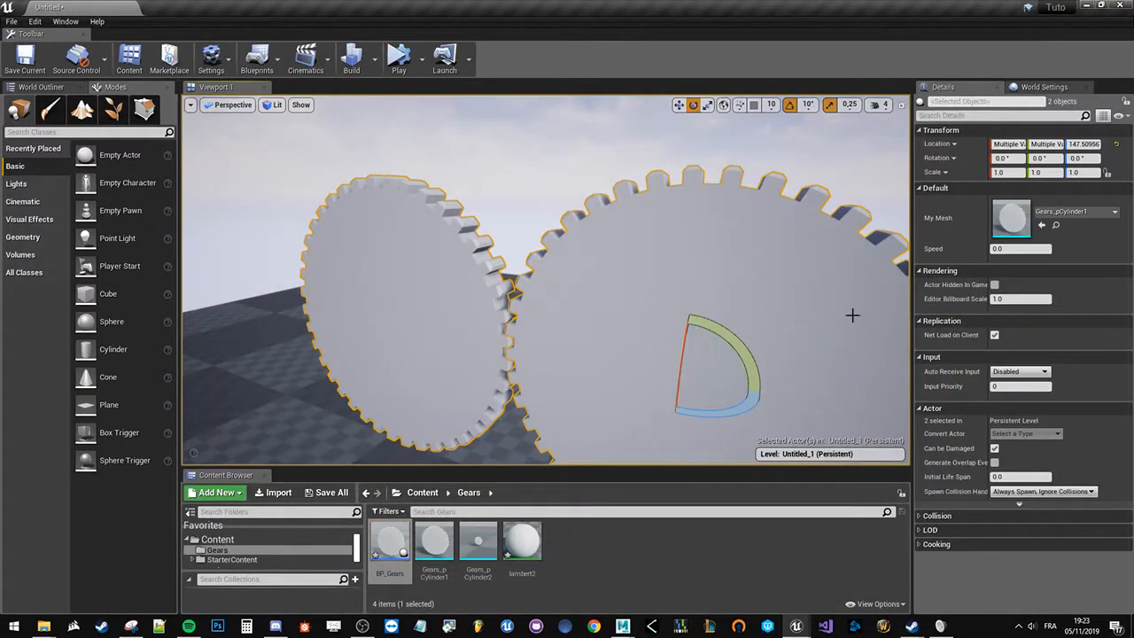
key("alt+Tab")
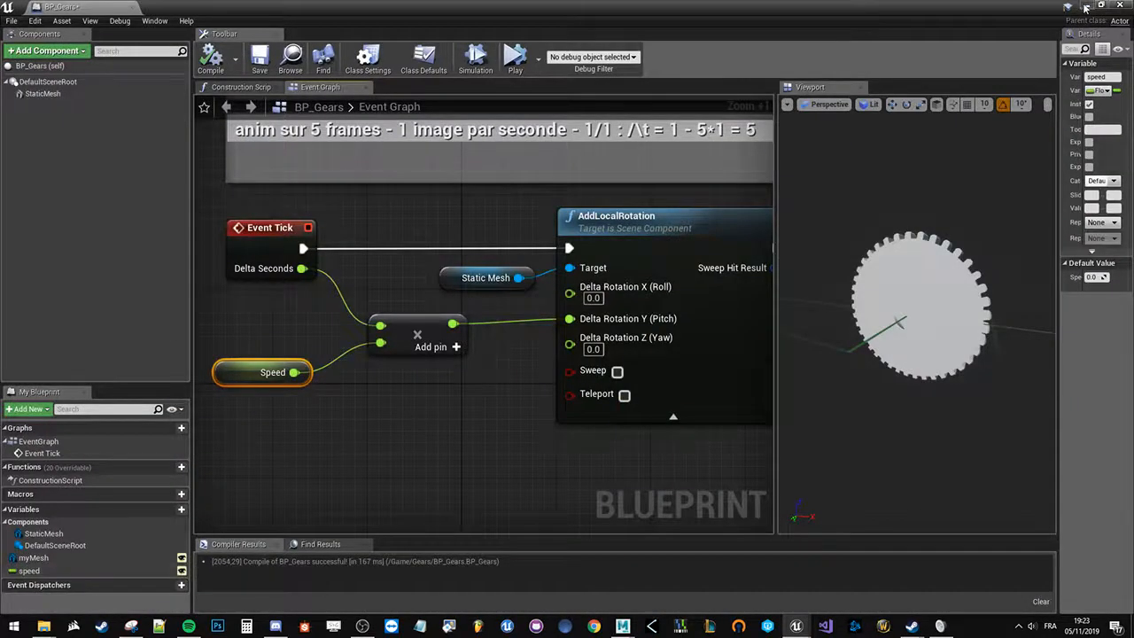
left_click(1086, 7)
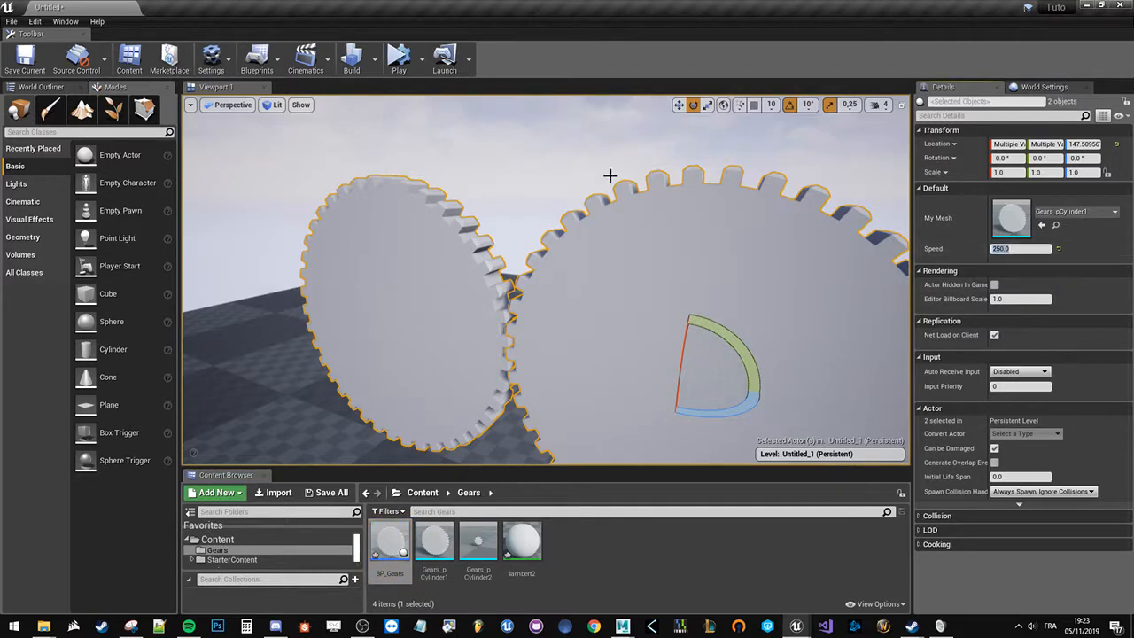
left_click(399, 60)
left_click(429, 60)
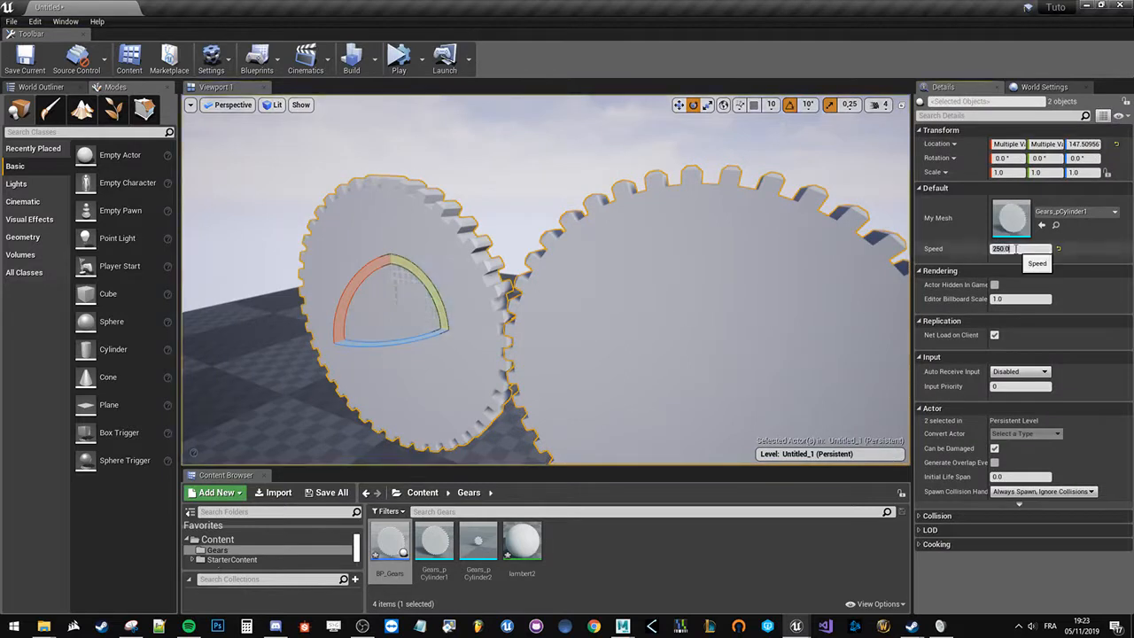
left_click(400, 58)
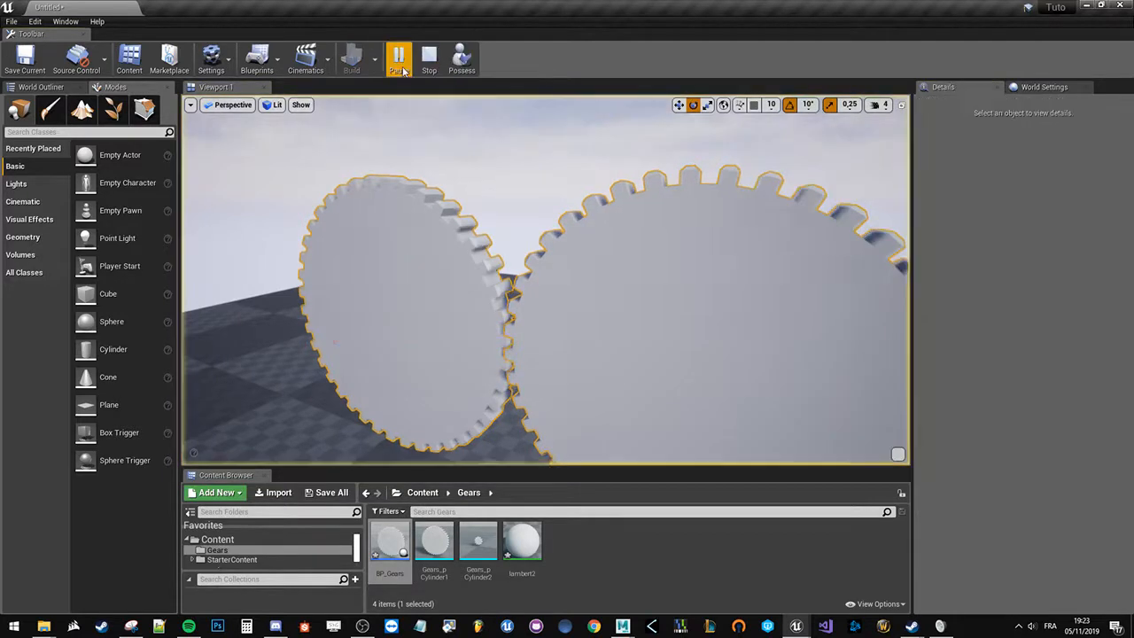
left_click(428, 63)
- Set the Speed of both gear actors to 75 and simulate the level to watch their teeth mesh
left_click(562, 258)
left_click(458, 322, "ctrl")
left_click(1015, 249)
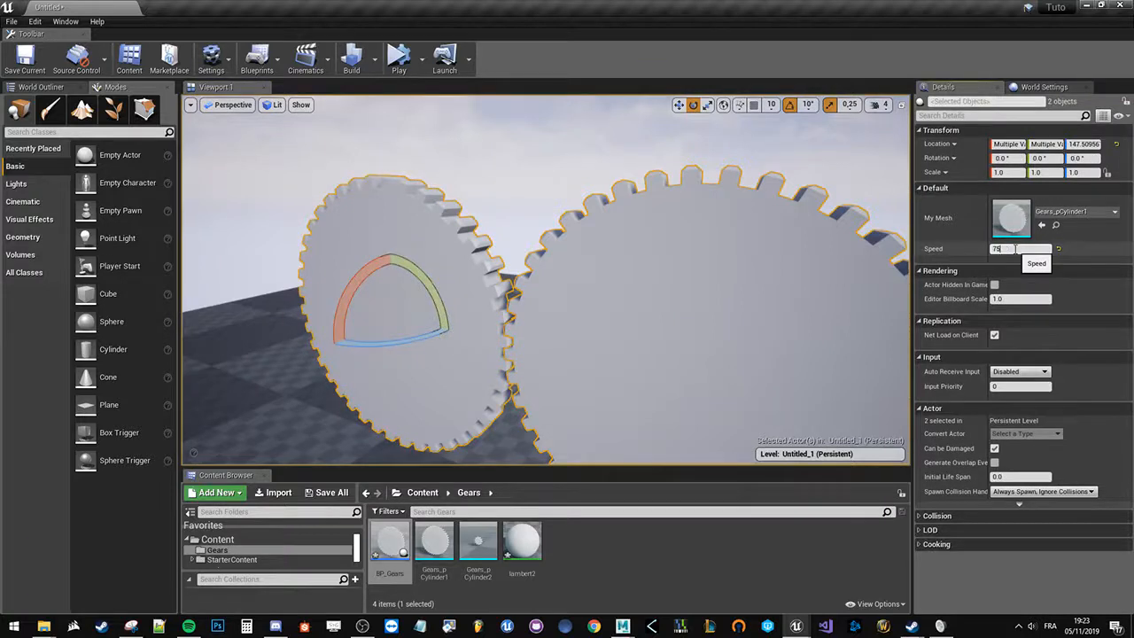
left_click(398, 59)
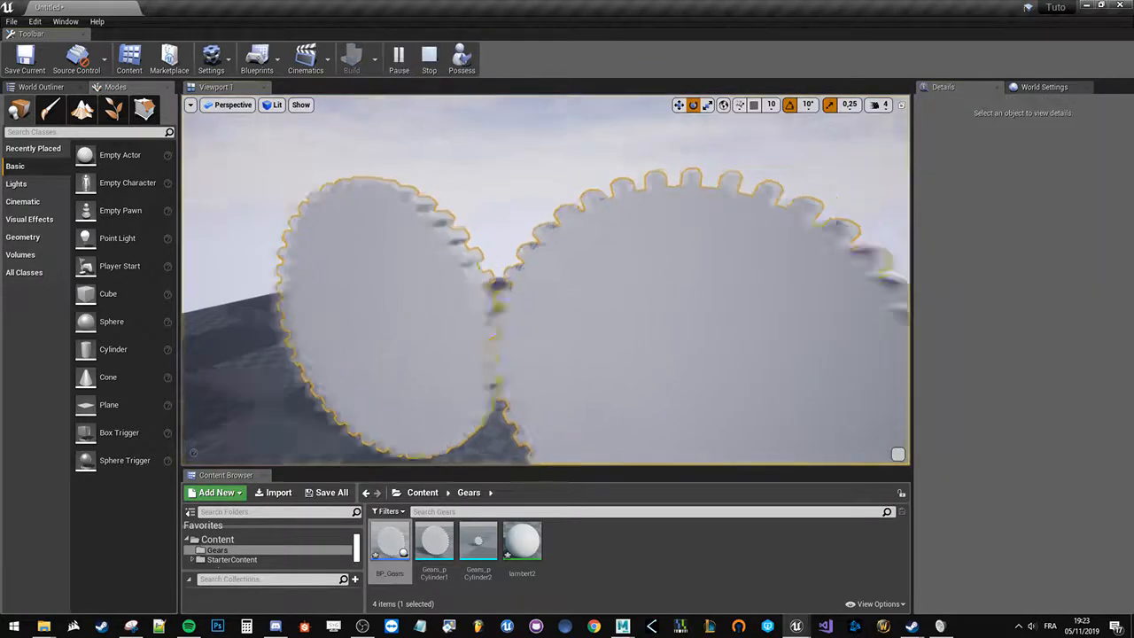
right_click_drag(546, 280, 575, 285)
right_click_drag(457, 241, 481, 221)
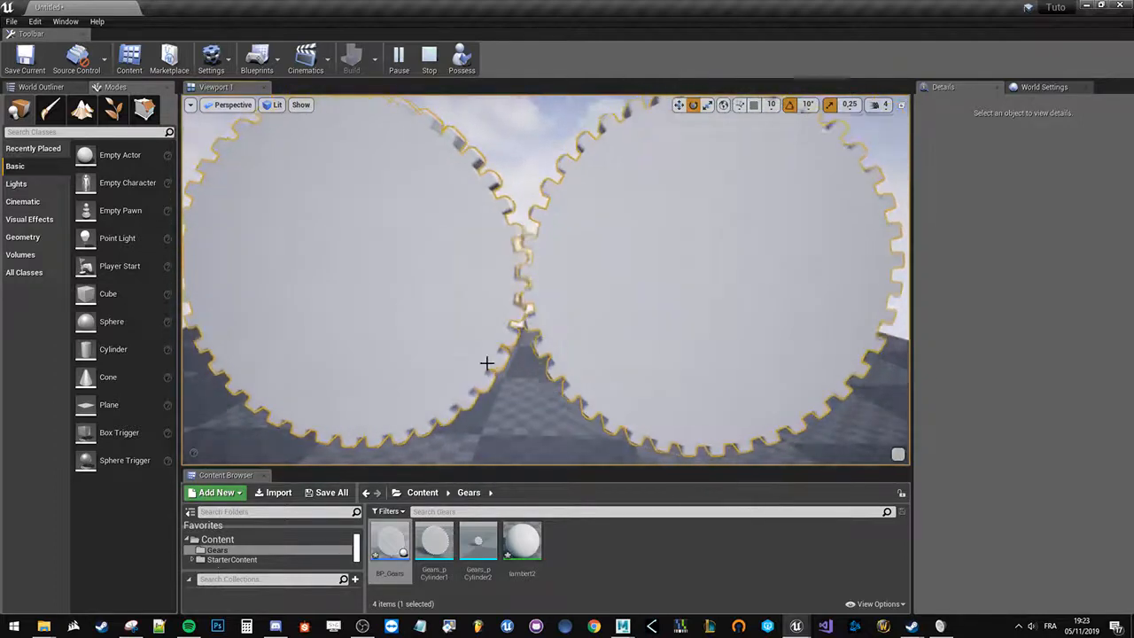
left_click(429, 58)
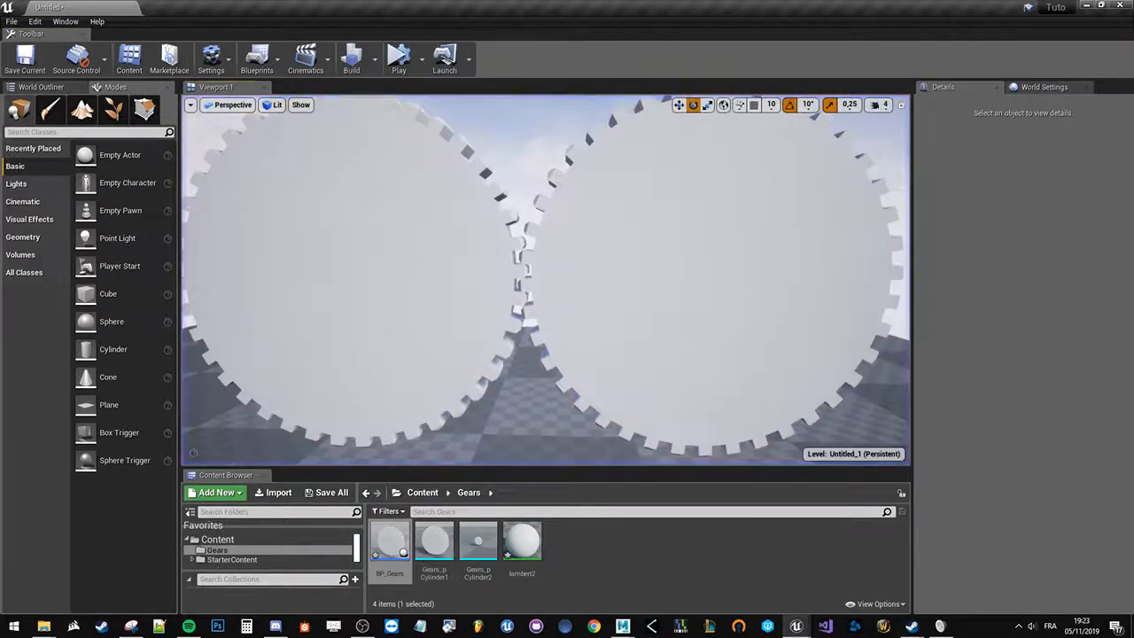
- Try Y rotations on the two gears to compare their turning directions, and reset BP_Gears2's Y rotation to 0
left_click_drag(399, 237, 576, 239)
left_click(577, 233)
left_click_drag(648, 246, 519, 245)
left_click(438, 277)
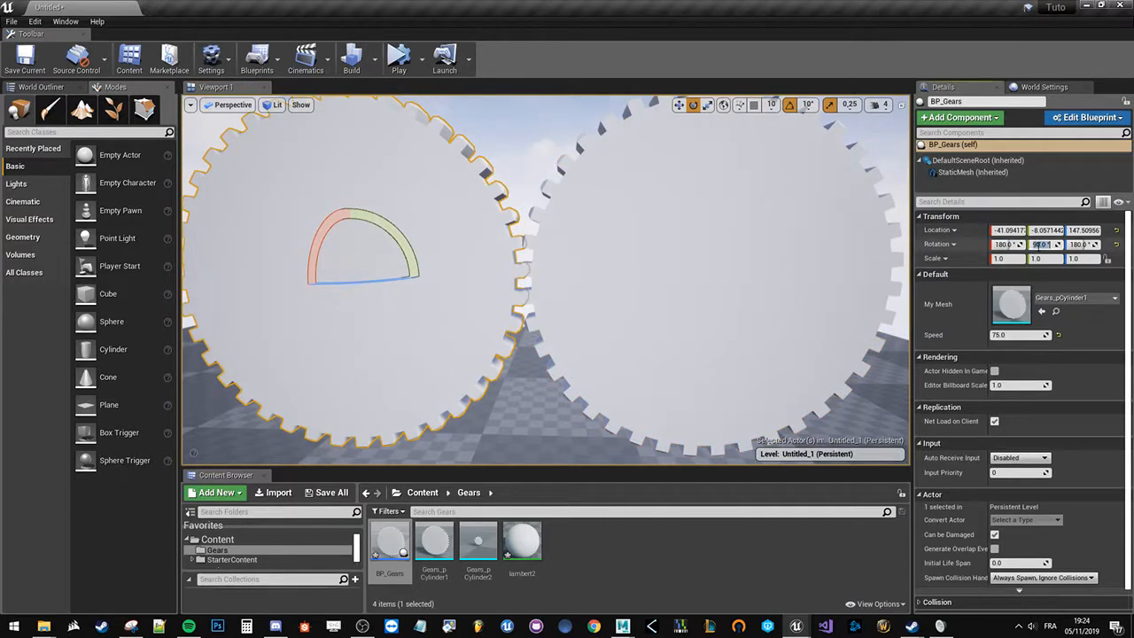
left_click(808, 268)
left_click(1052, 245)
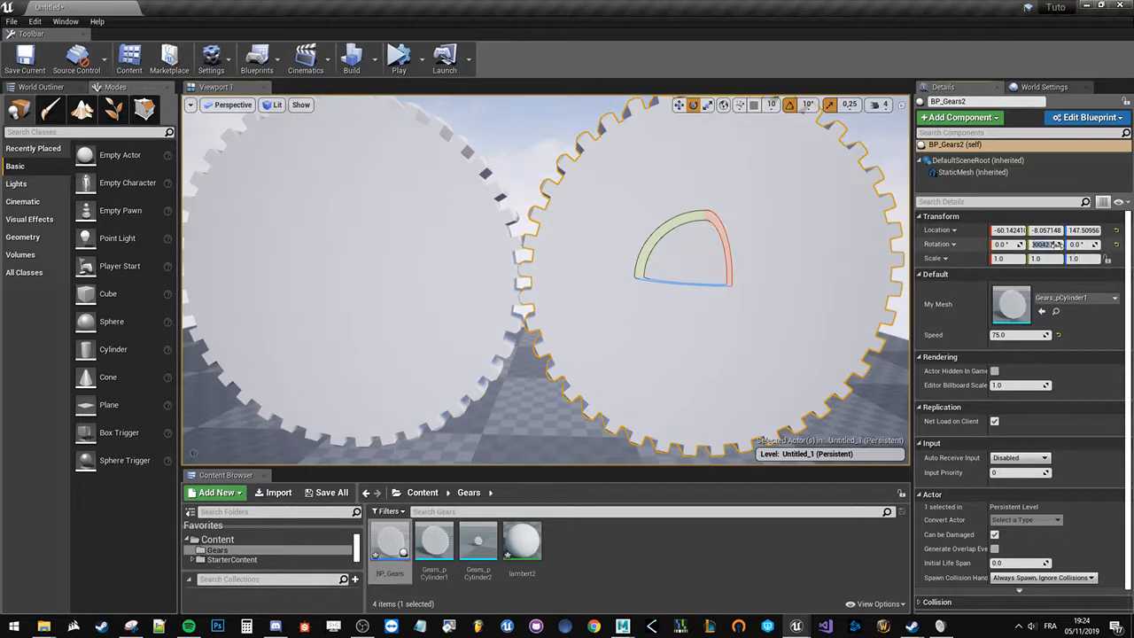
type("0")
key("Tab")
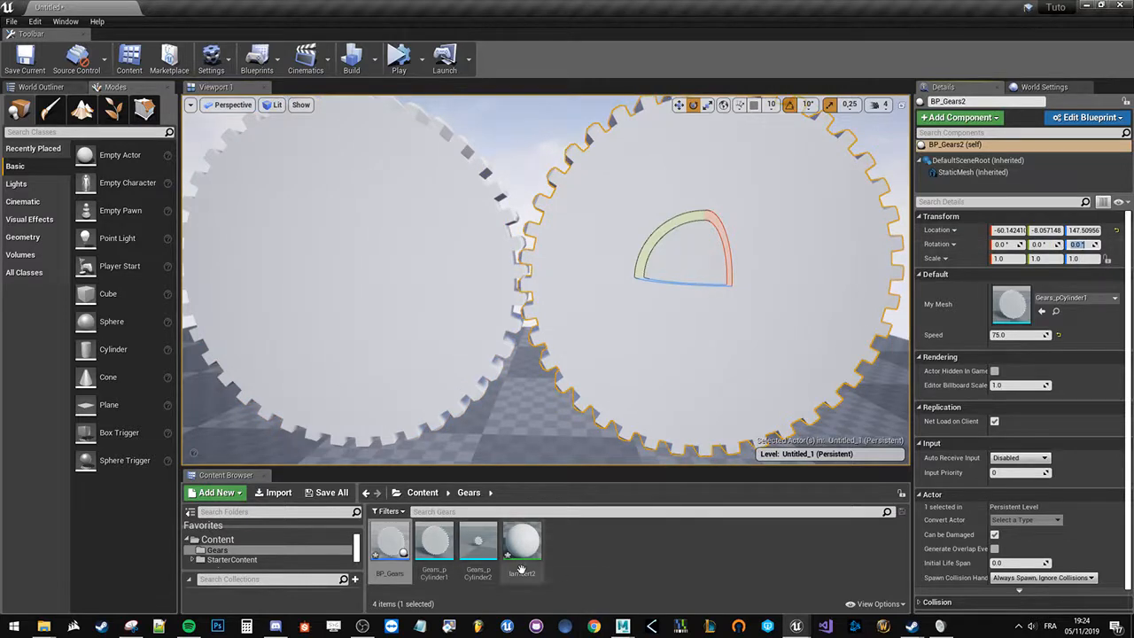
- Open the BP_Gears Blueprint and add a third input pin to the multiply node
double_click(393, 559)
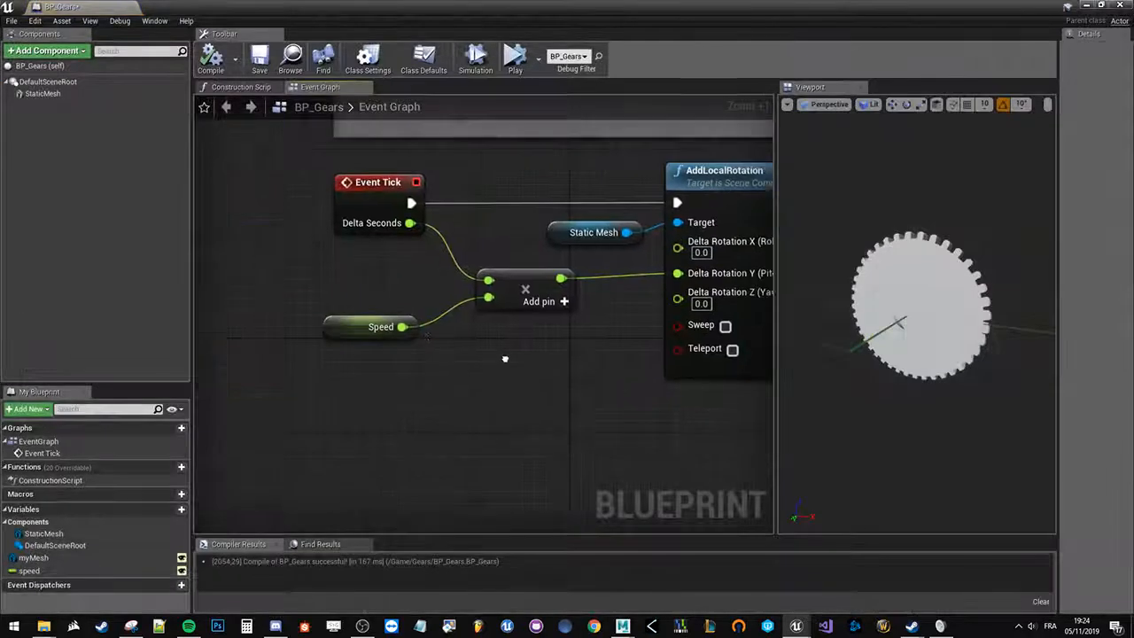
left_click_drag(375, 327, 281, 304)
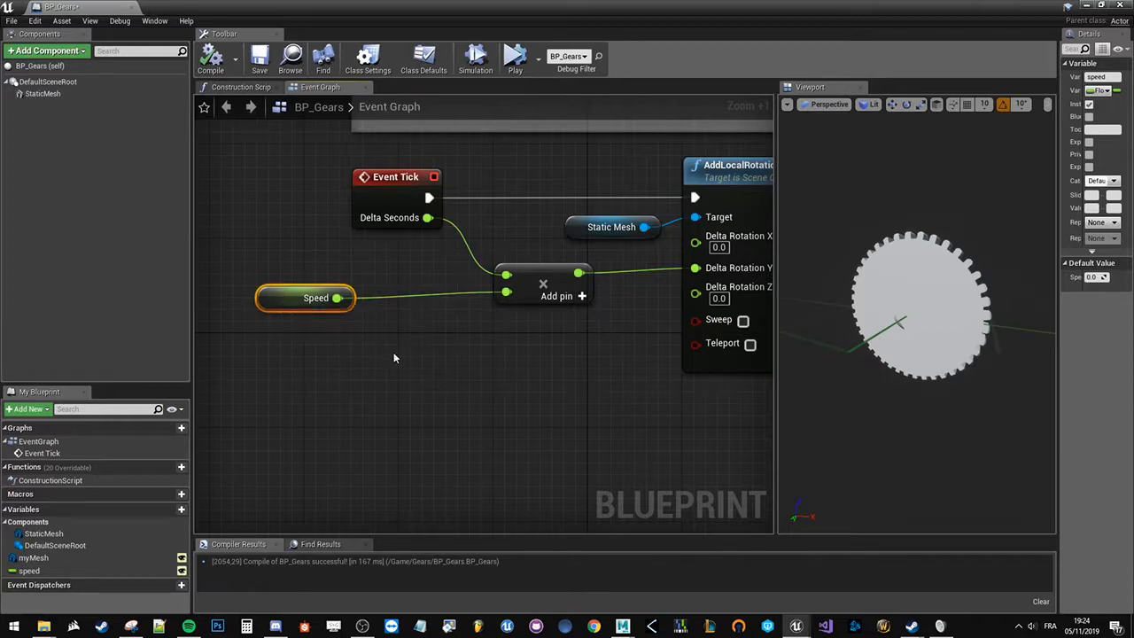
left_click_drag(337, 298, 414, 293)
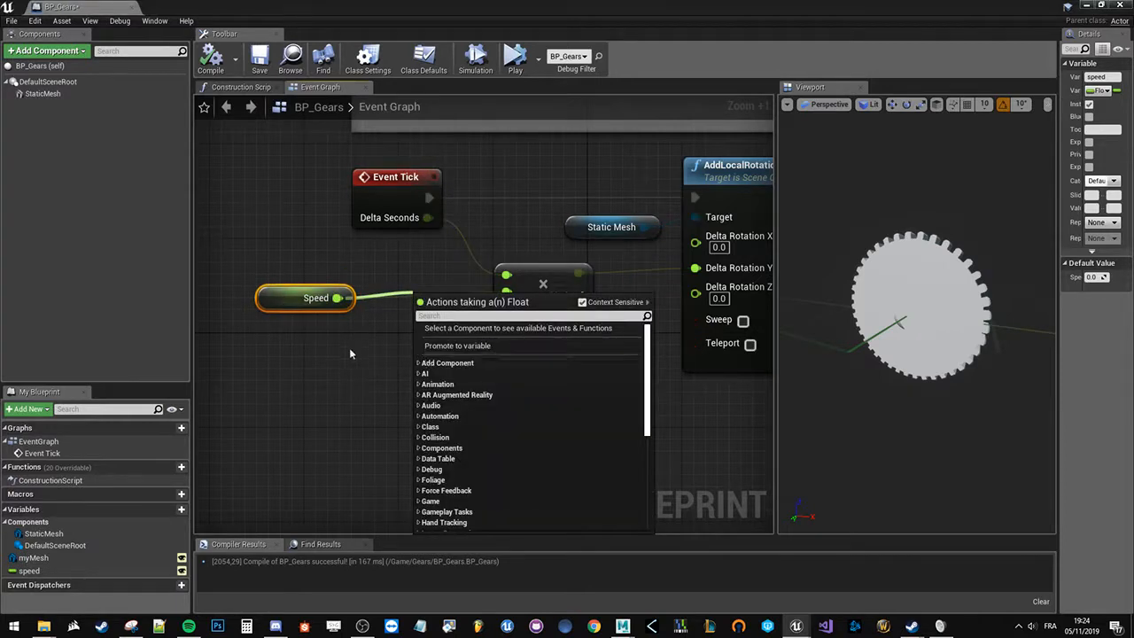
left_click(355, 347)
left_click(572, 297)
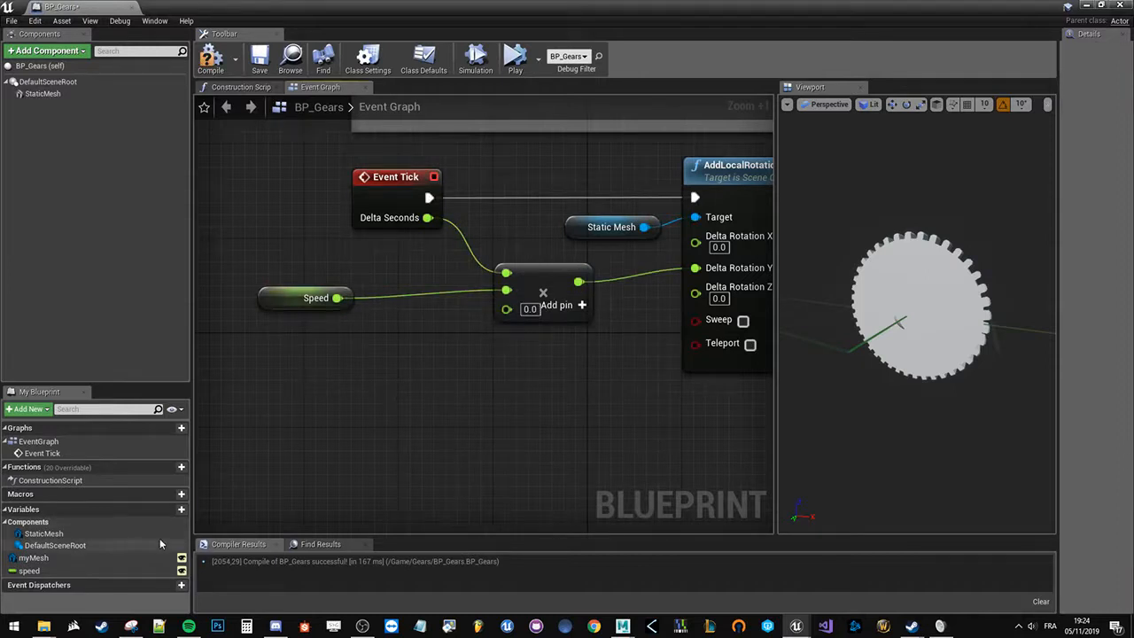
- Create an instance-editable Boolean variable named "bDirection" and place its getter node directly below the Speed getter
left_click(180, 508)
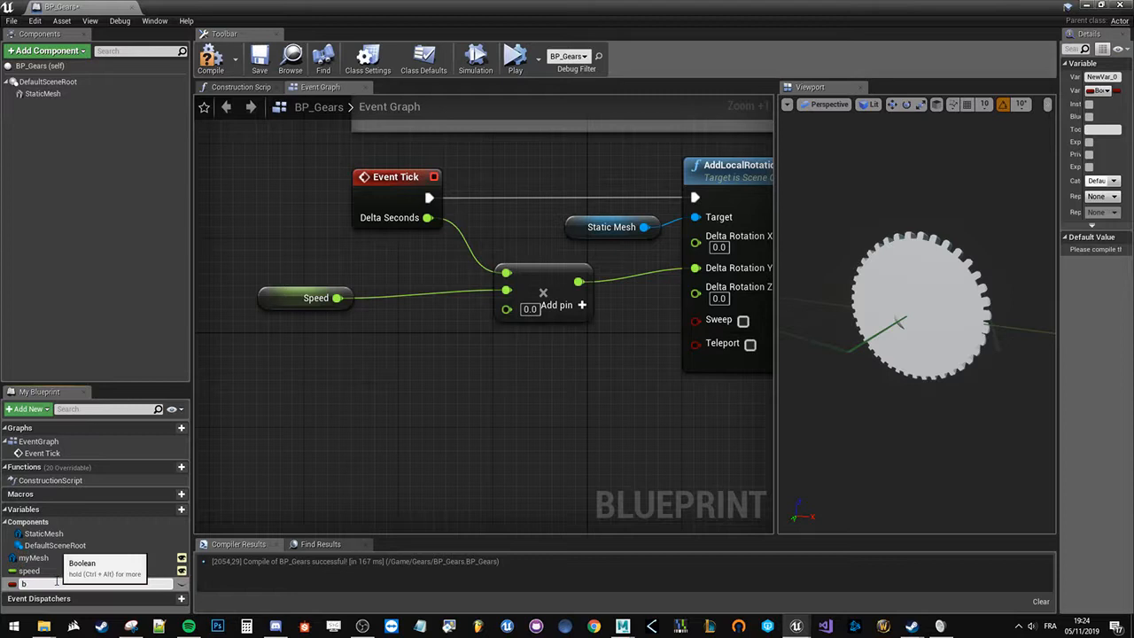
key("Return")
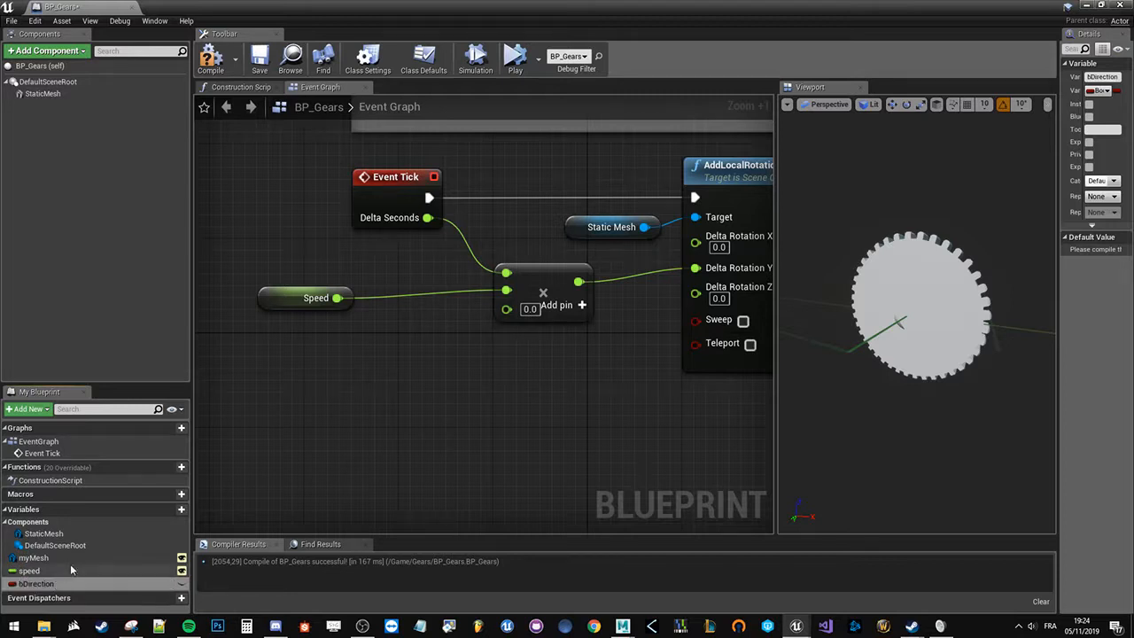
left_click_drag(102, 585, 261, 385, "ctrl")
left_click(368, 392)
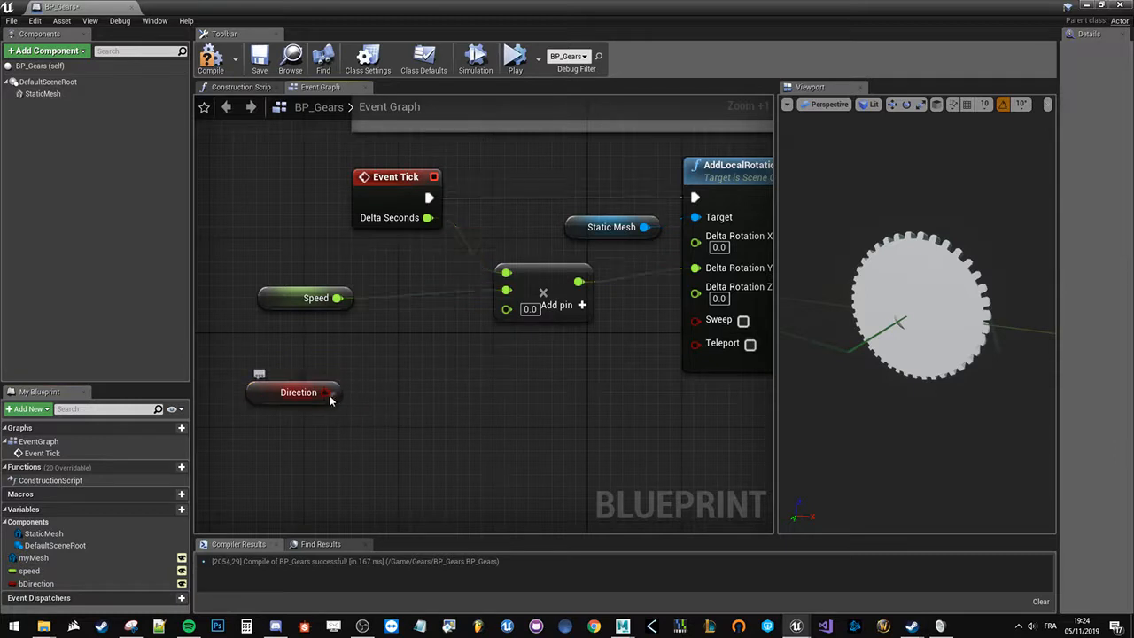
left_click_drag(327, 393, 412, 393)
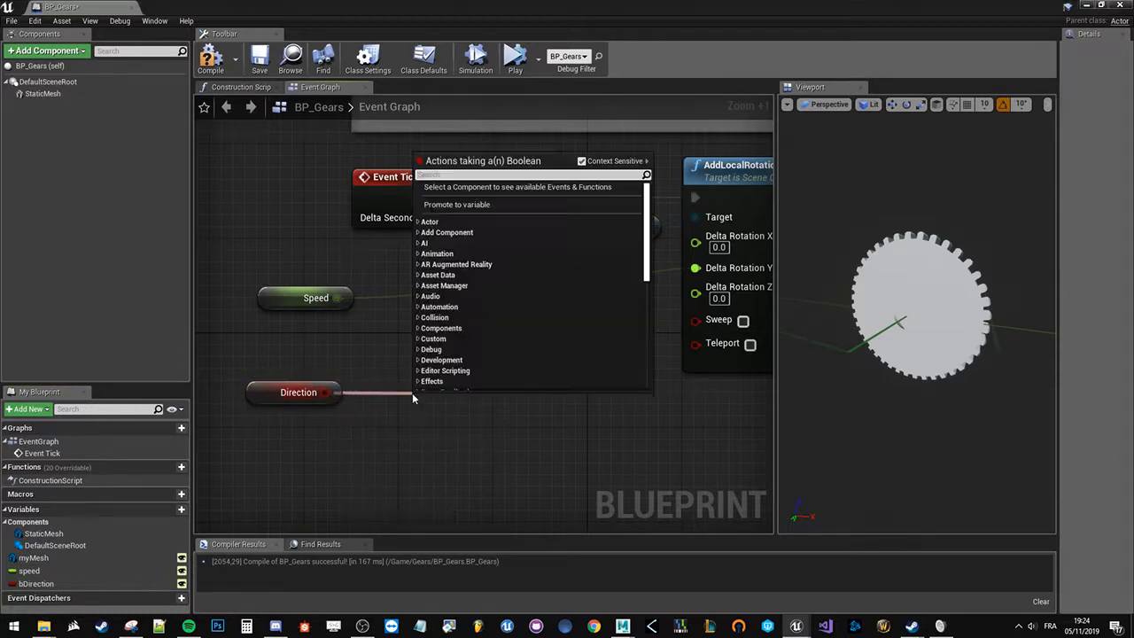
left_click_drag(277, 390, 276, 415)
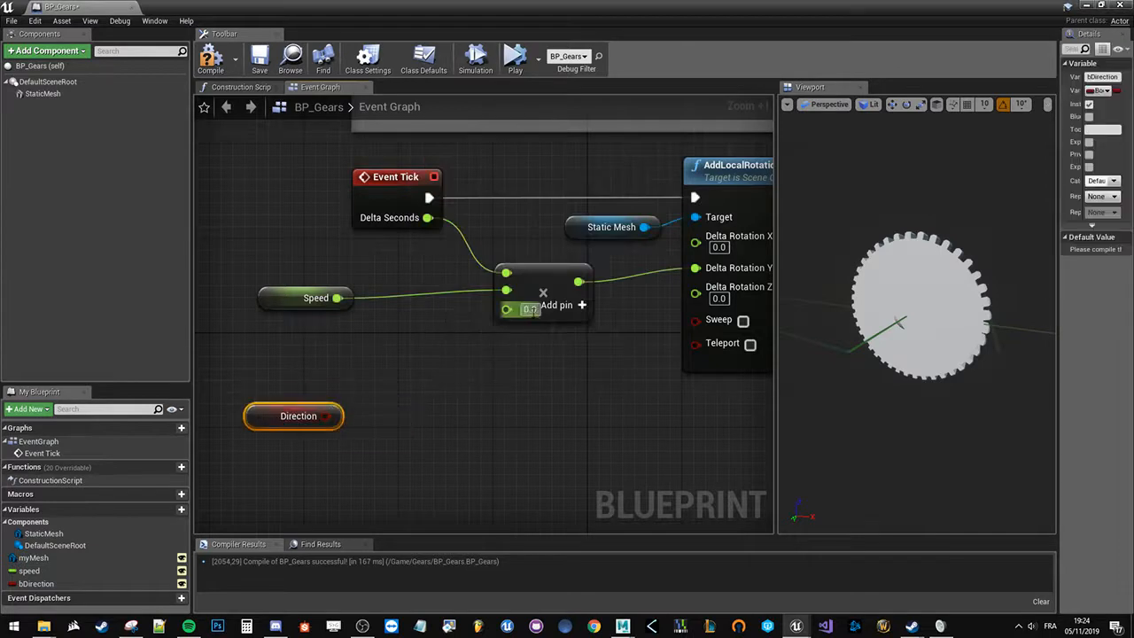
left_click_drag(305, 305, 293, 353)
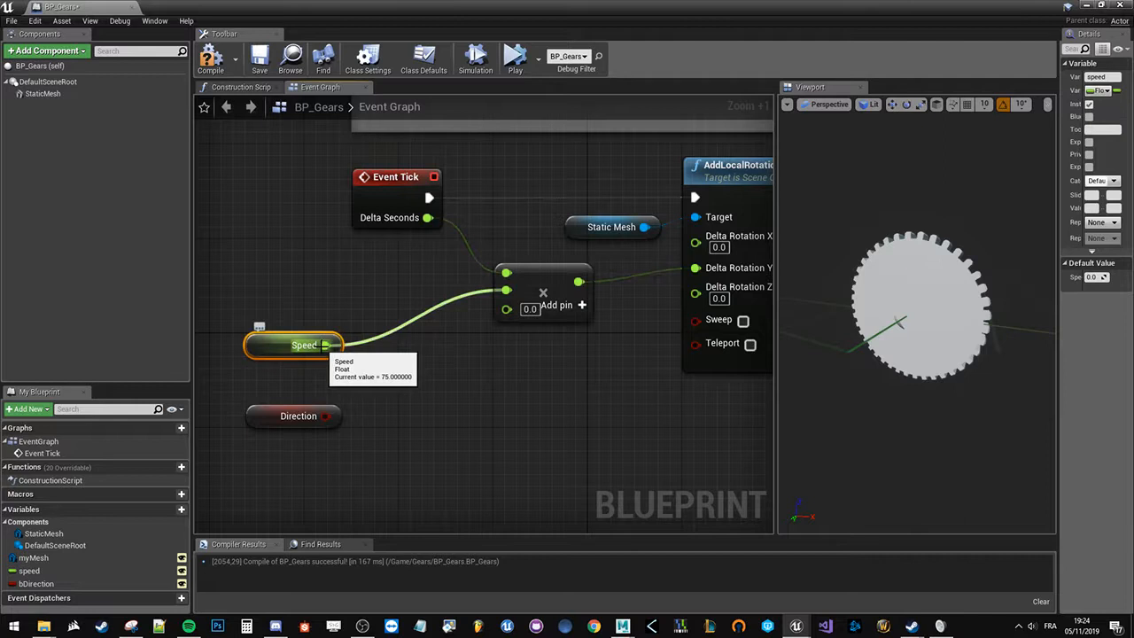
- Examine how the Speed value reaches AddLocalRotation's Delta Rotation Y (Pitch) through the multiply node
left_click_drag(325, 416, 410, 393)
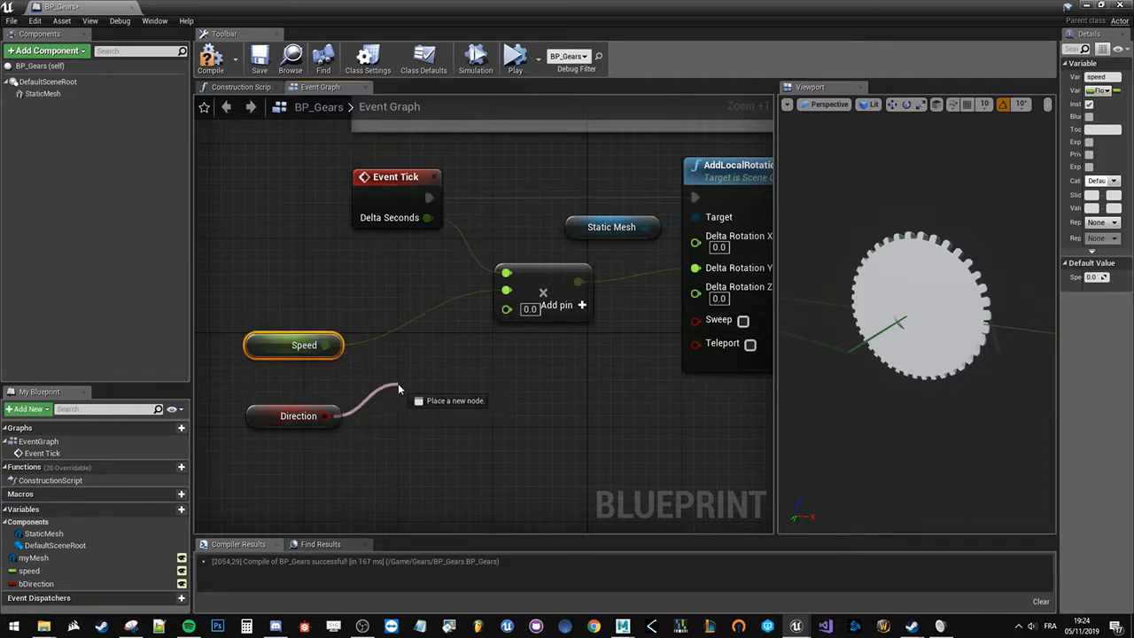
left_click_drag(398, 384, 398, 384)
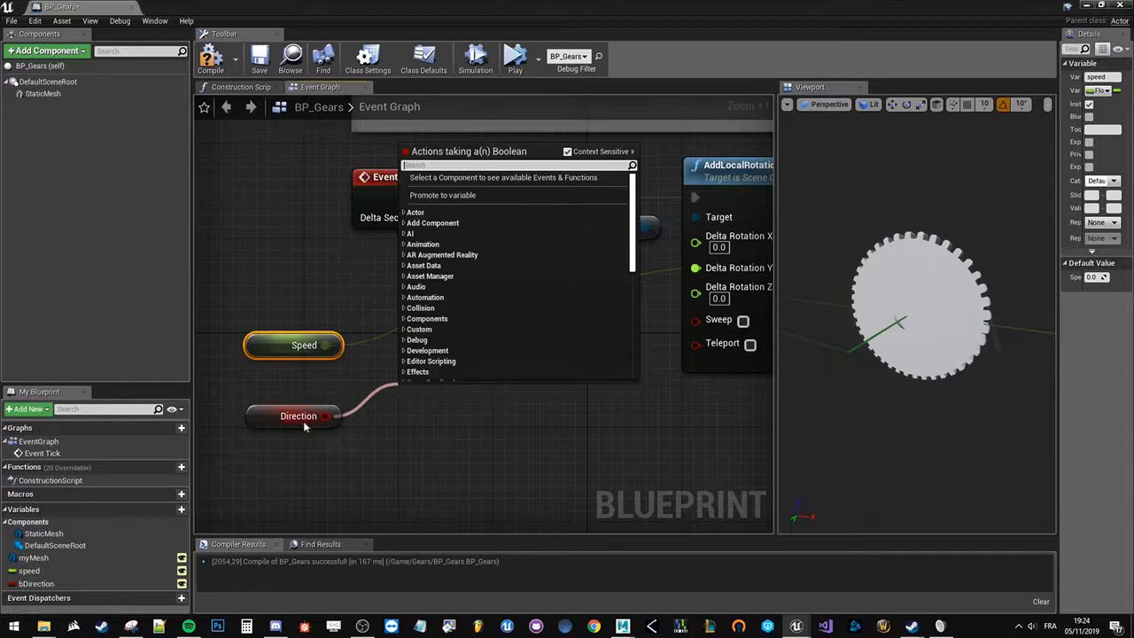
left_click(325, 367)
left_click_drag(325, 346, 359, 360)
left_click(285, 345)
left_click(285, 346)
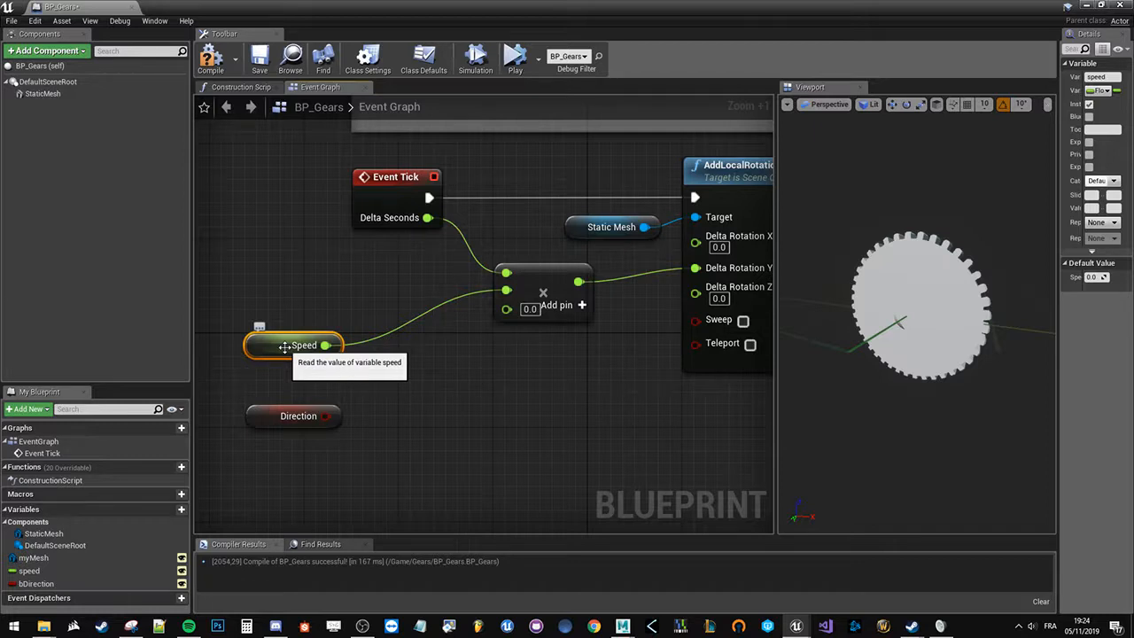
right_click_drag(529, 314, 314, 375)
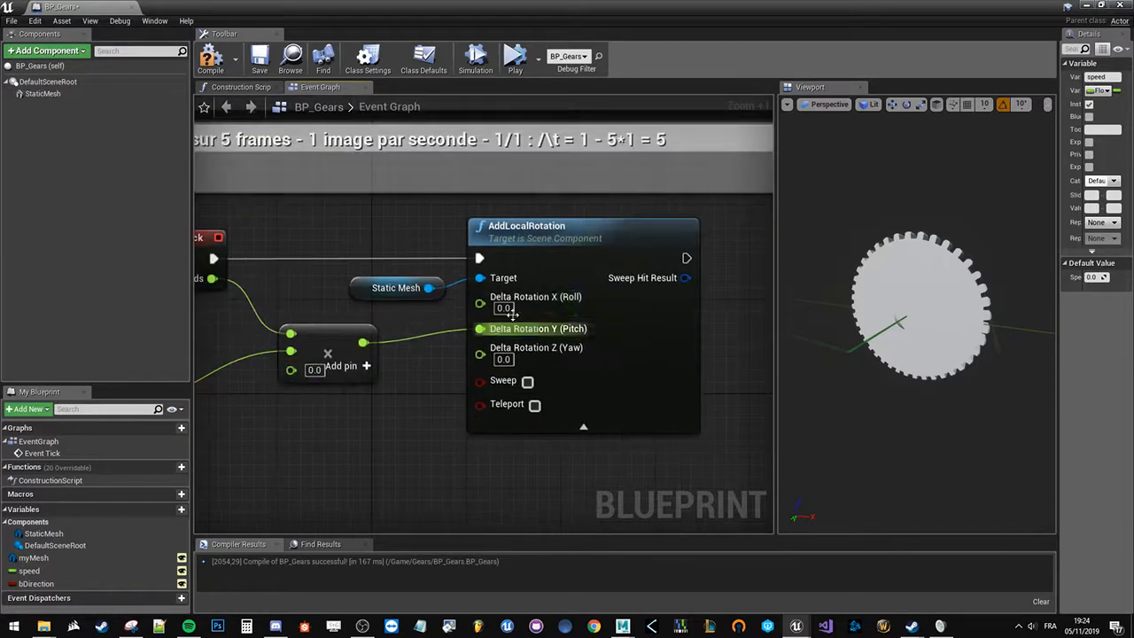
left_click(532, 232)
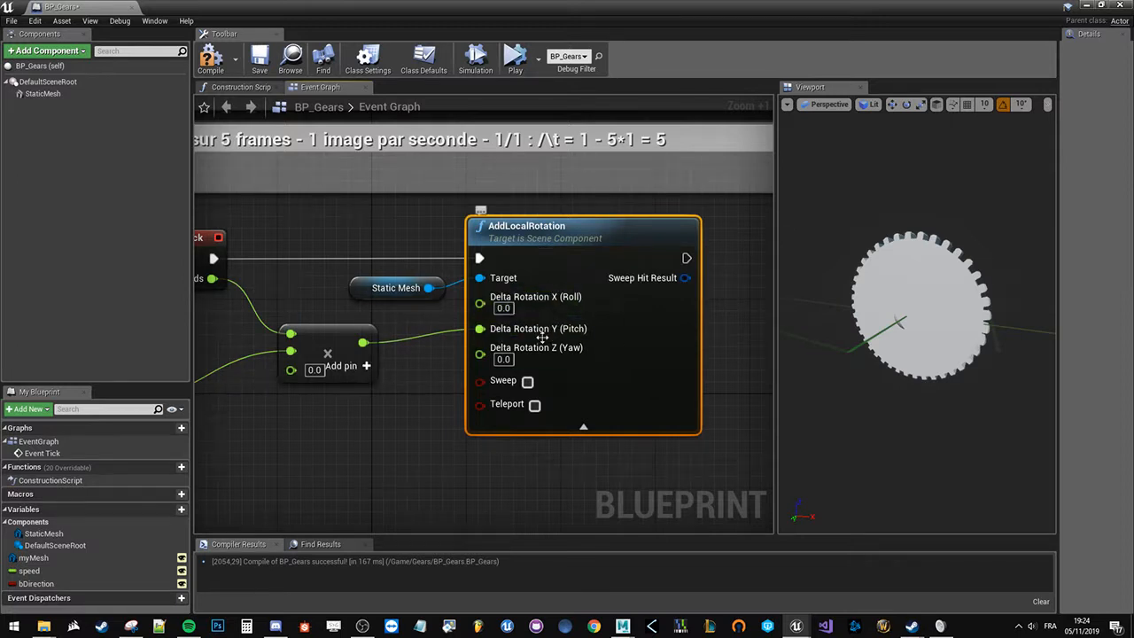
right_click_drag(386, 381, 527, 392)
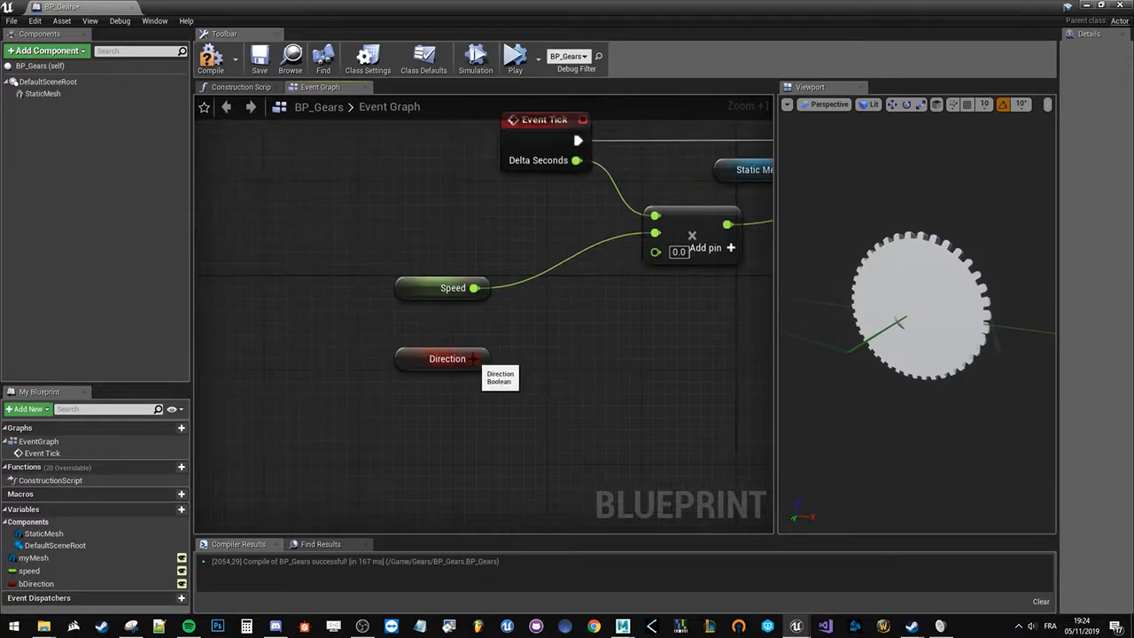
- Try to feed Direction into the multiply node's third input through a Boolean-to-float conversion, and delete the conversion node
left_click_drag(416, 367, 656, 251)
left_click(568, 325)
left_click_drag(569, 325, 558, 408)
left_click_drag(420, 414, 420, 402)
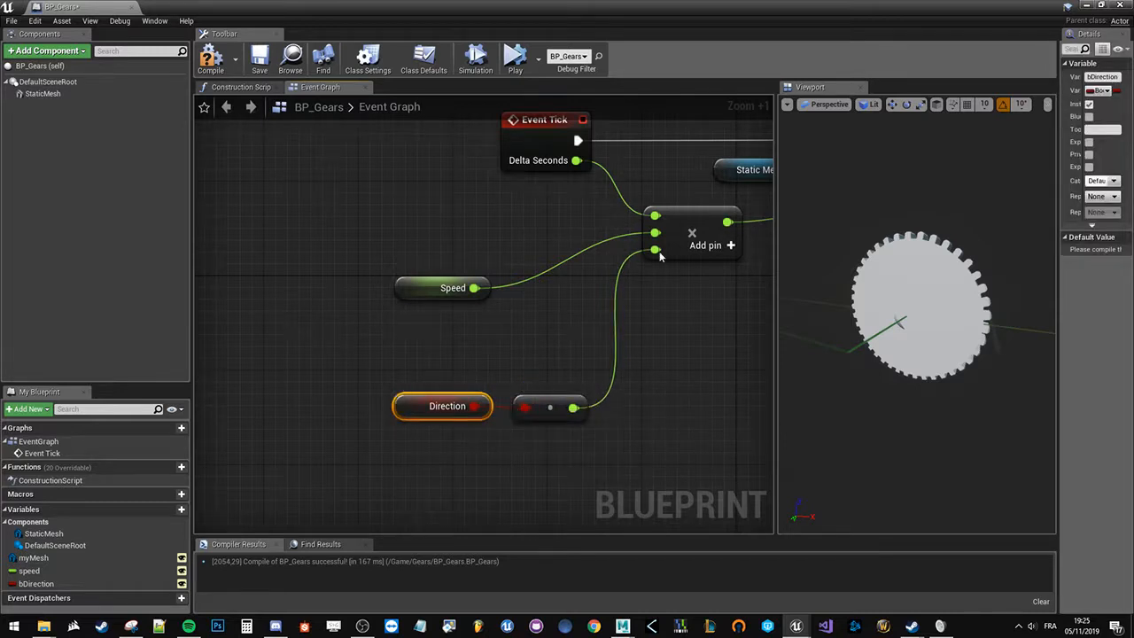
right_click_drag(640, 286, 388, 352)
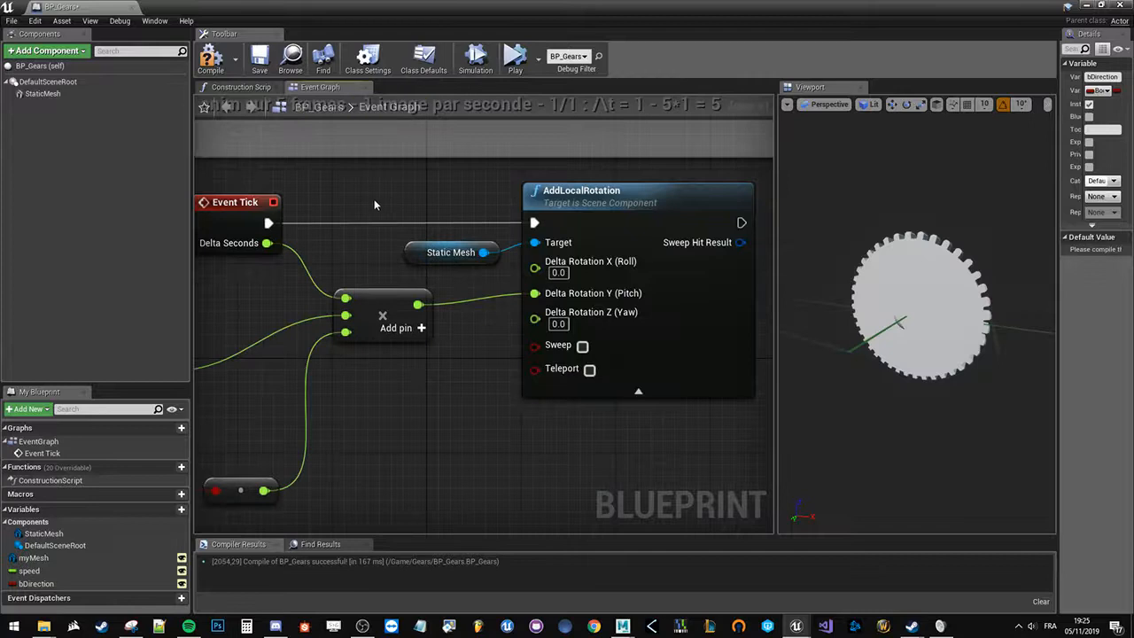
left_click_drag(374, 205, 549, 353)
right_click_drag(420, 397, 690, 343)
left_click(580, 498)
key("Delete")
- Add a Select Float node driven by the Direction getter through Pick A and place it beside the getter
left_click_drag(440, 426, 514, 372)
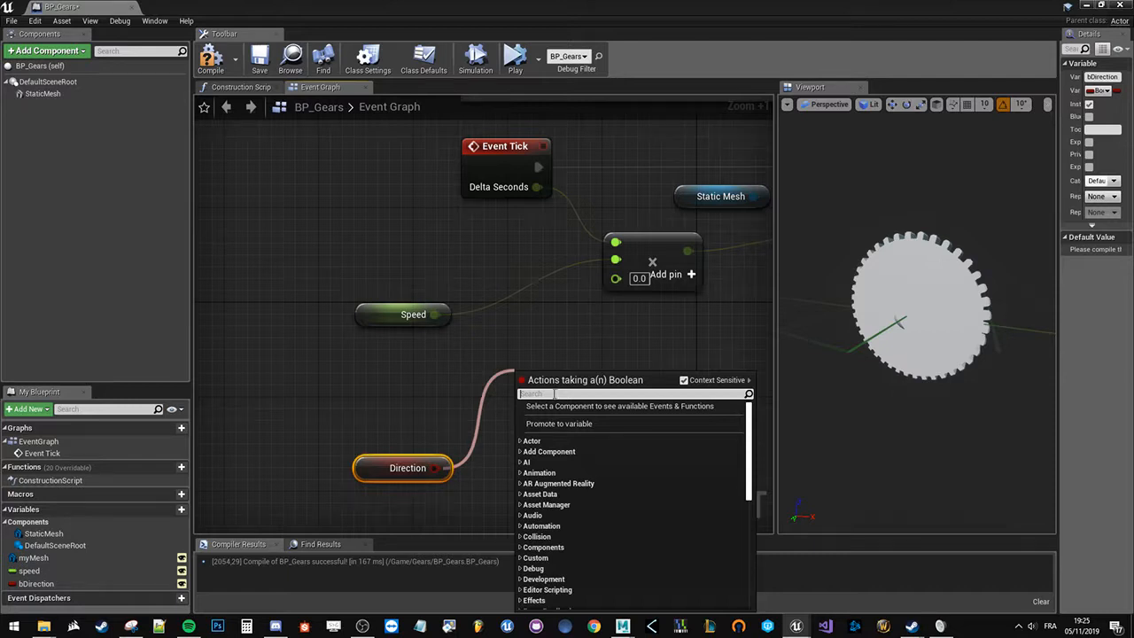
left_click_drag(378, 465, 504, 439)
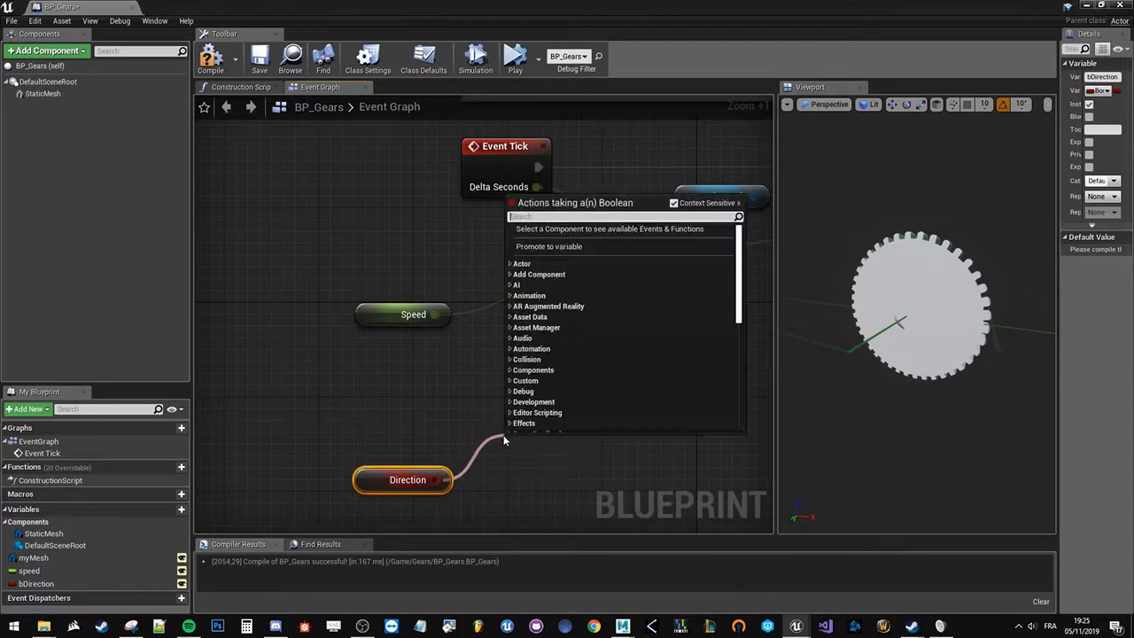
type("select")
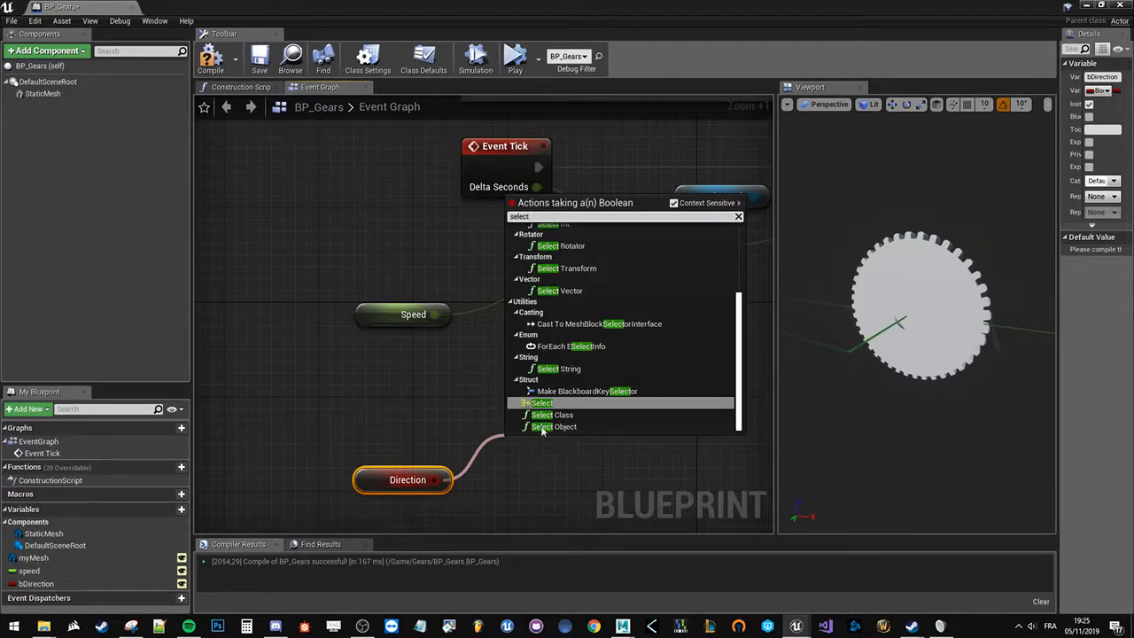
scroll(542, 430, "up", 5)
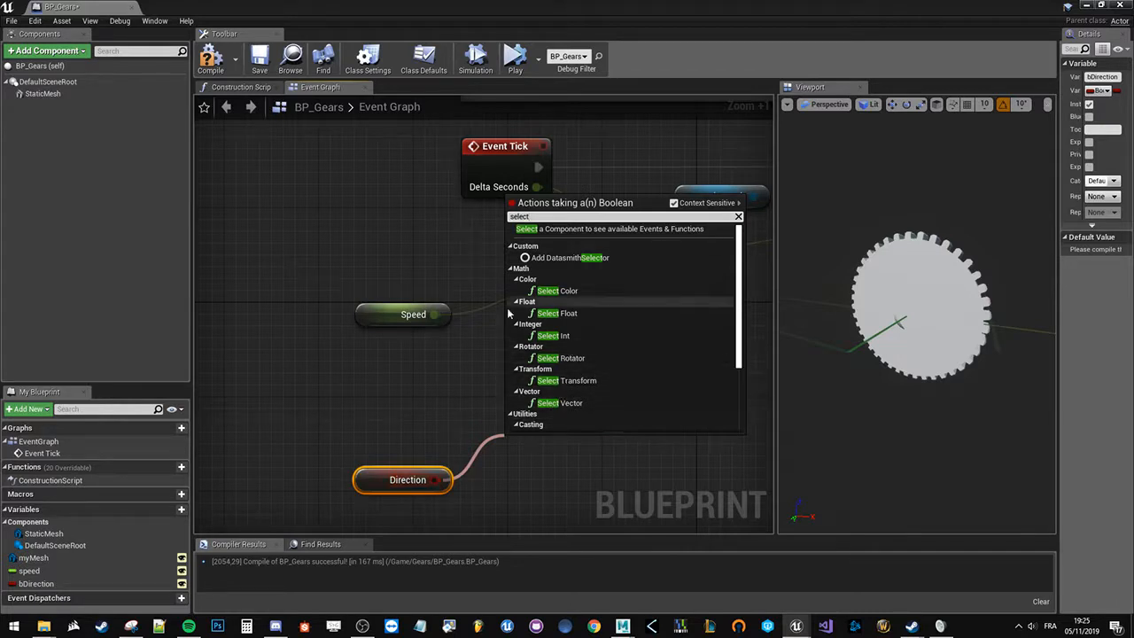
left_click(558, 314)
left_click_drag(591, 485, 559, 449)
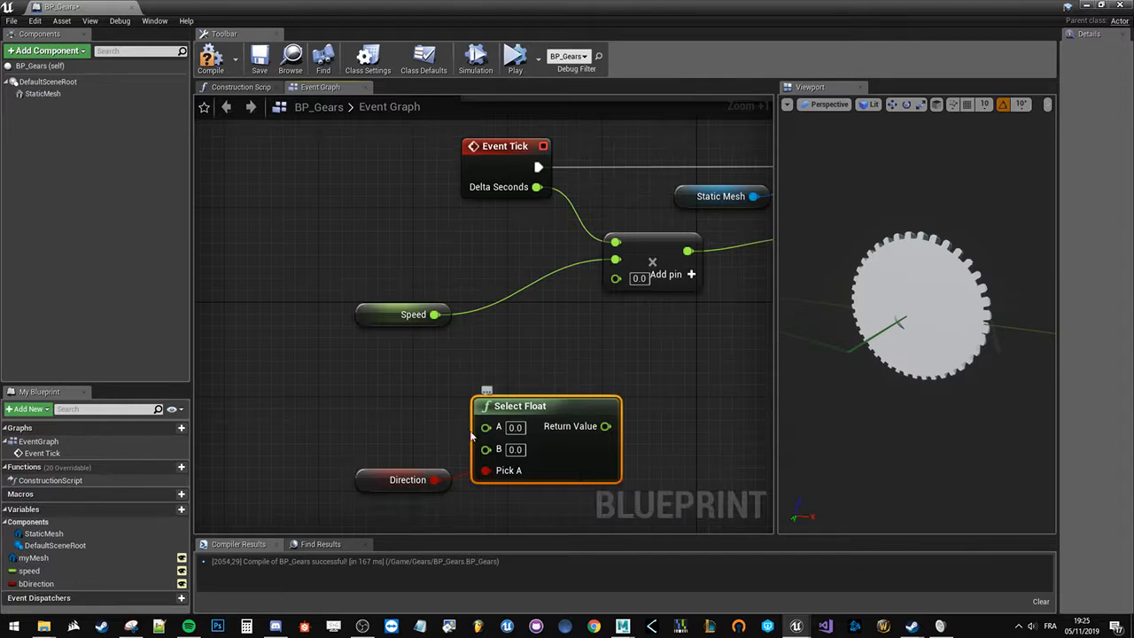
- Align the Direction getter with Pick A and set Select Float's A to 1.0 and B to -1.0
left_click_drag(410, 483, 397, 471)
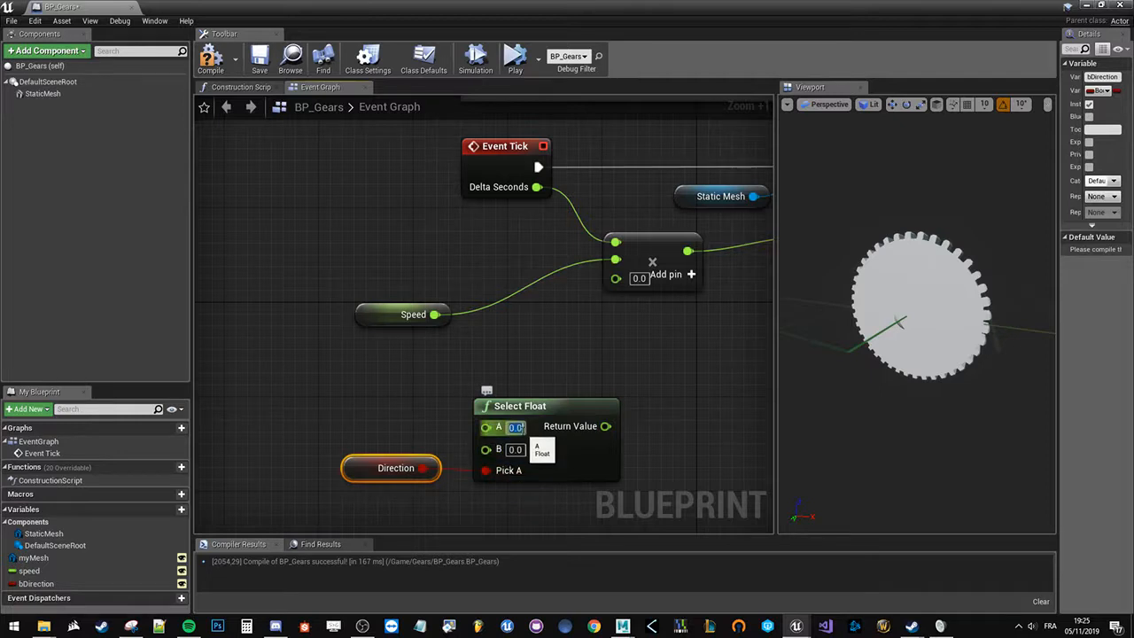
type("1")
left_click(518, 449)
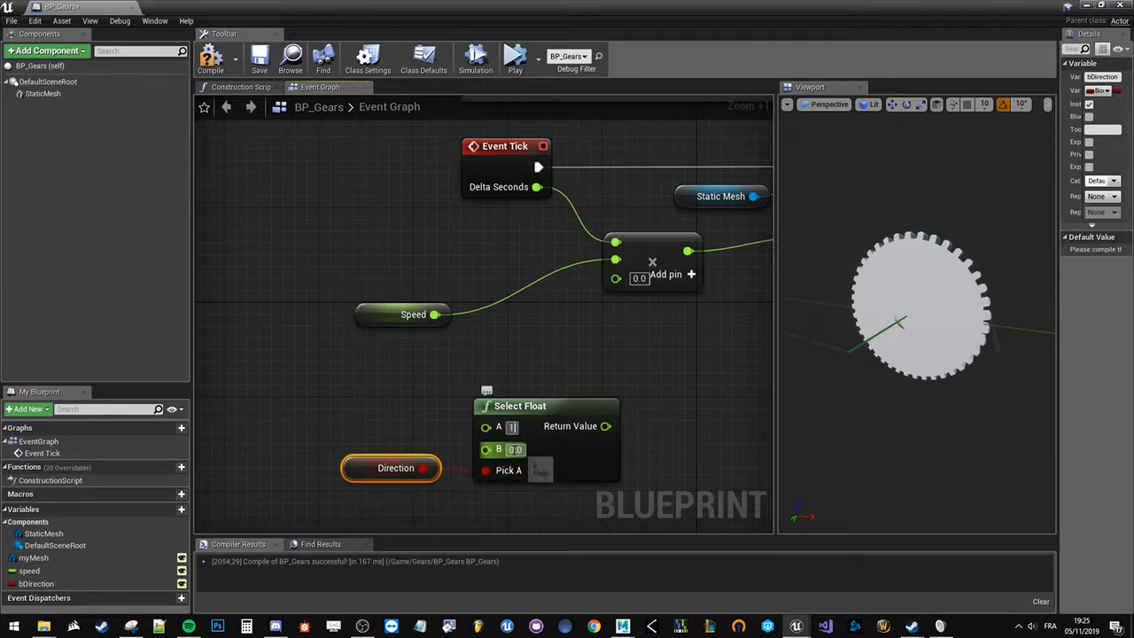
left_click(542, 379)
- Connect Select Float's Return Value to the multiply node's third input and group the Speed, Direction and Select Float nodes close to it
left_click_drag(571, 502, 370, 428)
left_click_drag(570, 461, 442, 402)
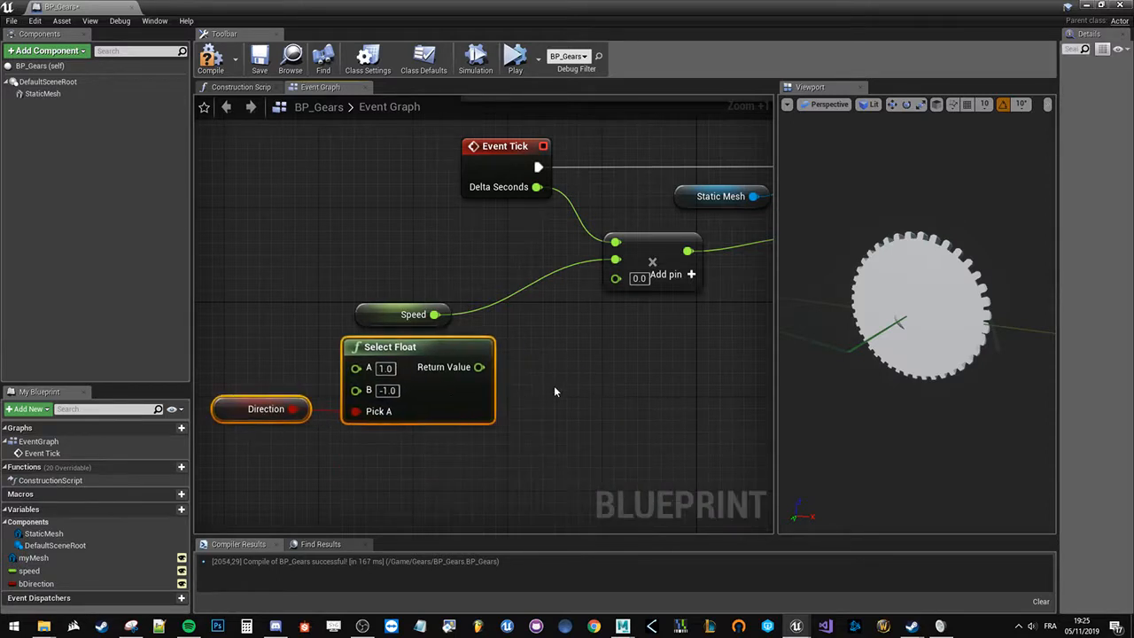
left_click(410, 300)
left_click_drag(479, 368, 616, 278)
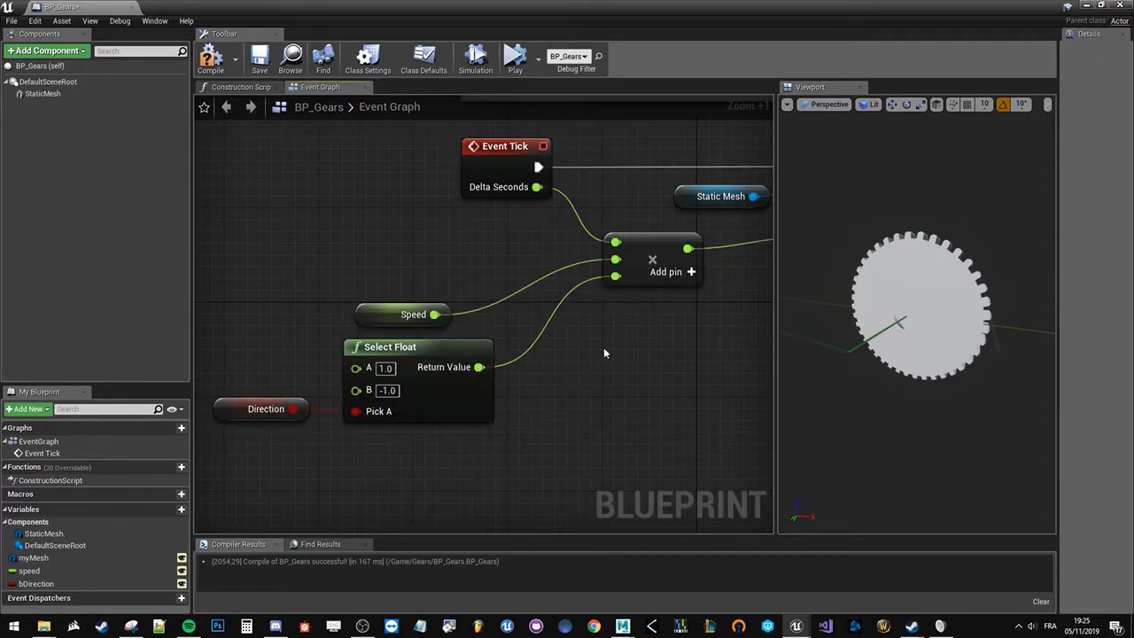
left_click_drag(389, 321, 507, 279)
left_click_drag(310, 339, 519, 368)
left_click(519, 289)
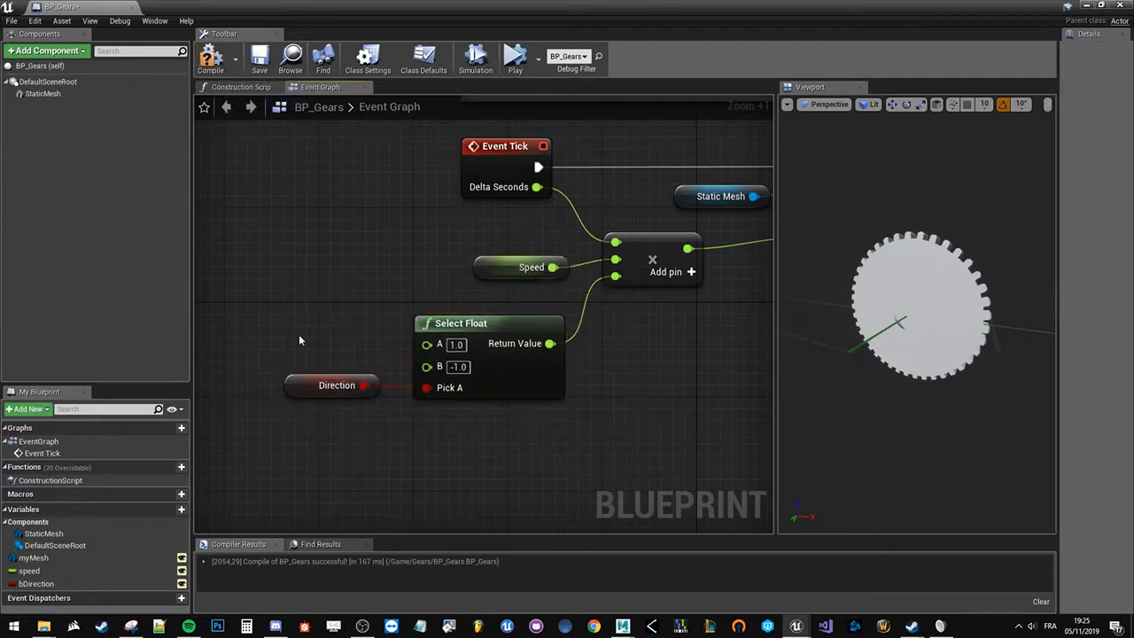
- Compile and save the BP_Gears Blueprint
left_click(211, 59)
left_click(259, 58)
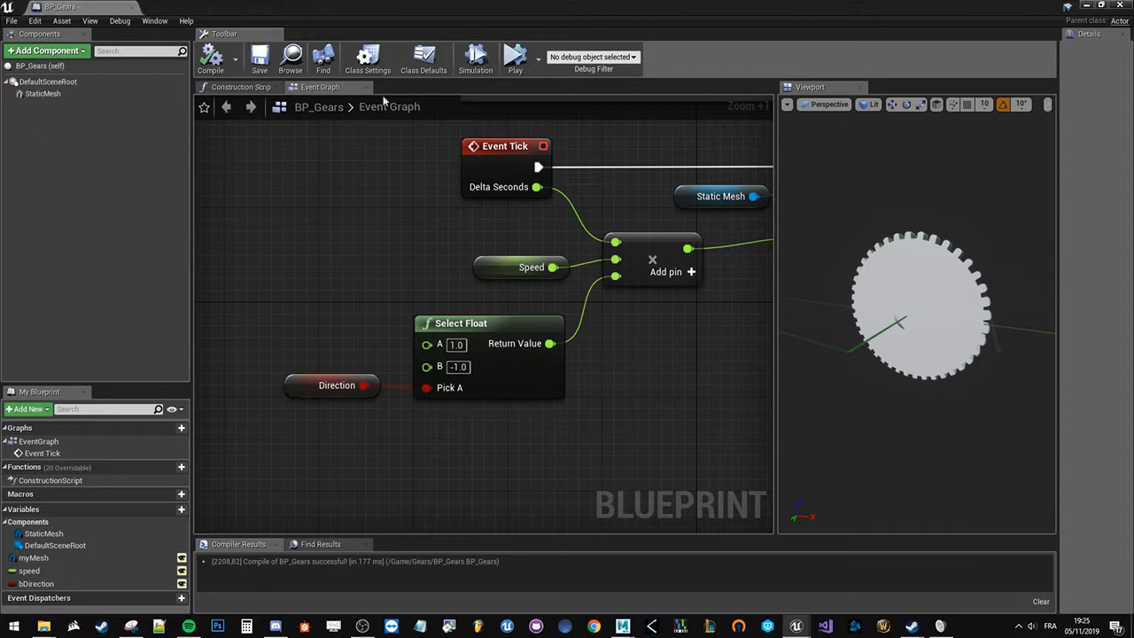
right_click_drag(657, 165, 545, 177)
- Return to the level and enable Direction on the right-hand gear, BP_Gears2
left_click(1113, 6)
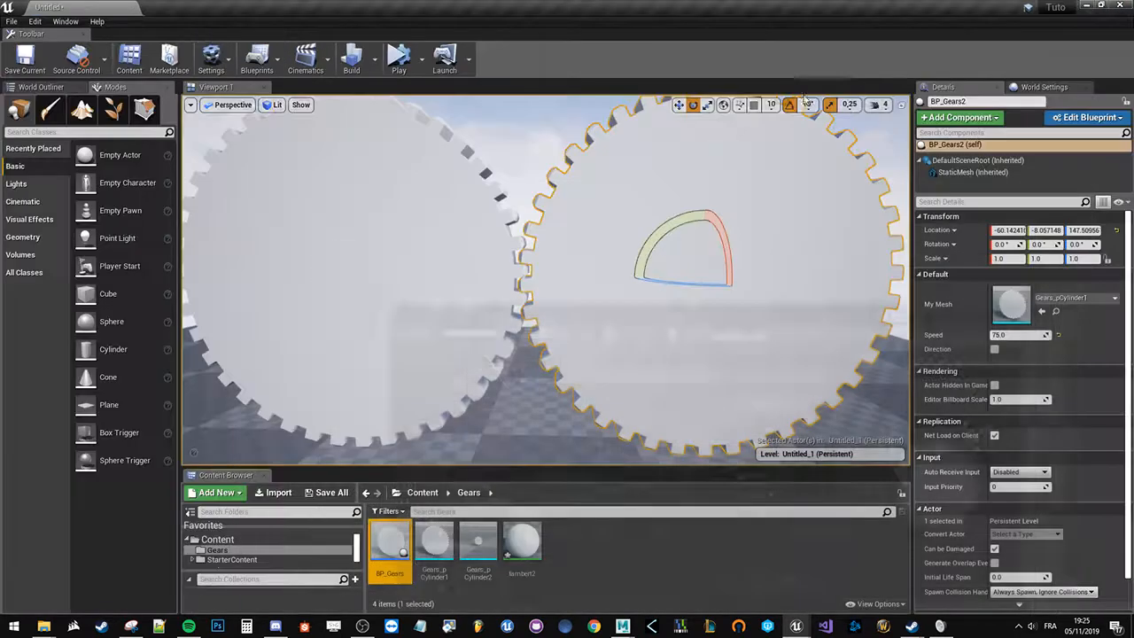
left_click(400, 269)
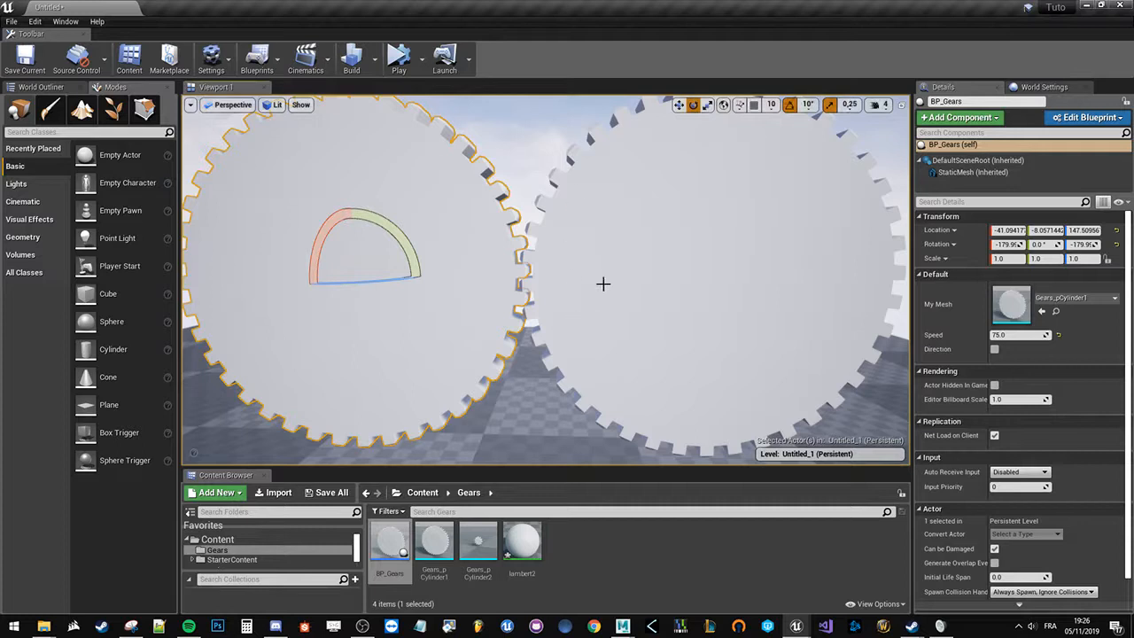
left_click(814, 311)
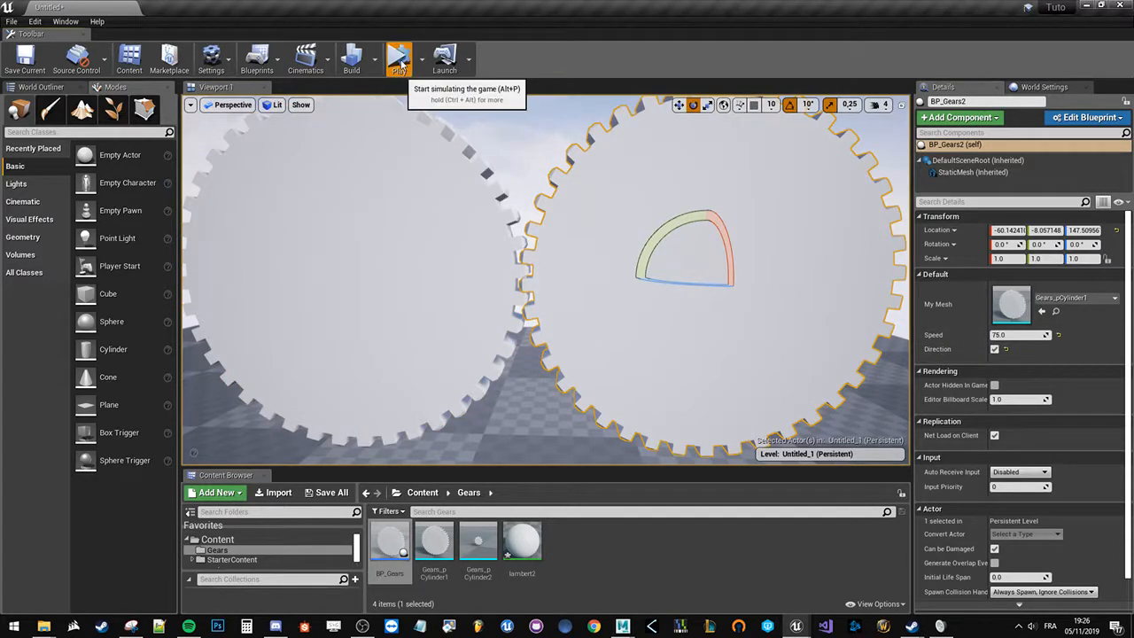
- Simulate the level, watch how the two meshing gears rotate against each other, and stop the simulation
left_click(399, 57)
left_click(547, 171)
key("s")
mouse_move(546, 172)
right_mouse_down()
mouse_move(567, 174)
mouse_move(533, 175)
right_mouse_up()
key("w")
key("s")
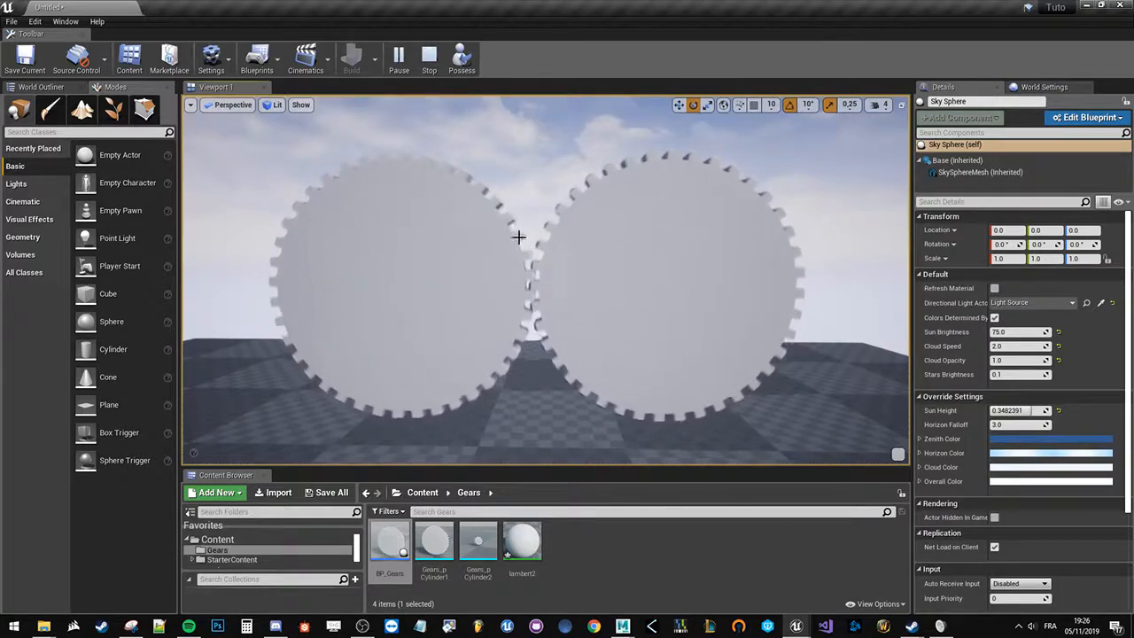
right_click(526, 270)
left_click(471, 193)
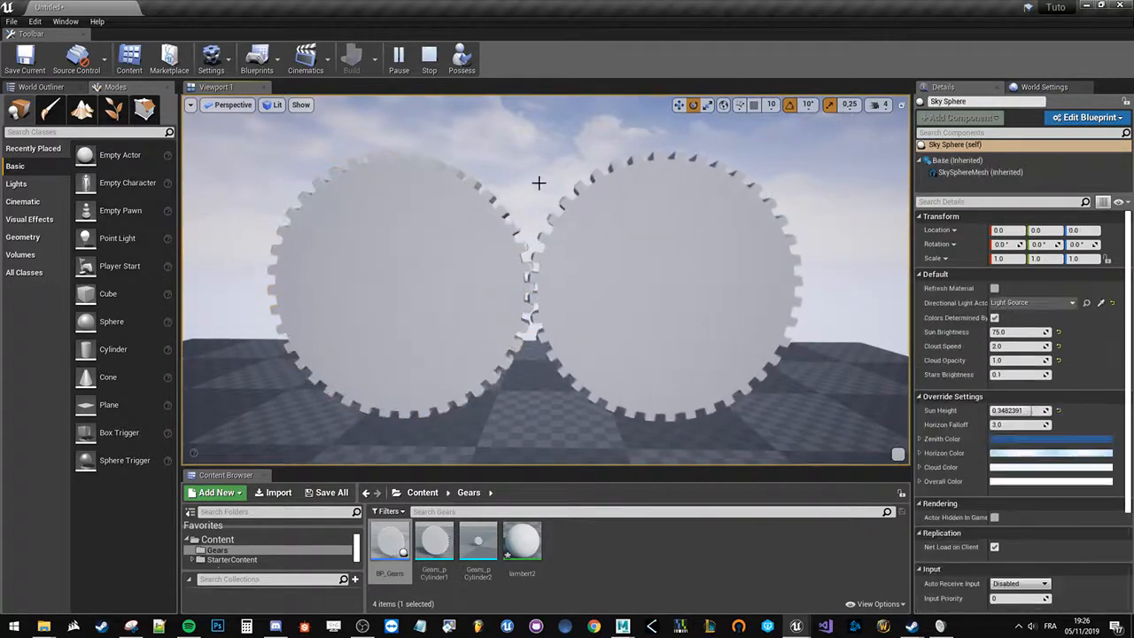
left_click(428, 58)
- Select the right-hand gear, review the BP_Gears Event Graph in a widened graph area, and return to the level
left_click(571, 264)
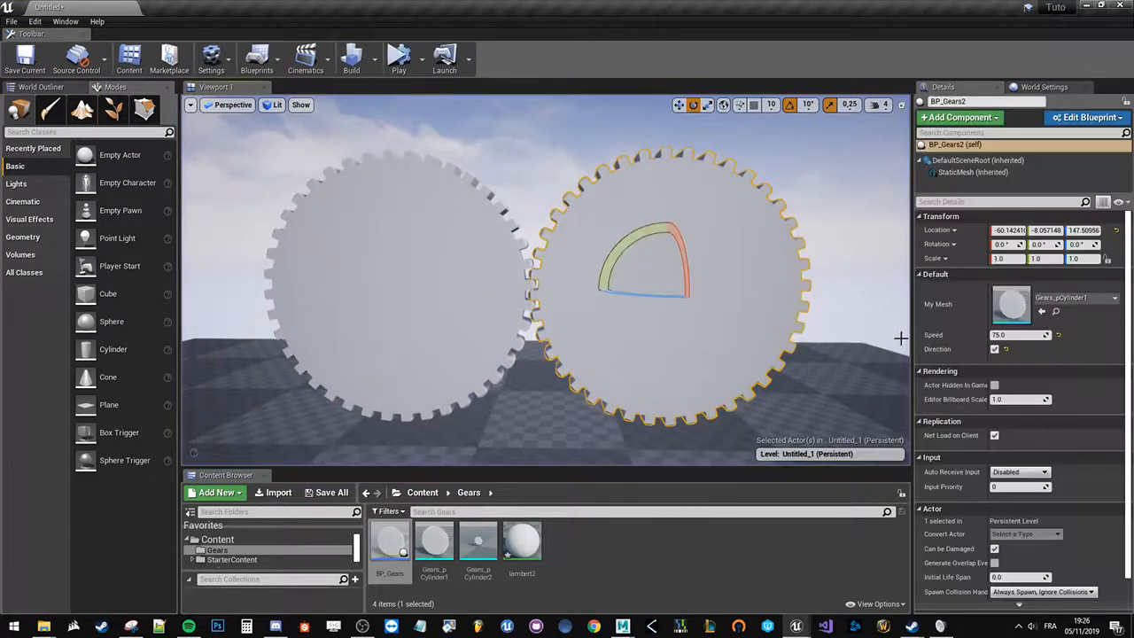
key("alt+Tab")
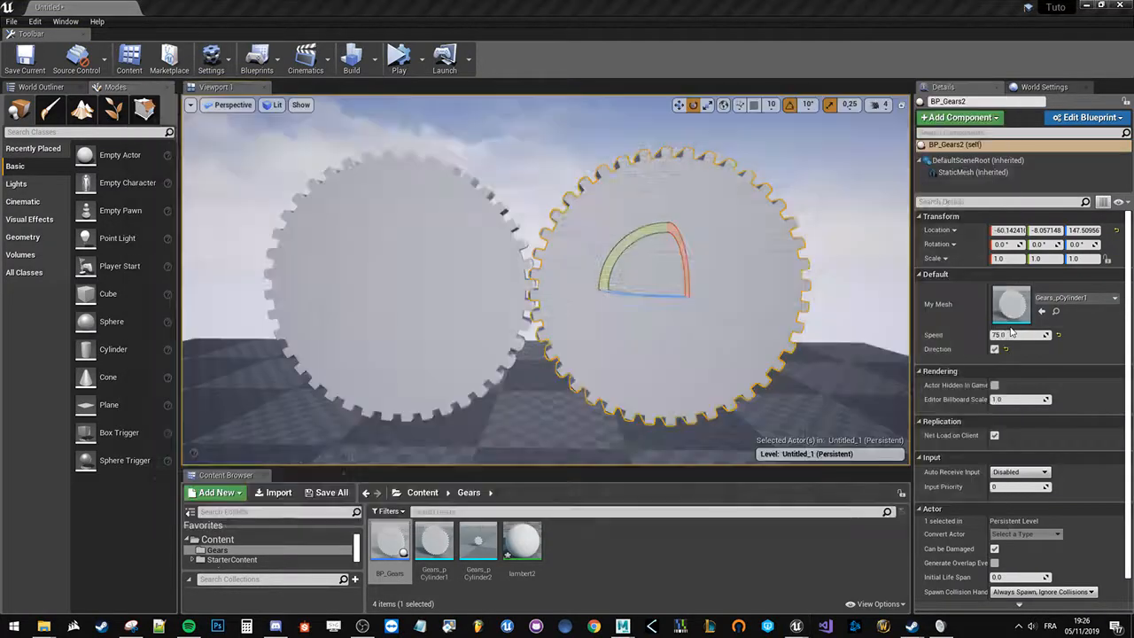
left_click_drag(777, 380, 839, 385)
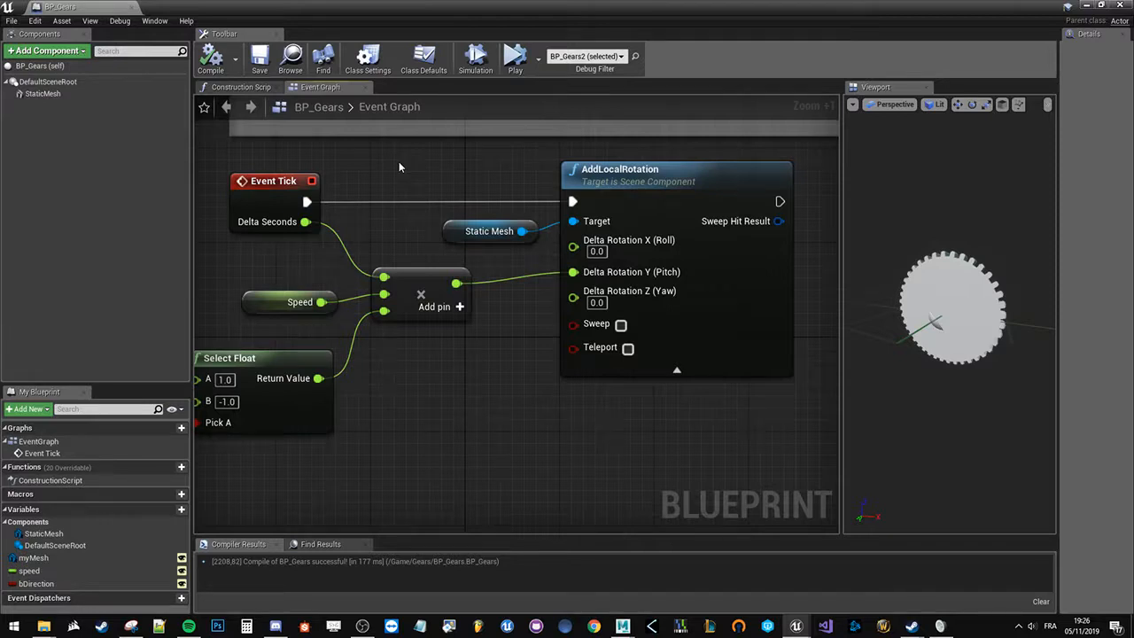
left_click(1090, 4)
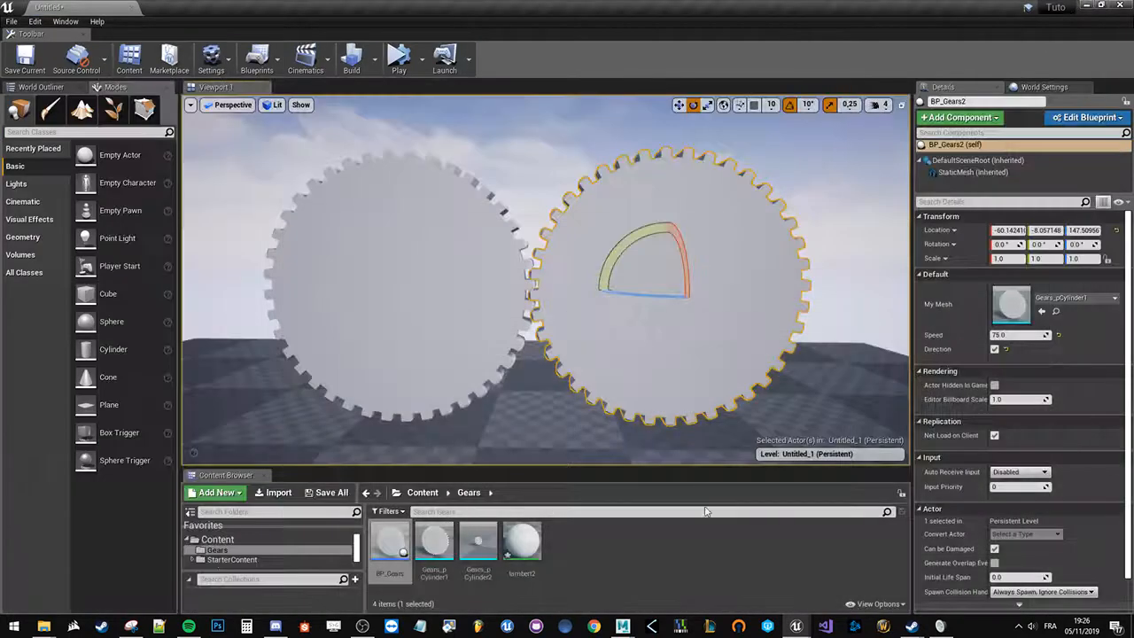
- Switch to Maya and examine from several angles how the teeth of pCylinder1 and pCylinder2 mesh
left_click(623, 626)
left_click(668, 583)
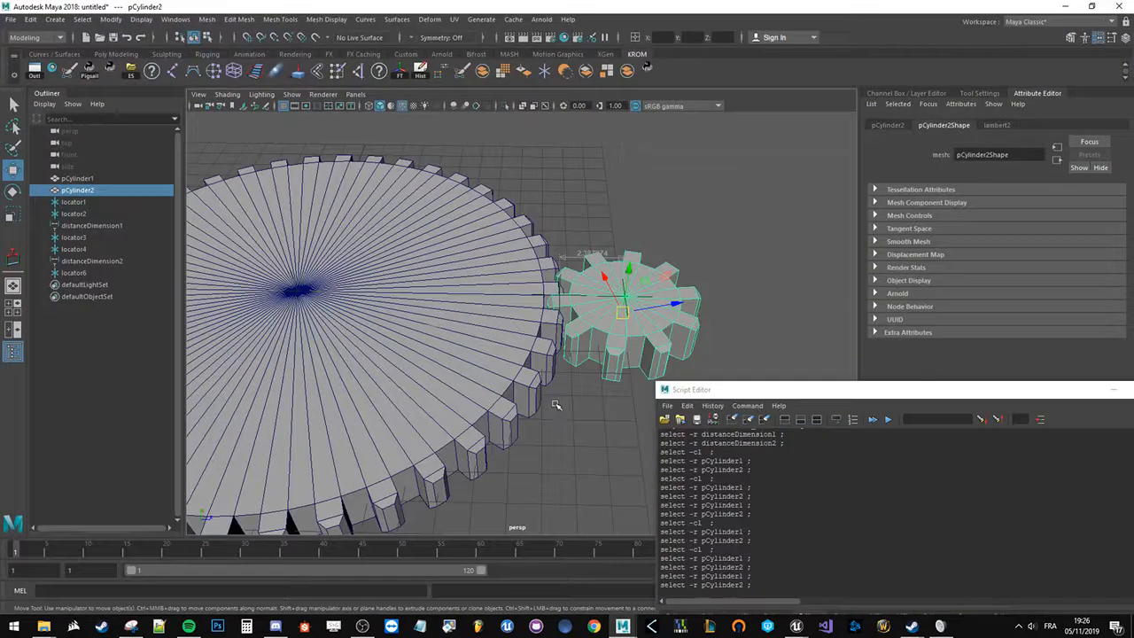
left_click_drag(574, 410, 496, 409, "alt")
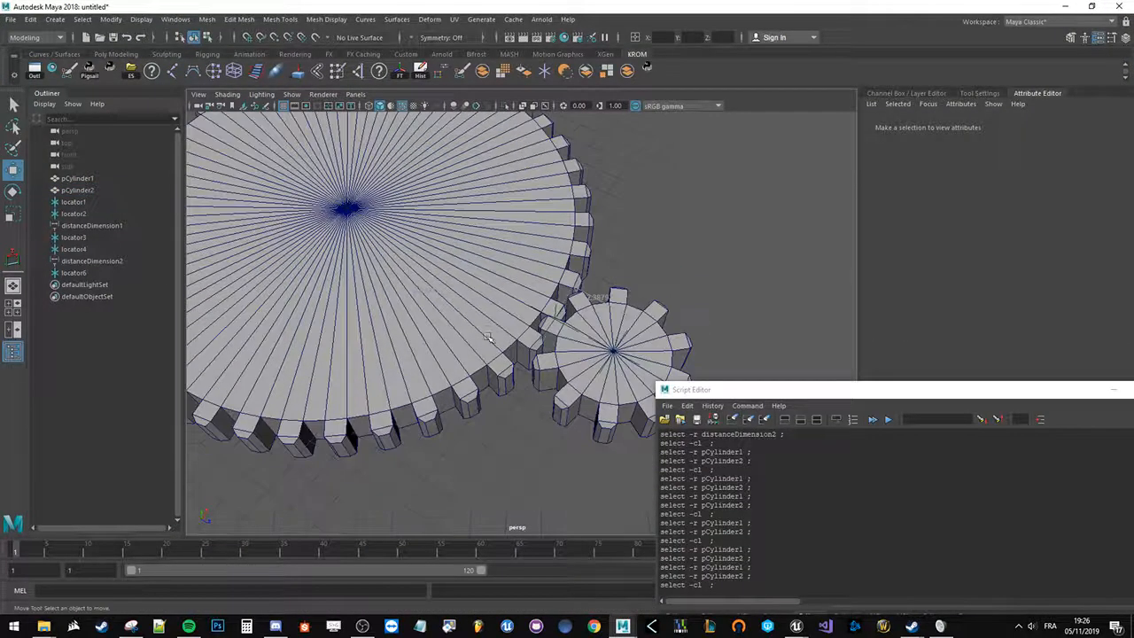
left_click(491, 337)
left_click_drag(494, 339, 450, 289, "alt")
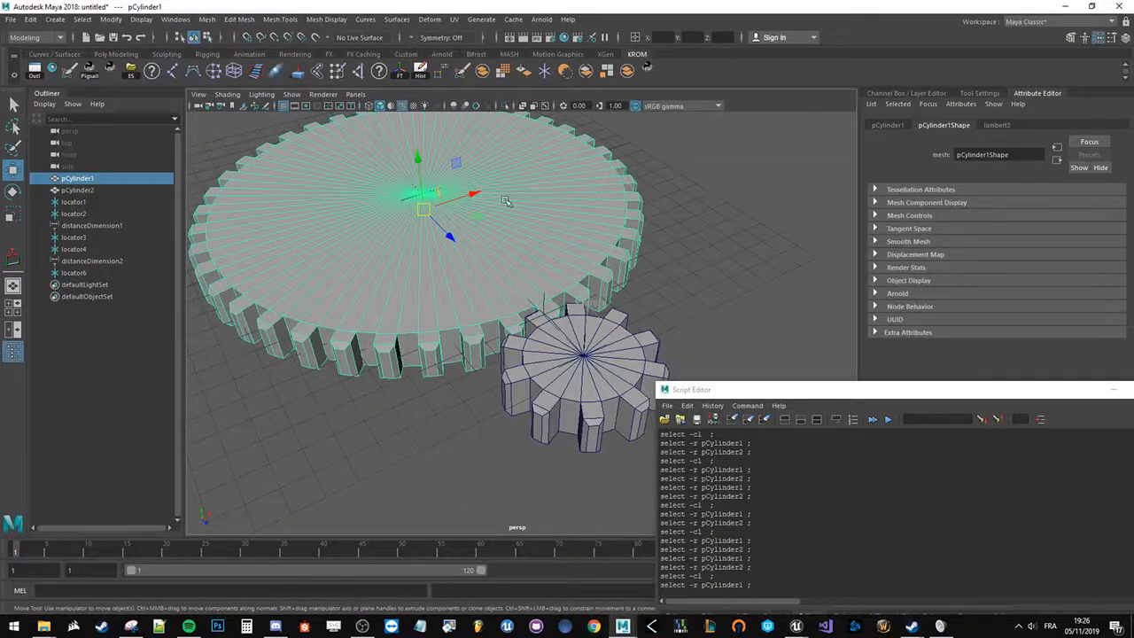
left_click(584, 379)
left_click_drag(491, 348, 522, 340, "alt")
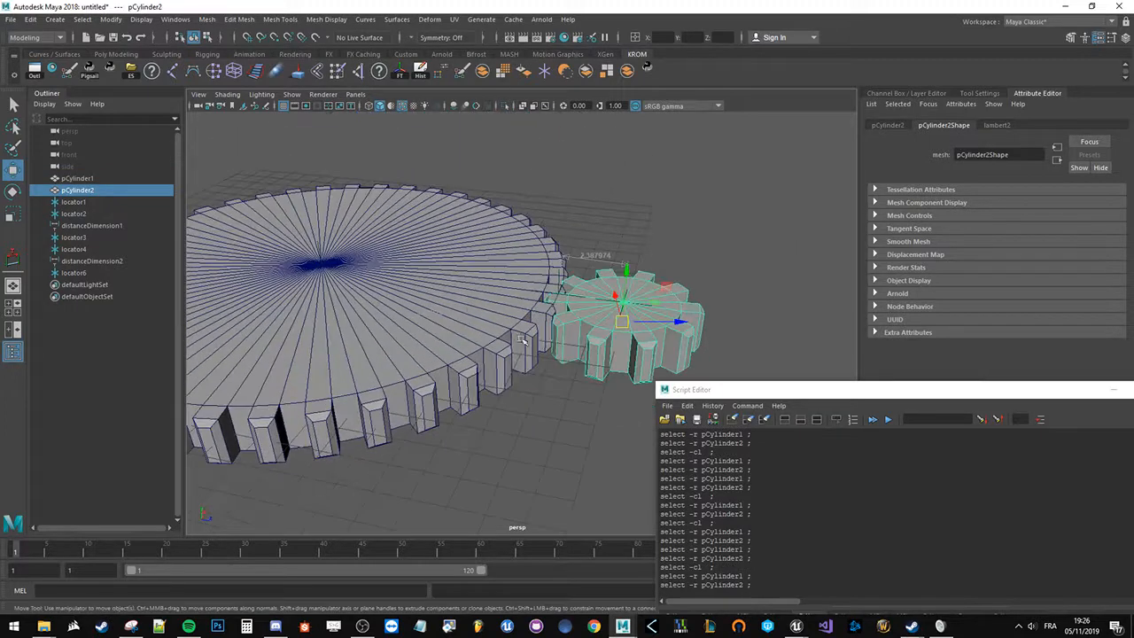
left_click_drag(387, 328, 536, 354, "alt")
left_click(590, 427)
left_click_drag(552, 392, 546, 427, "alt")
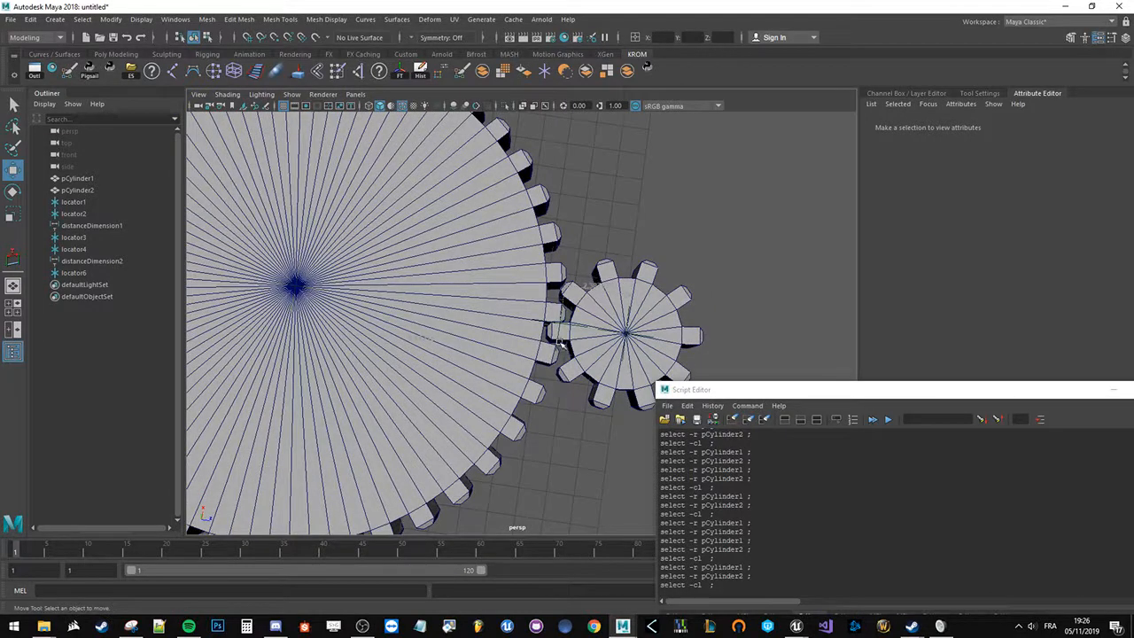
- Switch to Unreal Editor and assign the Gears_pCylinder2 mesh to BP_Gears2 as its My Mesh
left_click_drag(549, 422, 580, 381, "alt")
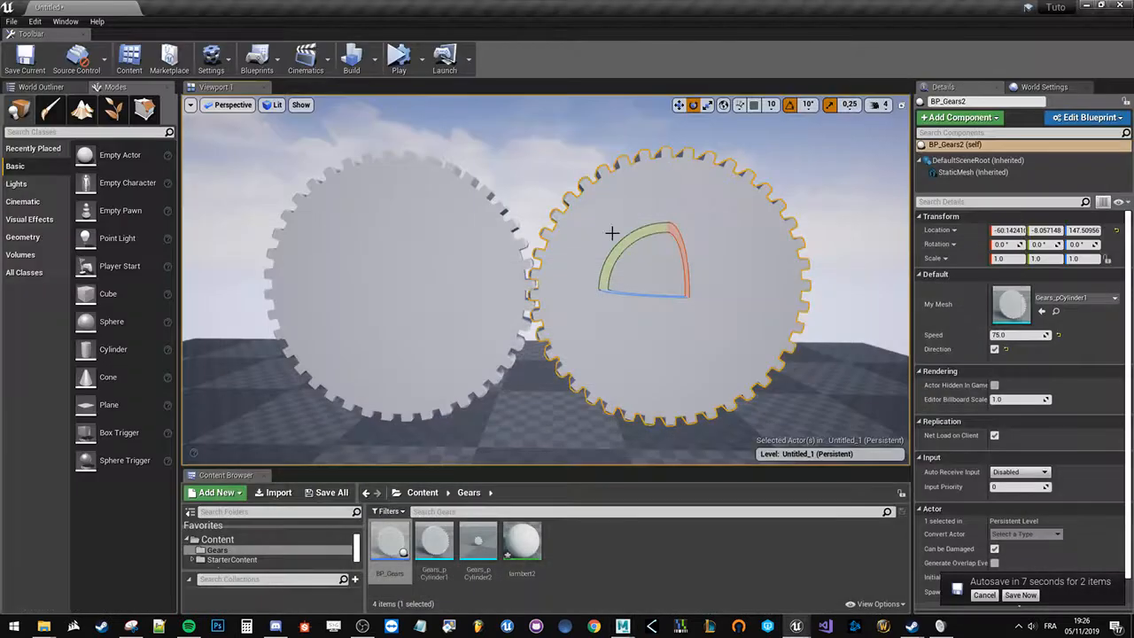
key("w")
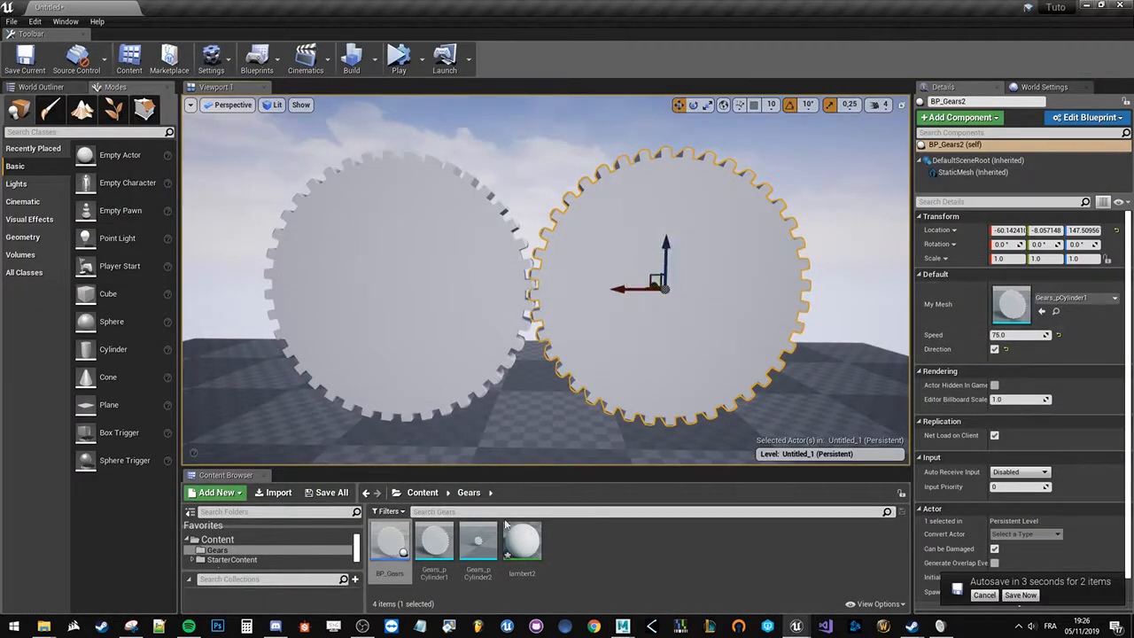
scroll(663, 294, "up", 8)
scroll(567, 281, "down", 12)
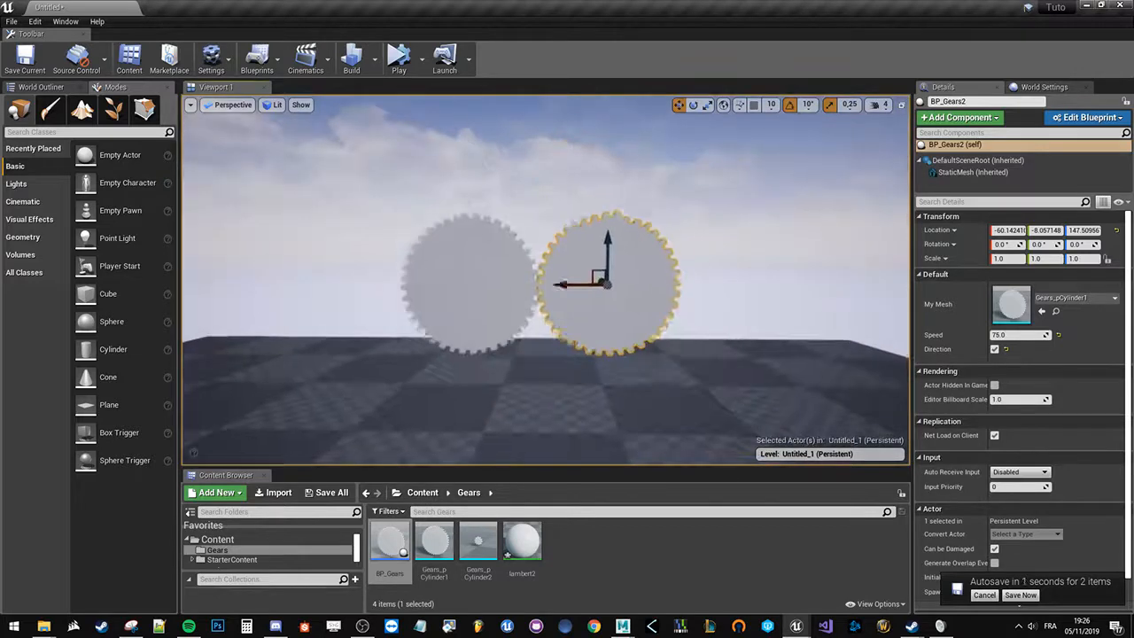
scroll(552, 279, "up", 7)
left_click_drag(552, 279, 505, 280, "alt")
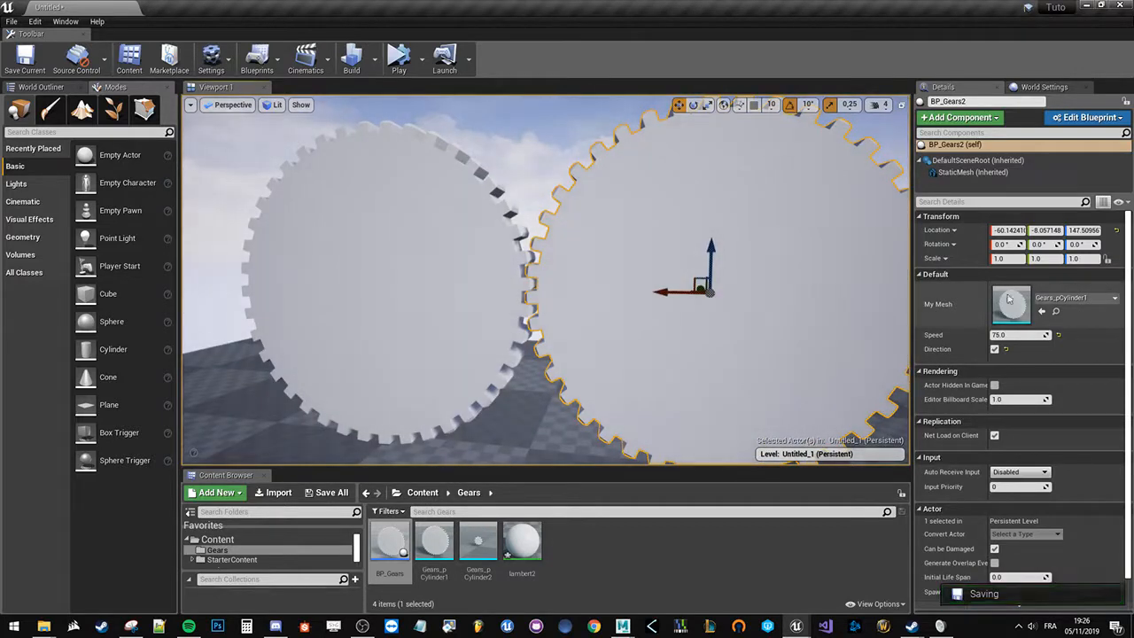
left_click_drag(477, 540, 1013, 312)
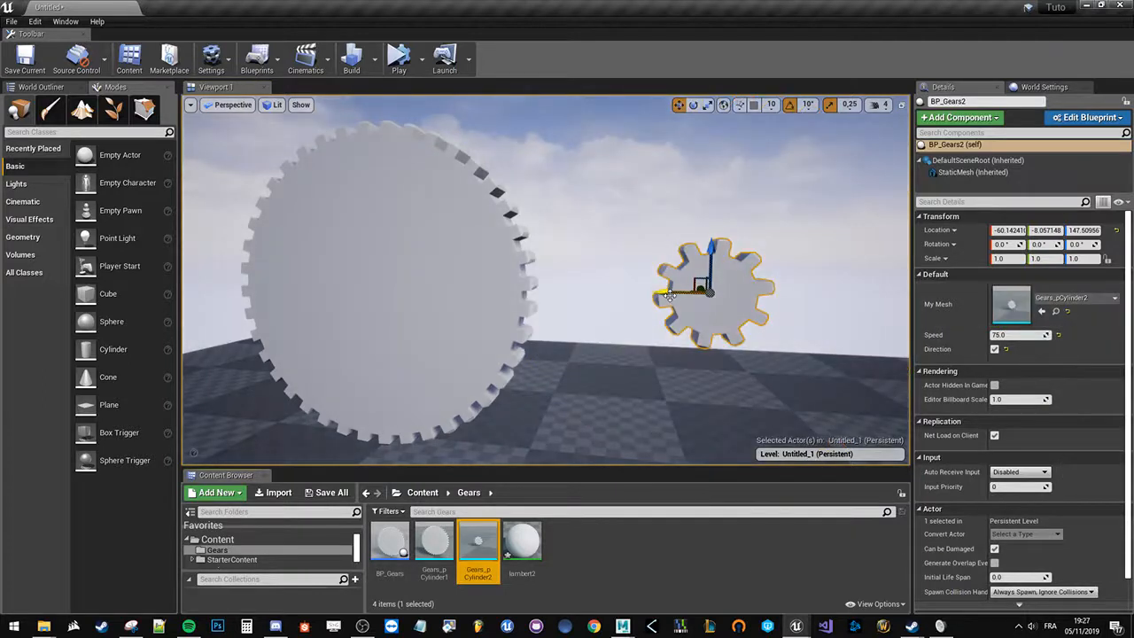
- Move the small gear along X to about -53.03 so its teeth mesh with the large gear
left_click_drag(666, 292, 535, 292)
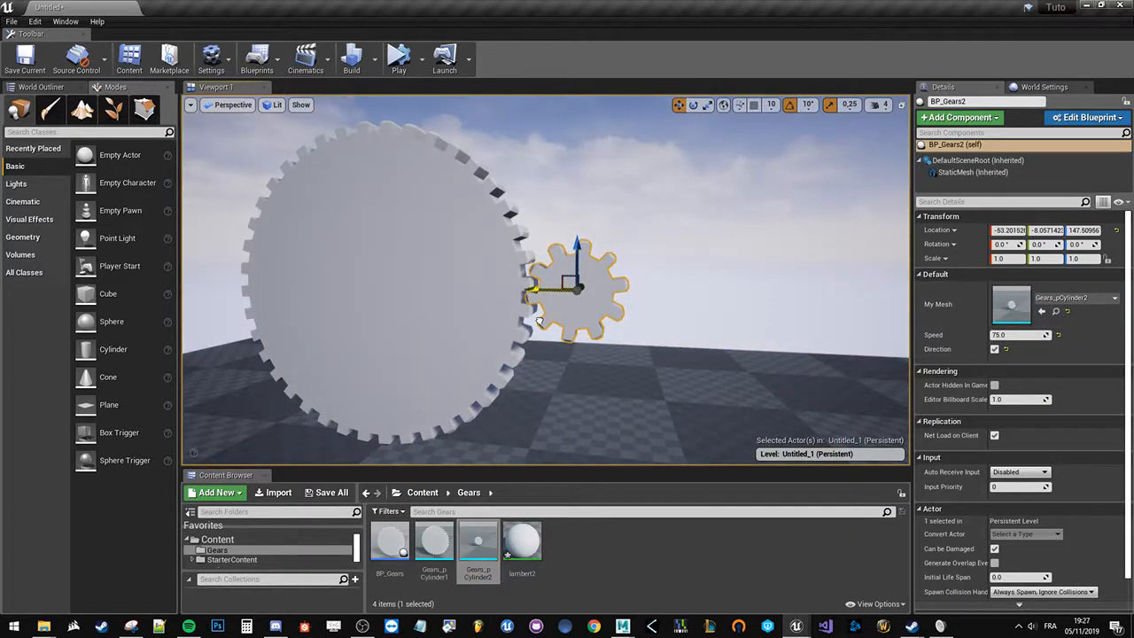
scroll(532, 292, "up", 2)
scroll(498, 341, "up", 5)
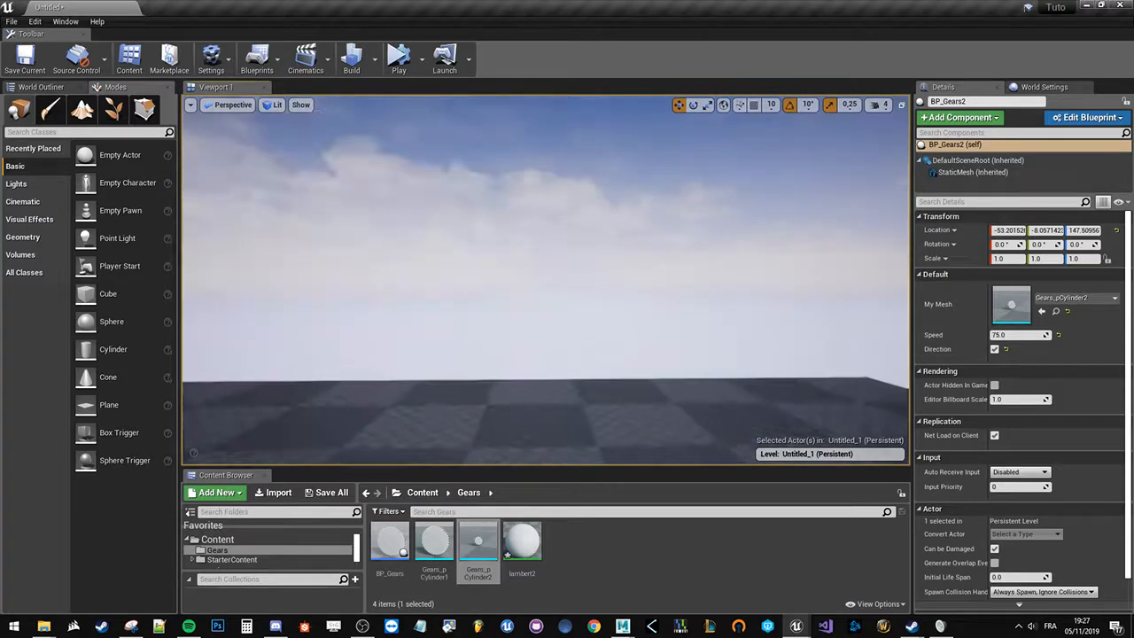
scroll(499, 342, "down", 6)
key("f")
scroll(499, 291, "up", 8)
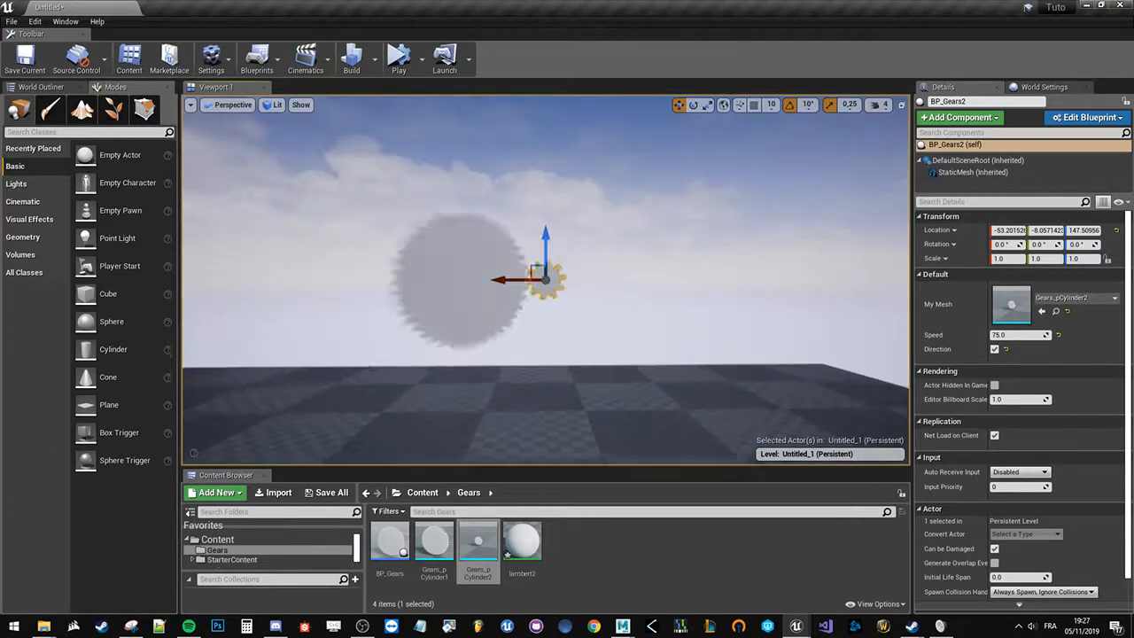
scroll(499, 285, "up", 1)
left_click_drag(402, 304, 434, 304, "alt")
left_click_drag(498, 283, 493, 285)
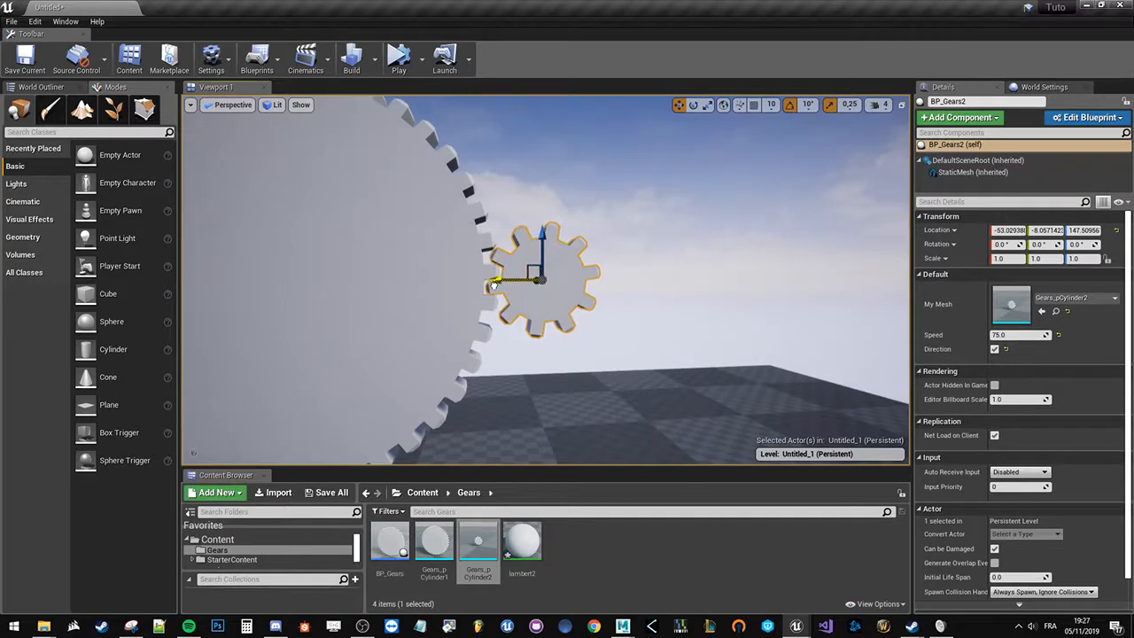
- Simulate the level, compare the rotation and settings of the large and small gears, and stop the simulation
right_click_drag(378, 310, 378, 310)
right_click_drag(404, 265, 402, 264)
left_click(402, 264)
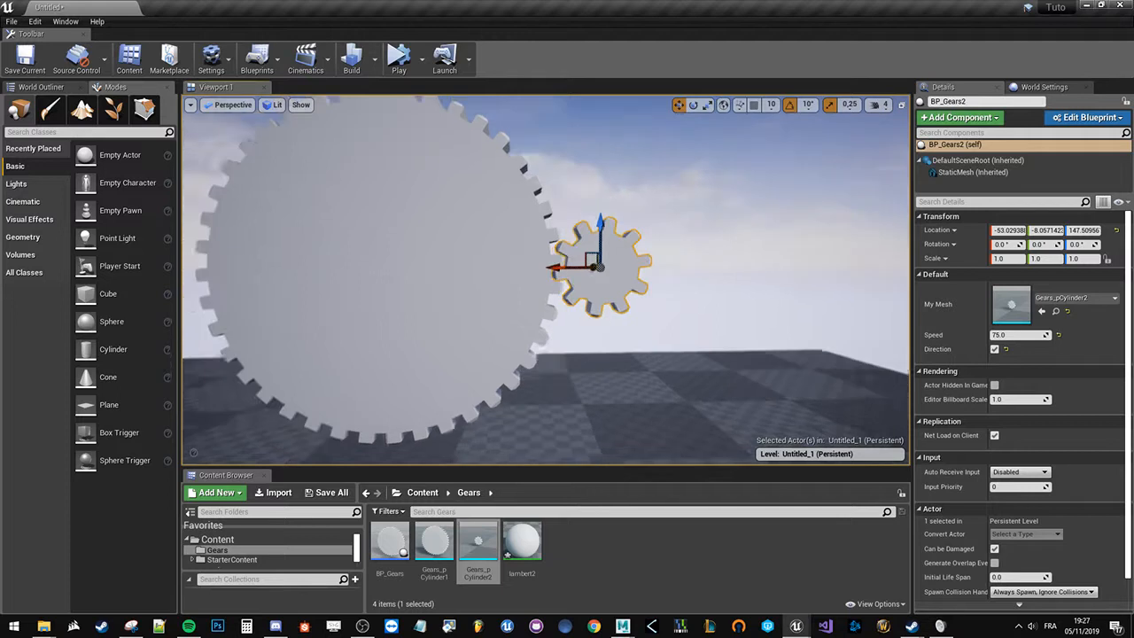
left_click(399, 57)
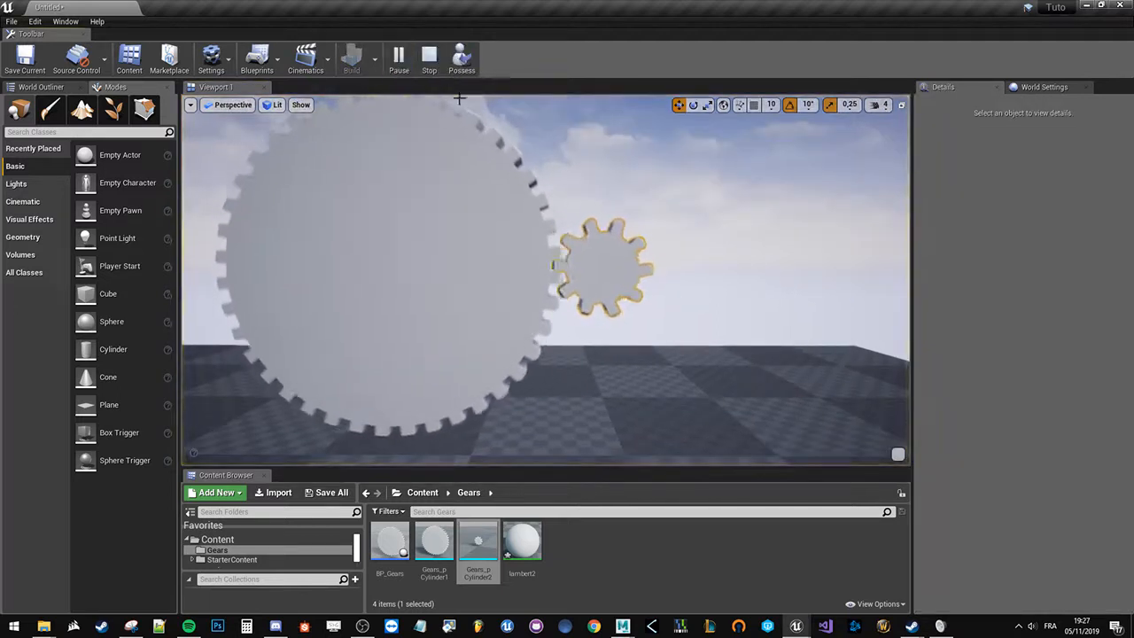
left_click(585, 263)
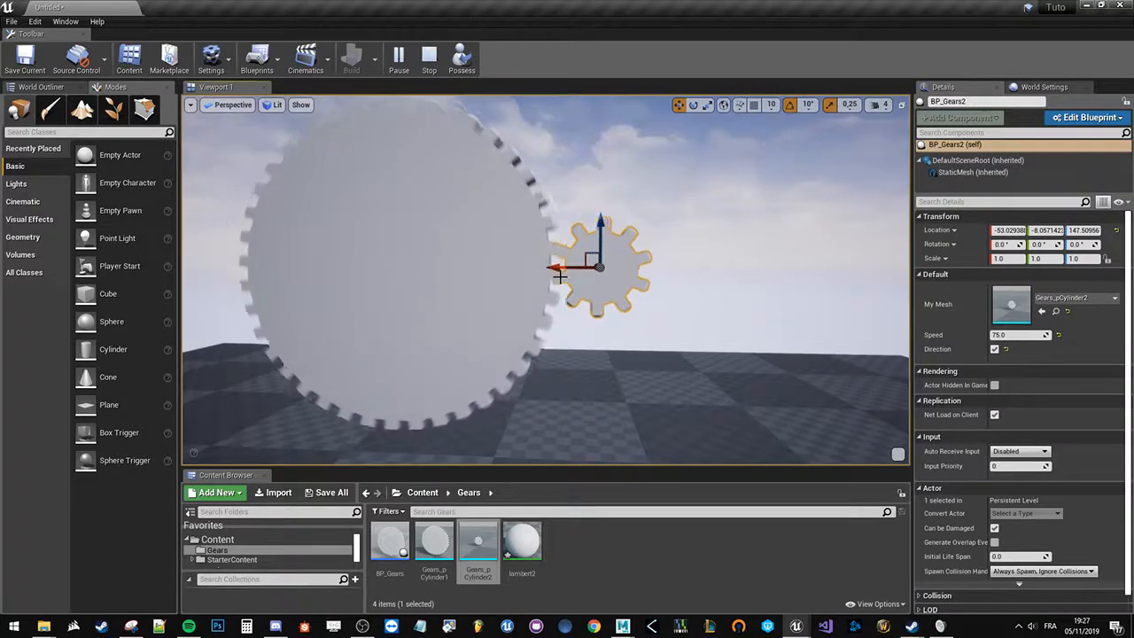
left_click(450, 159)
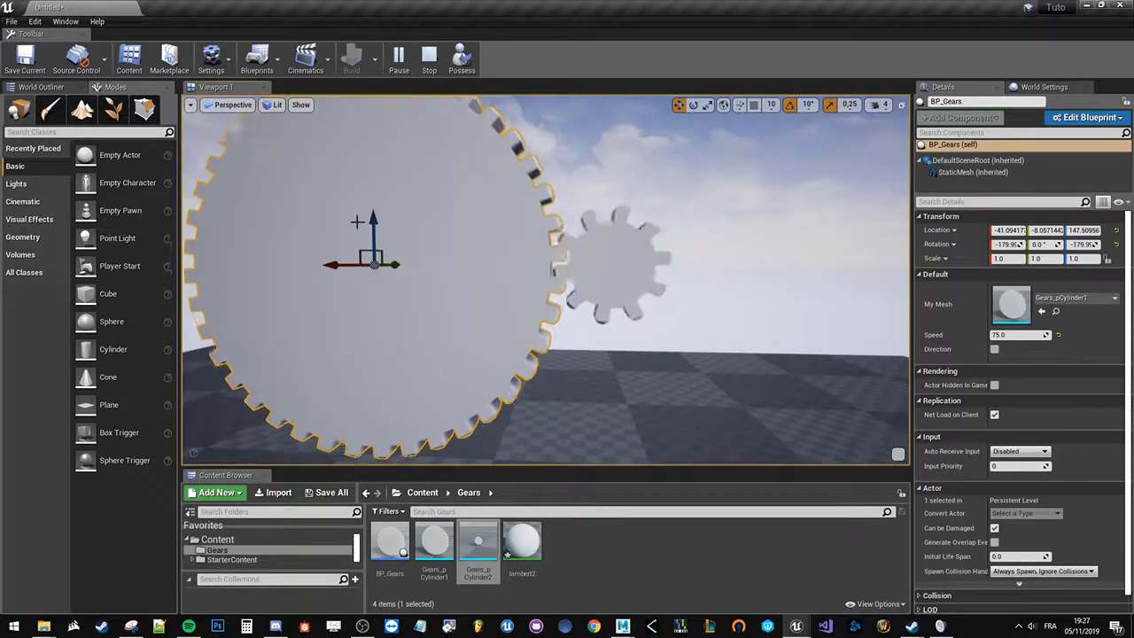
left_click(585, 267)
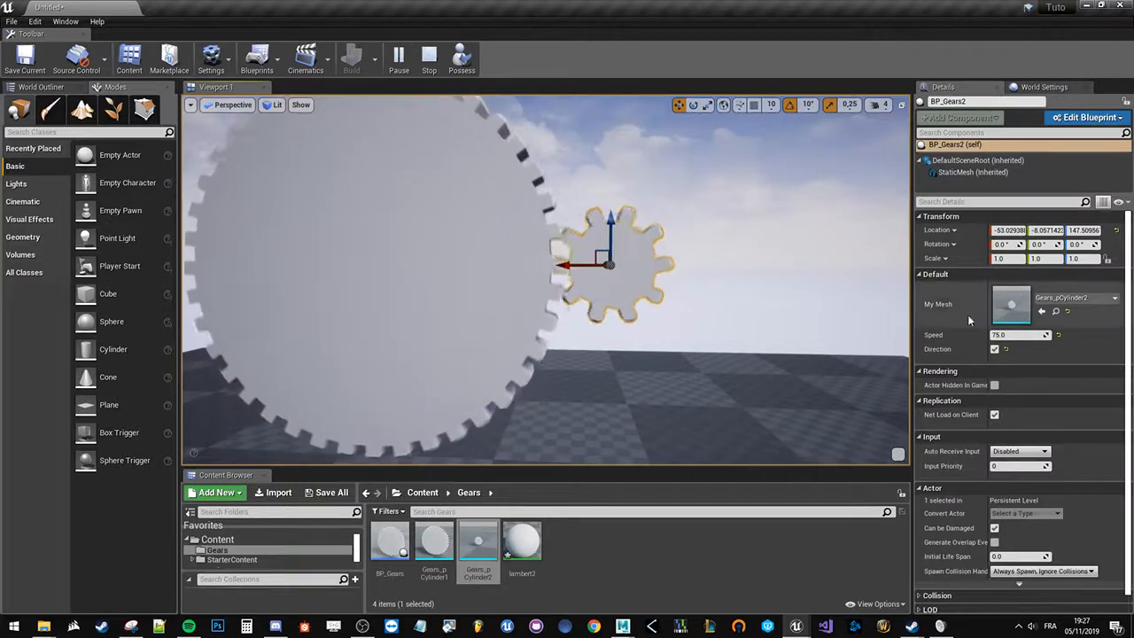
left_click(434, 71)
mouse_move(579, 285)
left_mouse_down("alt")
mouse_move(558, 291)
mouse_move(558, 303)
mouse_move(577, 285)
left_mouse_up("alt")
key("ctrl+s")
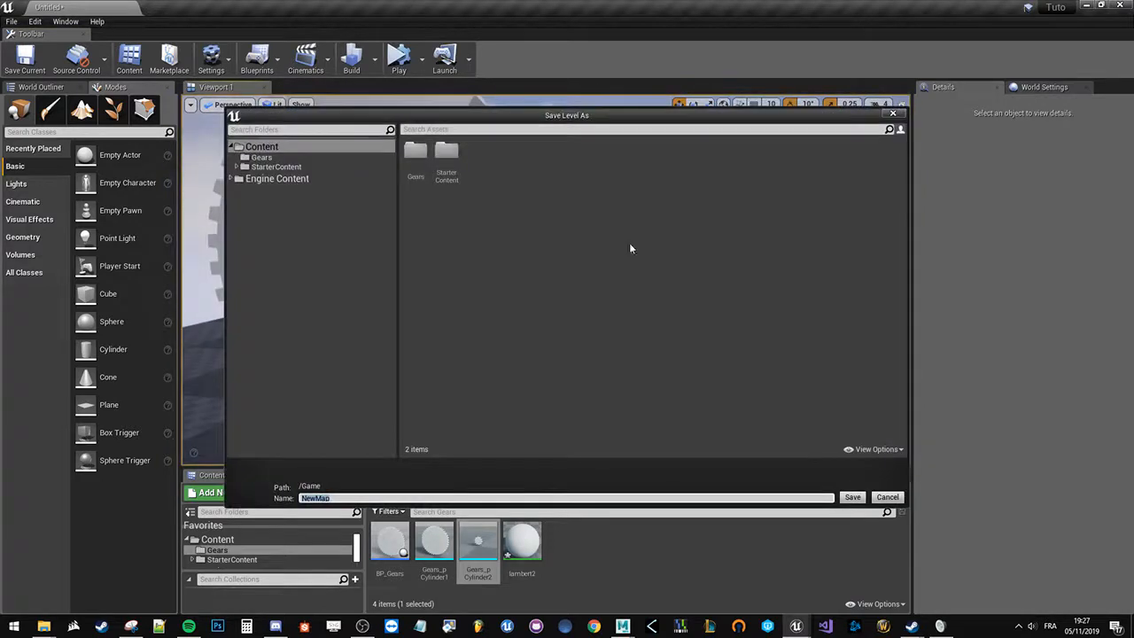
left_click(893, 113)
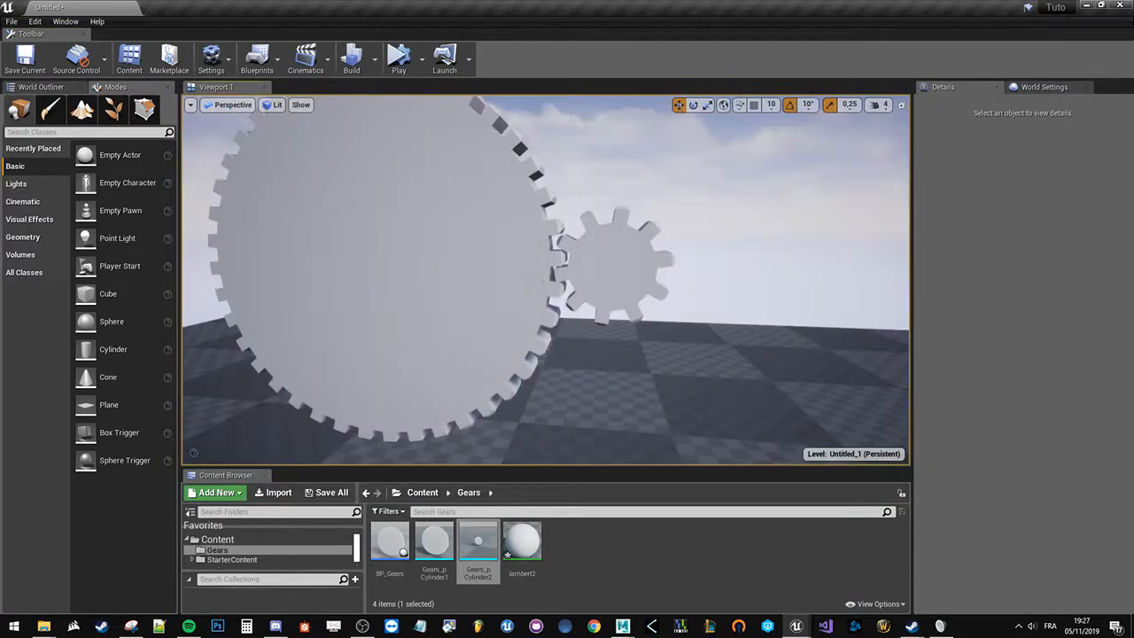
- Select the small gear and examine its Speed setting and how its teeth engage the large gear
left_click(314, 306)
left_click_drag(631, 353, 596, 300, "alt")
left_click(575, 298)
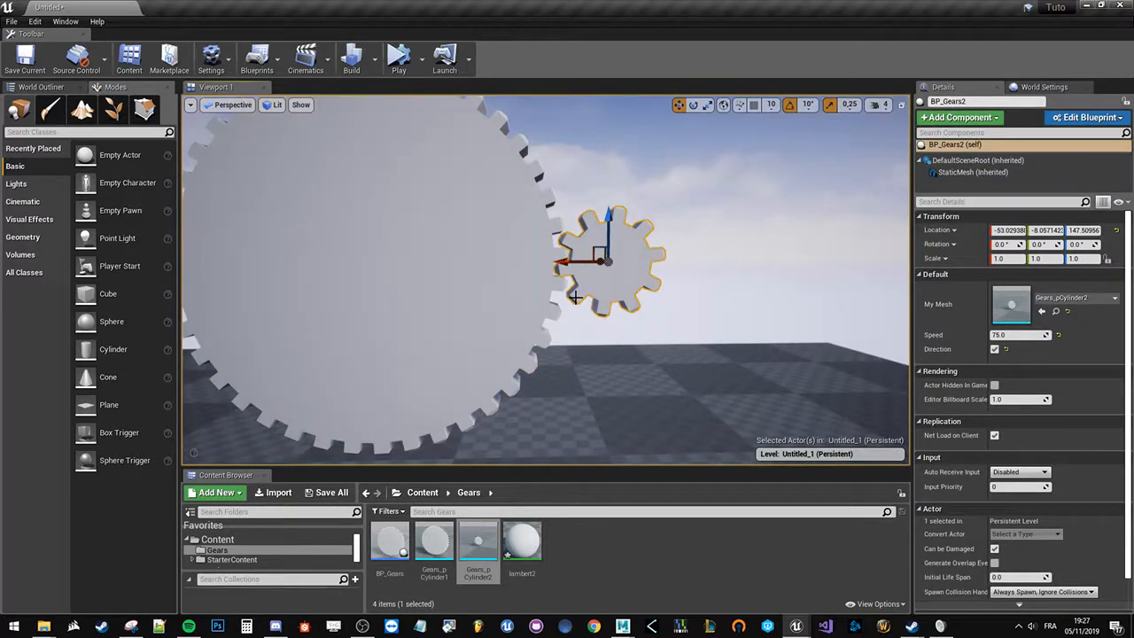
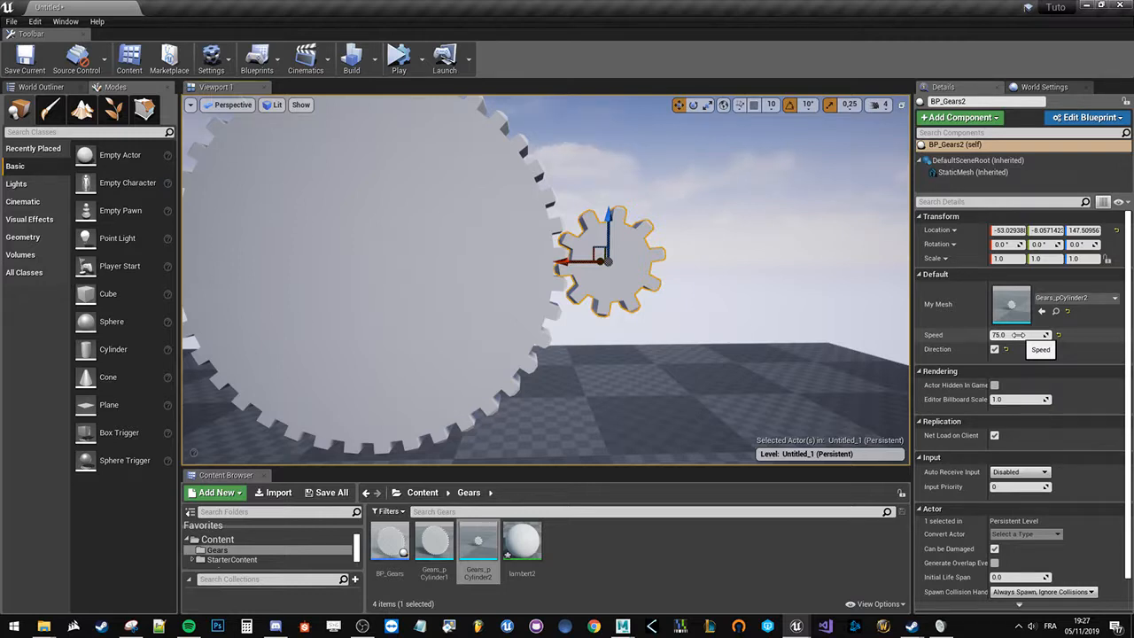
left_click(603, 544)
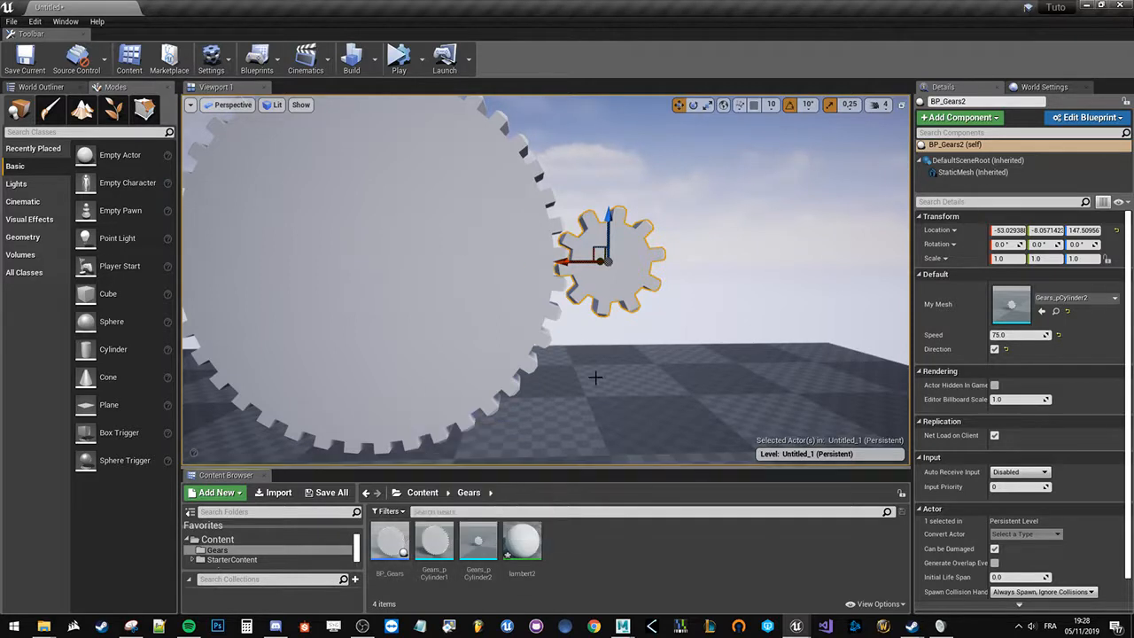
left_click_drag(595, 377, 677, 298, "alt")
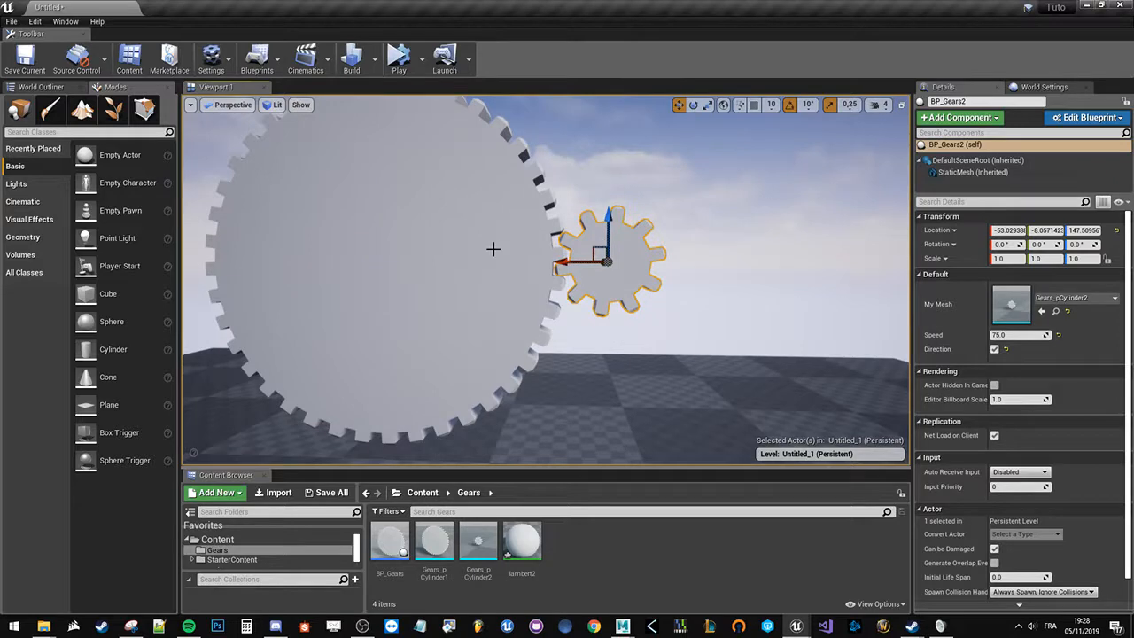
left_click_drag(556, 300, 552, 317, "alt")
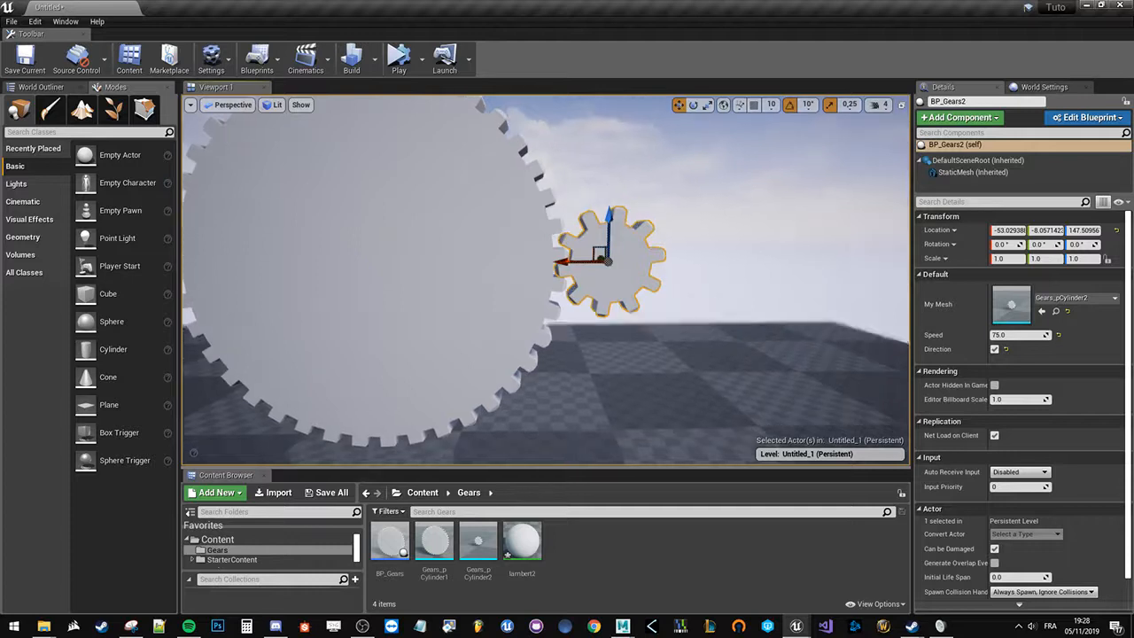
- Open the BP_Gears event graph and move the AddLocalRotation and Static Mesh nodes farther from the multiply node
double_click(403, 536)
scroll(485, 359, "down", 2)
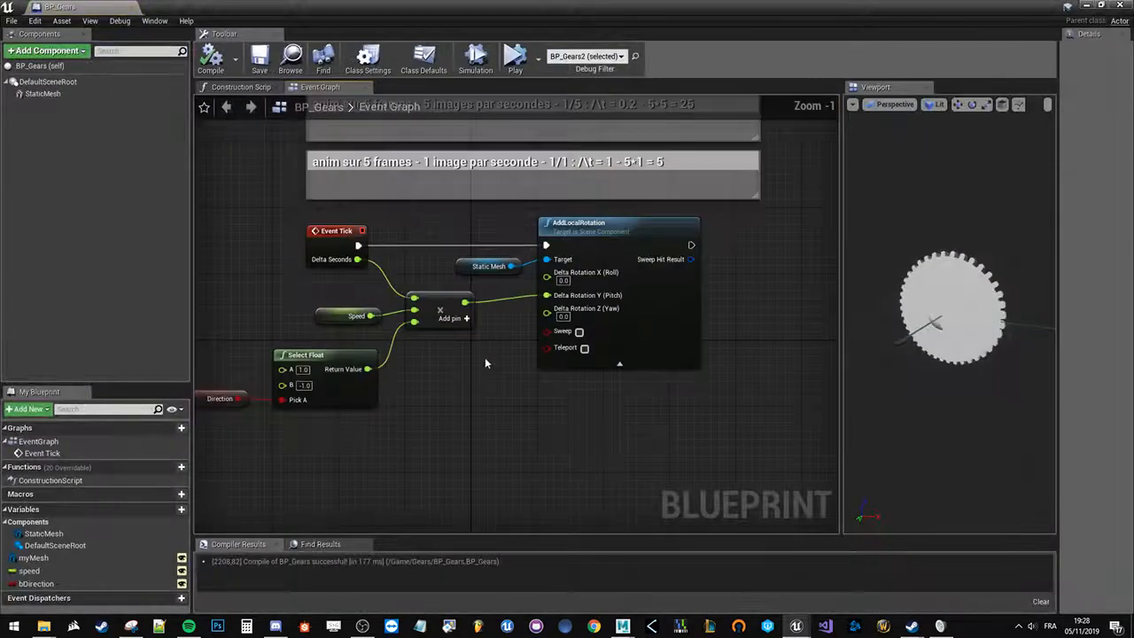
left_click_drag(673, 313, 807, 320)
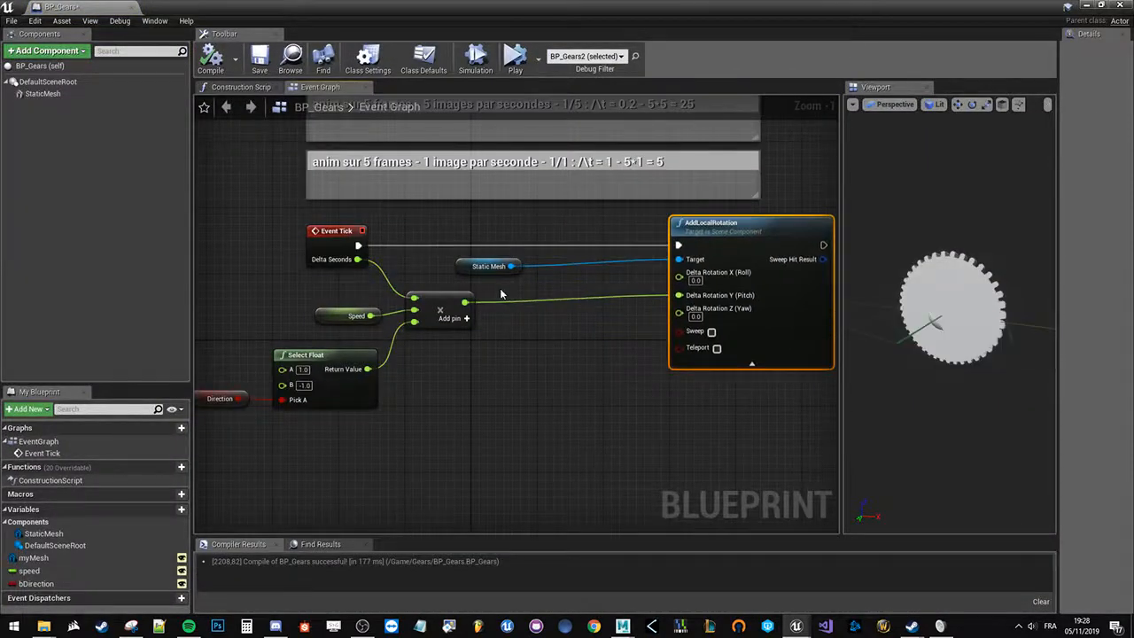
left_click_drag(462, 266, 593, 266)
left_click(525, 375)
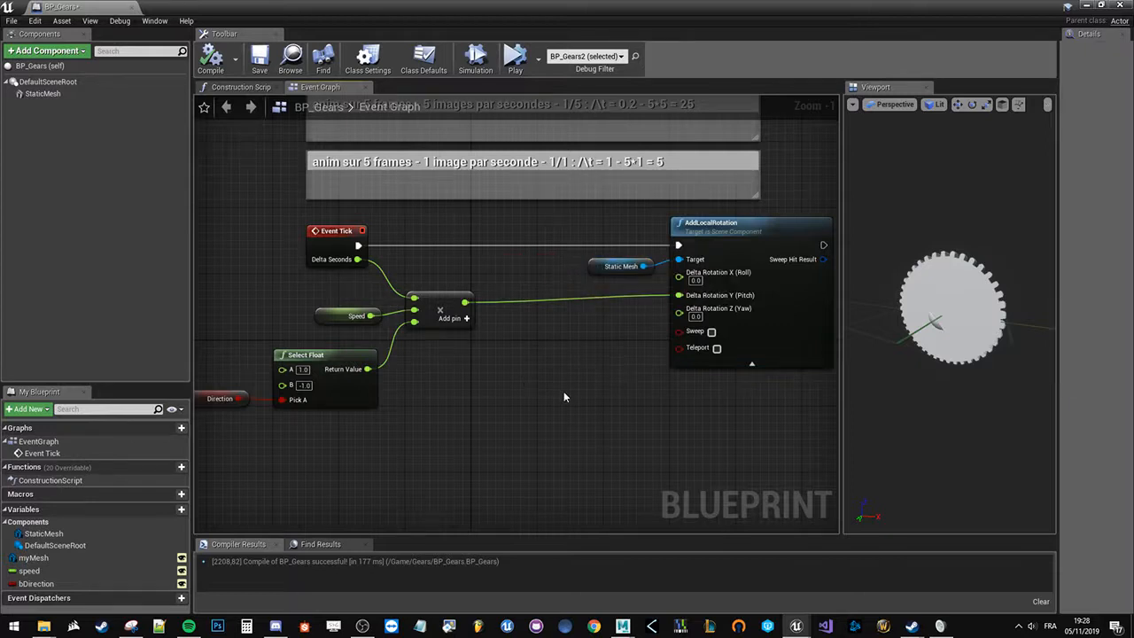
right_click_drag(469, 382, 585, 359)
mouse_move(438, 292)
left_mouse_down()
mouse_move(372, 291)
mouse_move(438, 292)
left_mouse_up()
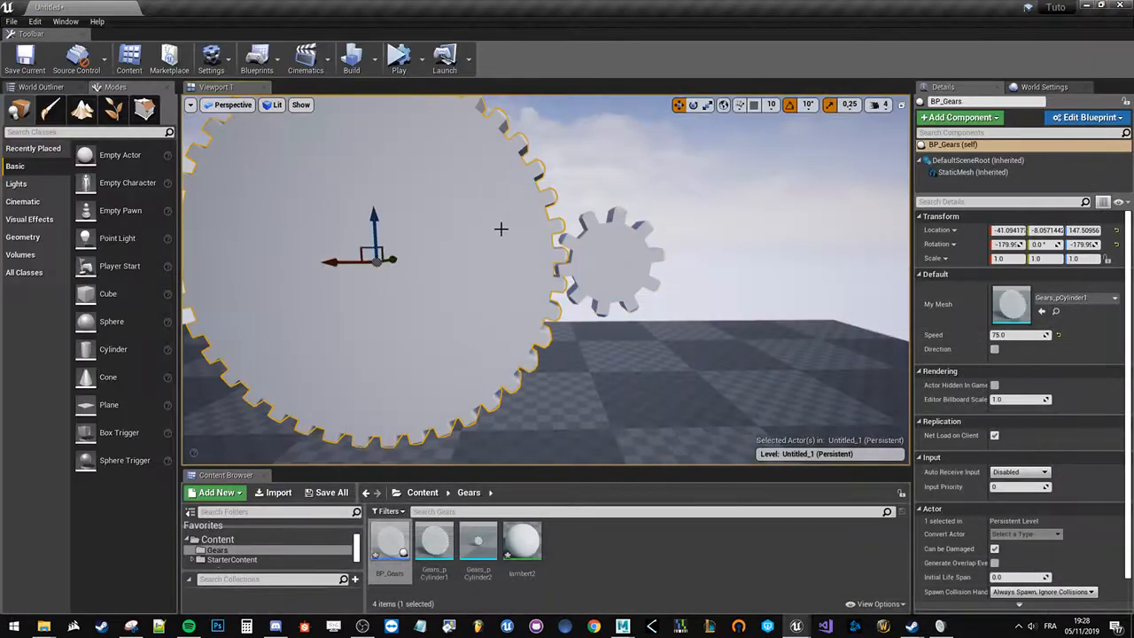
- Return to the level and compare the large and small gears by selecting each of them
left_click(593, 257, "ctrl")
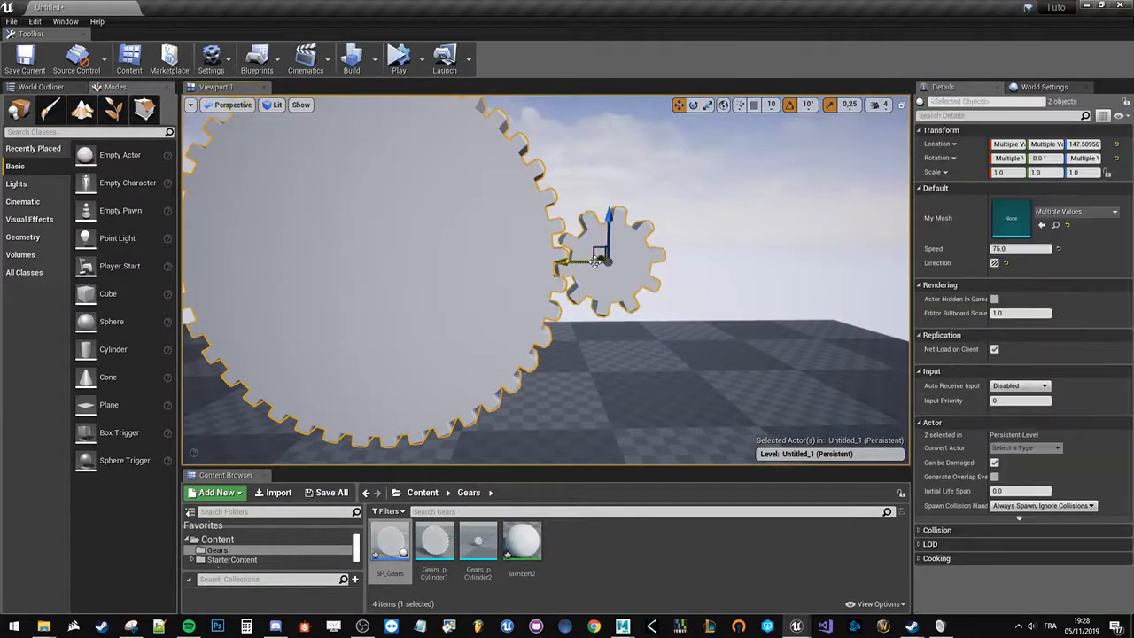
left_click(596, 287, "ctrl")
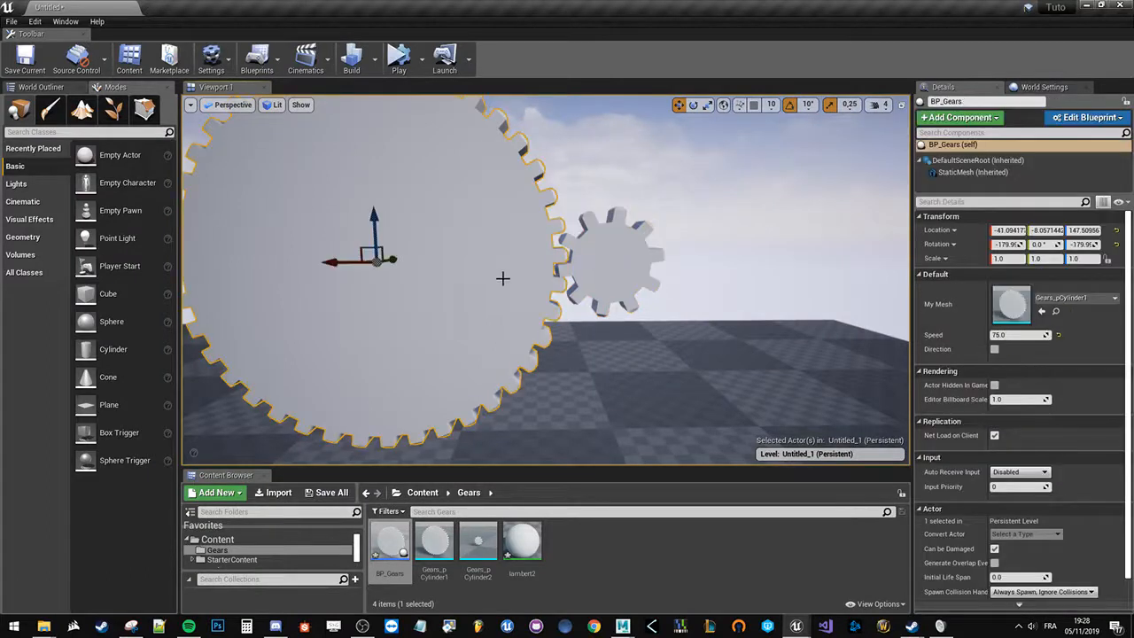
left_click(598, 284)
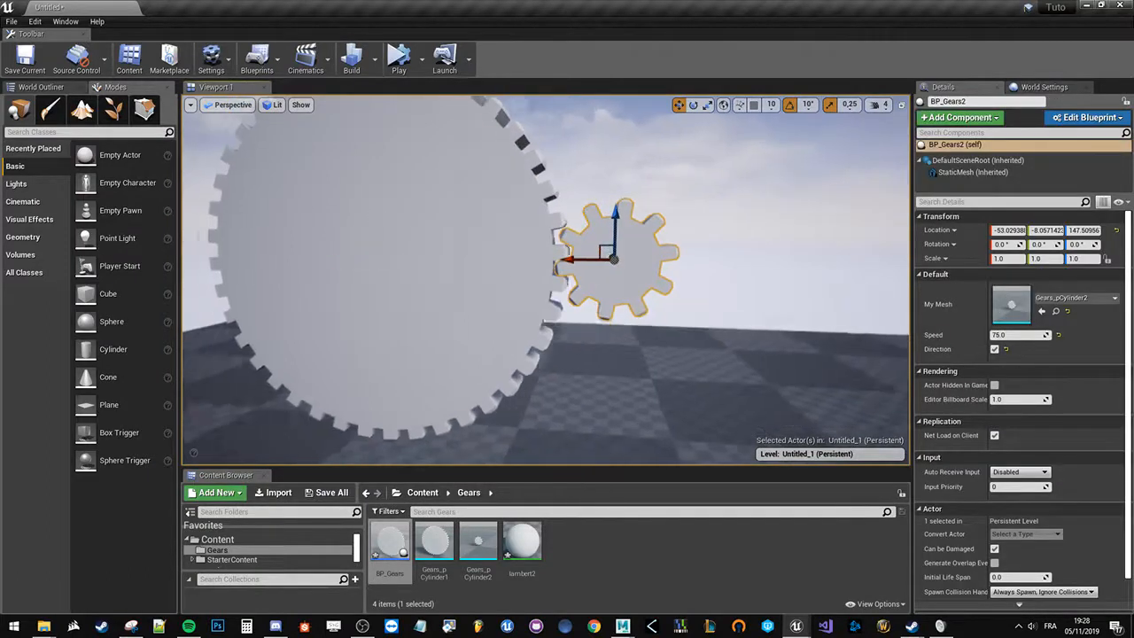
left_click(510, 237)
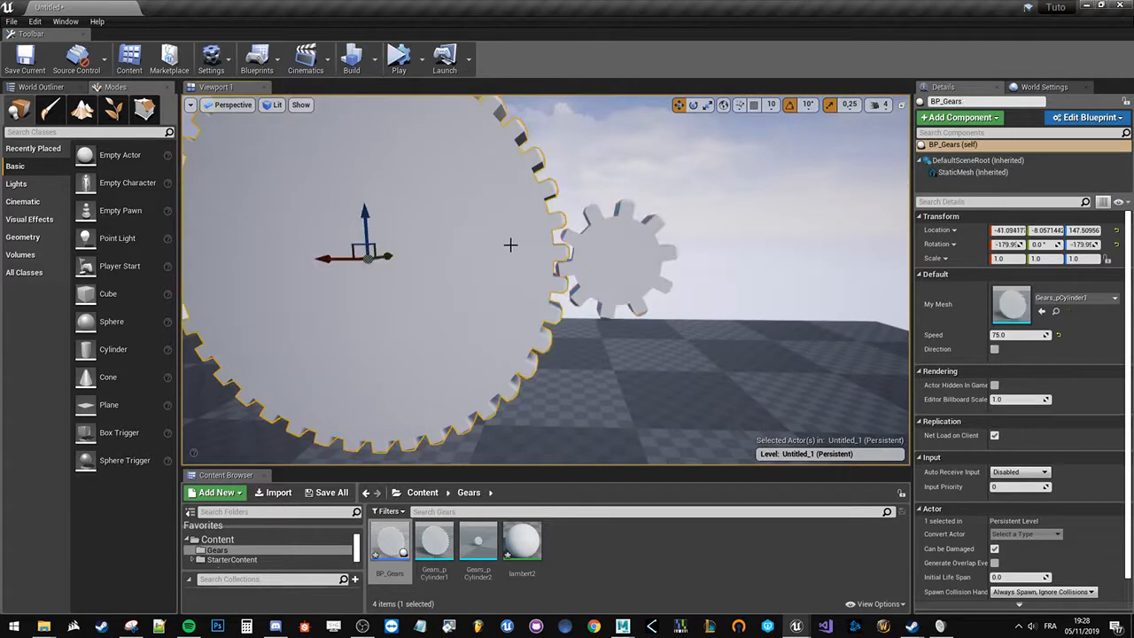
- Reopen the BP_Gears event graph and place a new comment box in the empty area below the multiply node
double_click(390, 542)
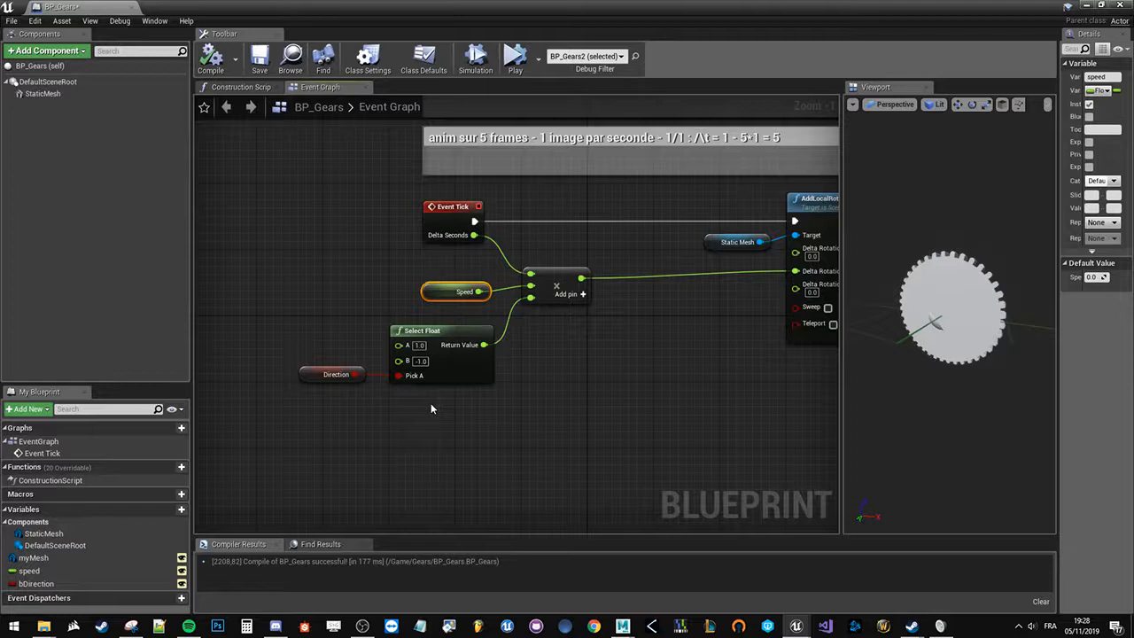
right_click_drag(431, 403, 381, 332)
key("c")
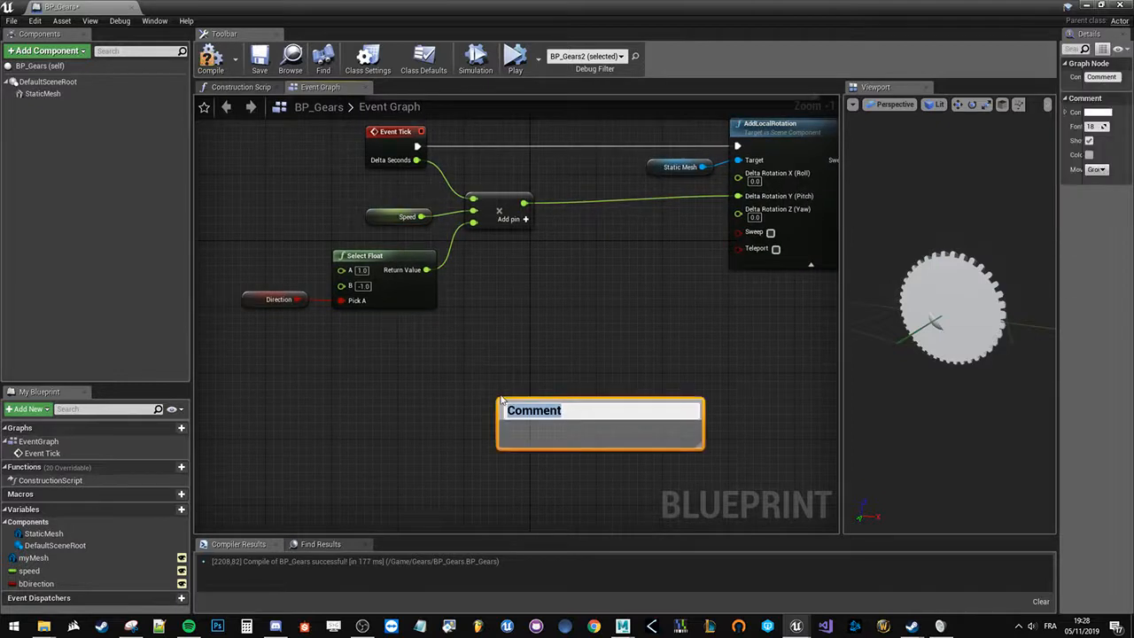
left_click_drag(611, 405, 546, 349)
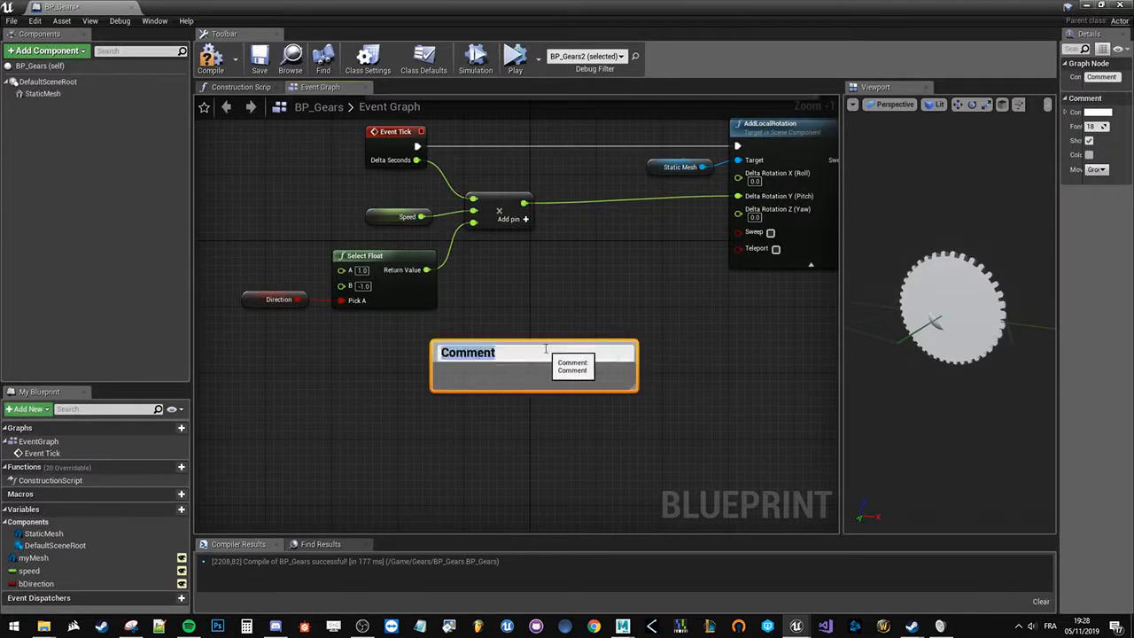
- Title the comment box "speed * ( 1 / (radius*Pi) ) * /\t" and place it slightly lower in the graph
type("S")
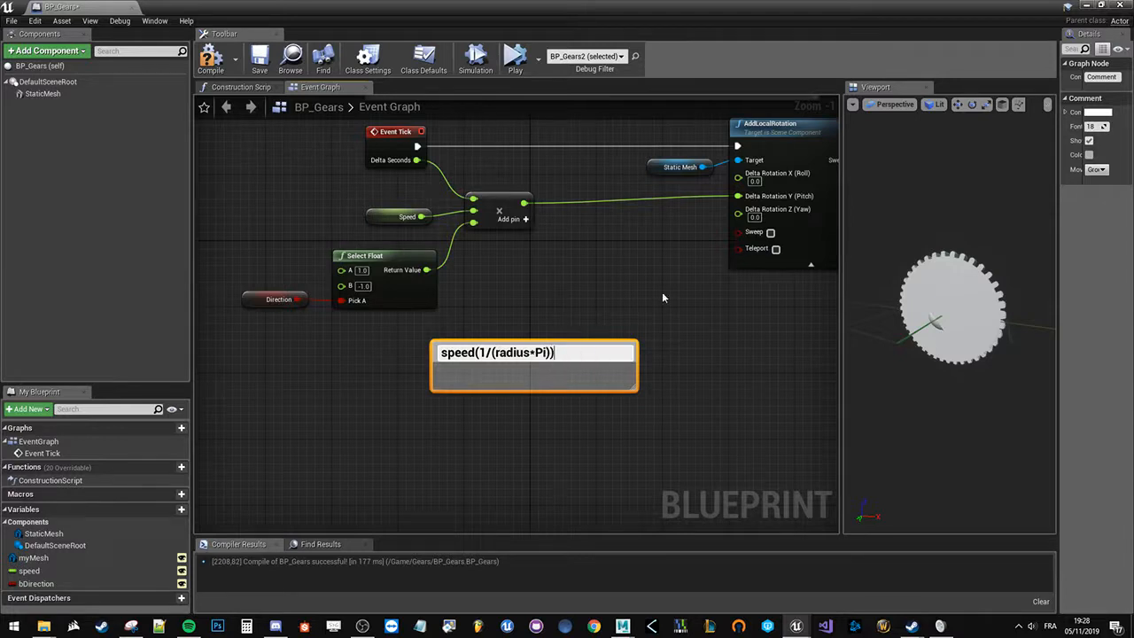
type("*/\\t")
left_click(476, 352)
type("*")
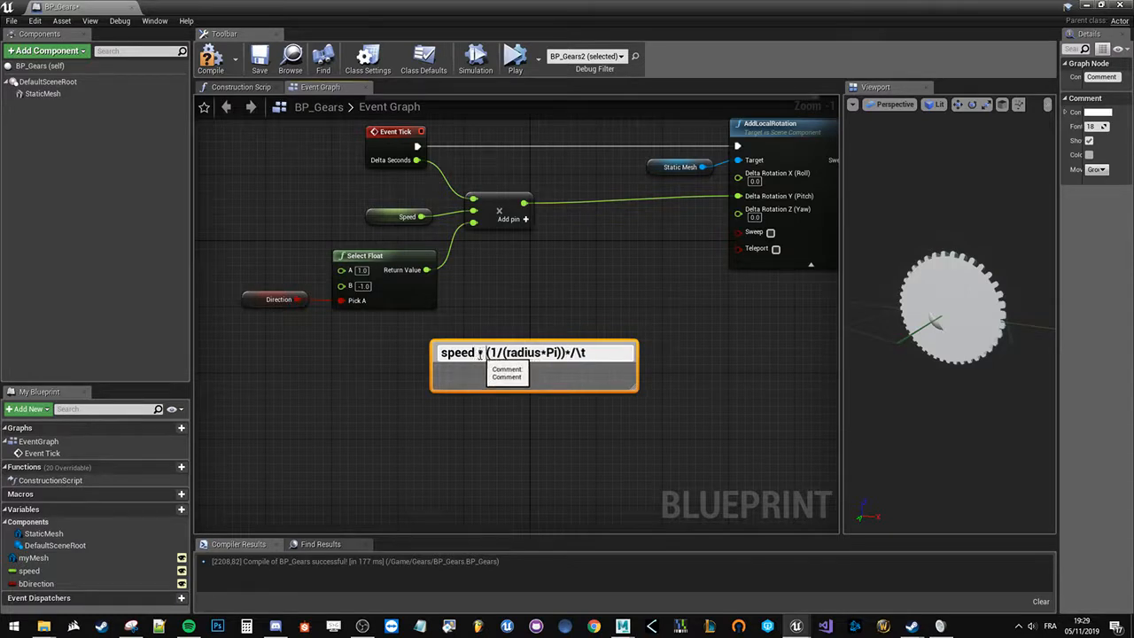
left_click(494, 352)
key("Right")
key("Right")
left_click(571, 352)
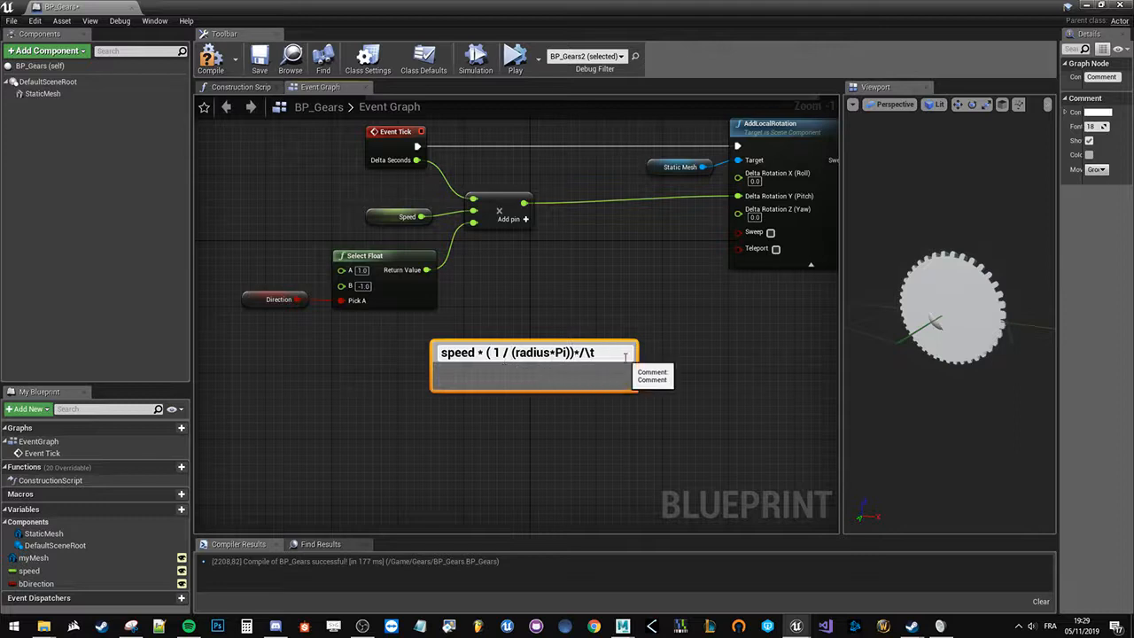
left_click(618, 262)
left_click_drag(598, 356, 615, 407)
left_click(536, 379)
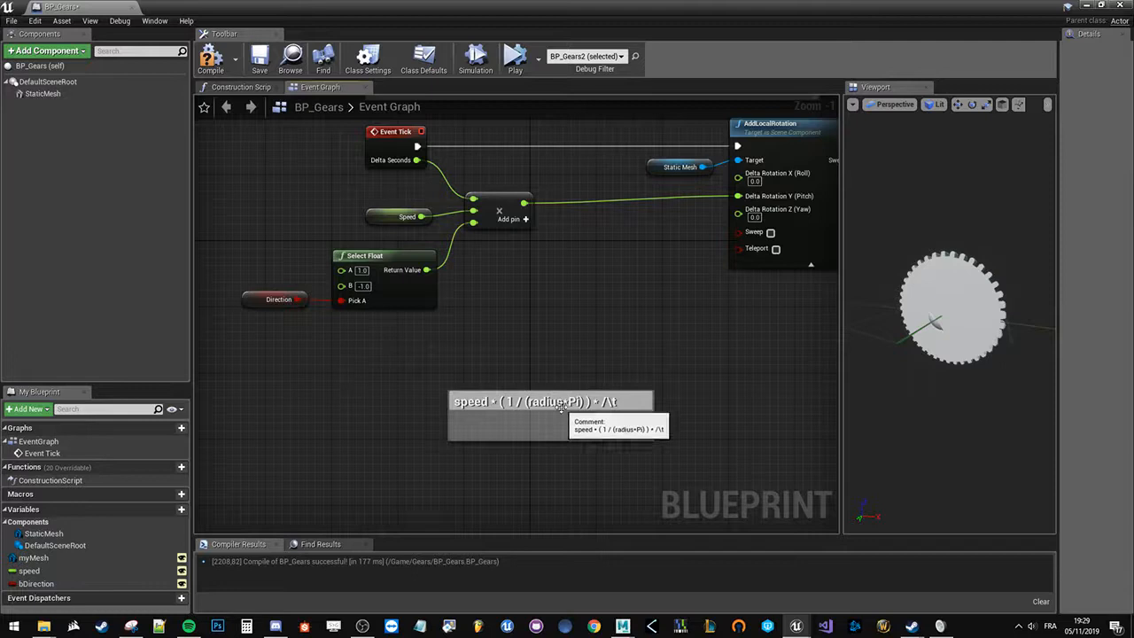
- Examine the formula in the comment term by term, from the inverse circumference to the delta-time factor
scroll(551, 416, "up", 1)
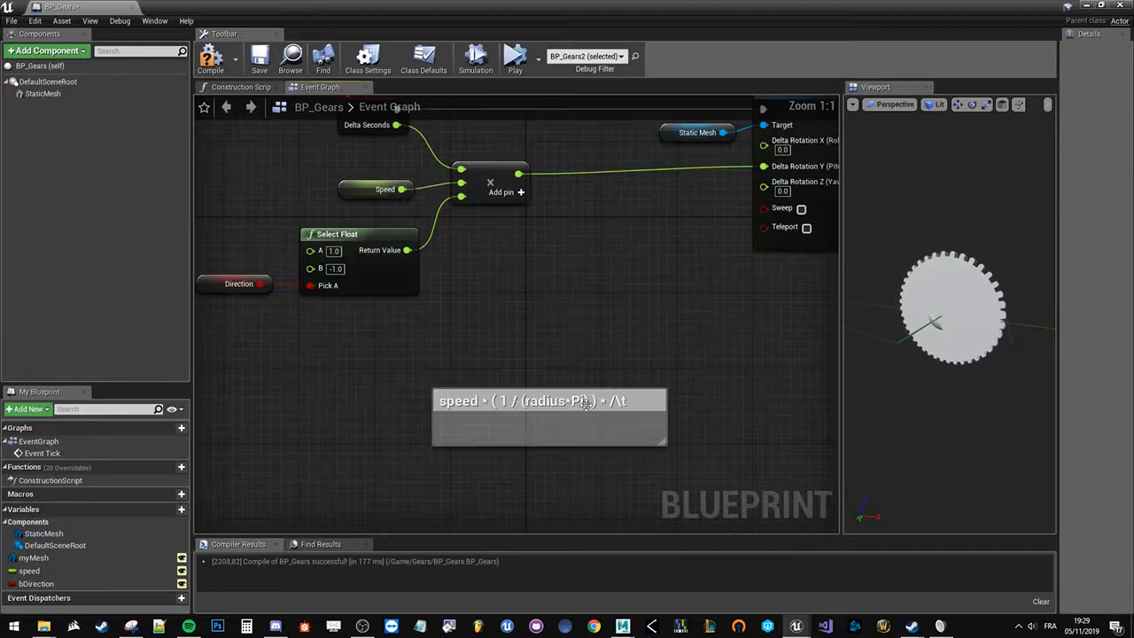
double_click(514, 401)
left_click_drag(512, 404, 505, 403)
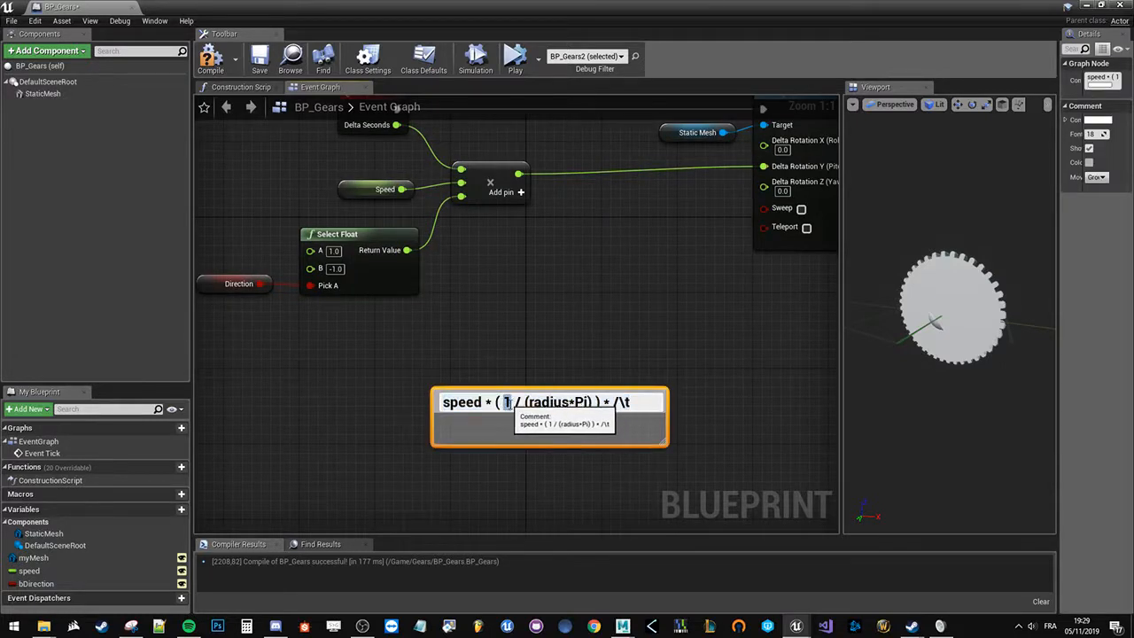
left_click_drag(526, 403, 586, 405)
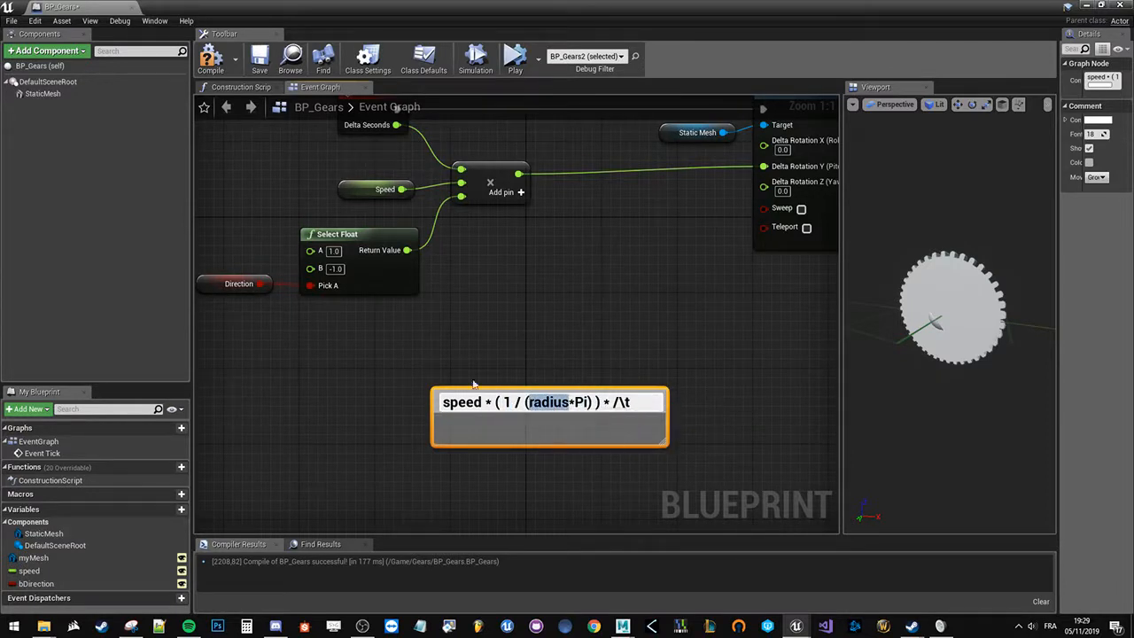
left_click(505, 362)
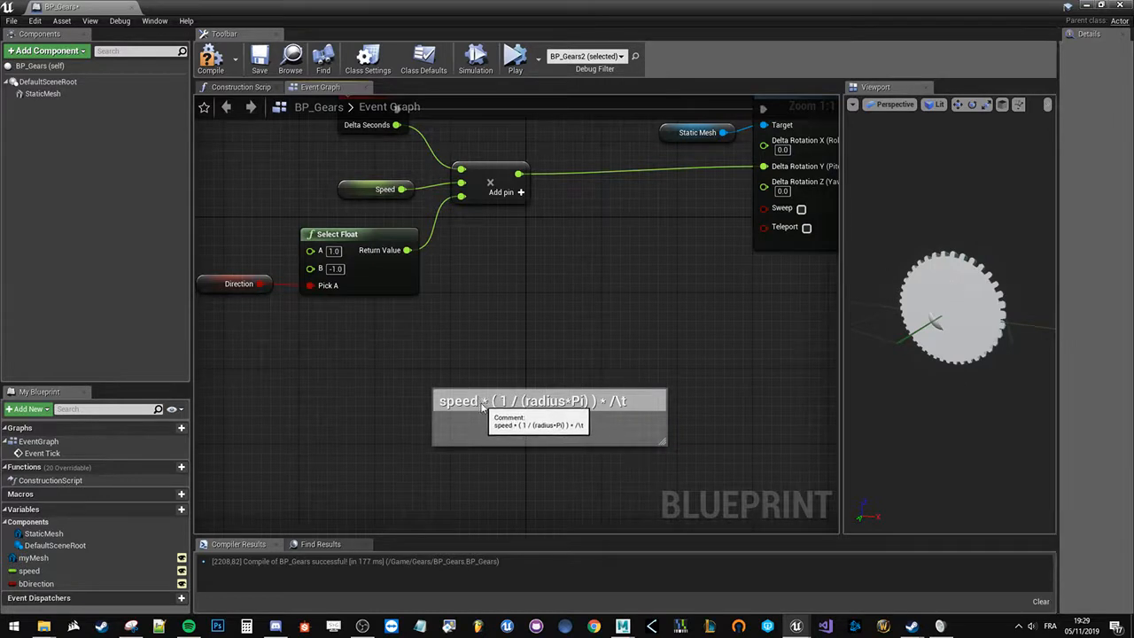
double_click(521, 403)
left_click(581, 367)
double_click(597, 401)
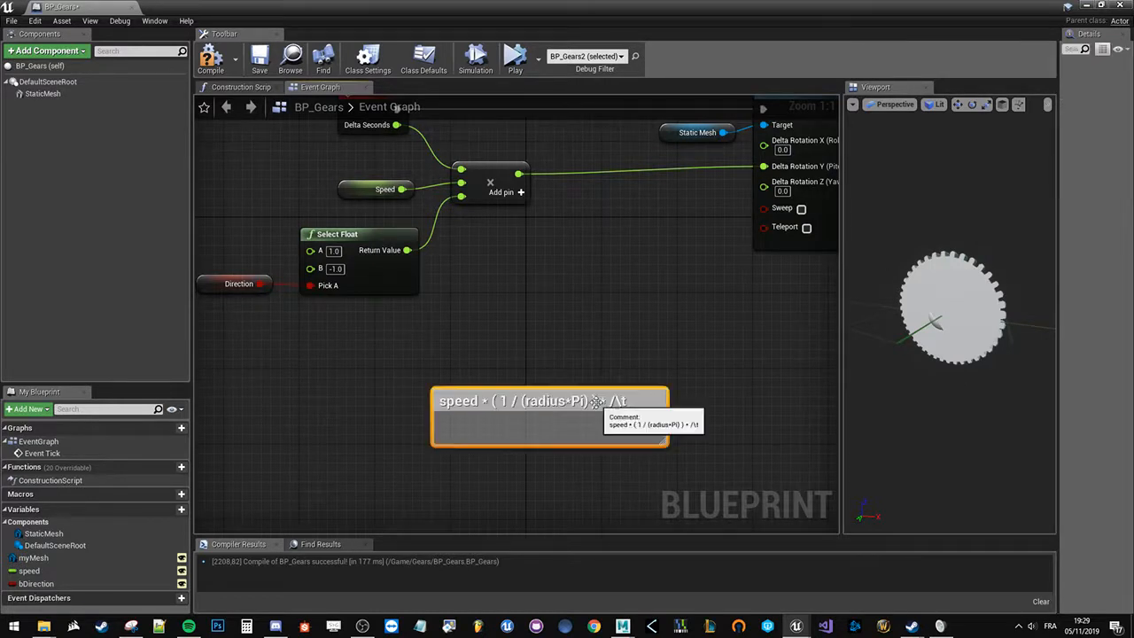
left_click_drag(602, 403, 441, 390)
left_click(630, 270)
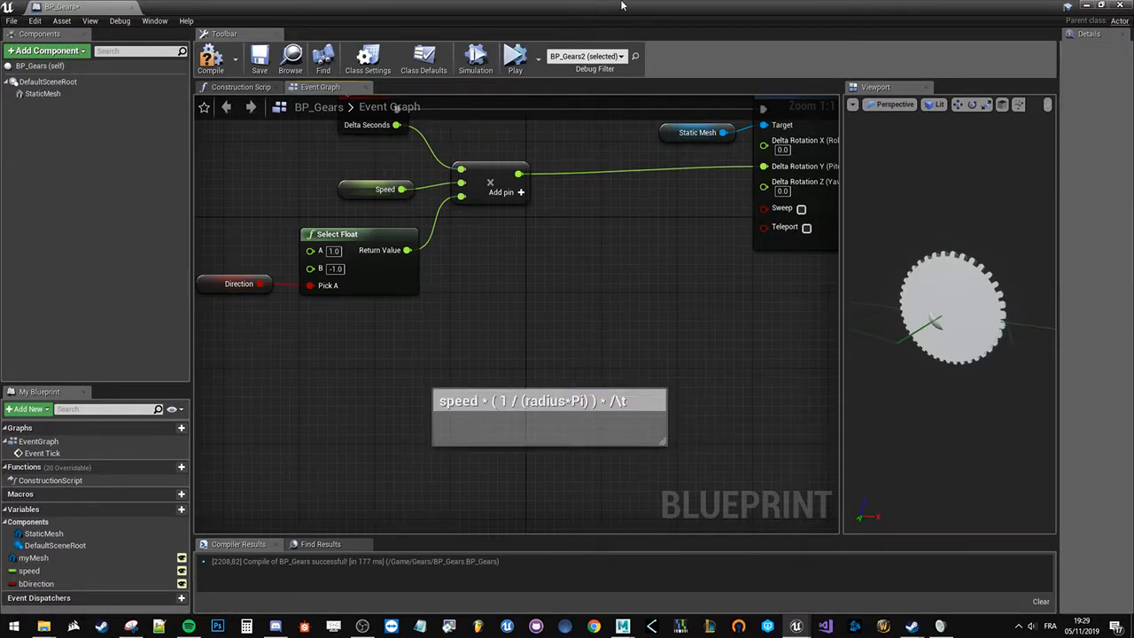
double_click(631, 401)
left_click_drag(604, 402, 632, 403)
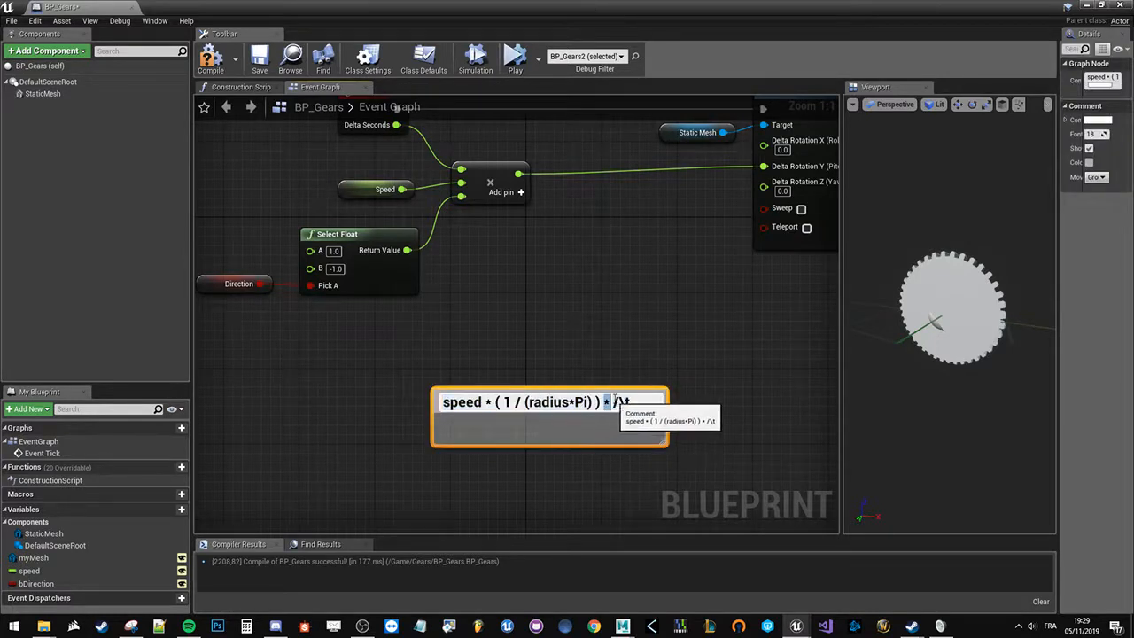
left_click(590, 319)
- Move the formula comment farther below the nodes and nudge the Speed node up and away from the multiply node
left_click_drag(644, 405, 569, 425)
left_click(538, 369)
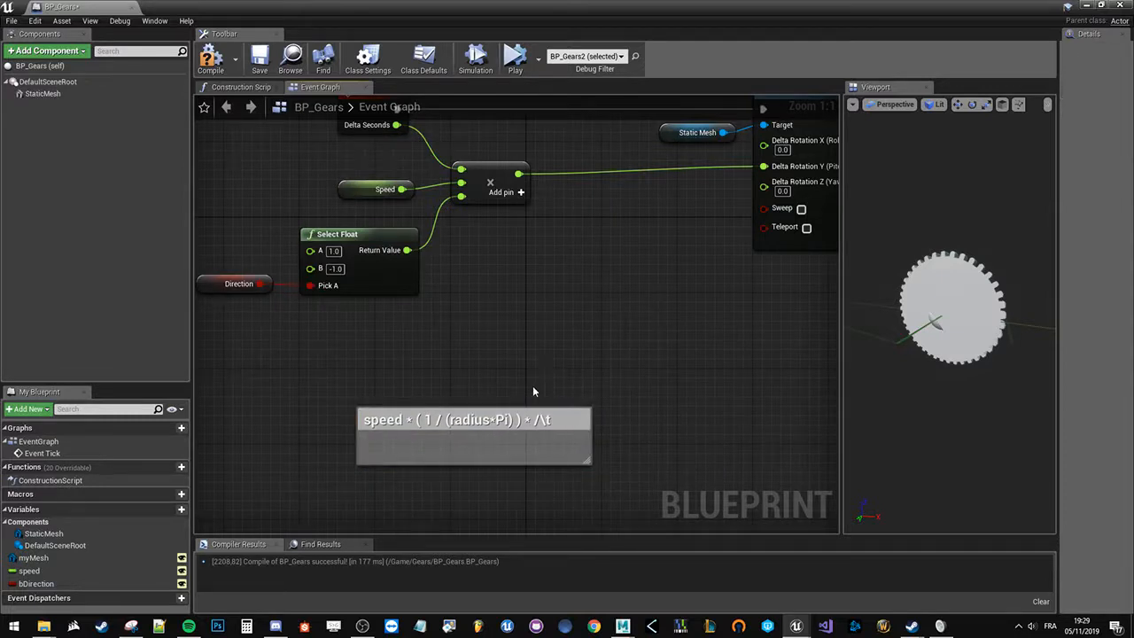
right_click_drag(493, 330, 668, 359)
right_click_drag(544, 393, 453, 342)
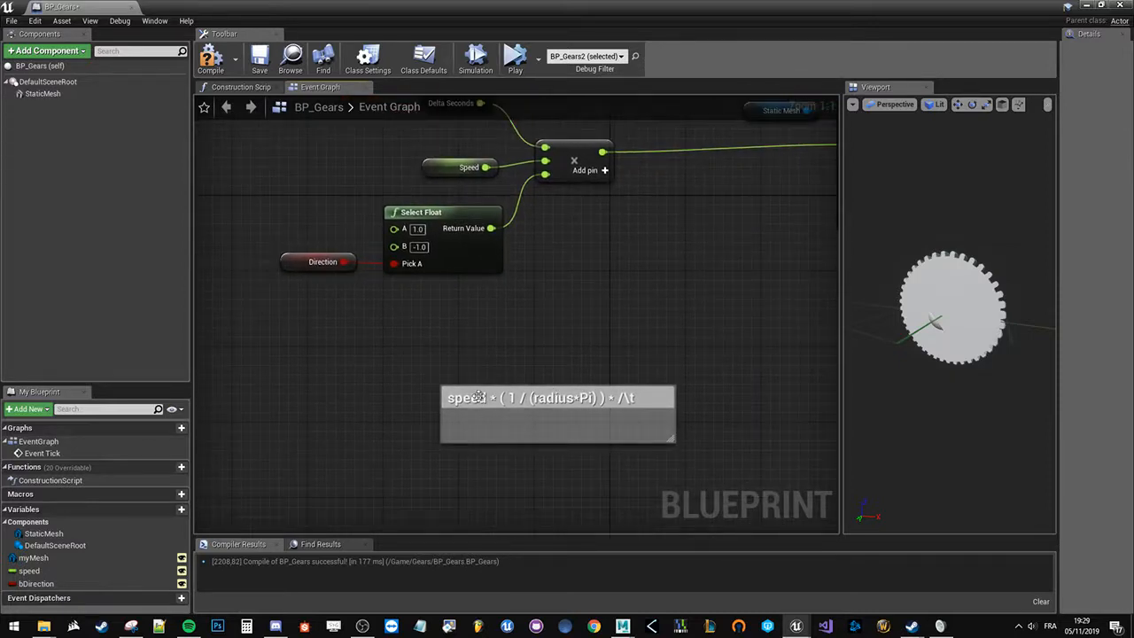
left_click_drag(447, 164, 438, 154)
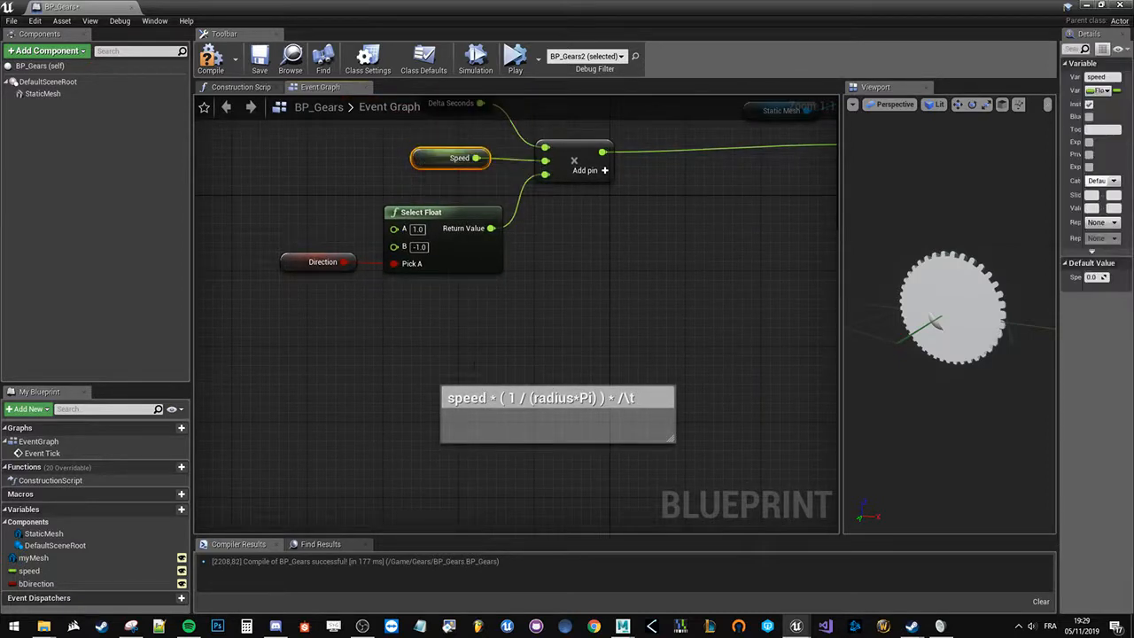
double_click(516, 401)
left_click(509, 400)
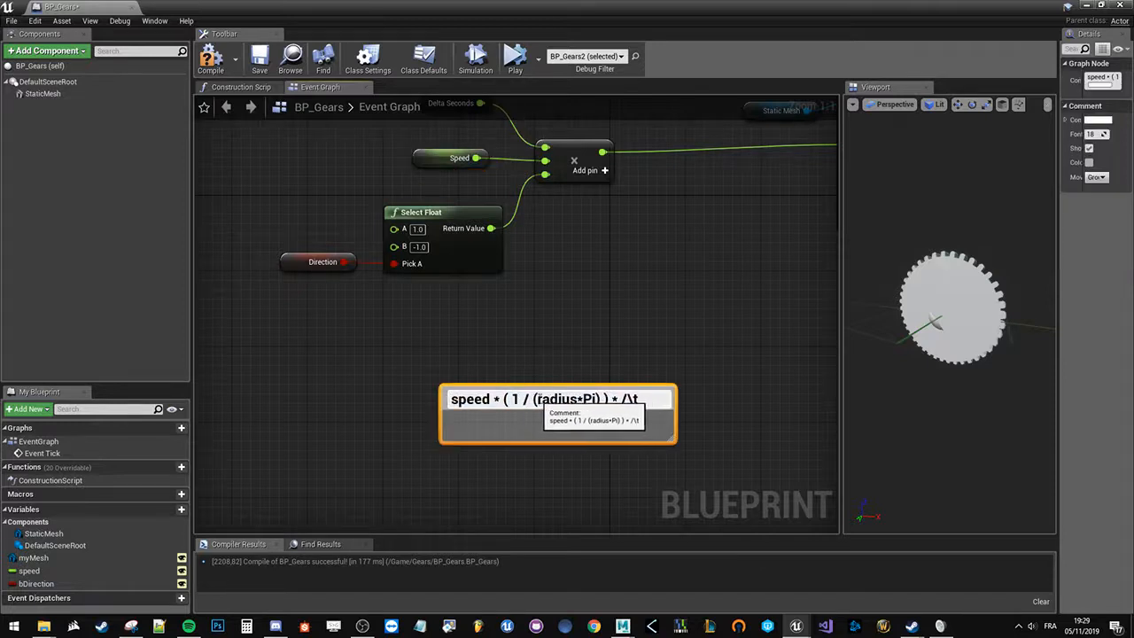
left_click(643, 374)
left_click_drag(630, 397, 629, 426)
left_click(423, 309)
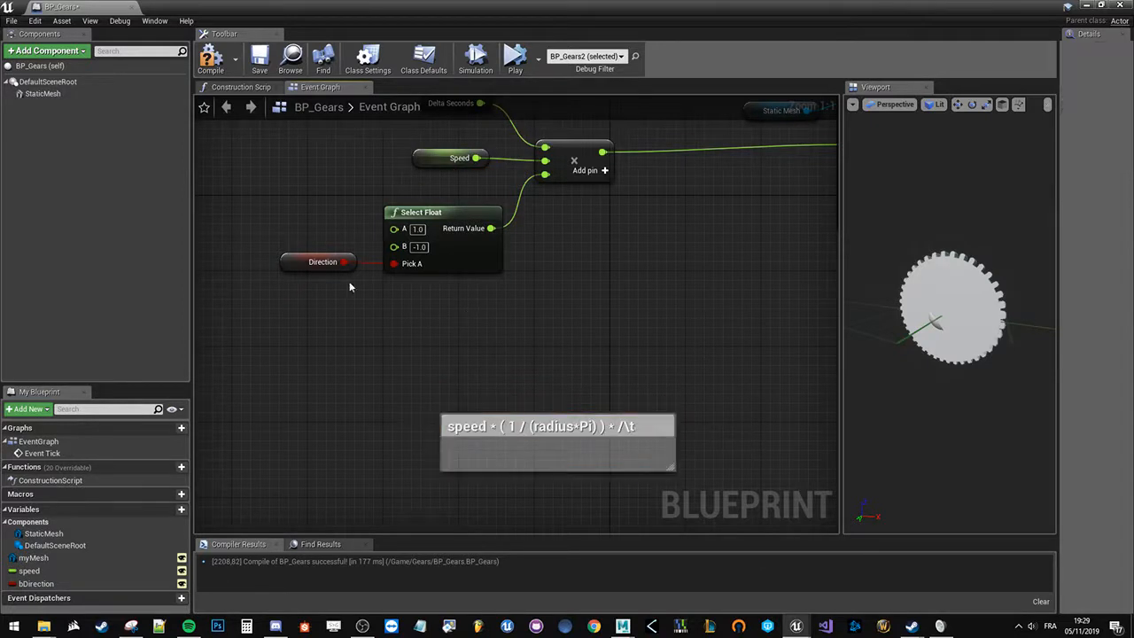
left_click_drag(67, 83, 295, 343)
left_click(38, 131)
left_click(264, 345)
left_click(44, 95)
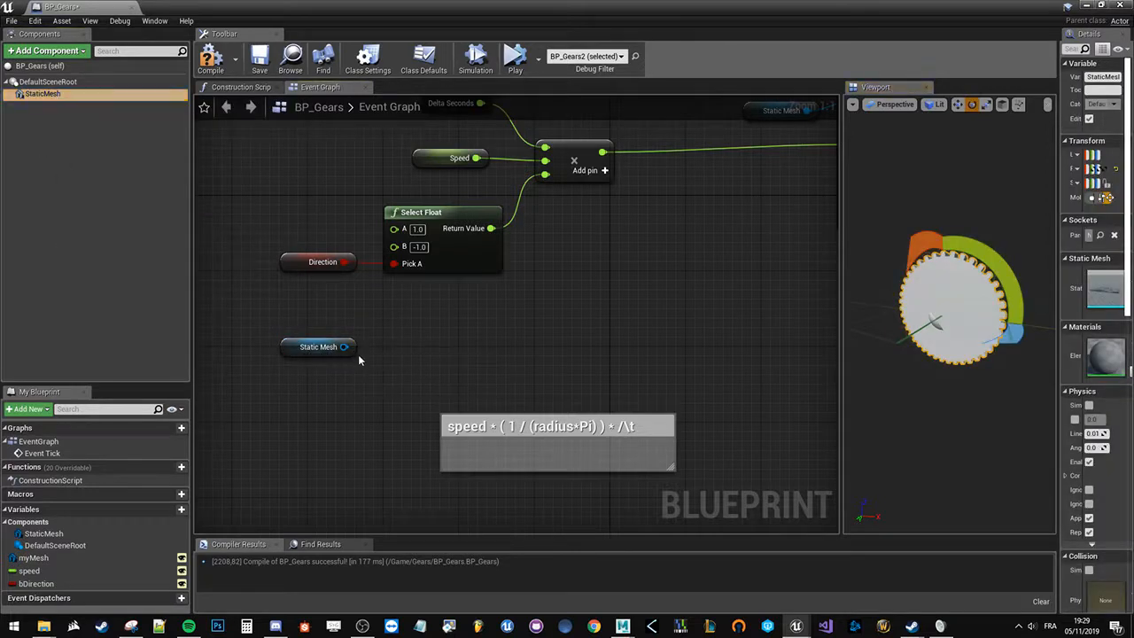
left_click(319, 346)
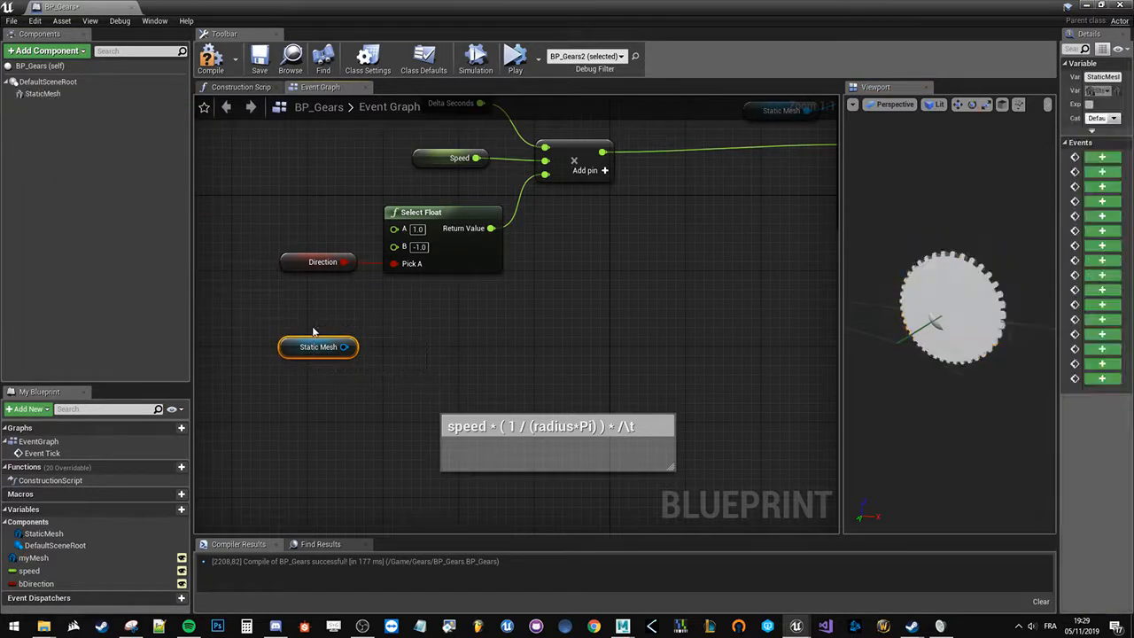
key("Delete")
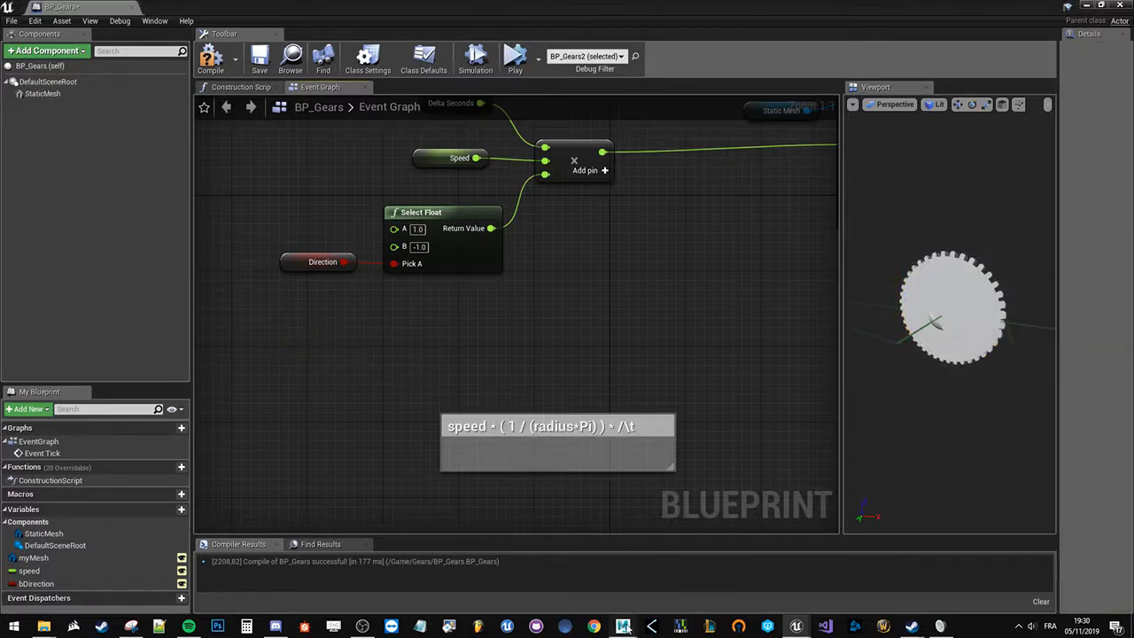
- Switch to Maya and examine where the teeth of the large and small gears engage
mouse_move(624, 627)
left_click(683, 574)
mouse_move(569, 403)
left_mouse_down("alt")
mouse_move(557, 393)
mouse_move(574, 391)
left_mouse_up("alt")
left_click_drag(502, 325, 560, 381, "alt")
left_click(585, 369)
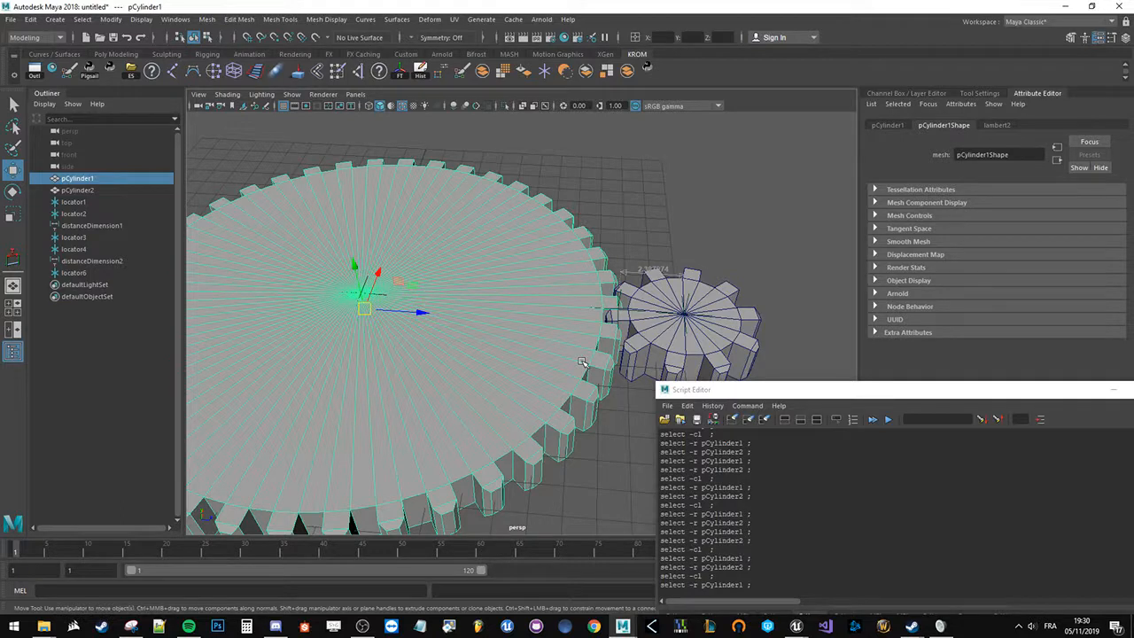
left_click_drag(581, 358, 529, 331, "alt")
right_click_drag(529, 332, 634, 470, "alt")
left_click_drag(536, 318, 576, 300, "alt")
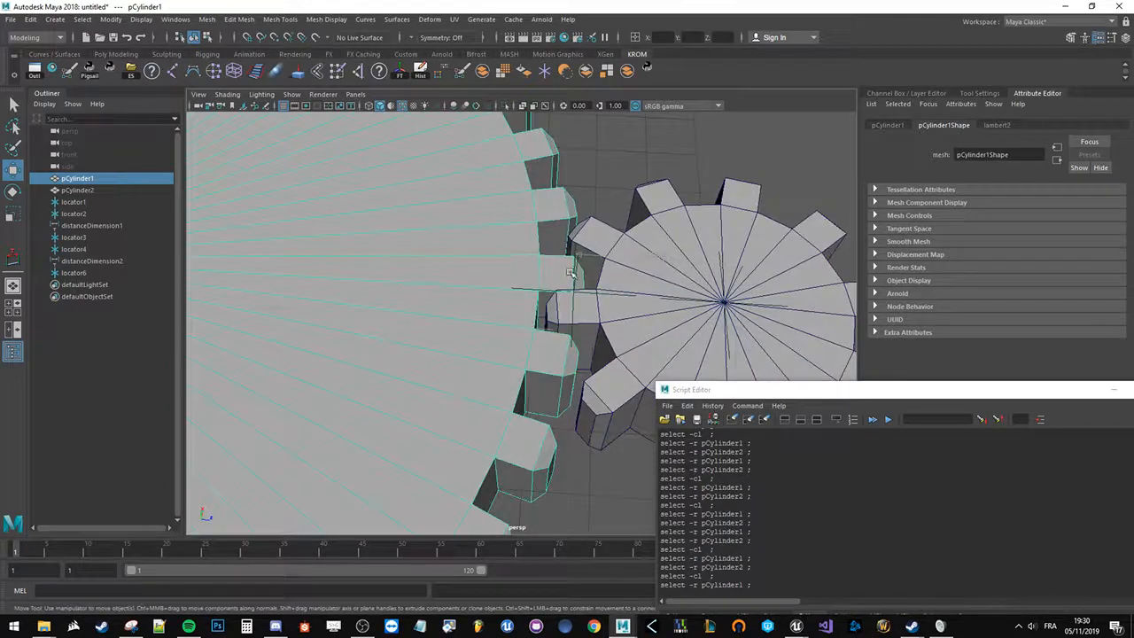
left_click_drag(416, 299, 496, 285, "alt")
- Select distanceDimension1 and distanceDimension2 to check which gear radius each one measures
left_click(91, 225)
left_click(92, 260, "ctrl")
left_click(94, 260)
left_click(88, 239)
left_click(116, 262)
- Snap locator1 to the centre point of the large gear's top face
left_click(91, 203)
left_click_drag(271, 293, 224, 272, "alt")
key("v")
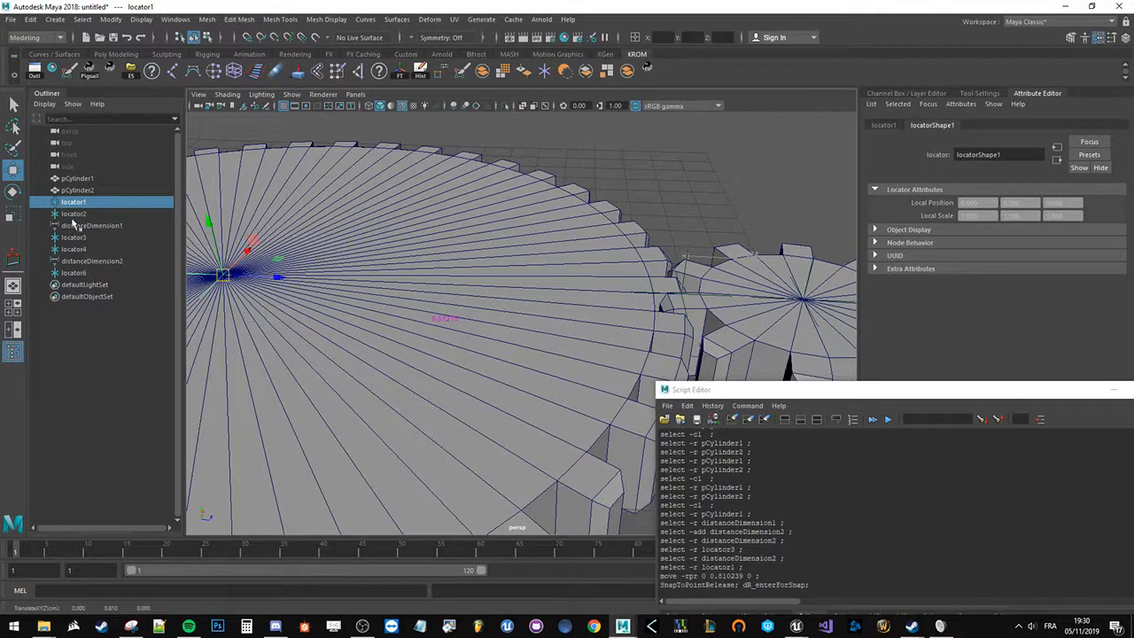
- Try moving locator2 outward by about 0.16 to extend the large gear's radius measurement past its tooth tips
left_click(75, 215)
middle_click_drag(595, 263, 521, 299, "alt")
right_click_drag(521, 299, 620, 352, "alt")
left_click_drag(622, 355, 566, 425, "alt")
left_click_drag(483, 415, 535, 370, "alt")
left_click_drag(629, 337, 635, 338)
left_click_drag(633, 342, 618, 306, "alt")
left_click(568, 306)
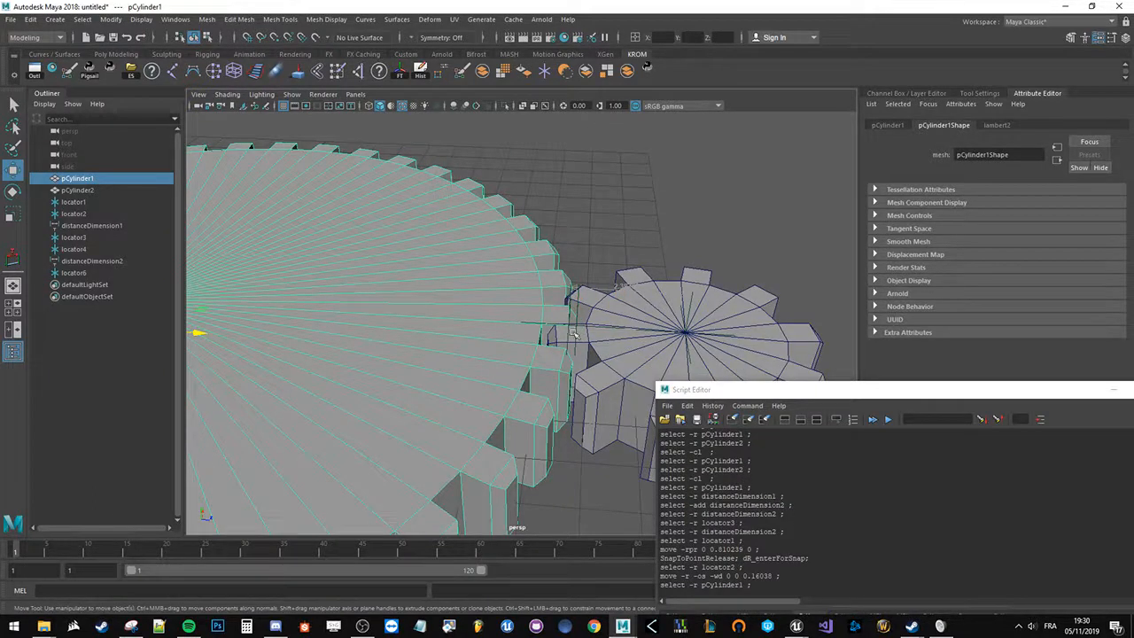
key("ctrl+z")
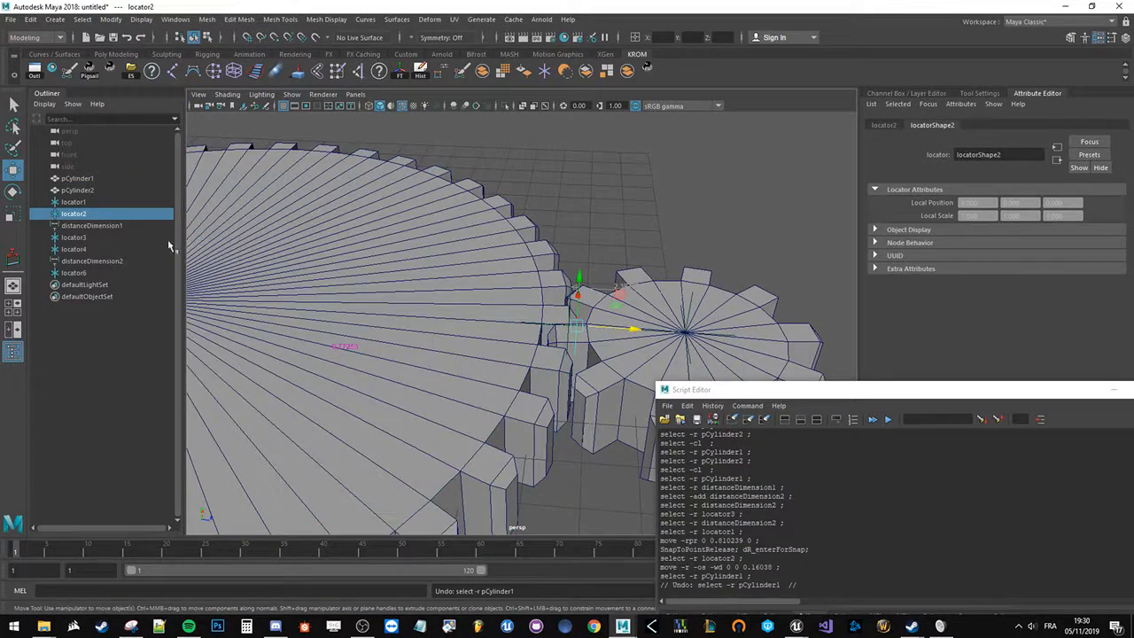
- Try shifting locator4 toward the large gear to lengthen the small gear's radius measurement, and compare it with locator2
left_click(104, 240)
left_click(74, 249)
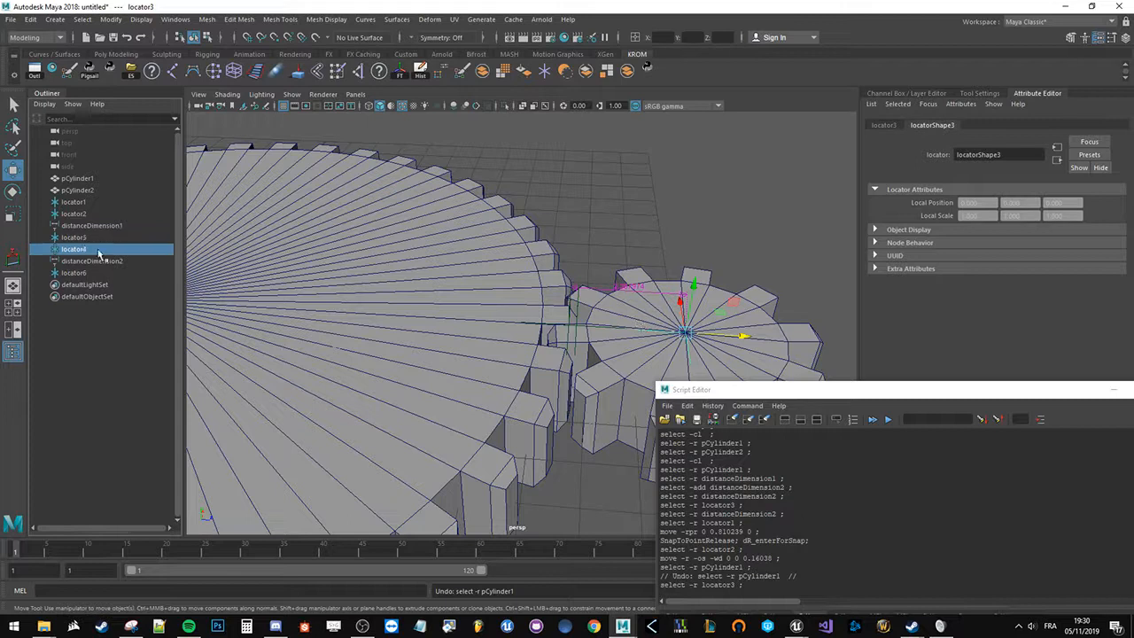
left_click_drag(614, 330, 613, 330)
left_click_drag(588, 367, 568, 301, "alt")
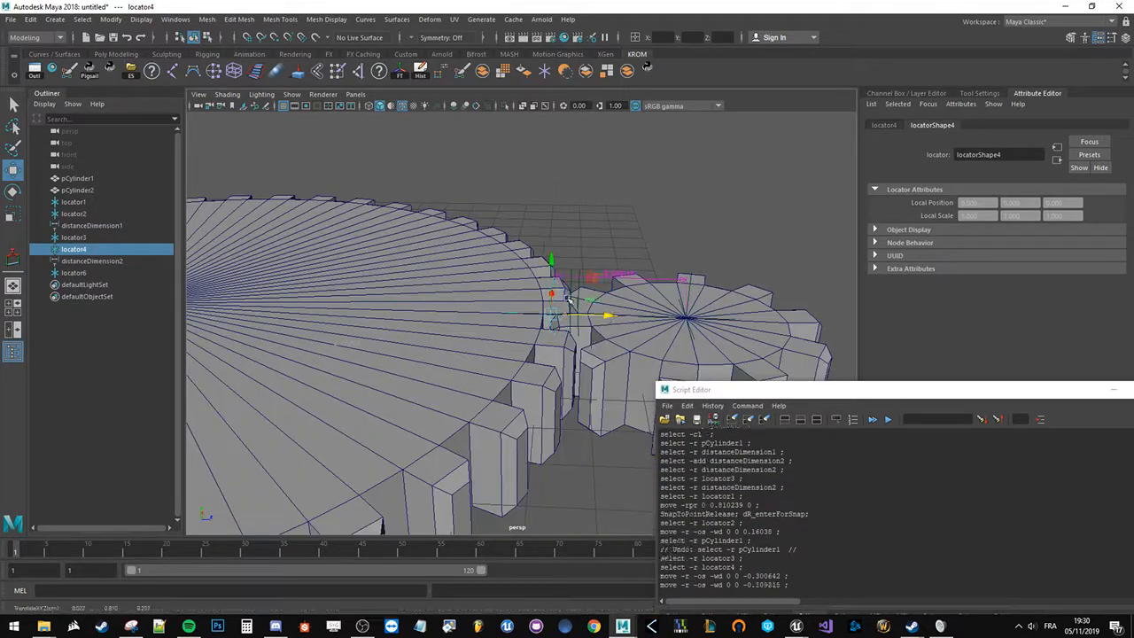
left_click_drag(652, 263, 589, 279, "alt")
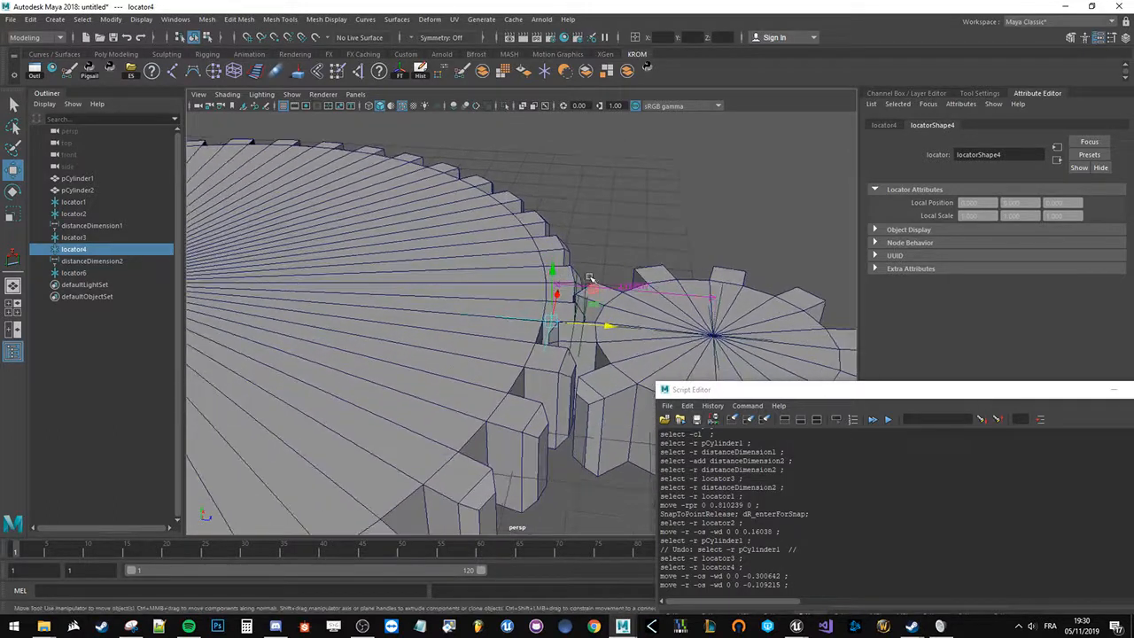
left_click(586, 279)
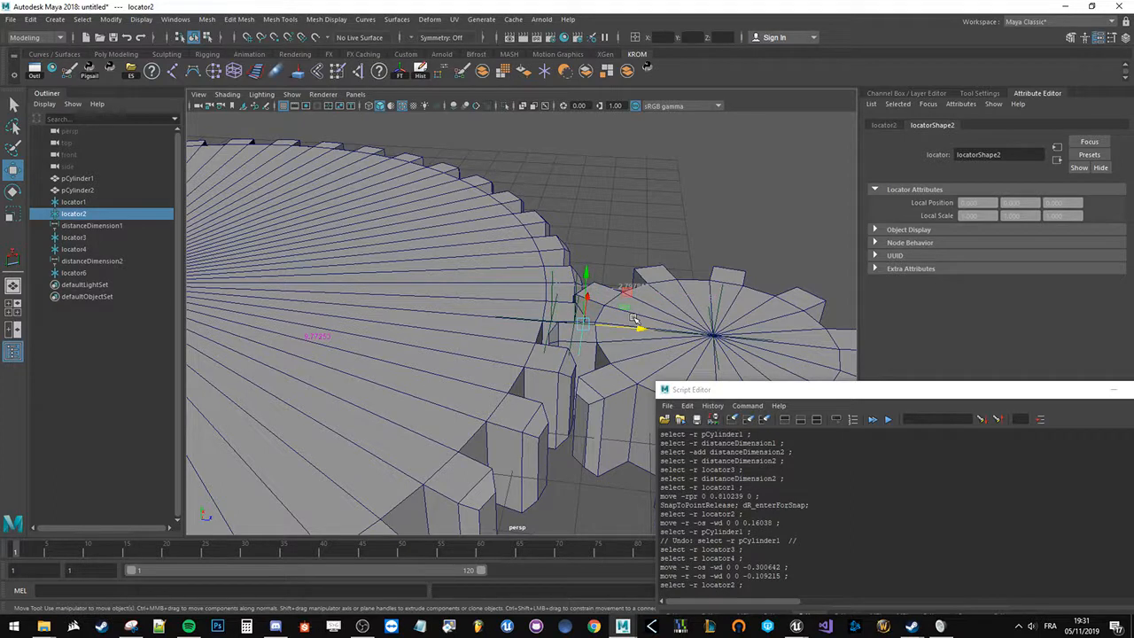
left_click_drag(623, 273, 637, 240, "alt")
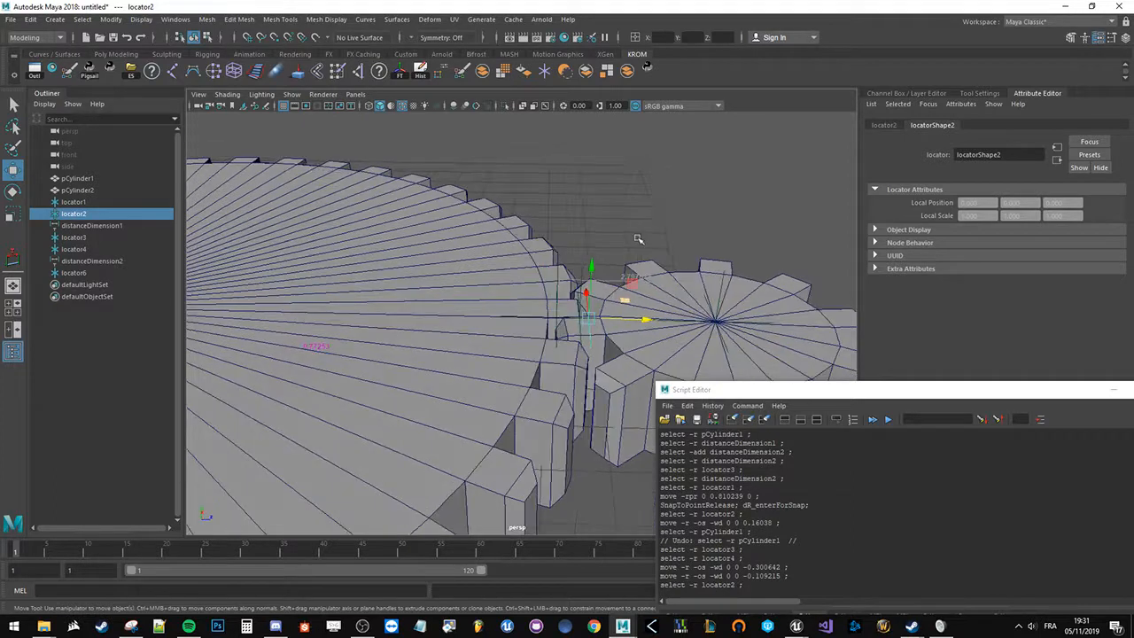
- Undo the trial moves of locator4 and locator2
key("ctrl+z")
key("ctrl+z")
key("ctrl+z")
key("ctrl+z")
key("ctrl+z")
key("ctrl+z")
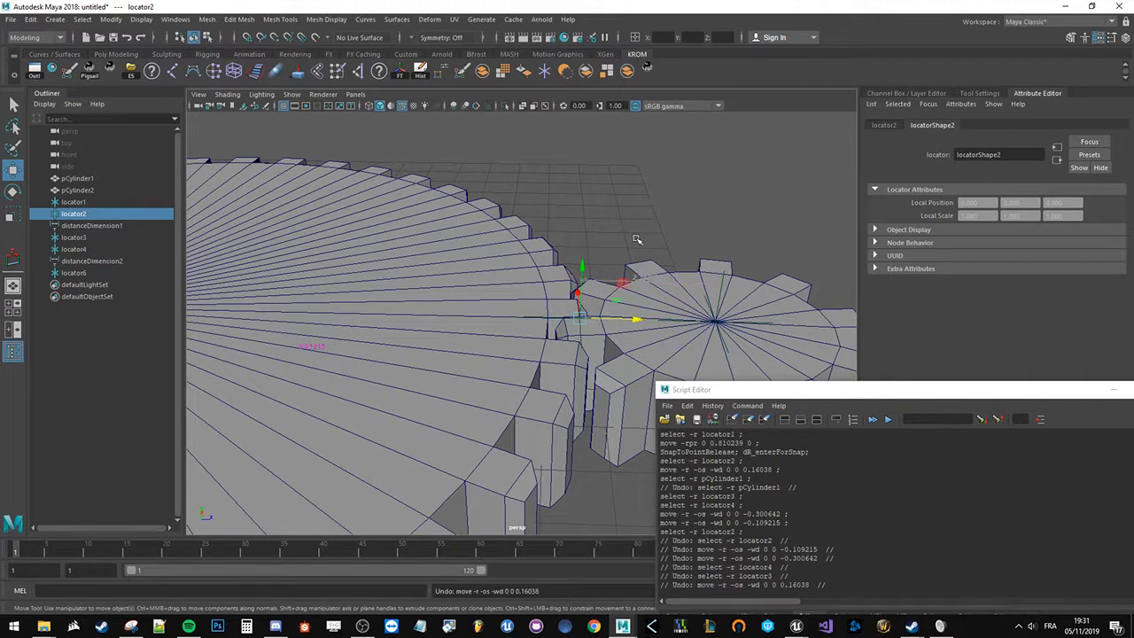
- Inspect locator2 at the gears' contact point and read the large gear's radius from distanceDimension1
left_click_drag(637, 239, 615, 222, "alt")
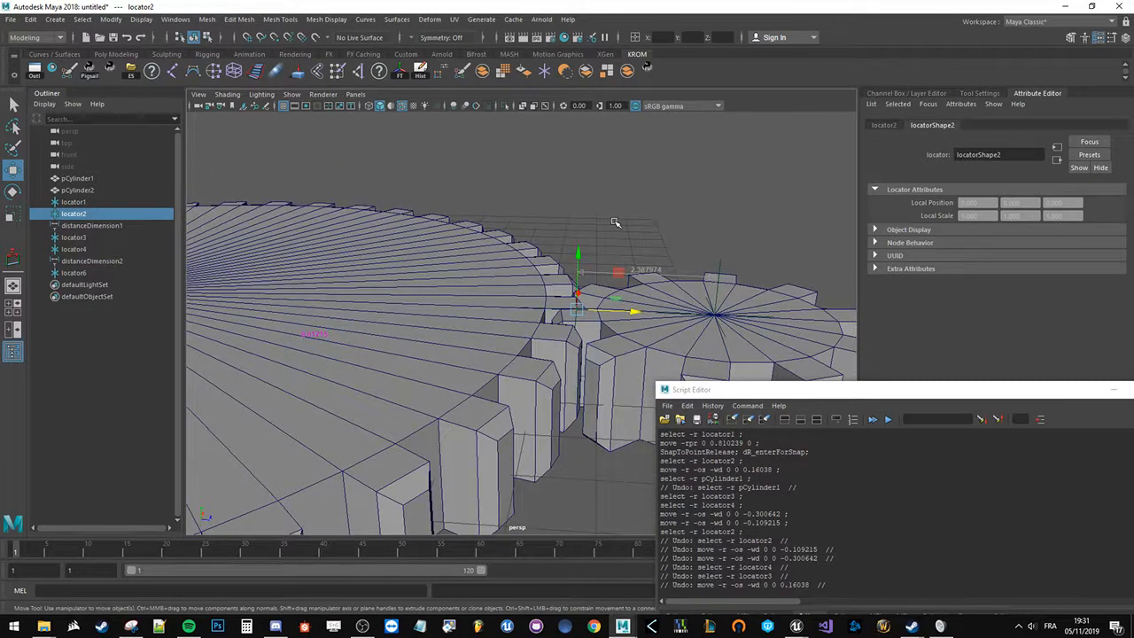
left_click(615, 222)
left_click(578, 261)
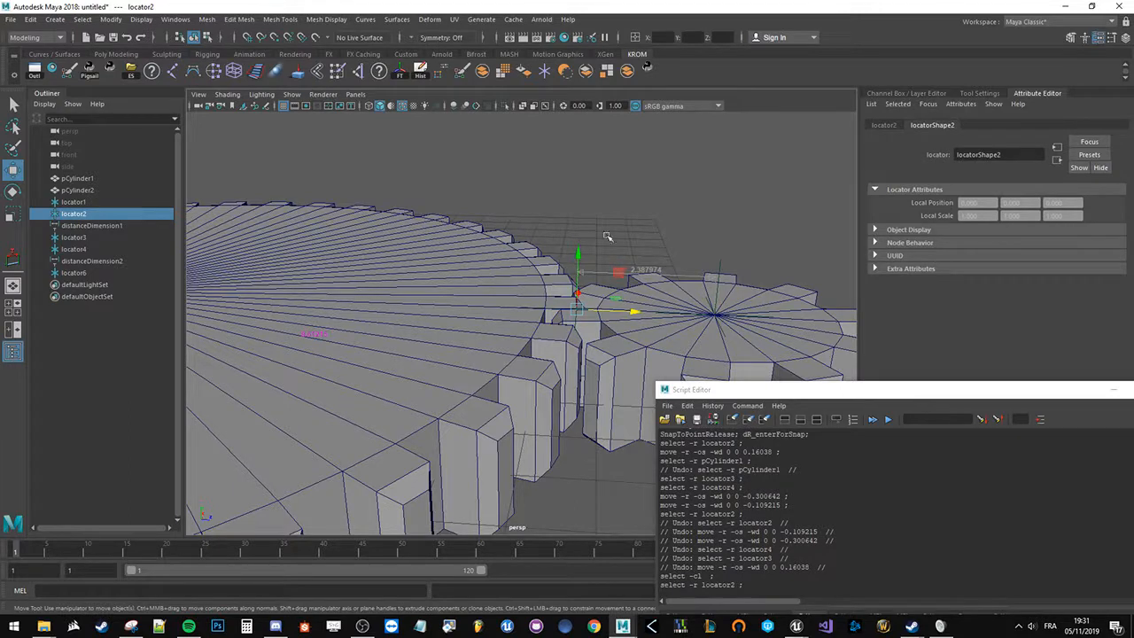
left_click_drag(620, 226, 590, 224, "alt")
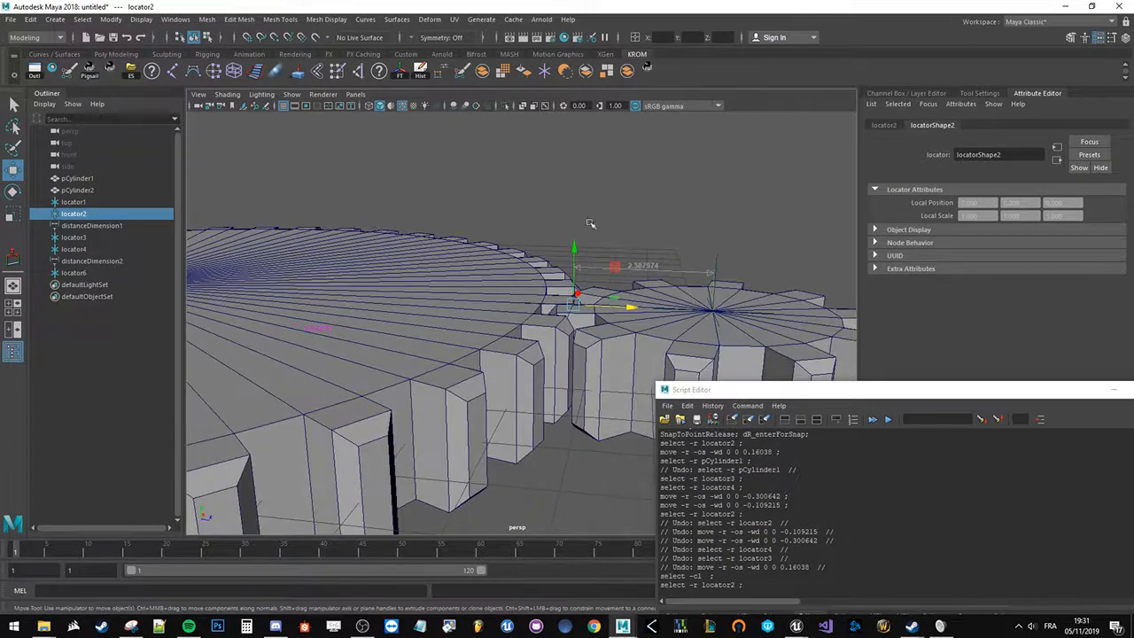
left_click(93, 225)
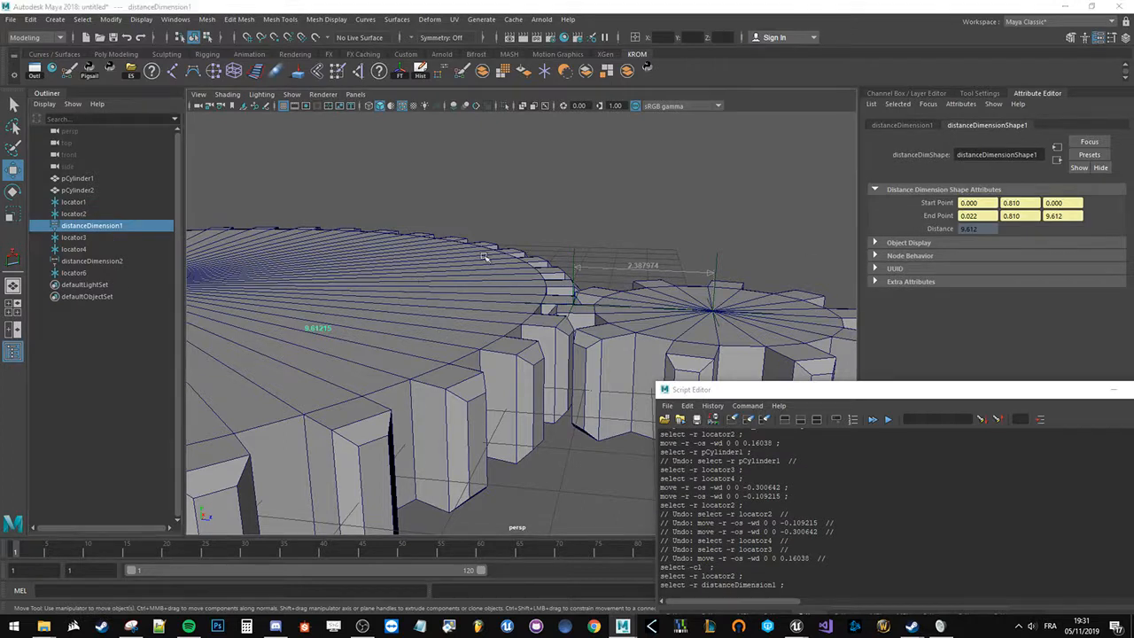
- Switch to Unreal Engine and add a float / float division node above the formula comment in the BP_Gears event graph
key("alt+Tab")
left_click_drag(574, 441, 618, 427)
left_click(503, 345)
right_click(530, 308)
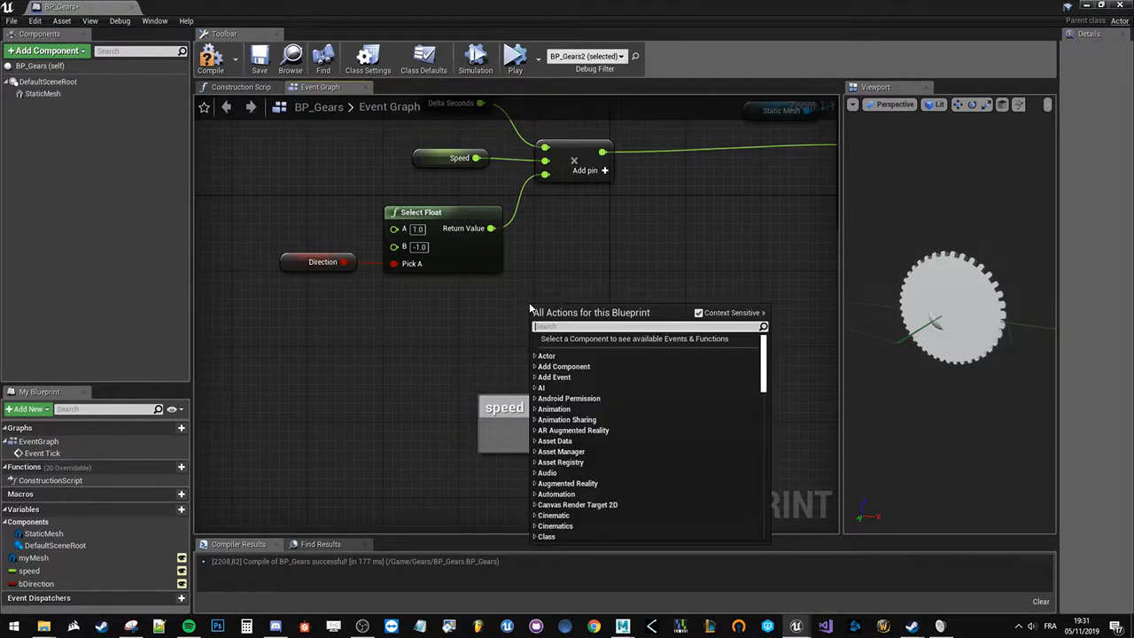
type("/")
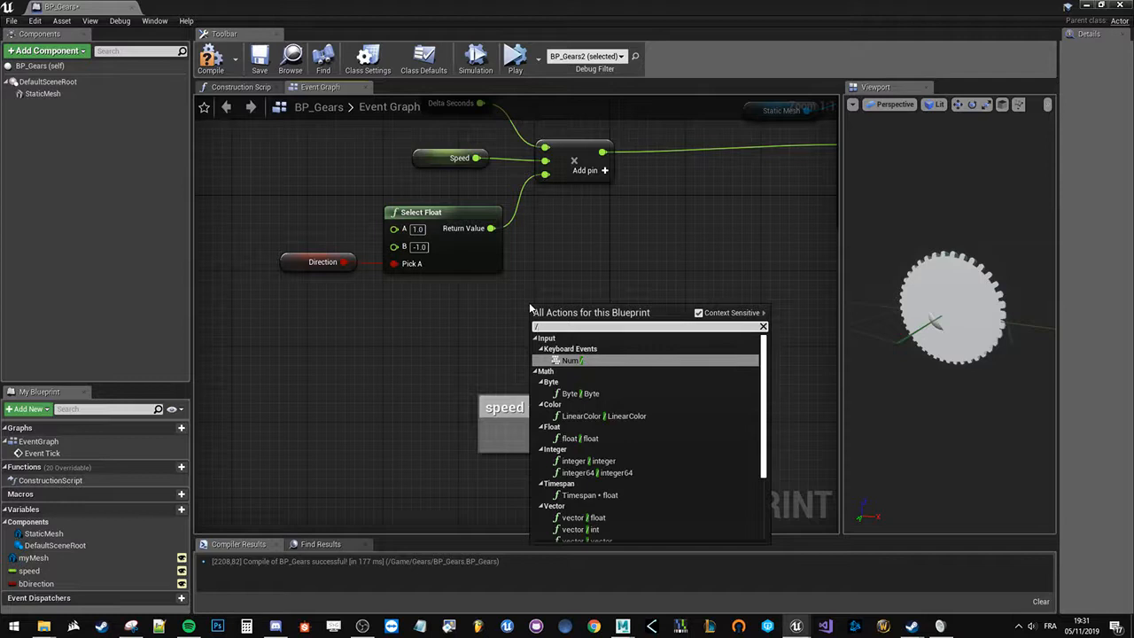
left_click(573, 439)
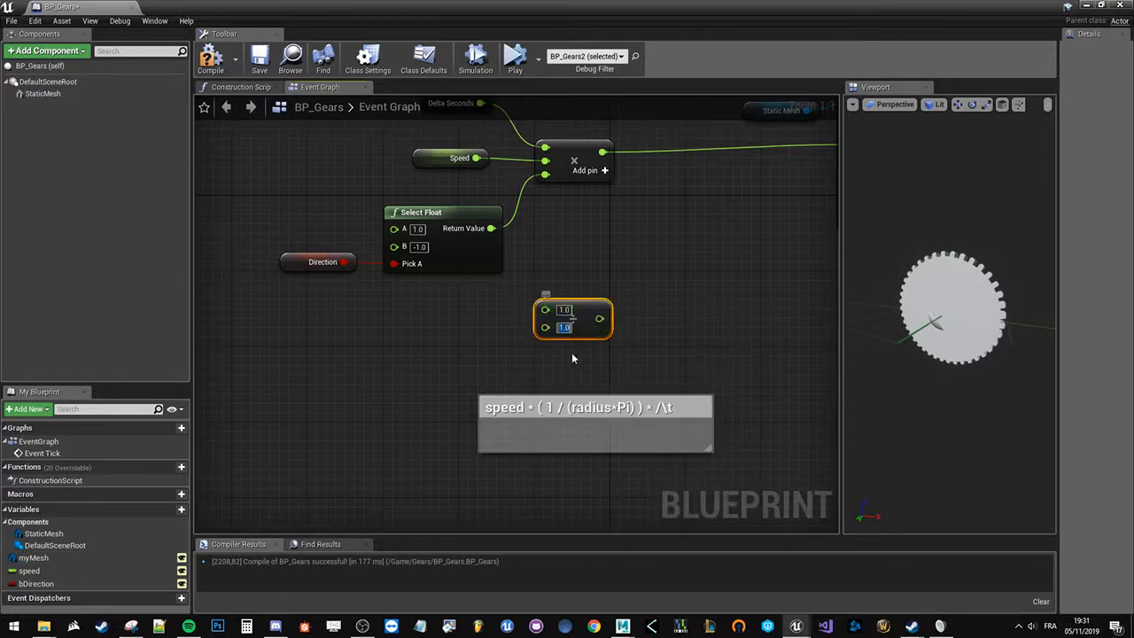
double_click(575, 408)
left_click_drag(571, 408, 638, 408)
left_click(338, 316)
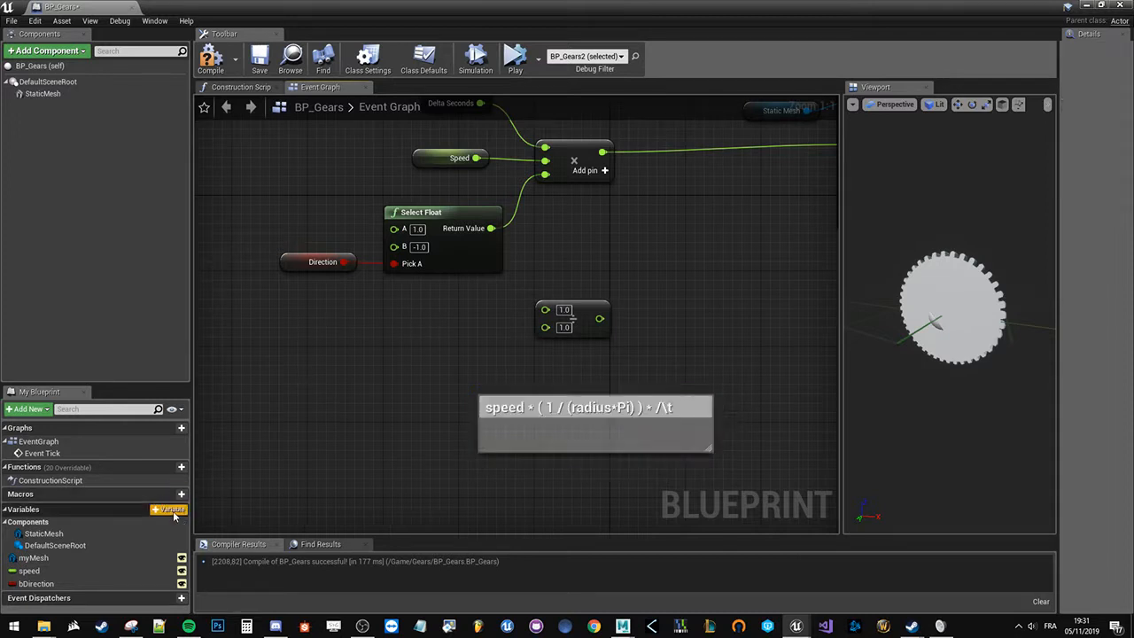
- Create an instance-editable float variable named radius in BP_Gears
left_click(179, 509)
type("rad")
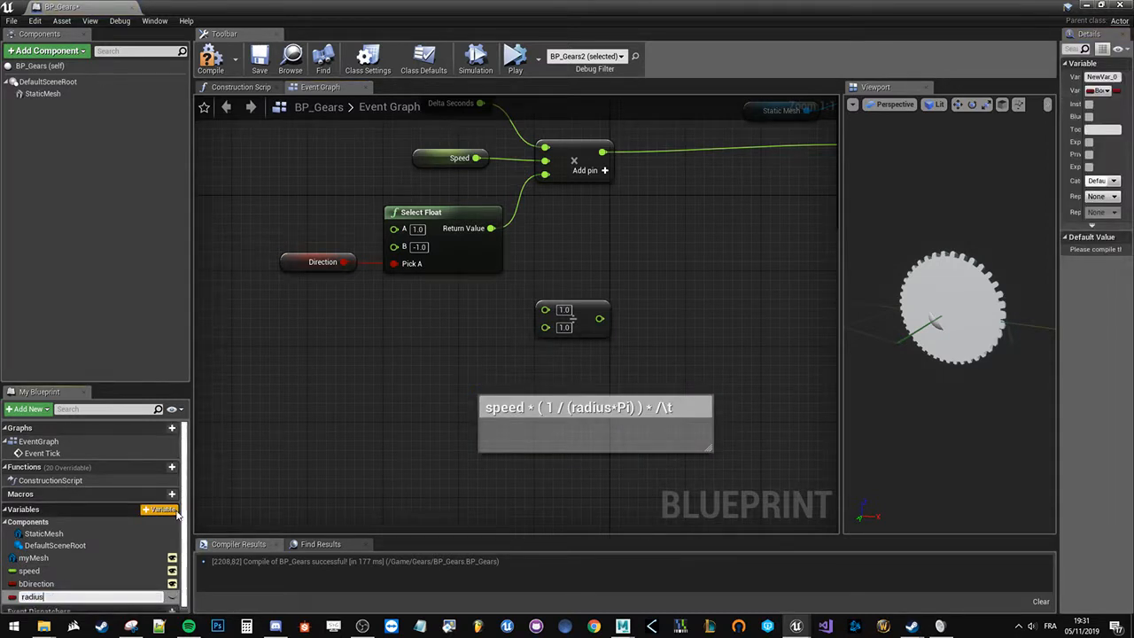
type("ius")
key("Return")
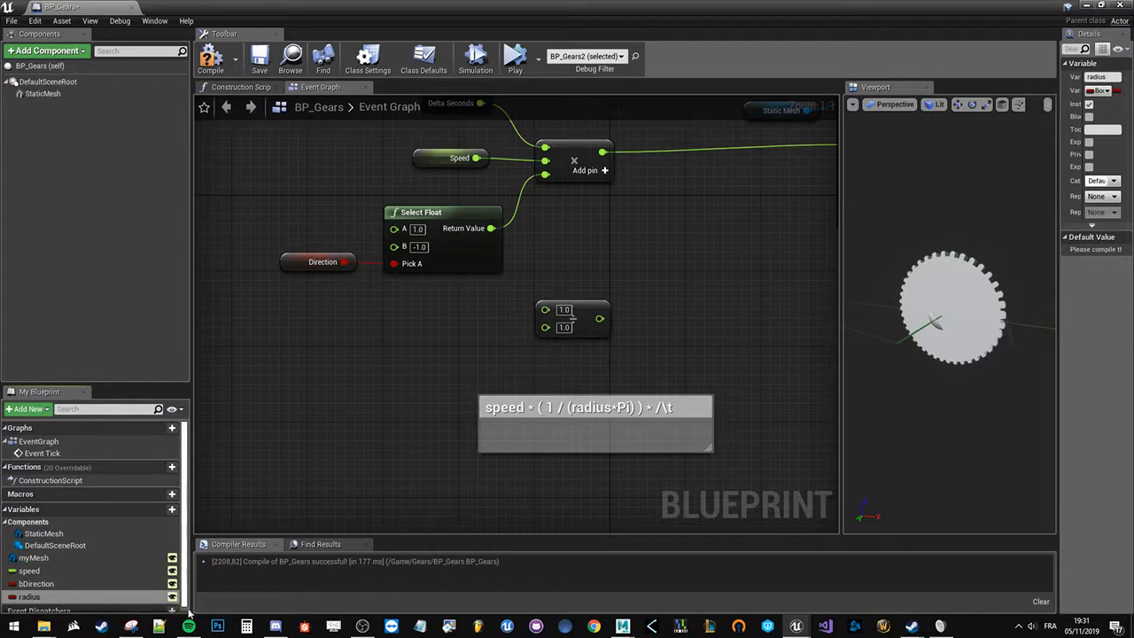
left_click(102, 598)
left_click(1096, 91)
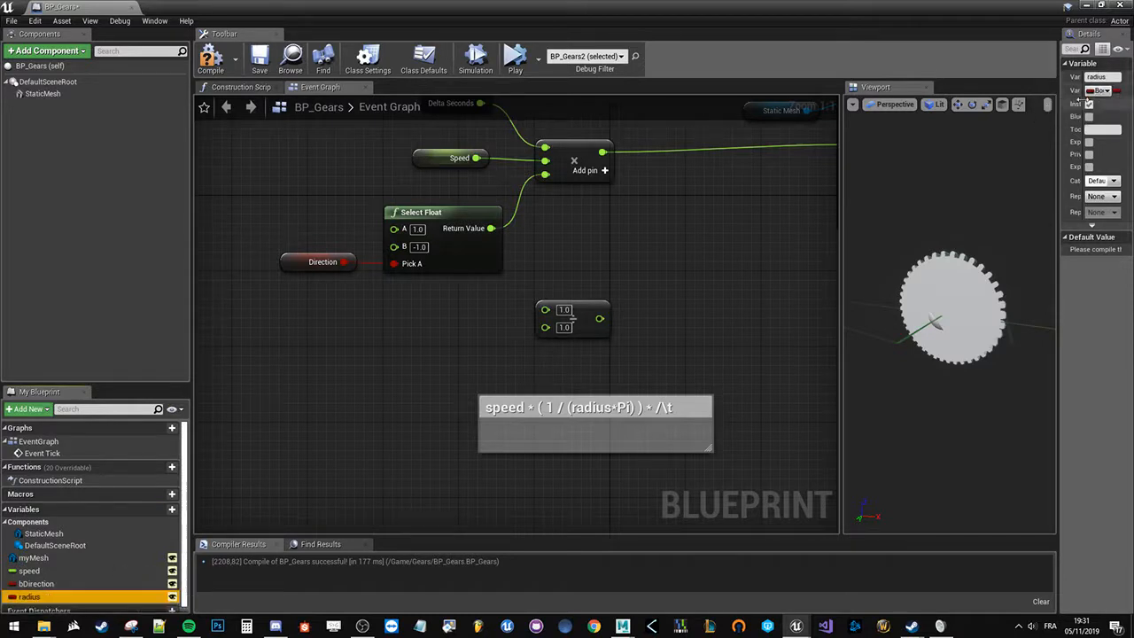
left_click(1099, 91)
left_click(975, 172)
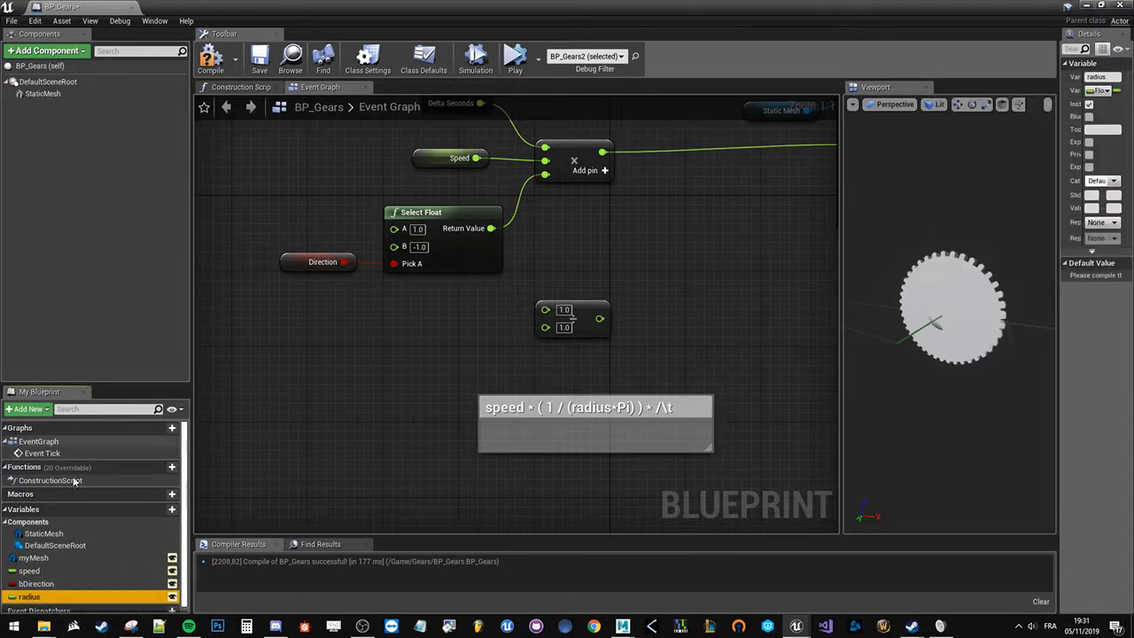
- Place a Radius getter in the event graph and multiply it by a Get PI node with a float * float node
left_click_drag(362, 549, 426, 338, "ctrl")
type("*")
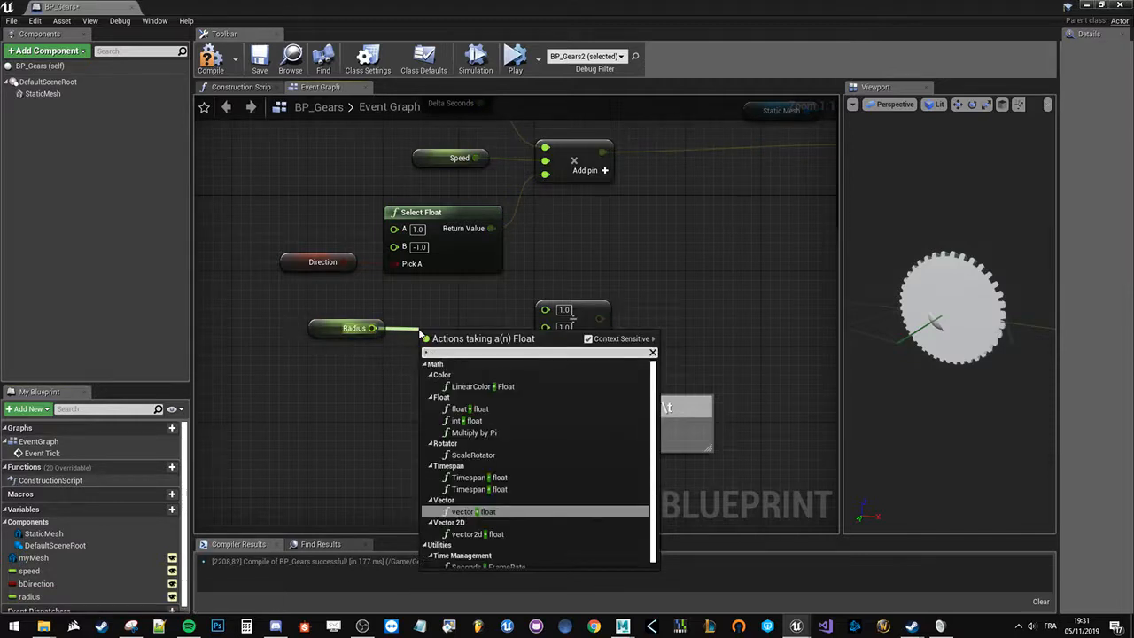
left_click(467, 409)
left_click_drag(431, 351, 358, 394)
type("pi")
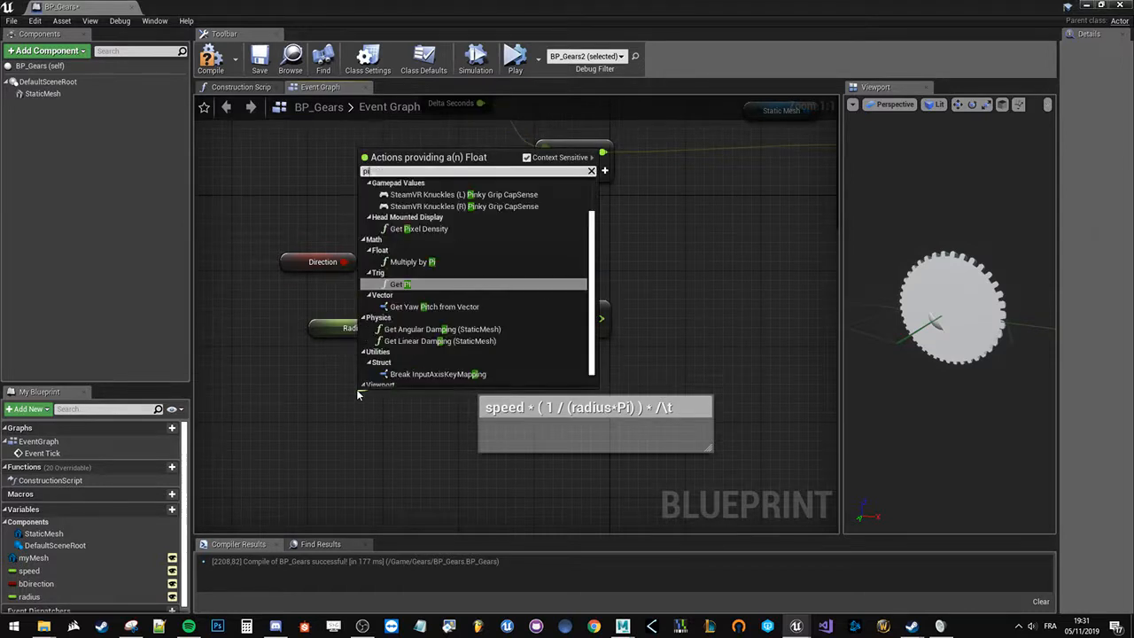
left_click(402, 284)
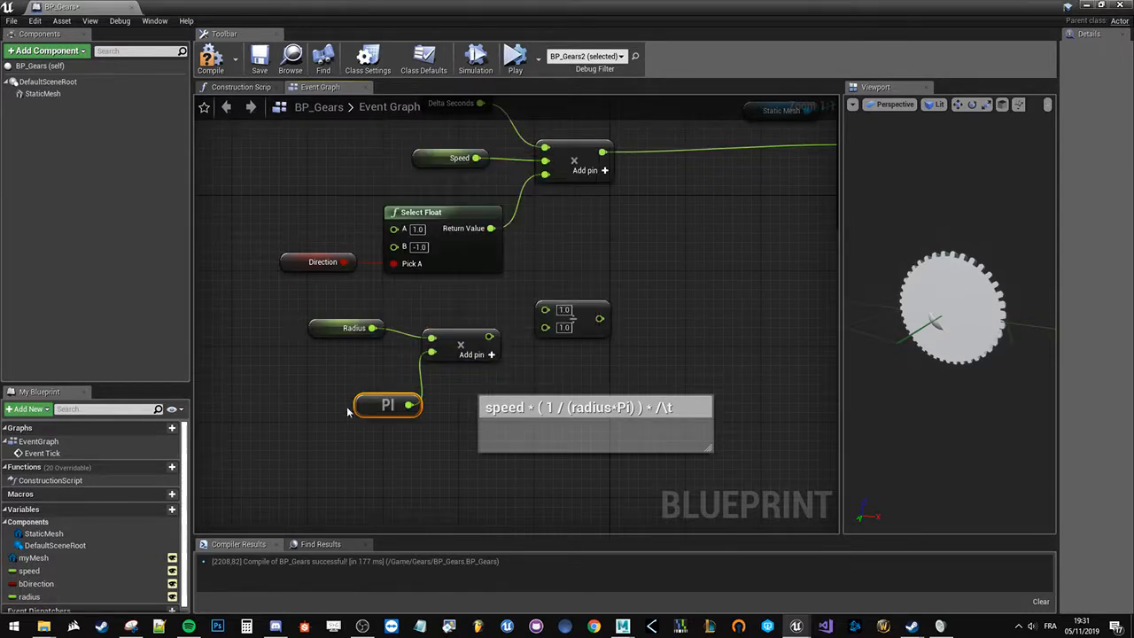
- Arrange the PI and multiply nodes compactly beside the Radius node, and place the formula comment below them, shrunk to its title bar
left_click_drag(481, 397, 328, 322)
left_click_drag(512, 331, 542, 435)
left_click(541, 437)
left_click_drag(462, 445, 436, 336)
left_click(468, 489)
left_click_drag(460, 427, 422, 335)
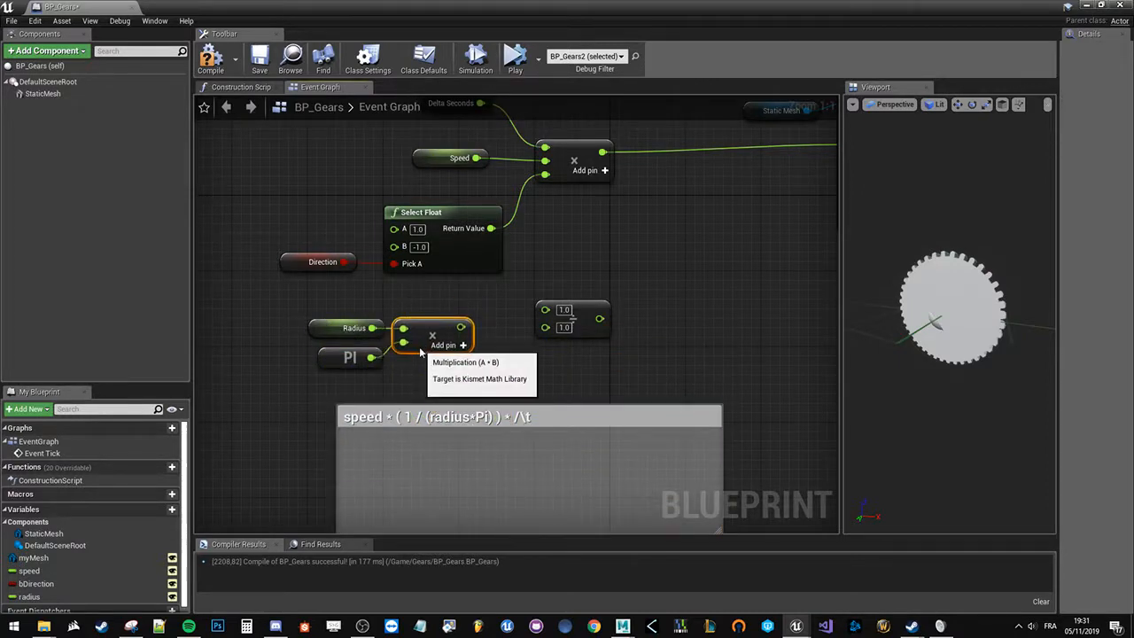
left_click(673, 416)
right_click_drag(666, 532, 670, 454)
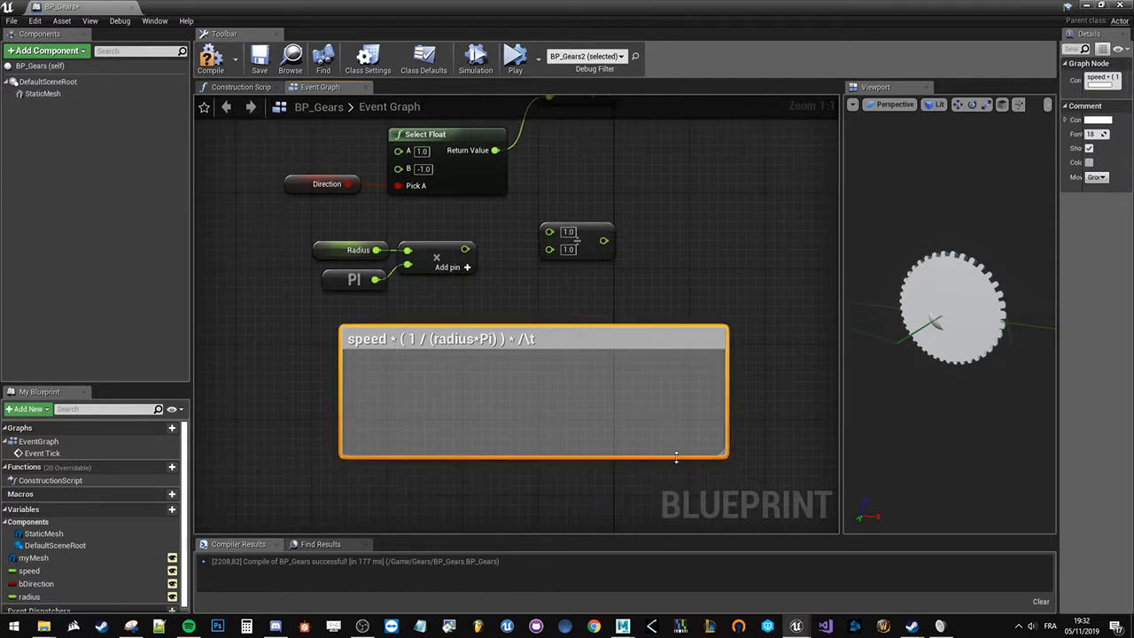
left_click_drag(677, 457, 665, 344)
- Connect the Radius times PI product to the divisor of the float division node and align these nodes
left_click(592, 254)
left_click_drag(465, 249, 535, 230)
left_click_drag(543, 291, 315, 235)
key("q")
left_click(560, 306)
left_click_drag(352, 273, 342, 298)
left_click(531, 299)
right_click_drag(498, 328, 476, 372)
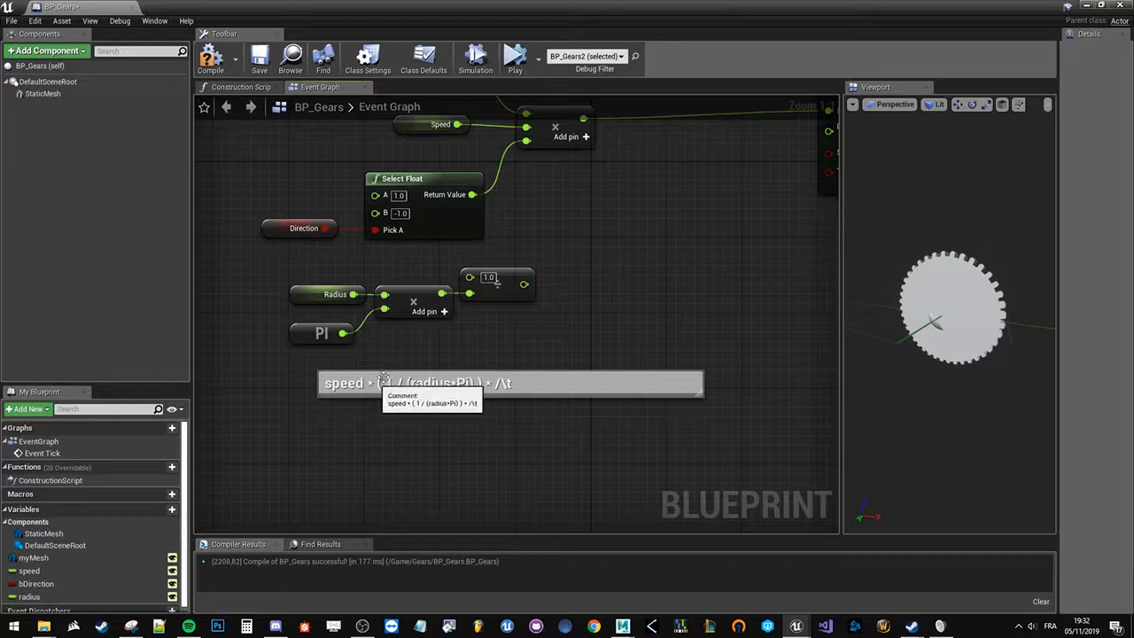
- Add a fourth input to the speed multiplication node, connect the division result to it, and tidy the radius nodes
right_click_drag(475, 334, 481, 412)
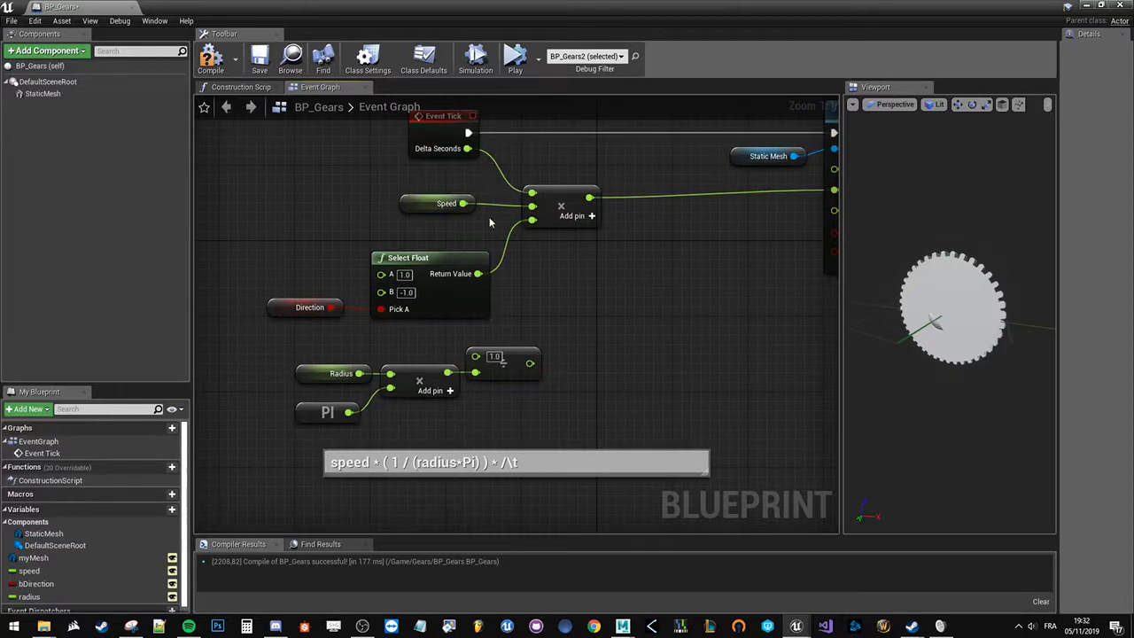
left_click(572, 216)
left_click_drag(528, 363, 531, 234)
left_click_drag(512, 426, 288, 350)
left_click_drag(508, 370, 459, 359)
left_click(355, 422)
- Compile and save the BP_Gears blueprint, and return to the level editor
left_click(209, 75)
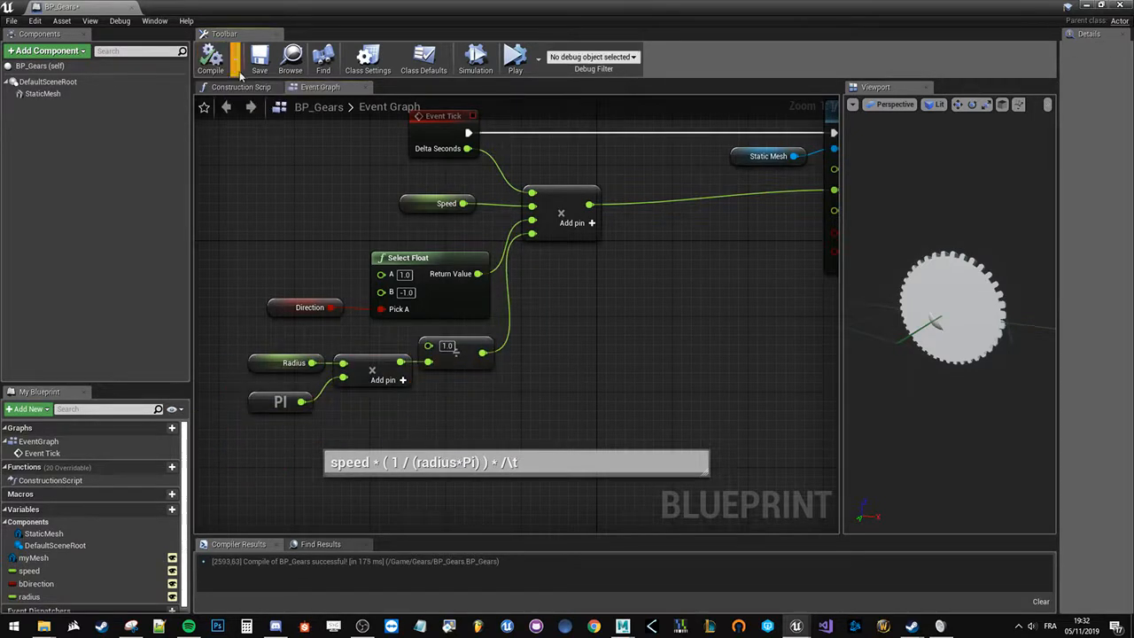
left_click(427, 202)
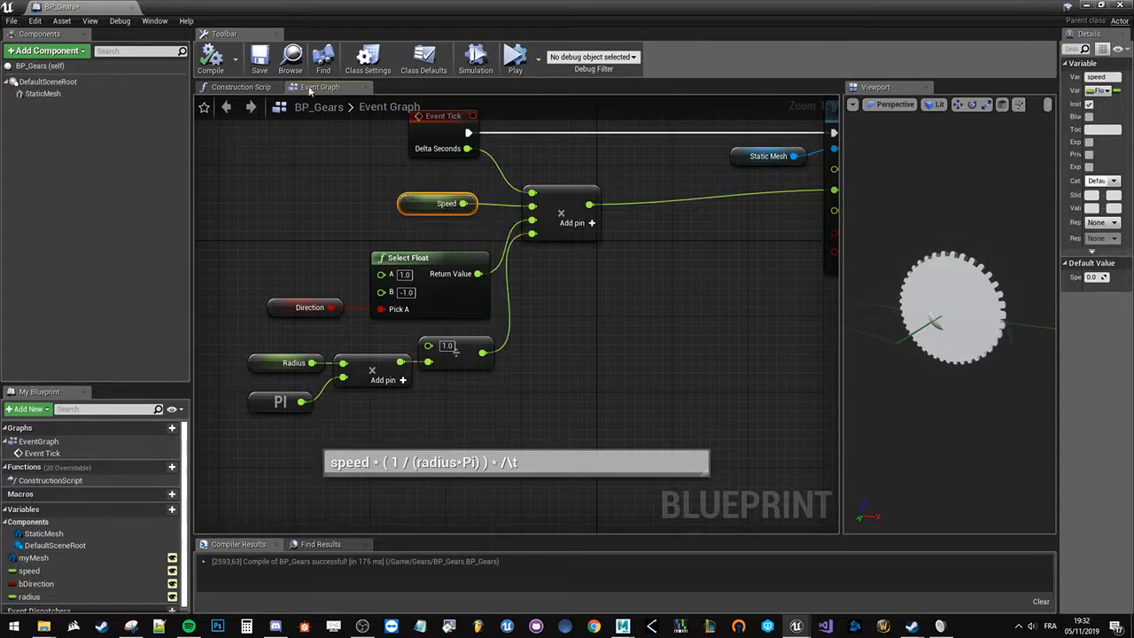
left_click(260, 59)
left_click(264, 193)
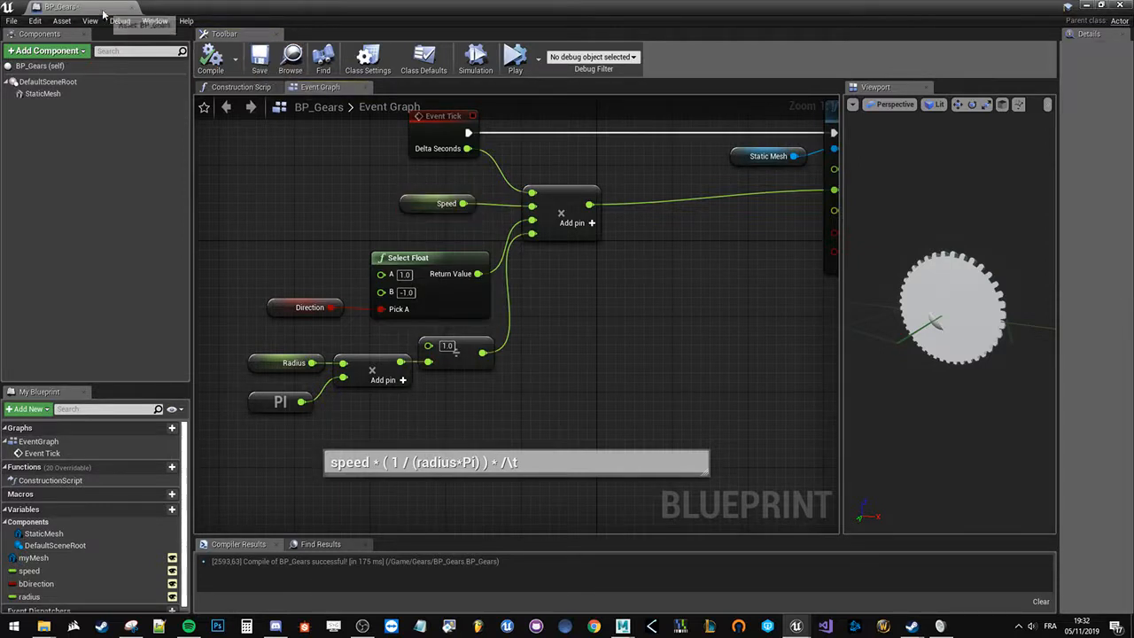
left_click(1086, 6)
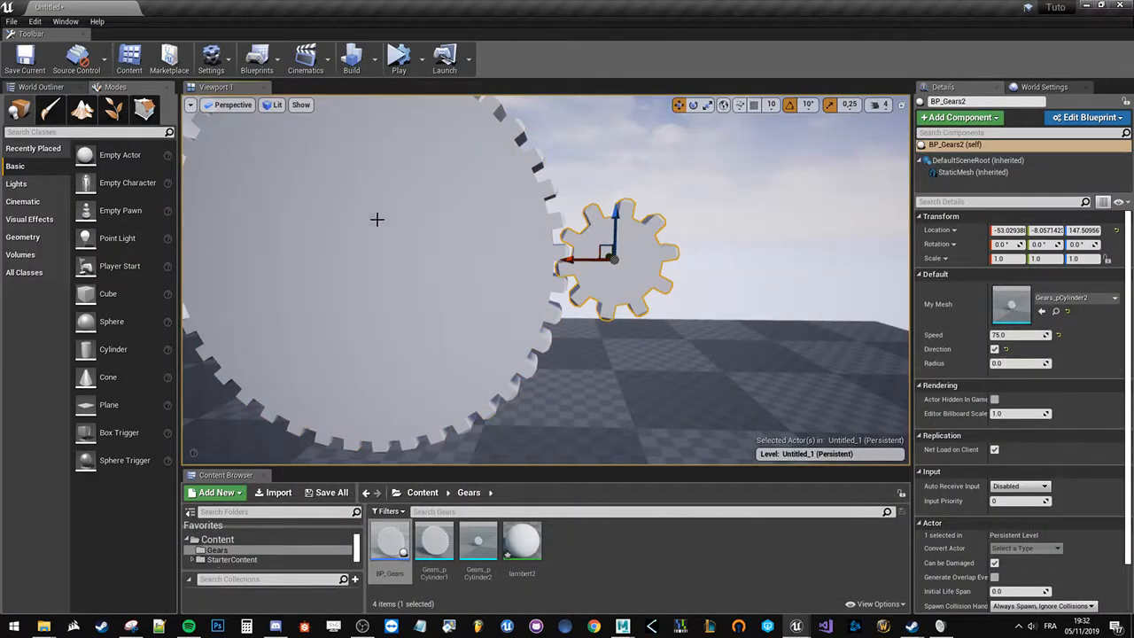
- Copy the small gear's radius from distanceDimension2 in Maya and set BP_Gears2's Radius to 2.388 in Unreal Engine
key("alt+Tab")
left_click(697, 188)
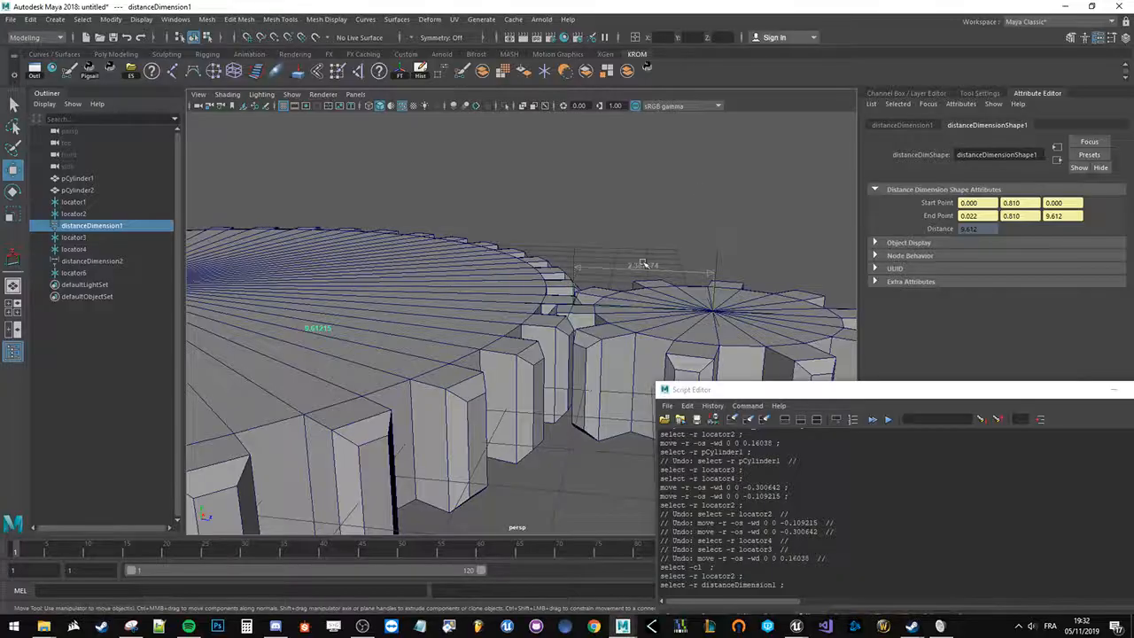
left_click(92, 261)
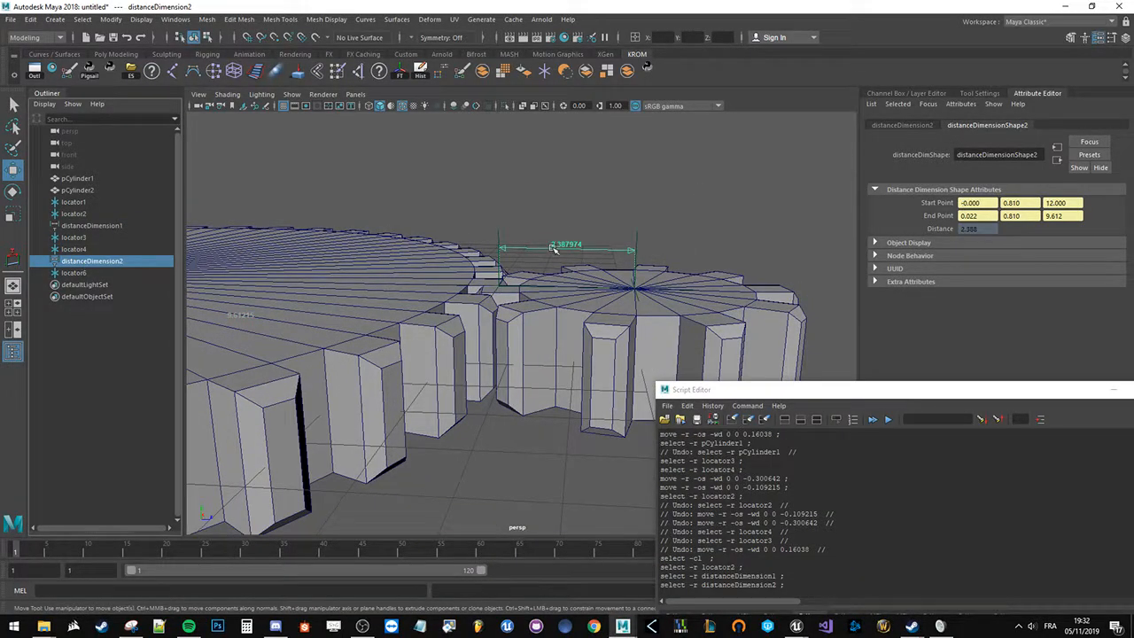
left_click_drag(634, 289, 529, 384, "alt")
scroll(527, 385, "up", 3)
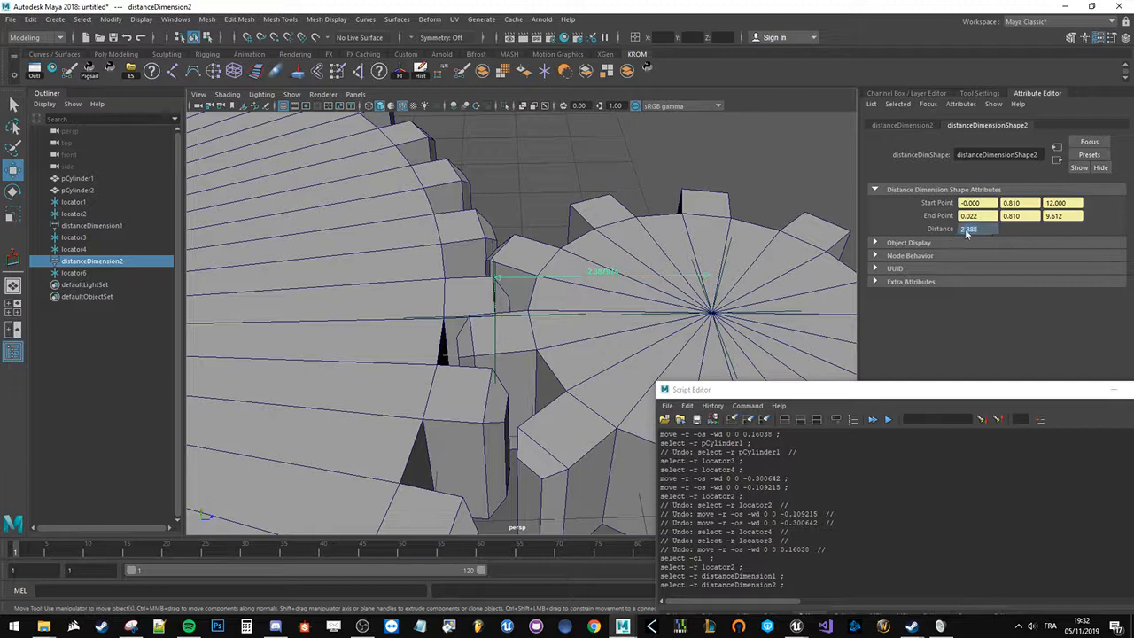
key("alt+Tab")
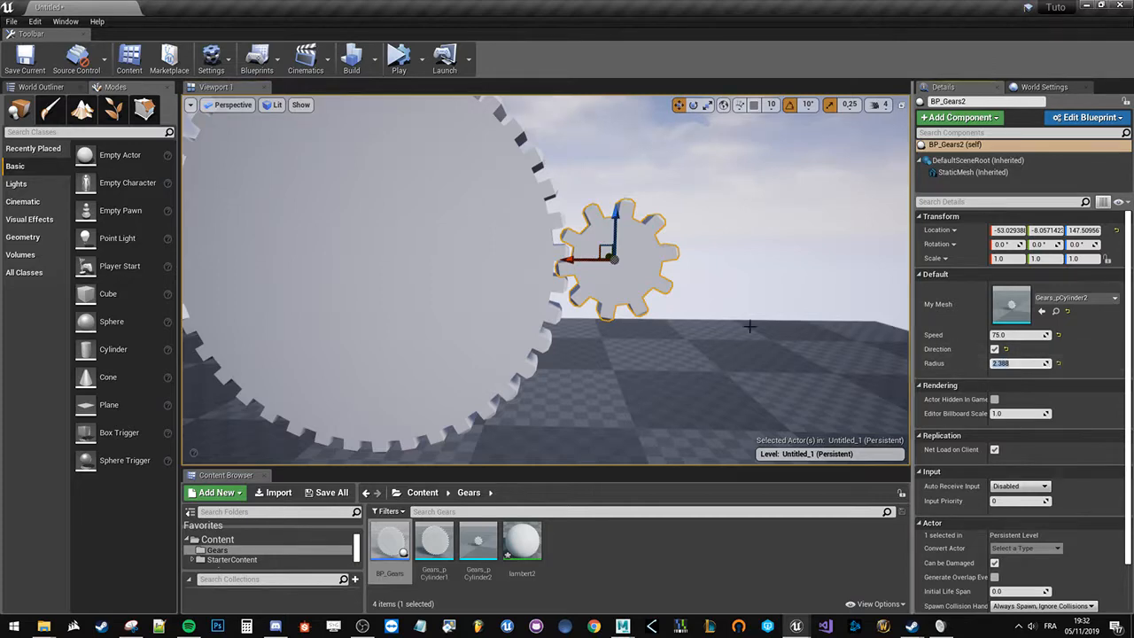
- Switch to Maya and inspect the large gear's distanceDimension1 and the positions of its end points locator1 and locator2
key("alt+Tab")
left_click(368, 257)
middle_click_drag(364, 254, 656, 195, "alt")
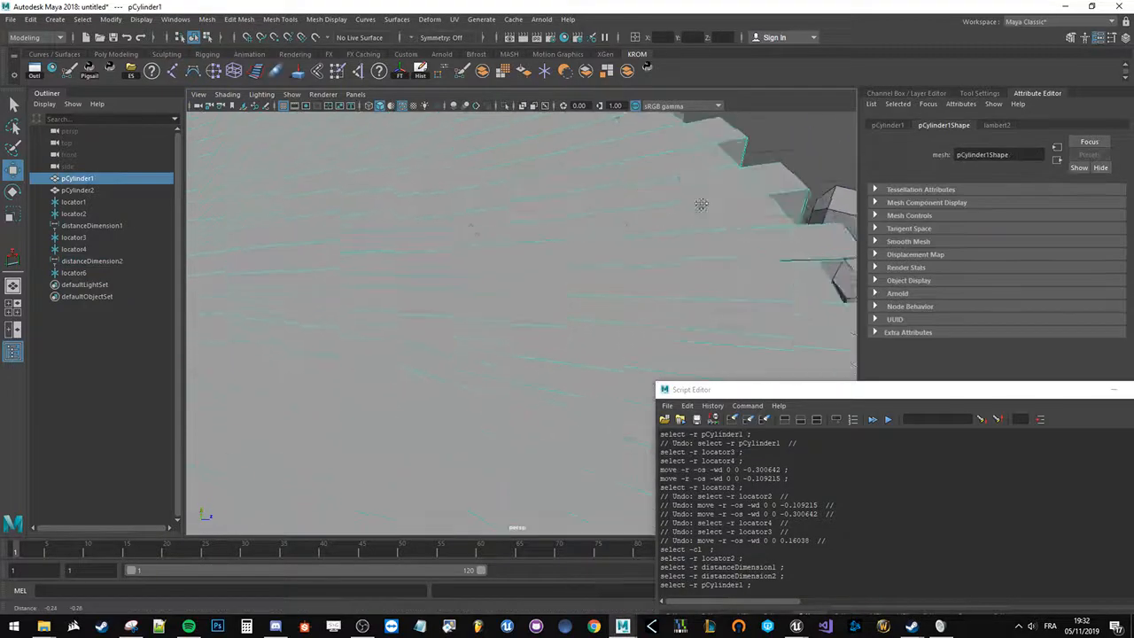
right_click_drag(655, 195, 493, 230, "alt")
left_click_drag(494, 230, 425, 215, "alt")
left_click(93, 191)
left_click(92, 225)
mouse_move(387, 269)
left_mouse_down("alt")
mouse_move(399, 215)
mouse_move(397, 254)
left_mouse_up("alt")
scroll(610, 302, "up", 1)
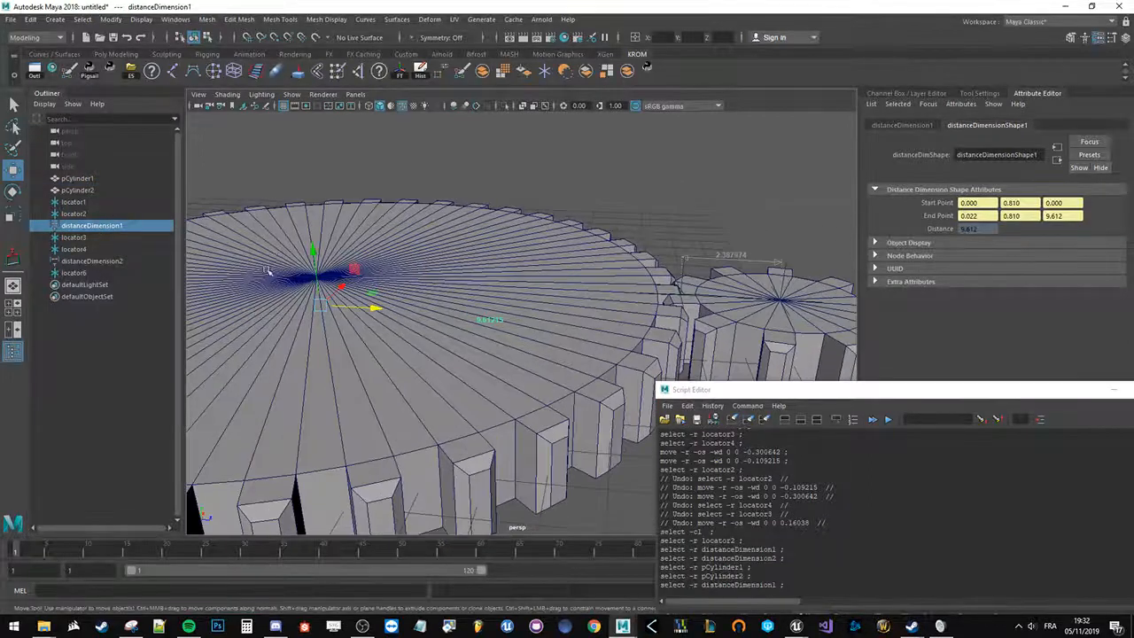
left_click(105, 251)
left_click(264, 275)
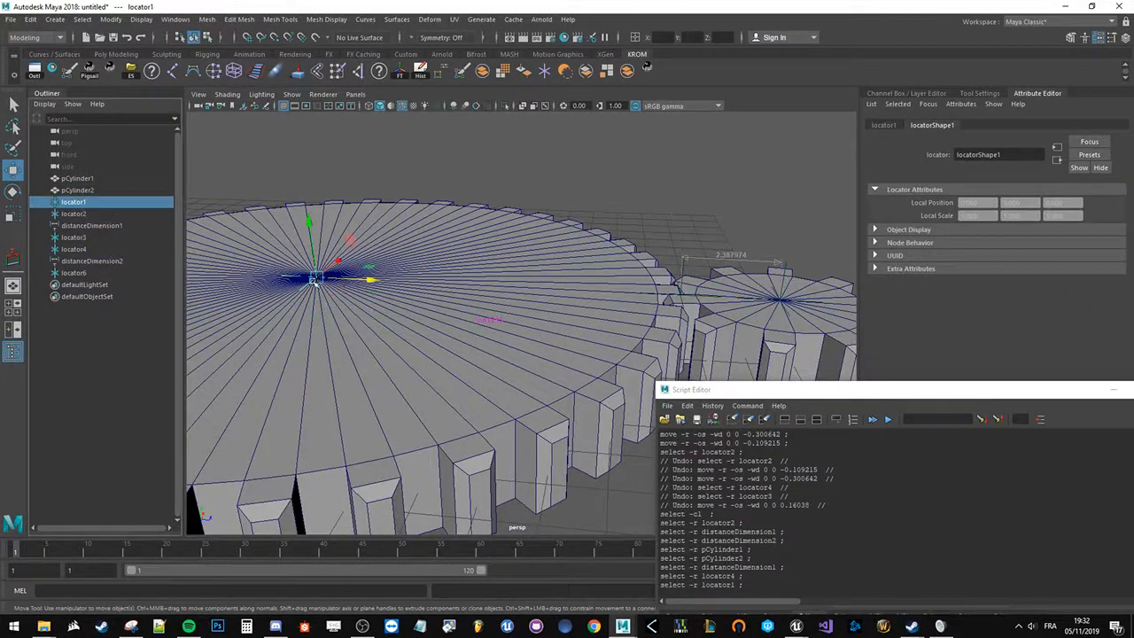
left_click(108, 217)
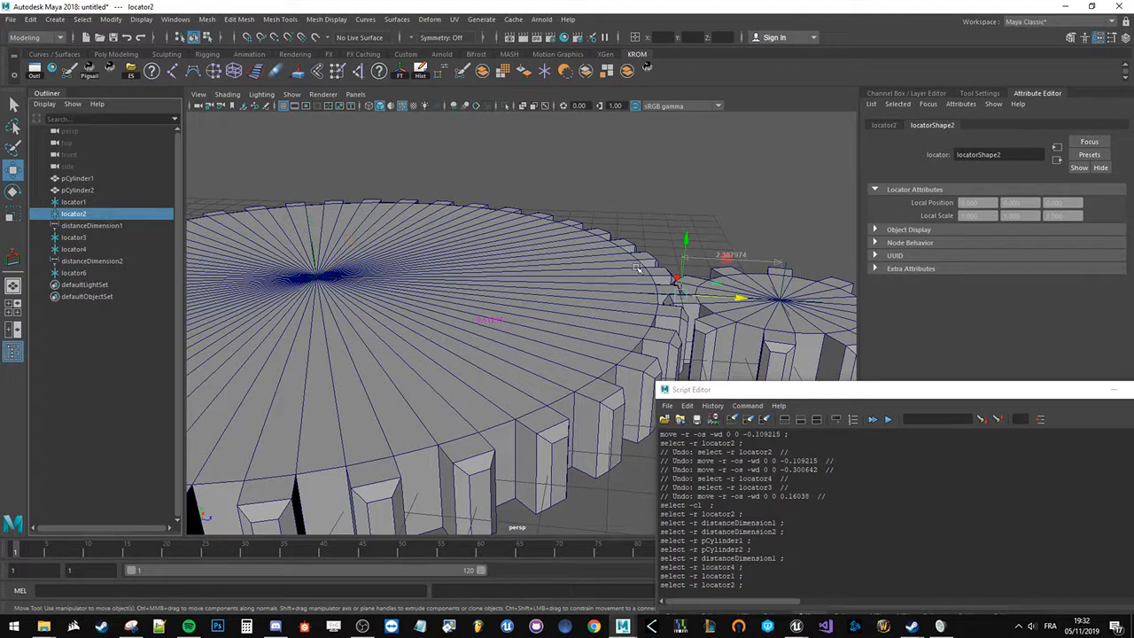
key("f")
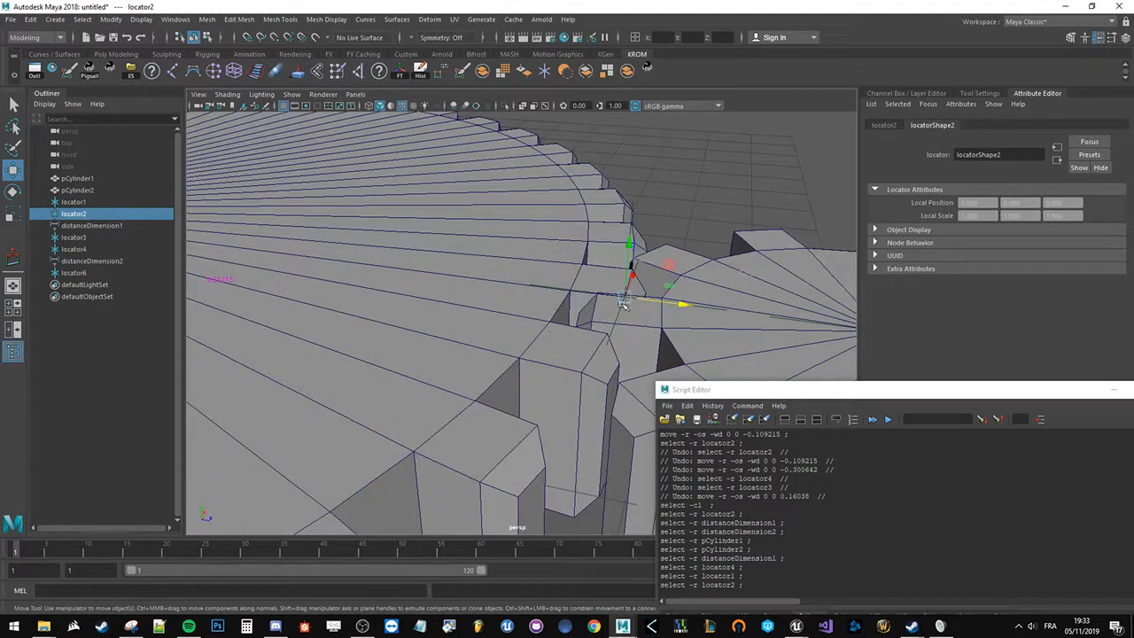
- Copy the large gear's distance from distanceDimension1 and set the large BP_Gears actor's Radius to 9.612 in Unreal Engine
left_click(135, 229)
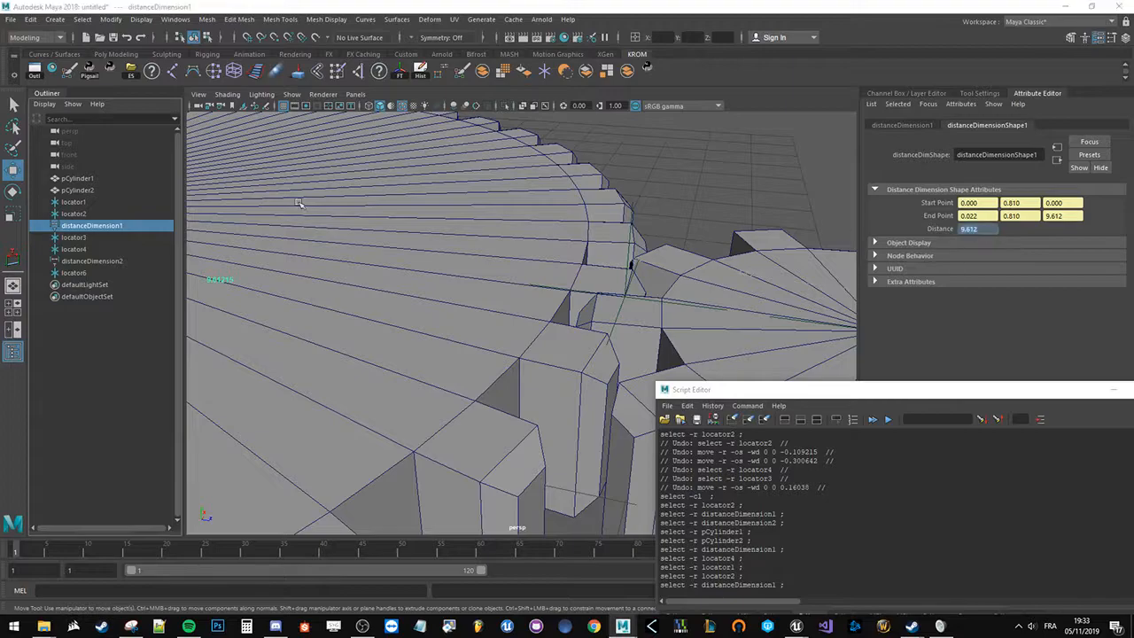
key("alt+Tab")
left_click(380, 266)
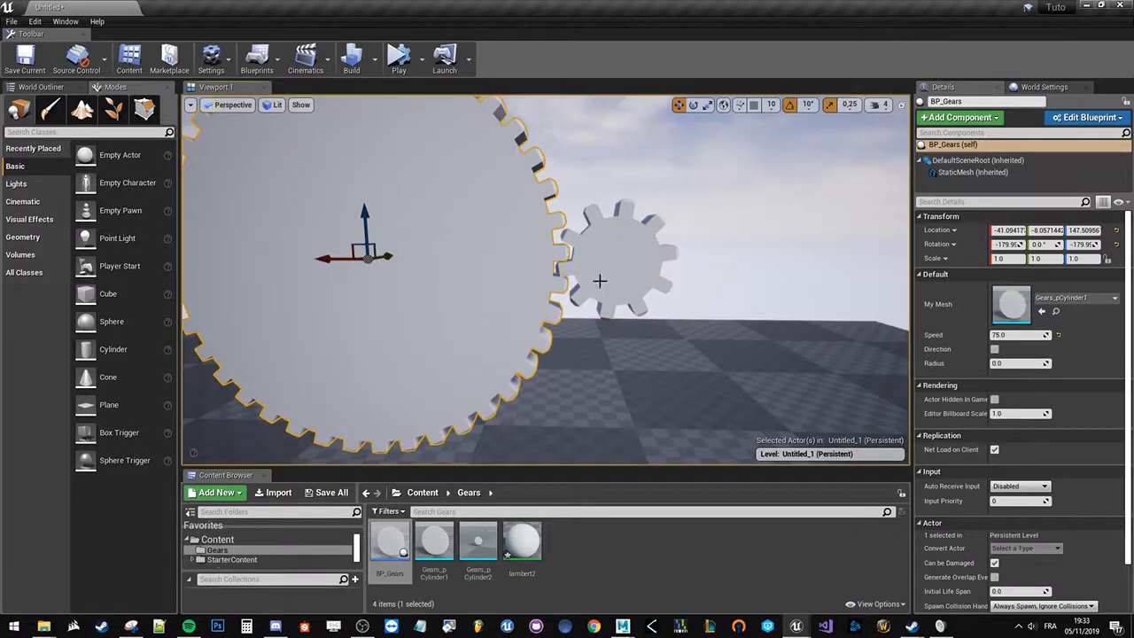
type("9.6120005")
key("Return")
- Simulate the level twice to check how the gears mesh, reviewing the 1 / (radius*Pi) nodes in BP_Gears between runs
left_click(400, 64)
mouse_move(558, 289)
left_mouse_down("alt")
mouse_move(552, 270)
mouse_move(558, 289)
left_mouse_up("alt")
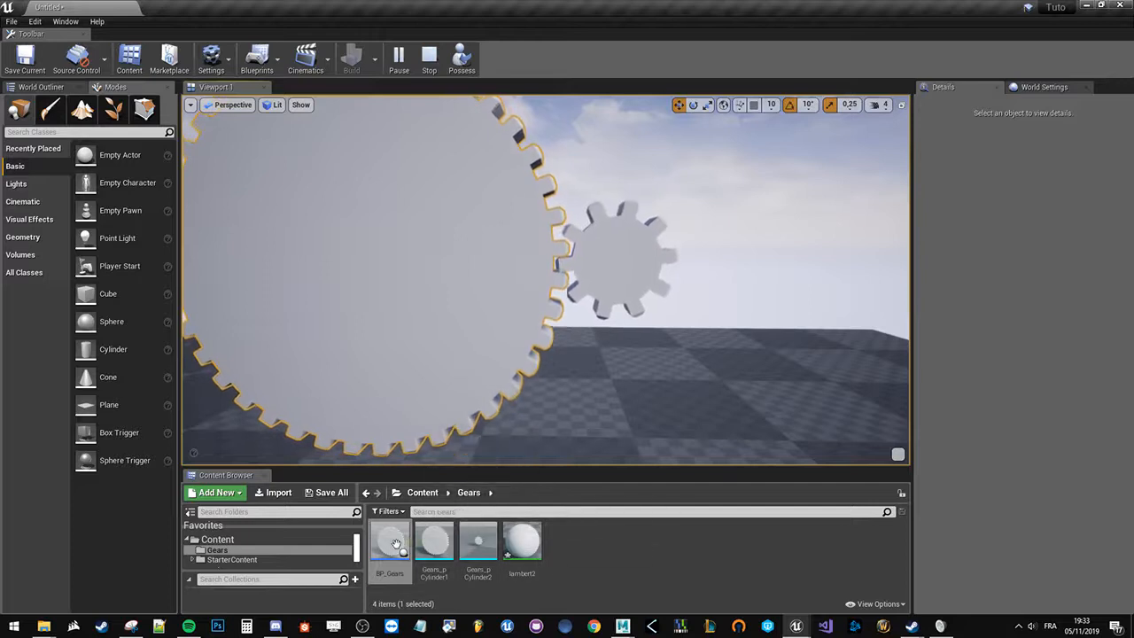
double_click(397, 544)
left_click_drag(263, 339, 417, 395)
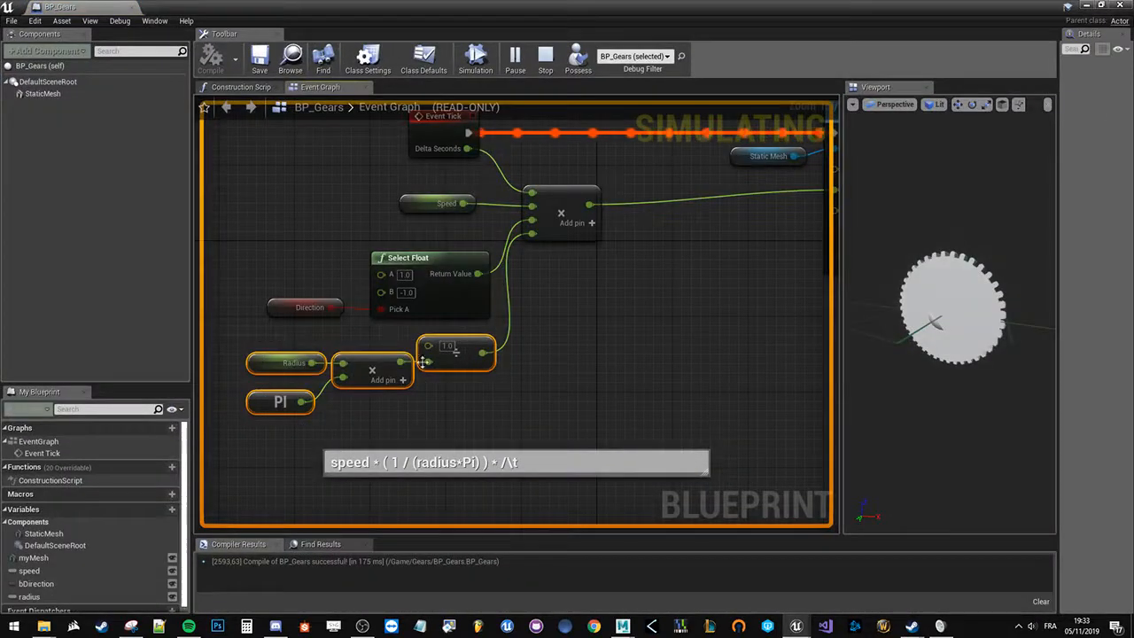
left_click(449, 382)
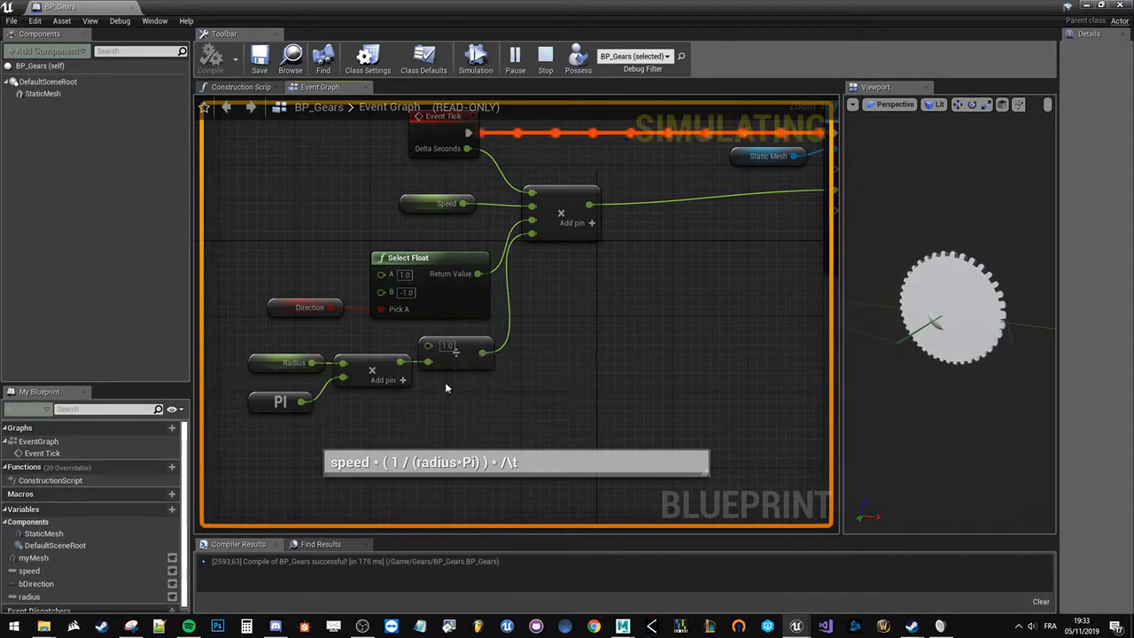
left_click(547, 58)
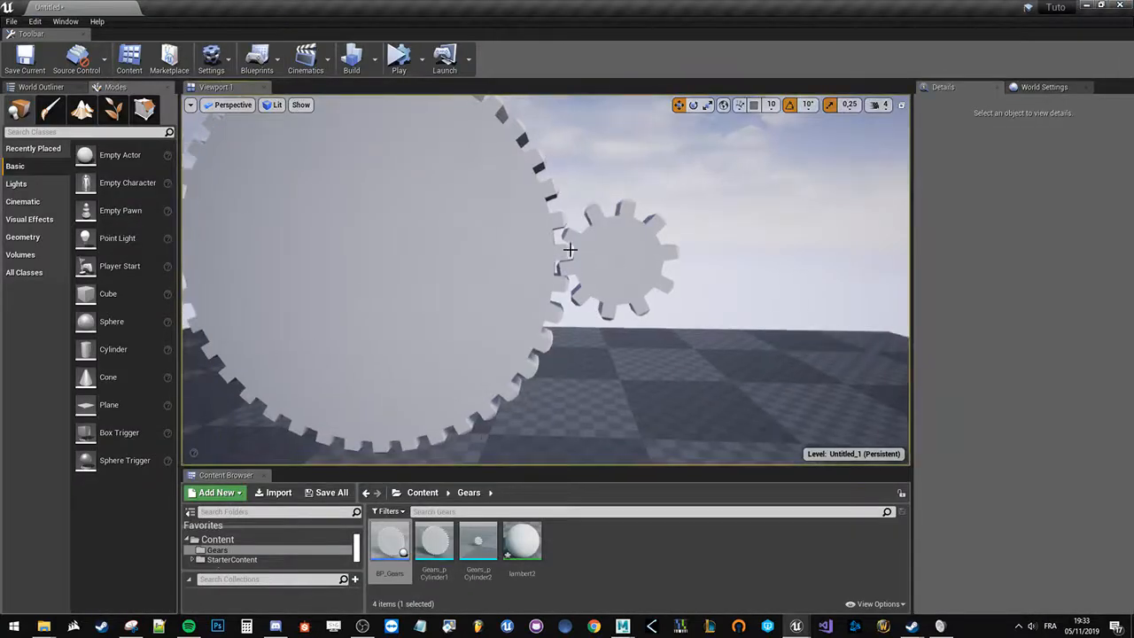
left_click(398, 59)
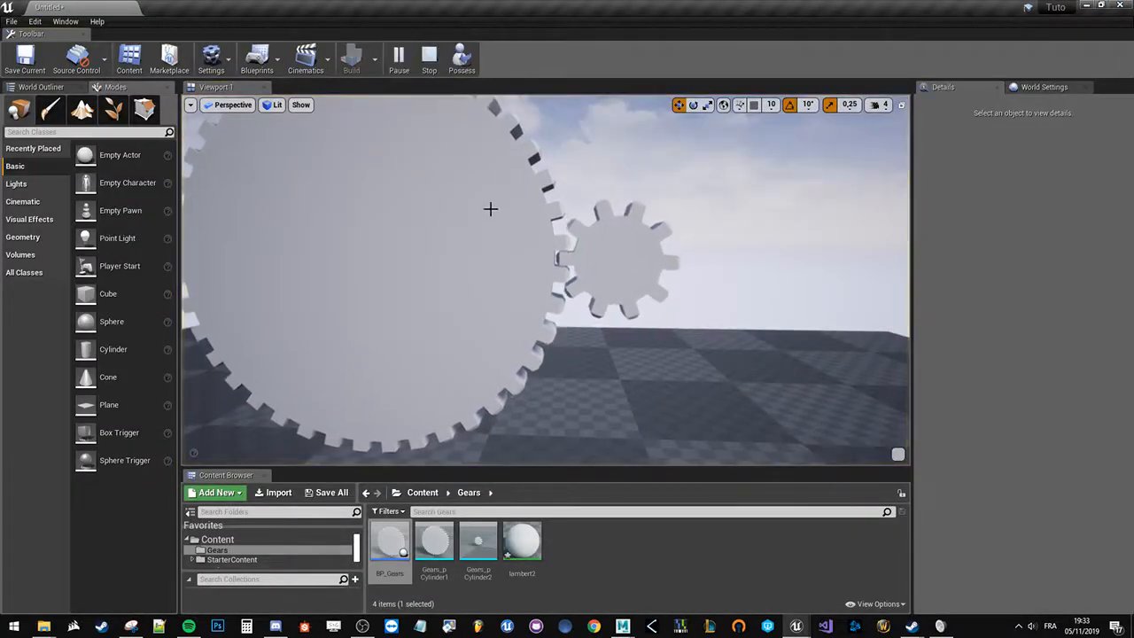
- End the simulation and set the Speed of both the large and small gear actors to 150
left_click(430, 58)
left_click(451, 264)
left_click(605, 259, "ctrl")
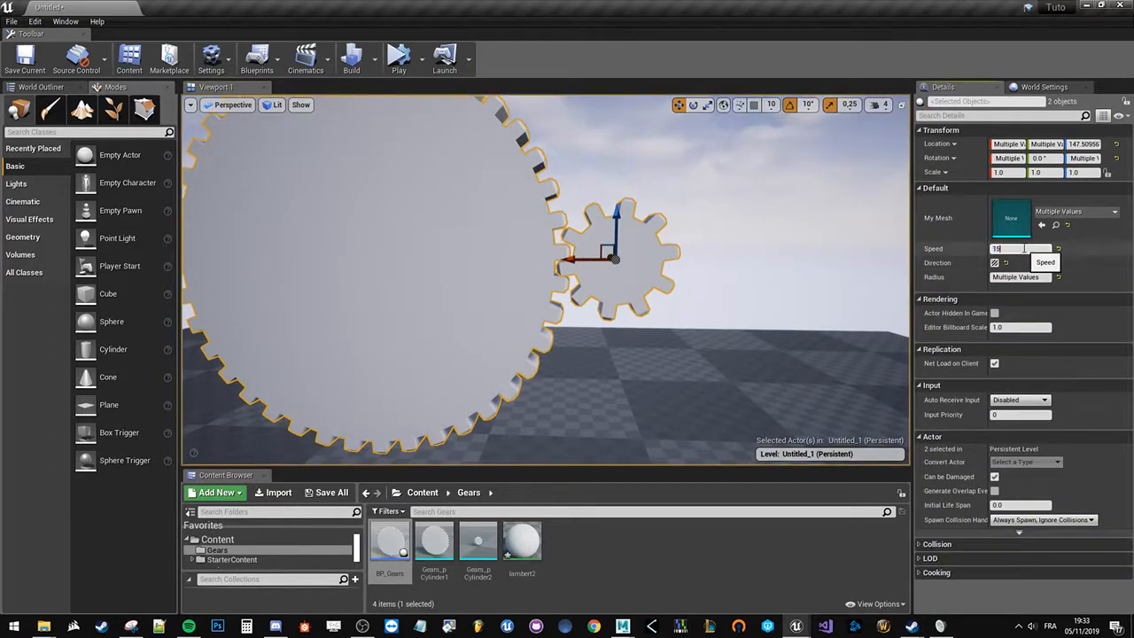
- Simulate the level and compare the Speed, Direction and Radius settings of the two gears while their teeth mesh
left_click(399, 58)
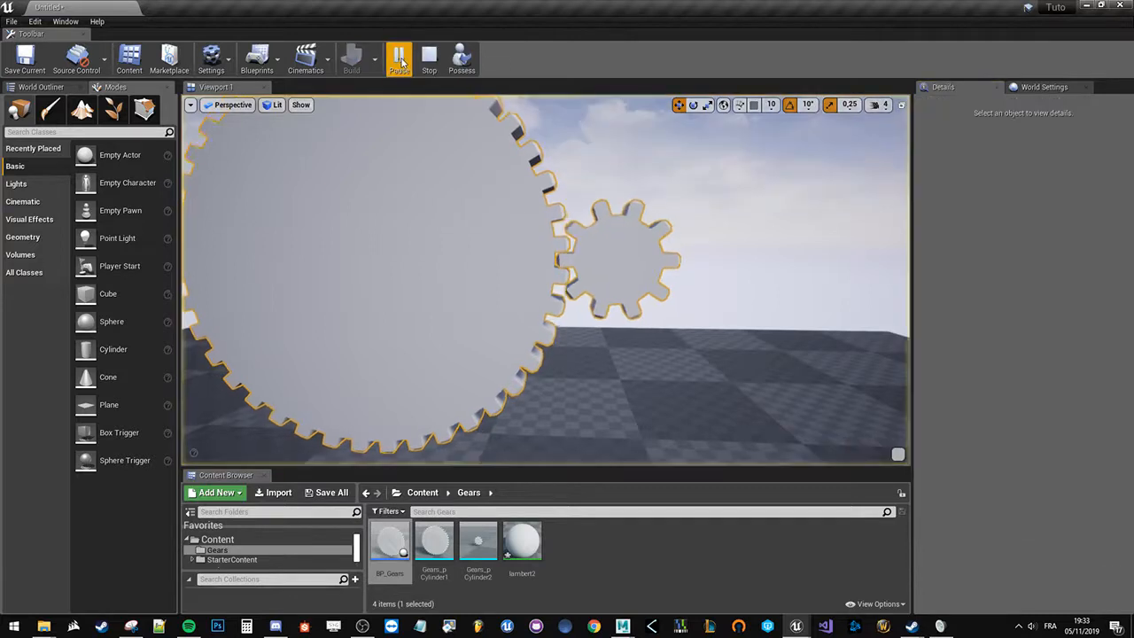
left_click(572, 250)
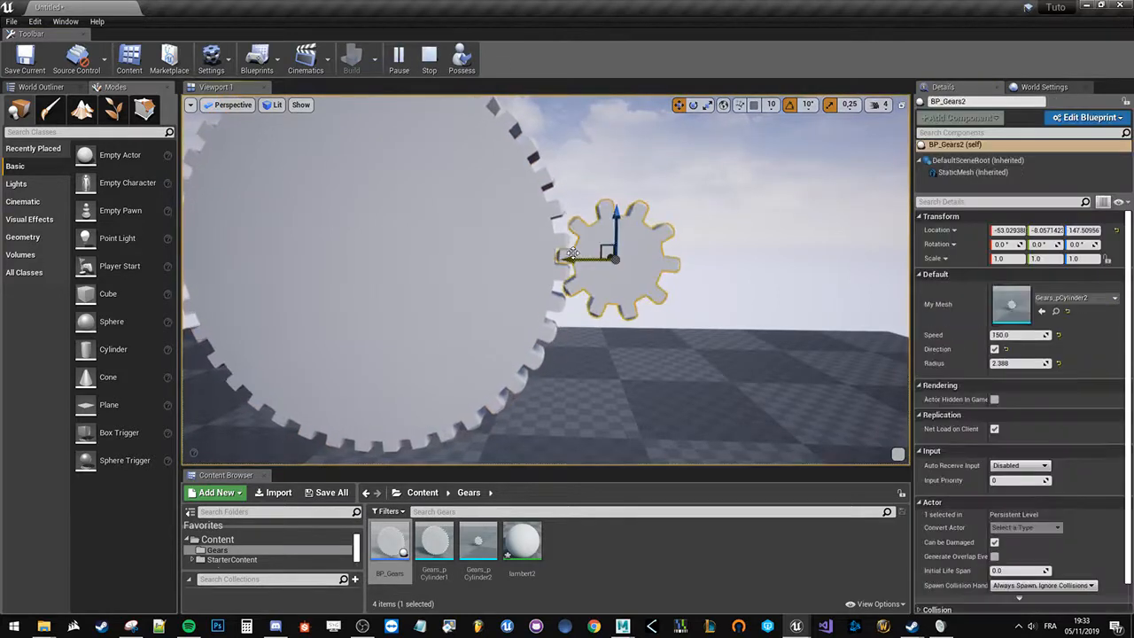
left_click(440, 262)
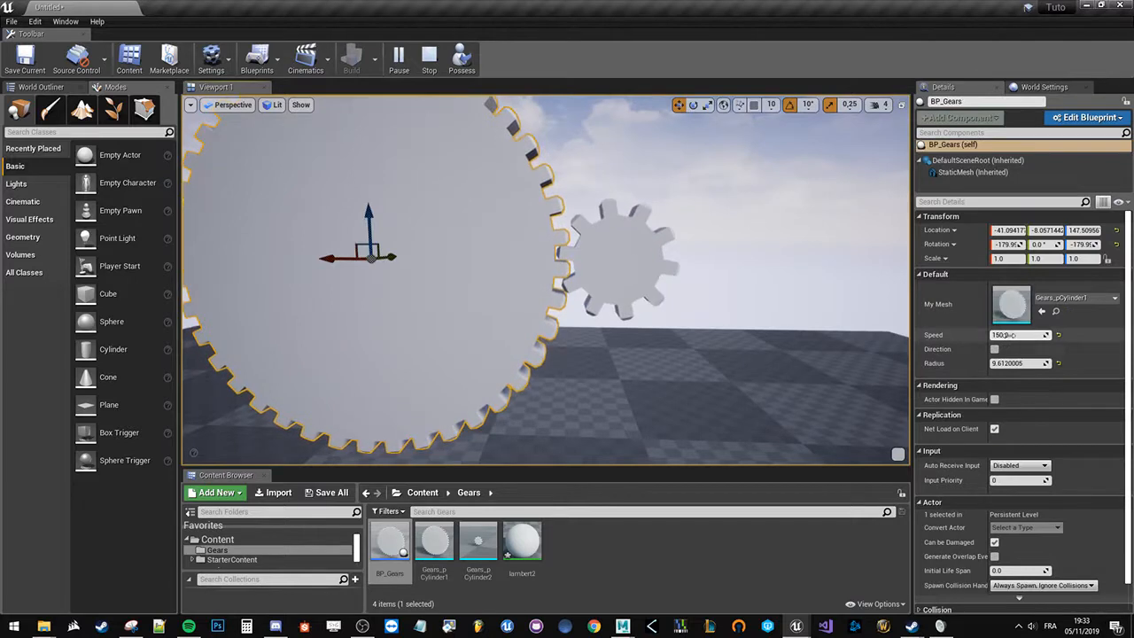
left_click(651, 264)
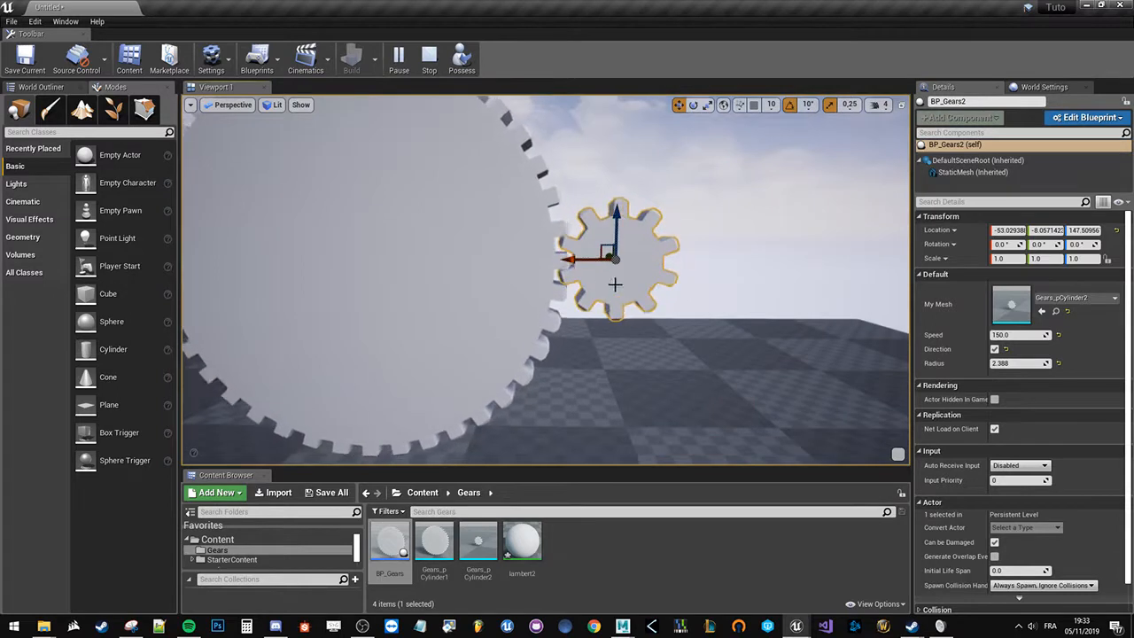
left_click(511, 242)
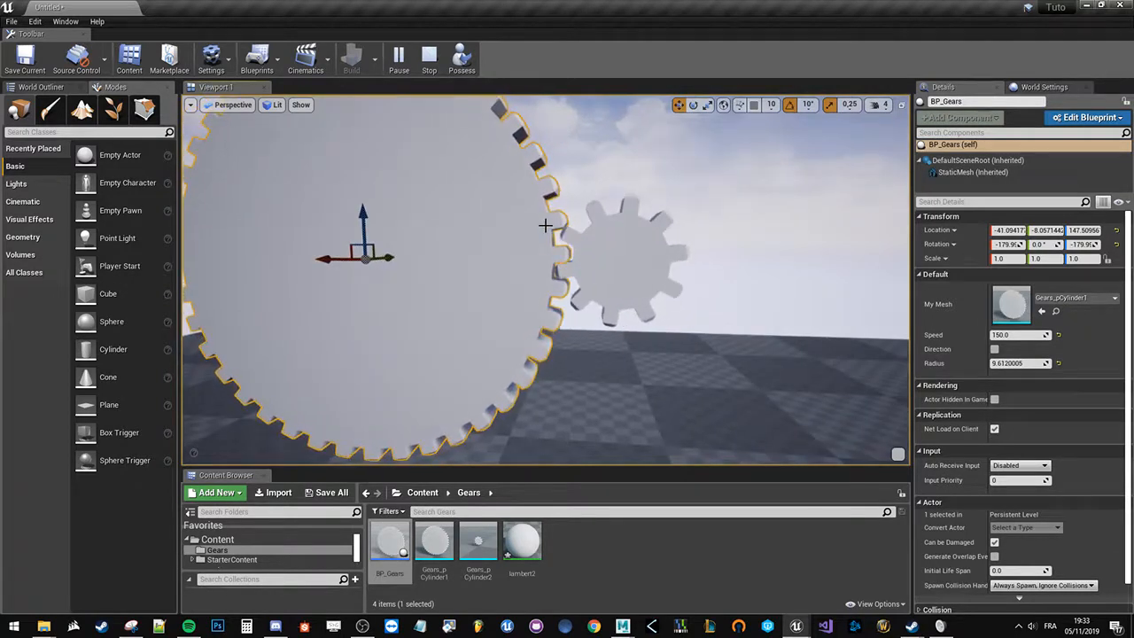
left_click_drag(504, 192, 443, 165, "alt")
left_click(429, 56)
- Duplicate the small gear and place the copy over the centre of the large gear
left_click_drag(493, 209, 333, 293, "alt")
left_click(600, 253)
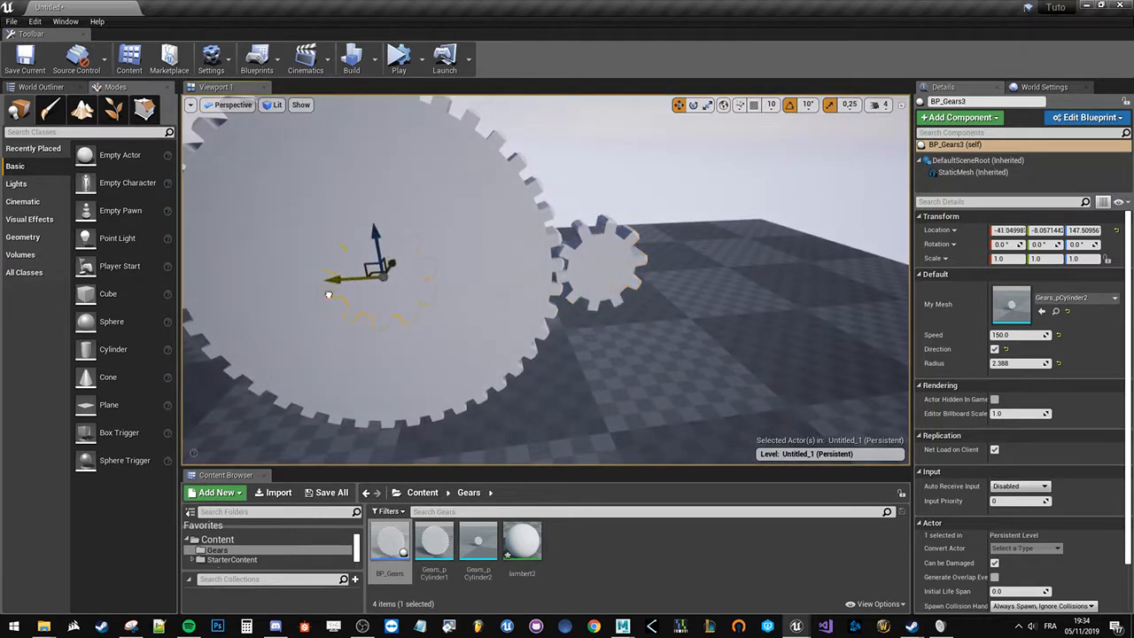
key("f")
scroll(446, 242, "up", 10)
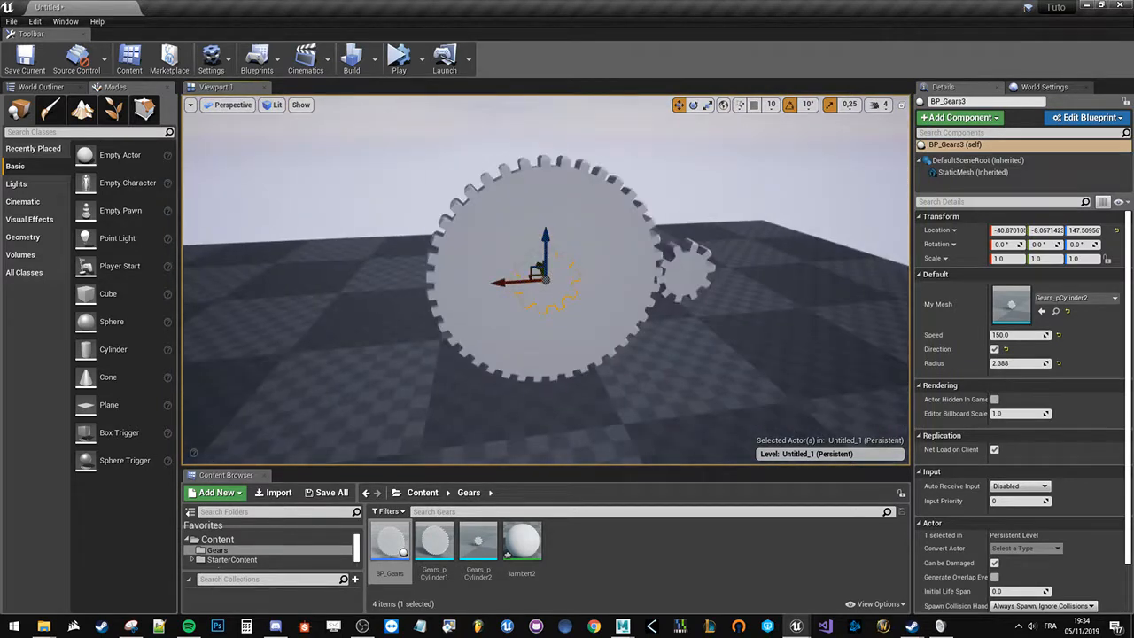
- Rotate the duplicated small gear 90° about the X axis so it stands perpendicular to the large gear
key("e")
left_click_drag(446, 243, 519, 255, "alt")
right_click_drag(585, 252, 548, 251)
left_click_drag(612, 244, 537, 215)
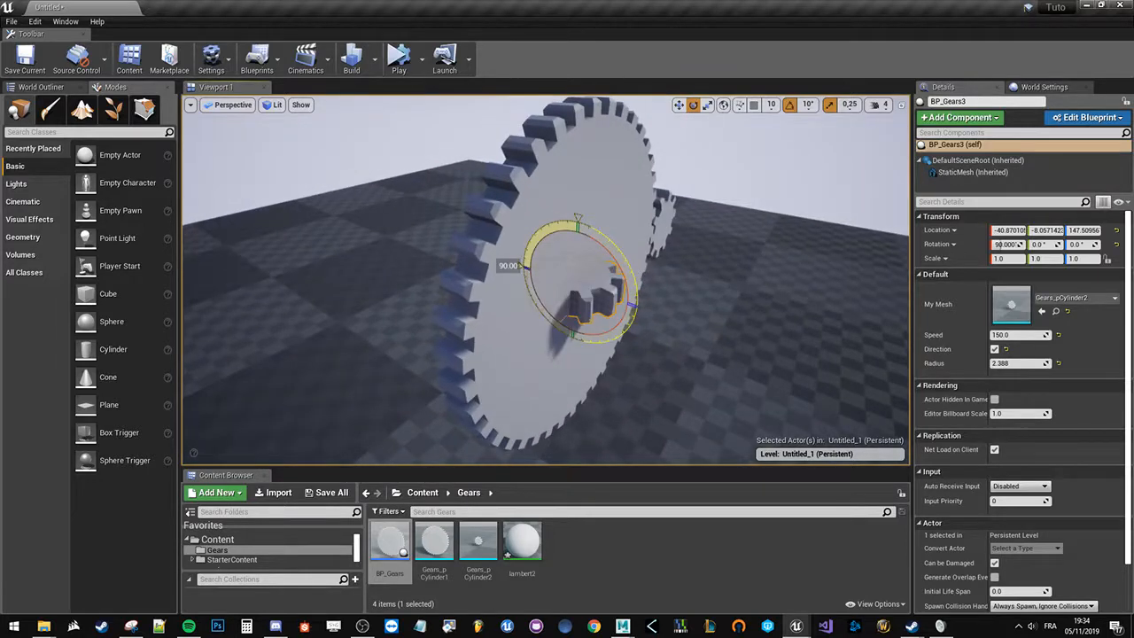
- Move the duplicated small gear up to the large gear's upper edge and rotate it 10° about Z
key("w")
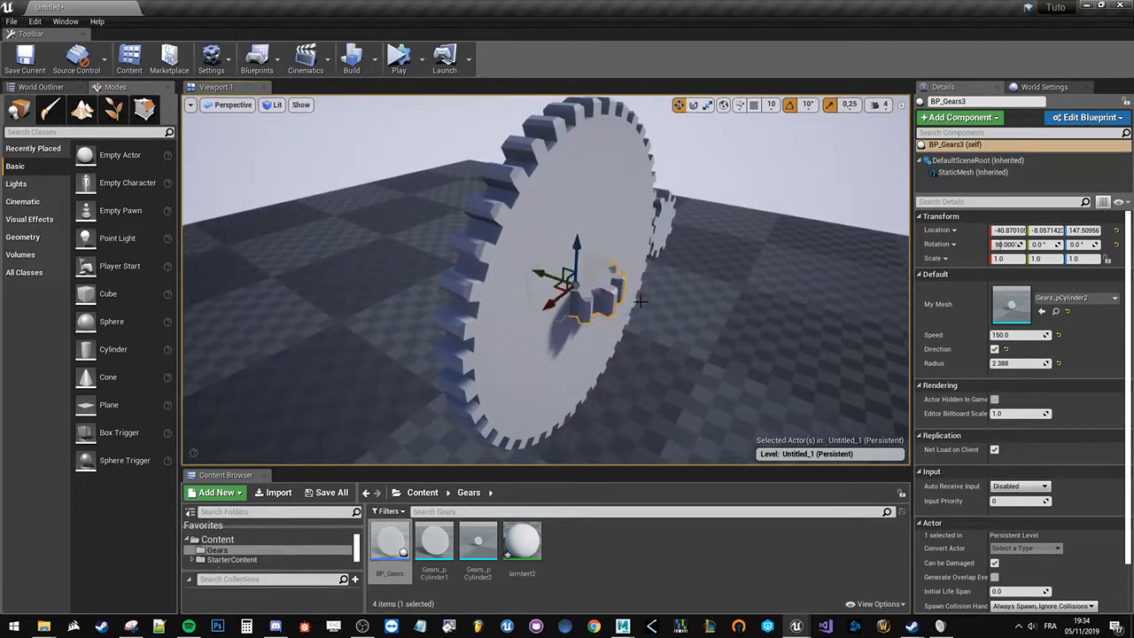
left_click_drag(567, 262, 537, 101)
key("f")
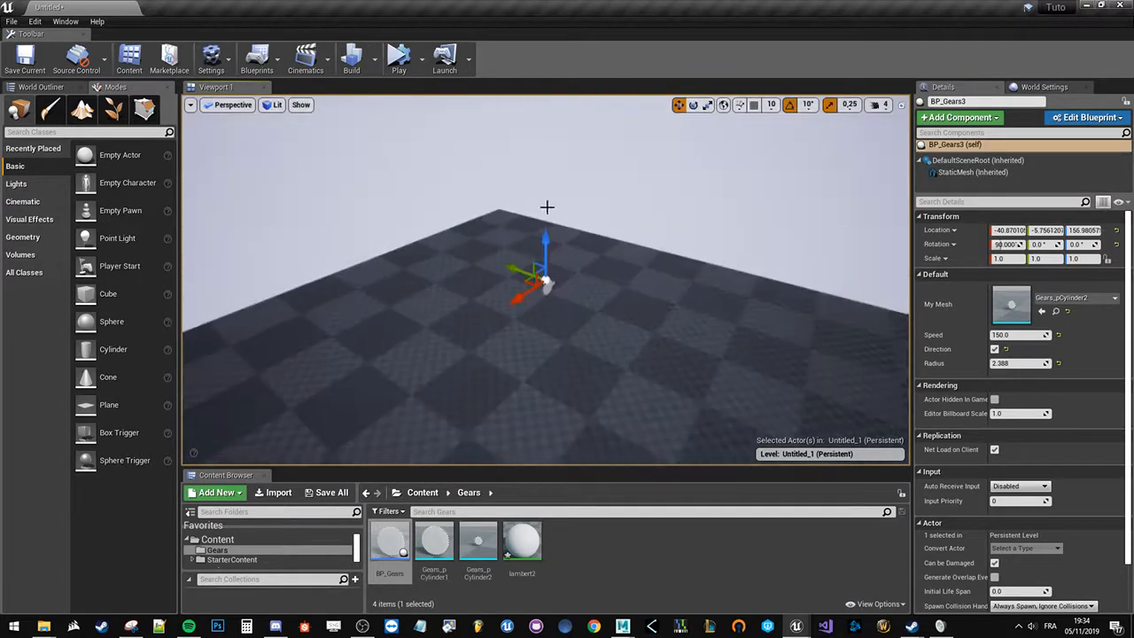
scroll(556, 222, "up", 10)
left_click_drag(555, 222, 576, 355, "alt")
key("e")
scroll(599, 237, "up", 4)
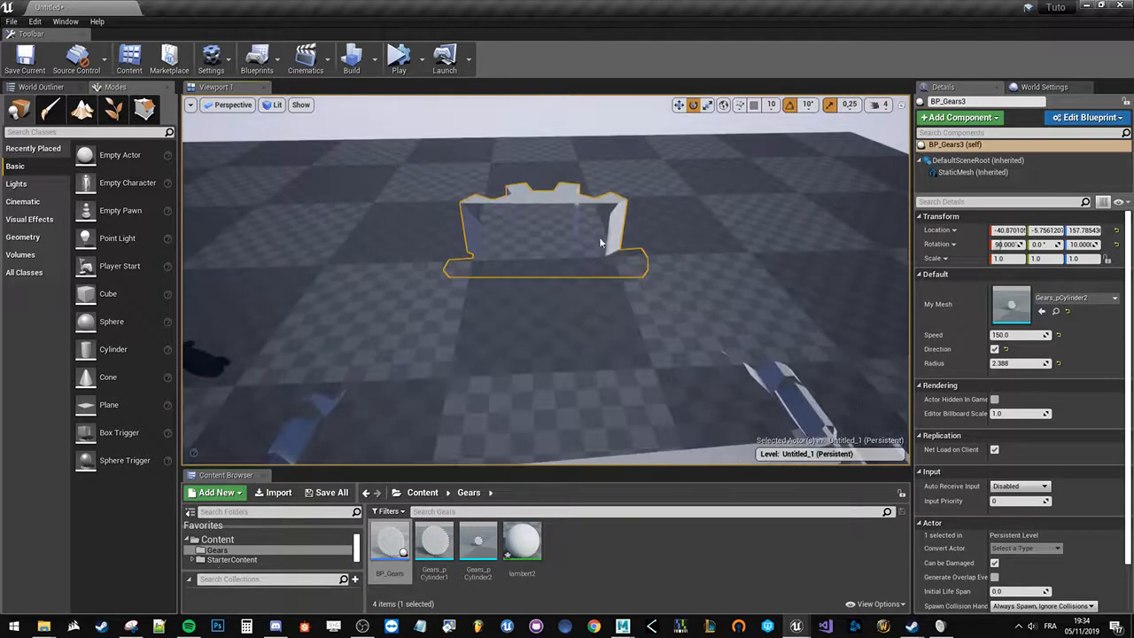
- Turn off rotation snapping and thin the duplicated small gear by scaling it to 0.25 in Y
scroll(599, 237, "down", 3)
left_click_drag(599, 237, 549, 182, "alt")
left_click(788, 106)
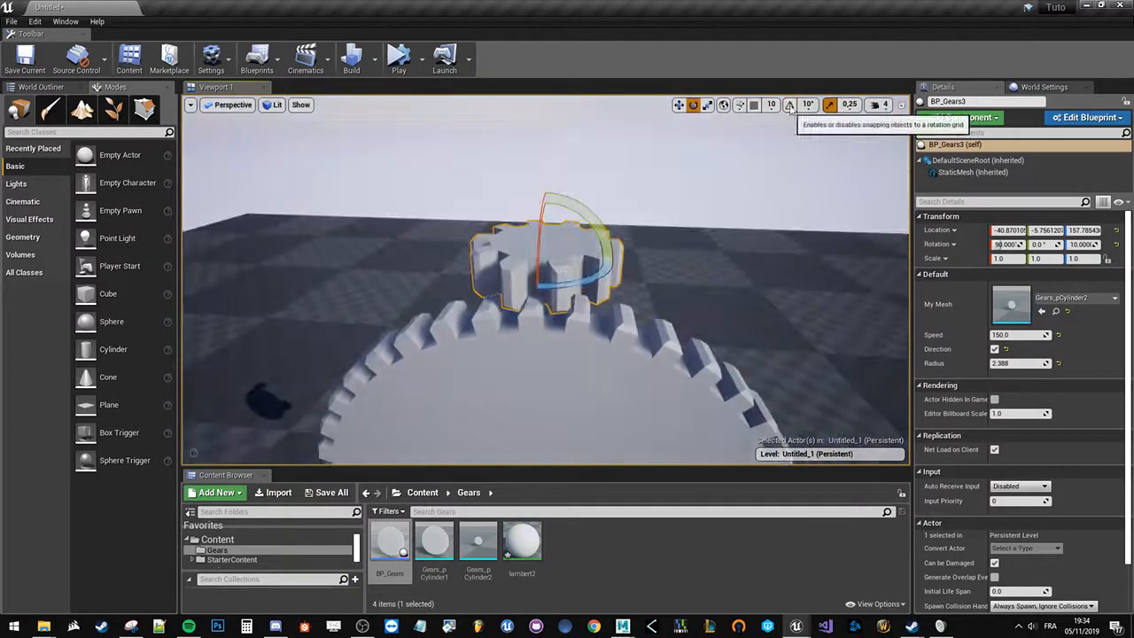
key("r")
left_click_drag(549, 305, 546, 261)
- Reposition the thinned gear to about Y -5.08, Z 157.03 so its teeth engage the large gear's upper teeth
key("w")
left_click_drag(546, 221, 549, 367)
left_click_drag(532, 267, 532, 151)
- Simulate the level and examine from several angles how the perpendicular gear meshes with the large gear
left_click(397, 62)
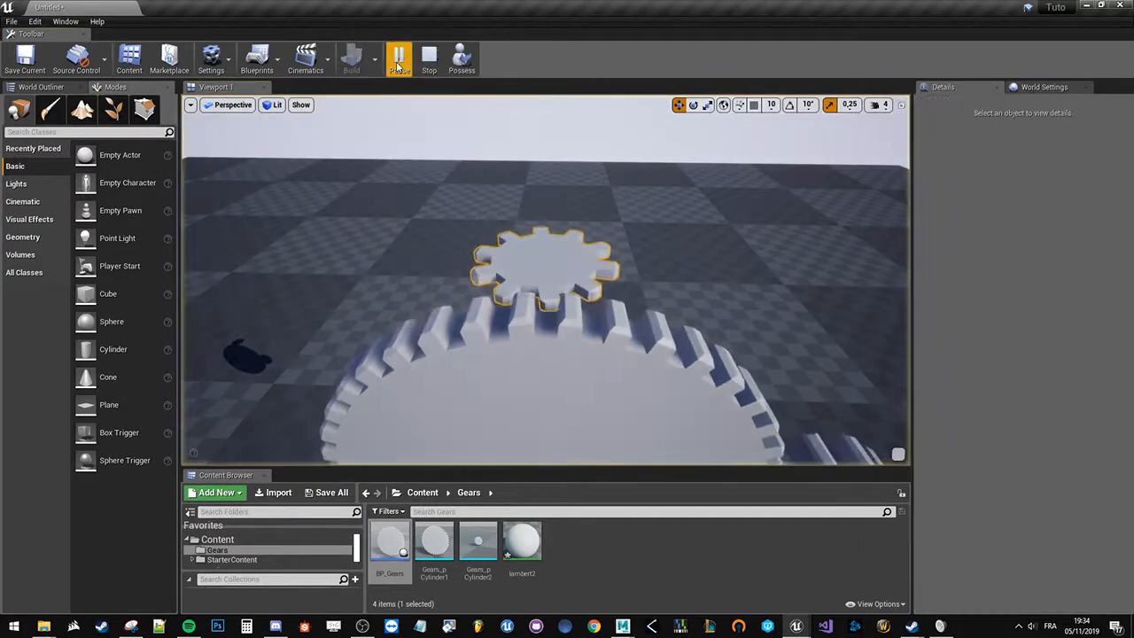
left_click_drag(675, 286, 567, 257, "alt")
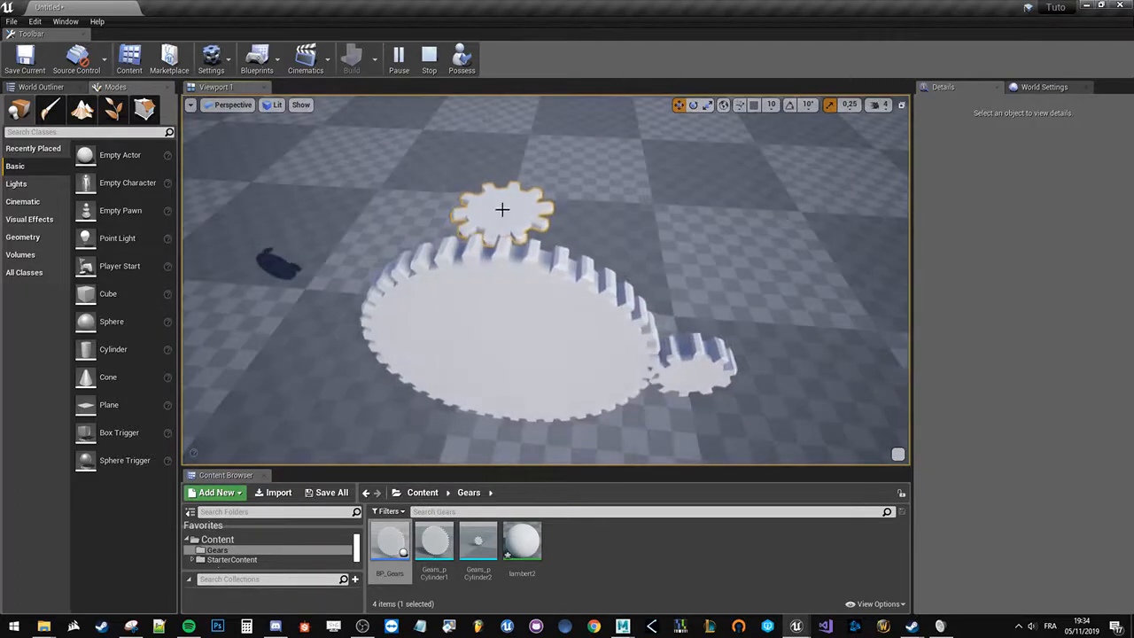
scroll(504, 210, "up", 3)
mouse_move(504, 210)
left_mouse_down("alt")
mouse_move(540, 275)
mouse_move(516, 257)
mouse_move(507, 204)
mouse_move(514, 244)
mouse_move(532, 252)
mouse_move(514, 230)
left_mouse_up("alt")
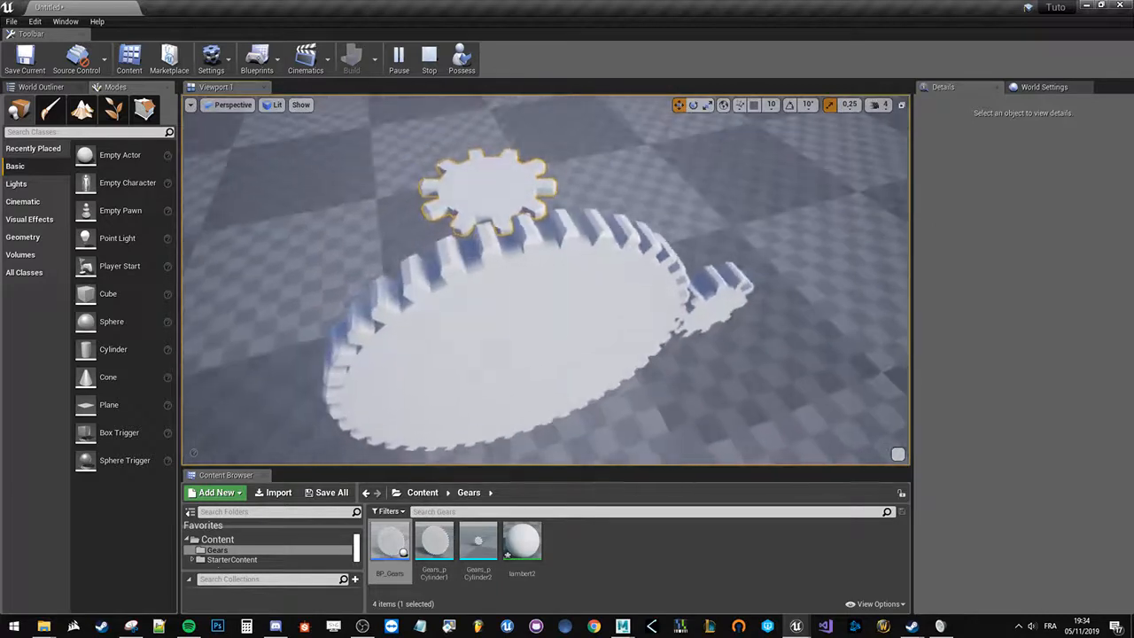
left_click(429, 58)
- Check the settings of the perpendicular and large gears, and open the BP_Gears blueprint
left_click(468, 197)
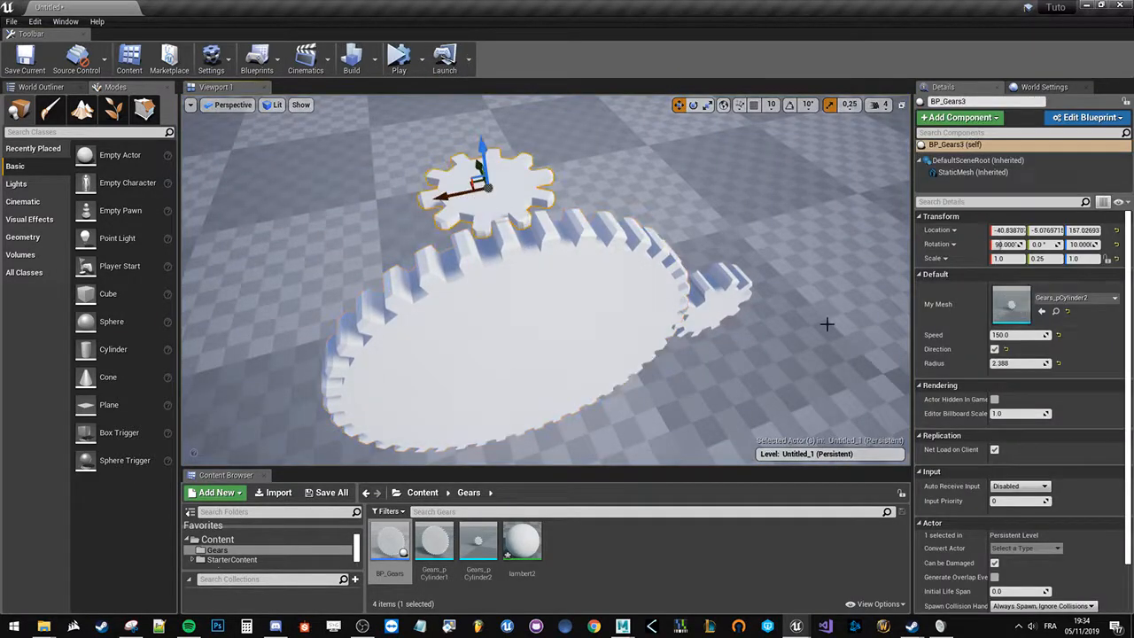
left_click_drag(567, 310, 562, 322, "alt")
left_click(563, 323)
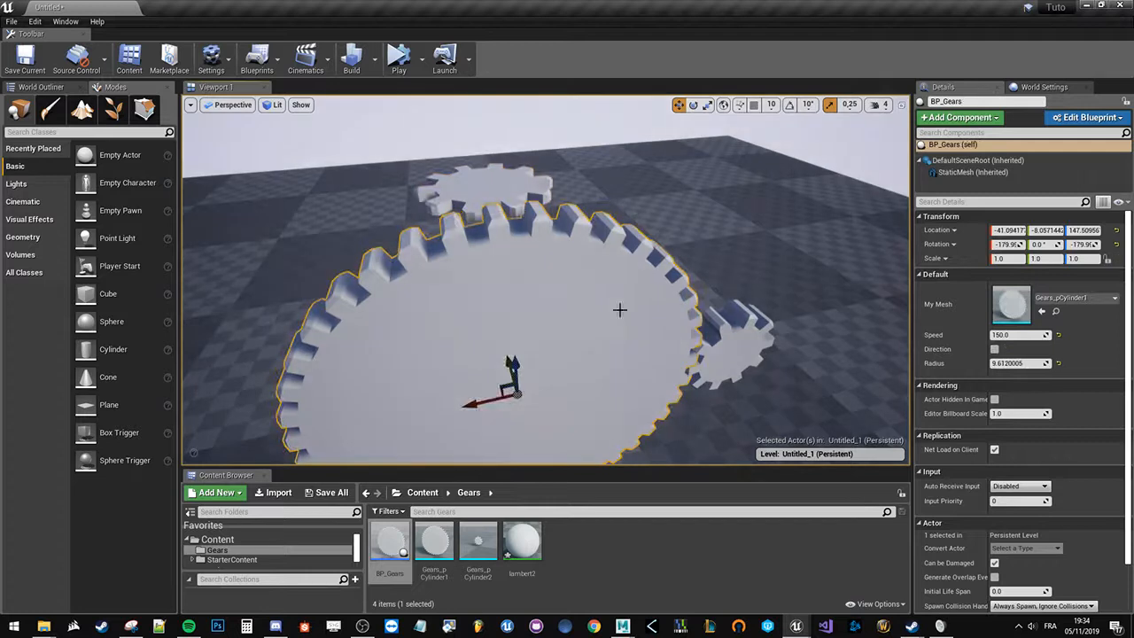
double_click(390, 540)
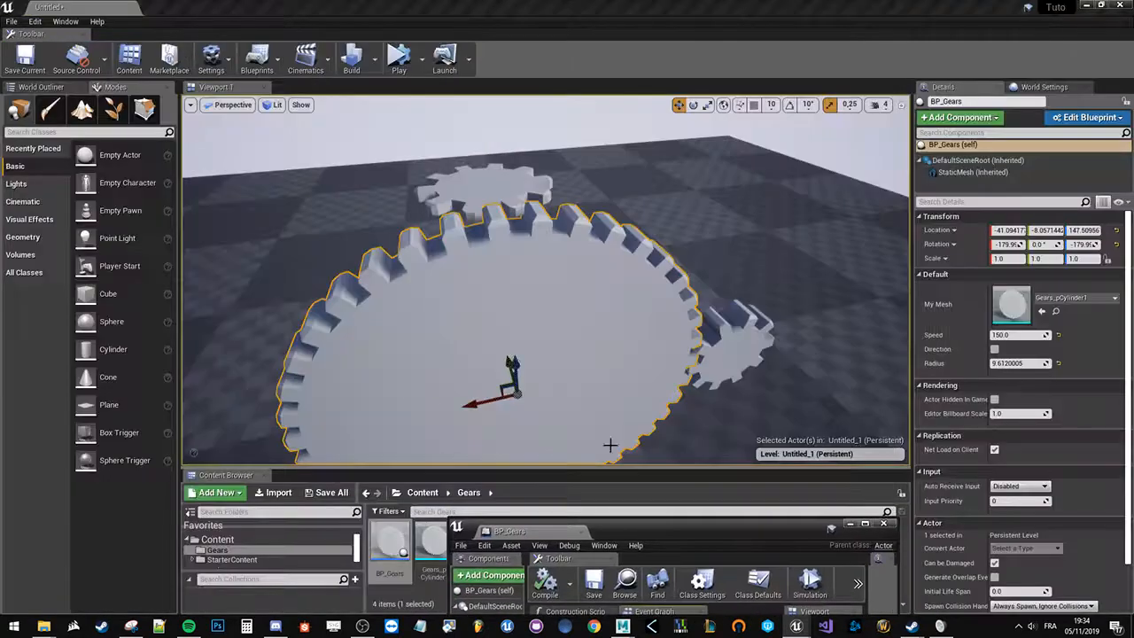
- Duplicate the large gear and place the copy on the side opposite the small gear, at about X -23.6
left_click_drag(502, 335, 588, 351, "alt")
left_click_drag(486, 389, 189, 365, "alt")
scroll(469, 332, "down", 3)
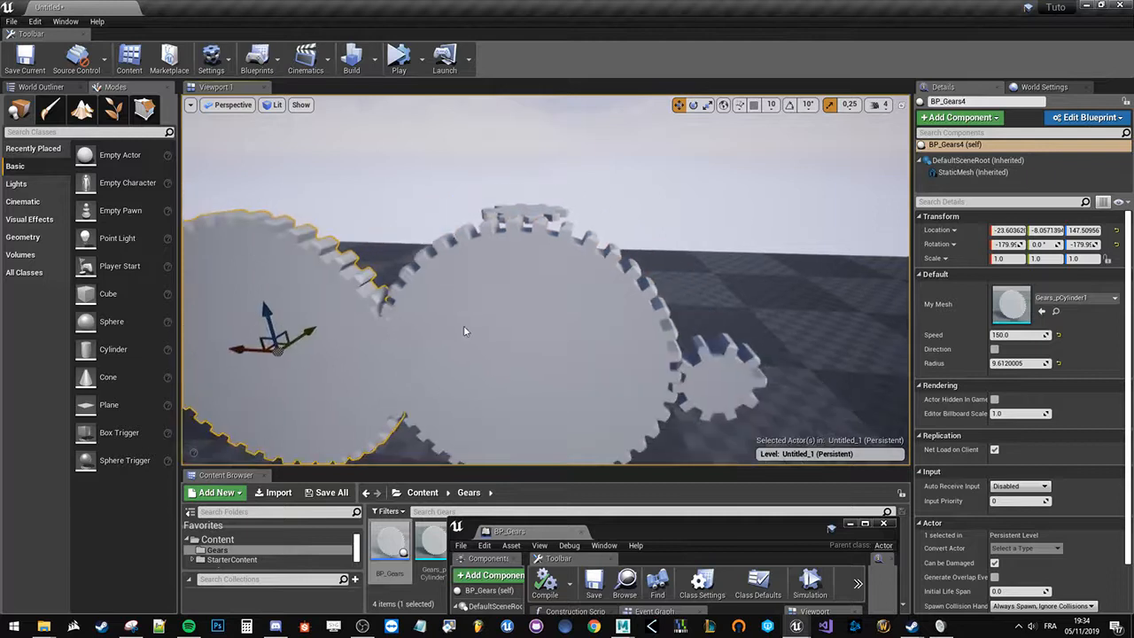
- Scale the duplicated large gear uniformly to 2.5 and move it to about X -7.26, beside the original gear
key("f")
key("r")
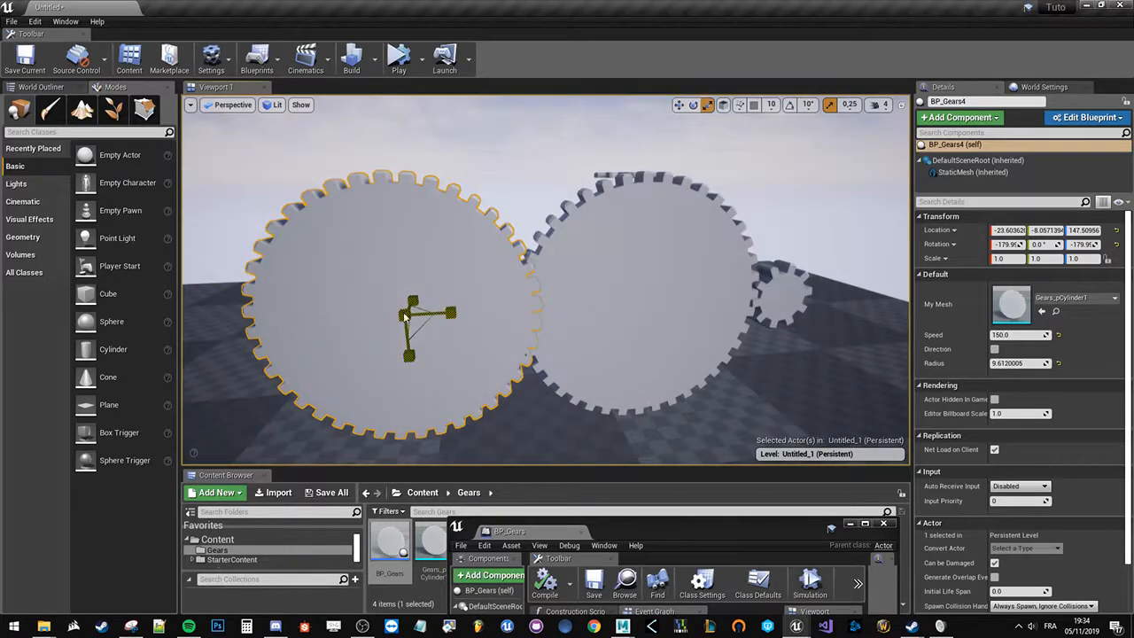
left_click_drag(404, 315, 443, 292)
key("w")
left_click_drag(354, 316, 192, 319)
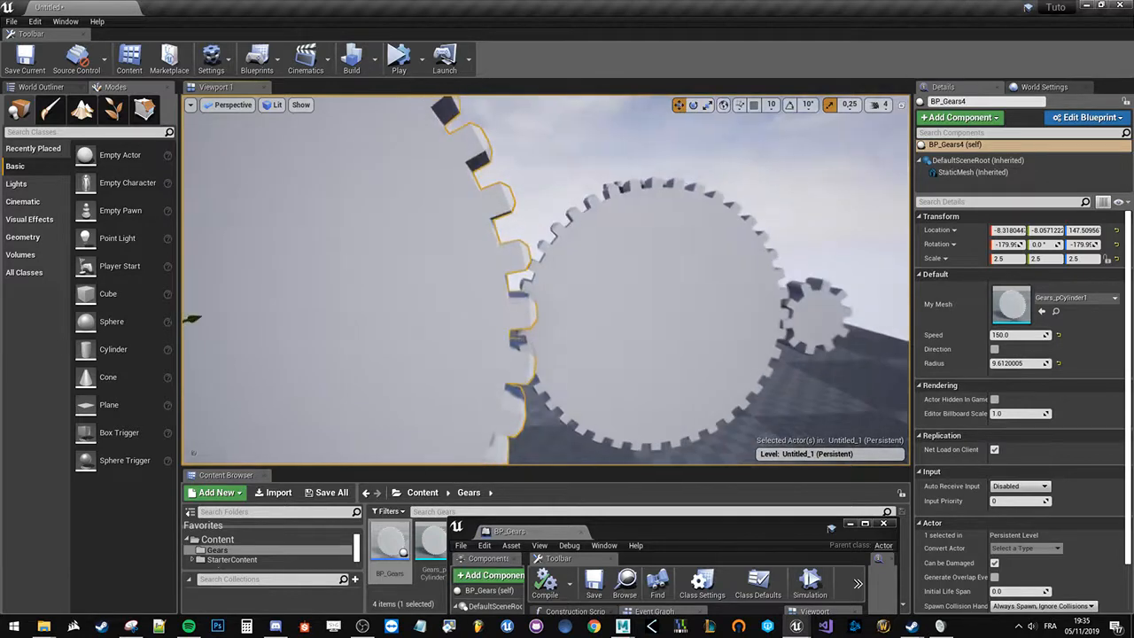
left_click_drag(455, 351, 470, 359, "alt")
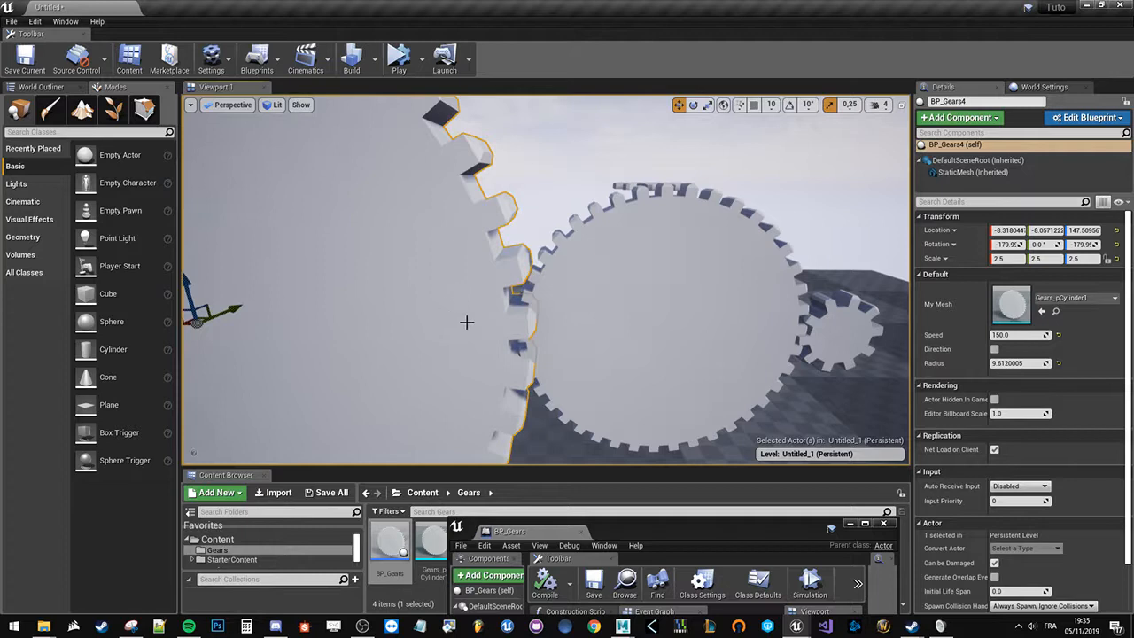
scroll(467, 323, "down", 2)
left_click_drag(237, 310, 222, 311)
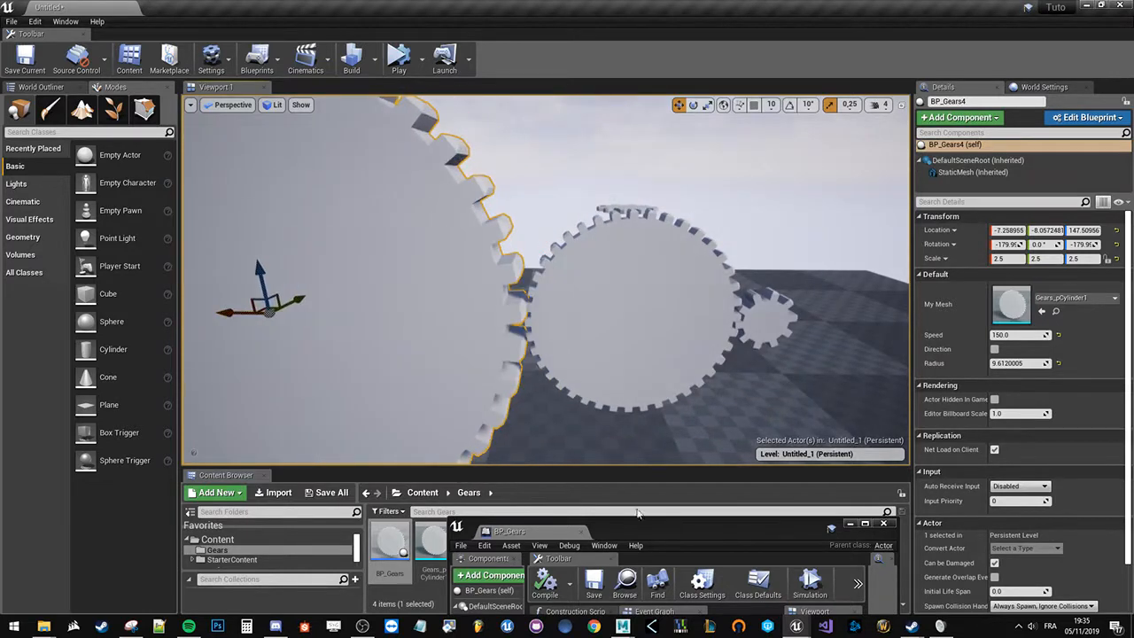
- Review how the Radius, PI and 1.0 division nodes feed the rotation speed in the BP_Gears Event Graph
double_click(697, 527)
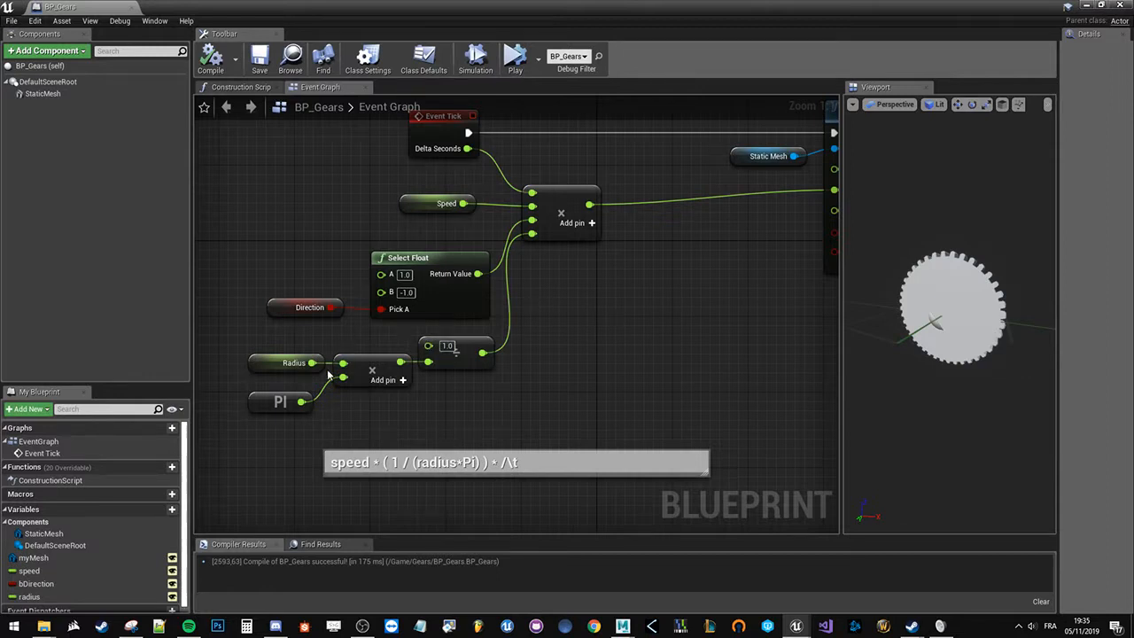
scroll(283, 370, "up", 5)
left_click(258, 363)
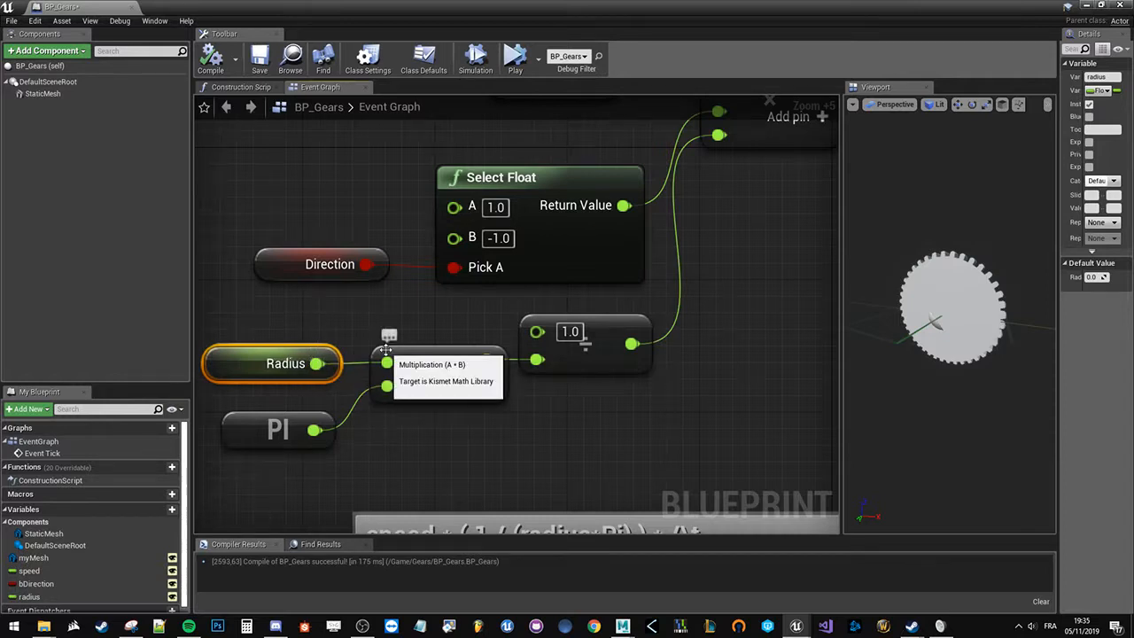
left_click(385, 327)
right_click_drag(385, 327, 470, 364)
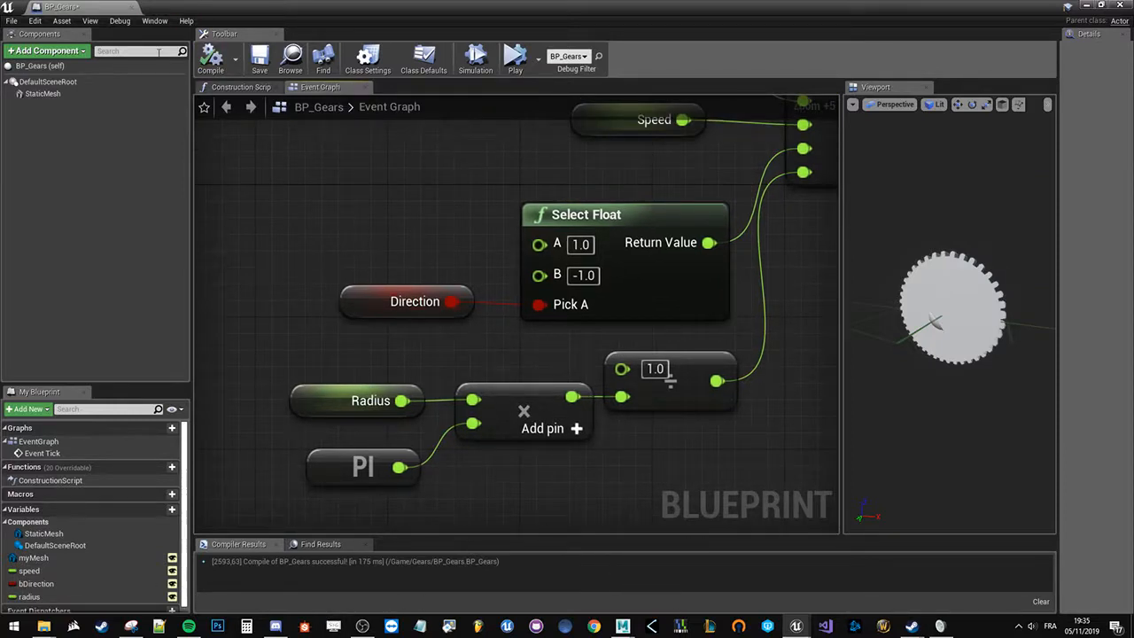
left_click(1087, 6)
- Switch to Maya and examine where locator2 sits between the meshing teeth of pCylinder1 and pCylinder2
mouse_move(572, 279)
right_mouse_down()
mouse_move(585, 297)
mouse_move(565, 296)
right_mouse_up()
left_click(622, 627)
left_click_drag(495, 286, 529, 338, "alt")
left_click_drag(588, 399, 589, 264, "alt")
left_click(595, 228)
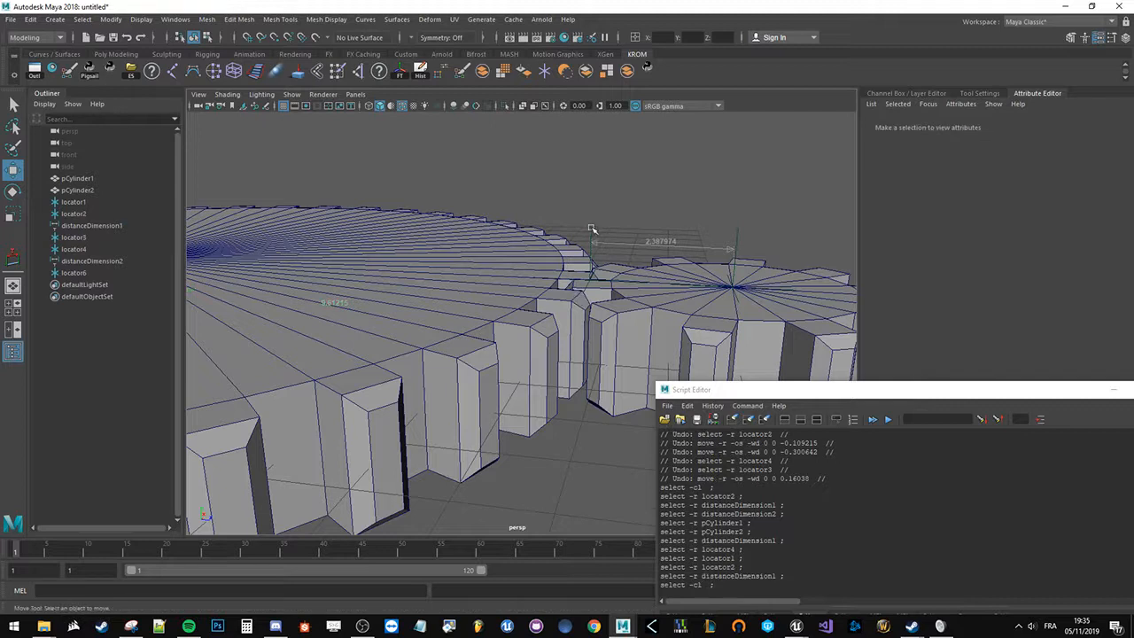
left_click(591, 228)
left_click_drag(549, 297, 559, 304, "alt")
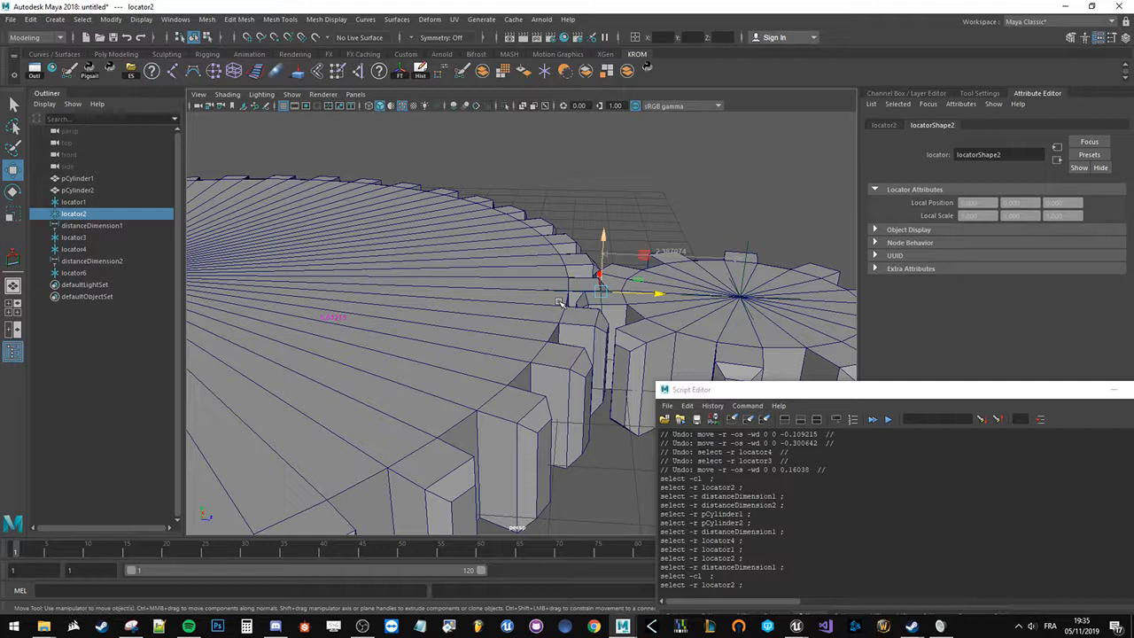
left_click_drag(560, 302, 528, 289, "alt")
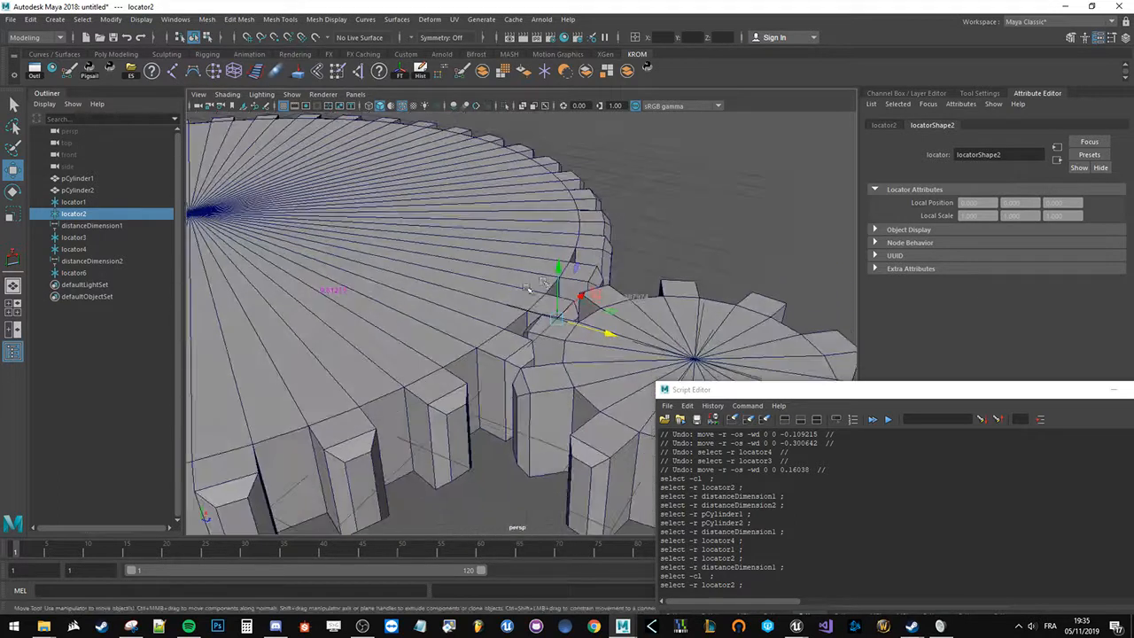
left_click(529, 218)
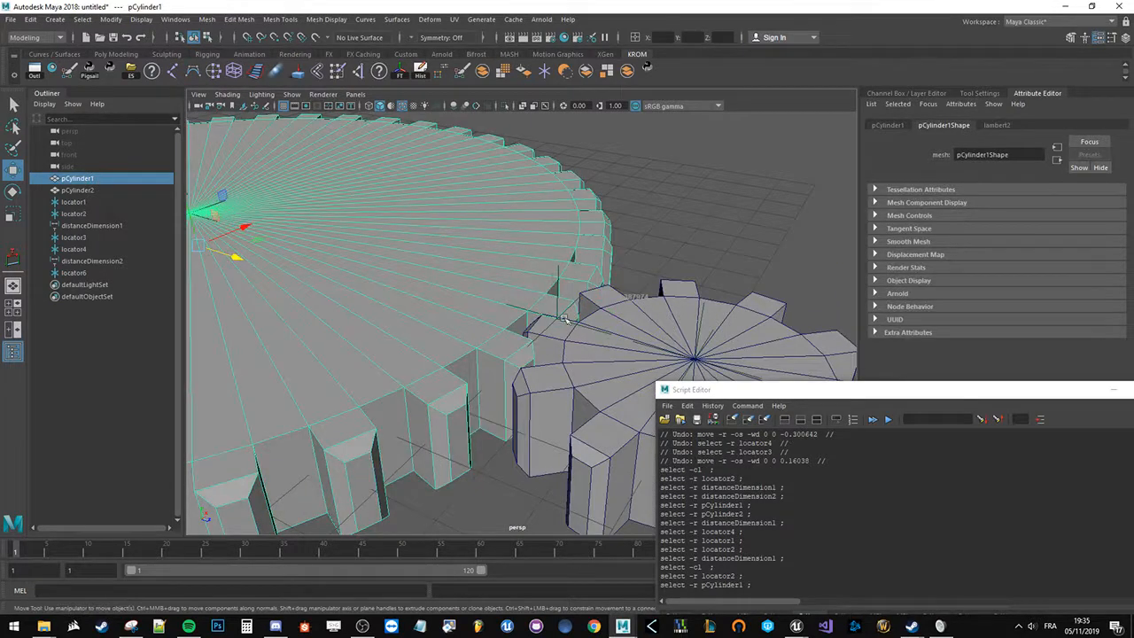
left_click_drag(565, 319, 649, 357, "alt")
left_click(650, 247)
- Switch from Maya to the Unreal level editor and undo the last moves of the gears
key("alt+Tab")
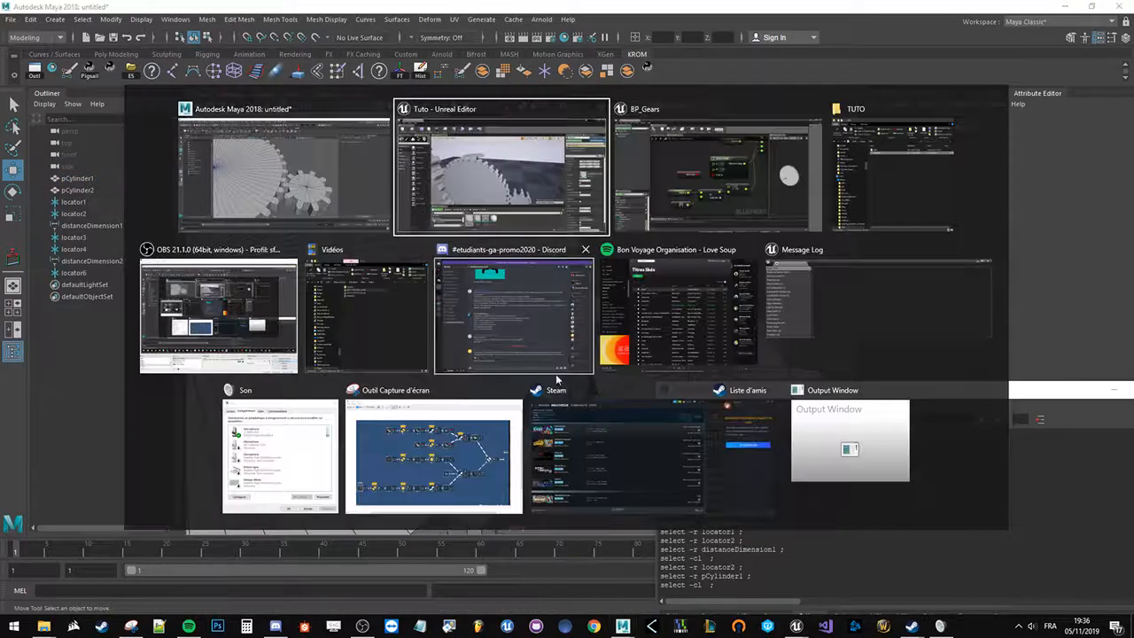
left_click(488, 165)
scroll(537, 319, "down", 5)
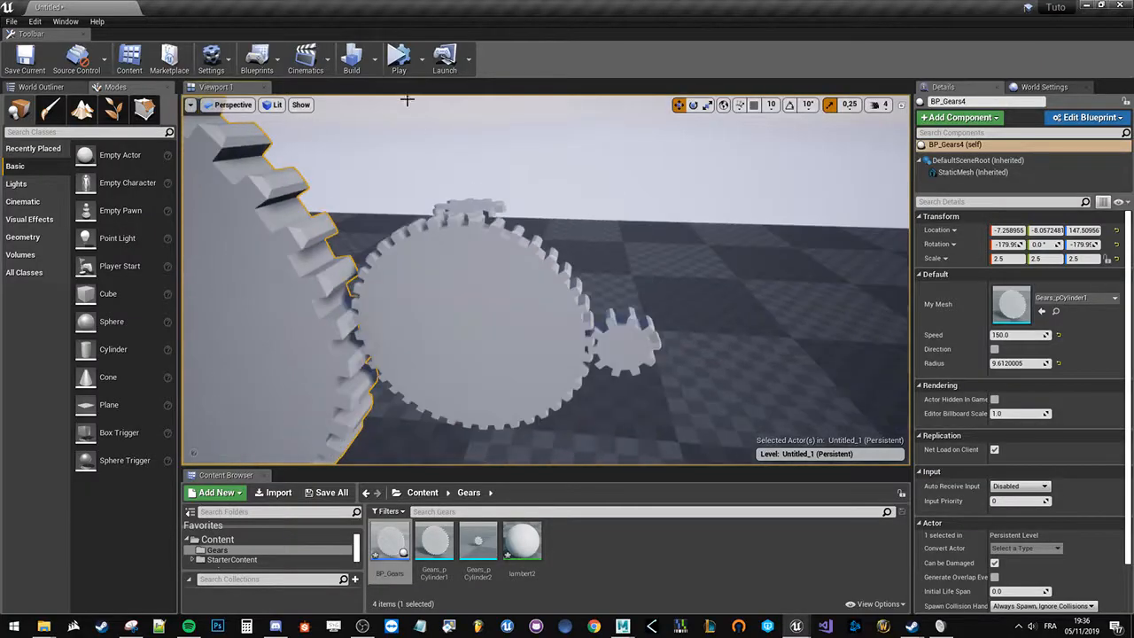
left_click(499, 317)
left_click(625, 348)
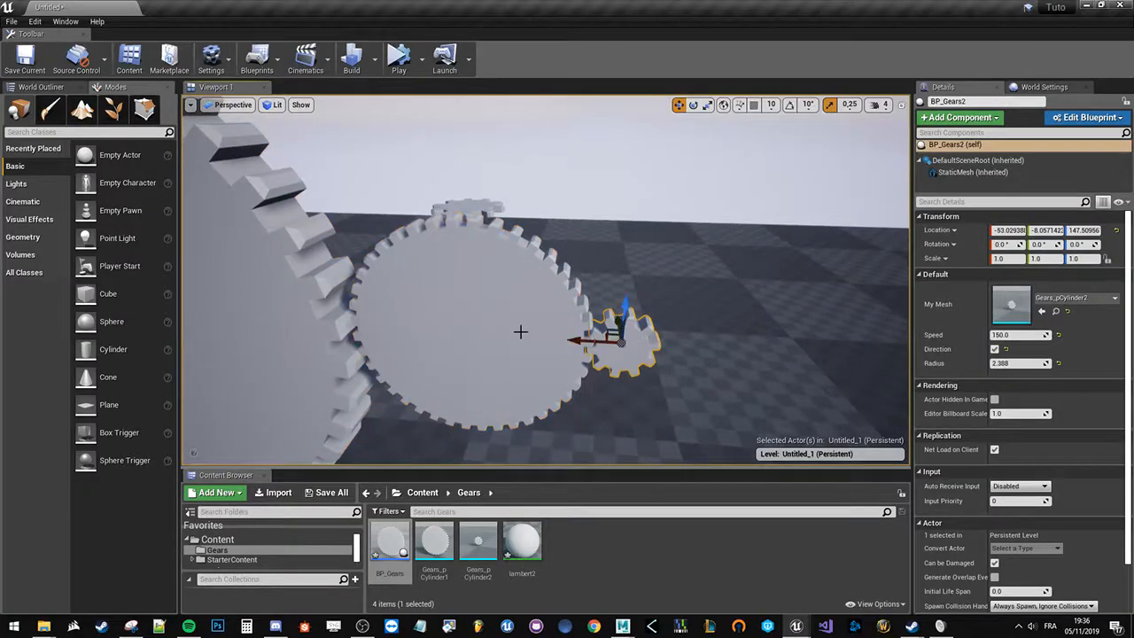
left_click(520, 332, "ctrl")
left_click(467, 209, "ctrl")
left_click(476, 314)
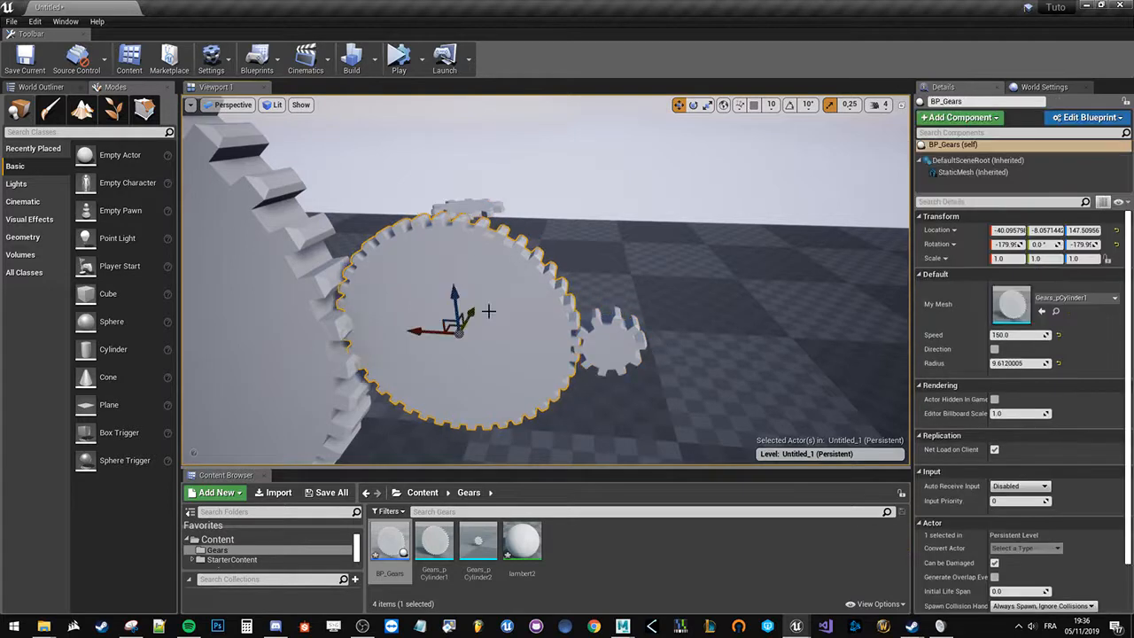
left_click_drag(516, 257, 521, 258, "alt")
key("ctrl+z")
key("ctrl+z")
key("ctrl+z")
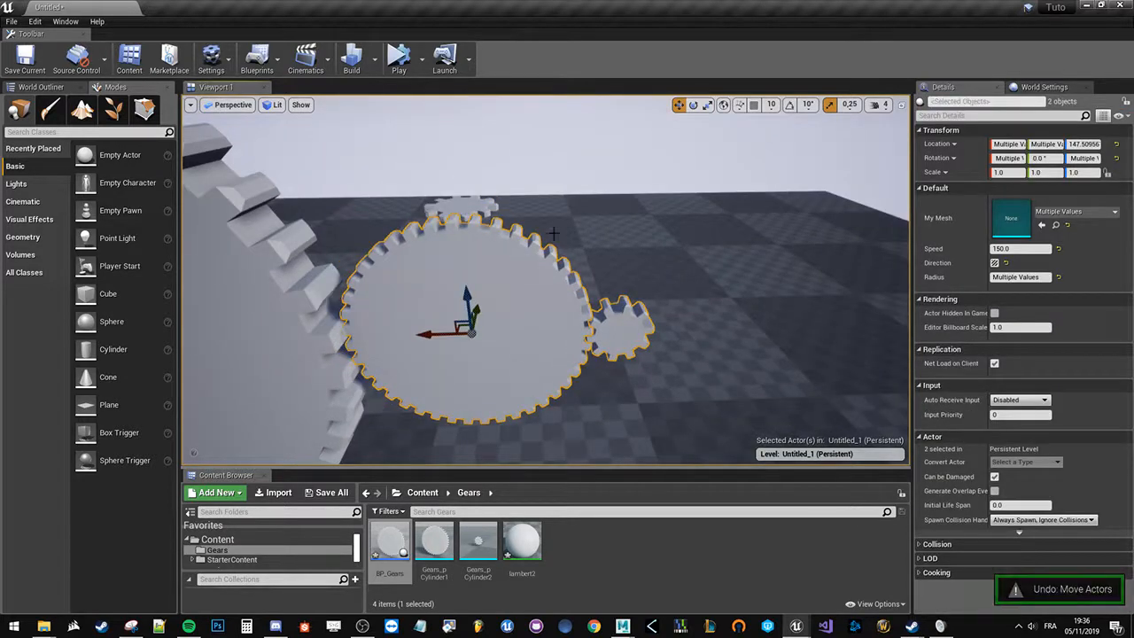
- Delete the duplicated large gear that is scaled to 2.5
left_click_drag(590, 220, 538, 228, "alt")
left_click(304, 273)
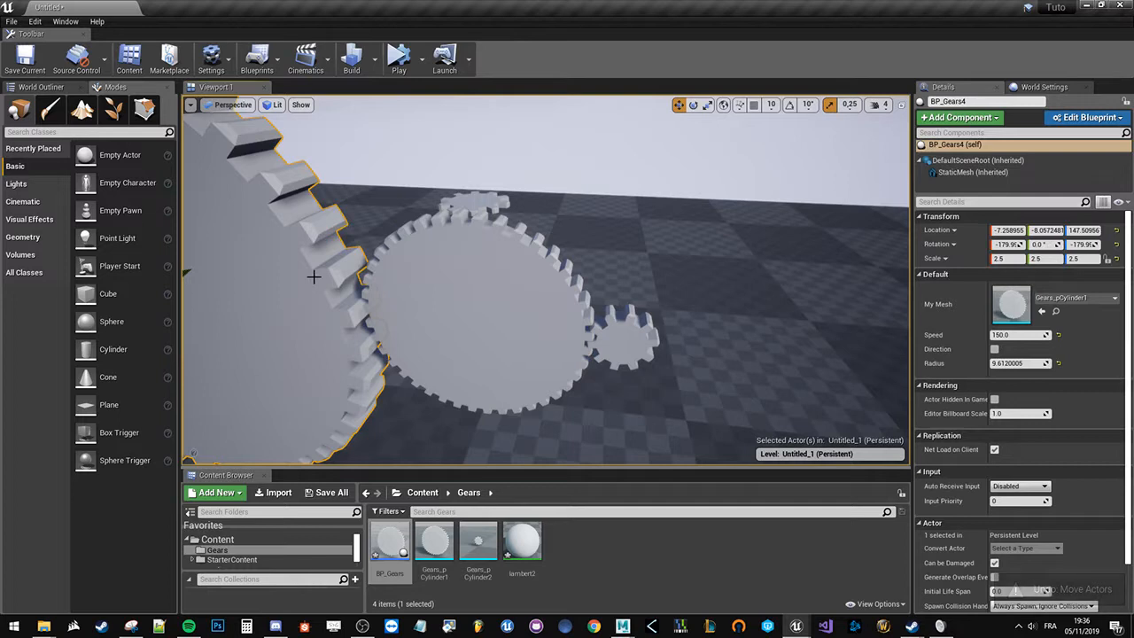
key("Delete")
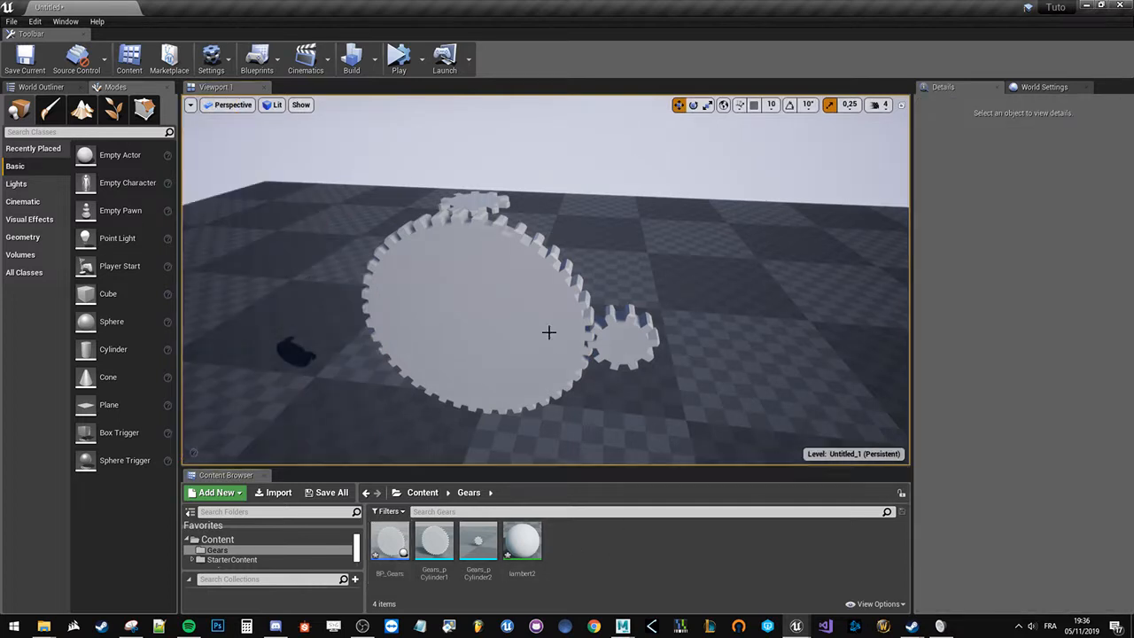
key("ctrl+s")
left_click(892, 112)
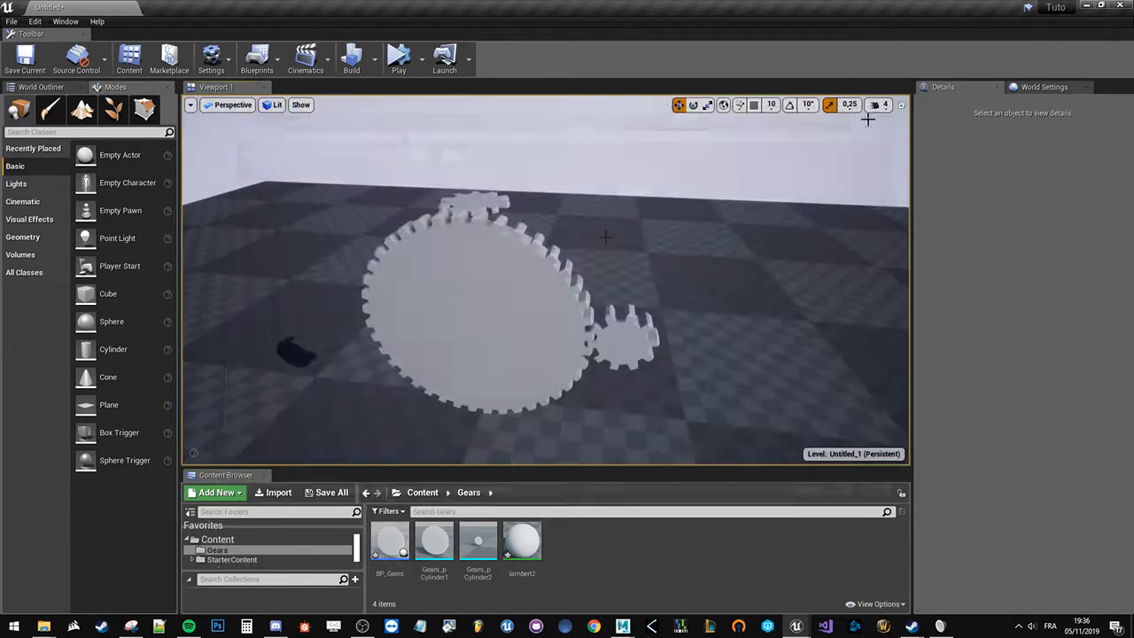
mouse_move(516, 374)
right_mouse_down()
mouse_move(524, 422)
mouse_move(515, 374)
right_mouse_up()
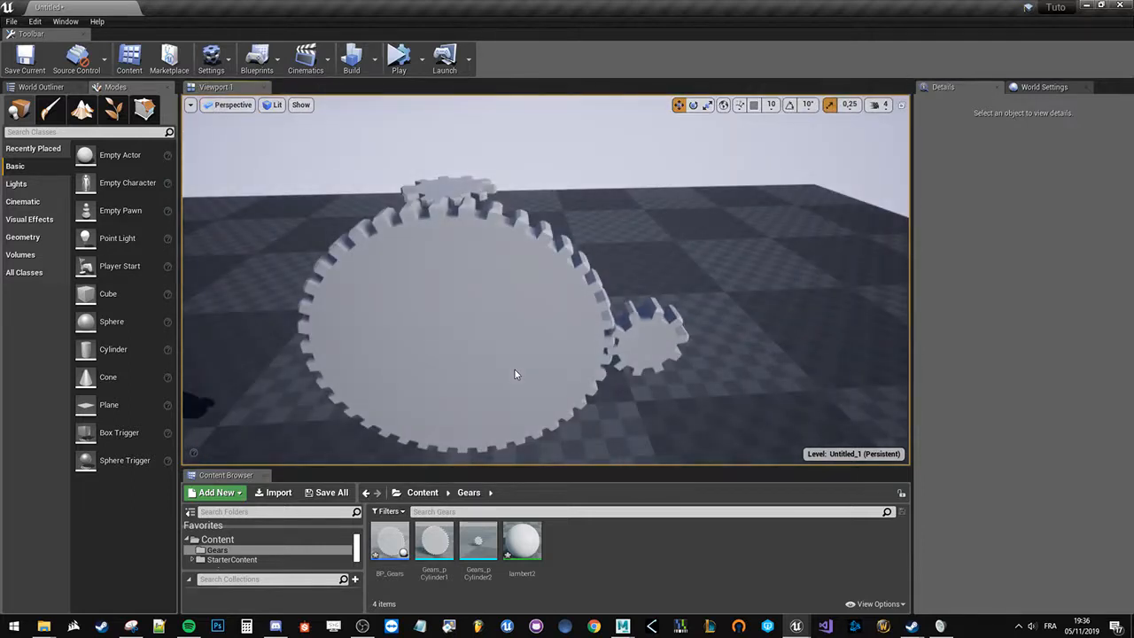
- Simulate the level briefly to watch the remaining gears turn, and stop the simulation
double_click(389, 541)
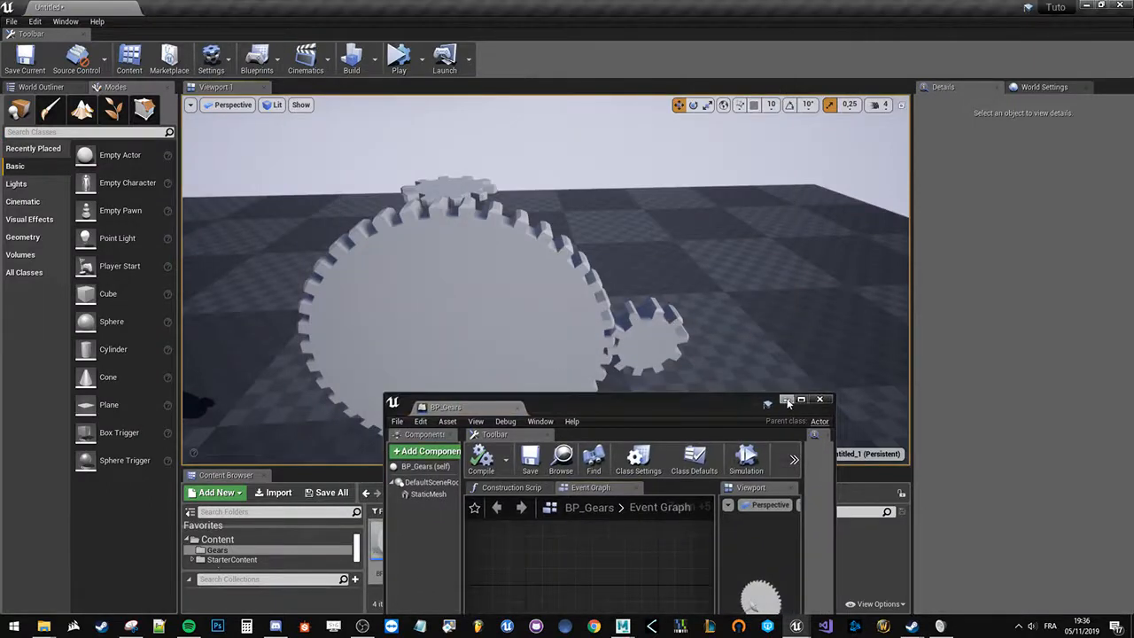
left_click(787, 400)
left_click(398, 58)
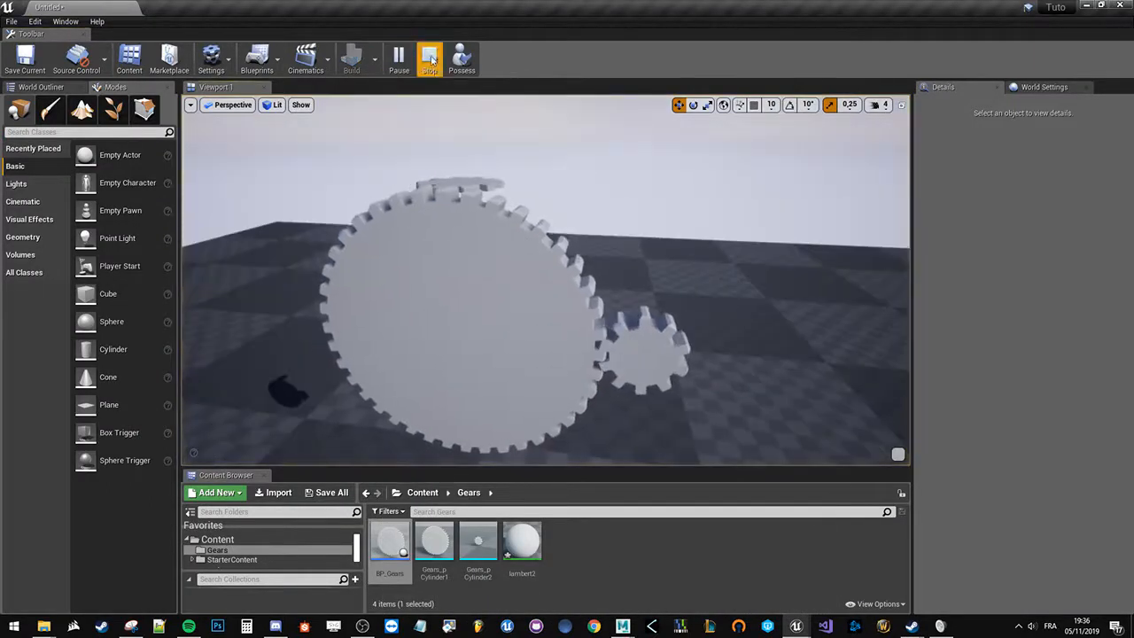
left_click(431, 59)
- Select the large gear and both small gears, and set their Speed to 300
left_click(488, 316)
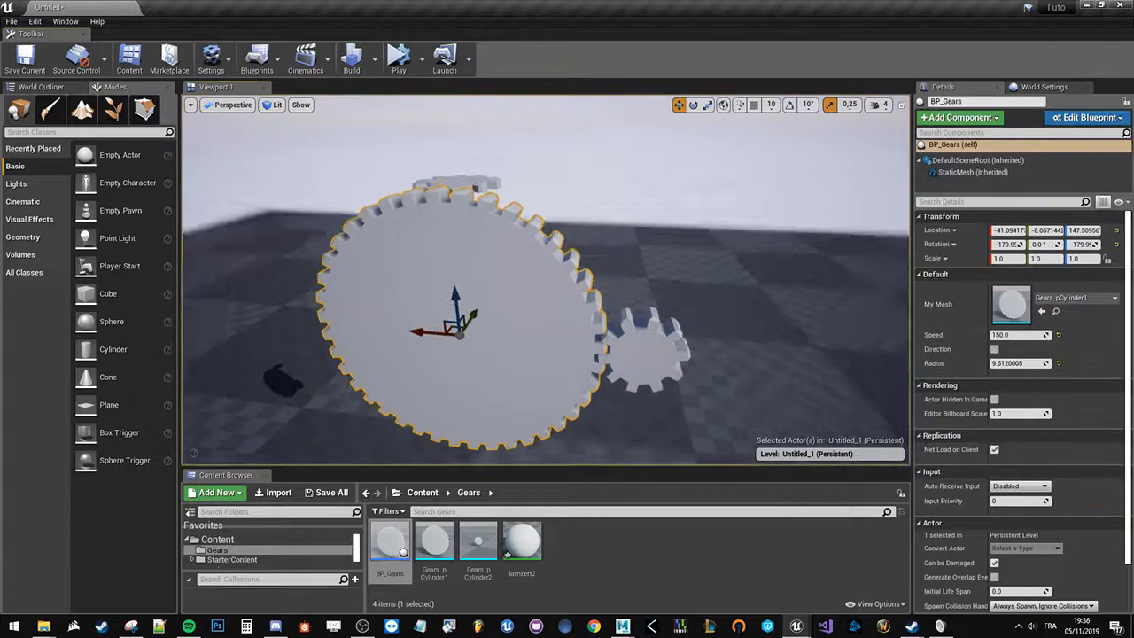
right_click_drag(488, 317, 488, 354)
left_click(449, 180, "ctrl")
left_click(647, 349, "ctrl")
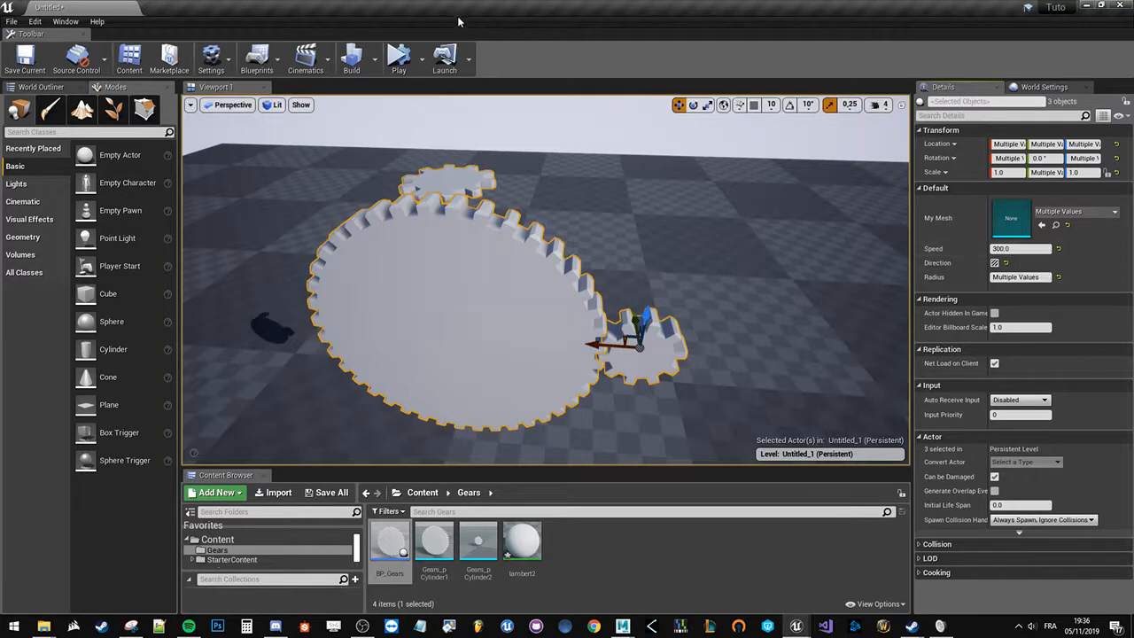
- Simulate the level and examine the three meshing gears from another angle, stopping the simulation once checked
left_click(399, 57)
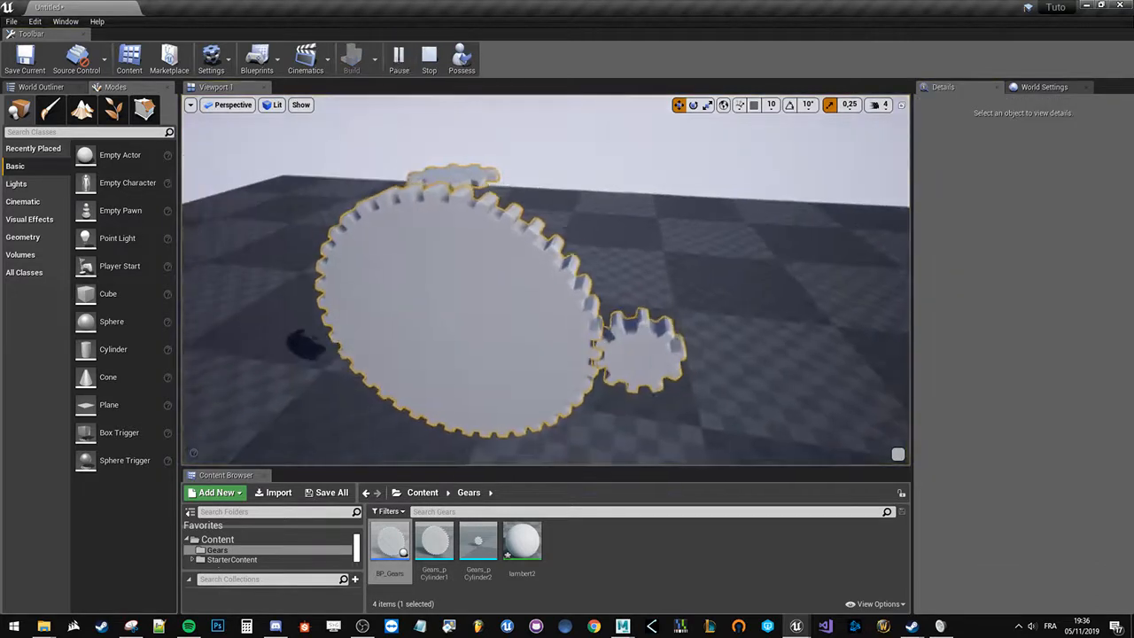
left_click(641, 207)
left_click_drag(488, 251, 522, 250, "alt")
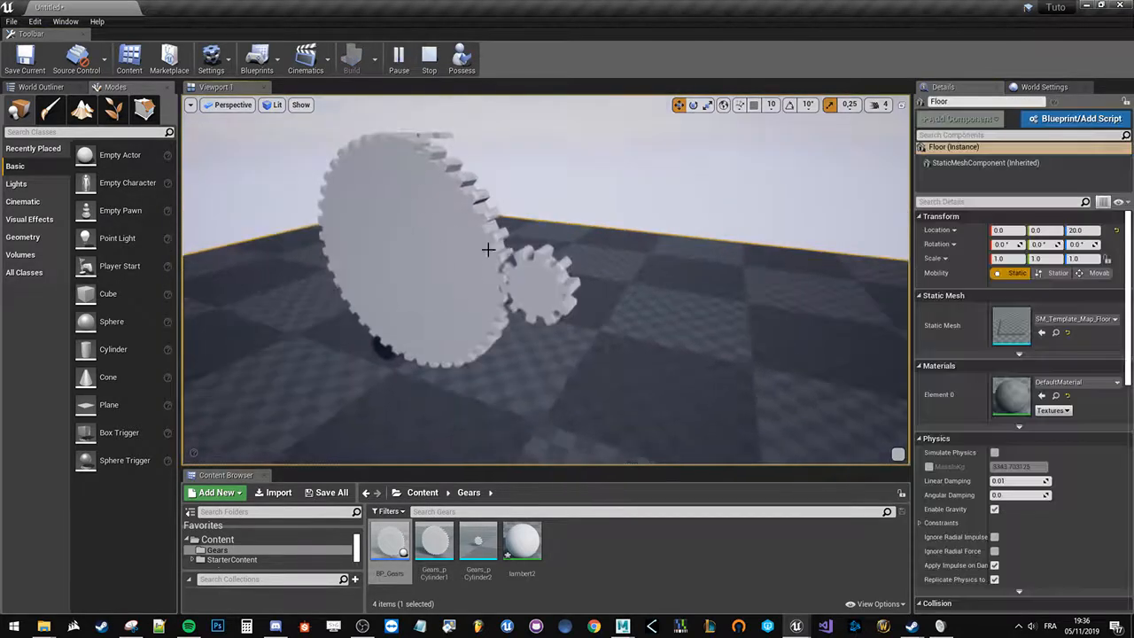
left_click(422, 251)
key("f")
left_click_drag(423, 251, 691, 119, "alt")
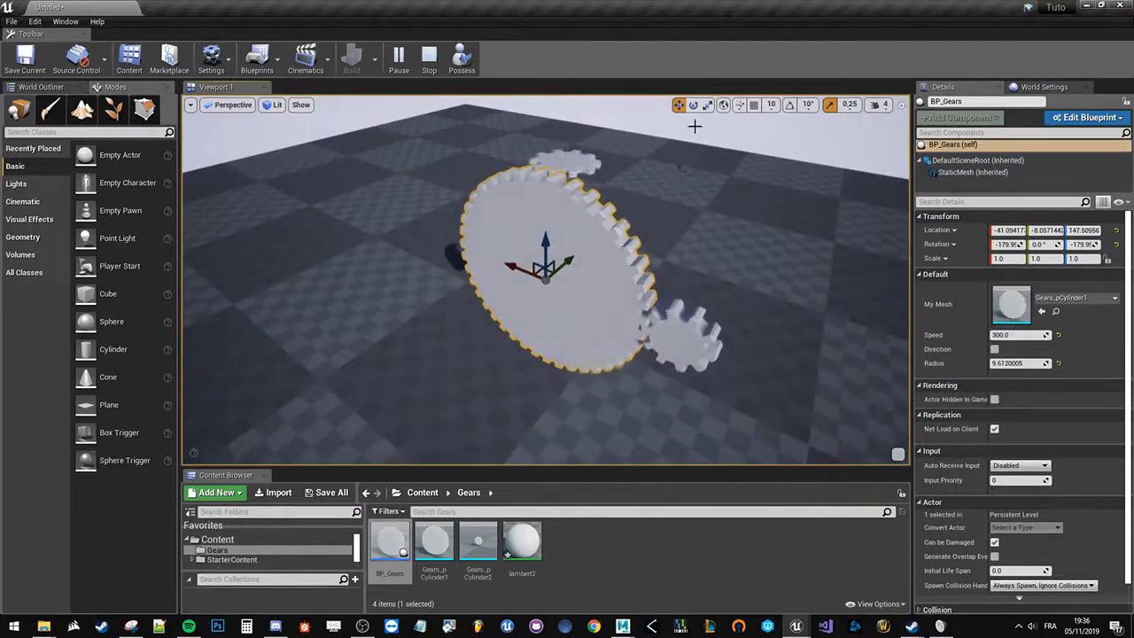
left_click(691, 119)
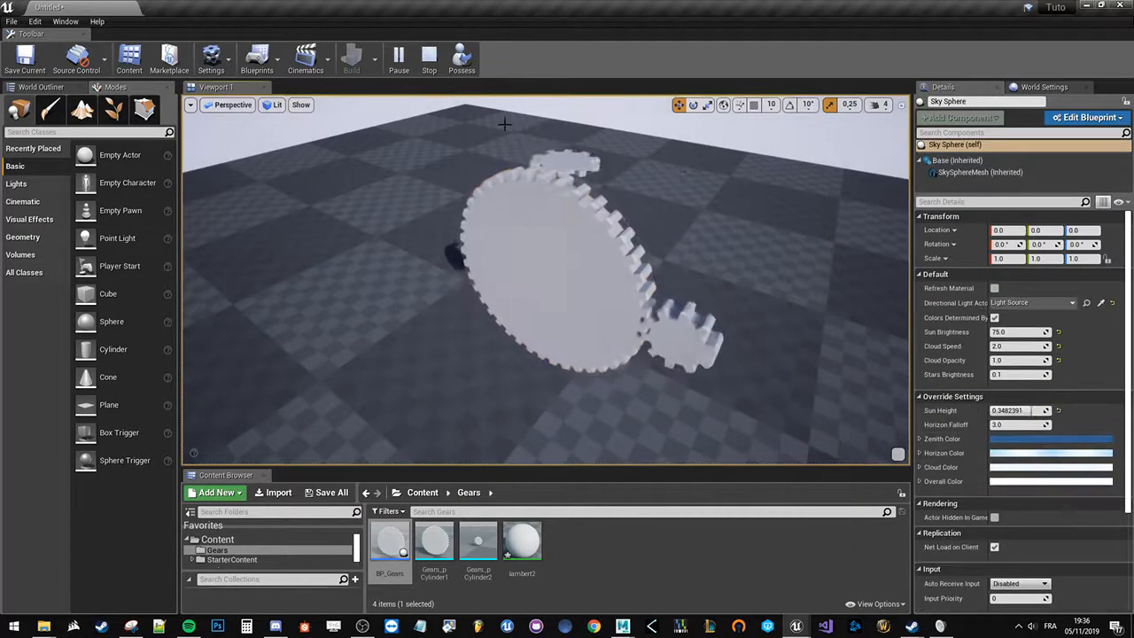
left_click(430, 60)
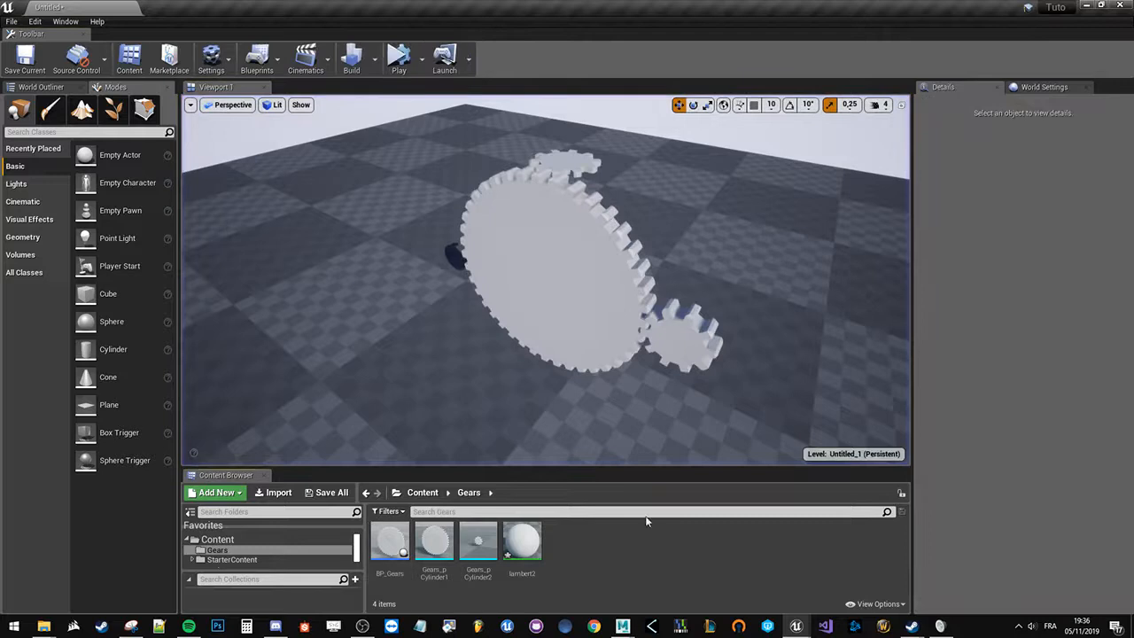
key("ctrl+s")
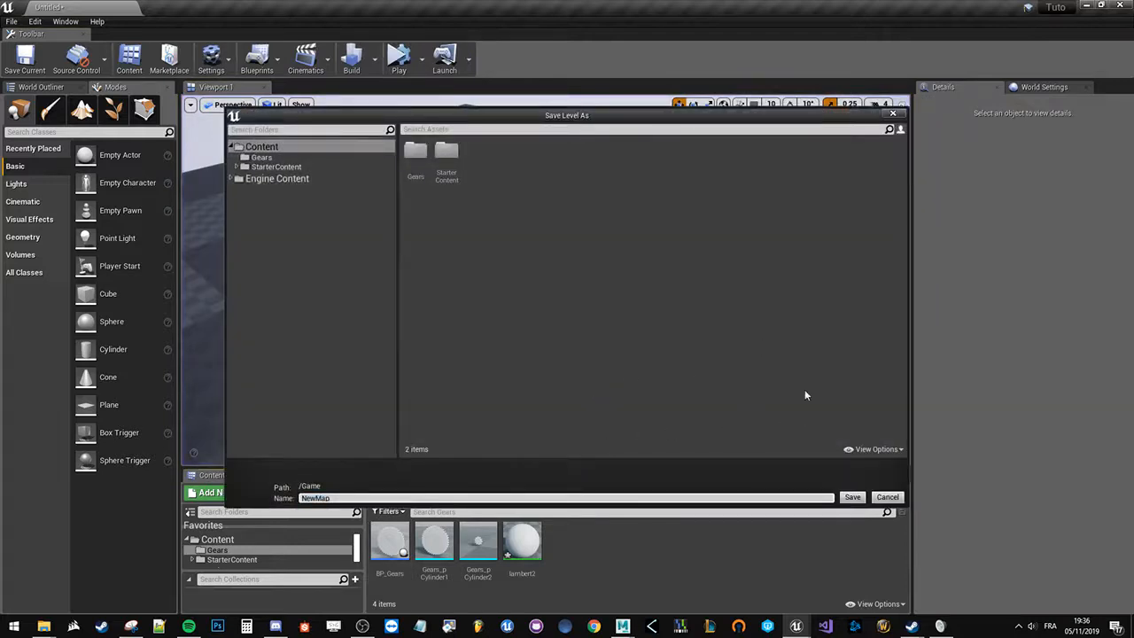
left_click(887, 496)
- Open the BP_Gears Event Graph and enlarge the blueprint's preview to inspect the StaticMesh gear and its axes
double_click(390, 541)
double_click(641, 418)
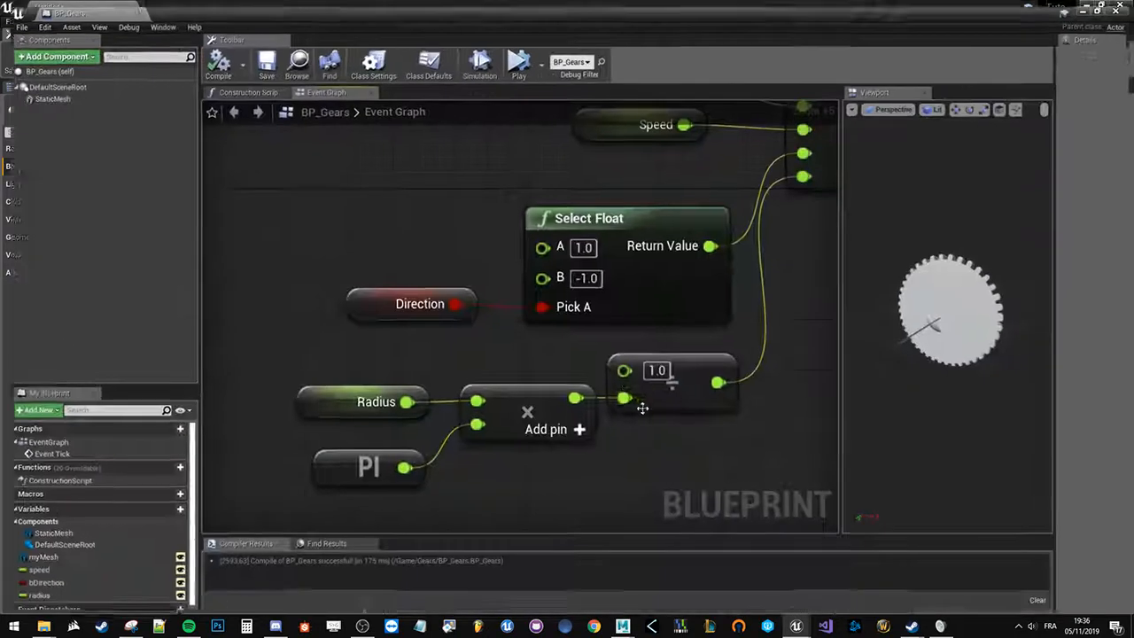
right_click_drag(697, 329, 544, 381)
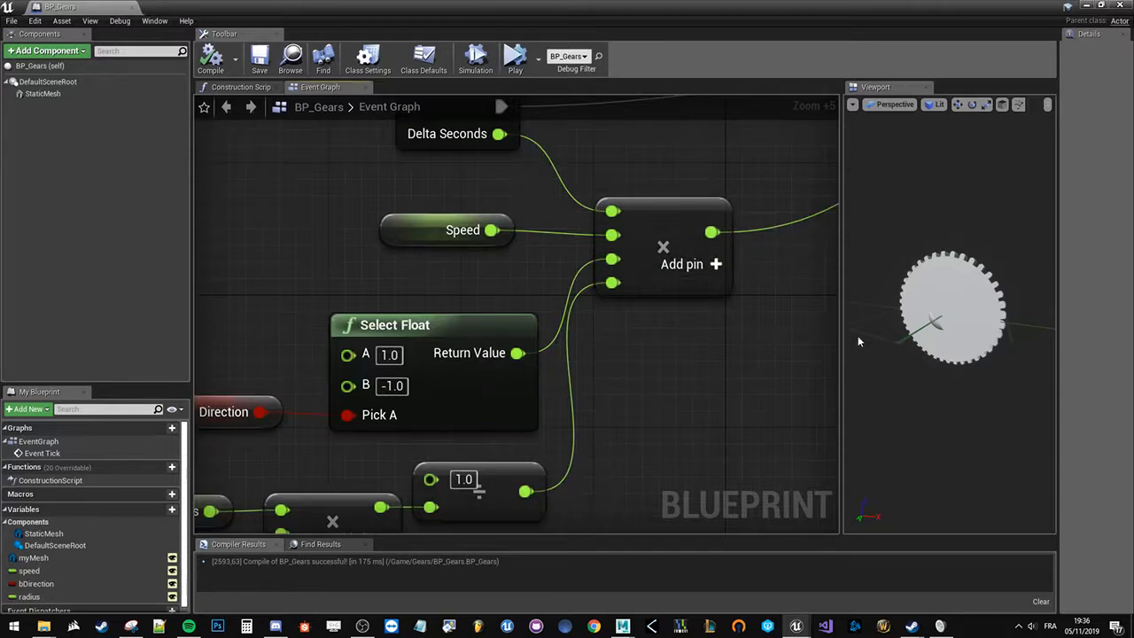
left_click_drag(842, 341, 928, 280)
left_click(889, 314)
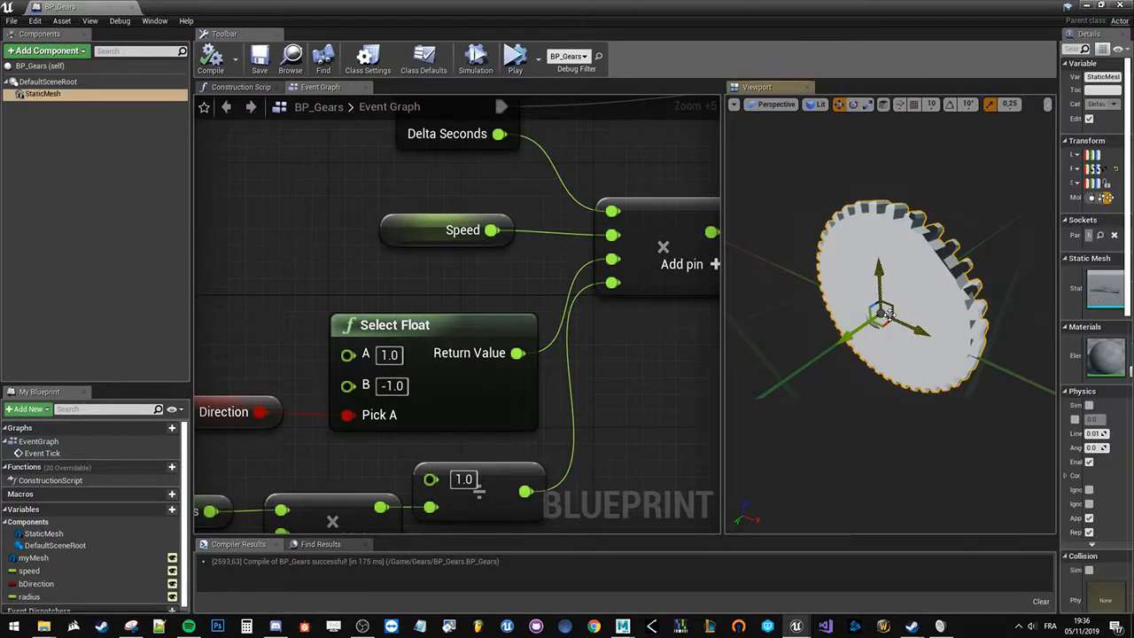
mouse_move(805, 397)
left_mouse_down()
mouse_move(850, 396)
mouse_move(822, 394)
left_mouse_up()
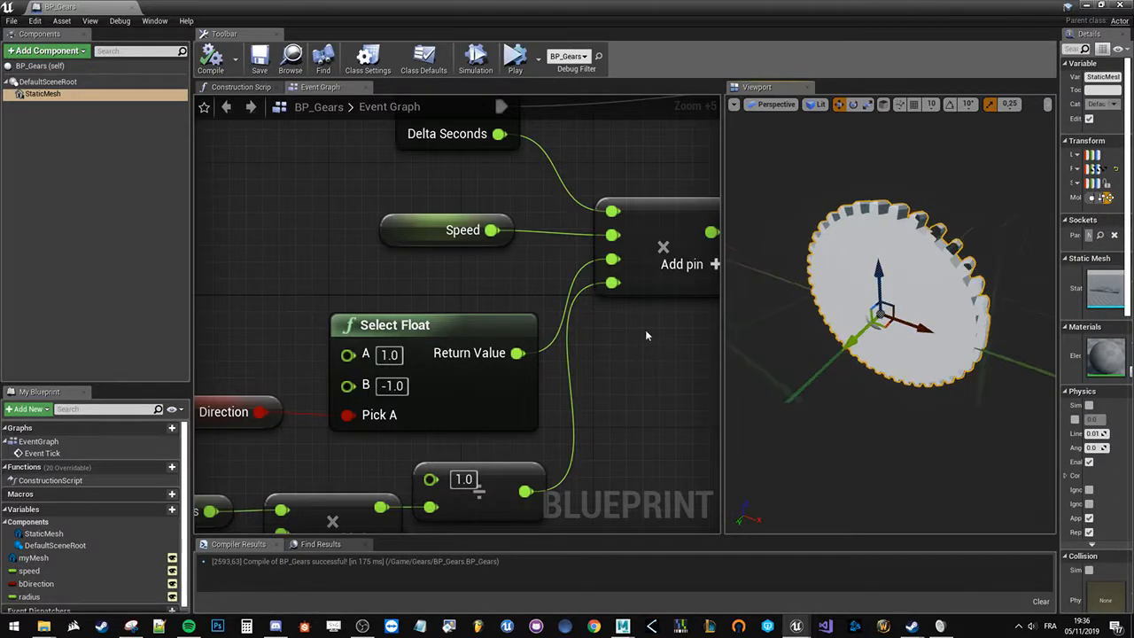
- Try rotating the StaticMesh gear in the BP_Gears preview to demonstrate its rotation axis, and undo the rotation
scroll(651, 332, "down", 3)
right_click_drag(543, 370, 315, 403)
right_click_drag(591, 328, 343, 337)
key("e")
mouse_move(826, 266)
left_mouse_down()
mouse_move(784, 269)
mouse_move(840, 265)
left_mouse_up()
left_click_drag(753, 274, 772, 250)
key("ctrl+z")
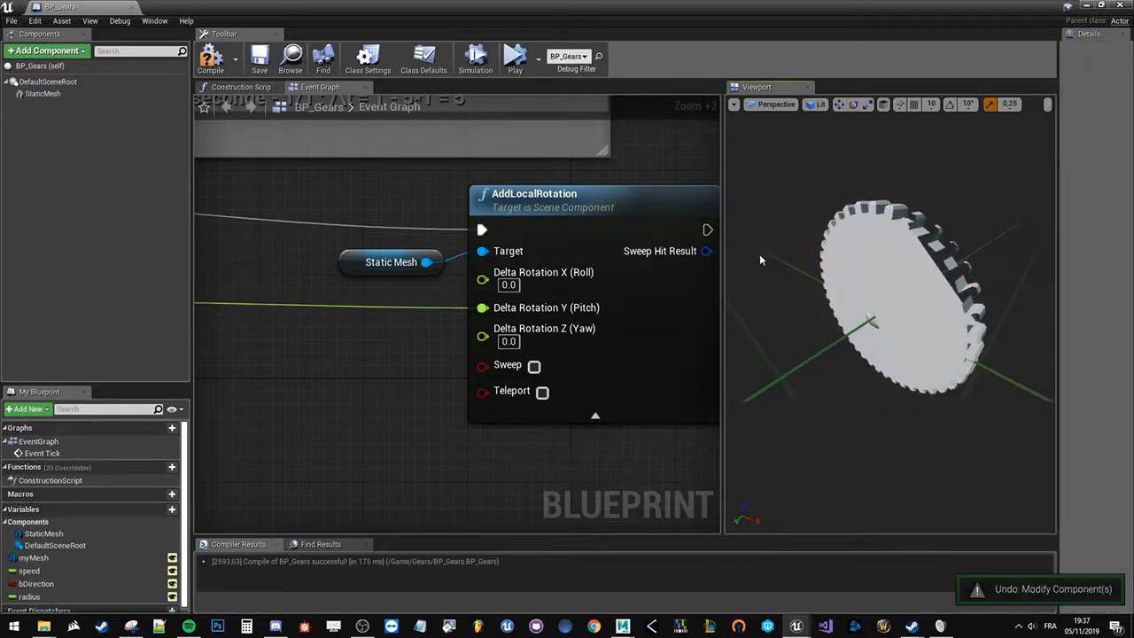
- Move the AddLocalRotation node slightly farther from the Static Mesh node in the Event Graph
scroll(335, 330, "down", 3)
scroll(393, 296, "up", 1)
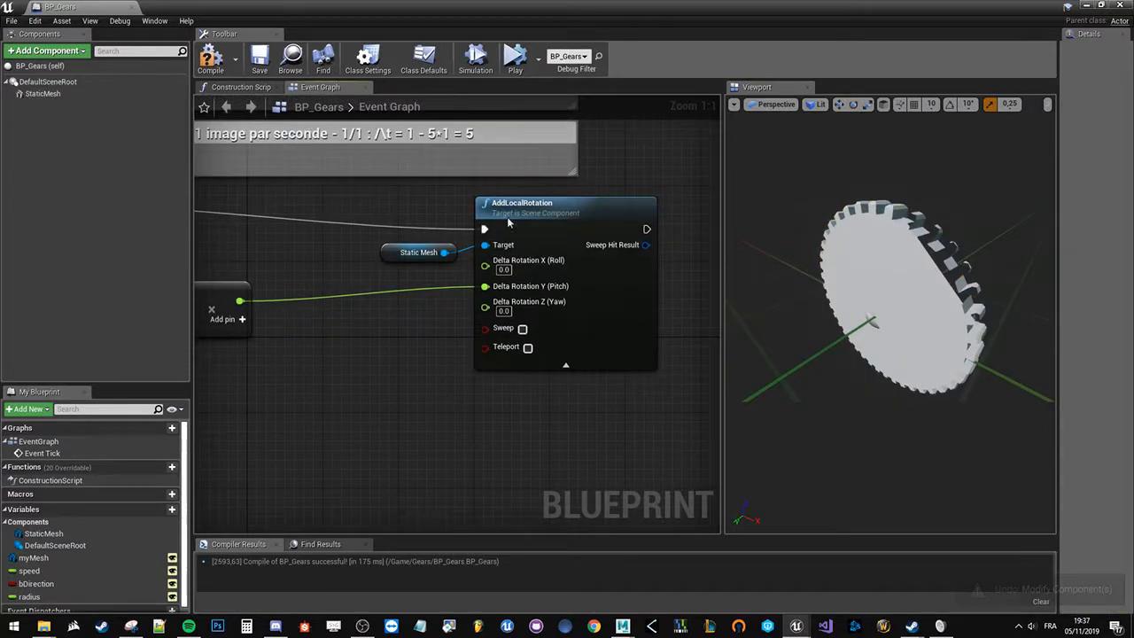
left_click_drag(508, 220, 517, 202)
right_click_drag(392, 257, 578, 279)
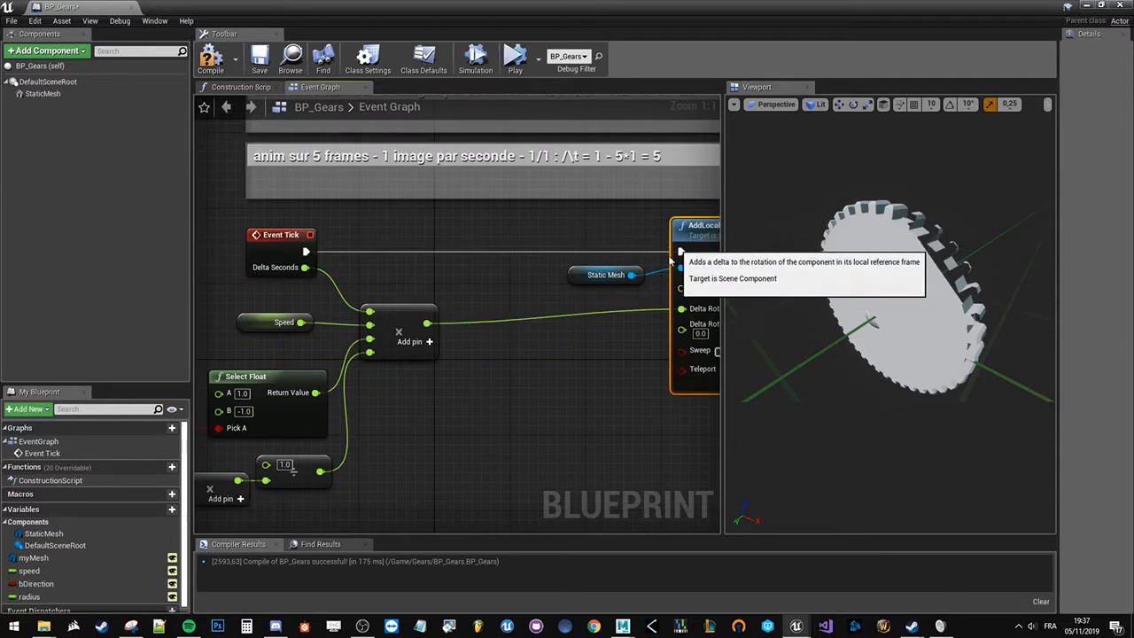
right_click_drag(618, 313, 520, 278)
- Add a Random Float node to the Event Graph and place it below the existing multiplication node
right_click(432, 357)
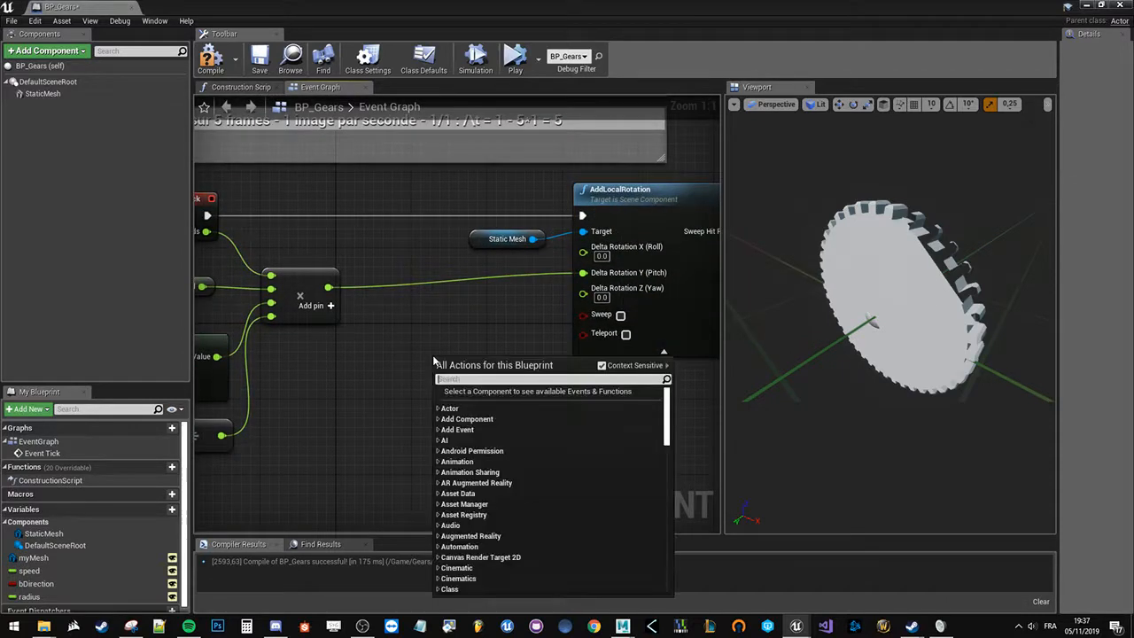
type("rand flo")
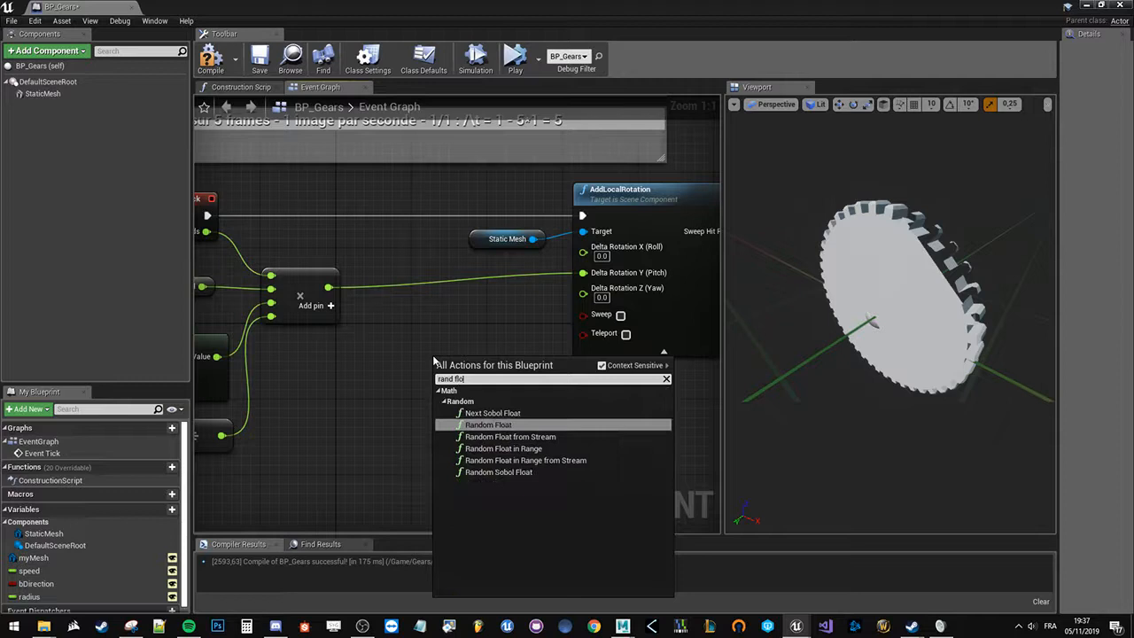
key("Down")
key("Down")
key("Up")
key("Up")
key("Return")
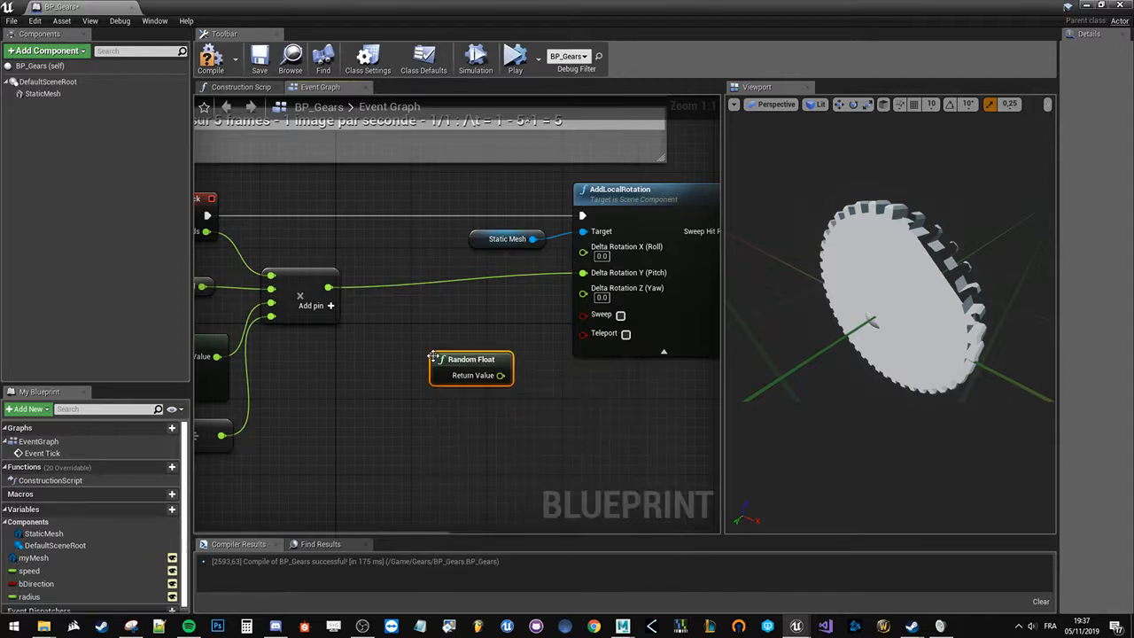
left_click_drag(432, 358, 356, 358)
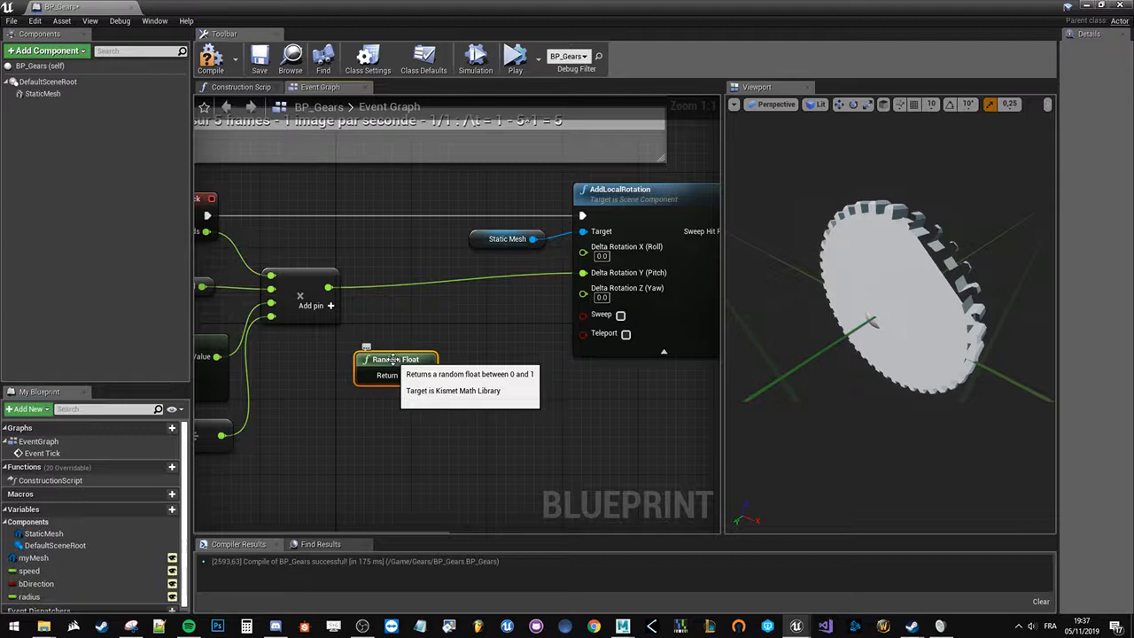
left_click_drag(393, 359, 355, 379)
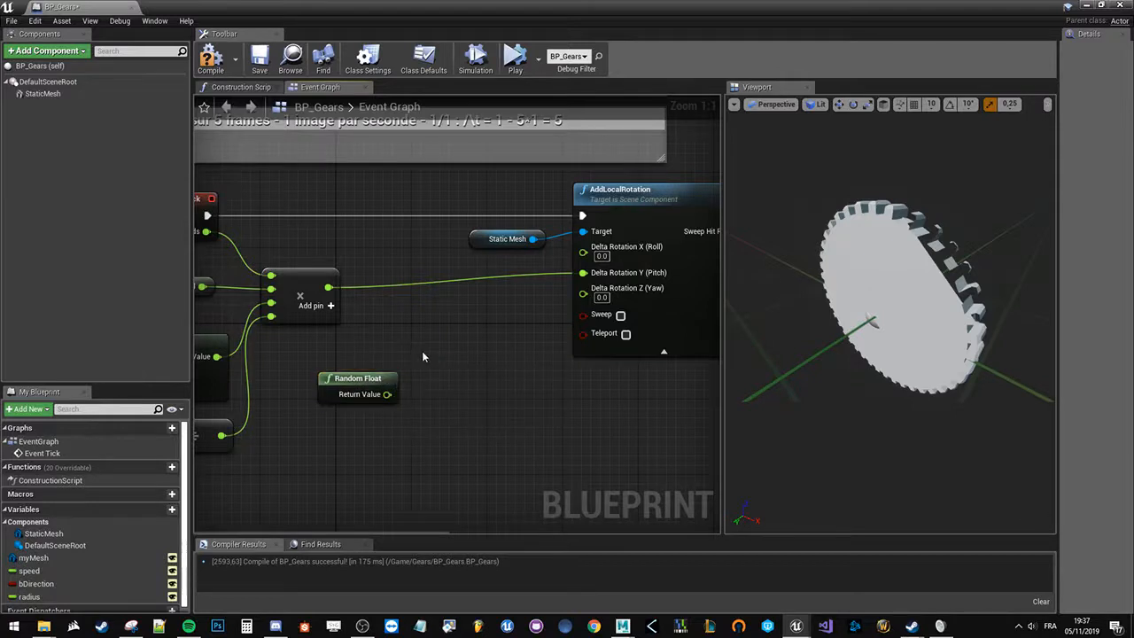
- Multiply the Random Float output by Event Tick's Delta Seconds and add a third input to the new multiplication node
right_click_drag(422, 352, 505, 360)
left_click_drag(469, 403, 567, 363)
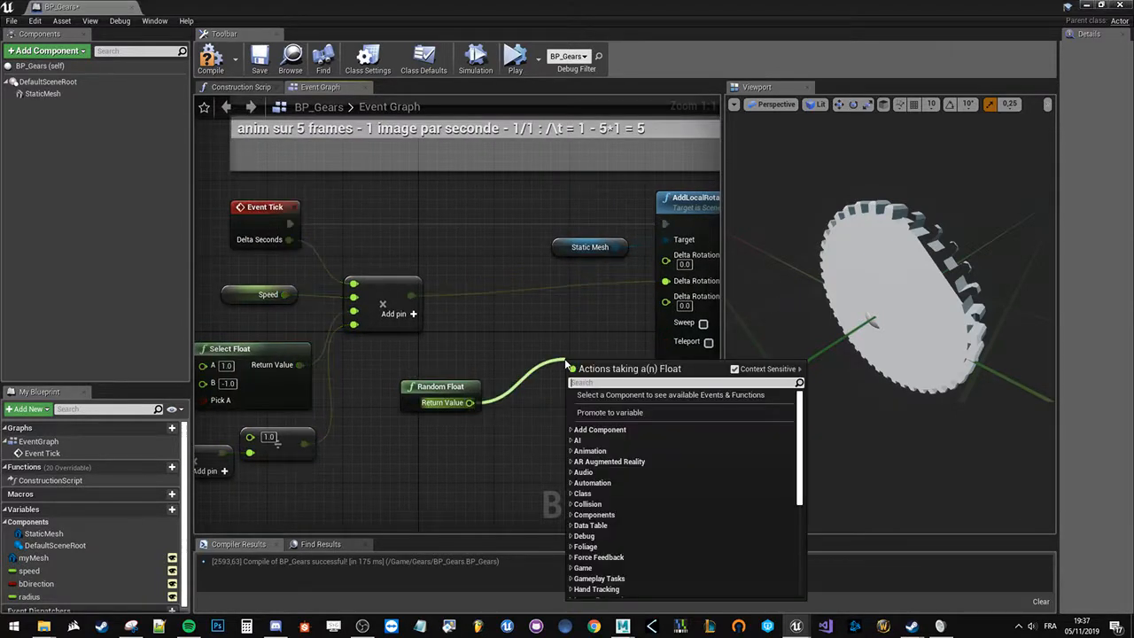
type("*")
left_click(651, 440)
left_click_drag(611, 368, 290, 242)
left_click(503, 454)
left_click(563, 417)
- Rearrange the new multiplication node and the Random Float node so they sit apart in the Event Graph
right_click_drag(484, 470, 436, 402)
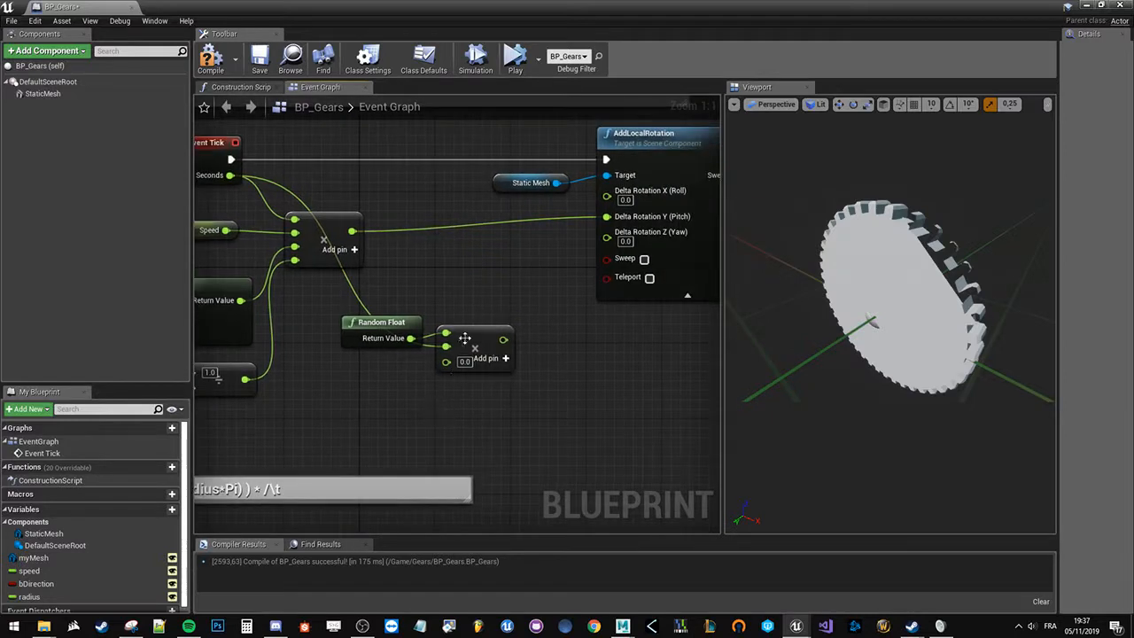
left_click_drag(463, 338, 516, 339)
left_click_drag(383, 335, 449, 316)
left_click(525, 339)
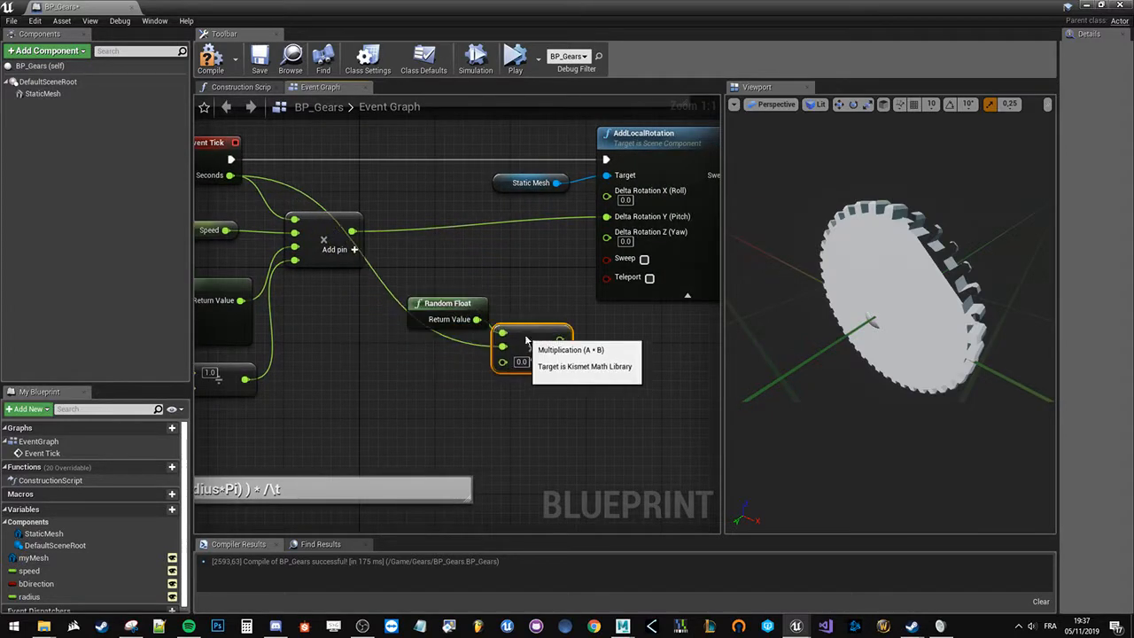
- Promote the multiplication node's third input to an instance-editable variable named rotationChaos and place its node below Random Float
left_click_drag(503, 361, 447, 157)
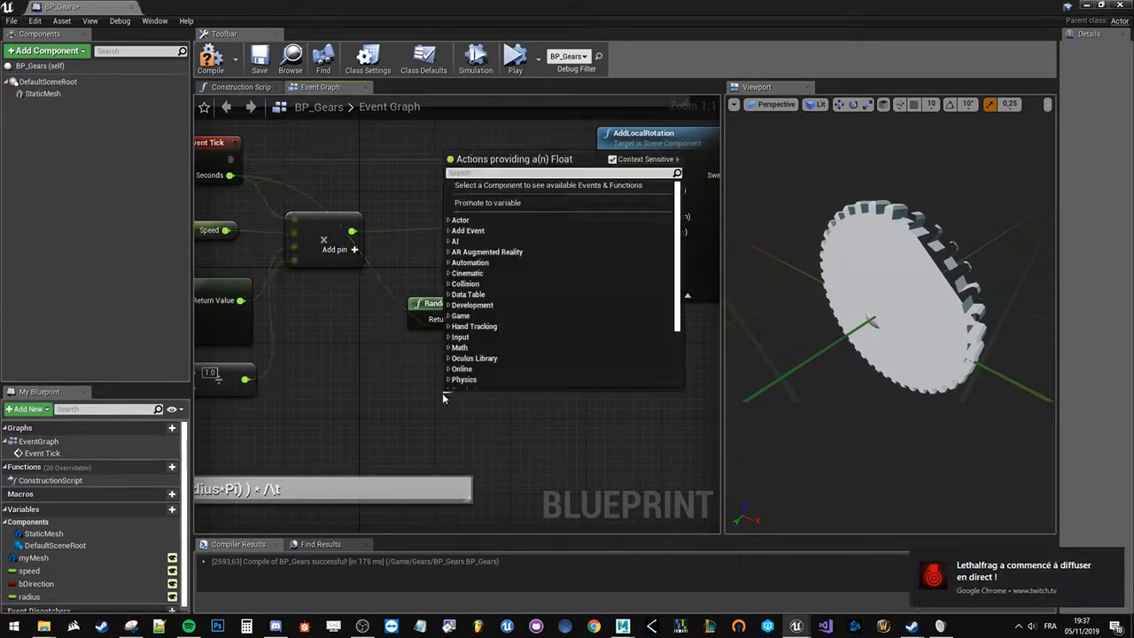
left_click(484, 203)
type("rotationChaos")
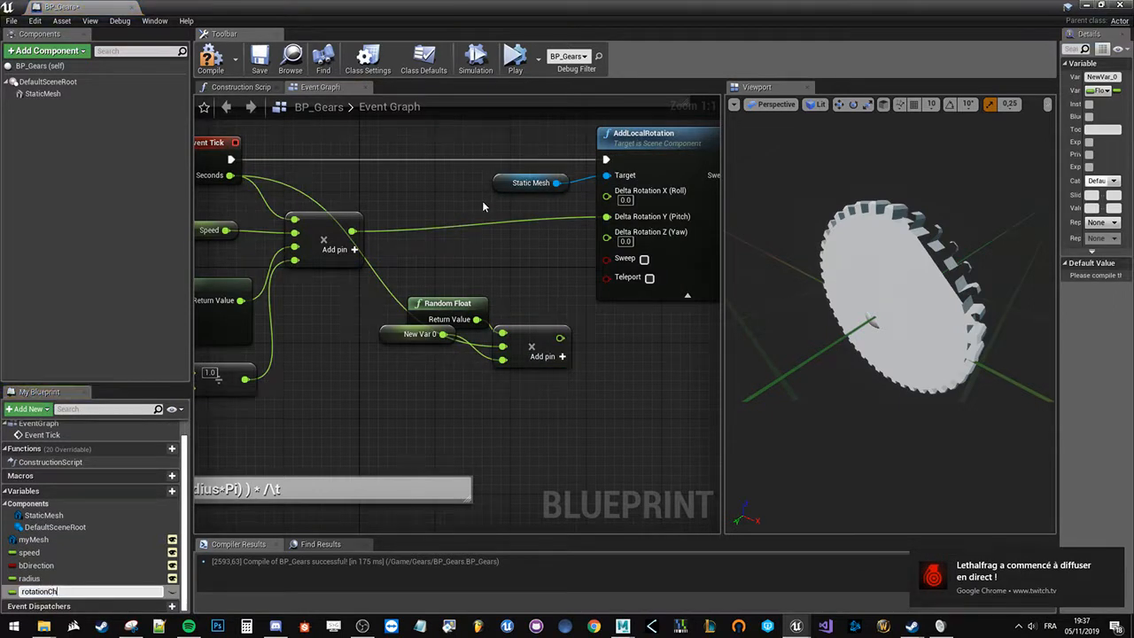
key("Return")
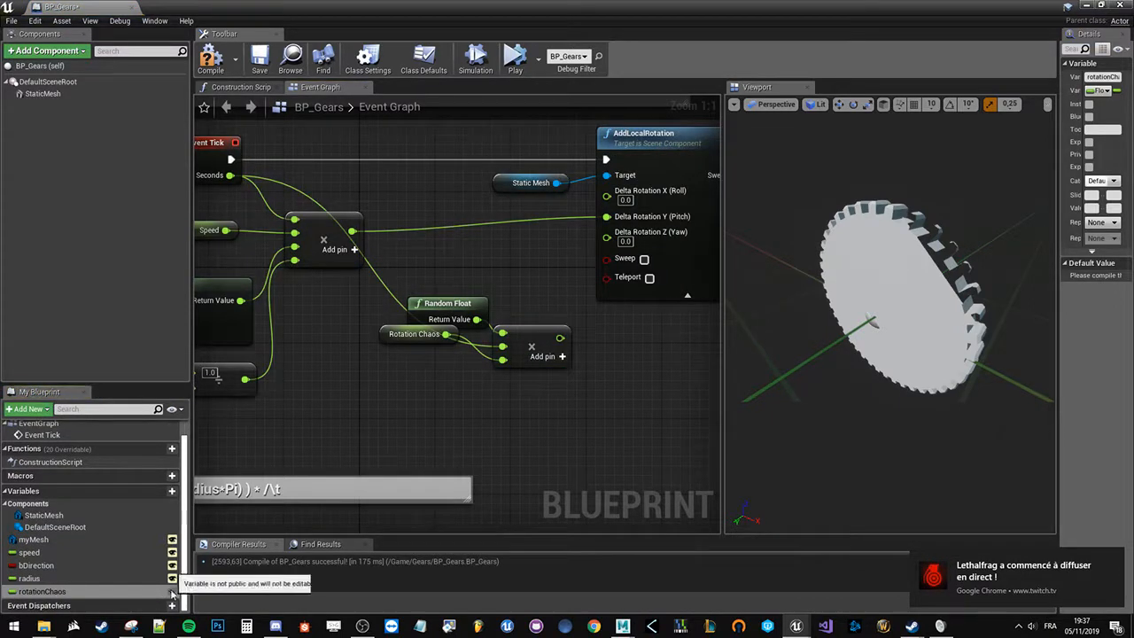
left_click_drag(400, 336, 414, 381)
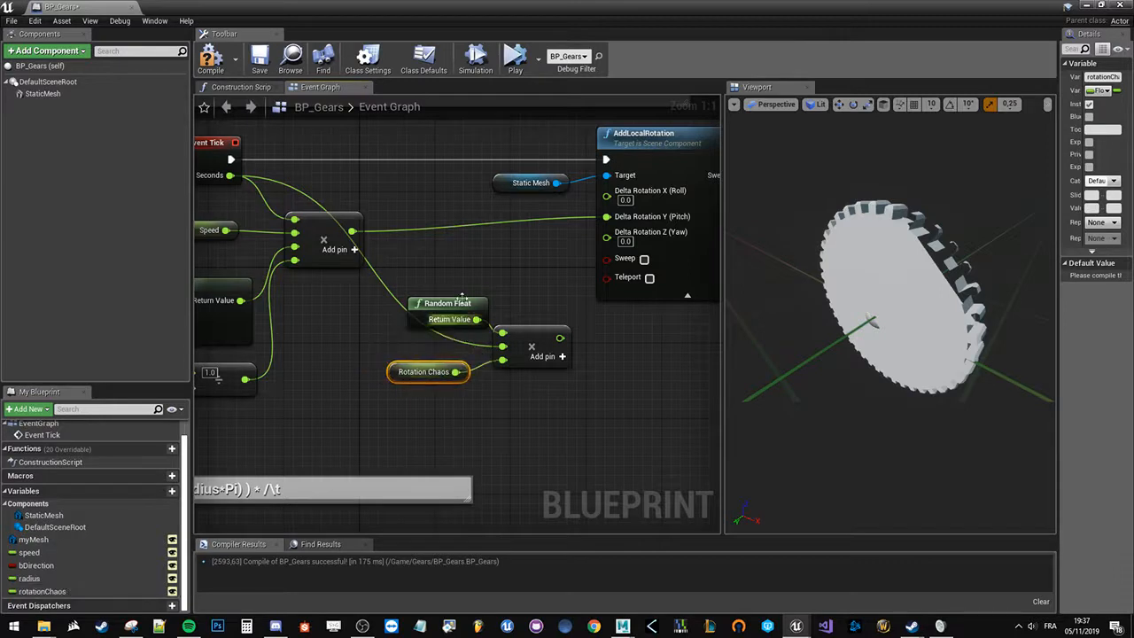
- Move Random Float away from the multiplication node and connect the multiplication output to AddLocalRotation's Delta Rotation X (Roll)
left_click_drag(461, 302, 422, 321)
left_click(572, 372)
left_click_drag(559, 338, 607, 196)
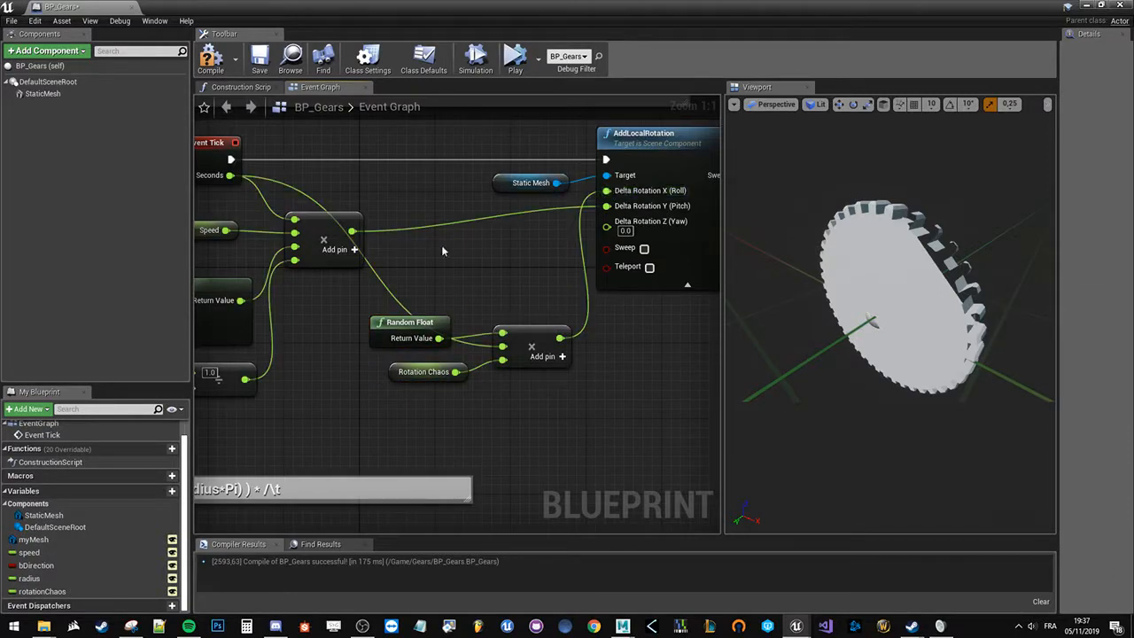
- Compile and save BP_Gears, and return to the level editor
left_click(210, 57)
left_click(259, 57)
left_click(1087, 5)
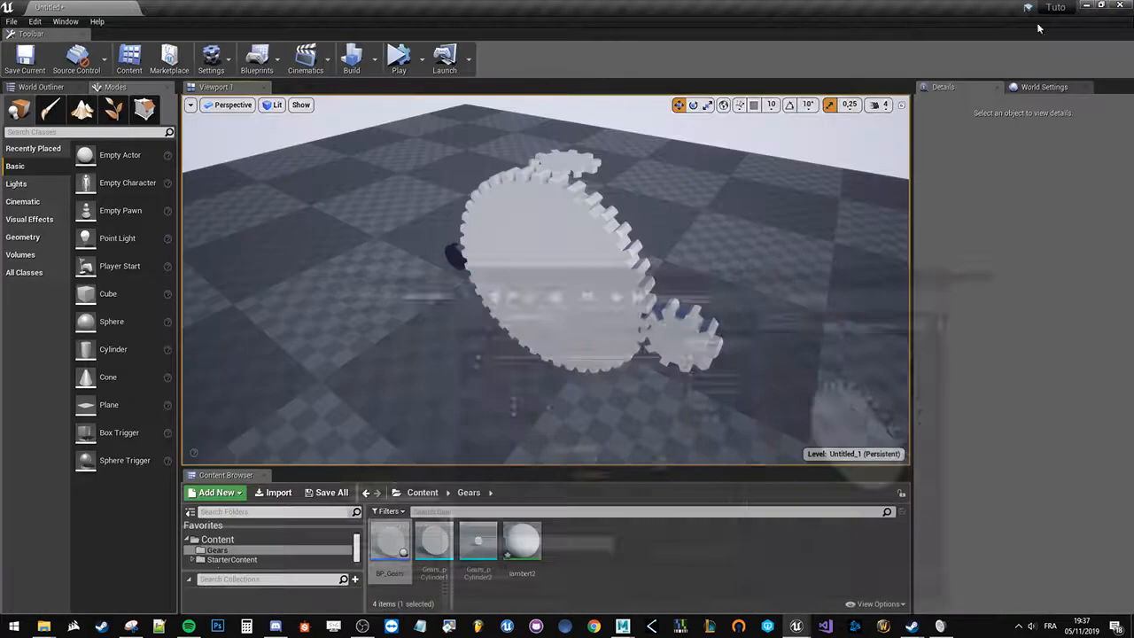
- Set a small Rotation Chaos value on all three gears, run the simulation to view them from the side, and stop it
left_click(681, 353, "ctrl")
left_click(1023, 291)
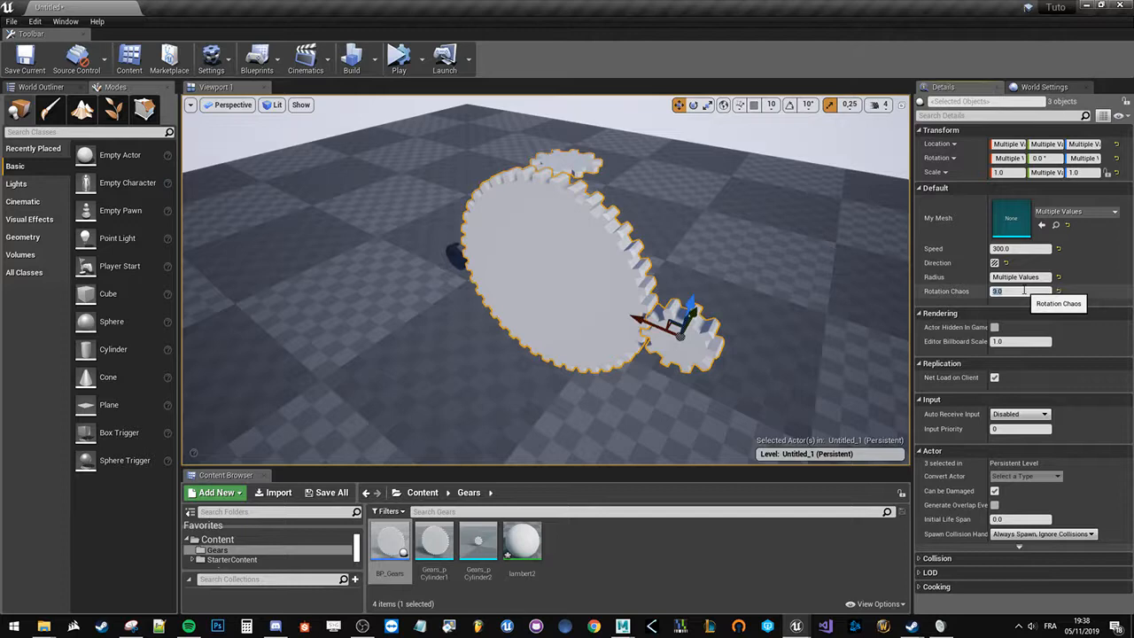
left_click(399, 58)
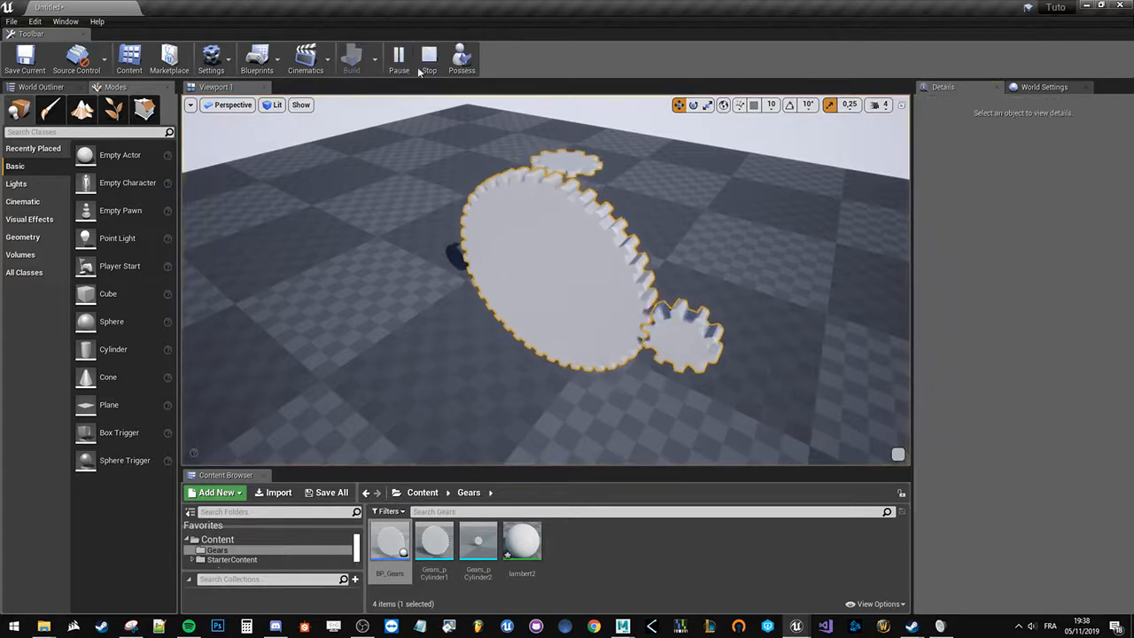
left_click_drag(514, 246, 363, 213, "alt")
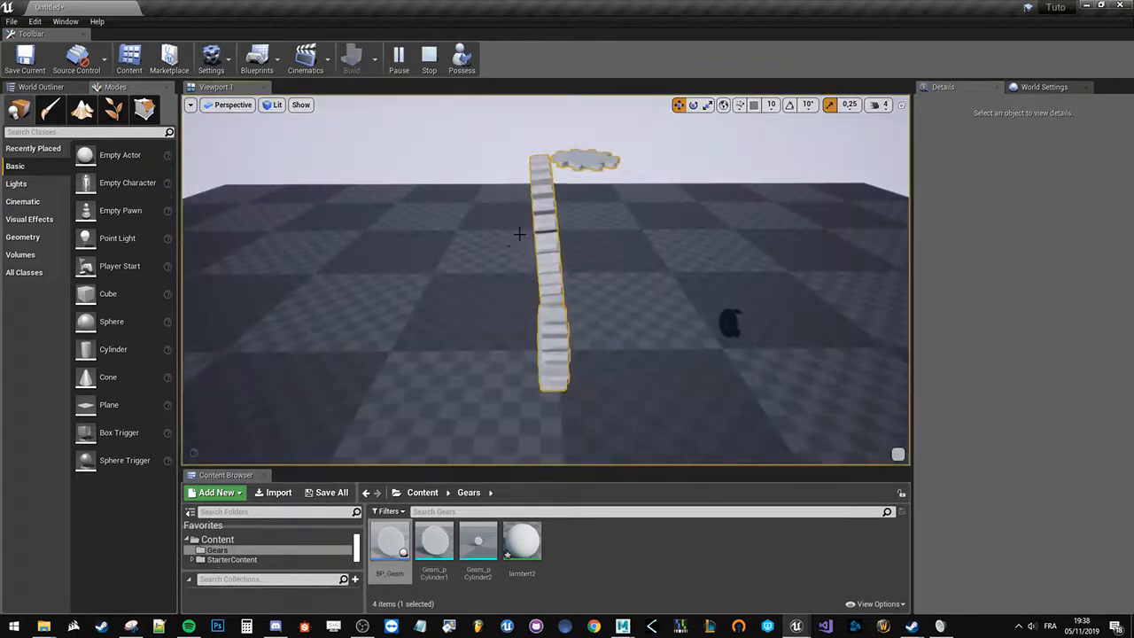
left_click(428, 59)
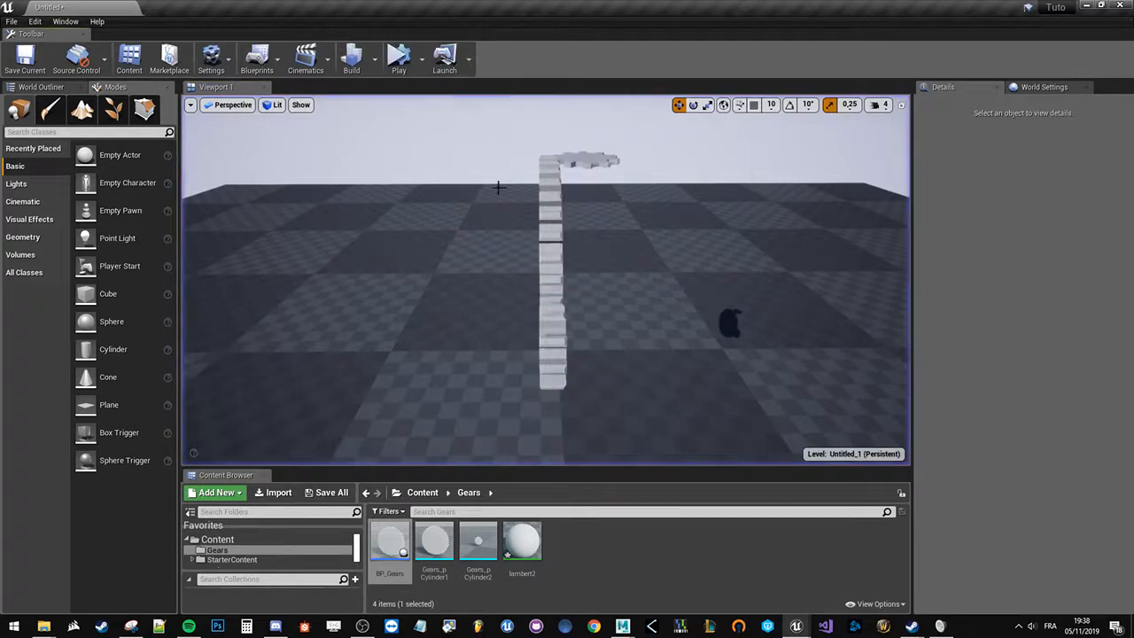
left_click_drag(487, 158, 514, 187, "alt")
- Set Rotation Chaos to 50 on all three gears and run the simulation to watch their rotation, stopping it at the end
left_click(624, 365)
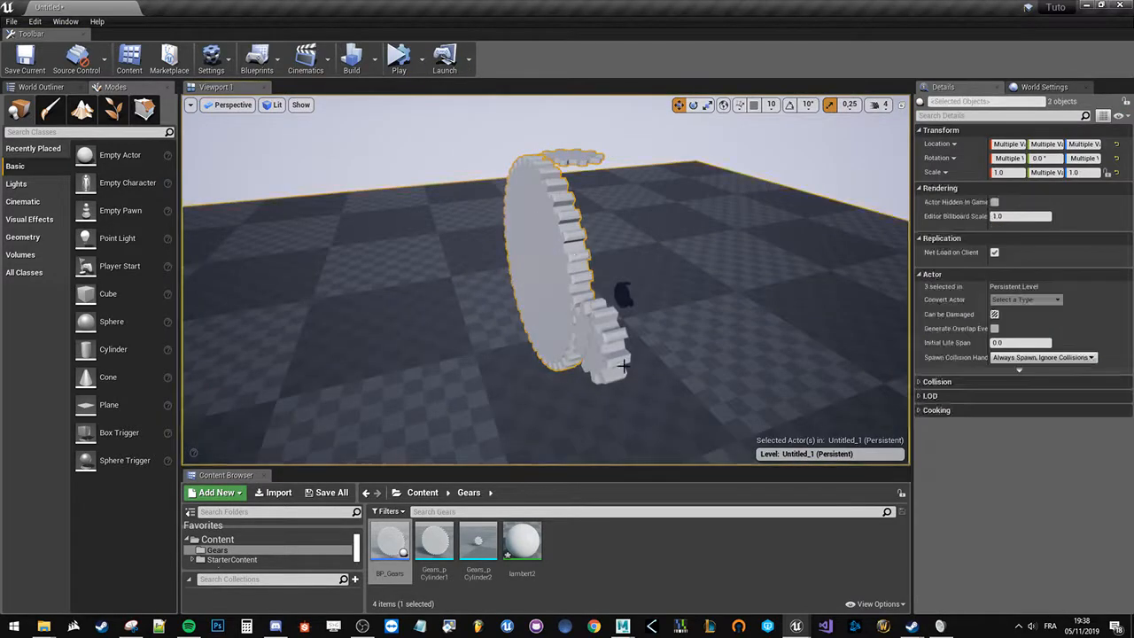
left_click(584, 345)
left_click(533, 259, "ctrl")
left_click(564, 156, "ctrl")
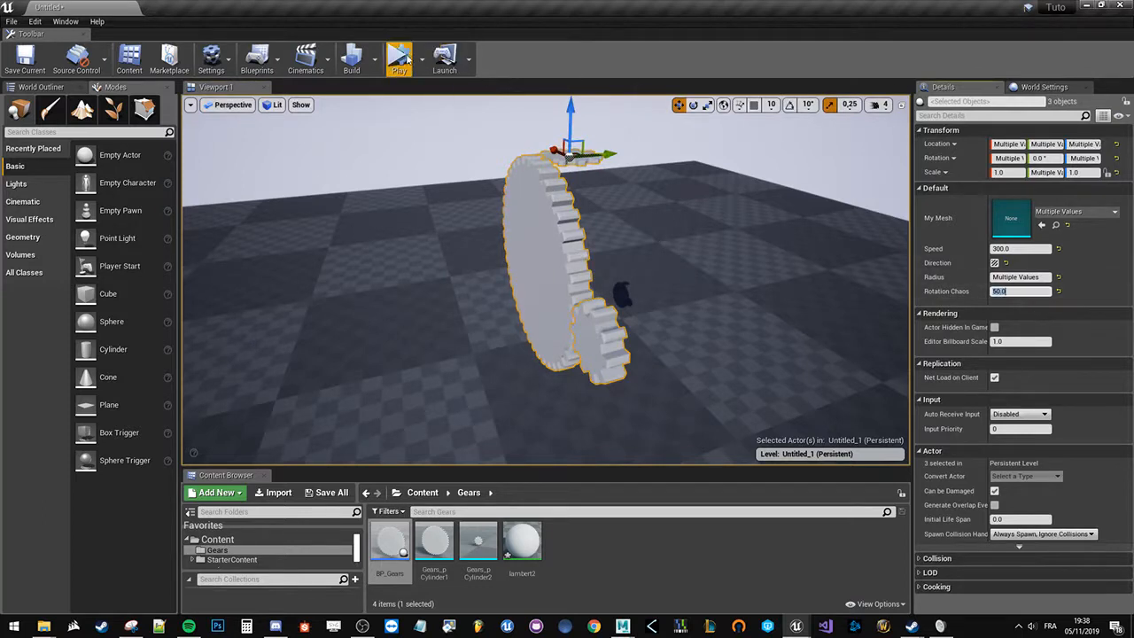
left_click(400, 59)
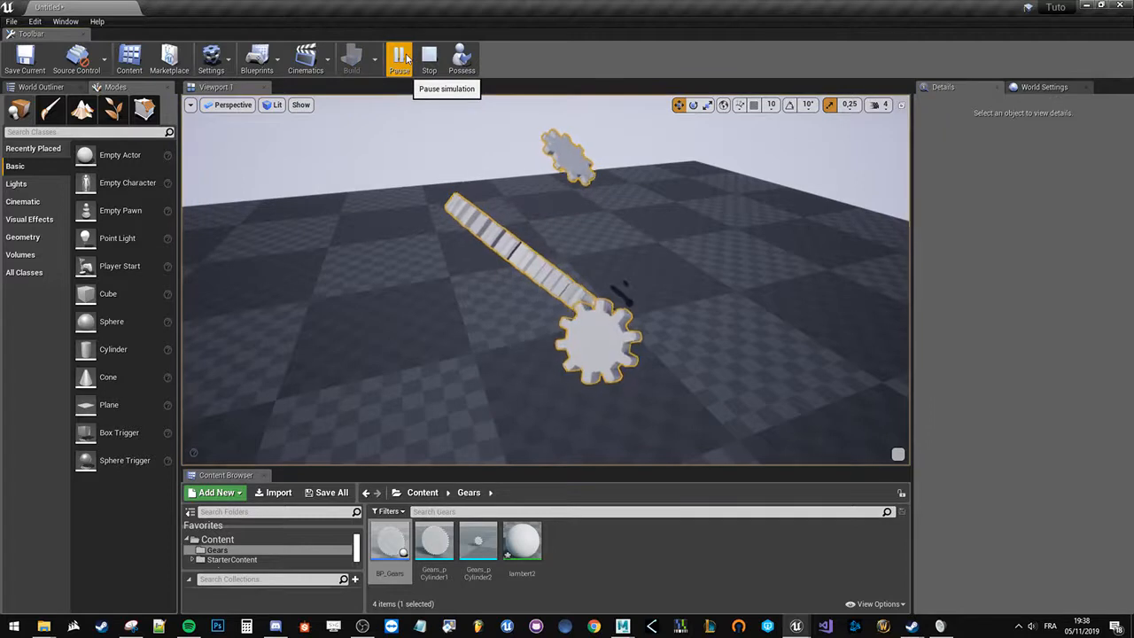
mouse_move(418, 210)
left_mouse_down("alt")
mouse_move(402, 187)
mouse_move(423, 195)
left_mouse_up("alt")
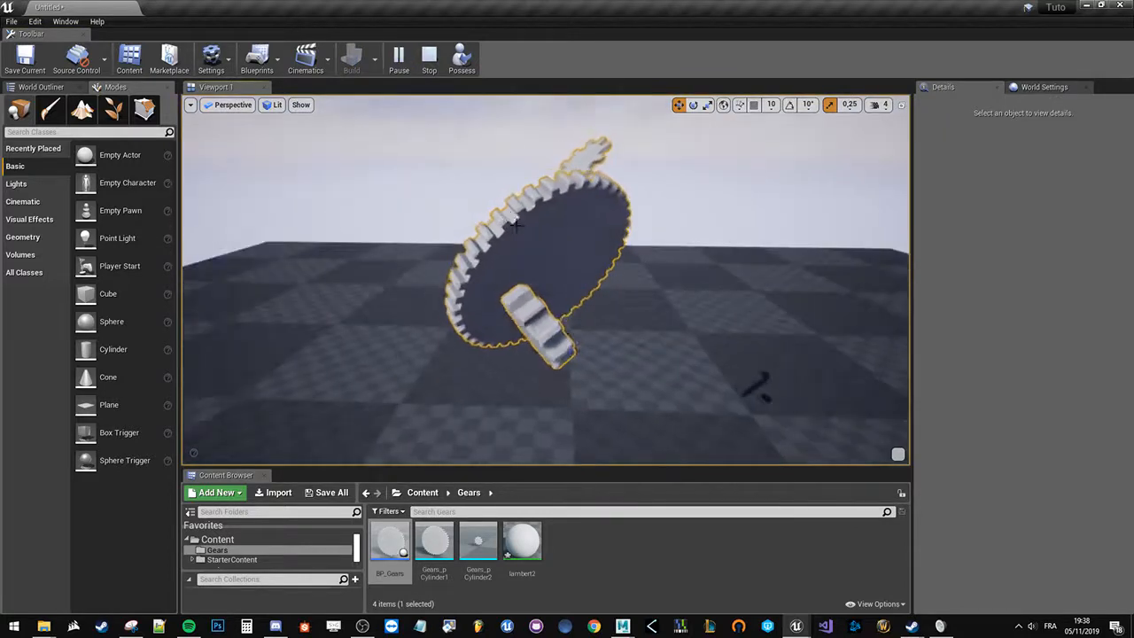
key("Escape")
- In the BP_Gears Event Graph, disconnect Random Float from the multiplication node and move it out of the way above
key("alt+Tab")
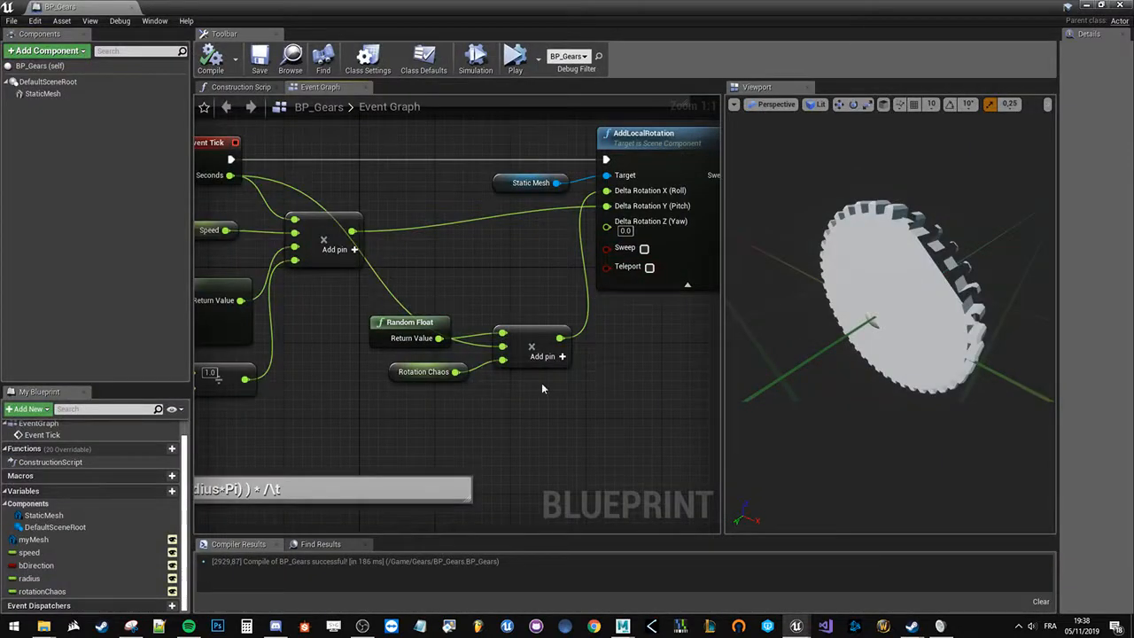
left_click_drag(407, 322, 416, 313)
left_click(492, 279)
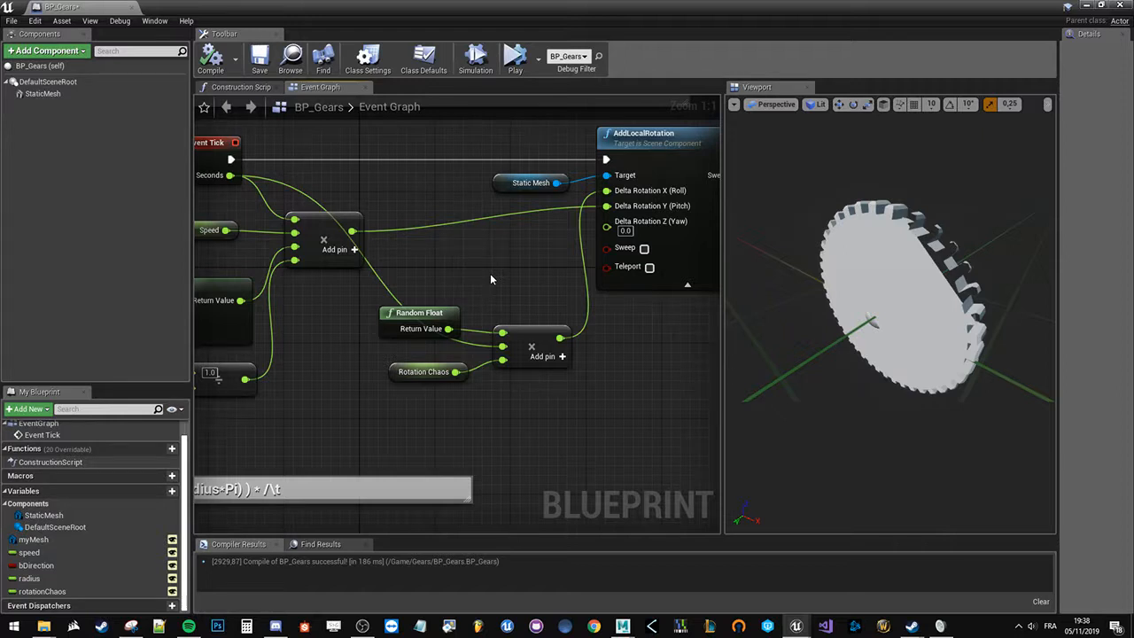
left_click_drag(443, 299, 529, 408)
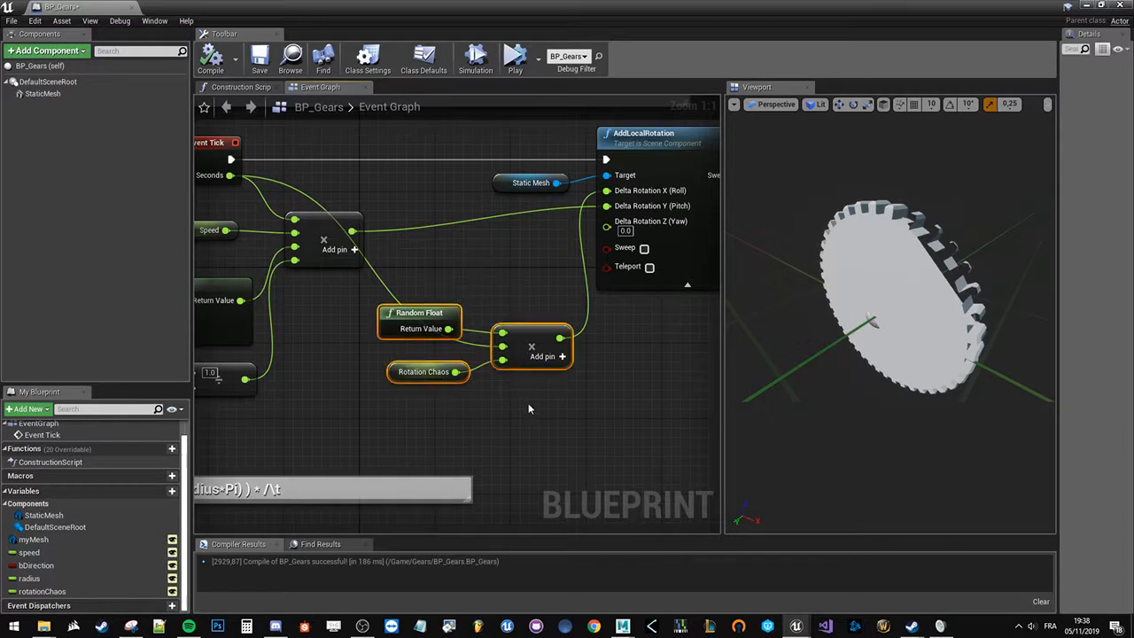
left_click(529, 407)
left_click(450, 329, "alt")
left_click_drag(442, 313, 431, 122)
- Add a SIN node in radians to the empty area of the Event Graph below Rotation Chaos
right_click_drag(476, 433, 564, 306)
left_click_drag(517, 367, 546, 443)
left_click(498, 326)
right_click(498, 326)
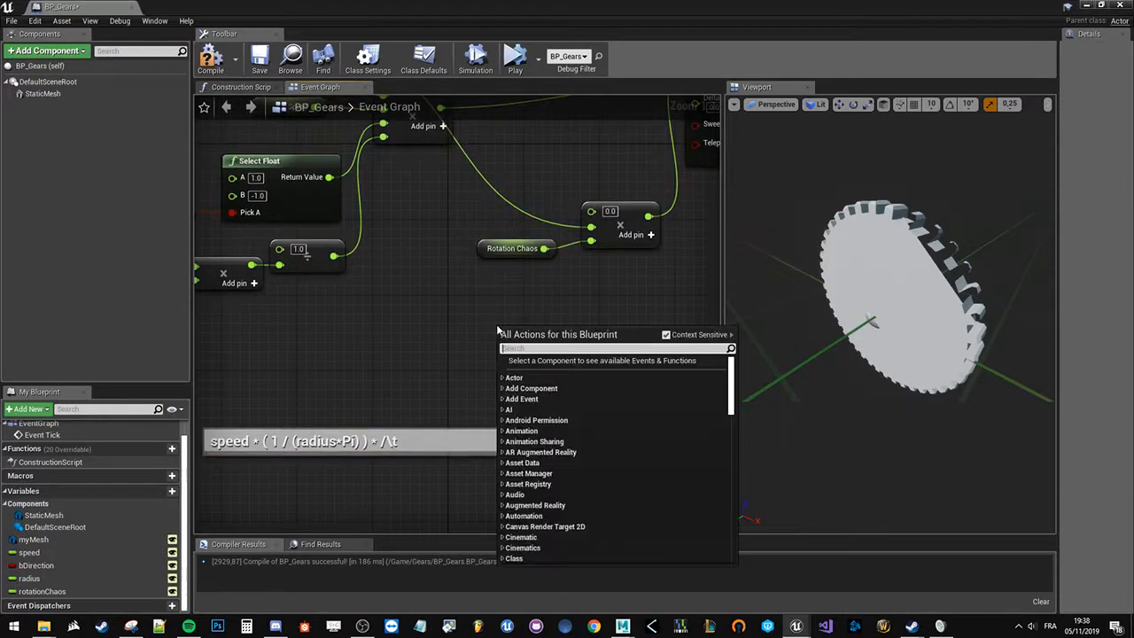
right_click_drag(467, 303, 476, 339)
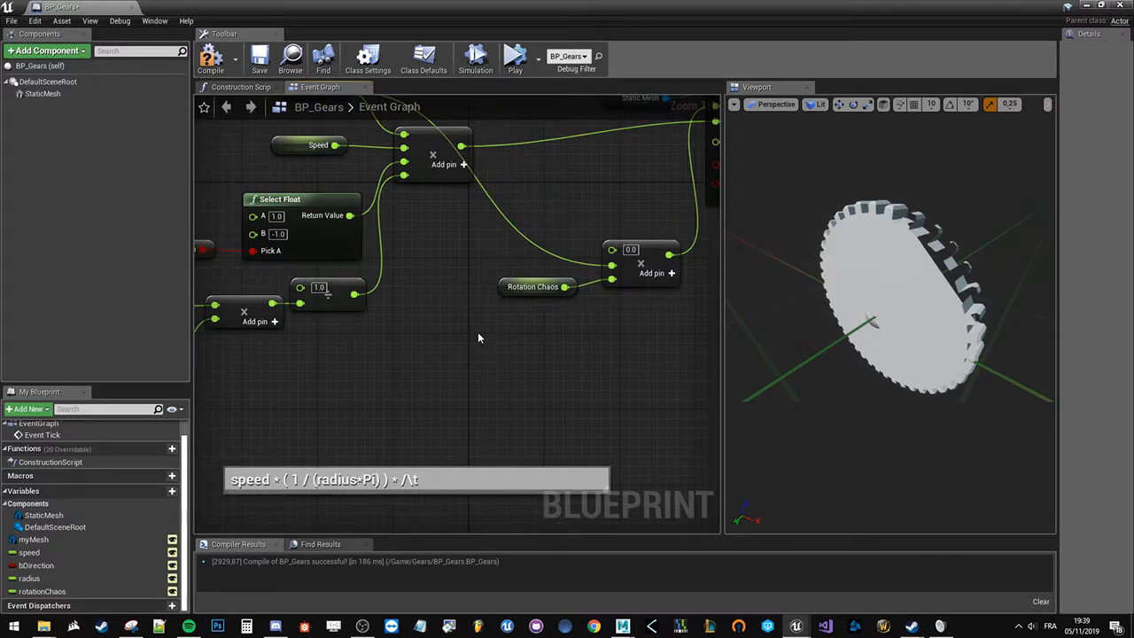
right_click(477, 335)
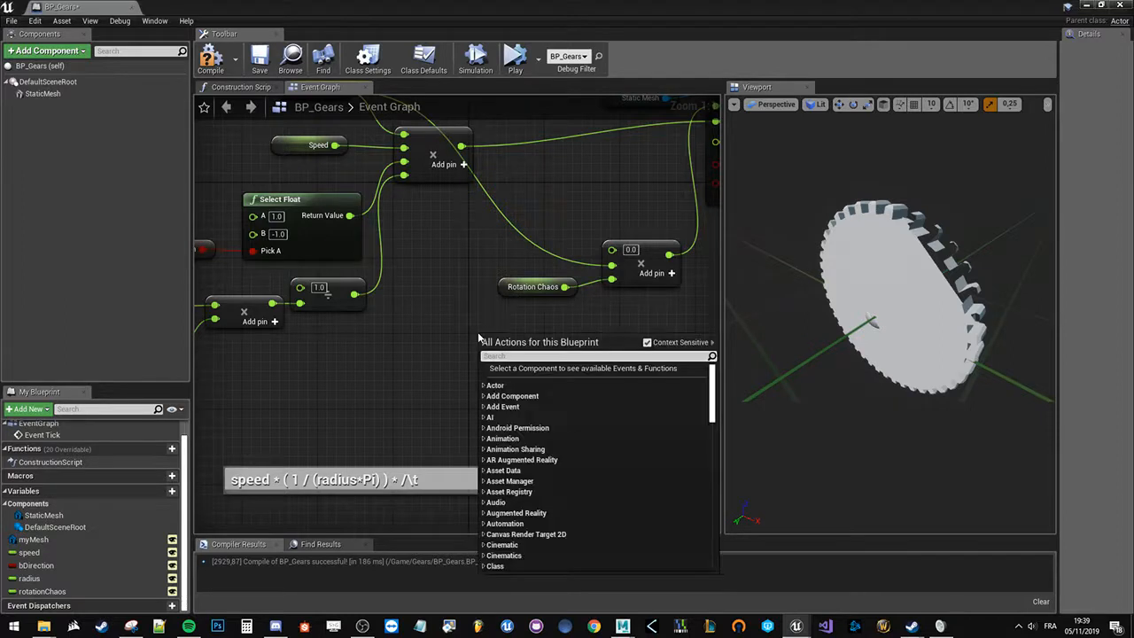
type("sin")
left_click(547, 471)
left_click_drag(518, 348, 541, 380)
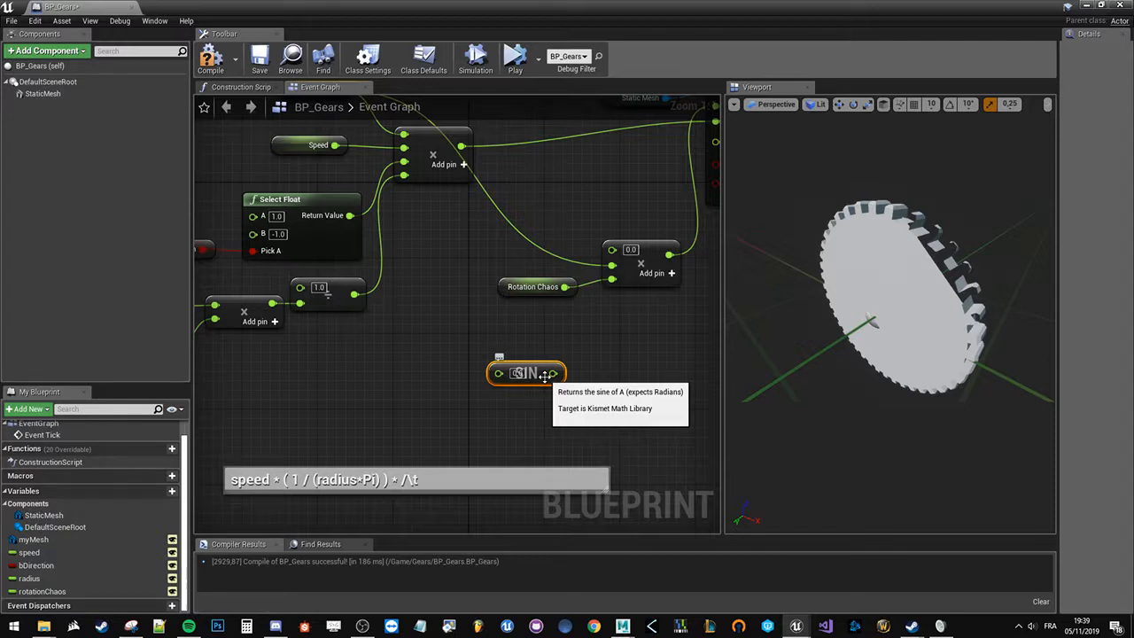
- Reposition the SIN node below Rotation Chaos, leaving room for a node in front of its input
left_click(408, 405)
left_click_drag(551, 373, 597, 355)
left_click(544, 380)
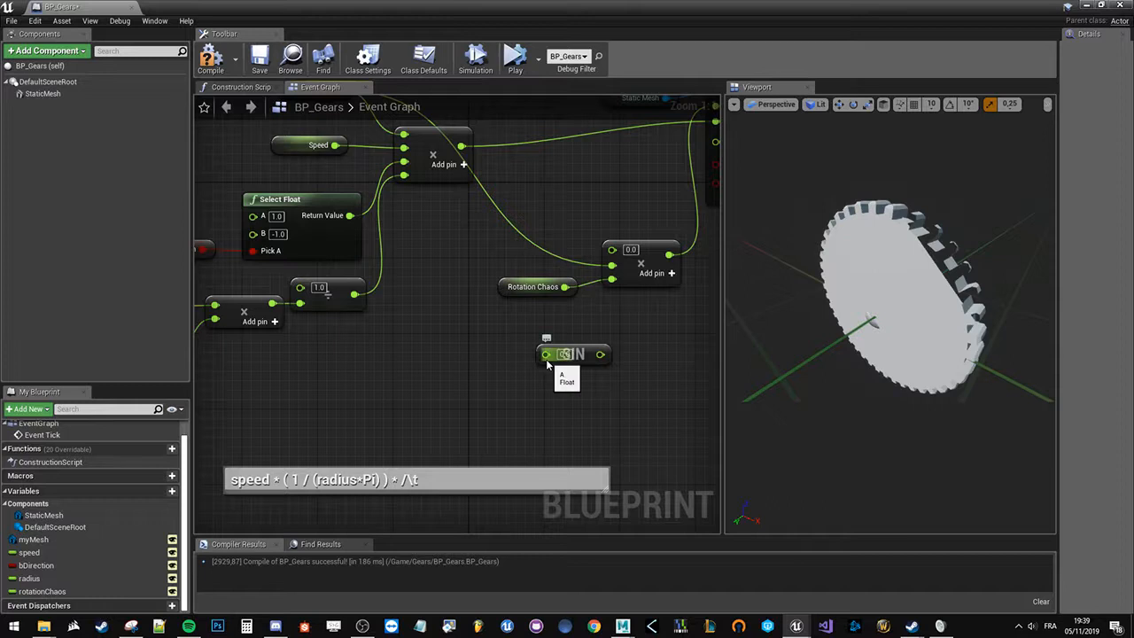
right_click_drag(410, 369, 478, 418)
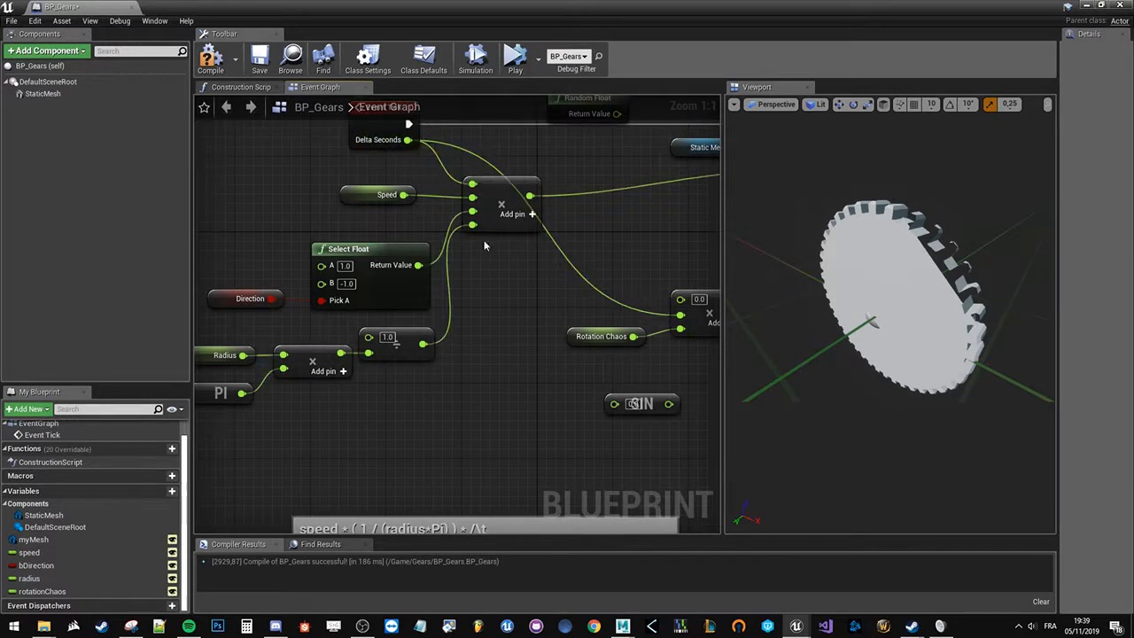
right_click_drag(570, 375, 516, 376)
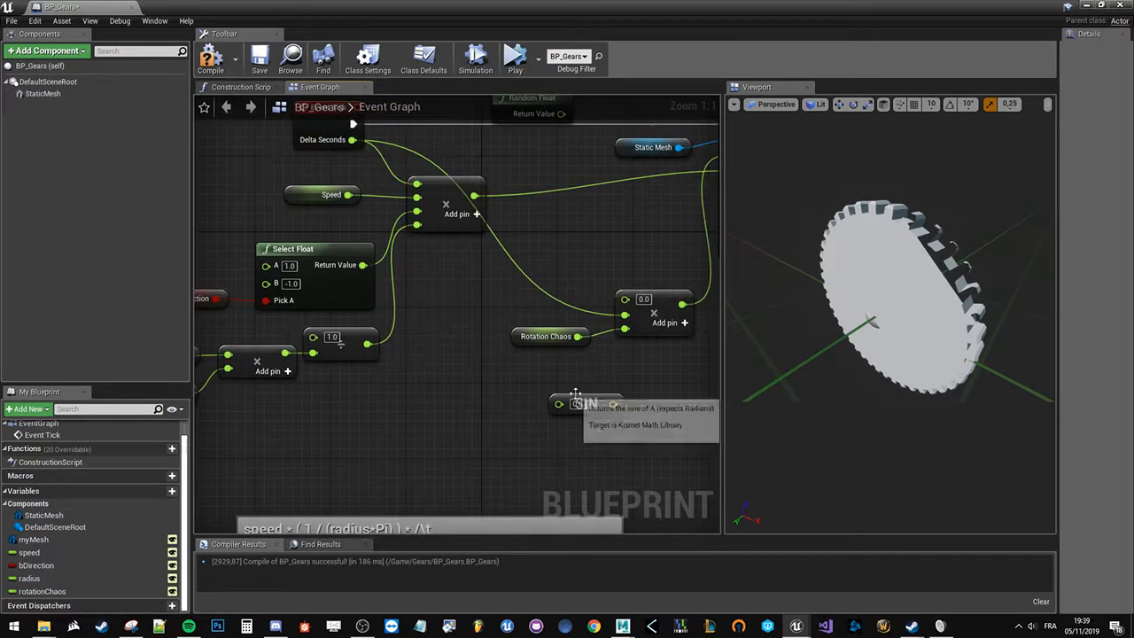
left_click_drag(567, 403, 548, 412)
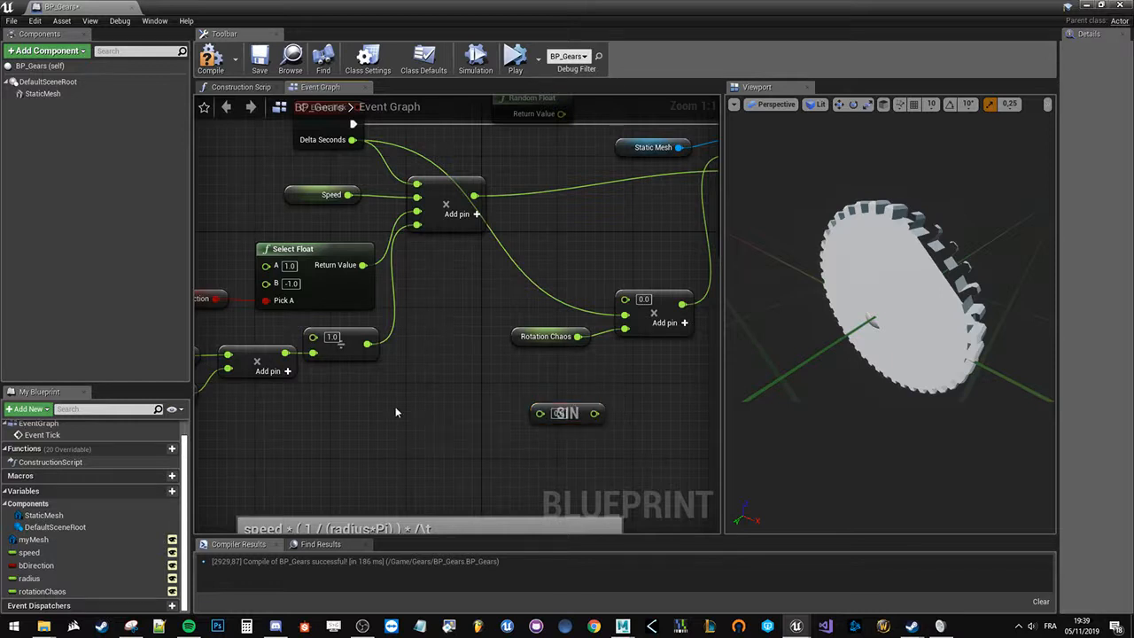
- Add a Get Game Time in Seconds node, connect its Return Value to the SIN input, and line up the two nodes
right_click(395, 407)
type("get gam")
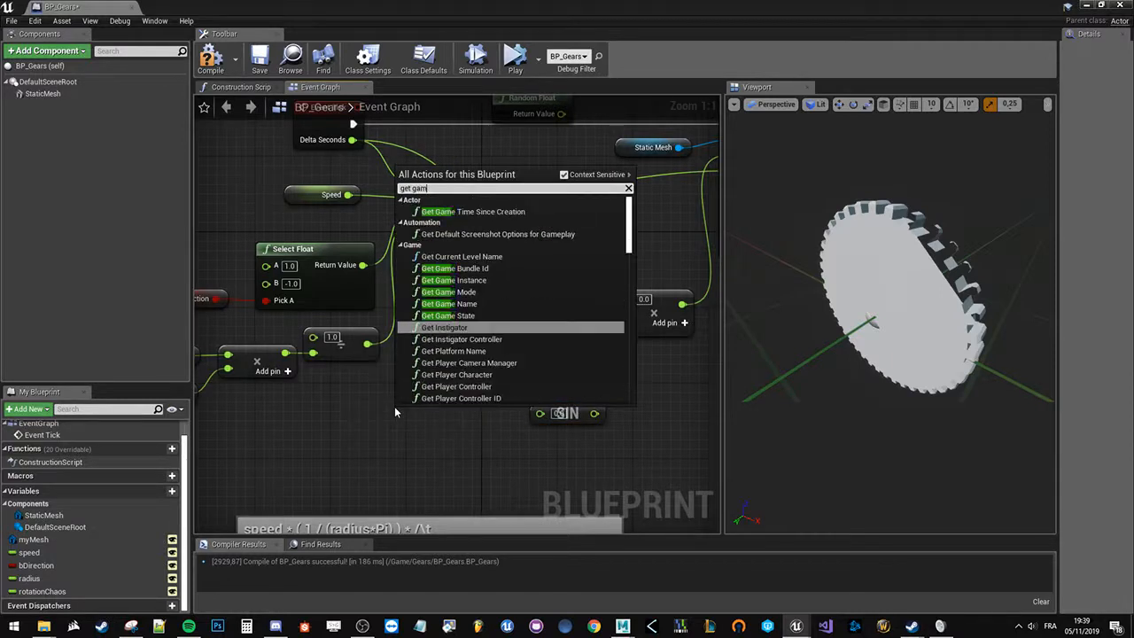
type("e time")
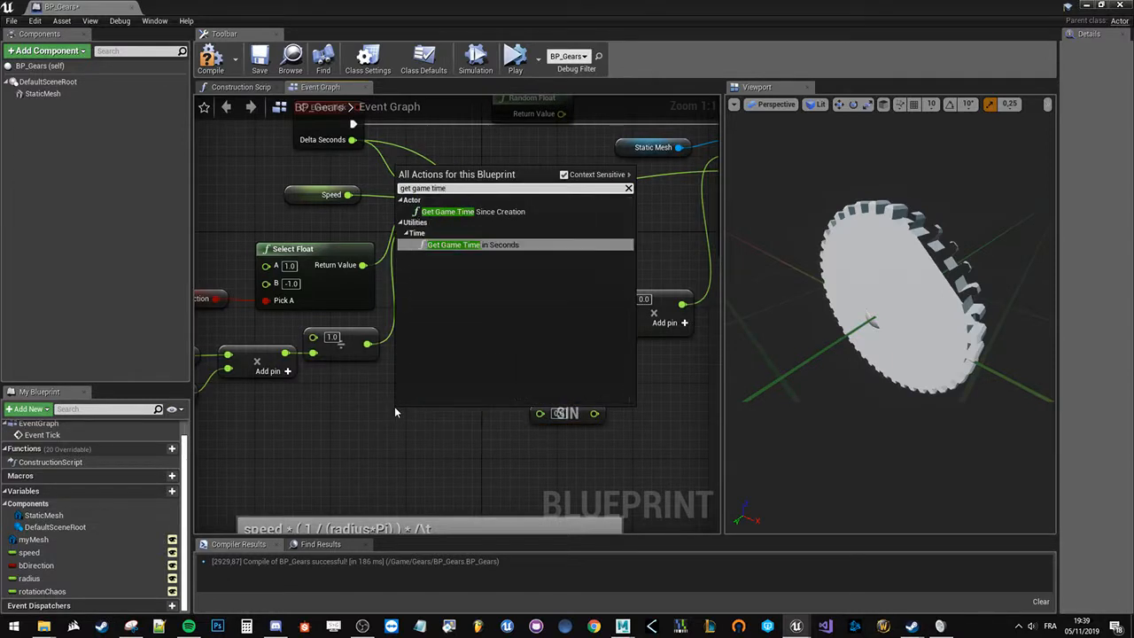
left_click(472, 259)
left_click_drag(452, 412, 541, 418)
left_click_drag(575, 411, 535, 428)
left_click(452, 417)
left_click(507, 393)
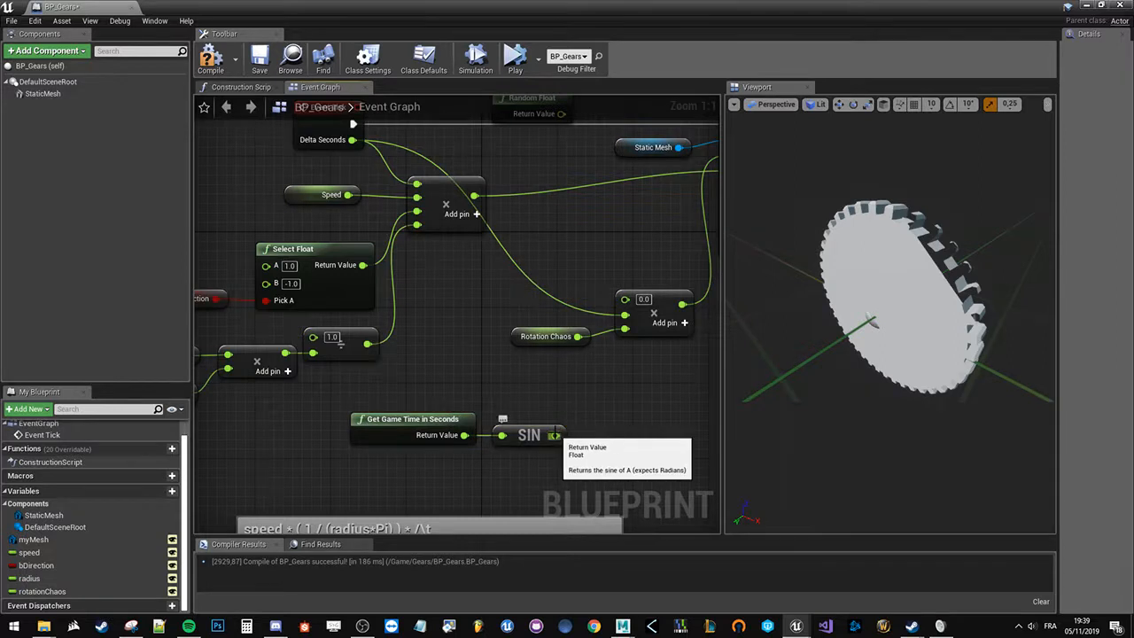
- Move the SIN node farther from Get Game Time in Seconds and shift the speed formula comment away from beneath them
right_click_drag(550, 408, 543, 308)
left_click_drag(522, 336, 608, 343)
left_click_drag(477, 437, 291, 386)
- Duplicate the speed formula comment and place the copy below the Get Game Time in Seconds node
scroll(503, 415, "down", 2)
key("ctrl+c")
key("ctrl+v")
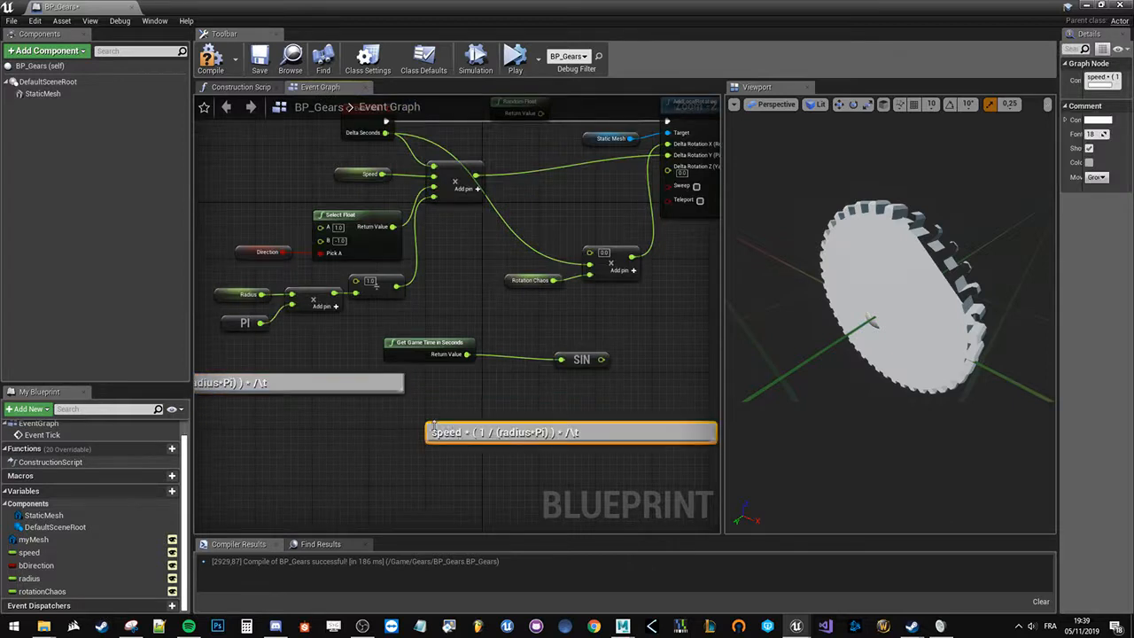
double_click(454, 432)
scroll(454, 368, "up", 1)
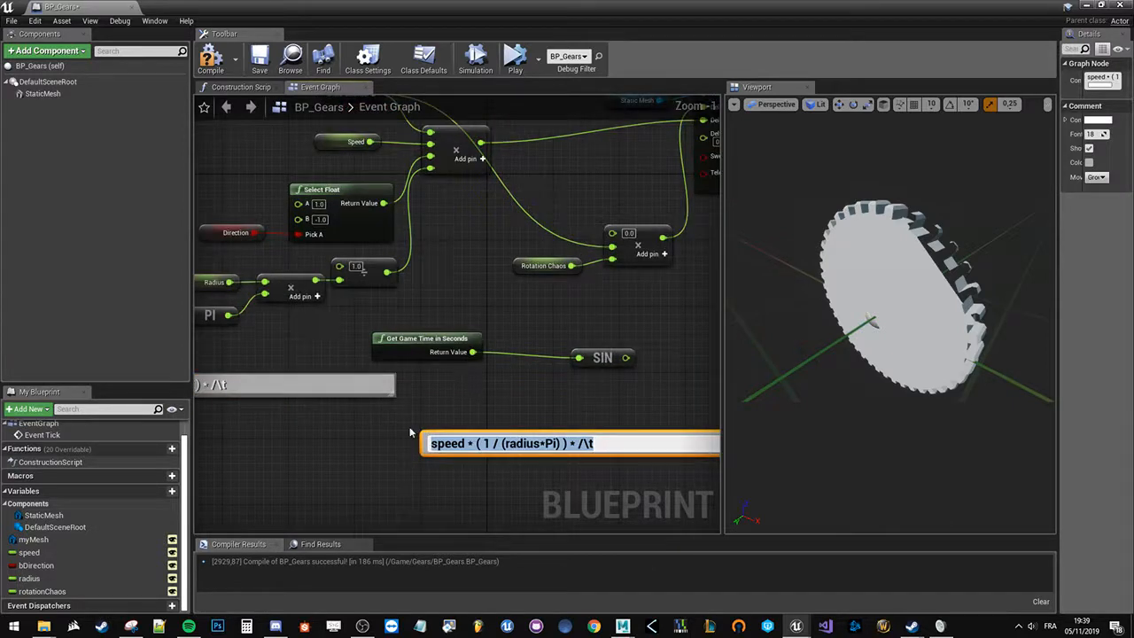
left_click_drag(598, 441, 451, 444)
key("Escape")
- Move Get Game Time in Seconds closer to the SIN node and straighten the connection between them
left_click_drag(414, 353, 480, 354)
left_click_drag(579, 396, 517, 331)
key("q")
left_click(536, 399)
scroll(537, 401, "up", 1)
double_click(531, 444)
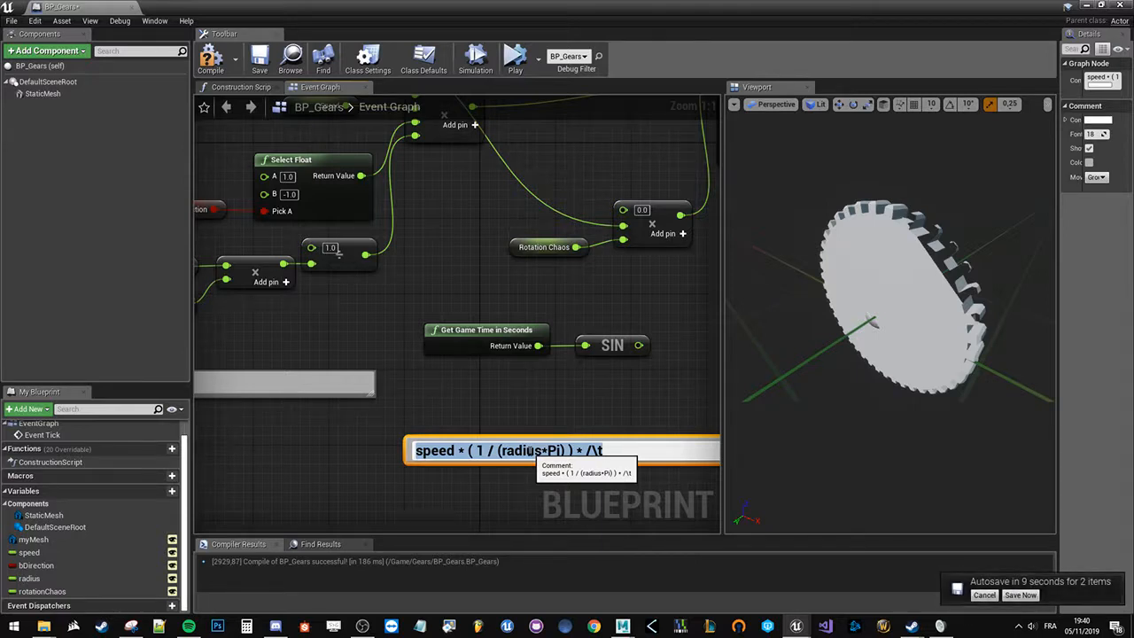
type("time * a")
key("BackSpace")
type("frequency)")
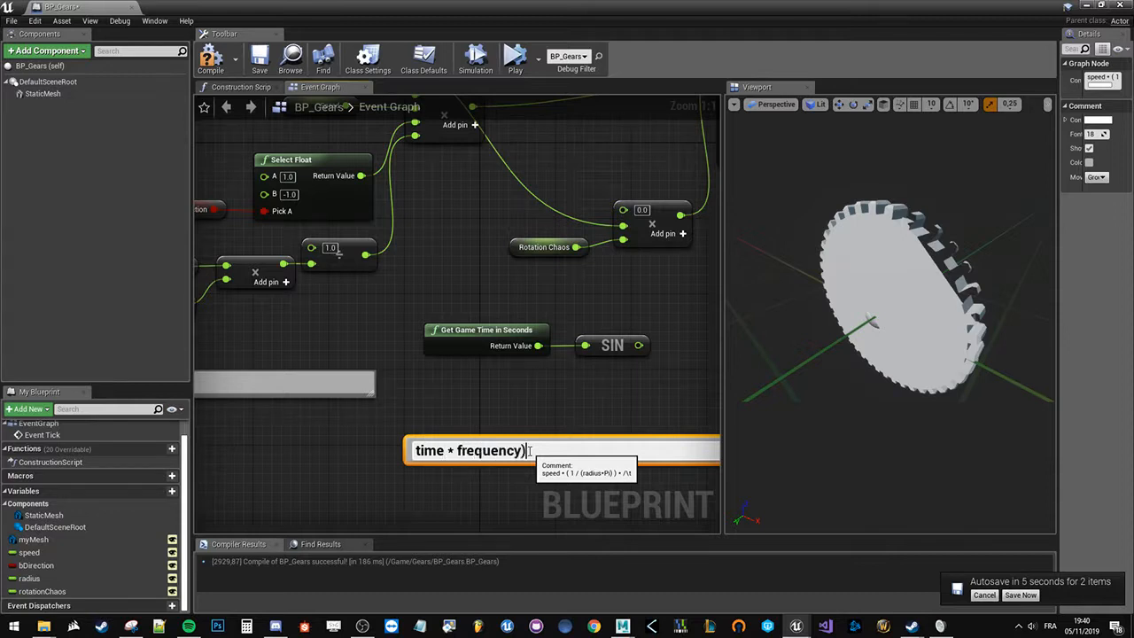
key("Home")
type("(")
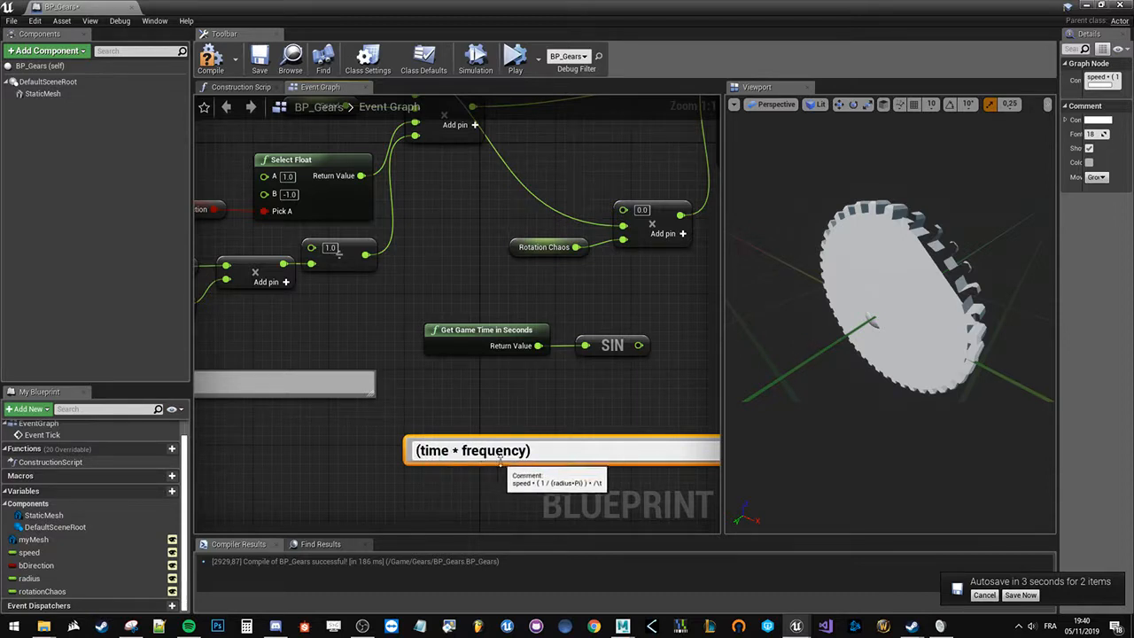
key("End")
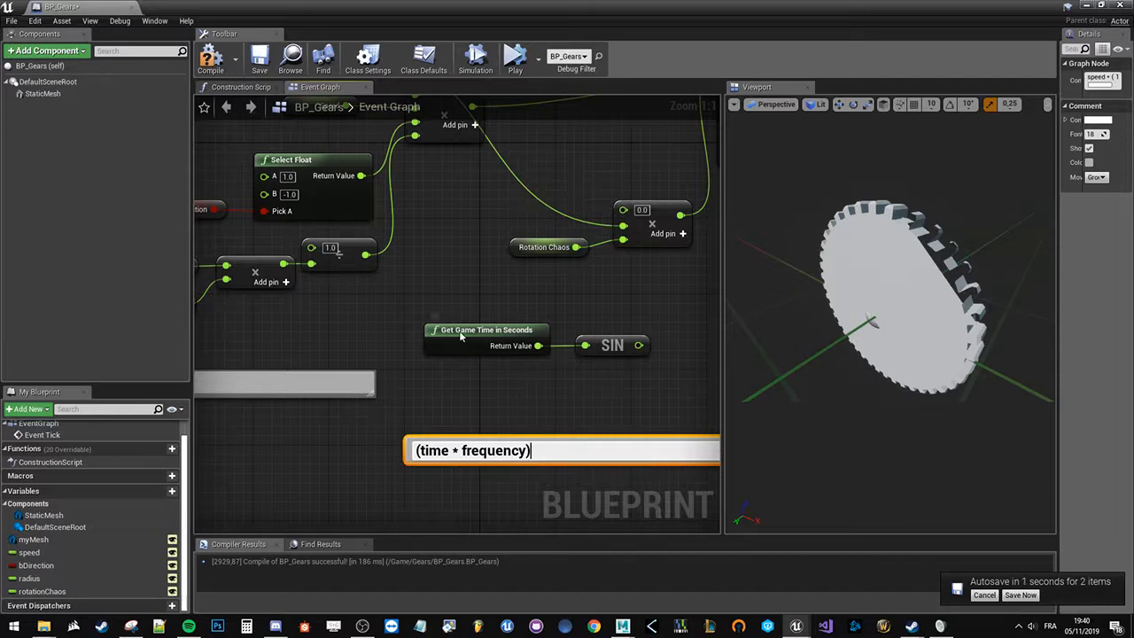
- Change the duplicated comment's text to "sin(time * frequency) * amplitude"
double_click(536, 450)
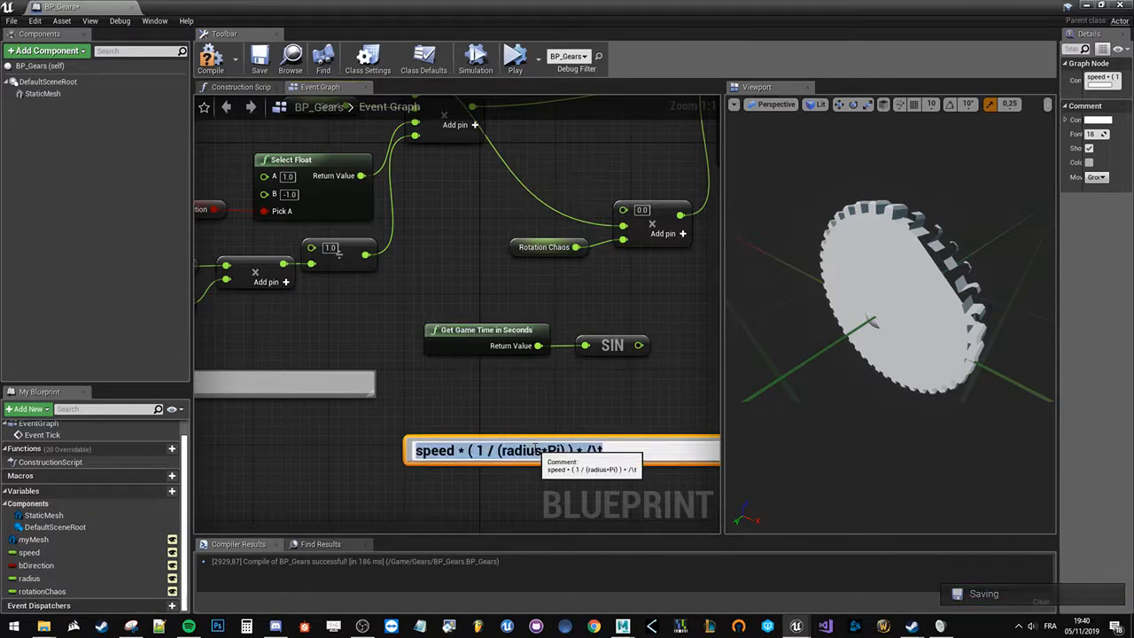
type("(gam")
key("BackSpace")
key("BackSpace")
key("BackSpace")
type("tim")
type("e * fre")
type("requency)")
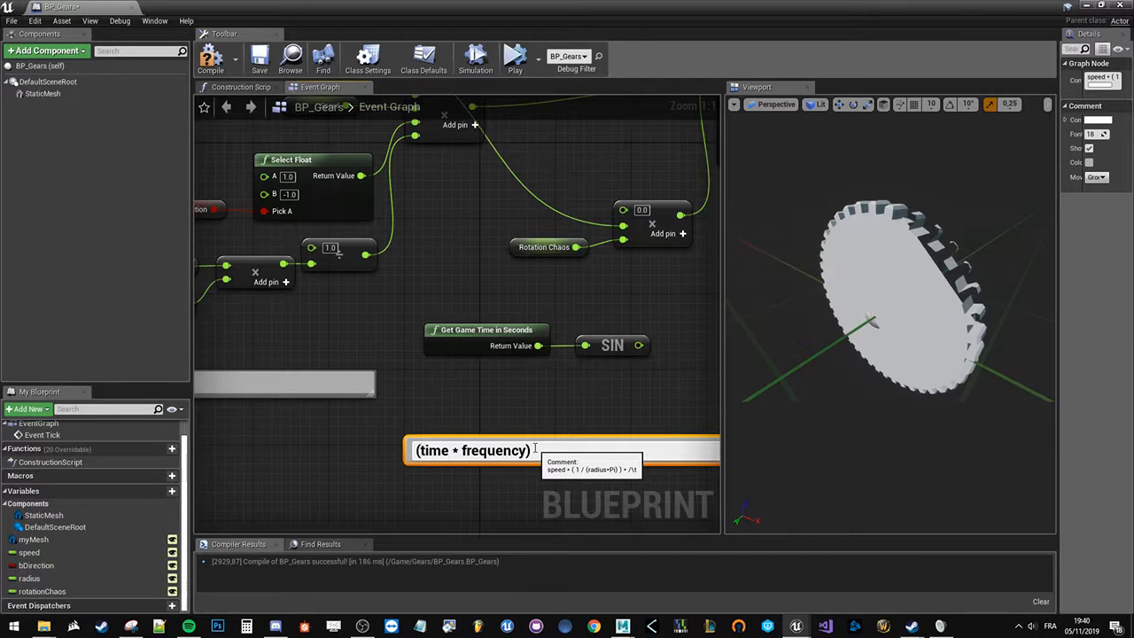
key("Home")
type("sin")
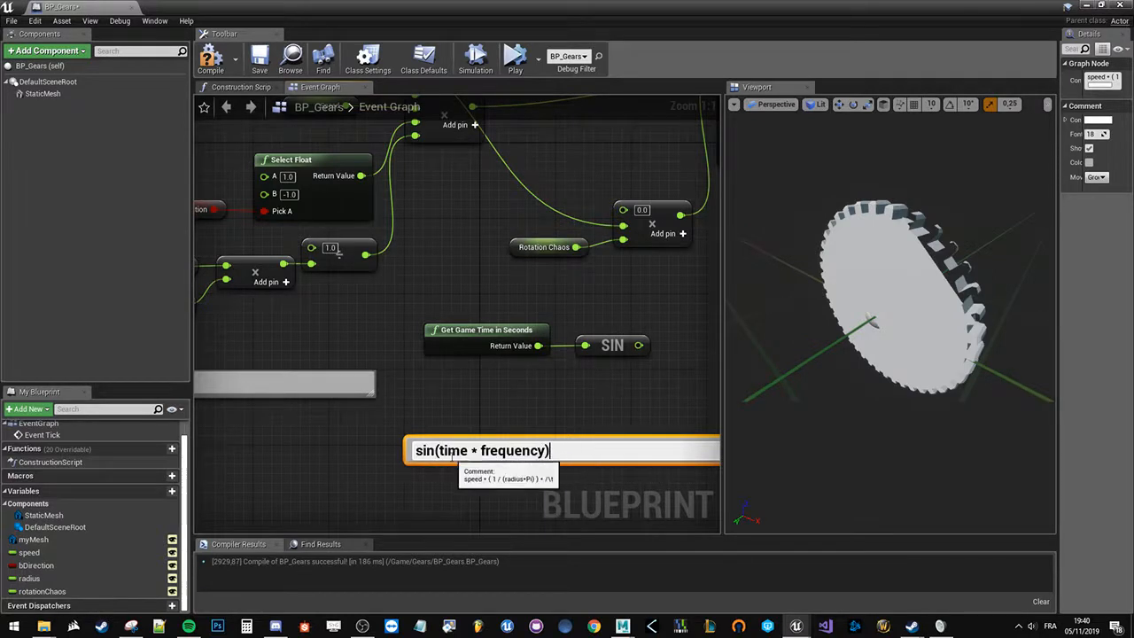
type("*")
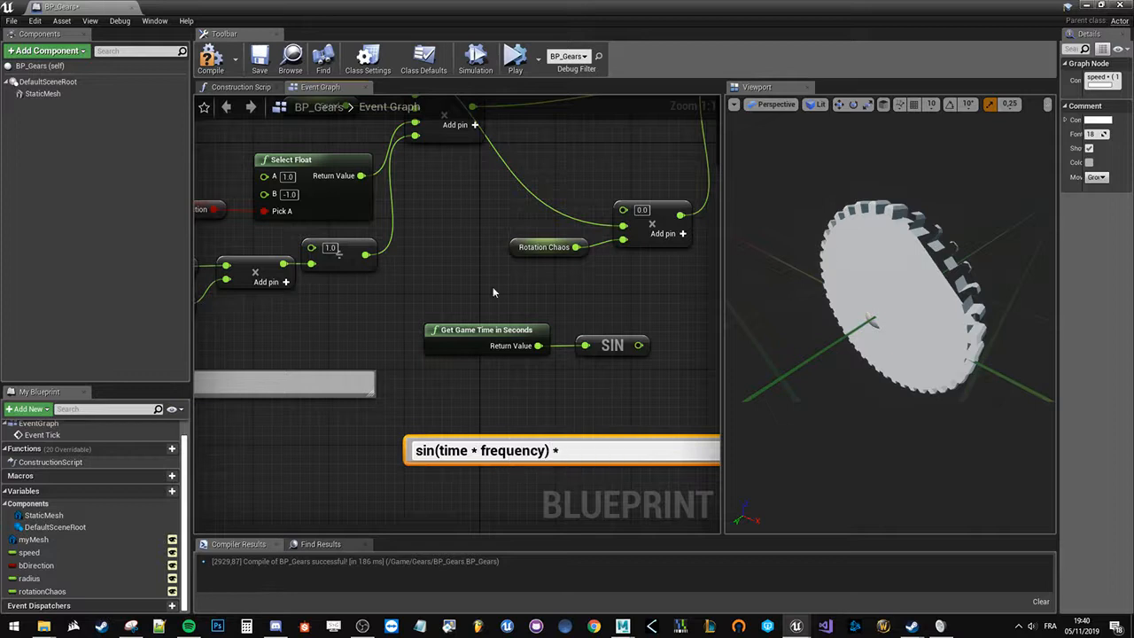
type(" amplitude")
key("Return")
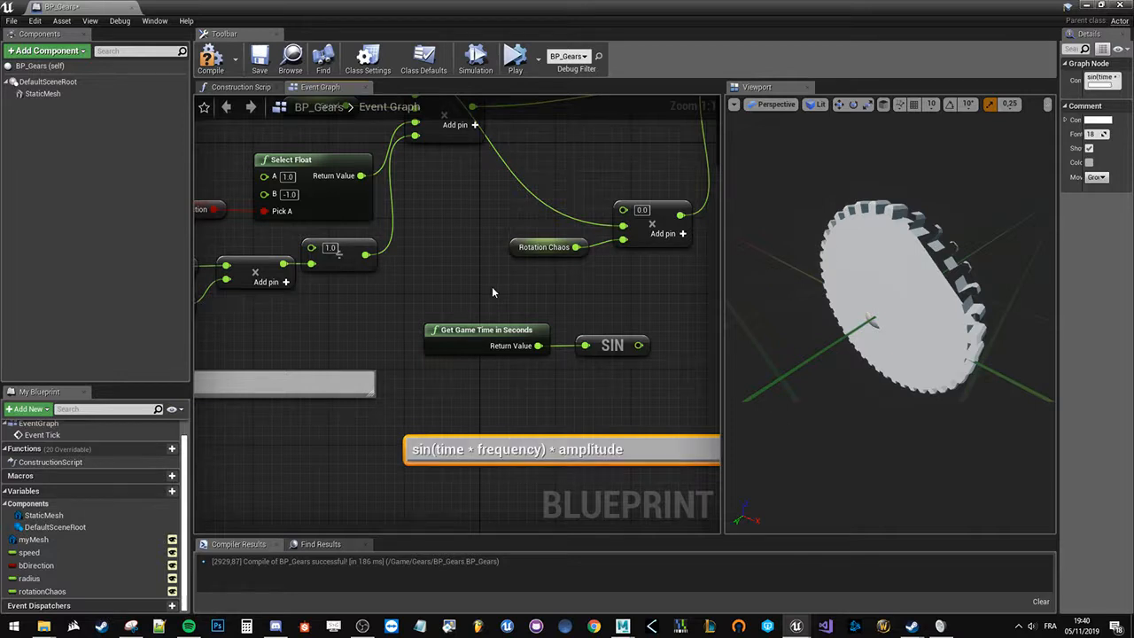
- Add a float * float node from the game time's Return Value and promote its second input to a variable named rotationFrequency
left_click_drag(538, 346, 568, 363)
type("*")
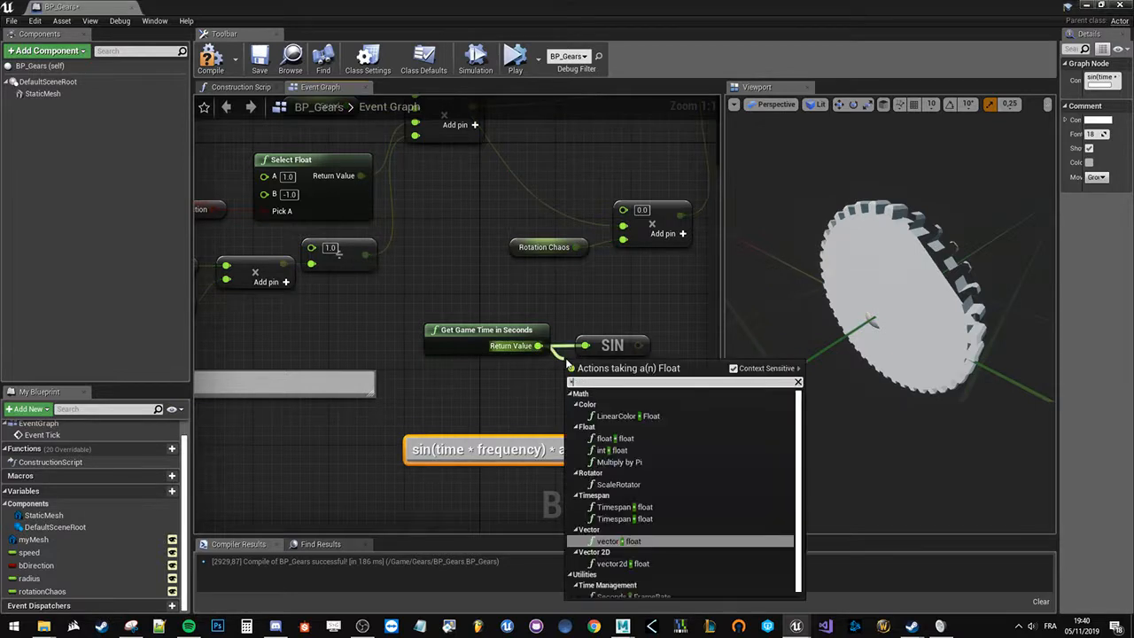
left_click(618, 437)
left_click_drag(589, 387, 512, 154)
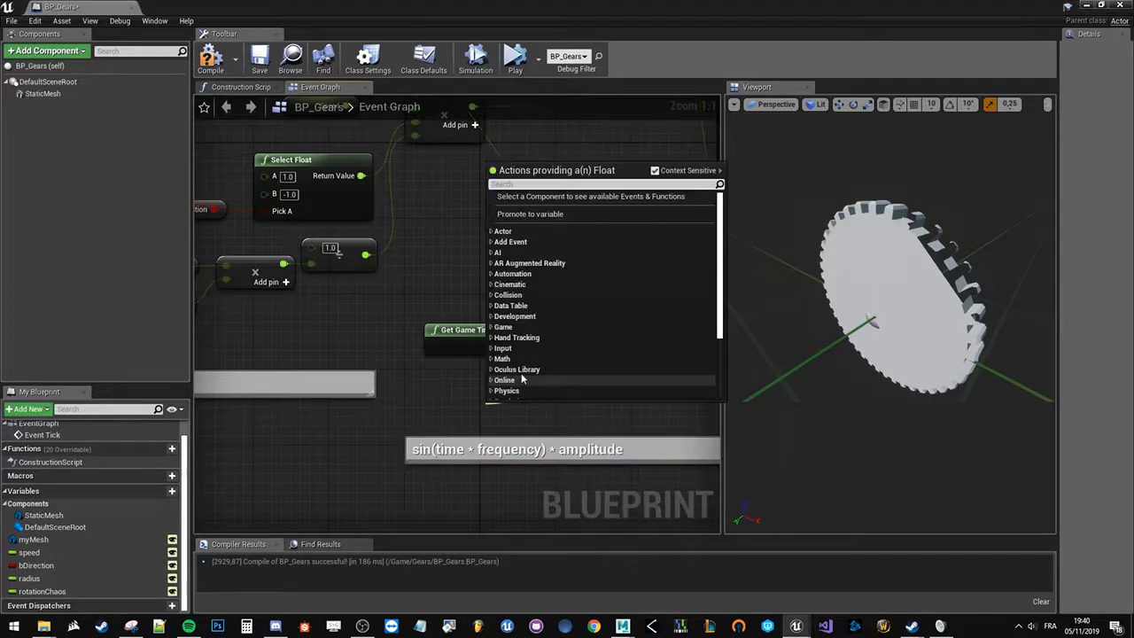
left_click(530, 213)
type("rotationFrequency")
key("Return")
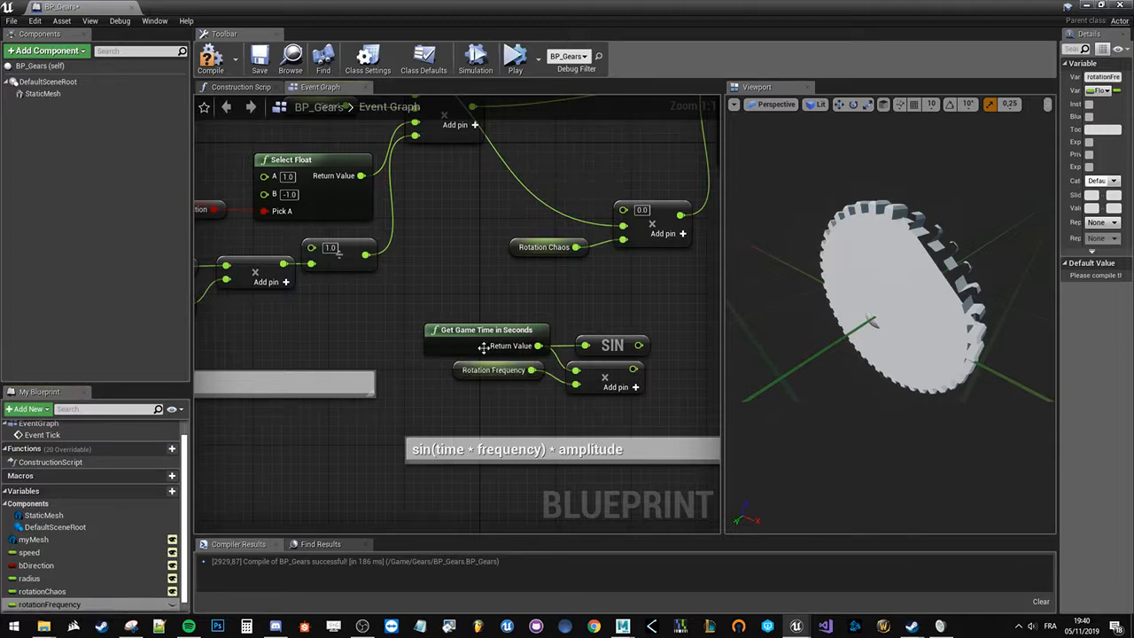
- Place the multiply node between Get Game Time in Seconds and SIN, feeding its output into SIN, with Rotation Frequency below
left_click(455, 394)
left_click_drag(455, 393, 454, 402)
left_click(559, 411)
left_click_drag(611, 340, 678, 377)
left_click_drag(651, 335, 628, 373)
key("q")
right_click_drag(649, 400, 437, 382)
left_click(472, 385)
- Multiply the SIN output through a float * float node, promoting its other input to a variable named rotationAmplitude placed below SIN
left_click_drag(503, 348, 543, 355)
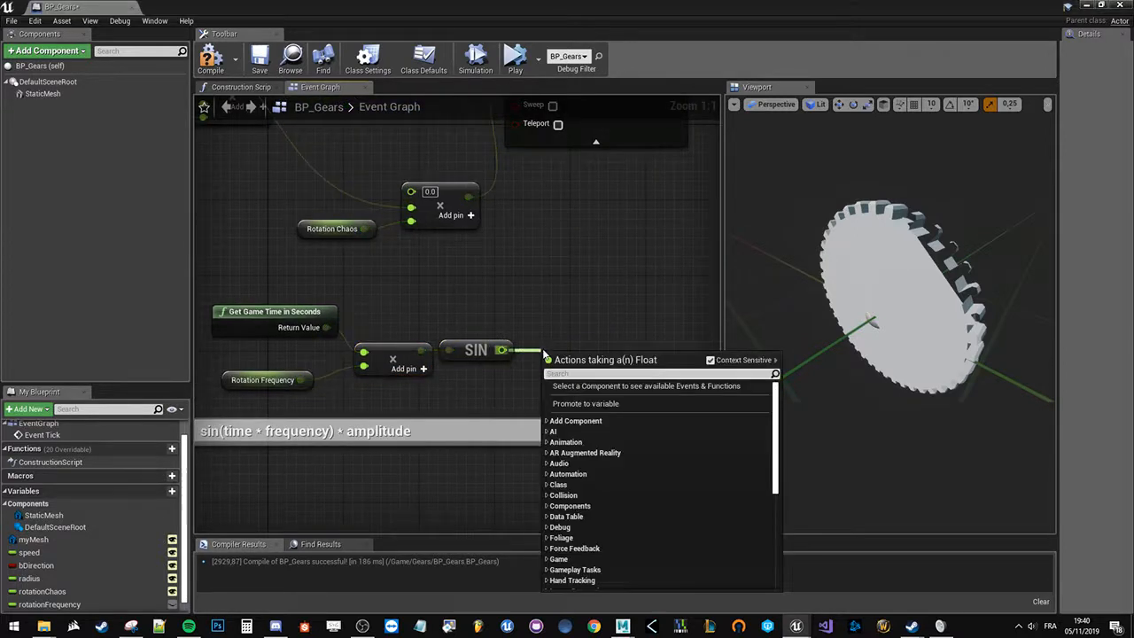
type("*")
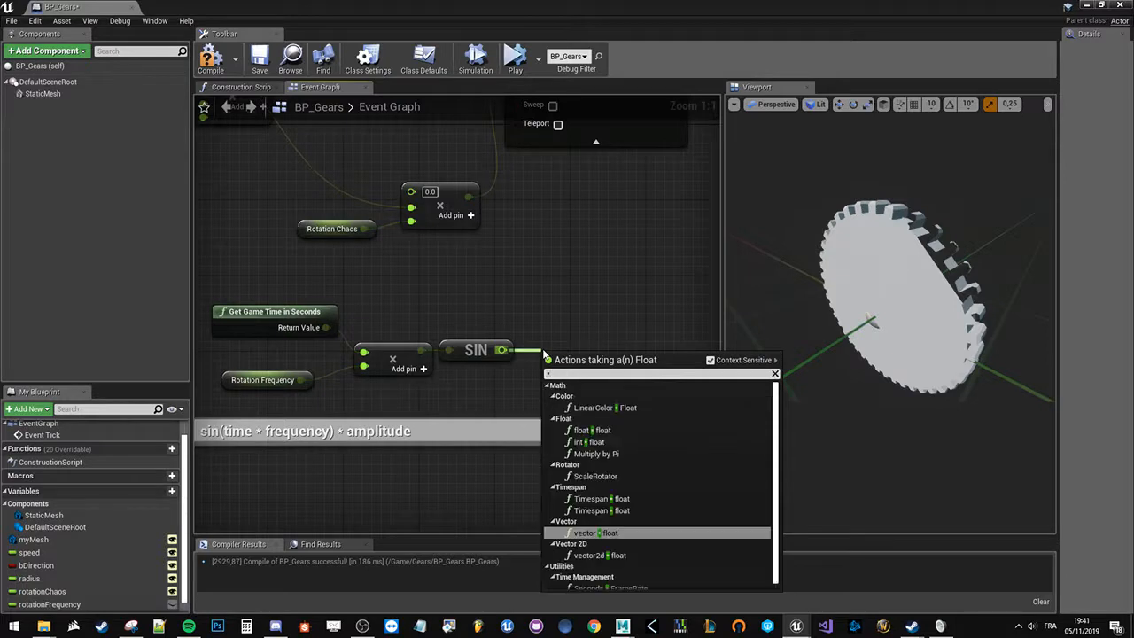
left_click(586, 431)
left_click_drag(551, 378, 461, 390)
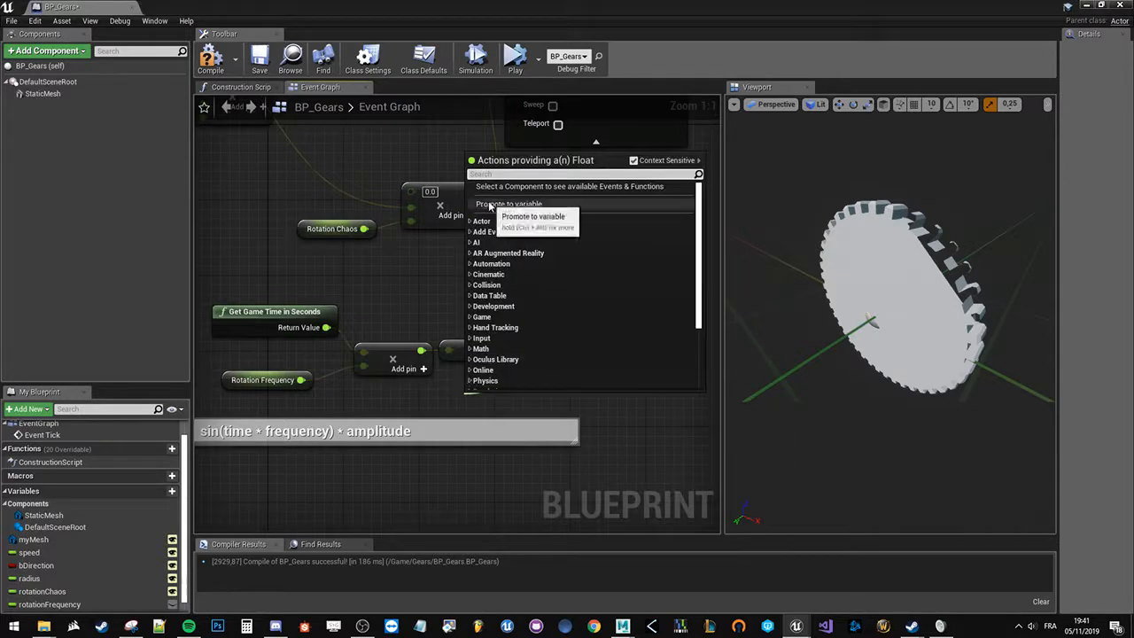
left_click(490, 210)
type("rotatio")
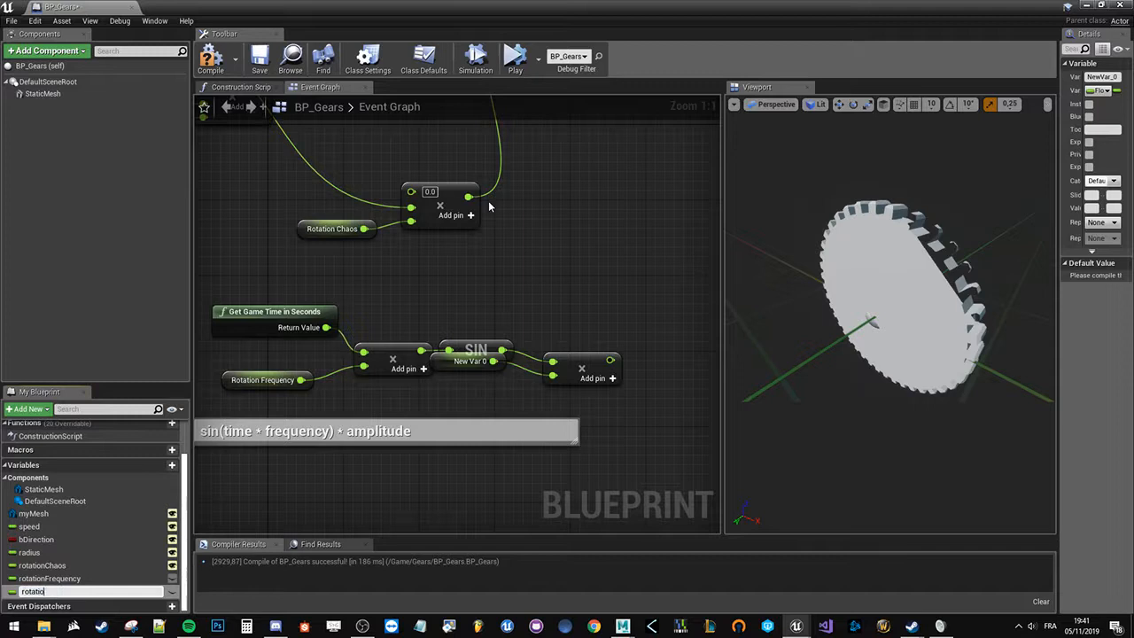
type("nAmplitude")
key("Return")
left_click_drag(443, 365, 432, 395)
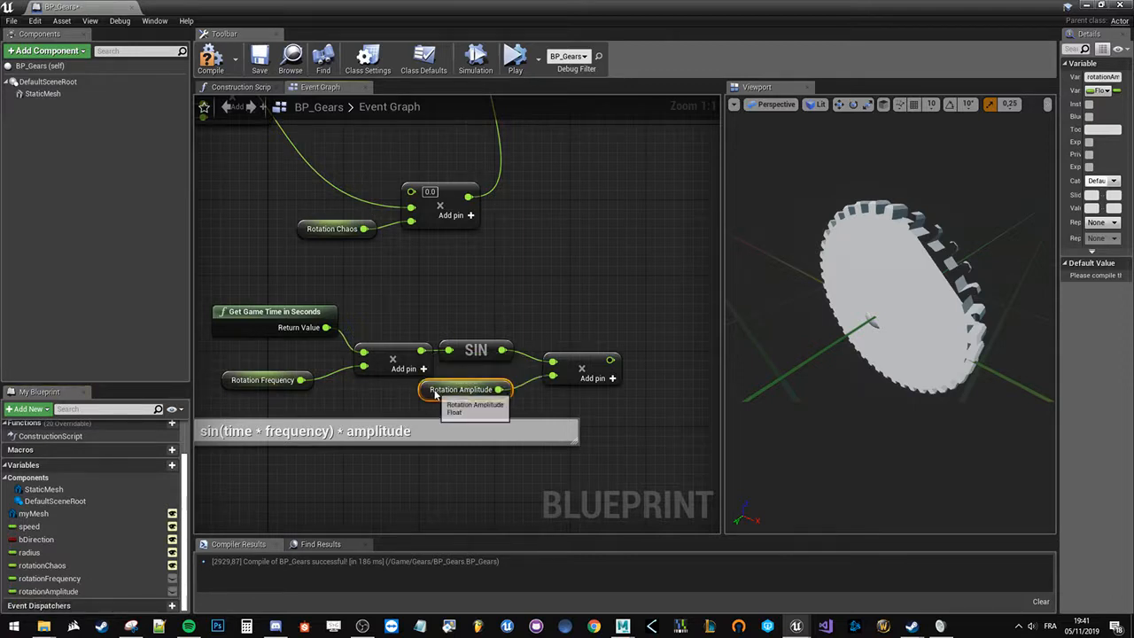
- Make rotationAmplitude and rotationFrequency instance editable, and move the sine formula comment and the Rotation Amplitude node lower
left_click(172, 590)
left_click(170, 580)
left_click(396, 402)
left_click_drag(459, 432, 479, 470)
left_click(517, 417)
left_click_drag(460, 390, 461, 409)
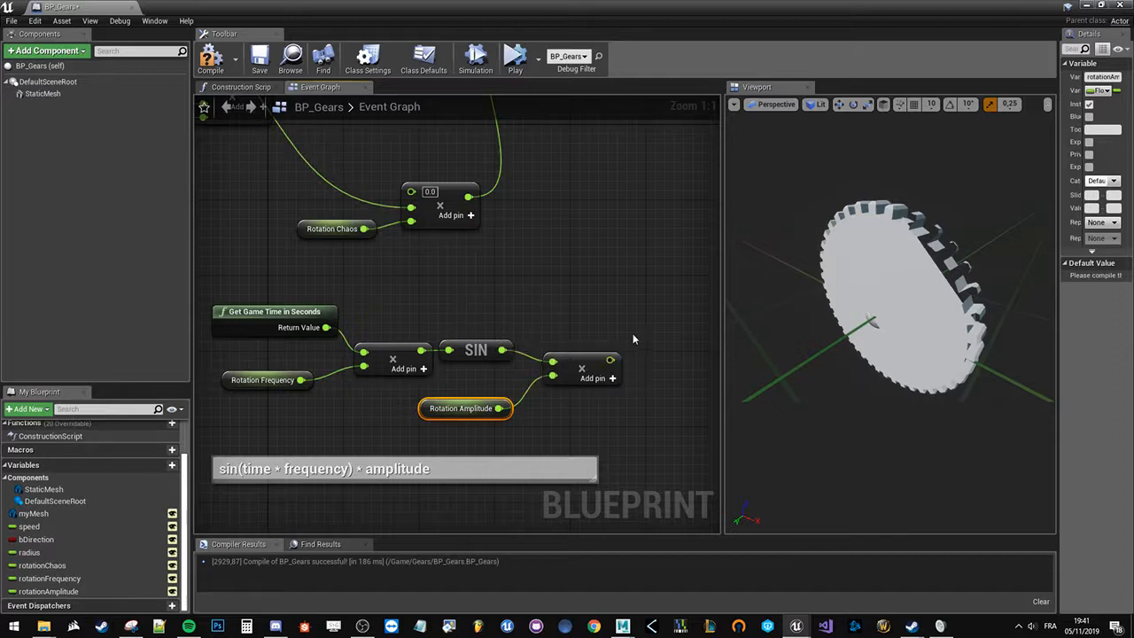
left_click(632, 334)
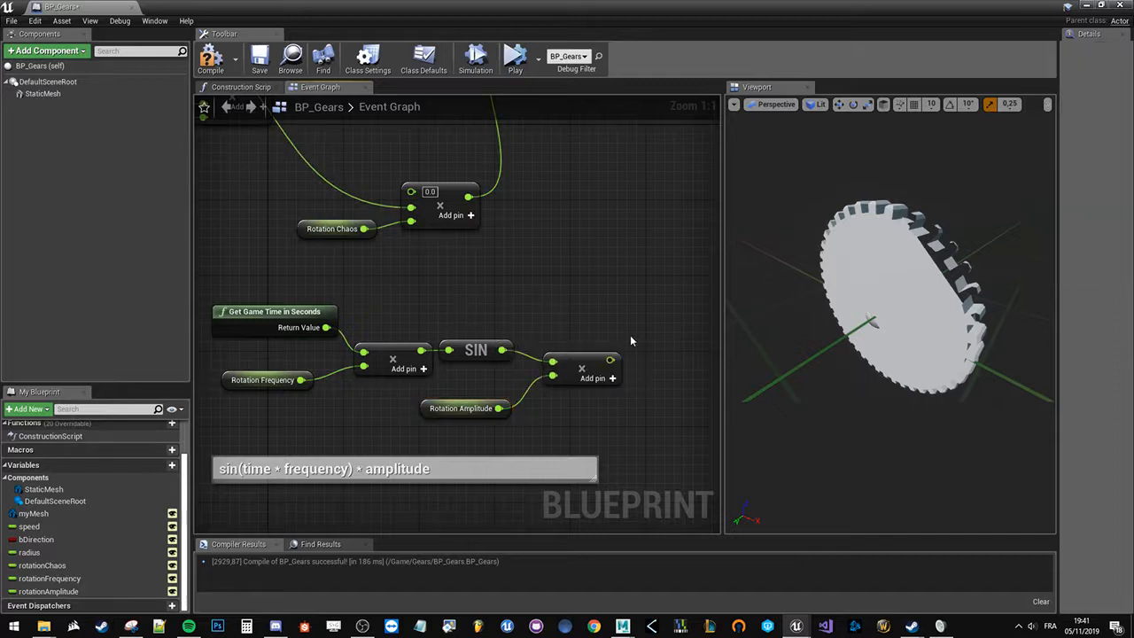
- Line up the frequency multiply node and the SIN node with the Return Value of Get Game Time in Seconds
right_click_drag(631, 341, 569, 317)
left_click(502, 342)
left_click_drag(502, 342, 492, 314)
left_click_drag(585, 334, 575, 308)
left_click_drag(418, 276, 605, 333)
left_click(332, 270)
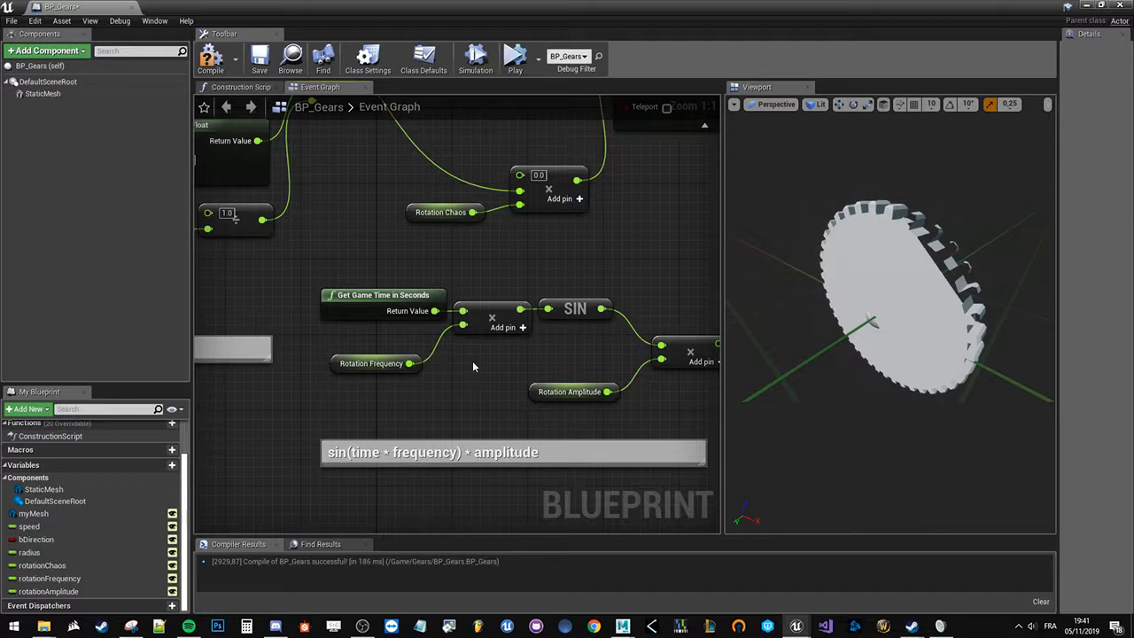
- Move Rotation Frequency and Rotation Amplitude closer to the sine chain and align the amplitude multiply node with SIN
left_click_drag(588, 352, 564, 285)
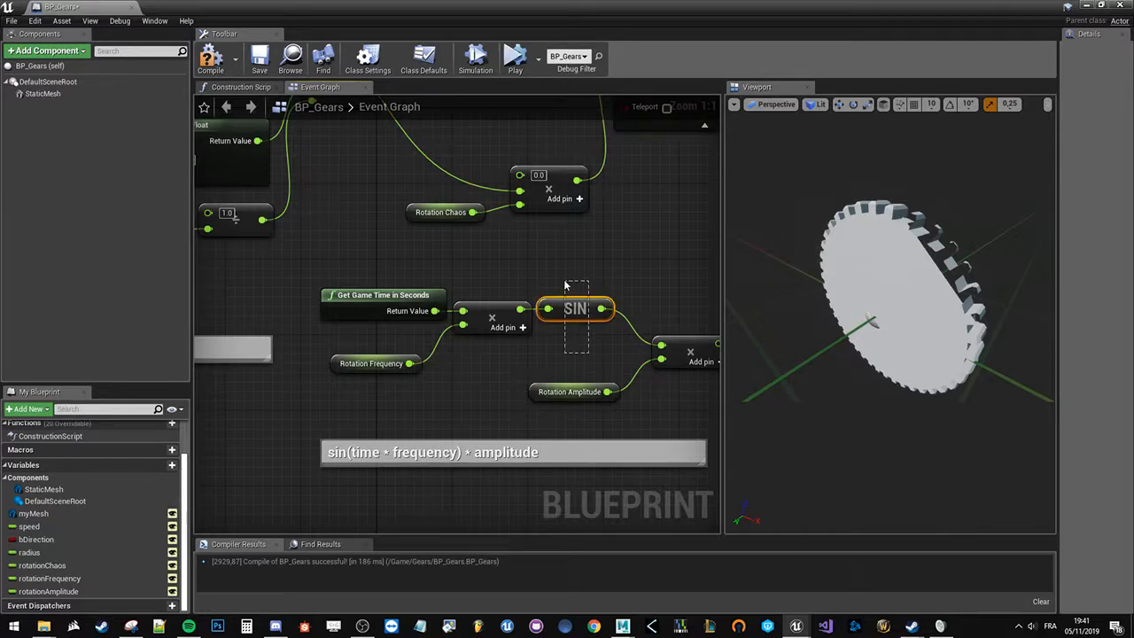
left_click(562, 355)
left_click_drag(377, 363, 387, 353)
left_click(556, 363)
left_click_drag(551, 388, 542, 368)
right_click_drag(562, 345, 493, 403)
left_click_drag(628, 413, 610, 375)
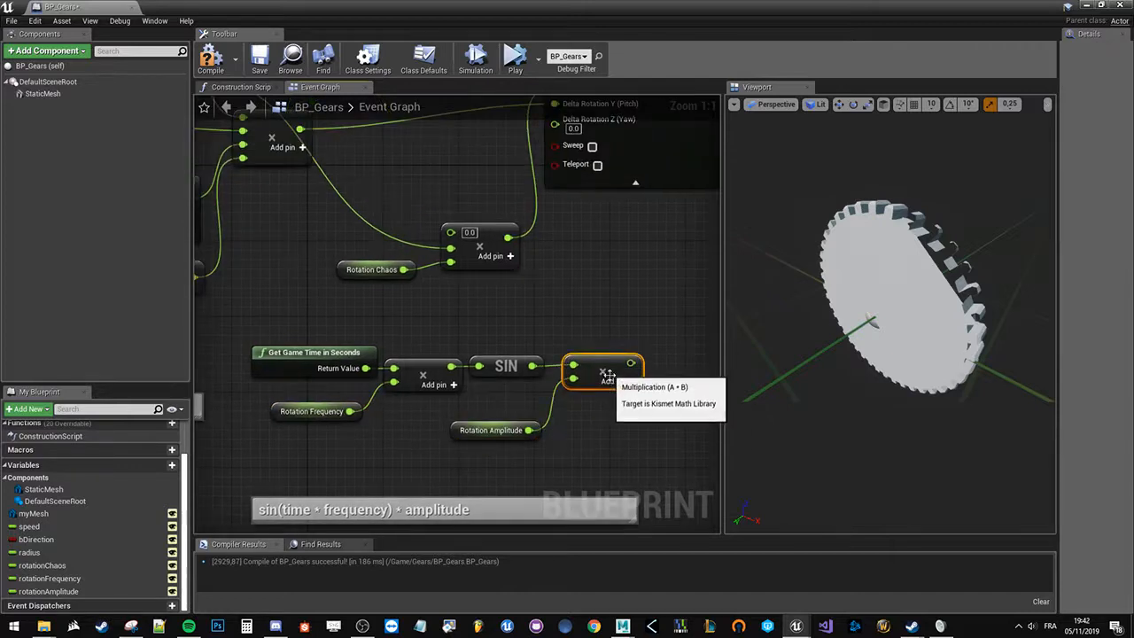
- Add a third input to the amplitude multiply node, feed it Delta Seconds, and connect the output to Delta Rotation X (Roll)
right_click_drag(208, 98, 312, 174)
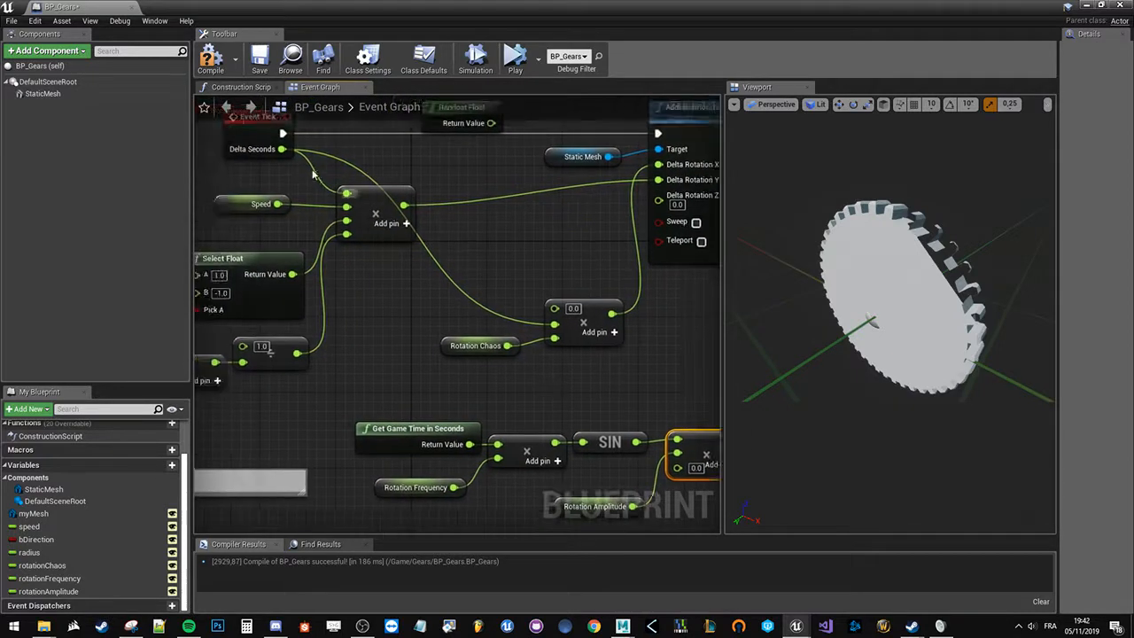
left_click_drag(282, 149, 468, 478)
left_click_drag(516, 444, 442, 170)
- Delete the Rotation Chaos node with its multiply node, and move Rotation Amplitude up beneath SIN
left_click_drag(426, 375, 265, 322)
key("Delete")
right_click_drag(442, 365, 586, 234)
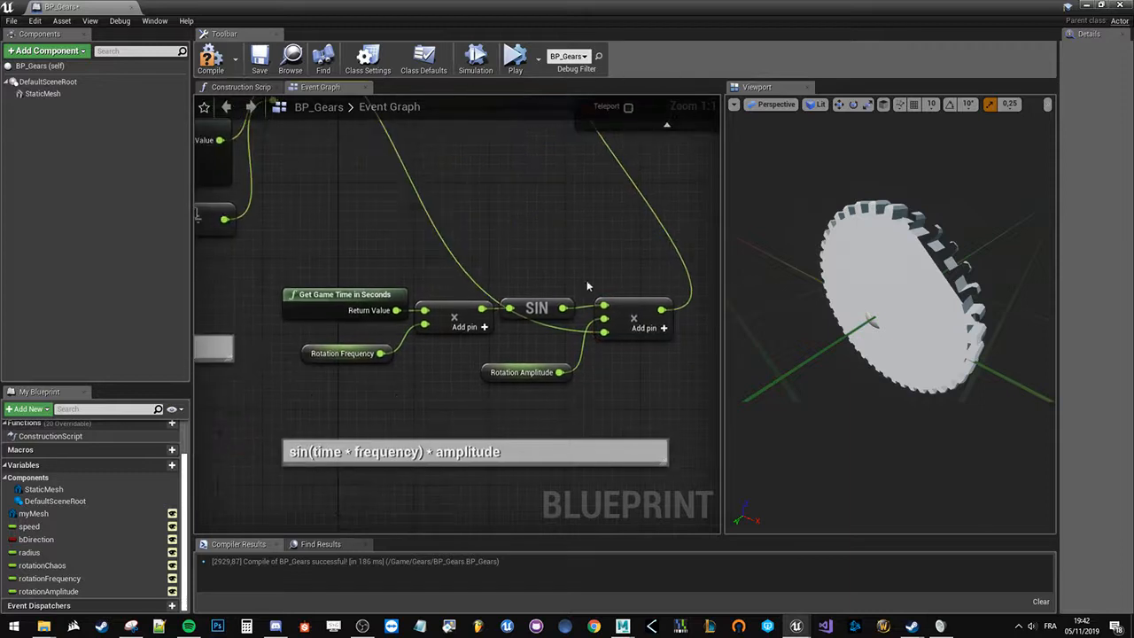
left_click_drag(524, 372, 525, 354)
left_click(514, 381)
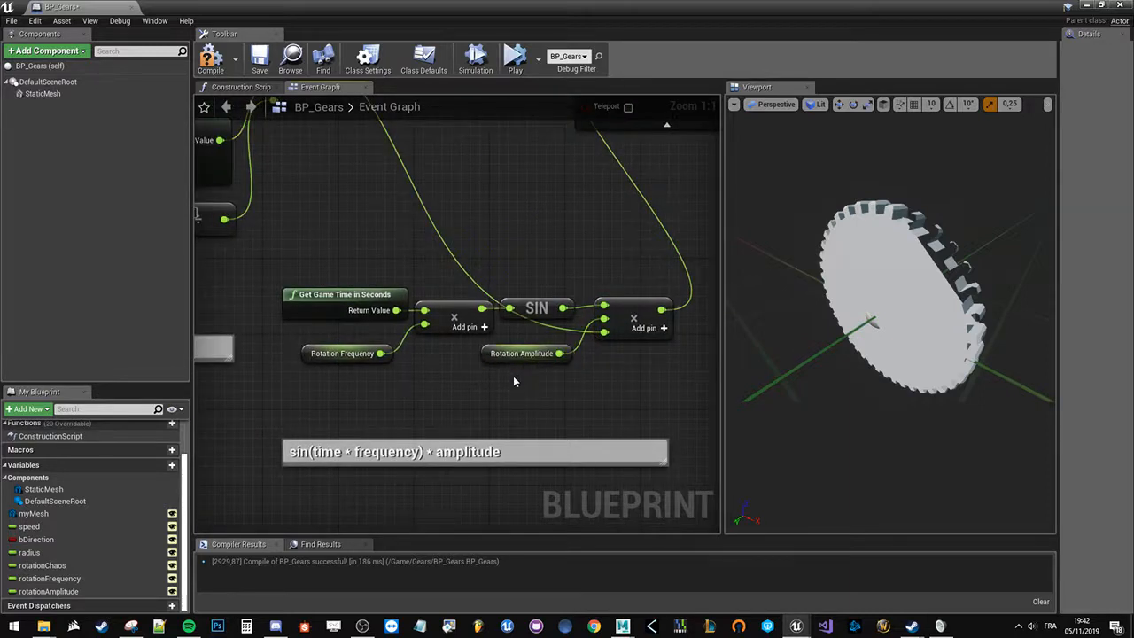
- Delete the unused Random Float node and compile the BP_Gears blueprint
right_click_drag(563, 253, 550, 332)
right_click_drag(581, 276, 555, 374)
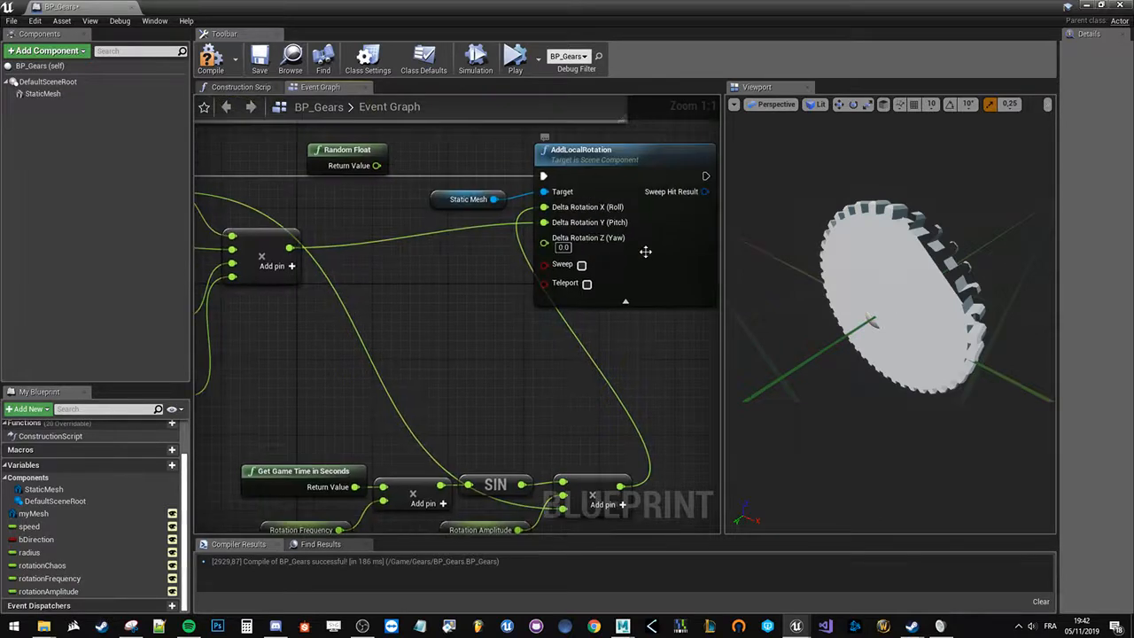
right_click_drag(412, 248, 523, 396)
left_click_drag(445, 346, 443, 315)
key("Delete")
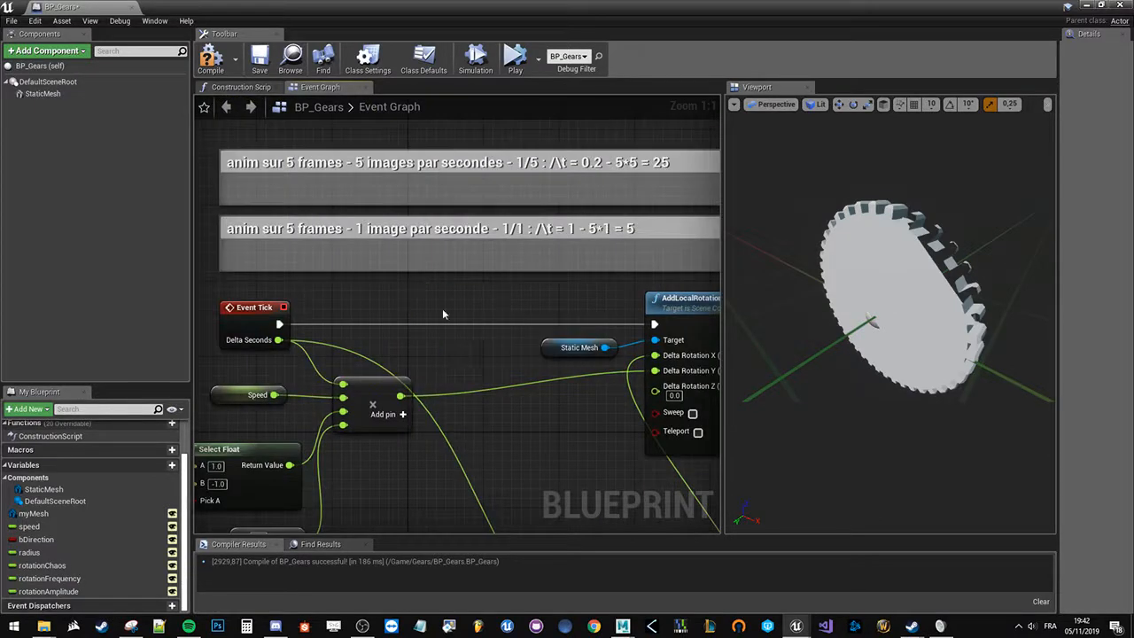
right_click_drag(442, 308, 401, 250)
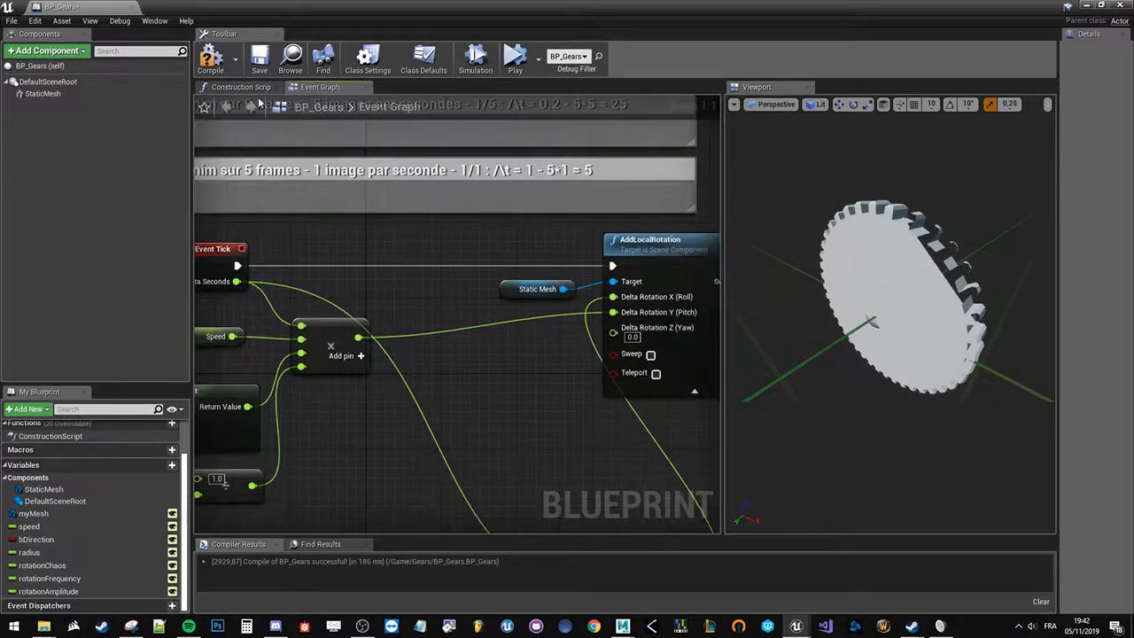
right_click_drag(476, 388, 481, 278)
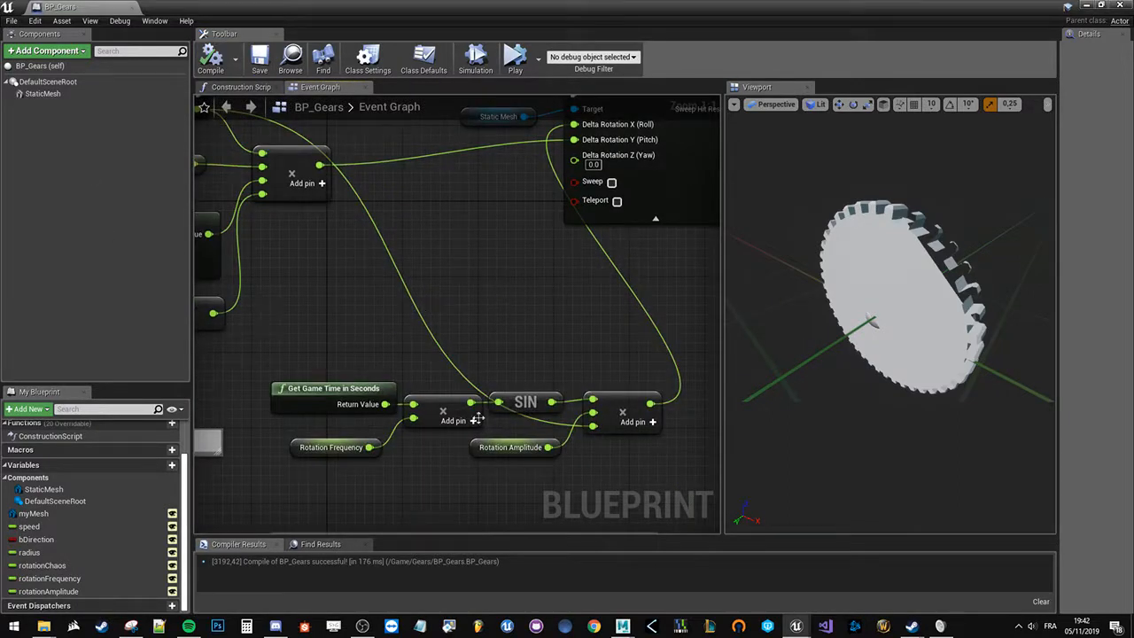
- Select all three gears in the level, set Rotation Frequency and Rotation Amplitude to 3, and briefly run the simulation
left_click(1086, 7)
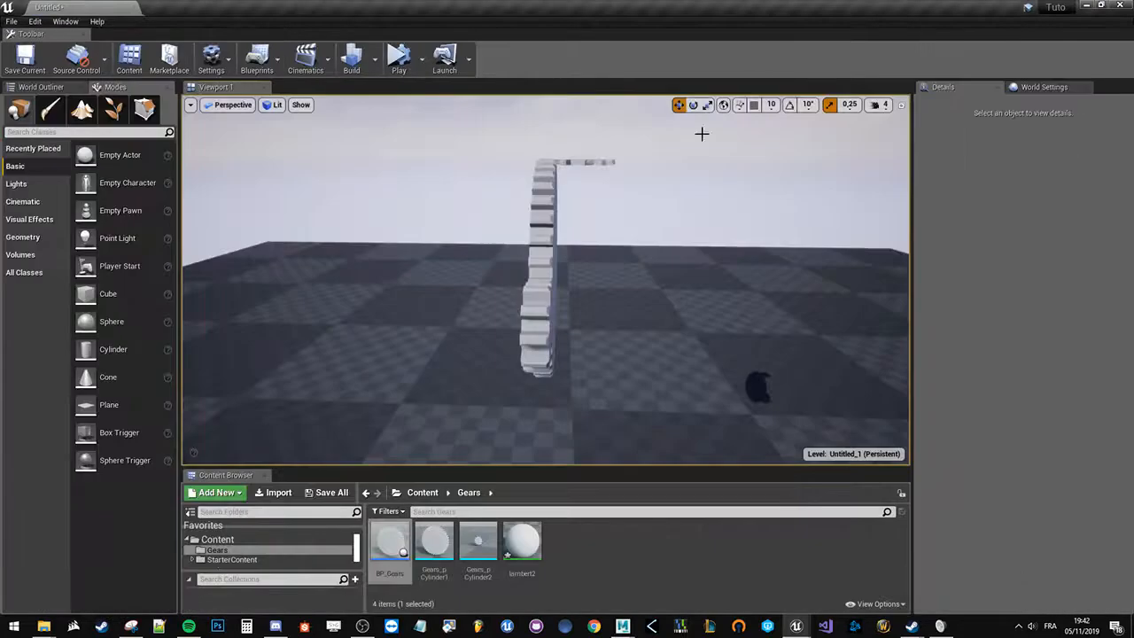
left_click(534, 202)
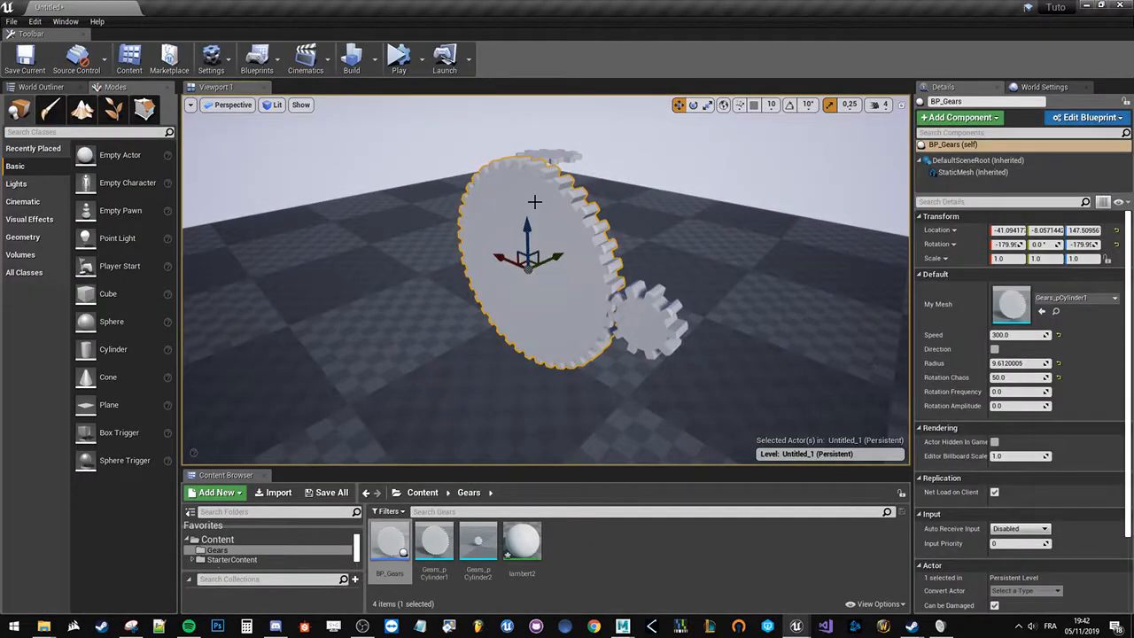
left_click(643, 315, "ctrl")
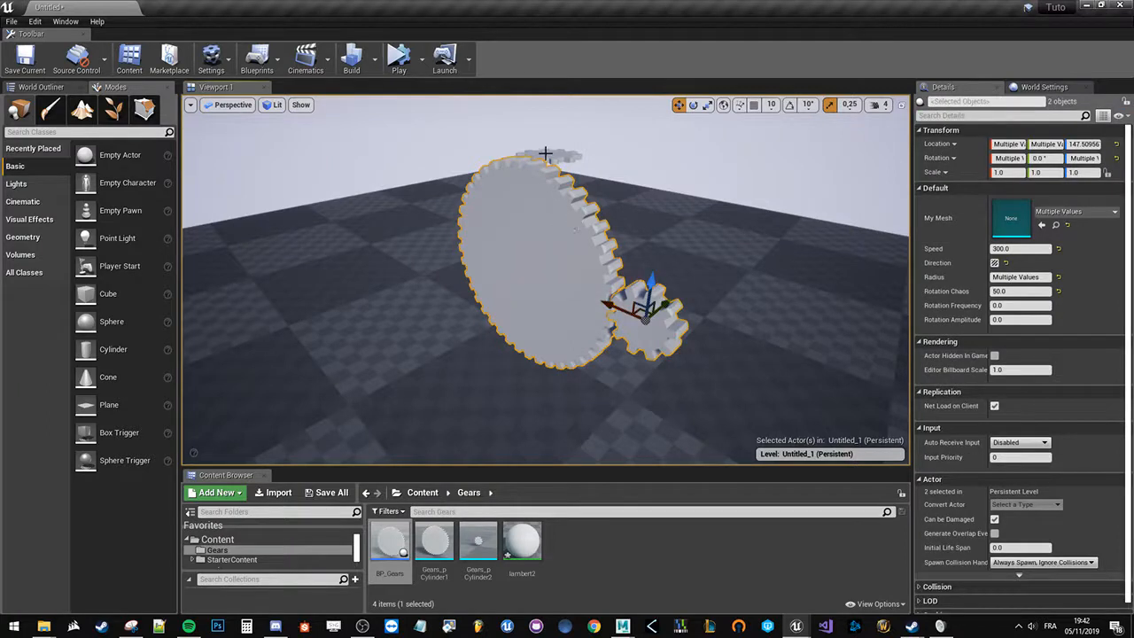
left_click(571, 159, "ctrl")
left_click(998, 305)
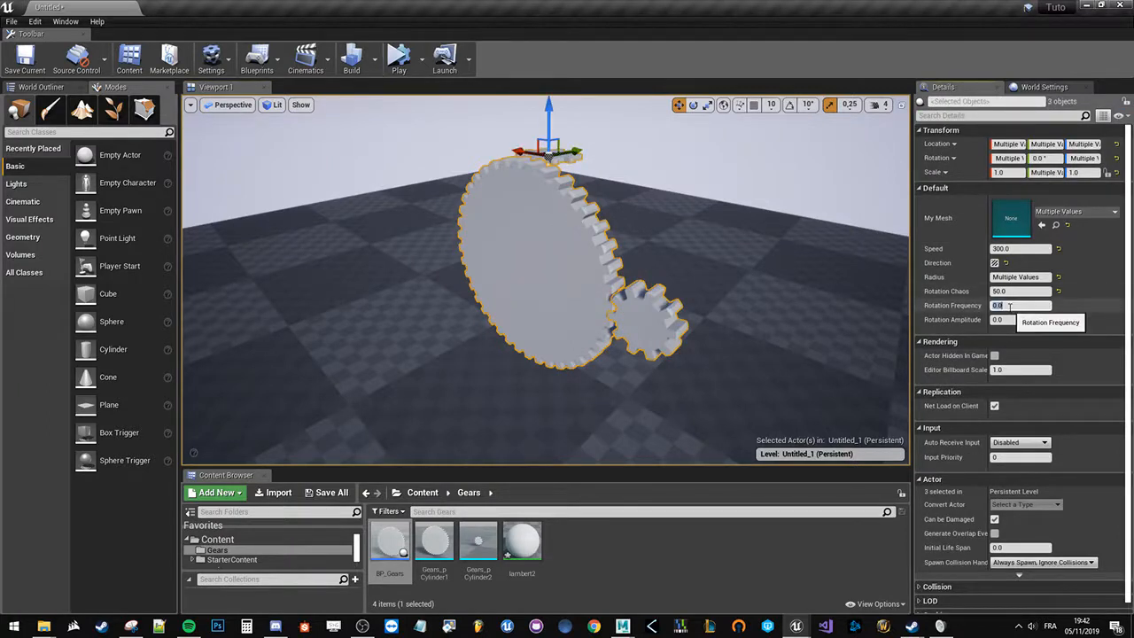
type("3")
key("Tab")
type("3")
key("Return")
left_click(392, 71)
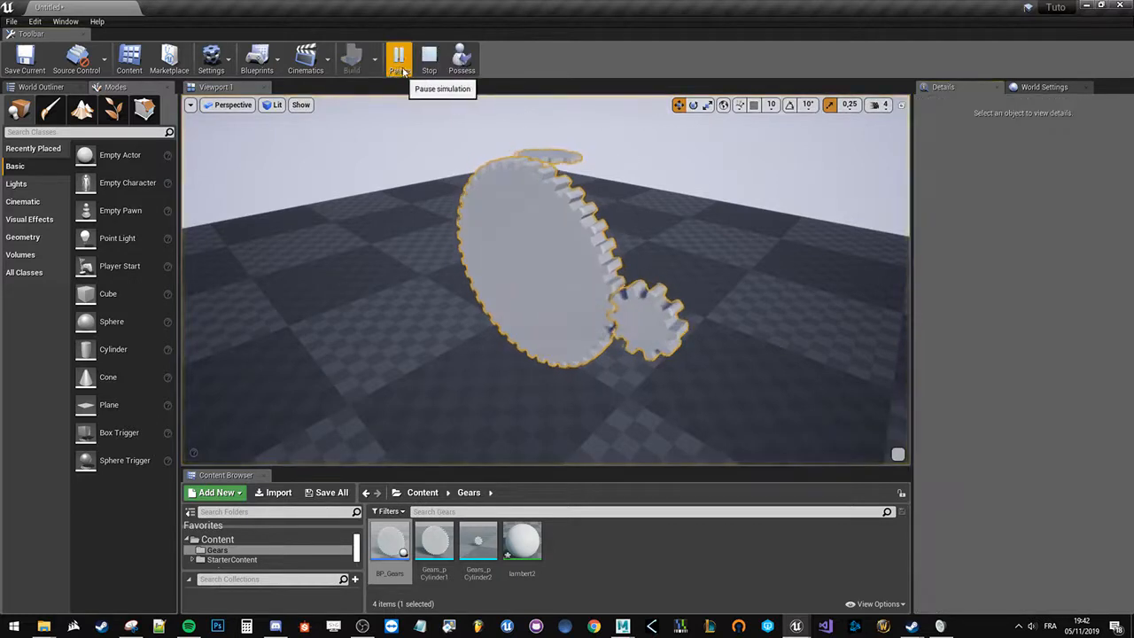
left_click(430, 56)
- Select all three gears, set Rotation Frequency and Rotation Amplitude to 30, and run the simulation briefly
left_click(586, 261)
left_click(639, 312, "ctrl")
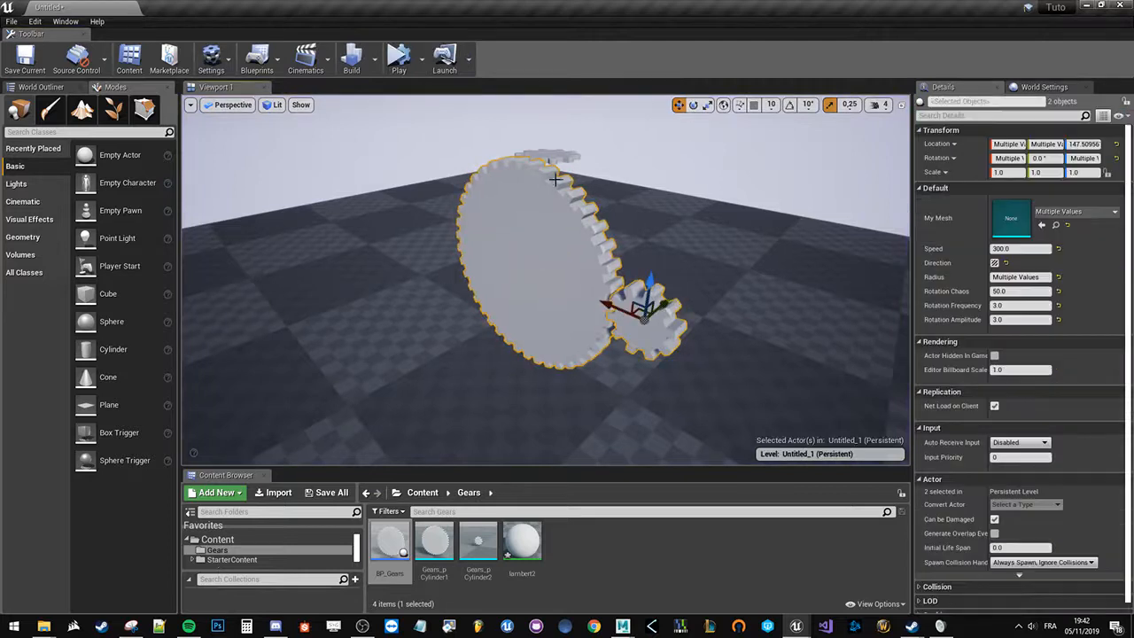
left_click(551, 158, "ctrl")
left_click(1007, 306)
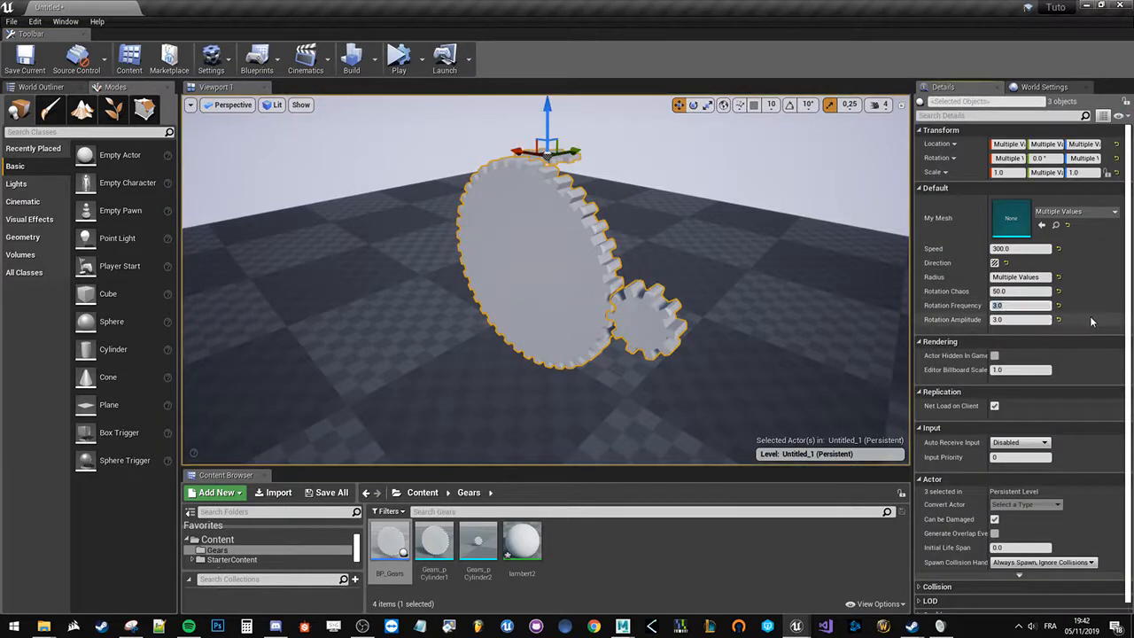
type("30")
key("Tab")
type("30")
key("Return")
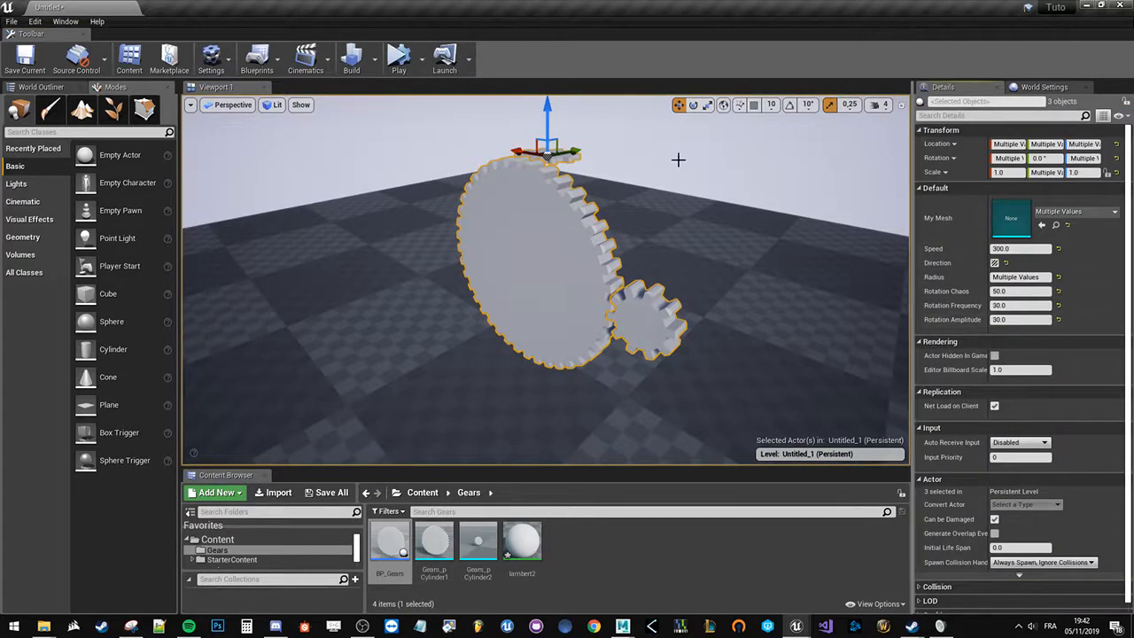
left_click(399, 60)
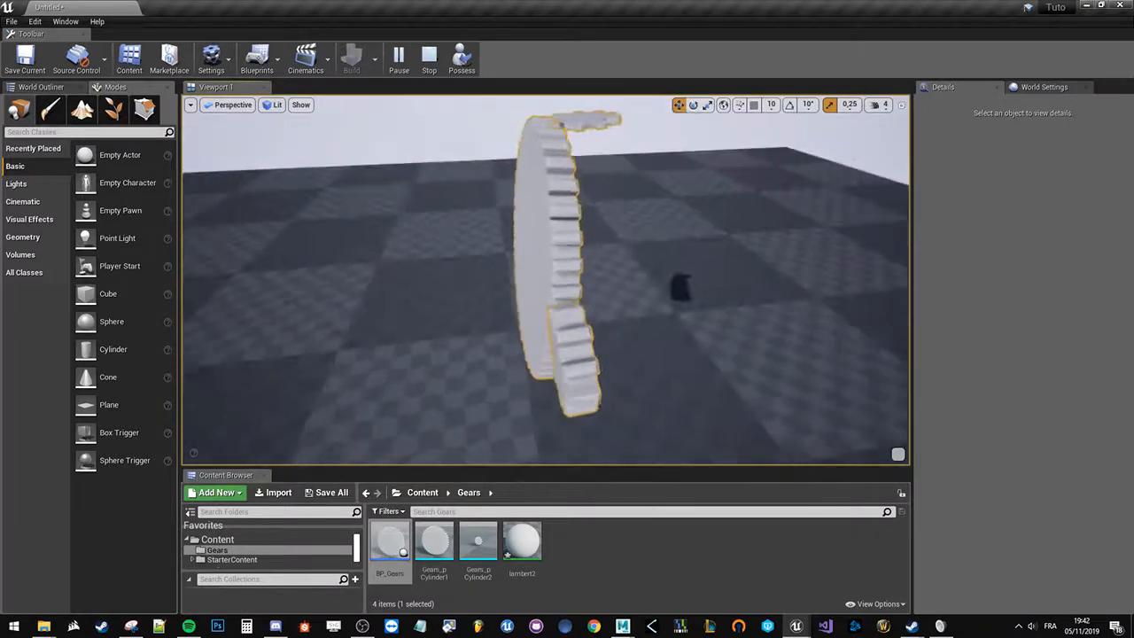
left_click(430, 60)
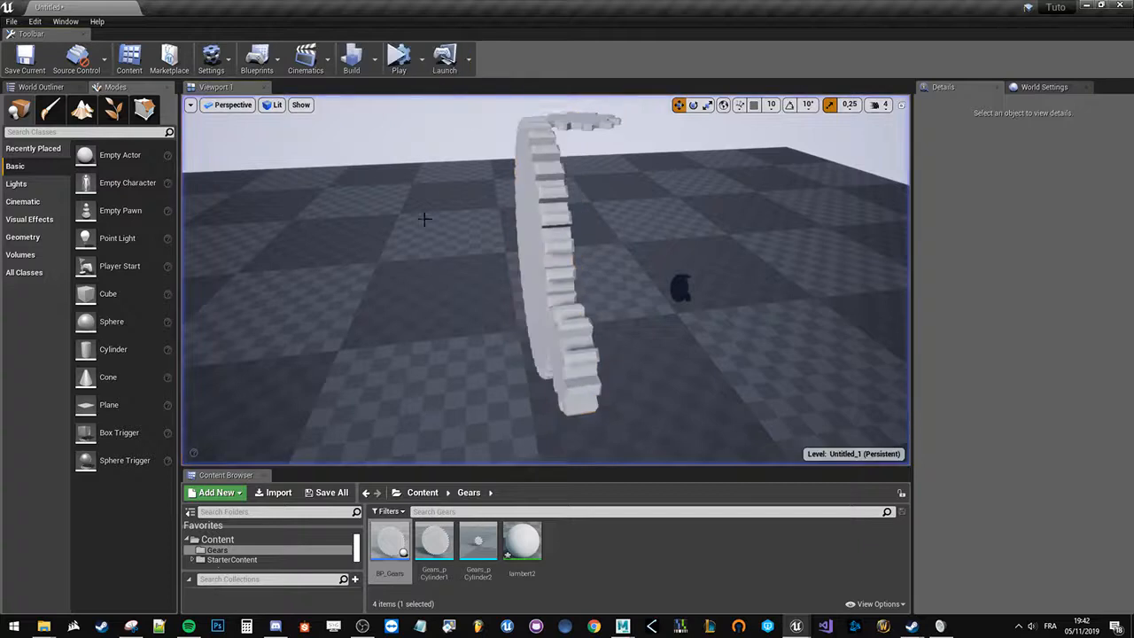
- Set the large gear's Rotation Frequency to 66 and Rotation Amplitude to 10
left_click(537, 203)
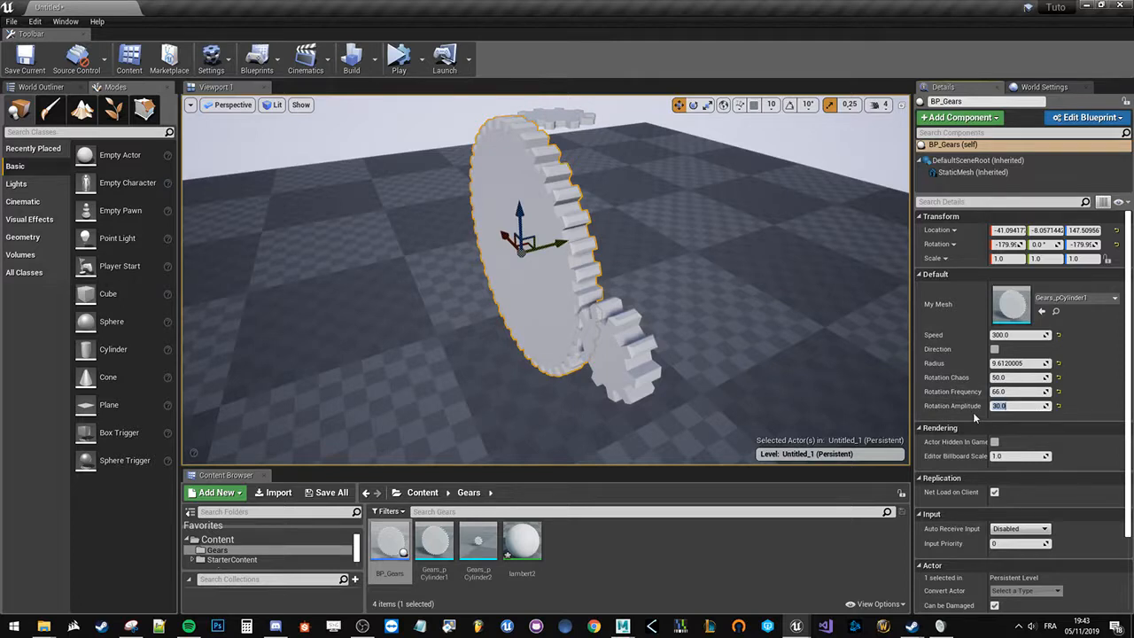
left_click(1006, 407)
double_click(1007, 406)
key("Return")
- Set Rotation Frequency to 99 on the small gear beside the large one and to 15 on the top gear
left_click(640, 349)
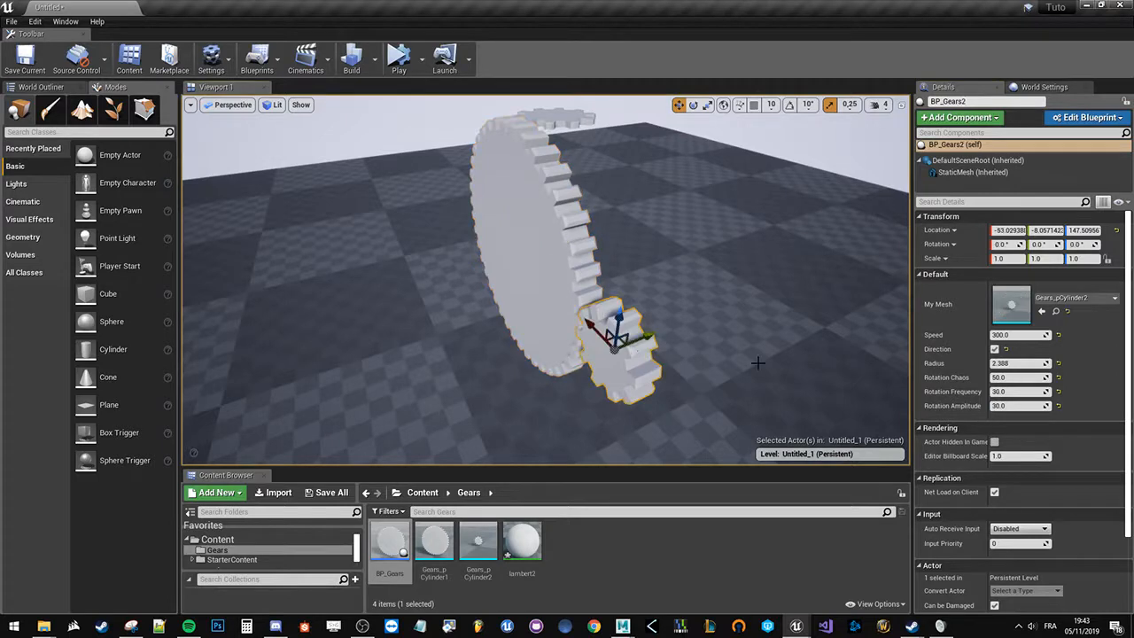
double_click(1015, 391)
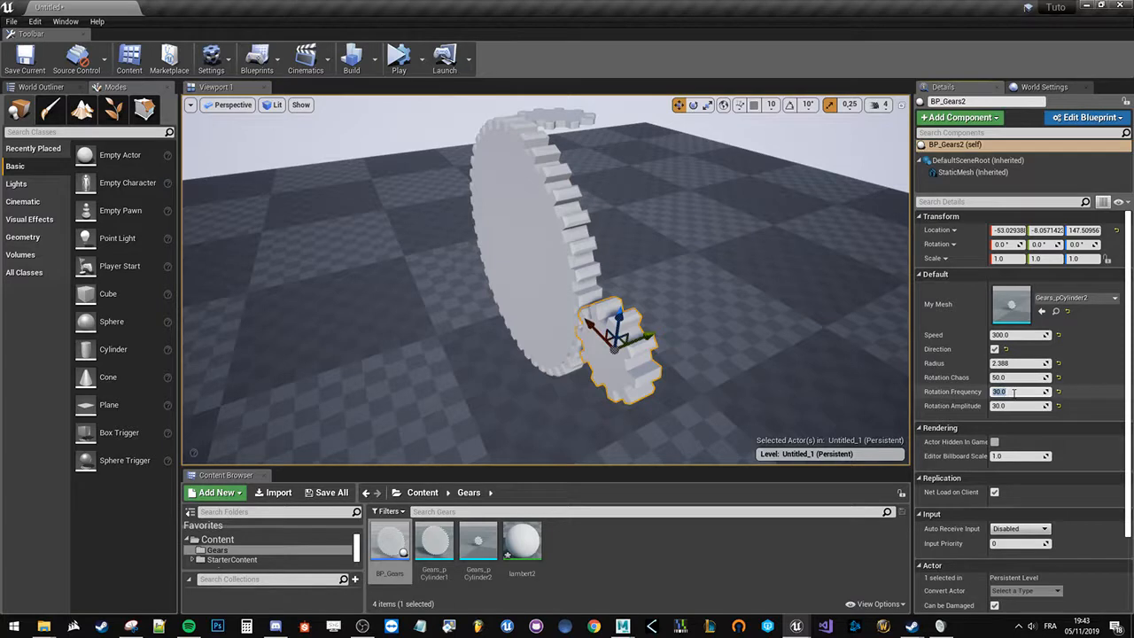
type("99")
key("Return")
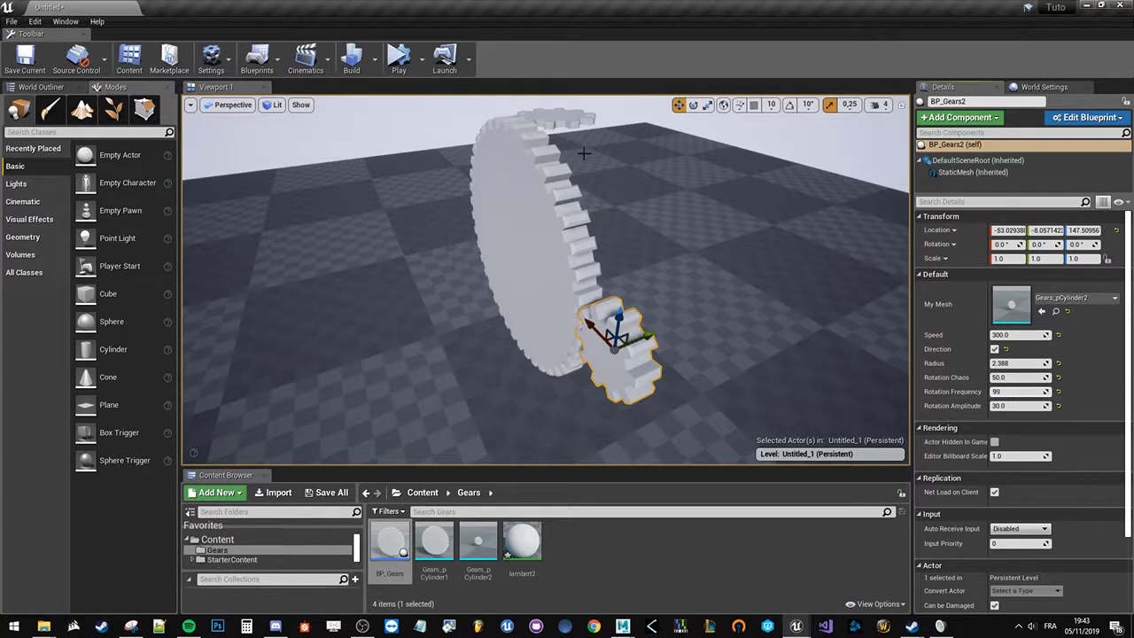
left_click(567, 118)
double_click(1008, 391)
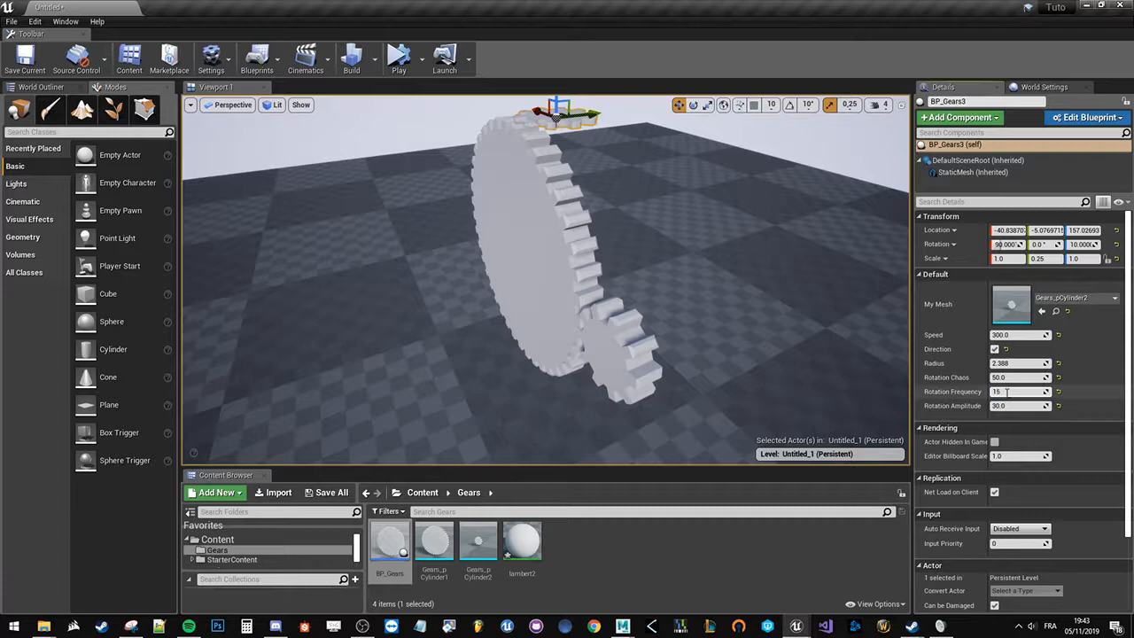
- Simulate the level, examine the gears' wobble and meshing from several angles, and stop the simulation
left_click(399, 58)
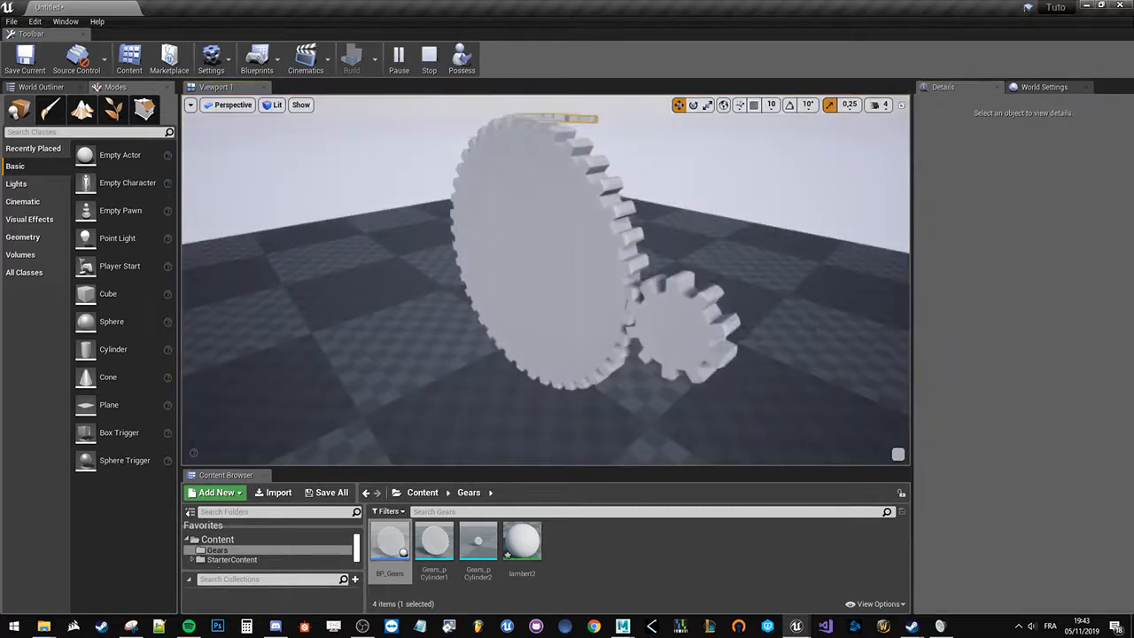
left_click(567, 416)
key("d")
right_click_drag(567, 416, 496, 416)
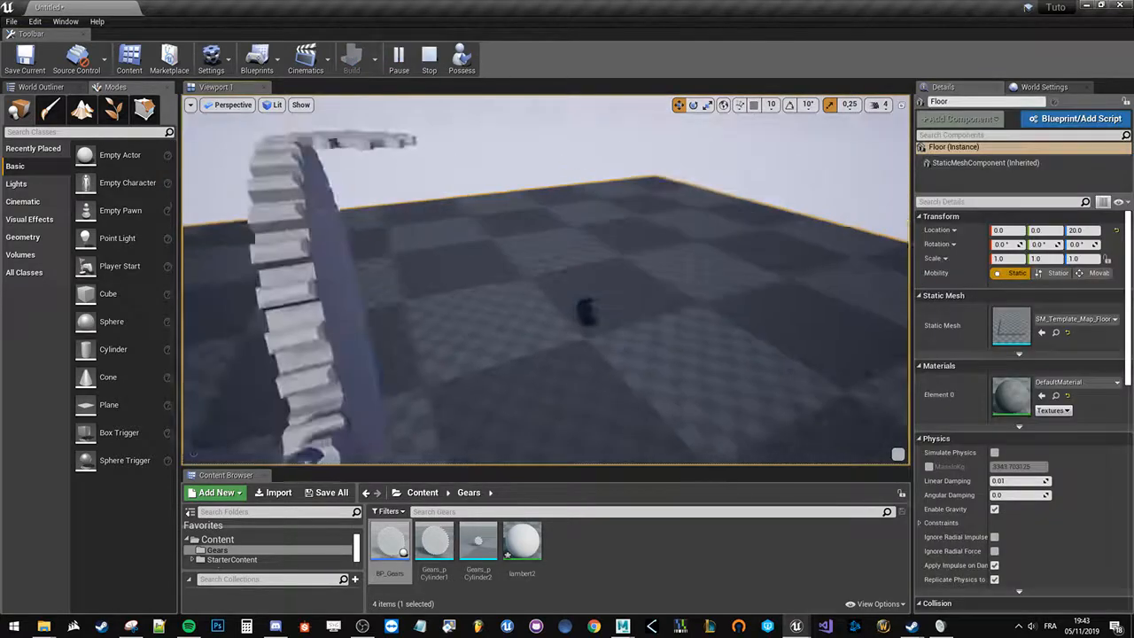
left_click(339, 301)
key("f")
key("w")
right_click_drag(339, 300, 337, 294)
left_click_drag(337, 295, 260, 284, "alt")
left_click_drag(345, 290, 301, 270, "alt")
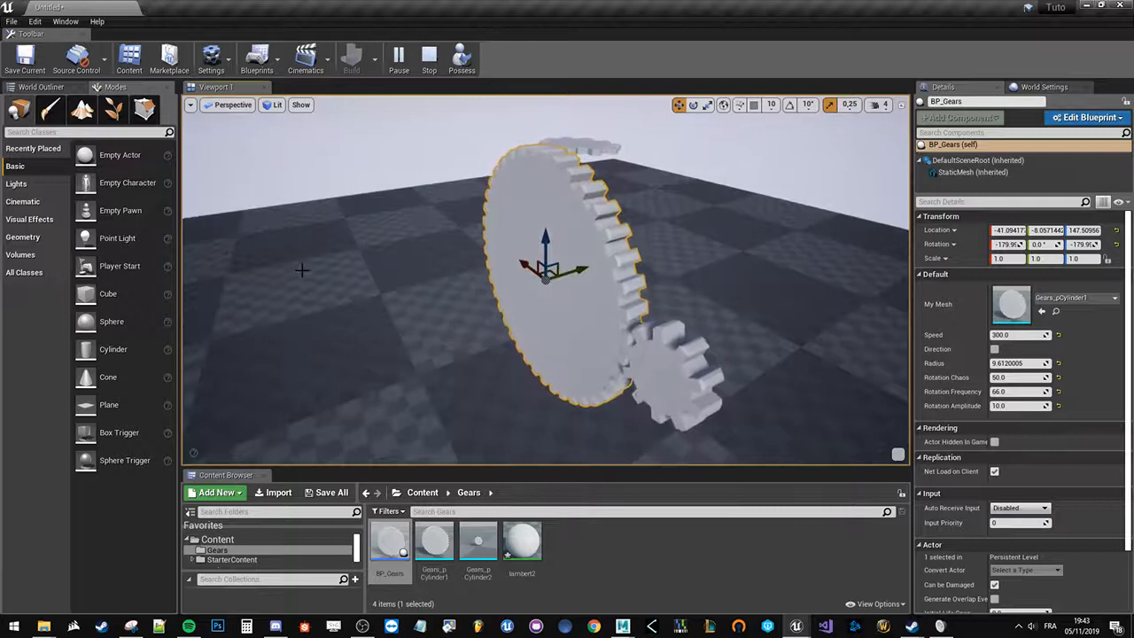
left_click(286, 274)
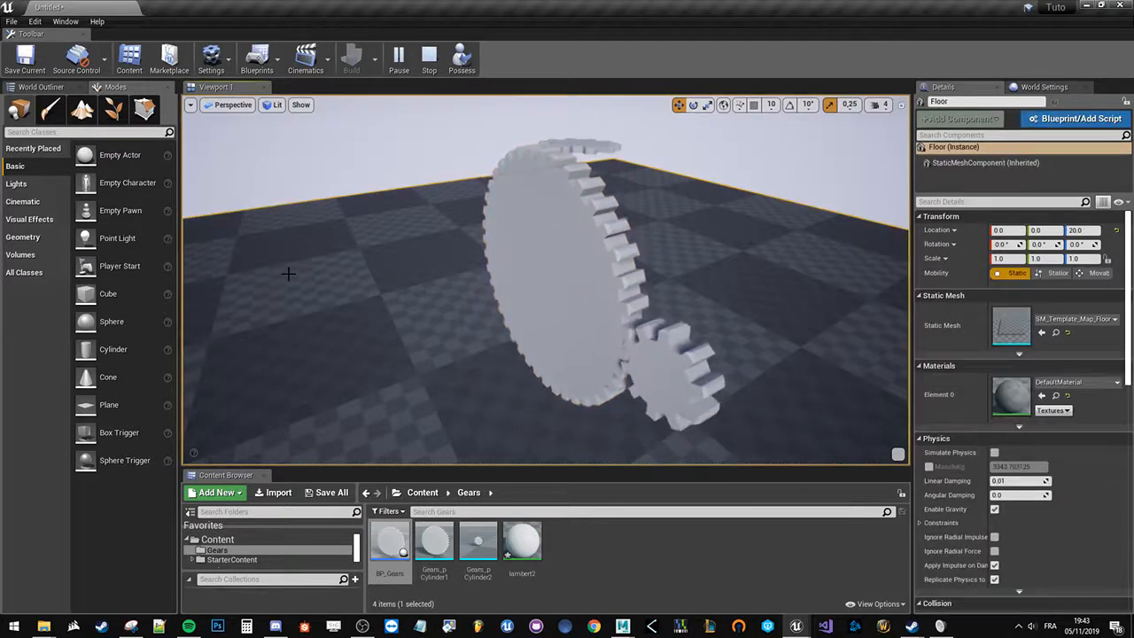
left_click(497, 239)
left_click(359, 257)
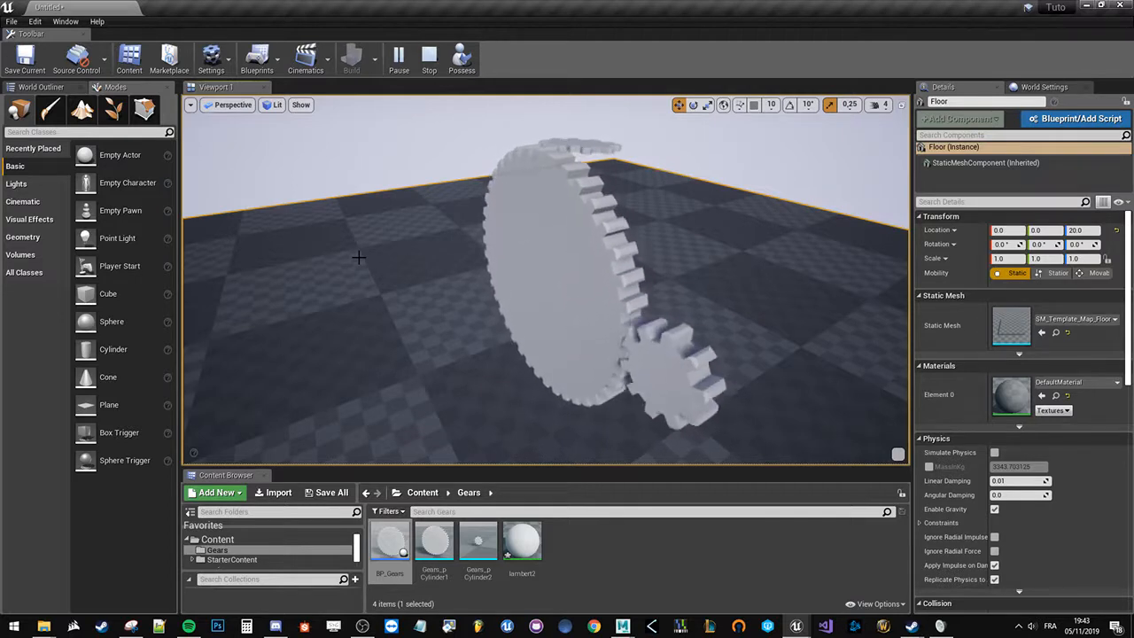
left_click(429, 55)
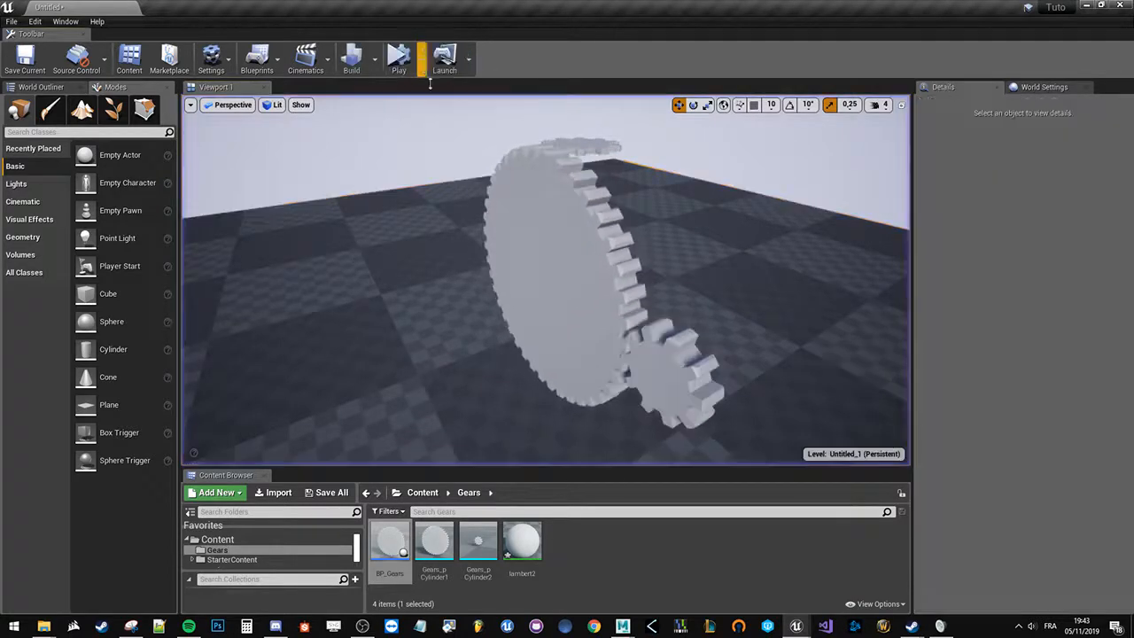
- Select the three gears and review the speed, direction and radius nodes in the BP_Gears event graph
left_click(580, 304)
left_click(579, 148)
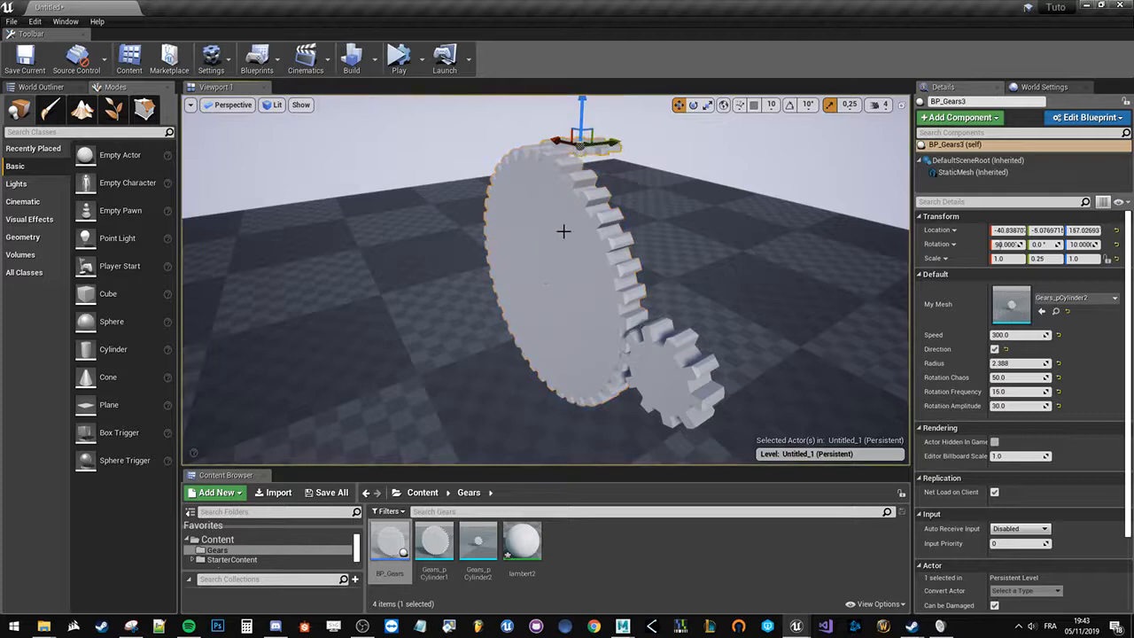
left_click(564, 231, "ctrl")
left_click(664, 387, "ctrl")
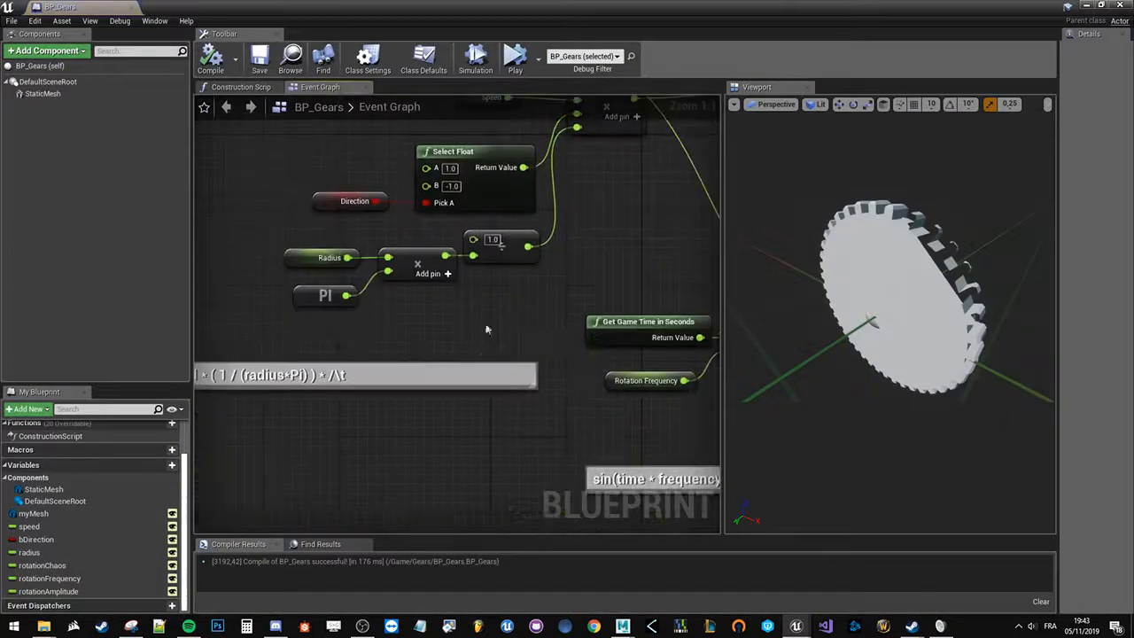
left_click_drag(487, 329, 299, 110)
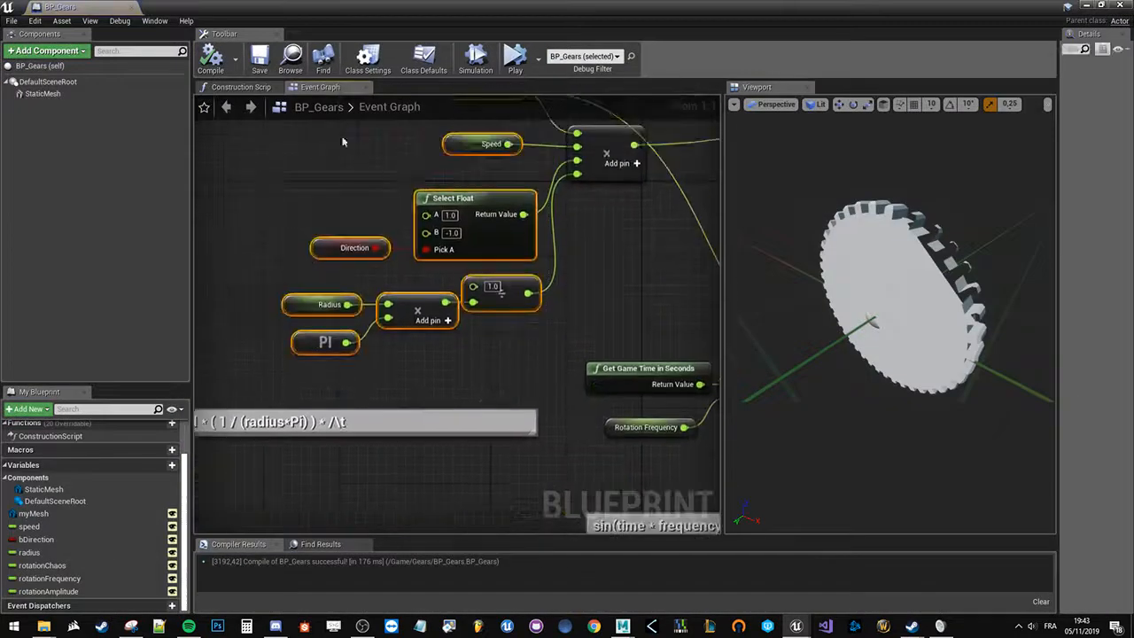
right_click_drag(459, 196, 398, 311)
left_click(542, 427)
left_click_drag(558, 457, 248, 239)
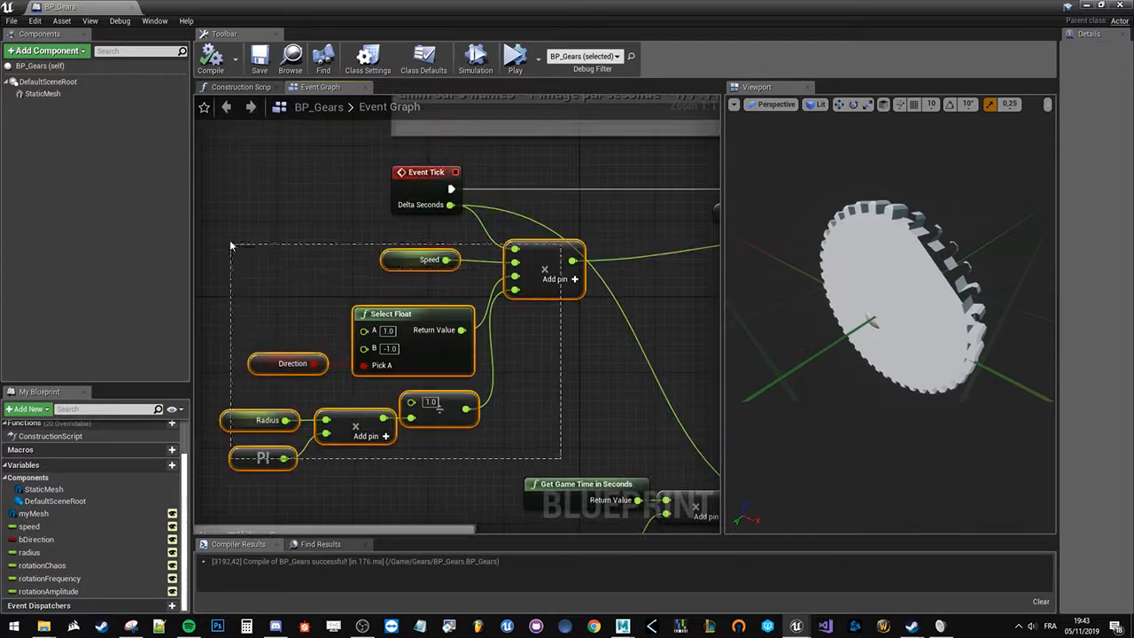
right_click_drag(437, 327, 359, 233)
left_click(455, 255)
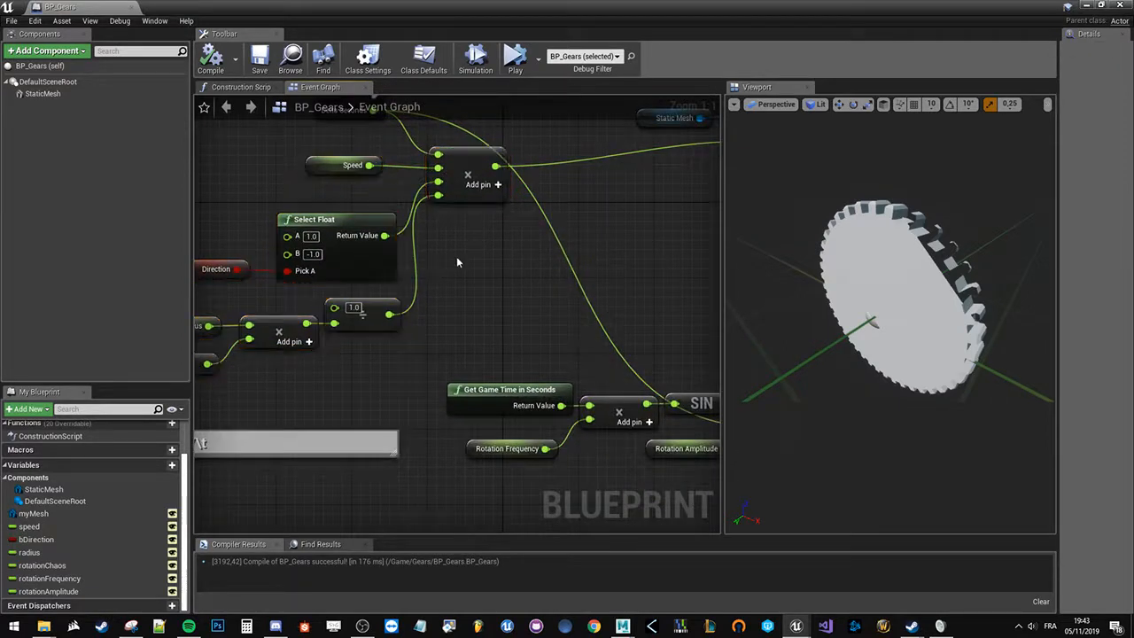
- Review the sine wobble nodes driven by game time, Rotation Frequency and Rotation Amplitude, and close the BP_Gears blueprint
right_click_drag(456, 255, 292, 276)
left_click_drag(270, 337, 615, 487)
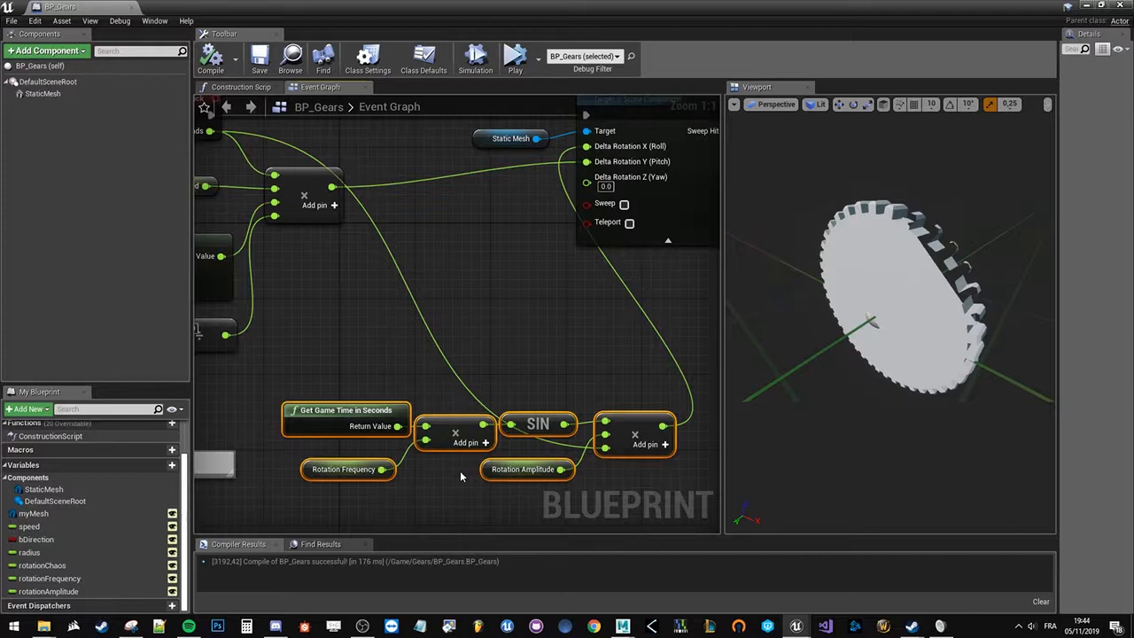
left_click(464, 341)
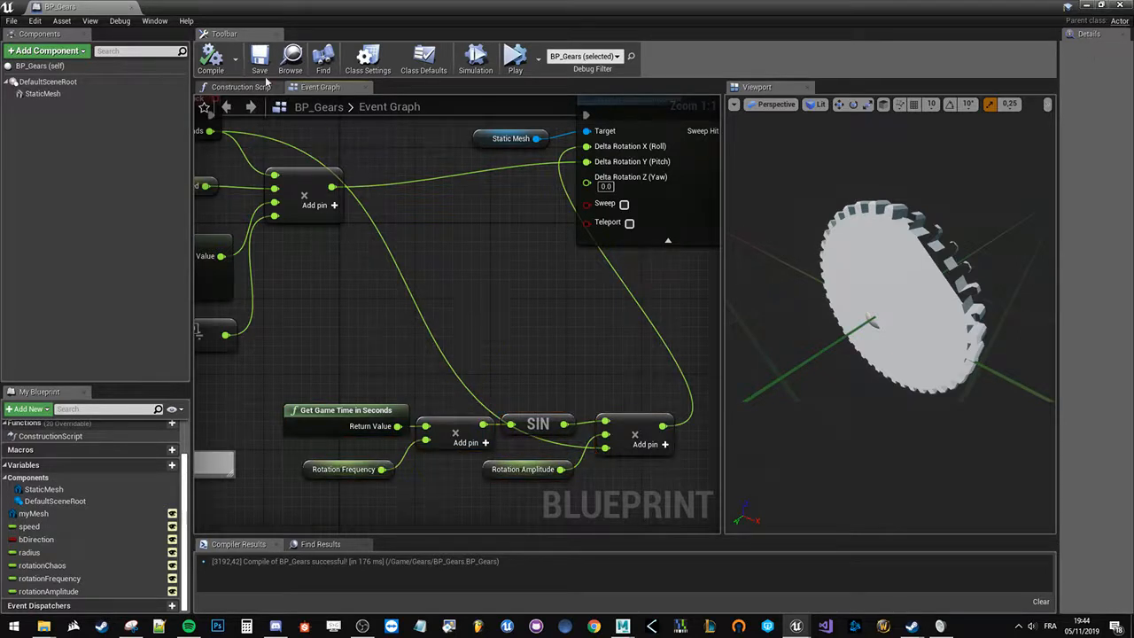
middle_click(80, 7)
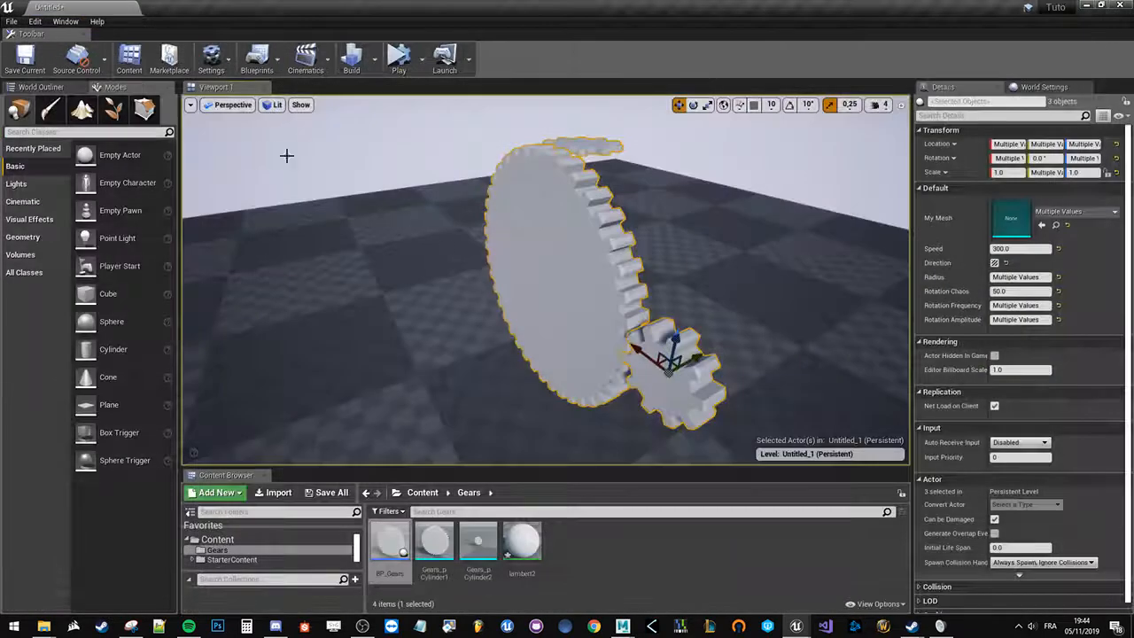
- Enlarge the level viewport by shrinking the content browser, and inspect the gears individually
left_click(505, 268)
left_click(578, 149)
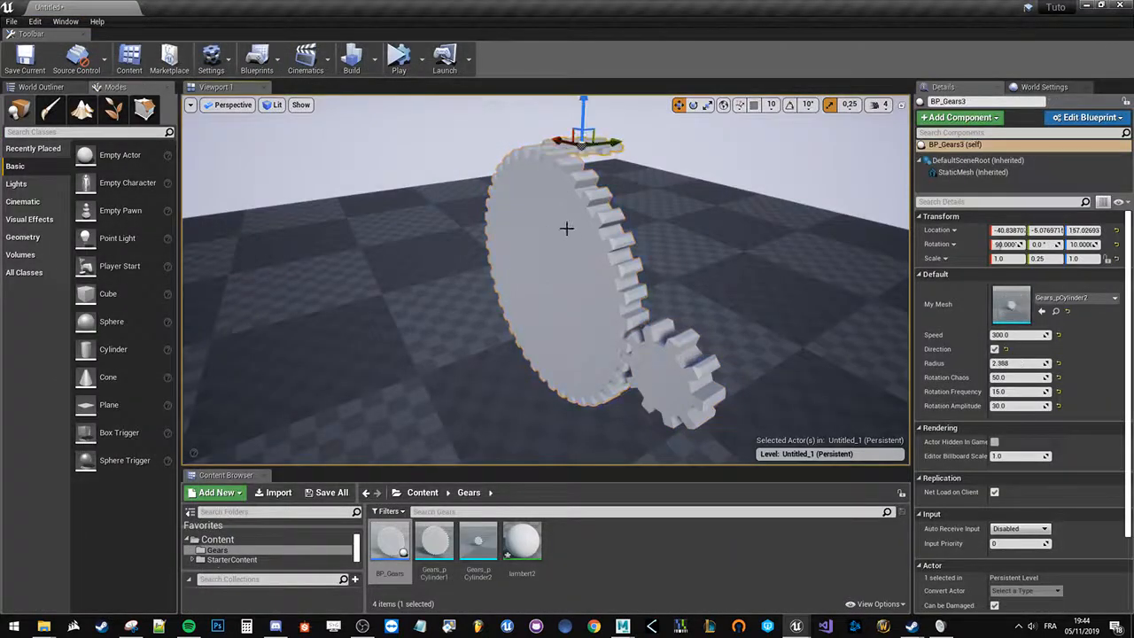
left_click_drag(567, 228, 581, 376, "alt")
left_click_drag(597, 468, 598, 495)
left_click_drag(567, 292, 542, 306, "alt")
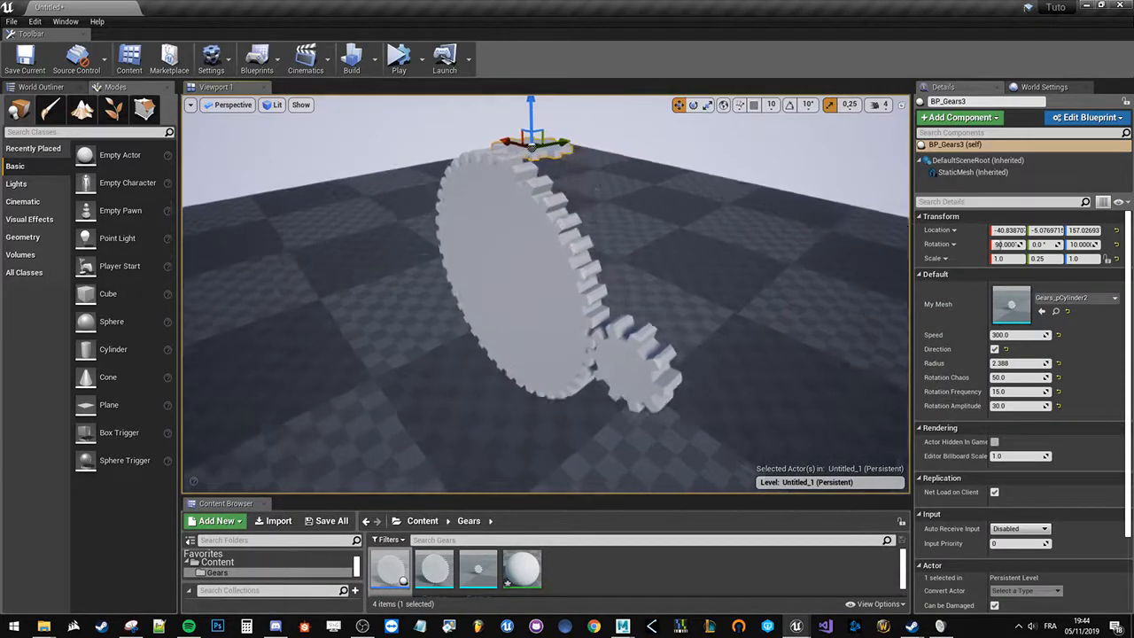
left_click(630, 336)
left_click(531, 122)
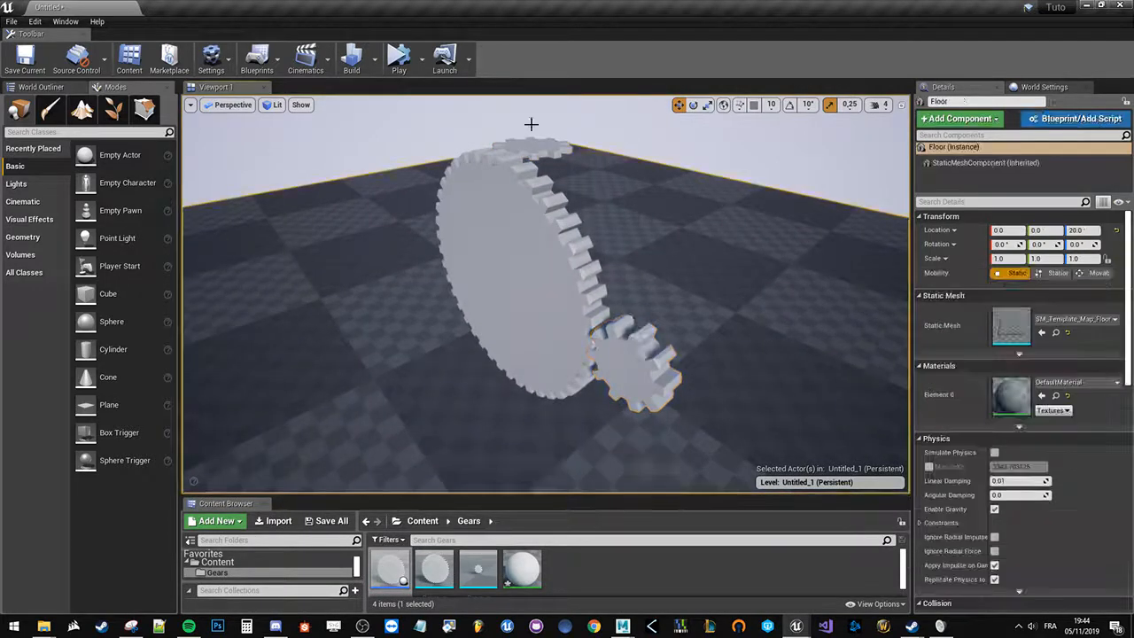
- Run the simulation again to check the gears' motion from a new angle, and stop it
left_click(399, 58)
mouse_move(529, 213)
right_mouse_down()
mouse_move(505, 244)
mouse_move(529, 212)
right_mouse_up()
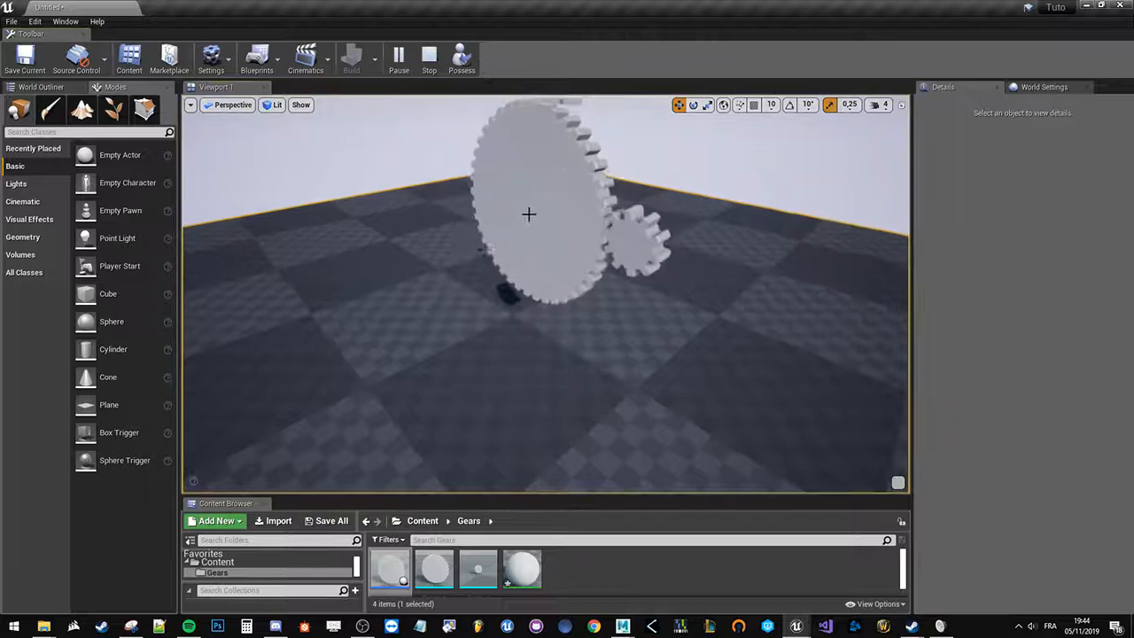
left_click(529, 212)
right_click_drag(510, 292, 491, 271)
left_click(335, 253)
key("Escape")
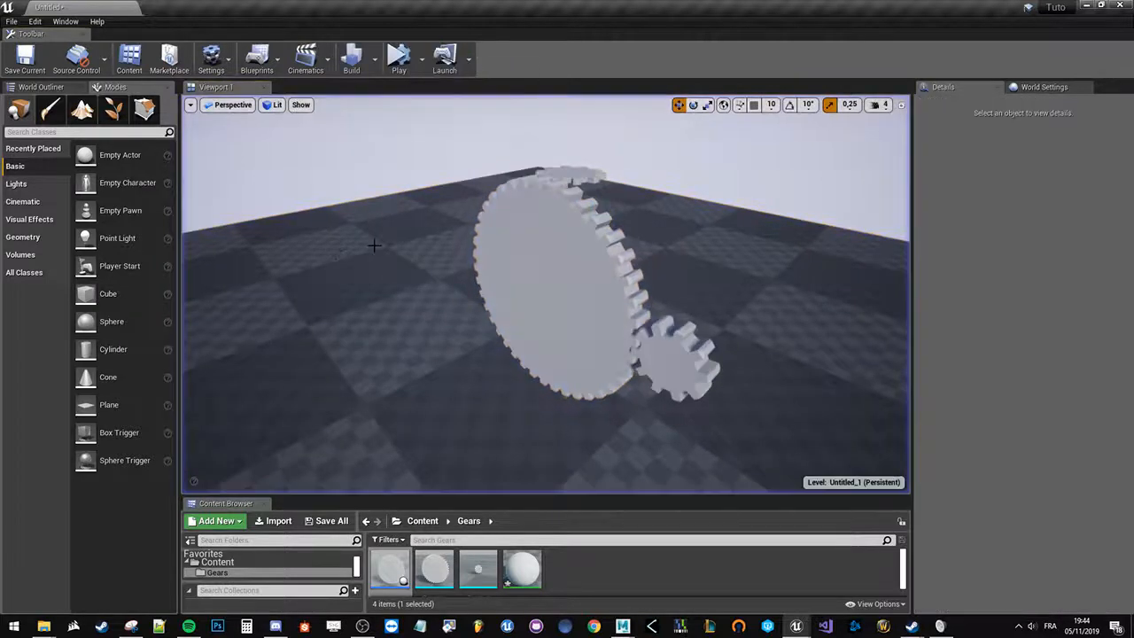
- Open the Save Level As dialog and close it without saving
key("ctrl+s")
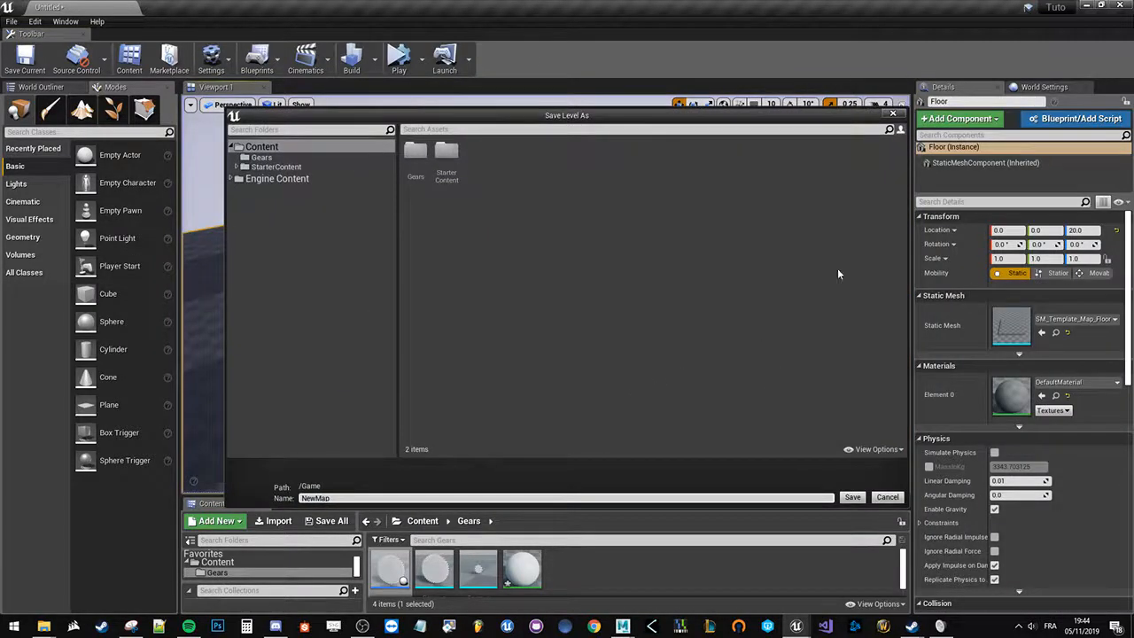
left_click(894, 113)
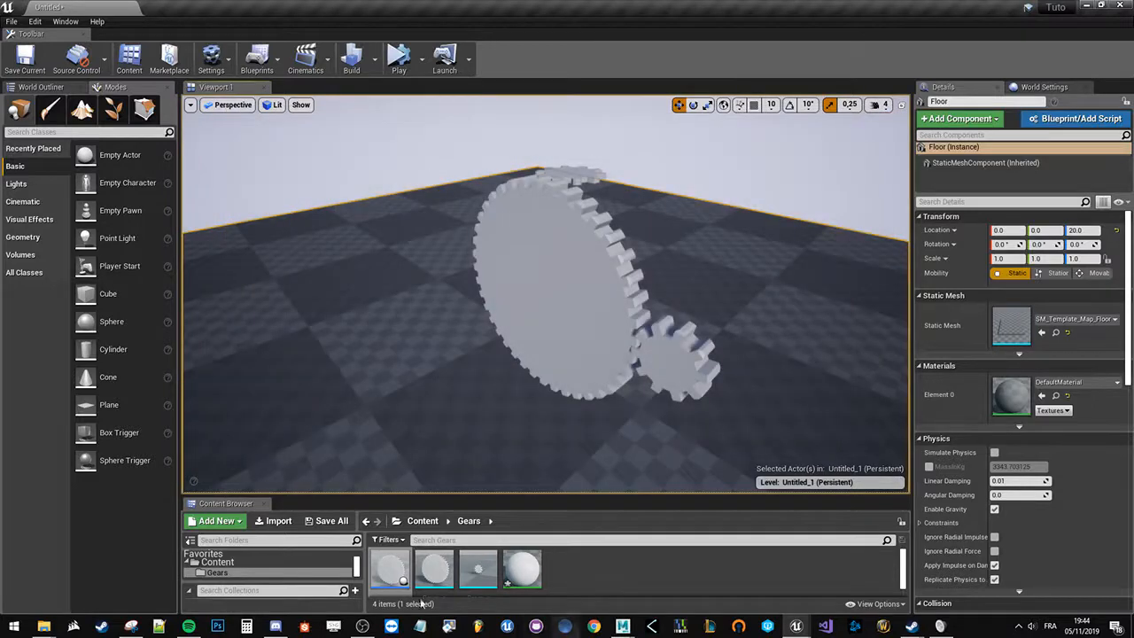